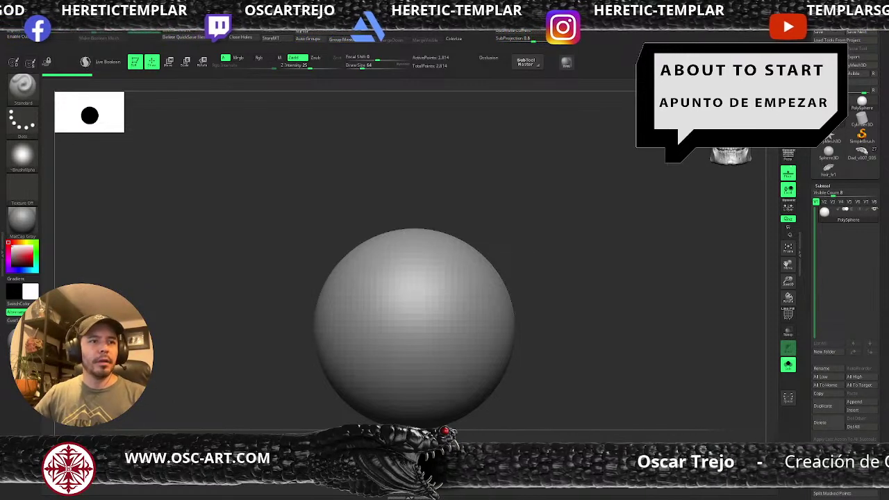
left_click_drag(194, 284, 204, 277)
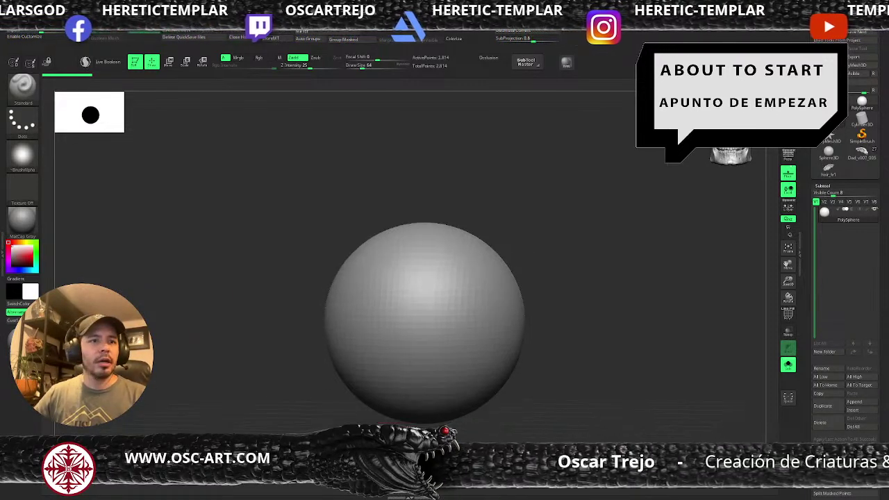
mouse_move(592, 277)
left_mouse_down("shift")
mouse_move(592, 266)
mouse_move(560, 289)
mouse_move(410, 326)
left_mouse_up("shift")
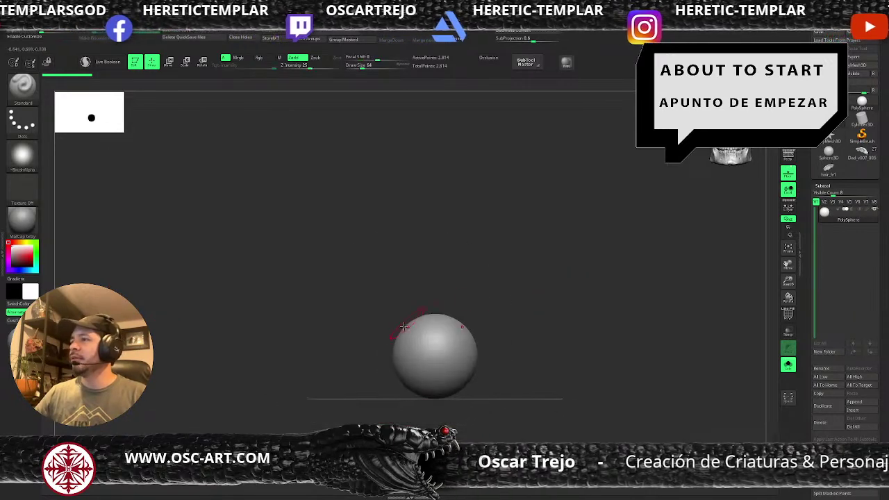
mouse_move(505, 287)
left_mouse_down("alt")
mouse_move(434, 232)
mouse_move(450, 286)
left_mouse_up("alt")
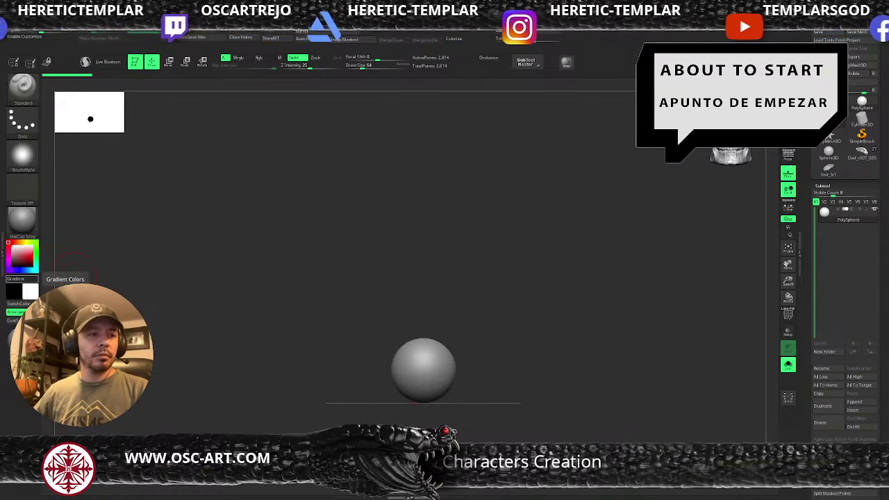
left_click_drag(515, 307, 507, 272, "alt")
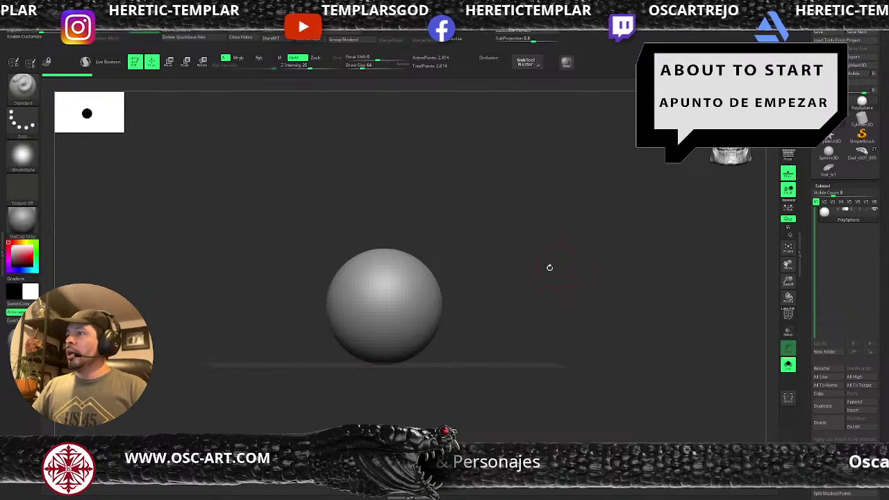
Step: Pull the sphere's lower half down into an egg-shaped head with the Move brush in the front view
left_click_drag(549, 268, 538, 243)
mouse_move(538, 243)
left_mouse_down("shift")
mouse_move(545, 255)
mouse_move(514, 298)
mouse_move(491, 291)
left_mouse_up("shift")
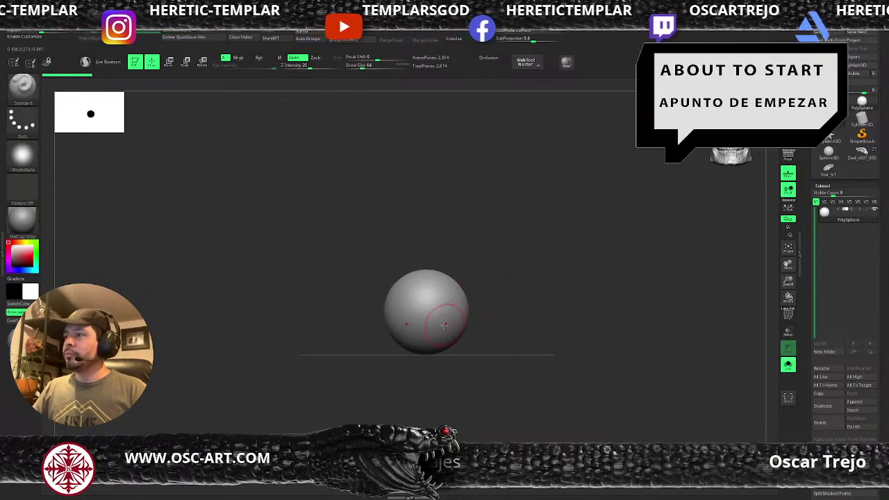
key("s")
mouse_move(442, 328)
left_mouse_down()
mouse_move(450, 330)
mouse_move(436, 366)
left_mouse_up()
key("b")
key("m")
key("v")
key("s")
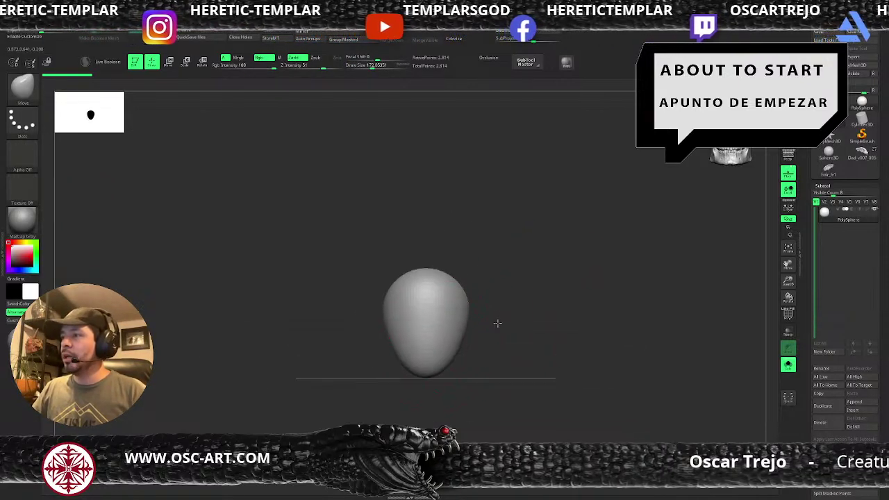
Step: Widen the lower face and tuck in the underside behind the jaw with the Move brush to form a skull profile
left_click_drag(498, 323, 512, 344, "alt")
key("s")
left_click_drag(459, 333, 469, 358)
mouse_move(517, 361)
left_mouse_down()
mouse_move(475, 364)
mouse_move(525, 356)
mouse_move(504, 352)
left_mouse_up()
key("s")
mouse_move(503, 349)
left_mouse_down()
mouse_move(492, 370)
mouse_move(466, 371)
left_mouse_up()
key("s")
key("ctrl+z")
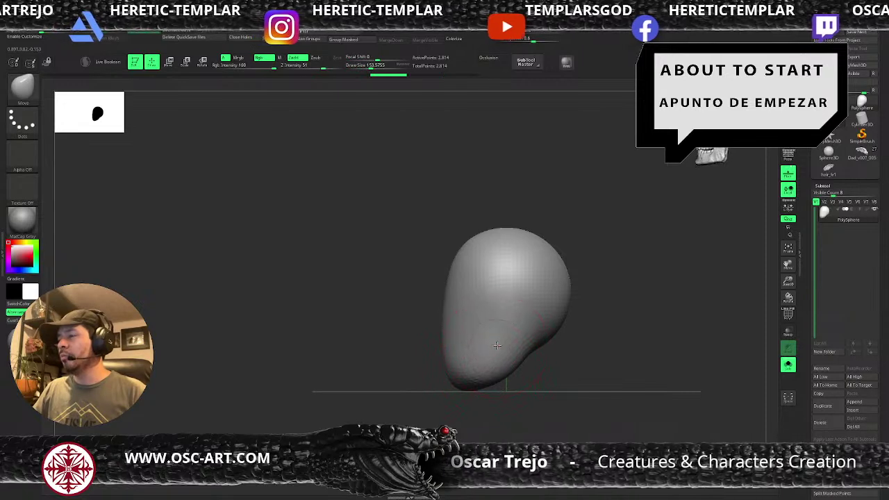
left_click_drag(389, 337, 421, 341)
key("s")
left_click_drag(456, 317, 450, 318)
Step: Carve the two symmetrical eye sockets into the front of the head with the ClayBuildup brush
left_click_drag(570, 290, 582, 291, "shift")
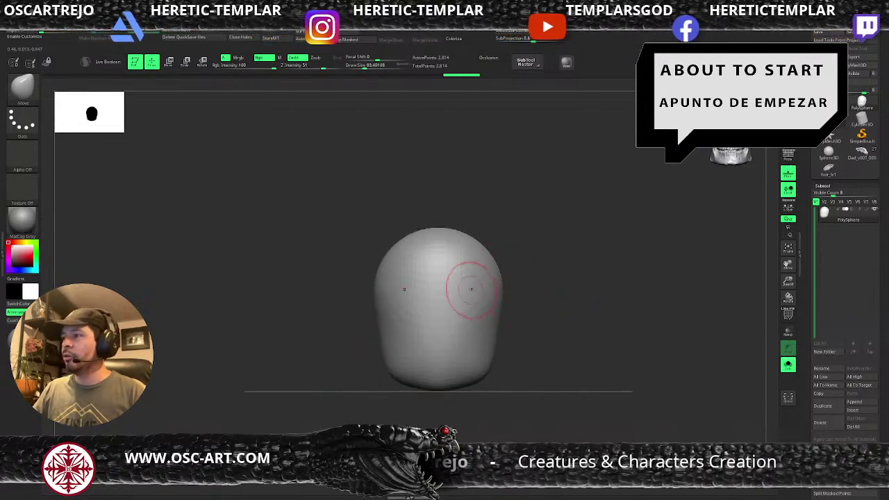
key("b")
key("c")
key("b")
mouse_move(462, 280)
left_mouse_down("alt")
mouse_move(464, 297)
mouse_move(474, 294)
mouse_move(478, 262)
mouse_move(453, 310)
mouse_move(452, 299)
mouse_move(456, 321)
left_mouse_up("alt")
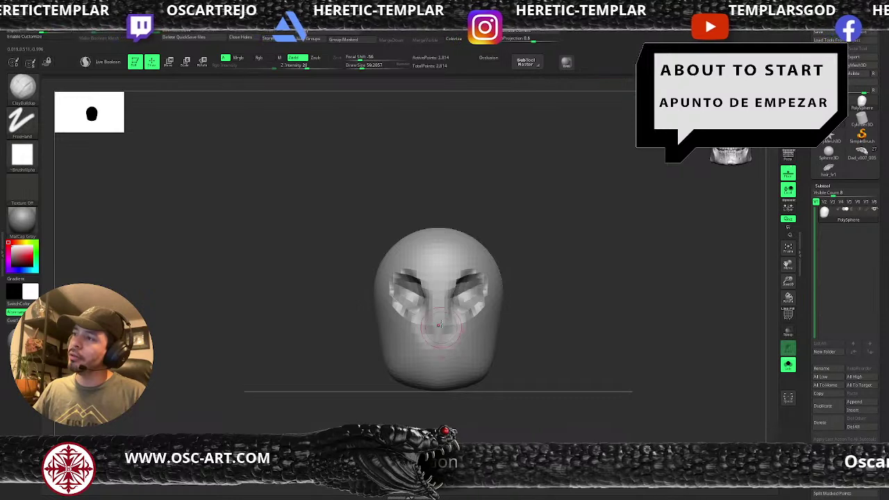
Step: Rough in the nose area and the planes beside the mouth down to the chin with ClayBuildup strokes
mouse_move(440, 325)
left_mouse_down()
mouse_move(441, 291)
mouse_move(480, 276)
mouse_move(448, 293)
left_mouse_up()
key("]")
mouse_move(457, 326)
left_mouse_down()
mouse_move(478, 324)
mouse_move(495, 296)
mouse_move(474, 340)
mouse_move(461, 342)
mouse_move(468, 325)
mouse_move(453, 365)
left_mouse_up()
Step: Reshape the mouth and chin contour in the side view with the Move brush
left_click_drag(522, 393, 449, 393, "shift")
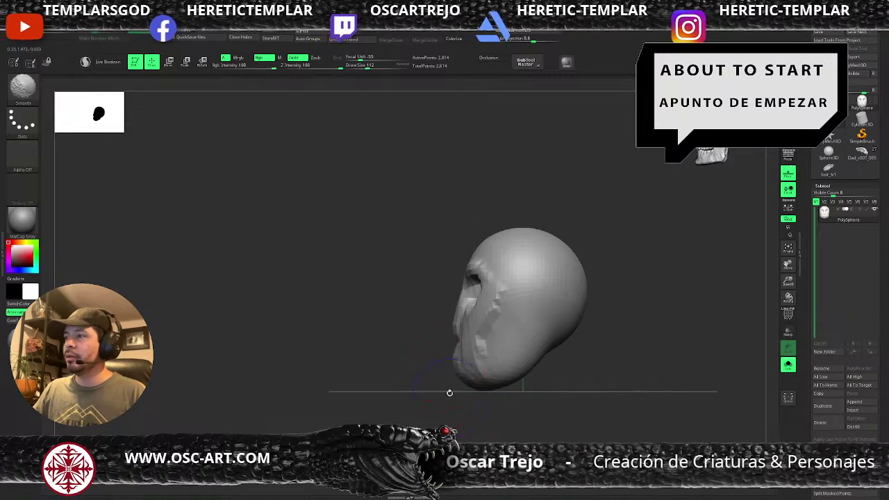
key("s")
left_click_drag(451, 362, 464, 361)
left_click_drag(464, 346, 444, 339)
key("s")
left_click_drag(466, 368, 455, 368)
left_click_drag(464, 369, 456, 368)
left_click_drag(506, 382, 507, 373)
Step: Pull the nose forward in profile and adjust the side rim of the eye socket with the Move brush
mouse_move(466, 295)
left_mouse_down()
mouse_move(438, 281)
mouse_move(422, 293)
mouse_move(371, 269)
left_mouse_up()
key("s")
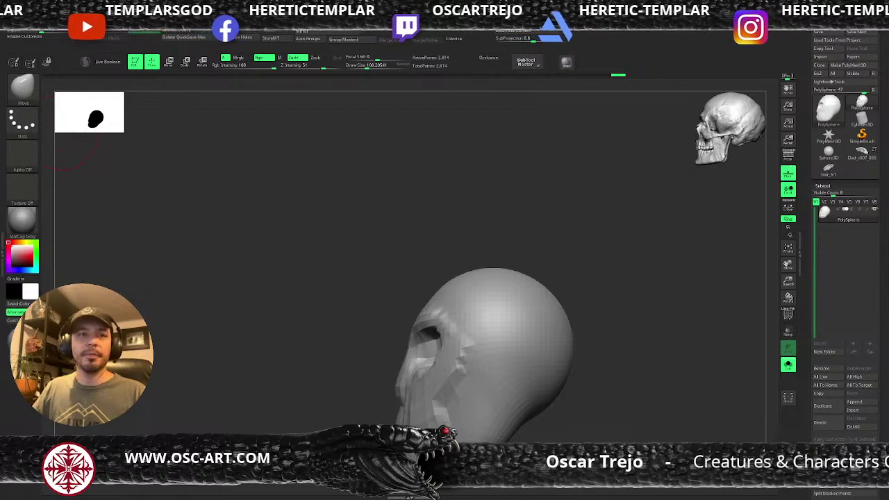
left_click_drag(323, 285, 381, 342)
key("s")
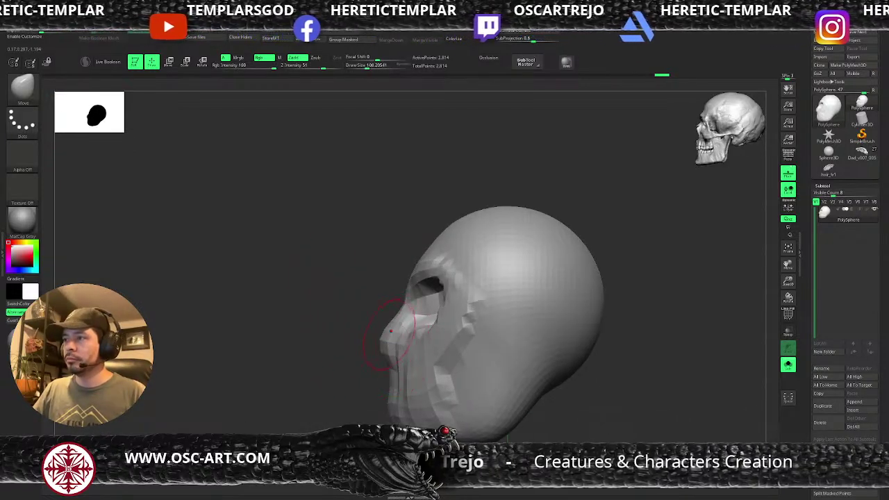
key("s")
left_click(391, 318)
key("bracketleft")
mouse_move(410, 288)
left_mouse_down()
mouse_move(410, 279)
mouse_move(446, 286)
mouse_move(436, 286)
left_mouse_up()
key("s")
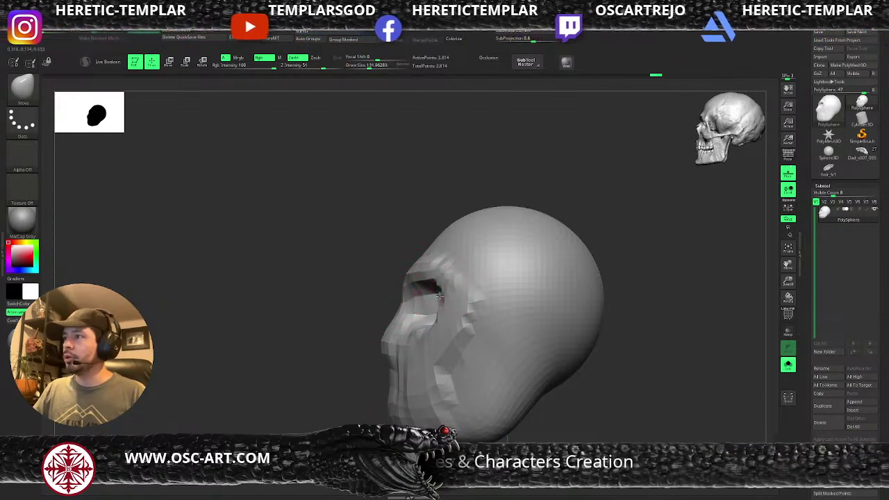
Step: Carve the temple groove behind the eye socket and the cheekbone's lower edge with the DamStandard brush
key("b")
key("d")
key("s")
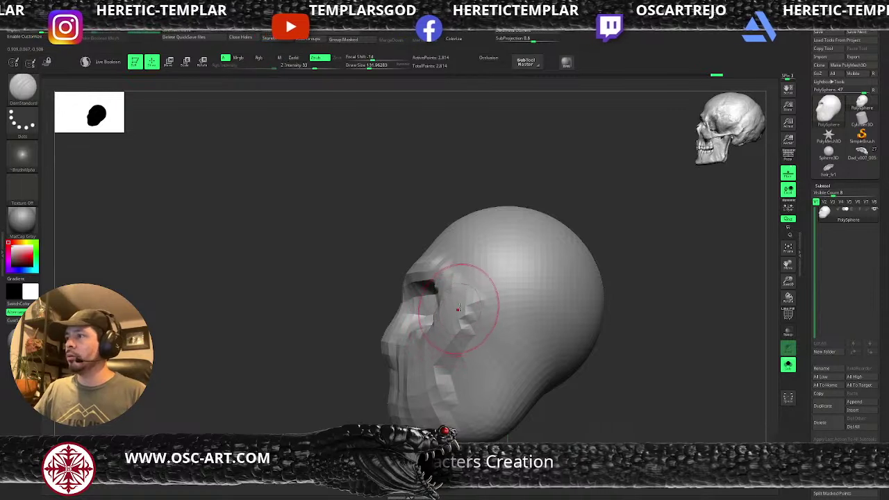
key("s")
left_click_drag(476, 339, 472, 339)
mouse_move(464, 316)
left_mouse_down()
mouse_move(473, 342)
mouse_move(514, 334)
mouse_move(482, 325)
left_mouse_up()
left_click_drag(500, 355, 461, 399)
Step: Rough in the cheek area between the cheekbone and the jaw with ClayBuildup strokes
key("b")
key("c")
key("b")
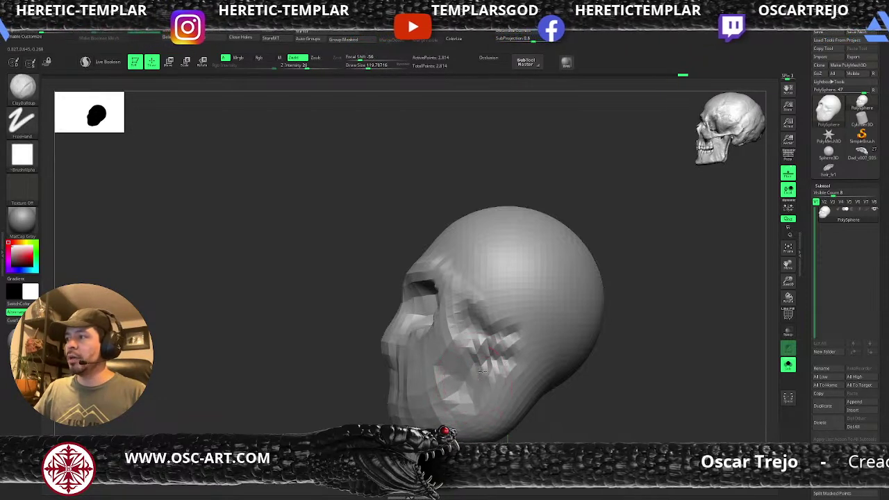
mouse_move(468, 373)
left_mouse_down()
mouse_move(446, 370)
mouse_move(477, 375)
mouse_move(421, 408)
left_mouse_up()
Step: Reshape the cheek hollows in the front view with the Move brush, extending them down towards the jaw
mouse_move(343, 404)
left_mouse_down()
mouse_move(410, 396)
mouse_move(440, 371)
mouse_move(429, 384)
mouse_move(420, 375)
mouse_move(402, 407)
left_mouse_up()
mouse_move(510, 396)
left_mouse_down("alt")
mouse_move(476, 317)
mouse_move(466, 361)
left_mouse_up("alt")
key("b")
key("m")
key("v")
key("s")
left_click(420, 337)
key("s")
left_click(432, 339)
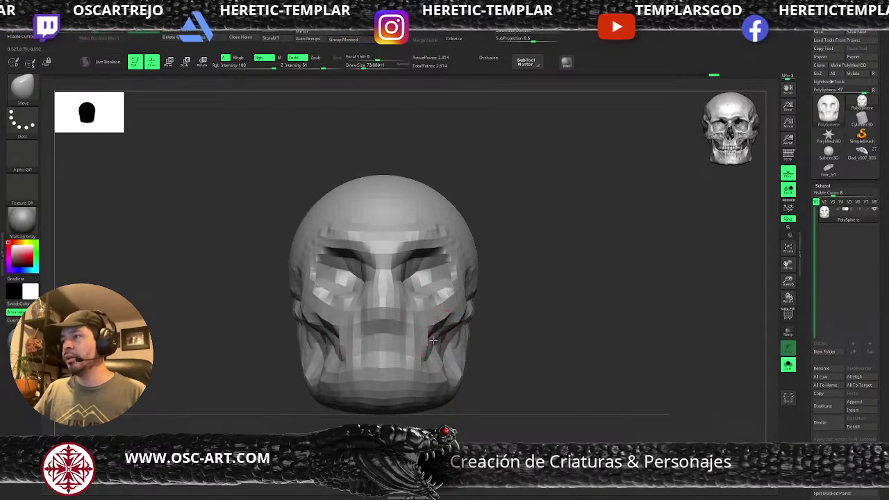
mouse_move(431, 337)
left_mouse_down()
mouse_move(425, 384)
mouse_move(398, 396)
mouse_move(438, 406)
left_mouse_up()
Step: Refine the chin and lower jaw line with the Move brush at varying brush sizes
key("s")
left_click(422, 368)
key("s")
left_click(400, 386)
key("s")
left_click(403, 398)
key("s")
left_click(404, 392)
Step: Adjust the outer contour of the jaw's sides with a larger Move brush
key("s")
mouse_move(437, 365)
left_mouse_down()
mouse_move(462, 366)
mouse_move(451, 364)
left_mouse_up()
key("s")
left_click(454, 359)
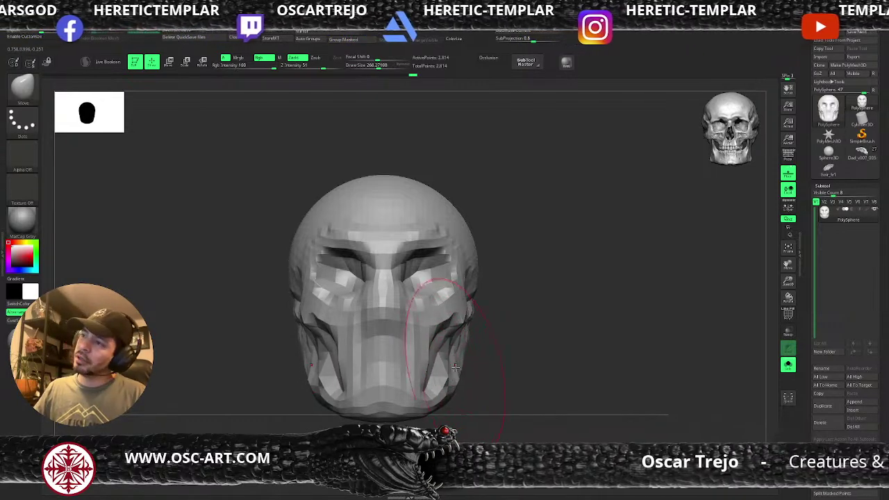
key("s")
left_click(452, 368)
Step: Sculpt the nose bridge and the nasal area below it with the ClayBuildup brush
key("b")
key("c")
key("b")
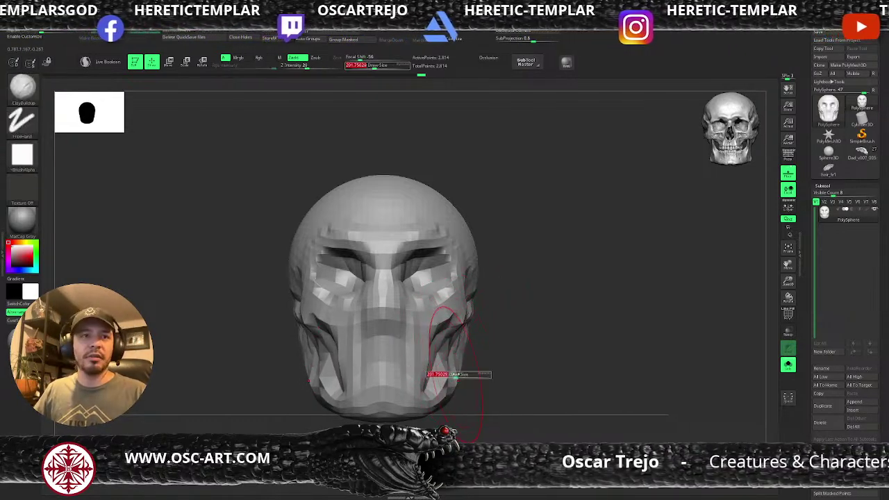
mouse_move(448, 380)
left_mouse_down()
mouse_move(450, 344)
mouse_move(451, 368)
left_mouse_up()
key("s")
left_click(404, 322)
mouse_move(391, 302)
left_mouse_down()
mouse_move(382, 333)
mouse_move(391, 319)
mouse_move(386, 314)
mouse_move(375, 331)
left_mouse_up()
key("s")
left_click(383, 295)
Step: Add ClayBuildup strokes around the inner eye sockets beside the nose with a smaller brush
left_click_drag(497, 208, 475, 250, "alt")
key("s")
left_click(401, 313)
mouse_move(407, 302)
left_mouse_down()
mouse_move(389, 306)
mouse_move(393, 319)
left_mouse_up()
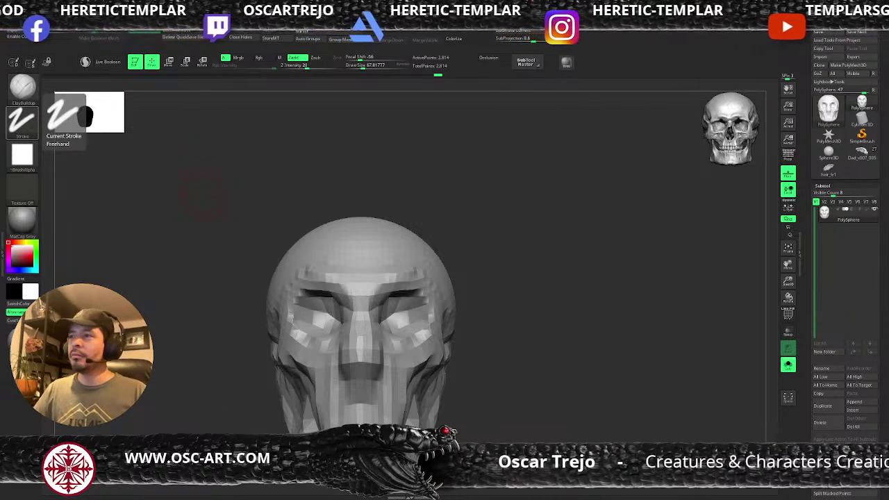
Step: Reshape the nose, brow and forehead contour in the side view with the Move brush
left_click_drag(437, 233, 460, 234)
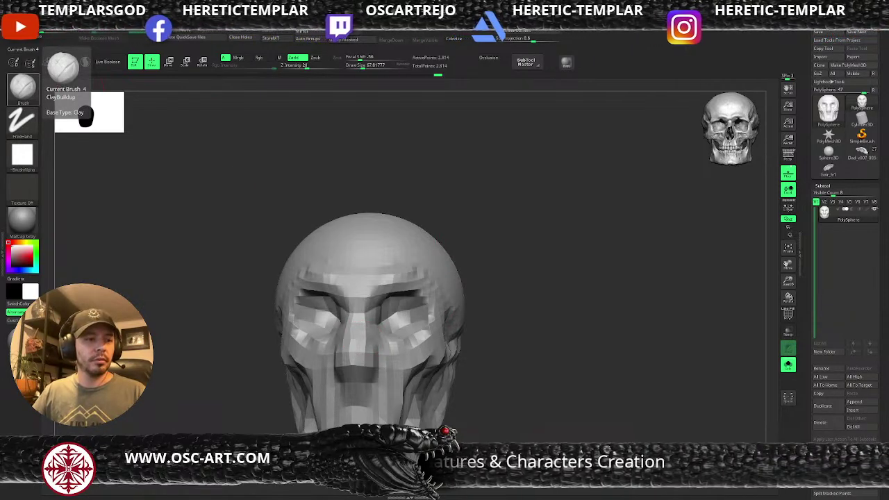
left_click_drag(521, 277, 438, 289)
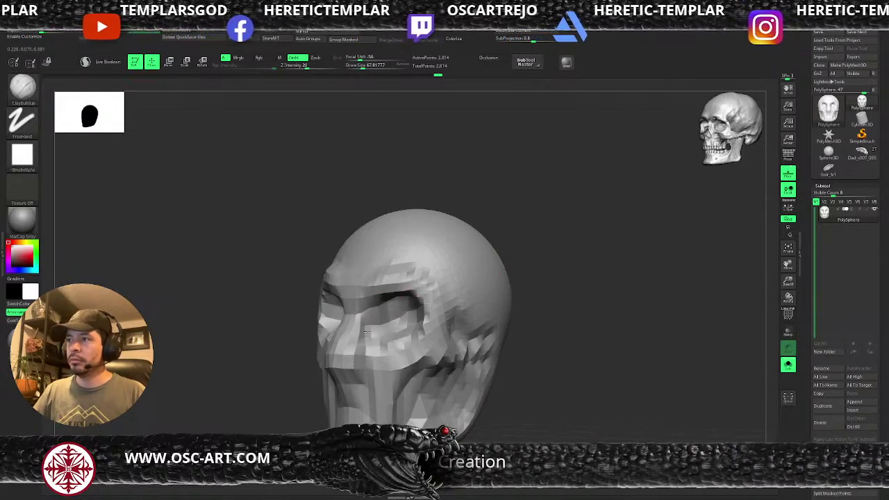
mouse_move(294, 382)
left_mouse_down()
mouse_move(338, 365)
mouse_move(340, 340)
left_mouse_up()
key("b")
key("m")
key("v")
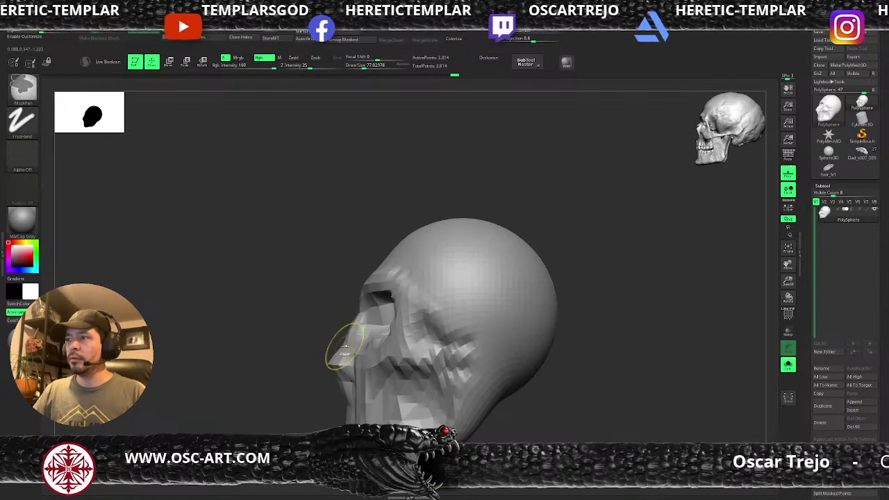
left_click_drag(369, 267, 393, 254)
key("s")
left_click_drag(326, 247, 305, 248)
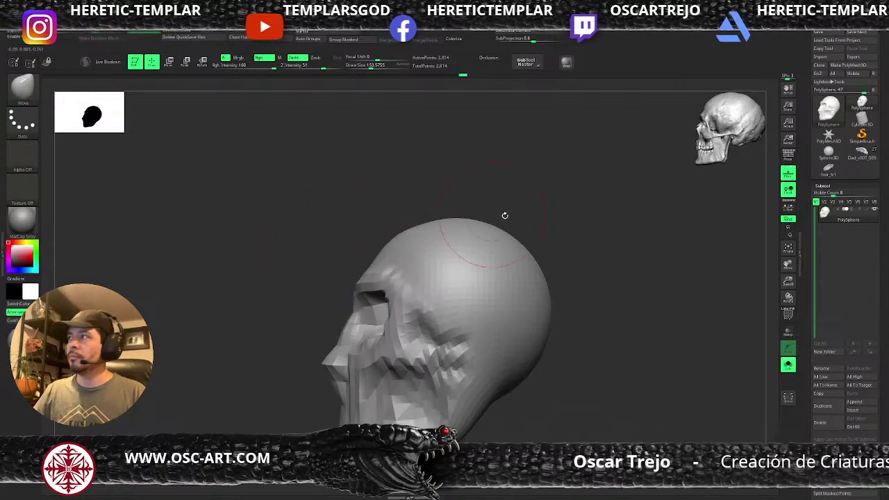
left_click_drag(504, 215, 459, 215, "alt")
key("s")
left_click_drag(383, 254, 391, 254)
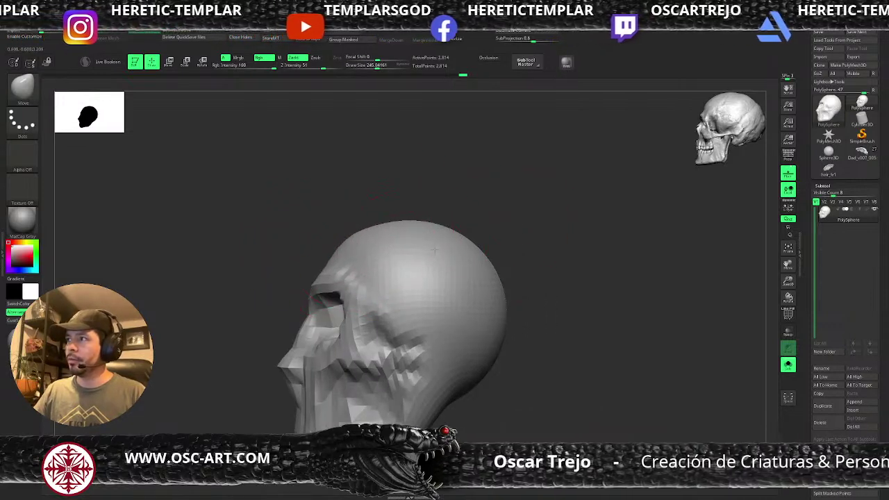
Step: Carve a crease beneath the back of the skull with the DamStandard brush
key("s")
mouse_move(471, 353)
left_mouse_down()
mouse_move(481, 389)
mouse_move(472, 353)
mouse_move(436, 378)
left_mouse_up()
key("b")
key("d")
key("s")
key("s")
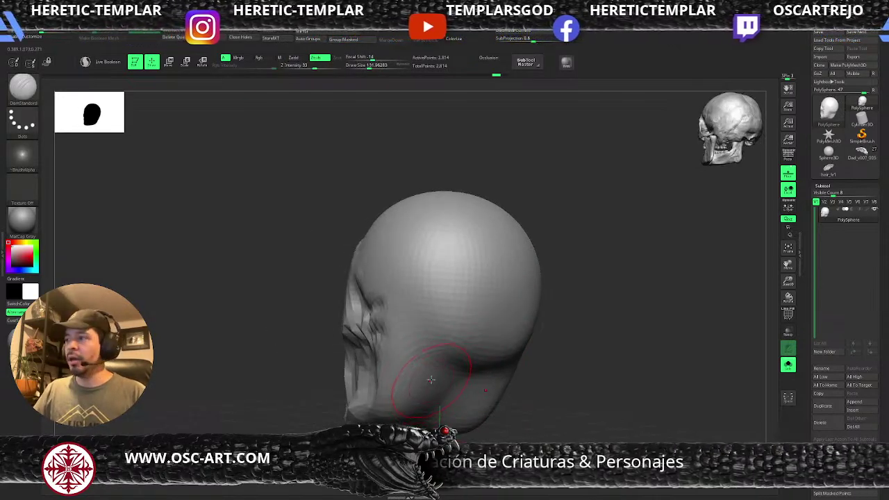
Step: Sculpt the hollow under the skull base behind the jaw with the ClayBuildup brush
key("b")
key("c")
key("b")
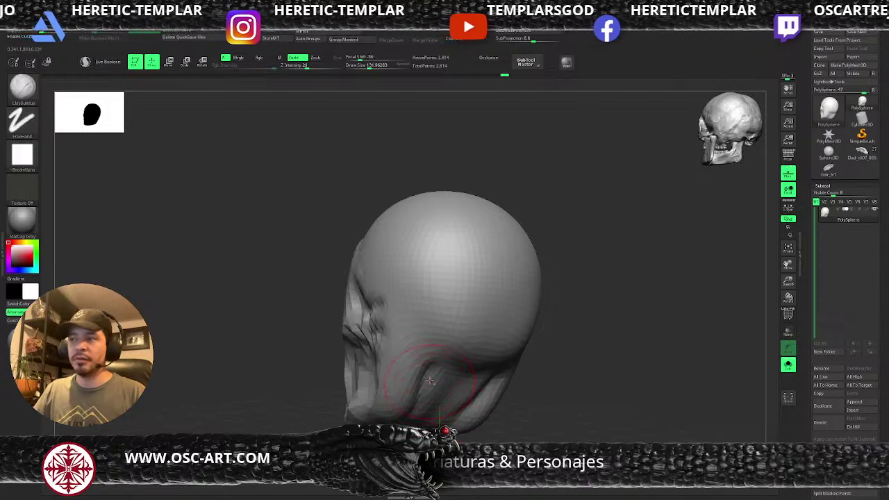
mouse_move(429, 386)
left_mouse_down()
mouse_move(439, 391)
mouse_move(422, 401)
mouse_move(416, 390)
left_mouse_up()
mouse_move(417, 390)
right_mouse_down()
mouse_move(433, 387)
mouse_move(421, 404)
right_mouse_up()
Step: Reshape the mouth and jaw profile from the opposite side view with the Move brush
key("b")
key("m")
key("v")
mouse_move(414, 403)
left_mouse_down()
mouse_move(370, 421)
mouse_move(283, 417)
left_mouse_up()
mouse_move(254, 412)
left_mouse_down()
mouse_move(310, 420)
mouse_move(343, 339)
mouse_move(292, 382)
left_mouse_up()
left_click_drag(284, 334, 288, 344)
mouse_move(372, 326)
left_mouse_down()
mouse_move(377, 361)
mouse_move(397, 288)
mouse_move(357, 349)
mouse_move(382, 345)
mouse_move(393, 354)
mouse_move(359, 367)
left_mouse_up()
key("s")
mouse_move(397, 367)
left_mouse_down()
mouse_move(417, 368)
mouse_move(411, 359)
mouse_move(381, 369)
left_mouse_up()
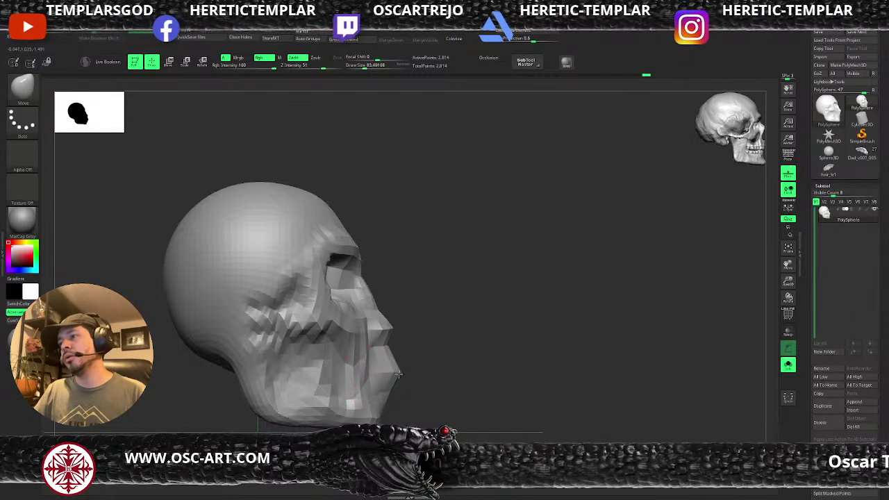
Step: Pull the nose tip up and refine the nose's bridge and underside with the Move brush
left_click_drag(391, 324, 397, 305)
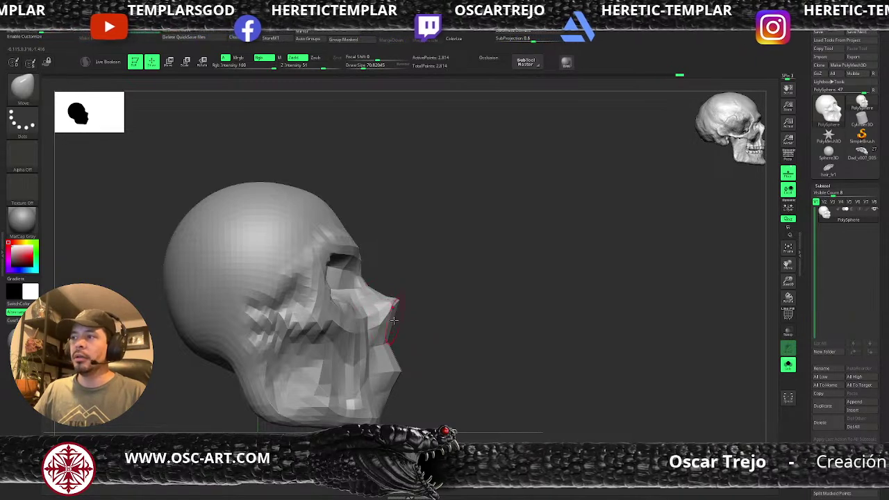
key("s")
left_click_drag(390, 338, 387, 333)
left_click_drag(392, 298, 375, 293)
key("s")
key("s")
left_click_drag(377, 296, 375, 296)
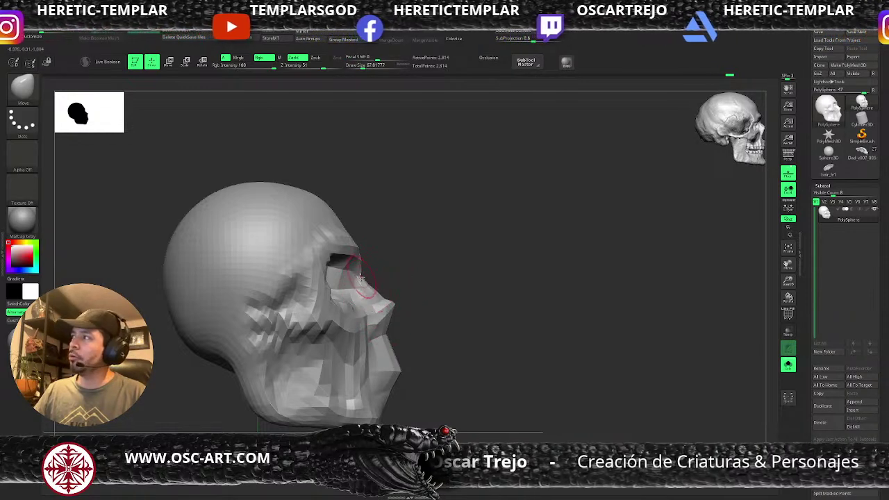
Step: Adjust the upper and outer rim of the eye socket in profile with the Move brush
key("s")
left_click_drag(326, 287, 329, 265)
key("s")
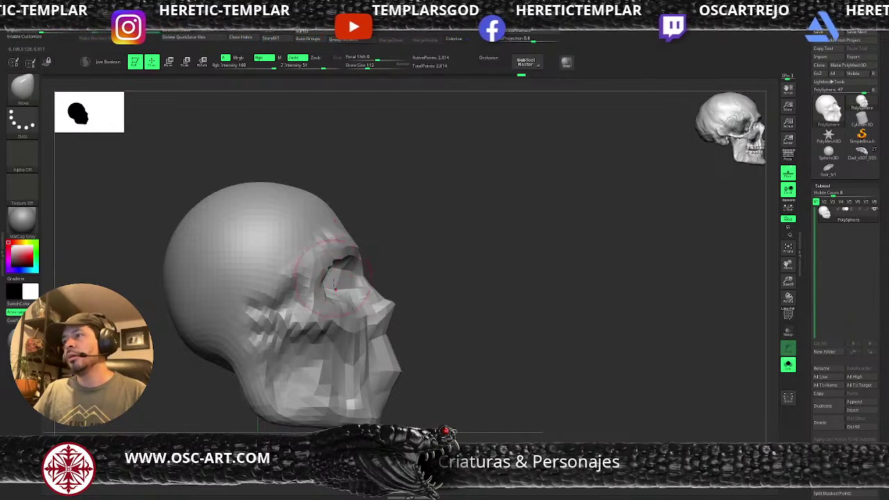
key("s")
left_click_drag(329, 296, 333, 297)
Step: Add ClayBuildup strokes along the rear of the jaw, from below the cheekbone to the jaw corner
key("b")
key("c")
key("b")
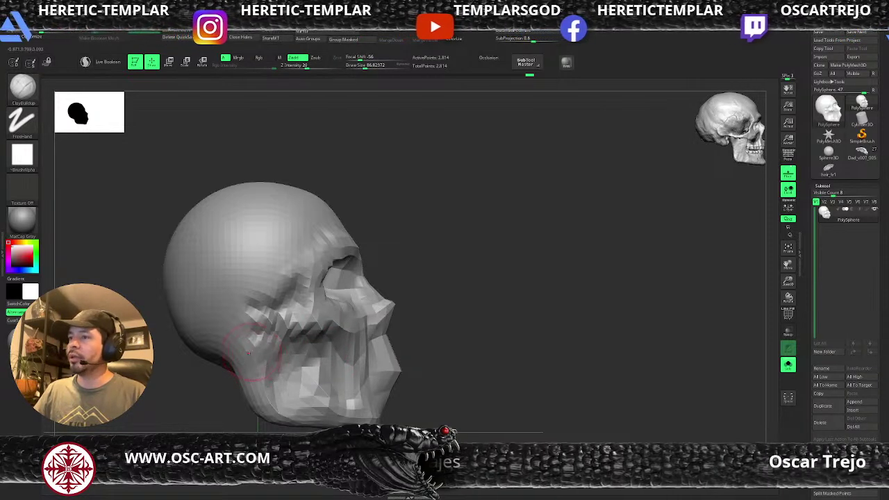
left_click_drag(248, 353, 271, 403)
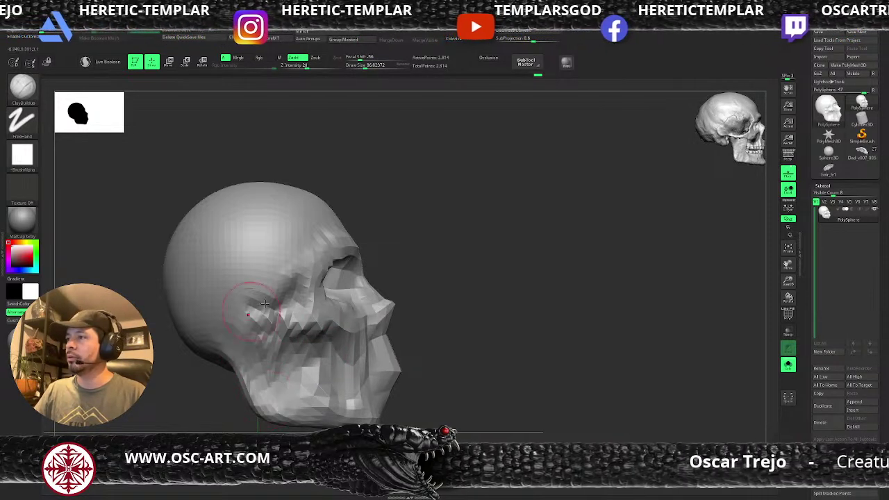
Step: Refine the mouth profile beneath the nose with the Move brush and display the mesh's polygon wireframe
key("b")
key("m")
key("v")
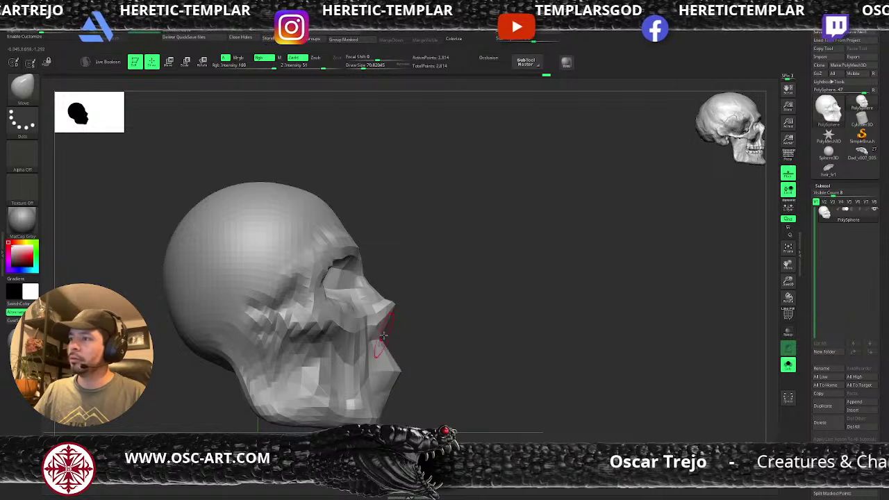
left_click_drag(392, 372, 381, 370)
left_click_drag(379, 338, 391, 337)
mouse_move(438, 335)
left_mouse_down("alt")
mouse_move(408, 305)
mouse_move(485, 317)
mouse_move(479, 363)
mouse_move(461, 360)
left_mouse_up("alt")
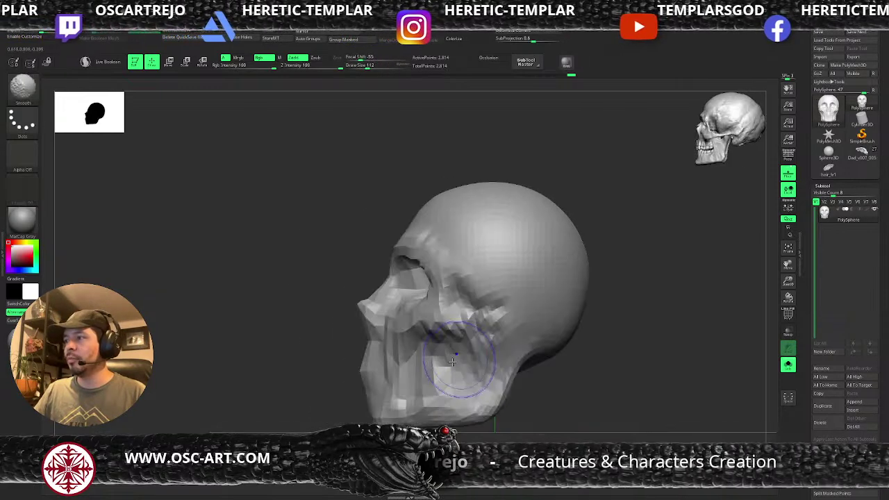
key("shift+f")
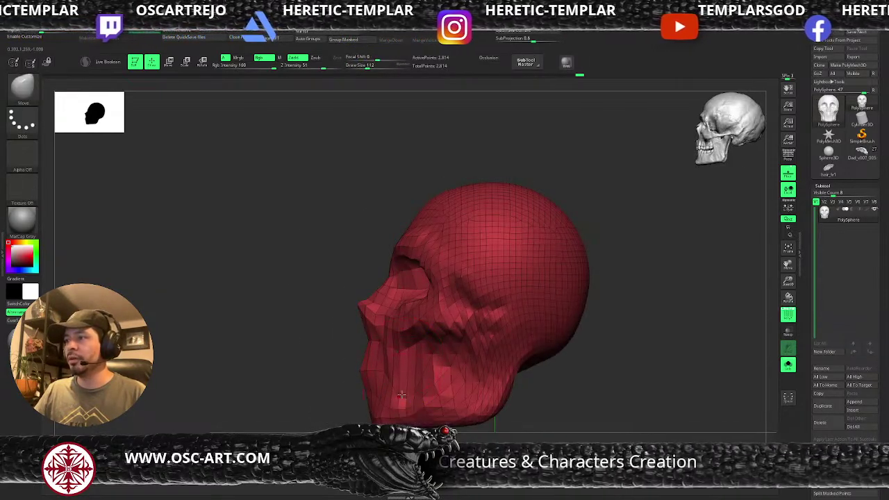
Step: Refine the mouth area and jaw sides with smaller Move strokes and smoothing, and hide the polygon wireframe
key("bracketleft")
key("bracketleft")
key("bracketleft")
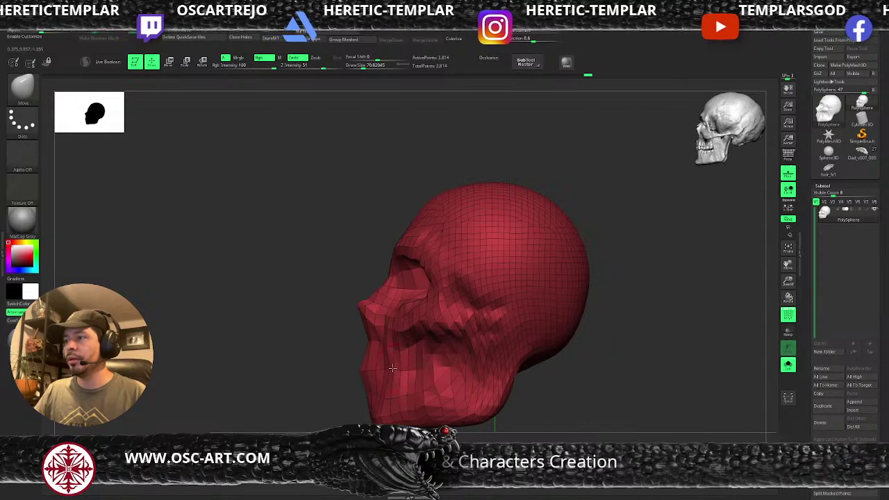
left_click_drag(435, 390, 381, 392)
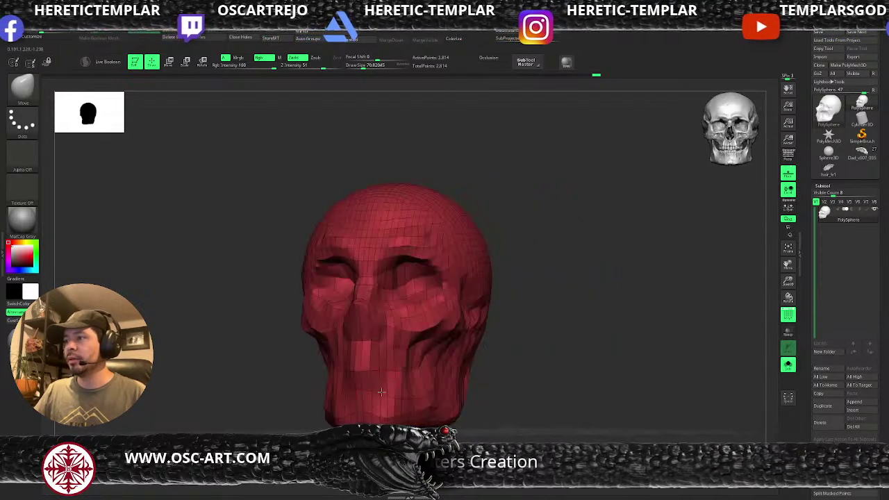
left_click_drag(287, 413, 389, 376)
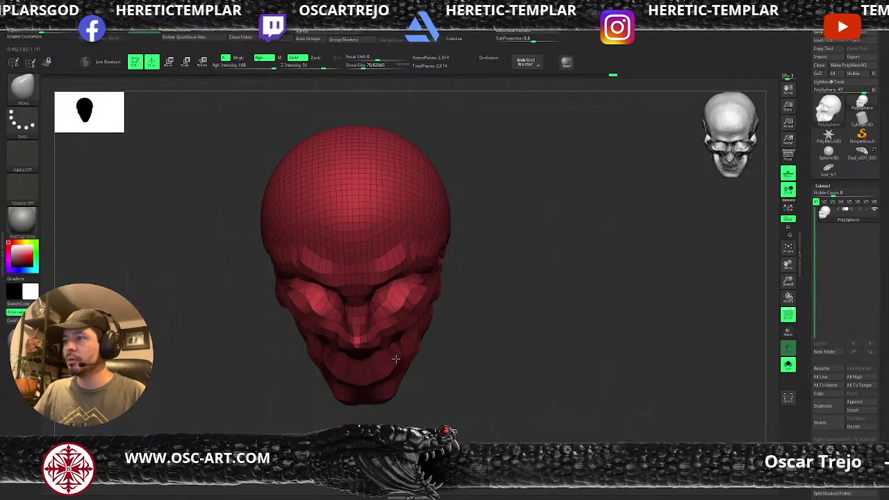
left_click_drag(465, 384, 417, 352)
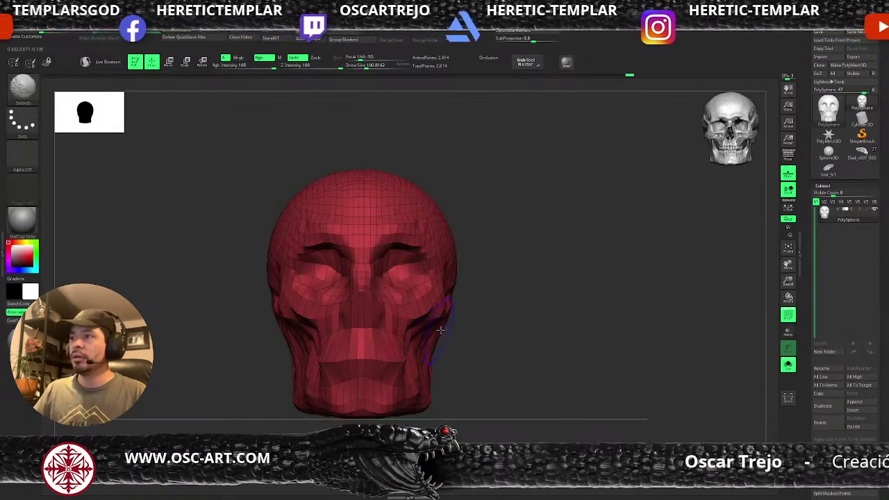
key("shift+f")
Step: Adjust the nose with the Move brush and carve the nasal opening below the bridge with ClayBuildup
key("s")
left_click_drag(381, 312, 376, 312)
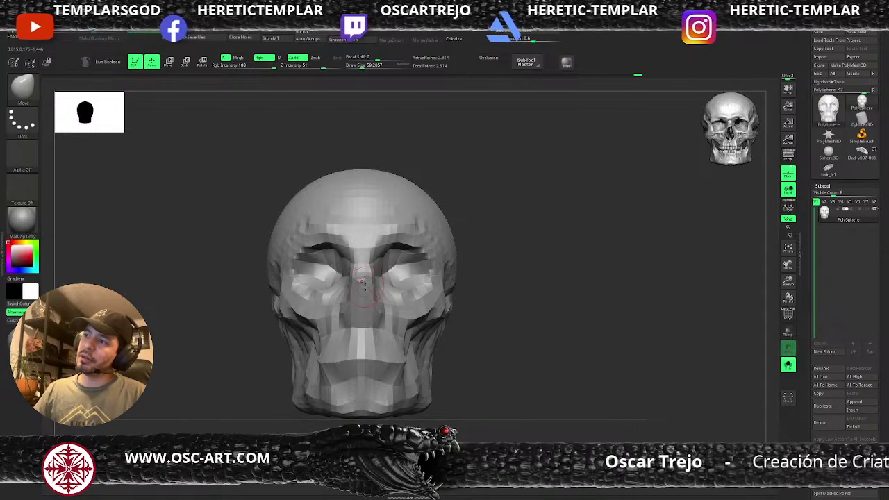
key("shift")
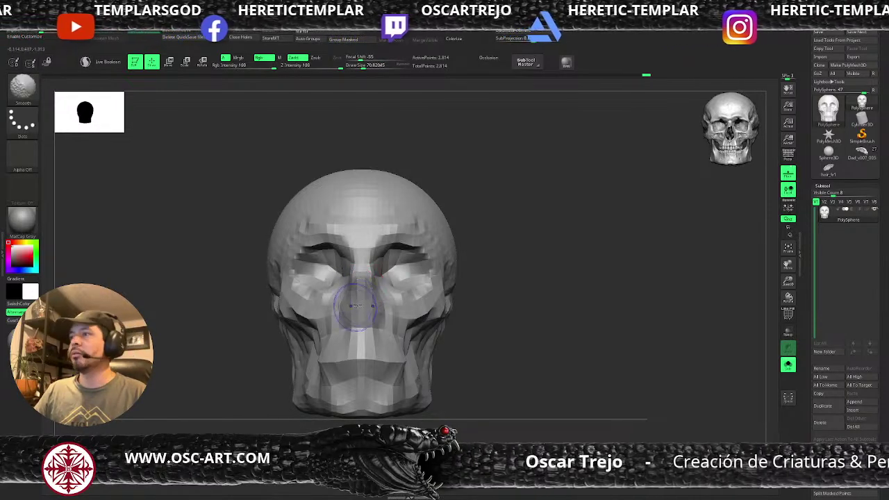
mouse_move(498, 327)
left_mouse_down("alt")
mouse_move(502, 295)
mouse_move(274, 313)
mouse_move(317, 341)
mouse_move(381, 322)
mouse_move(371, 339)
mouse_move(377, 353)
mouse_move(313, 368)
mouse_move(427, 352)
left_mouse_up("alt")
left_click_drag(474, 337, 479, 376, "alt")
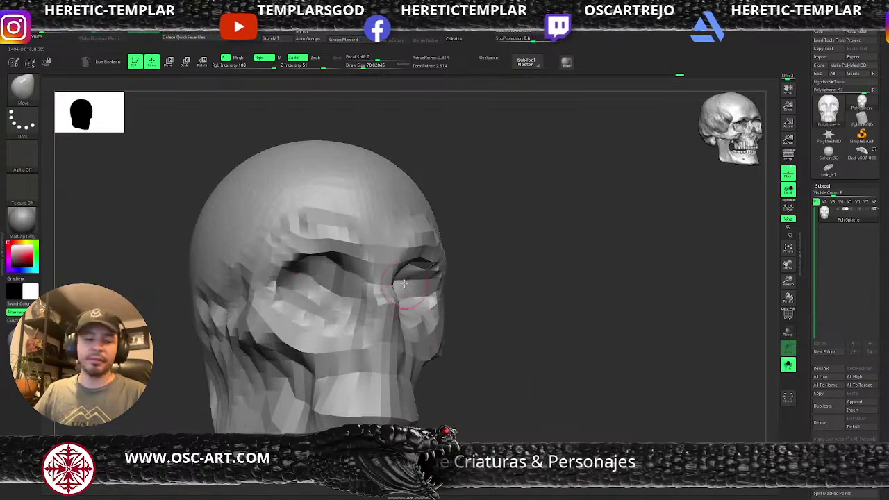
key("b")
key("c")
key("b")
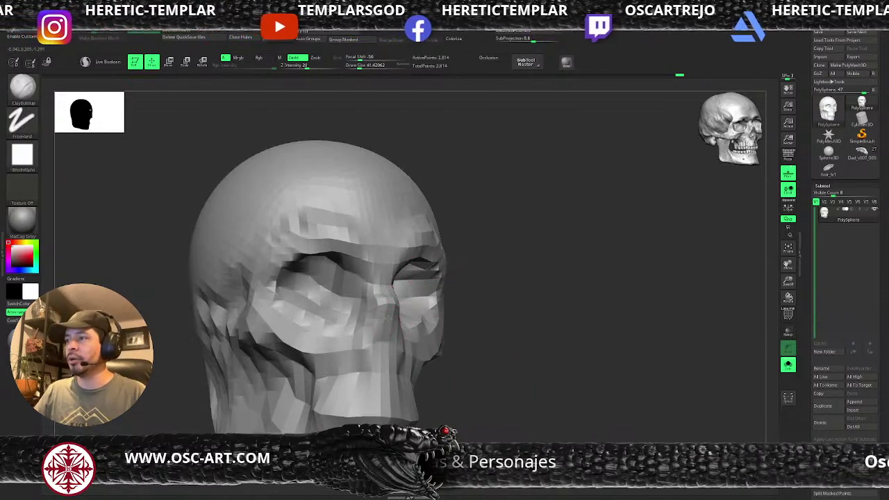
key("b")
key("m")
key("v")
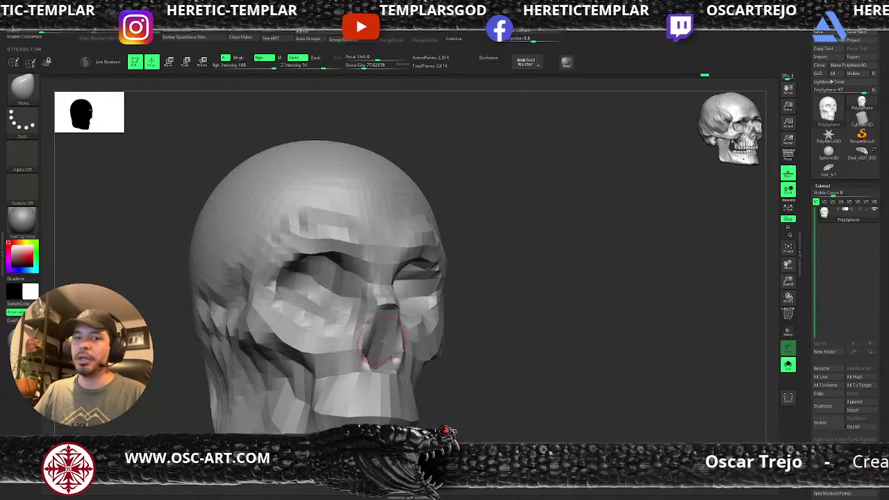
Step: Define the side edges of the nasal opening with the ClayBuildup and Move brushes
mouse_move(475, 335)
left_mouse_down("alt")
mouse_move(496, 338)
mouse_move(407, 282)
mouse_move(430, 286)
mouse_move(441, 256)
mouse_move(450, 319)
mouse_move(338, 318)
left_mouse_up("alt")
key("b")
key("c")
key("b")
key("s")
key("b")
key("m")
key("v")
left_click_drag(519, 304, 464, 299, "alt")
Step: Carve the temporal lines along the sides of the forehead with the DamStandard brush
key("b")
key("d")
key("s")
key("s")
mouse_move(478, 246)
left_mouse_down()
mouse_move(442, 256)
mouse_move(430, 245)
mouse_move(438, 314)
mouse_move(420, 238)
mouse_move(426, 267)
left_mouse_up()
key("s")
left_click_drag(483, 254, 473, 326)
Step: Add ClayBuildup strokes beside the upper jaw, from below the cheekbone toward the mouth
key("b")
key("c")
key("b")
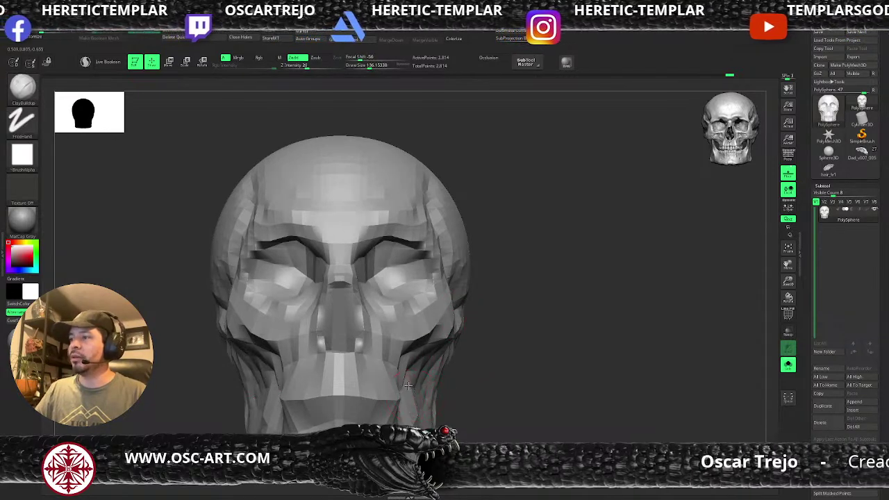
mouse_move(412, 358)
left_mouse_down()
mouse_move(397, 411)
mouse_move(386, 397)
left_mouse_up()
Step: Adjust the side of the upper jaw and the rear of the jaw with the Move brush
key("b")
key("m")
key("v")
right_click_drag(390, 399, 411, 343, "ctrl")
mouse_move(479, 371)
left_mouse_down("alt")
mouse_move(470, 326)
mouse_move(476, 343)
mouse_move(502, 343)
mouse_move(465, 343)
left_mouse_up("alt")
left_click_drag(300, 379, 312, 364)
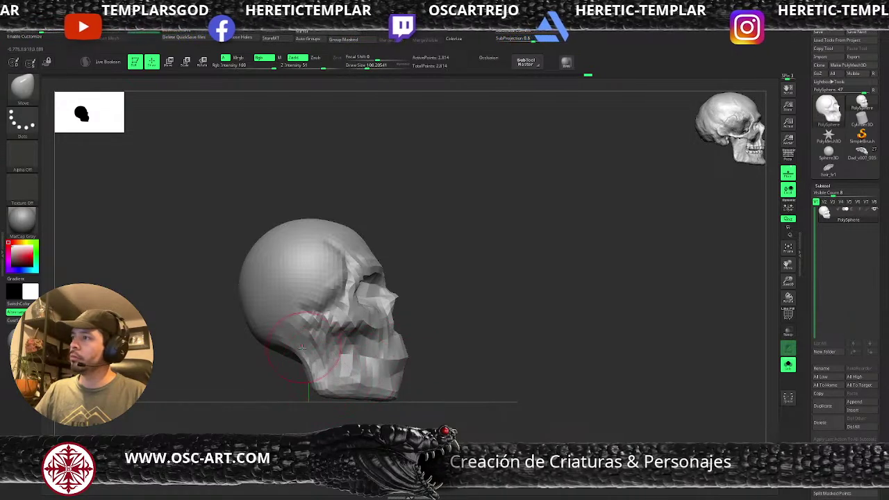
key("b")
key("c")
key("b")
key("ctrl+z")
Step: Adjust the facial profile with a larger Move brush
key("b")
key("m")
key("v")
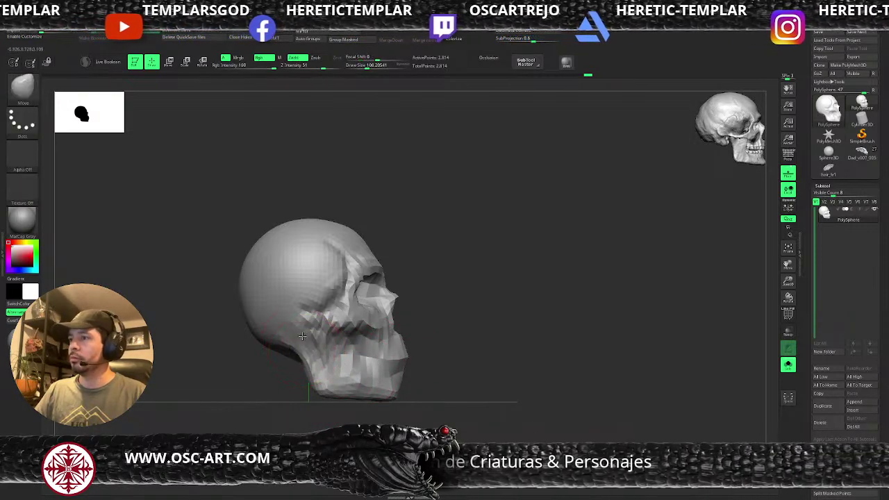
key("s")
left_click_drag(388, 321, 399, 312)
Step: Examine the skull's overall proportions from both profiles and from the front
right_click_drag(443, 280, 459, 268, "ctrl")
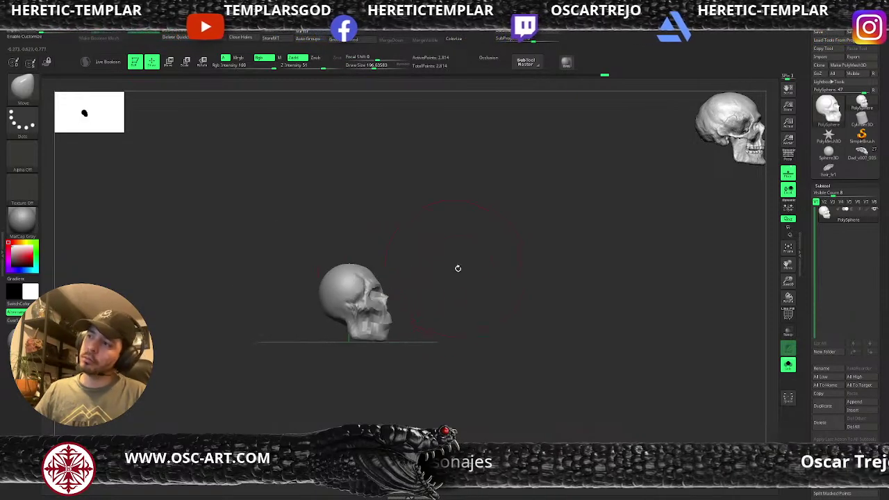
left_click_drag(458, 268, 460, 263)
right_click_drag(472, 256, 479, 274, "ctrl")
left_click_drag(479, 274, 539, 307)
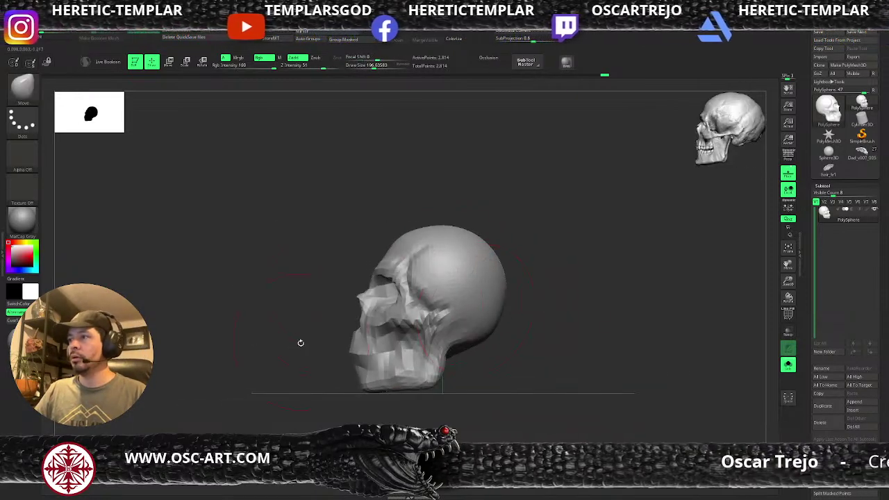
left_click_drag(299, 341, 319, 339, "shift")
right_click_drag(320, 338, 323, 319, "ctrl")
right_click_drag(444, 260, 464, 236, "ctrl")
left_click_drag(464, 236, 585, 290, "alt")
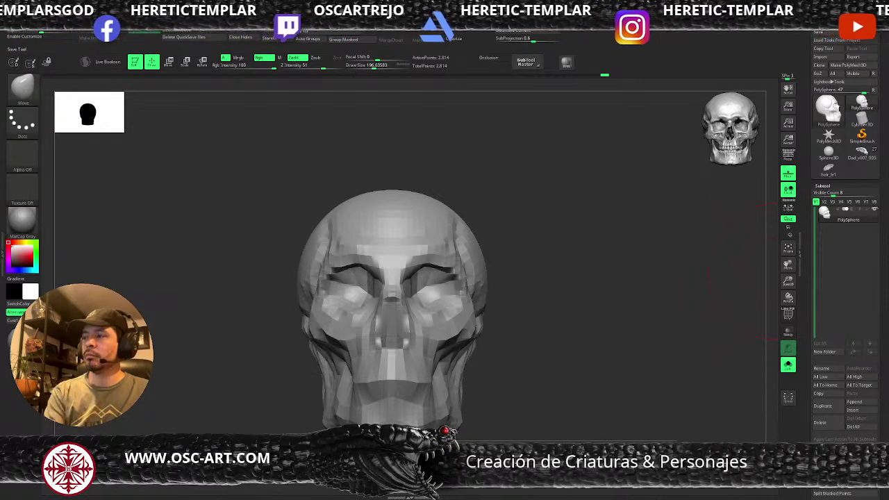
Step: Remesh the skull to a denser, even mesh with the gizmo's remesh deformer and return to the Move brush
left_click_drag(529, 285, 447, 299, "alt")
key("w")
key("w")
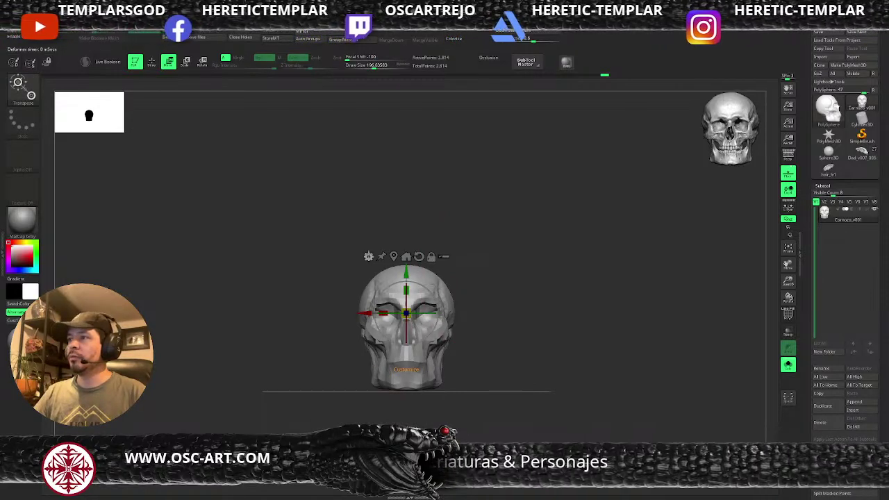
left_click(369, 256)
left_click(477, 303)
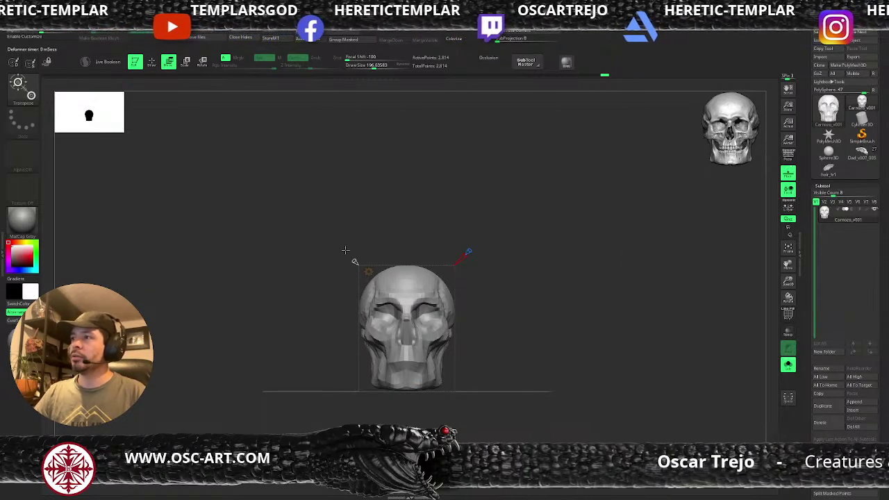
left_click_drag(353, 260, 346, 252)
left_click_drag(321, 294, 310, 275, "alt")
key("shift+f")
key("shift+f")
left_click_drag(309, 198, 303, 191)
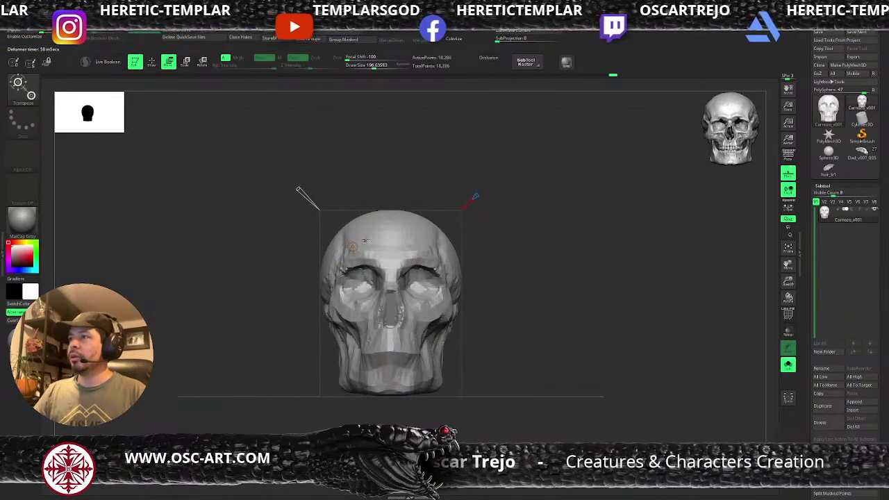
key("b")
key("m")
key("v")
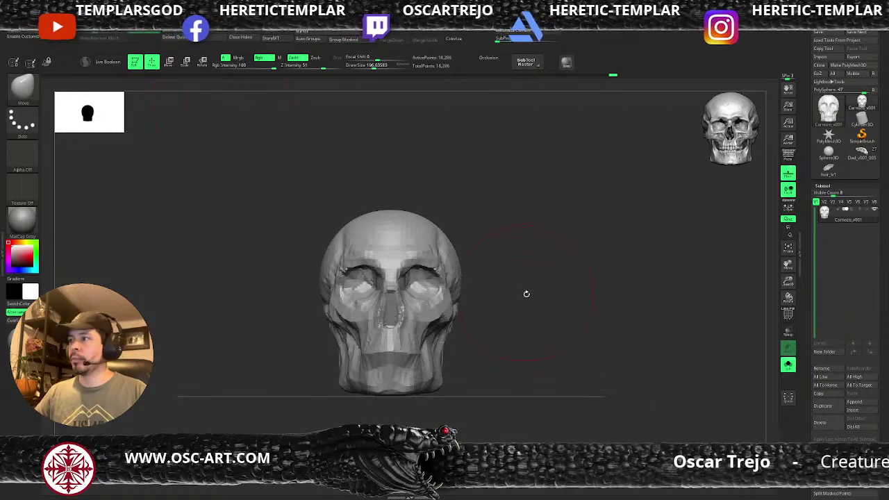
Step: Adjust the brow, eye sockets and inner socket edges beside the nose bridge with the Move brush
mouse_move(527, 294)
left_mouse_down()
mouse_move(510, 258)
mouse_move(424, 284)
mouse_move(428, 256)
mouse_move(440, 263)
mouse_move(425, 269)
left_mouse_up()
key("s")
key("s")
key("s")
key("s")
left_click_drag(424, 267, 466, 265)
key("s")
mouse_move(446, 312)
left_mouse_down()
mouse_move(422, 317)
mouse_move(420, 298)
mouse_move(406, 286)
left_mouse_up()
key("s")
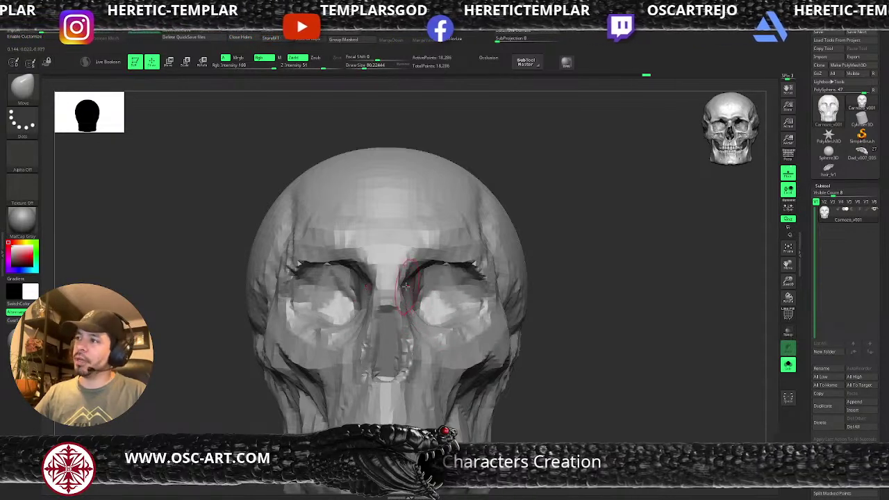
Step: Reshape the nose bridge in profile and push the nose tip back with the Move brush
left_click_drag(628, 272, 486, 282)
key("s")
left_click_drag(384, 284, 383, 268)
key("s")
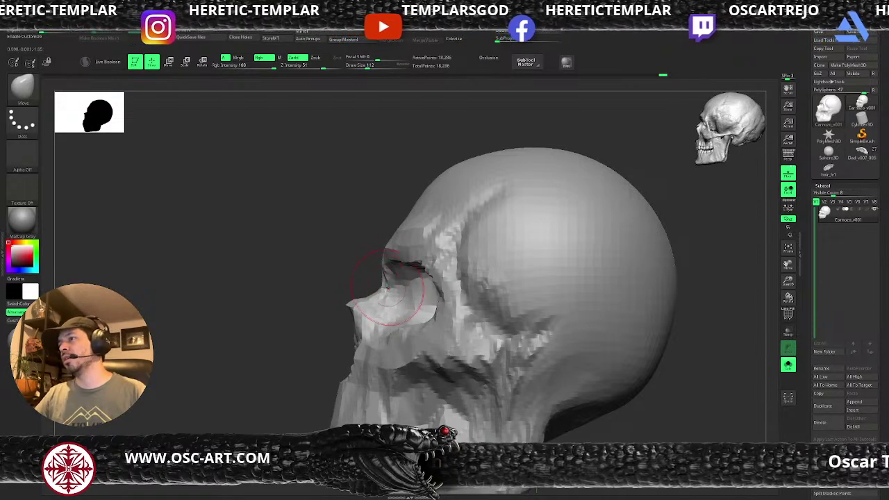
key("s")
mouse_move(389, 302)
left_mouse_down()
mouse_move(350, 302)
mouse_move(378, 295)
mouse_move(370, 302)
left_mouse_up()
key("s")
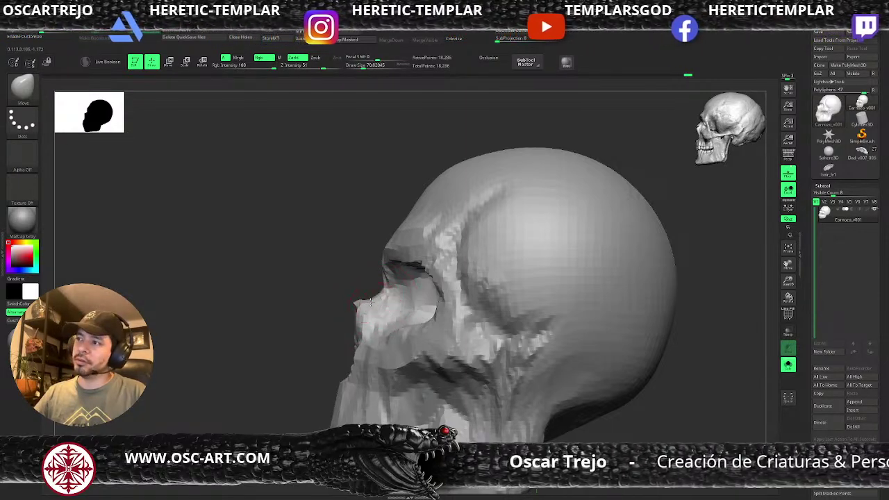
key("s")
mouse_move(356, 351)
left_mouse_down()
mouse_move(362, 326)
mouse_move(410, 332)
left_mouse_up()
Step: Carve the nasal opening deeper with ClayBuildup, and apply Mirror And Weld to the skull
key("b")
key("c")
key("b")
key("s")
mouse_move(345, 332)
left_mouse_down()
mouse_move(341, 357)
mouse_move(345, 317)
mouse_move(342, 361)
mouse_move(342, 334)
left_mouse_up()
left_click_drag(464, 341, 484, 335, "alt")
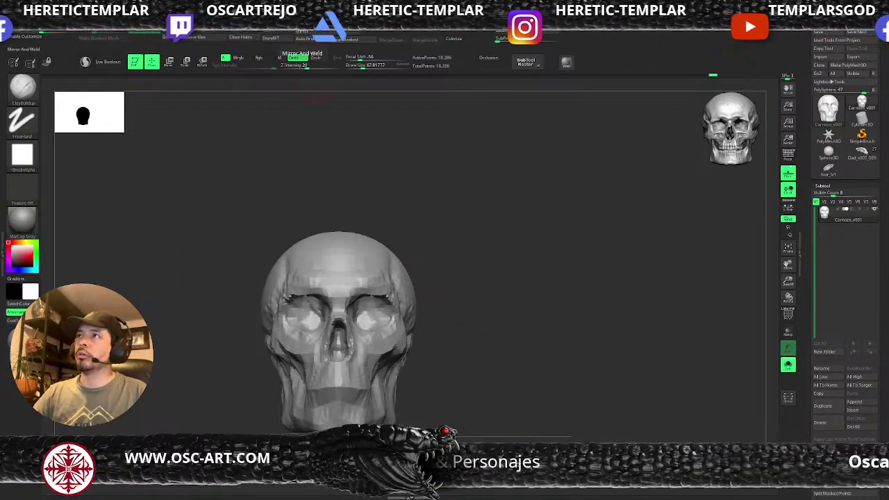
left_click(304, 32)
Step: Deepen the eye sockets under the brow and around their inner and outer corners with ClayBuildup
left_click_drag(482, 285, 446, 298, "alt")
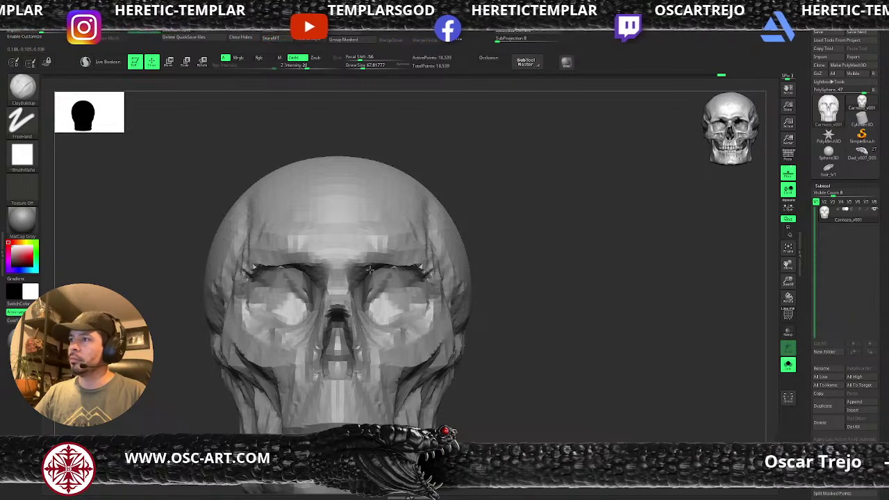
mouse_move(370, 270)
left_mouse_down()
mouse_move(402, 261)
mouse_move(421, 274)
left_mouse_up()
key("s")
mouse_move(421, 267)
left_mouse_down()
mouse_move(437, 286)
mouse_move(393, 279)
mouse_move(375, 295)
mouse_move(379, 286)
mouse_move(374, 312)
left_mouse_up()
key("s")
left_click(427, 282)
key("s")
left_click(425, 281)
Step: Build up the brow ridges above the eye sockets and nose bridge with ClayBuildup
left_click_drag(487, 311, 495, 275, "alt")
key("f")
key("s")
left_click(381, 233)
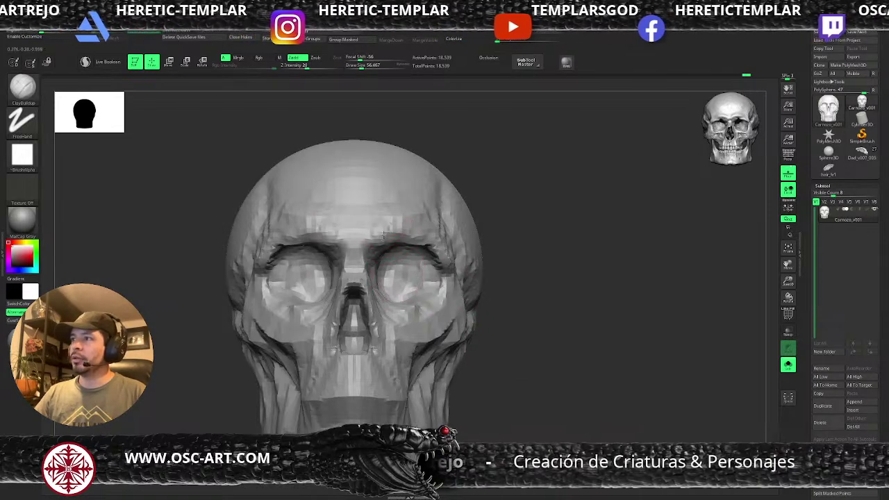
key("s")
left_click(383, 234)
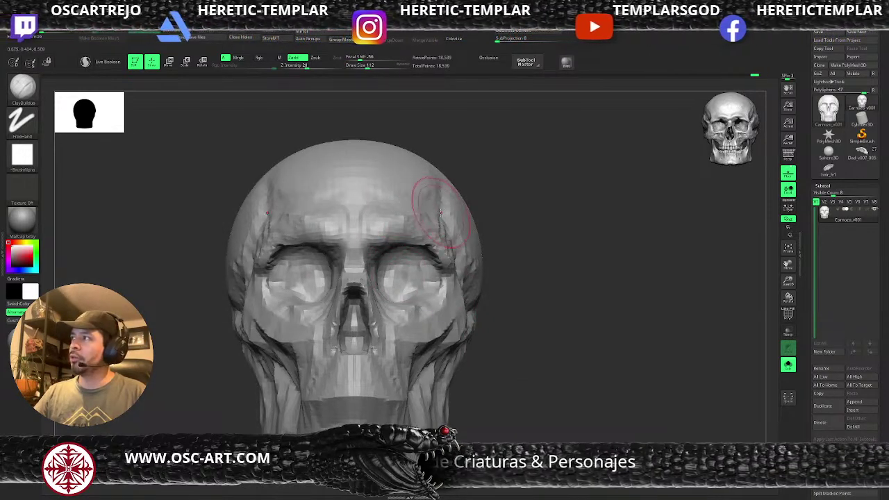
Step: Refine the temple area beside the eye sockets with the DamStandard and ClayBuildup brushes
key("b")
key("d")
key("s")
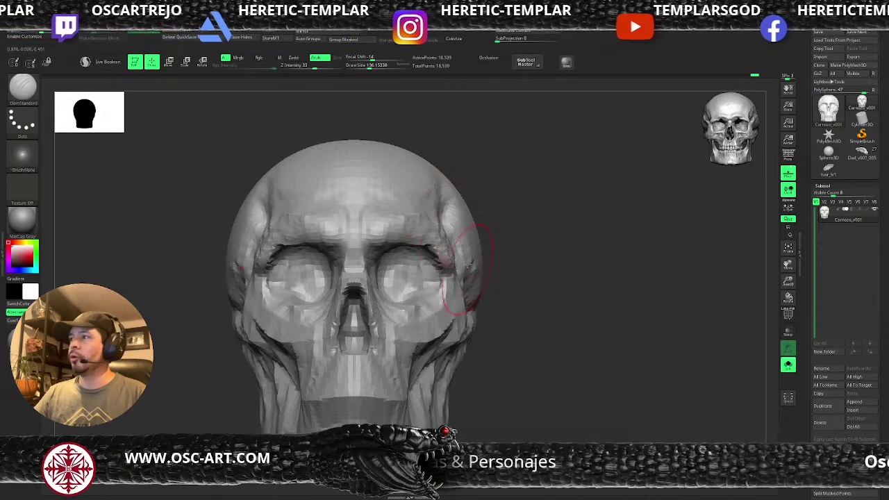
key("b")
key("c")
key("b")
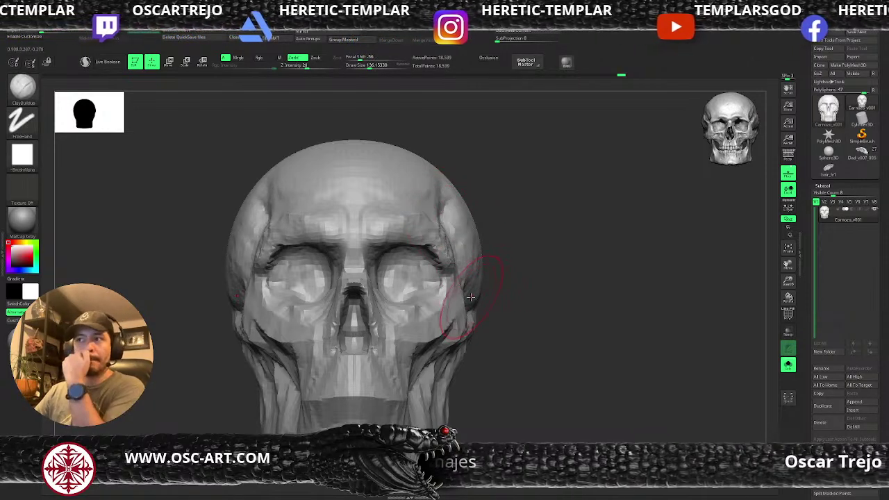
Step: Adjust the width of the cranium's sides in front view with a large Move brush
key("b")
key("m")
key("v")
right_click_drag(521, 308, 452, 254, "alt")
left_click_drag(453, 257, 475, 261)
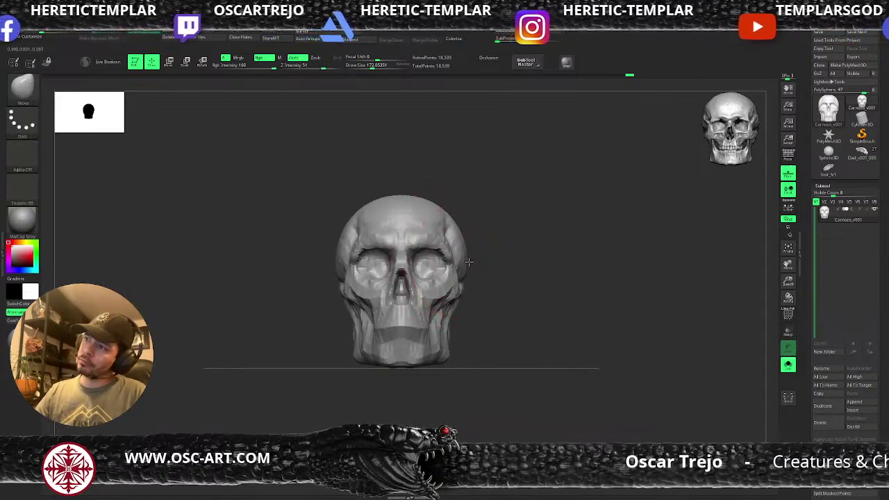
right_click_drag(467, 262, 474, 261)
left_click_drag(470, 260, 464, 261)
Step: Shape the outer cheekbones with a smaller Move brush
mouse_move(486, 263)
right_mouse_down()
mouse_move(501, 264)
mouse_move(482, 272)
mouse_move(472, 301)
right_mouse_up()
key("[")
key("[")
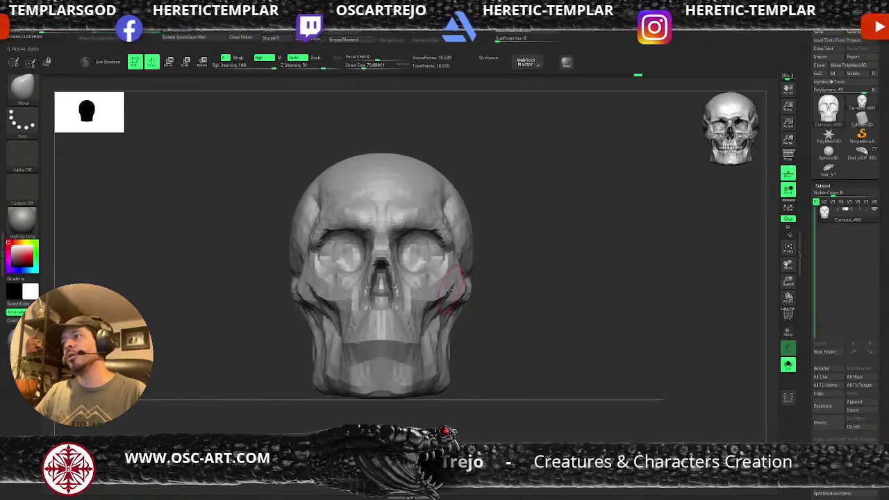
Step: Build up the cheekbones and round the lower eye socket rims with ClayBuildup
key("b")
key("c")
key("b")
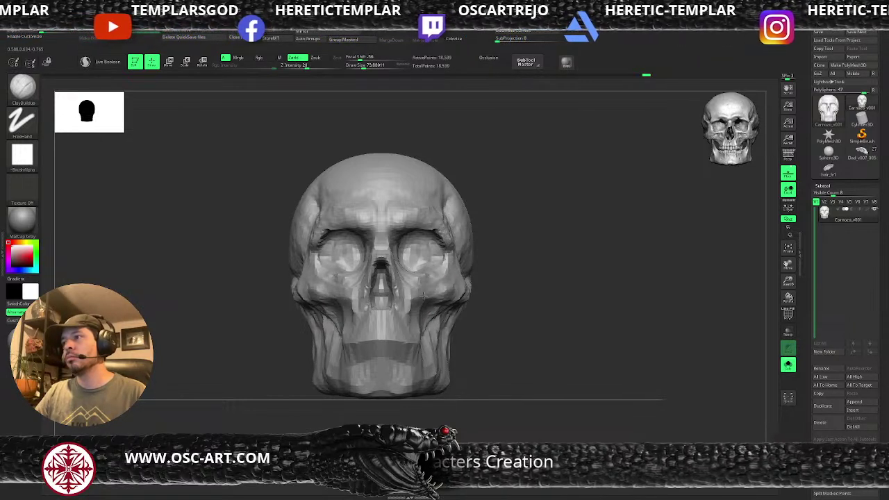
key("s")
left_click_drag(431, 274, 422, 273)
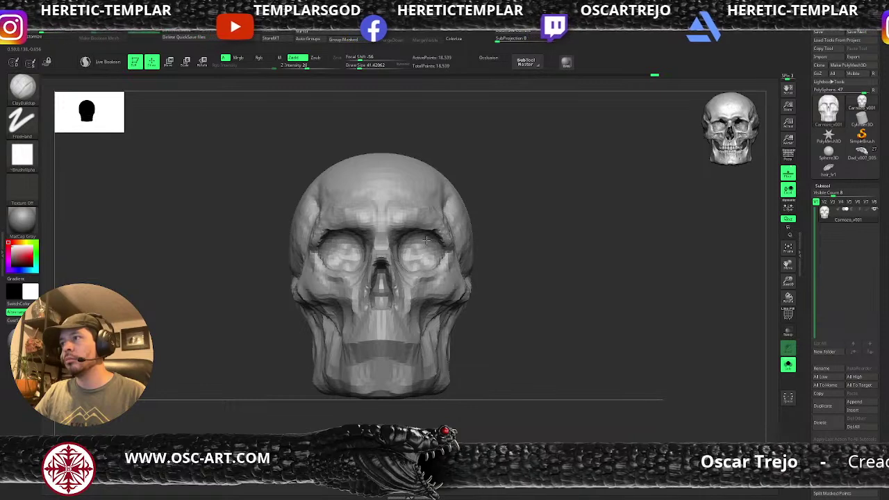
Step: Insert a Sphere3D as a second subtool, make it active and display the transform gizmo on it
left_click_drag(549, 280, 545, 355, "alt")
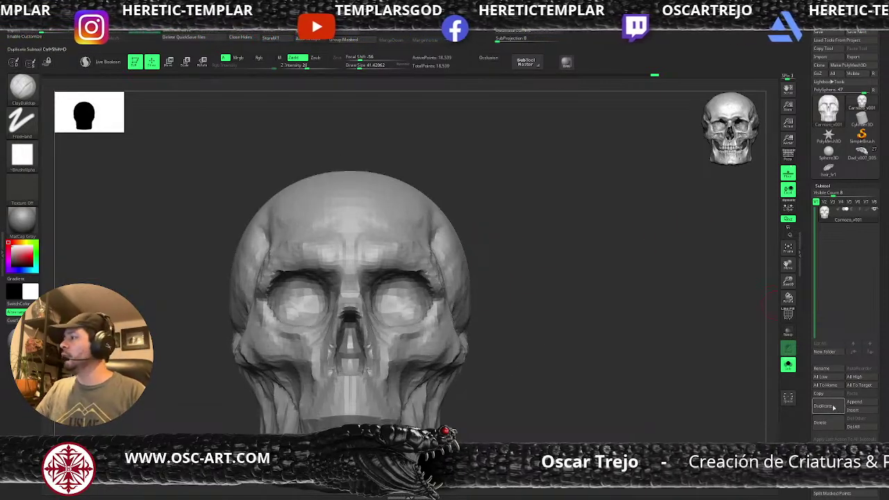
left_click(853, 411)
left_click(589, 339)
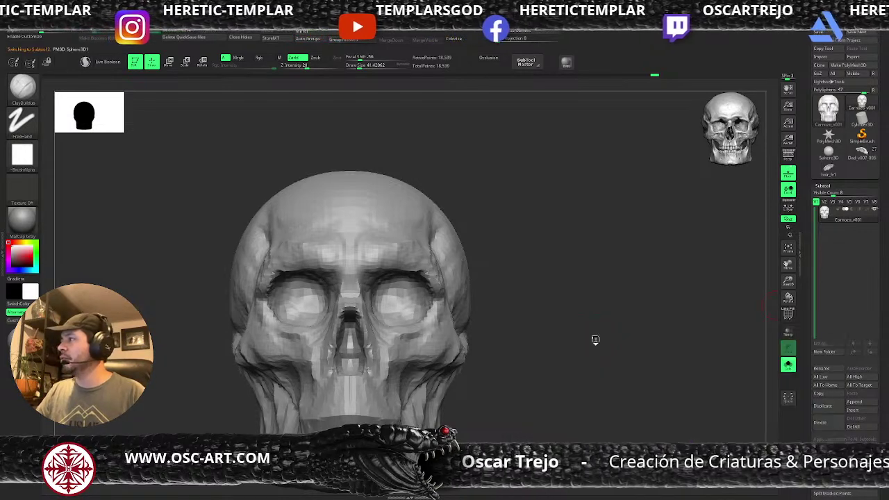
left_click_drag(595, 341, 502, 284, "alt")
key("w")
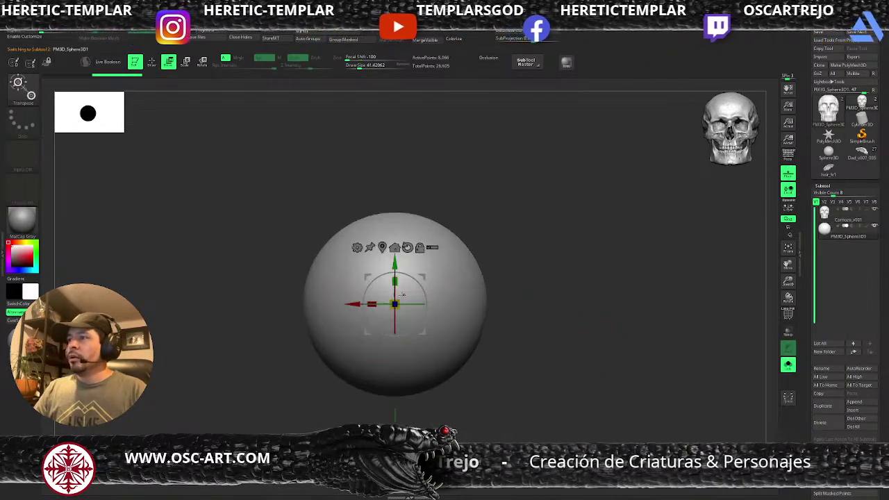
Step: Shrink the sphere to eyeball size, show the skull again and move the sphere into one eye socket
left_click_drag(395, 303, 335, 350)
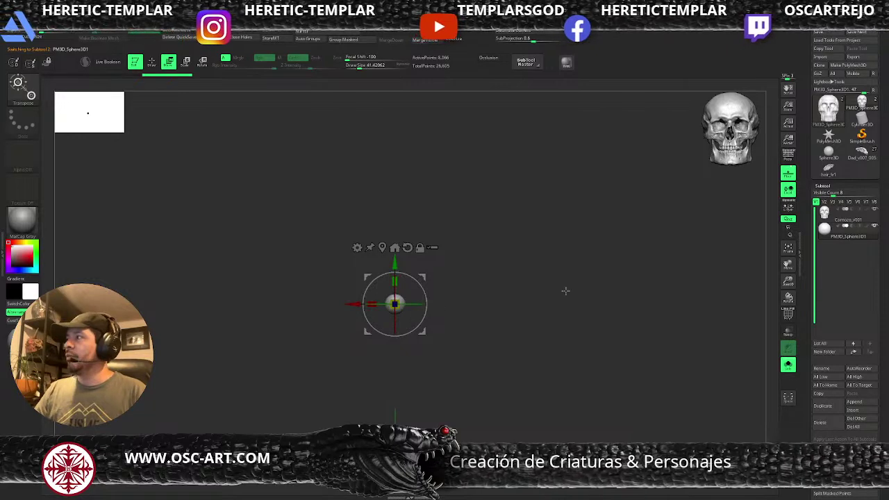
left_click_drag(565, 290, 584, 298)
left_click(787, 366)
left_click_drag(559, 327, 628, 323, "shift")
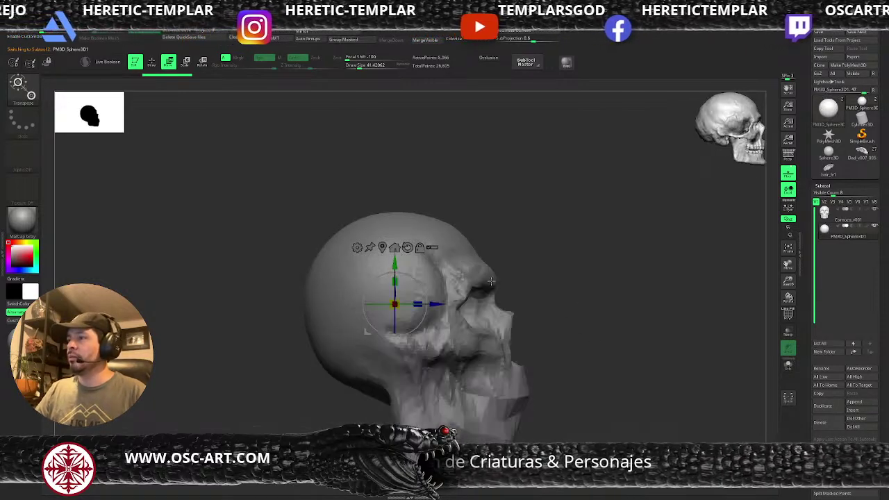
left_click_drag(423, 289, 641, 287)
left_click_drag(511, 285, 592, 294)
mouse_move(743, 299)
left_mouse_down()
mouse_move(604, 294)
mouse_move(663, 291)
left_mouse_up()
key("q")
left_click_drag(462, 346, 474, 319, "shift")
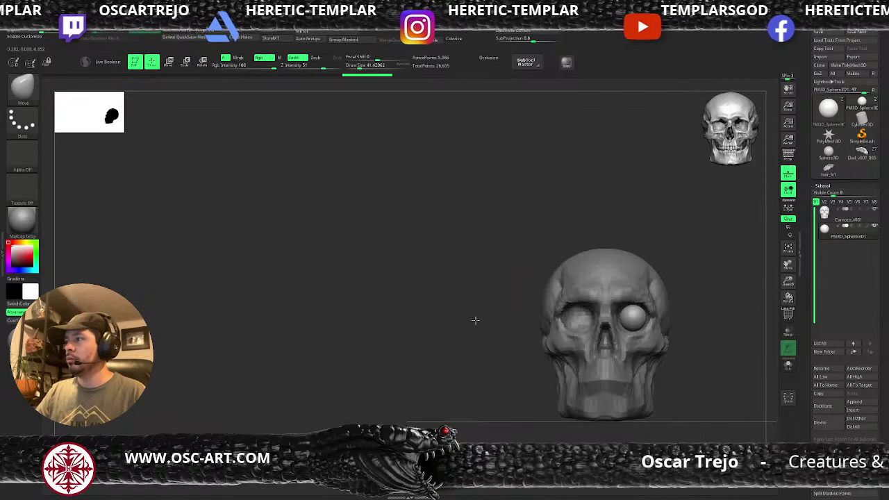
Step: Fine-tune the eyeball's size in the socket and duplicate it to the opposite socket with Mirror And Weld
left_click_drag(683, 292, 611, 307, "alt")
key("w")
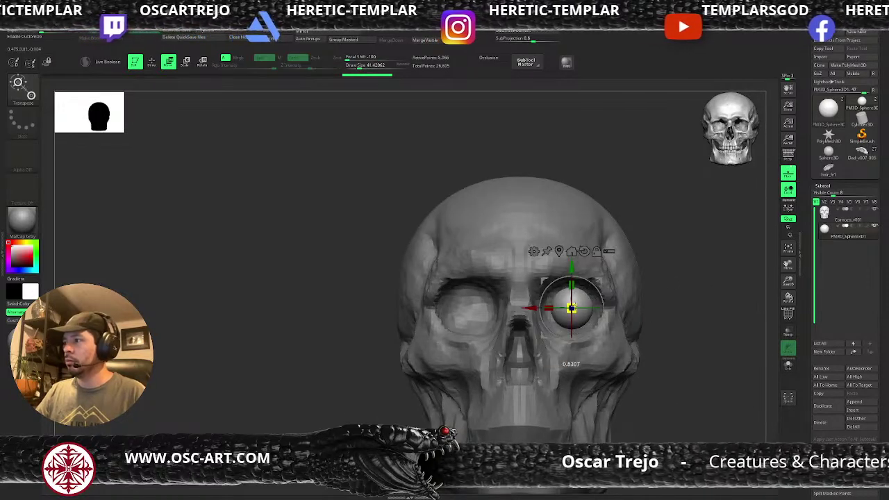
key("q")
left_click_drag(657, 298, 566, 255, "alt")
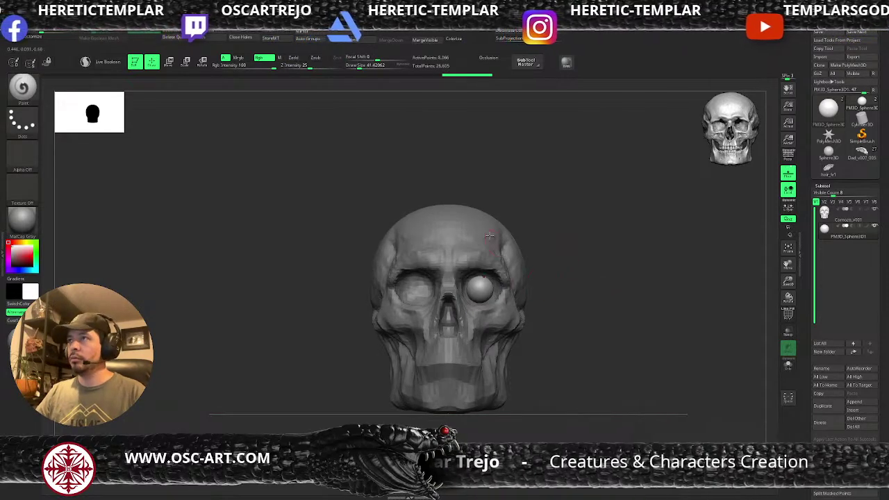
left_click(308, 32)
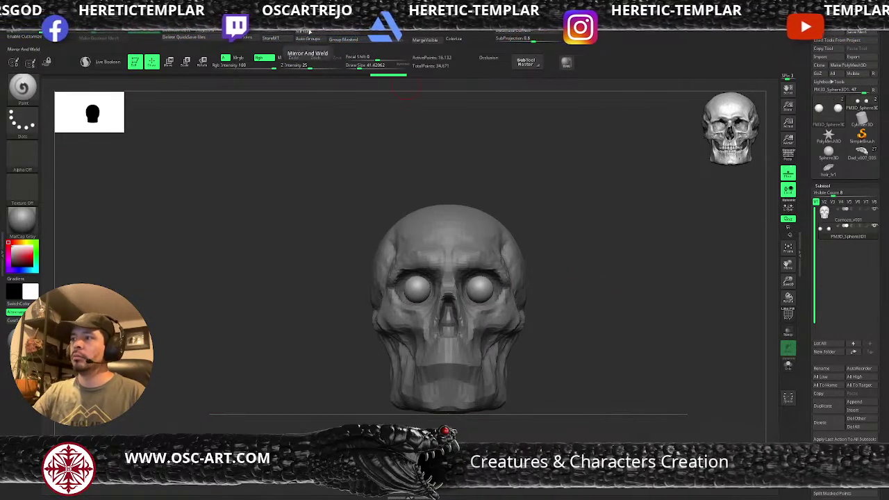
Step: Switch to the Move brush and make the skull the active subtool
key("b")
key("m")
key("v")
mouse_move(570, 257)
left_mouse_down("alt")
mouse_move(560, 261)
mouse_move(577, 262)
left_mouse_up("alt")
mouse_move(576, 261)
left_mouse_down("alt")
mouse_move(575, 295)
mouse_move(597, 301)
mouse_move(333, 317)
mouse_move(464, 292)
left_mouse_up("alt")
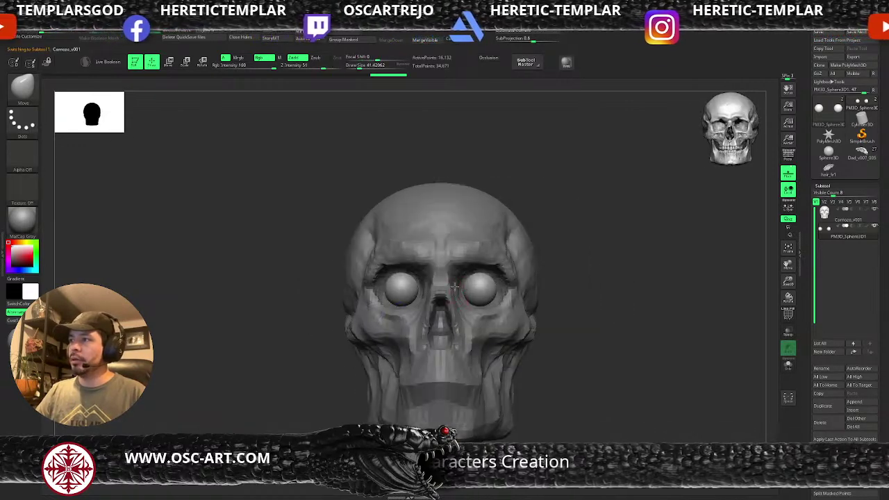
left_click(454, 286, "alt")
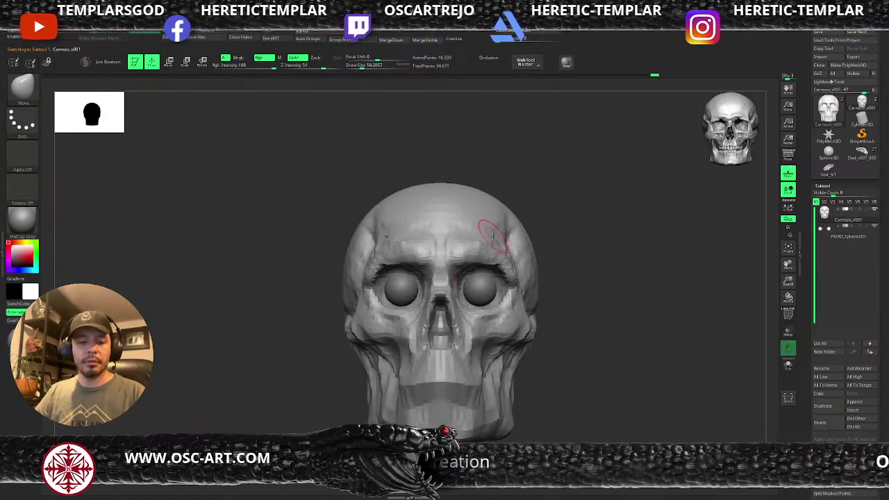
Step: Load the ring insert brush from the Lightbox brush library
key("b")
key("i")
key("p")
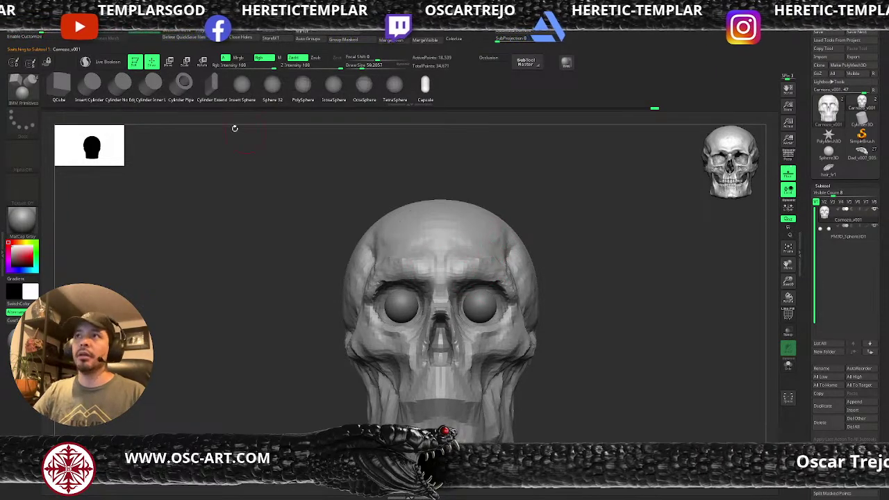
key("comma")
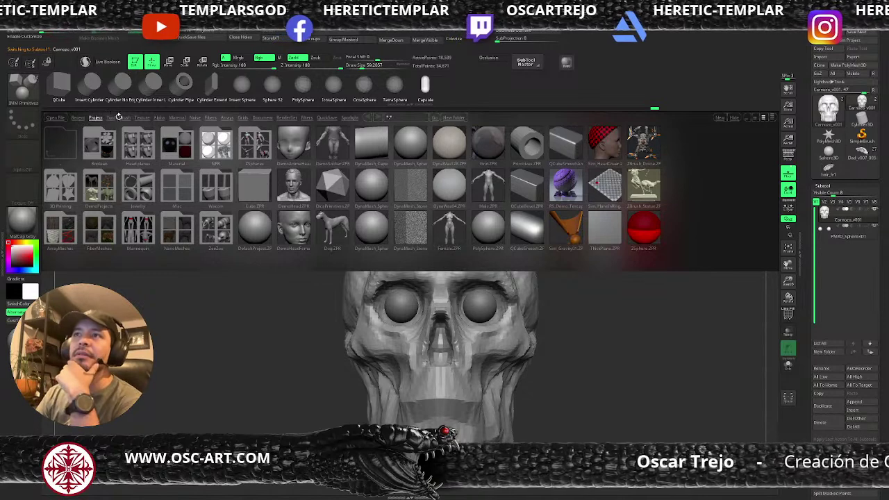
left_click(122, 117)
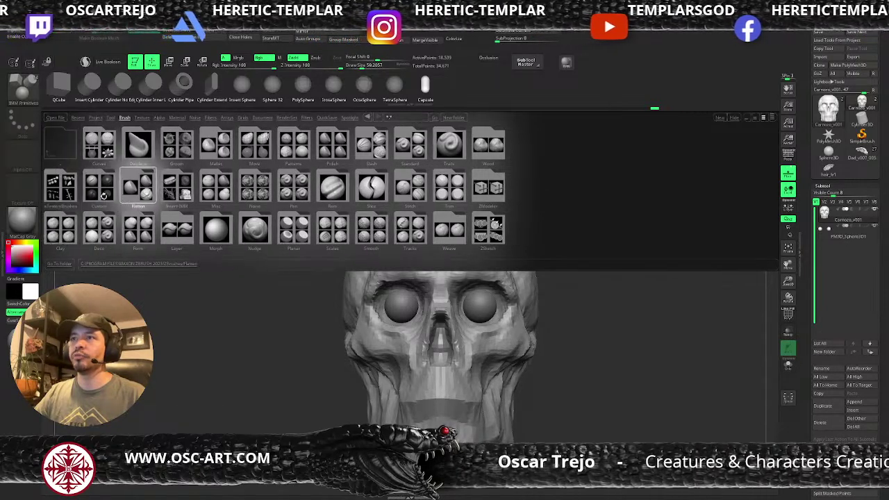
left_click(165, 187)
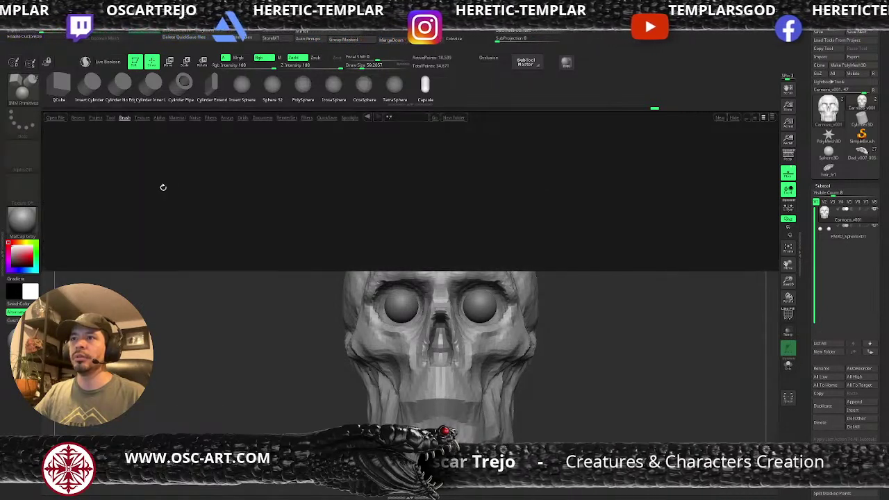
double_click(215, 147)
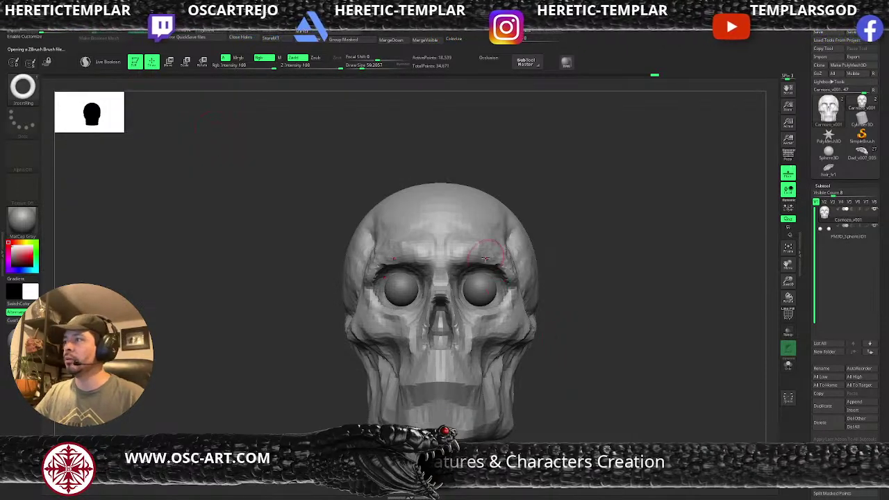
Step: Insert a ring on the eyeball subtool and position it around one eye socket, checking its depth from the side
left_click(820, 236)
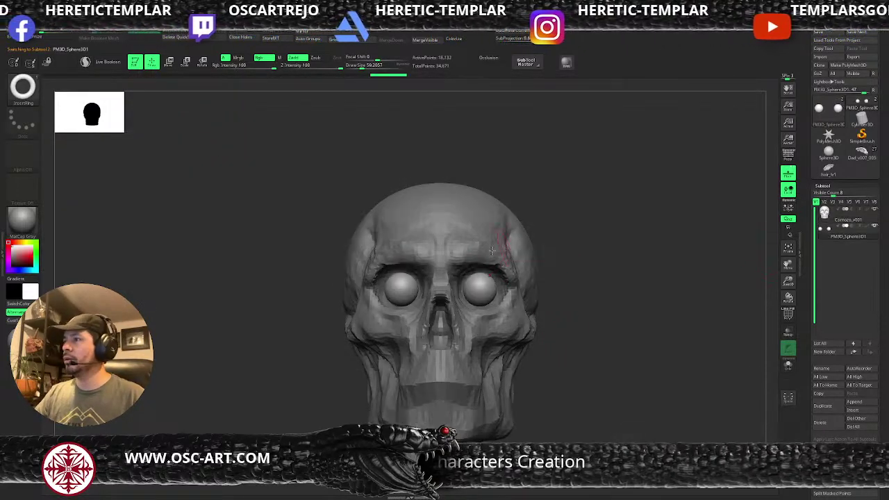
left_click_drag(477, 279, 478, 275)
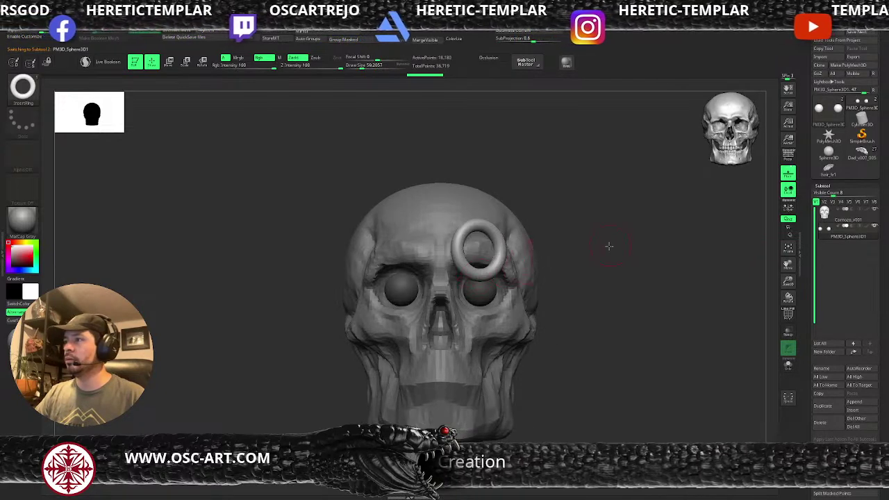
left_click_drag(609, 245, 528, 247, "shift")
key("w")
left_click_drag(490, 222, 502, 256)
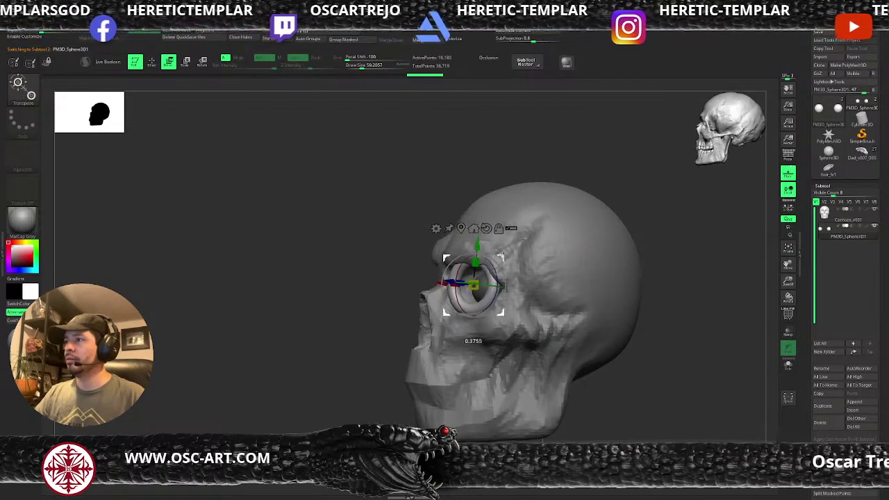
key("q")
left_click_drag(312, 310, 523, 206, "shift")
Step: Isolate the ring, split it from the eyeballs into its own subtool and mirror it onto the other socket
left_click(491, 278, "ctrl+shift")
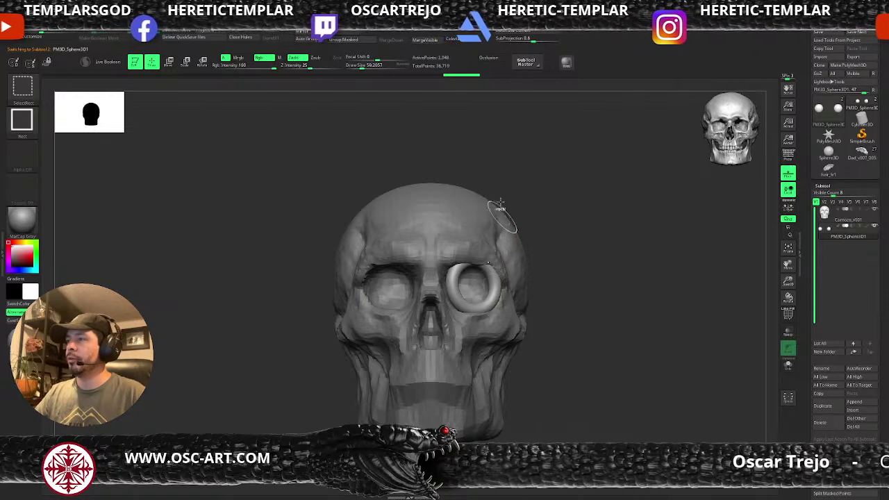
left_click(414, 33)
mouse_move(545, 248)
left_mouse_down()
mouse_move(566, 258)
mouse_move(547, 266)
left_mouse_up()
left_click(302, 31)
Step: Bend the mirrored rings around the eye sockets with the Move brush
key("s")
mouse_move(470, 270)
left_mouse_down()
mouse_move(491, 262)
mouse_move(487, 253)
left_mouse_up()
left_click_drag(545, 265, 514, 271, "shift")
key("s")
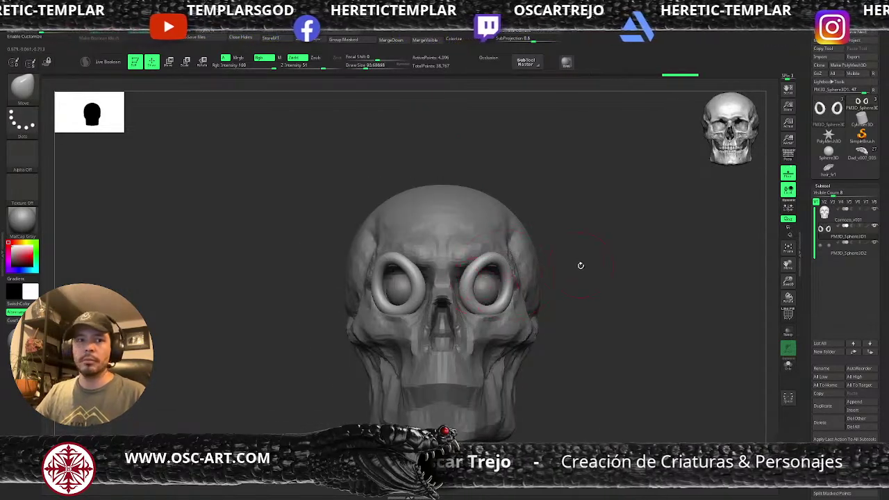
left_click_drag(580, 265, 532, 271)
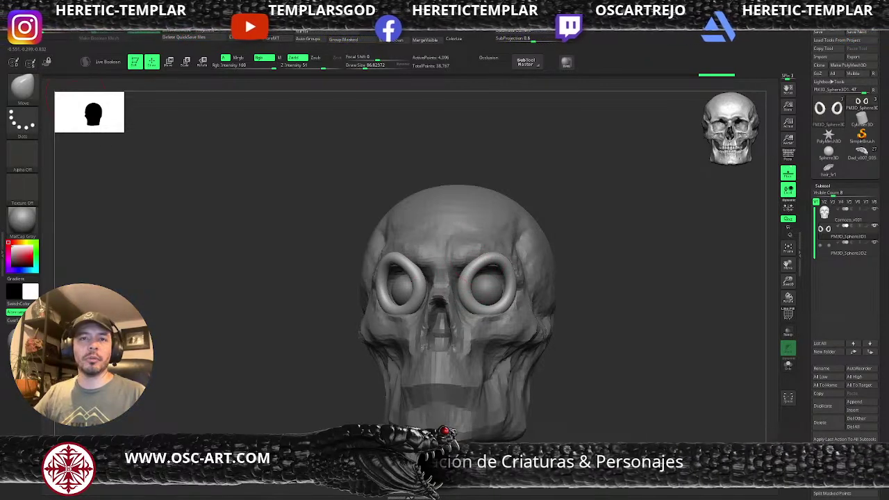
Step: Reshape the inner and lower edges of the eye rings to follow the socket outline with the Move brush
left_click_drag(618, 273, 595, 271)
key("s")
left_click_drag(500, 279, 465, 265)
key("s")
left_click_drag(467, 264, 470, 264)
left_click_drag(466, 295, 471, 309)
key("shift+f")
key("shift+f")
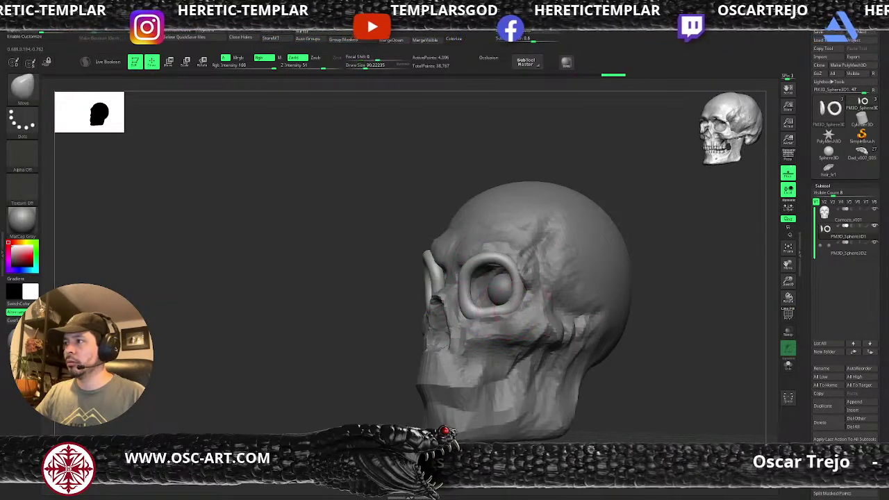
Step: Pull the outer sides of the eye rings back along the sockets with the Move brush in three-quarter view
left_click_drag(350, 360, 450, 348)
key("s")
left_click_drag(490, 301, 502, 301)
left_click_drag(556, 294, 553, 294)
left_click_drag(517, 296, 529, 303)
key("s")
Step: Adjust the rings' nose-side edges and pull their upper outer corners toward the temples, checking from several angles
left_click_drag(611, 303, 559, 300, "shift")
key("s")
left_click_drag(504, 295, 486, 292)
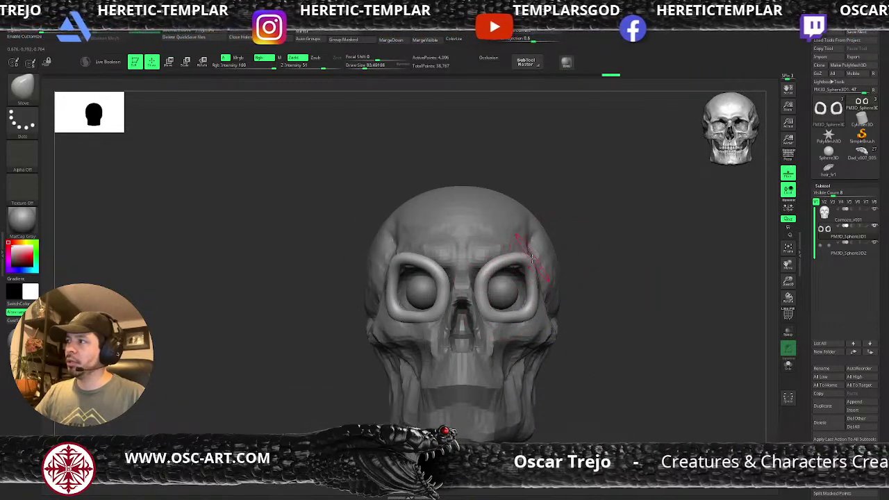
left_click_drag(531, 258, 536, 254)
left_click_drag(587, 233, 538, 248)
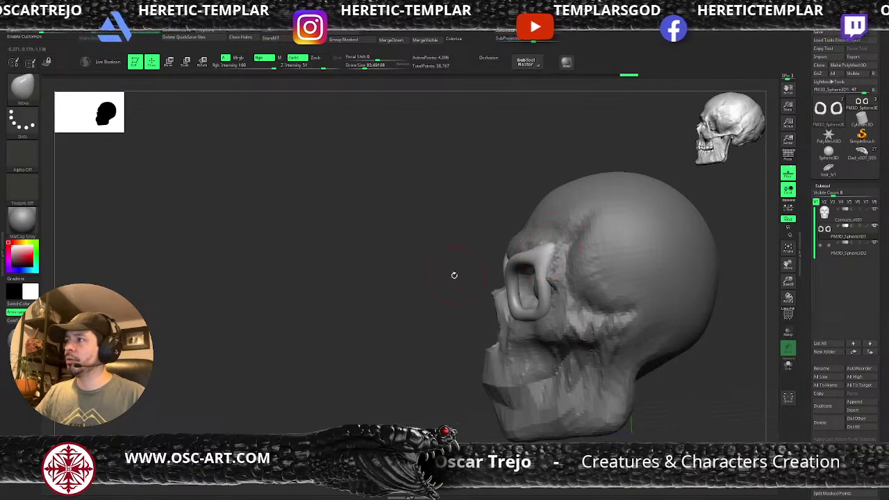
left_click_drag(454, 275, 547, 257)
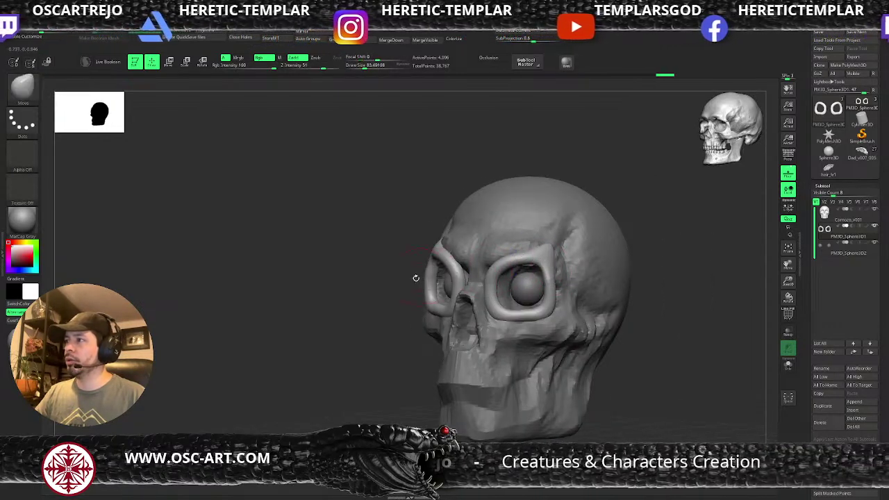
left_click_drag(415, 278, 525, 264, "shift")
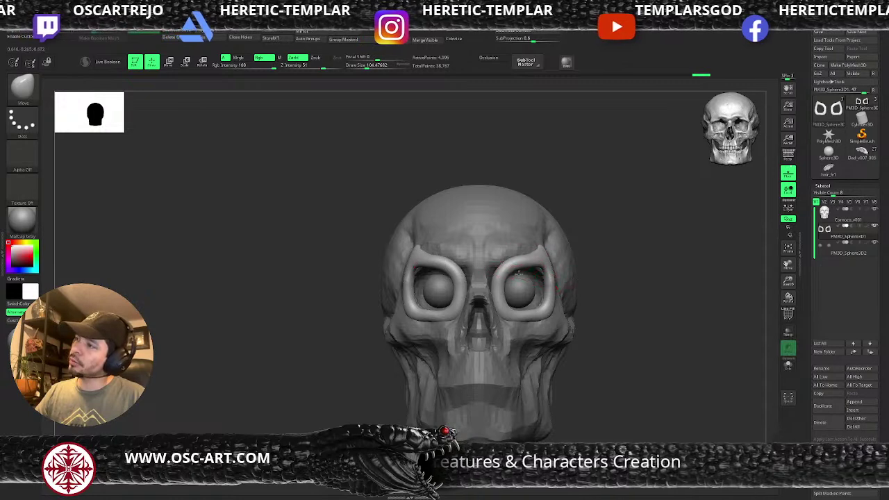
Step: Round the lower outer corners of the eye rings with the Move brush and smooth their outer sides
key("bracketleft")
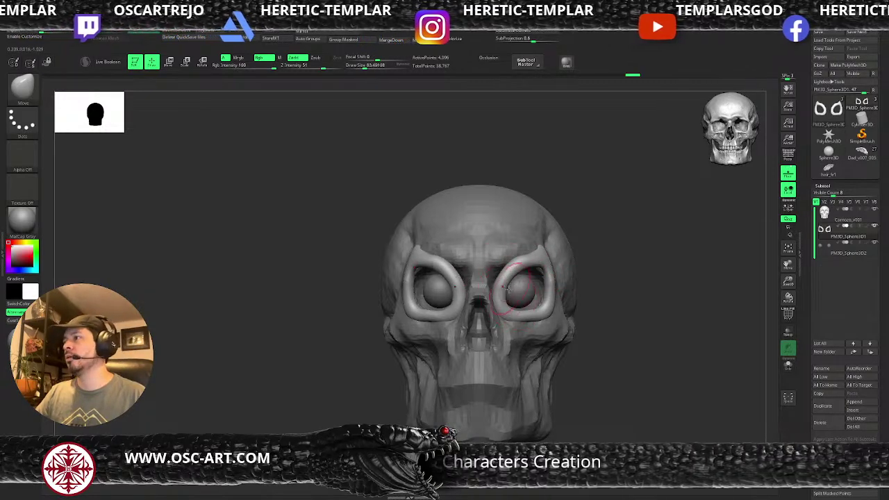
left_click_drag(550, 313, 540, 303)
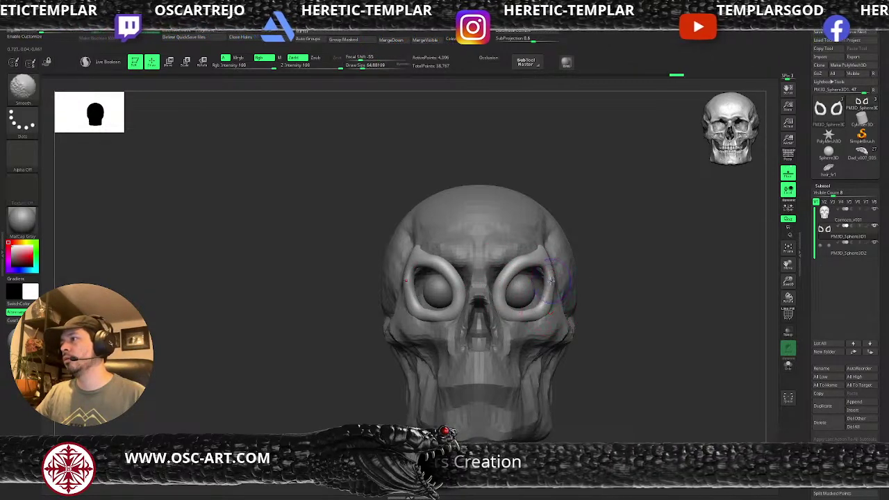
mouse_move(614, 260)
left_mouse_down()
mouse_move(559, 247)
mouse_move(559, 273)
left_mouse_up()
key("bracketright")
key("bracketright")
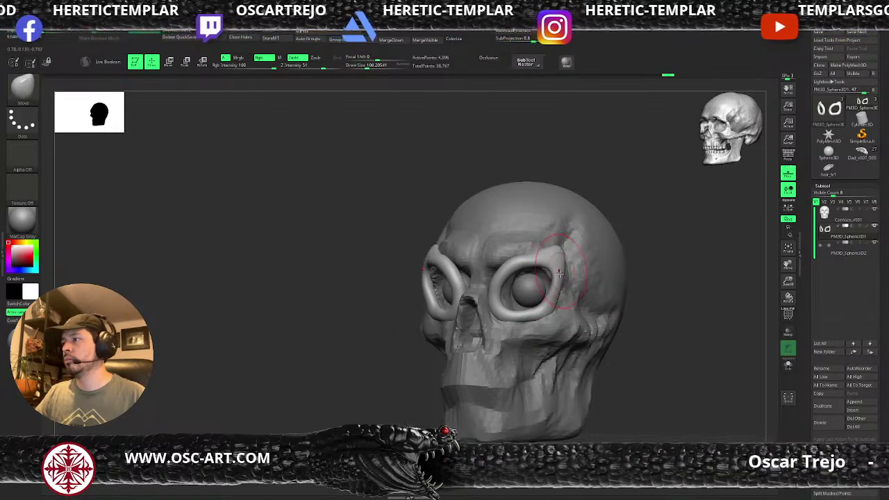
left_click_drag(649, 245, 684, 246, "shift")
key("s")
left_click(546, 292)
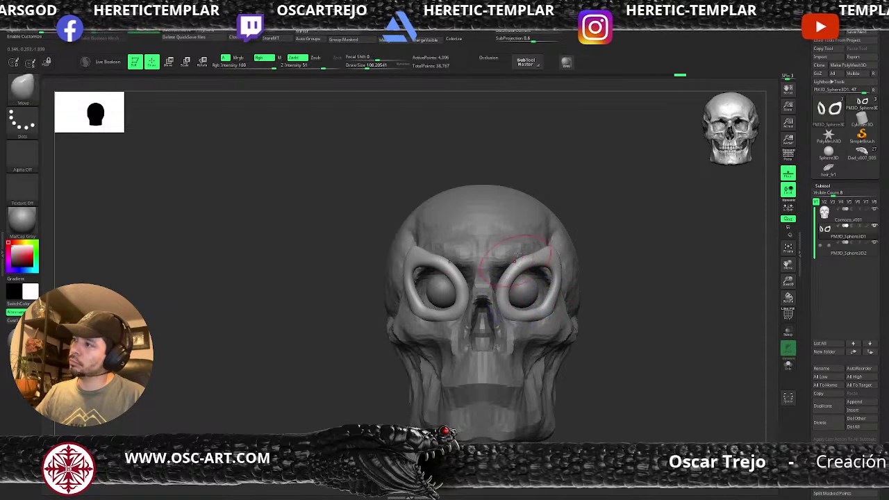
key("b")
key("d")
key("s")
key("bracketleft")
key("bracketleft")
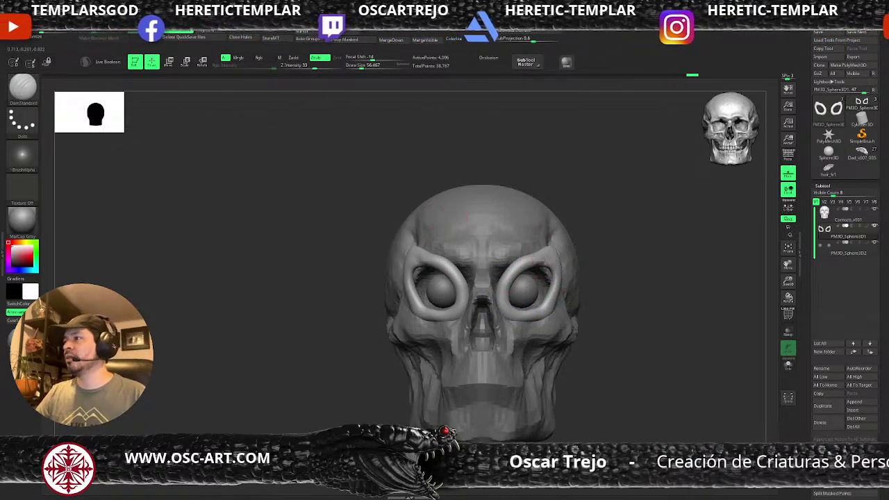
key("b")
key("c")
key("b")
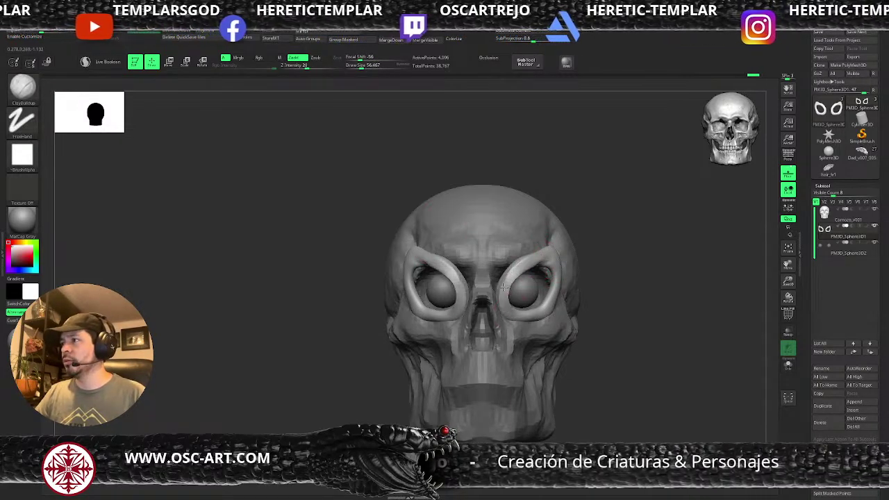
key("b")
key("m")
key("t")
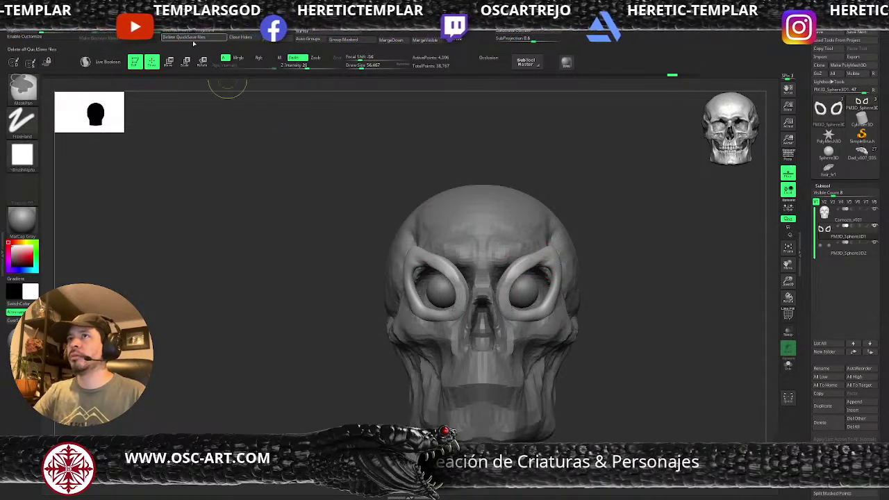
key("b")
key("d")
key("s")
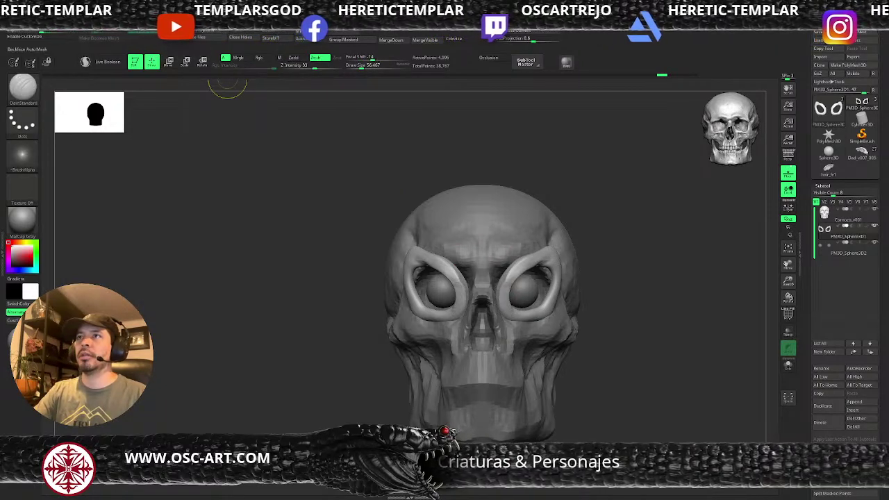
Step: Refine and smooth the upper rims of the eye rings
key("b")
key("c")
key("b")
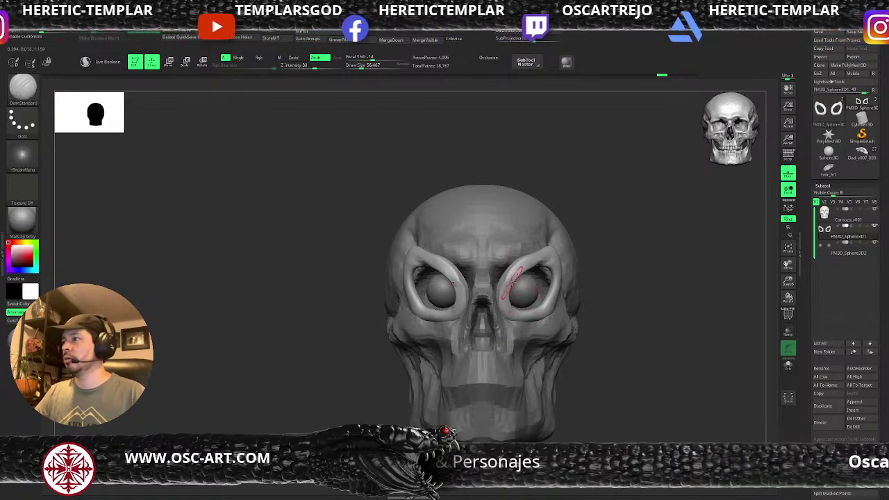
mouse_move(518, 275)
left_mouse_down("shift")
mouse_move(509, 307)
mouse_move(548, 308)
mouse_move(555, 289)
mouse_move(544, 262)
mouse_move(514, 268)
mouse_move(517, 315)
mouse_move(549, 285)
left_mouse_up("shift")
mouse_move(631, 279)
left_mouse_down("alt")
mouse_move(617, 264)
mouse_move(583, 305)
mouse_move(647, 291)
mouse_move(620, 312)
left_mouse_up("alt")
Step: Select the eyeballs and set up the Paint brush with the ToyPlastic material
left_click(480, 293, "alt")
key("w")
key("b")
key("m")
key("v")
key("b")
key("p")
key("a")
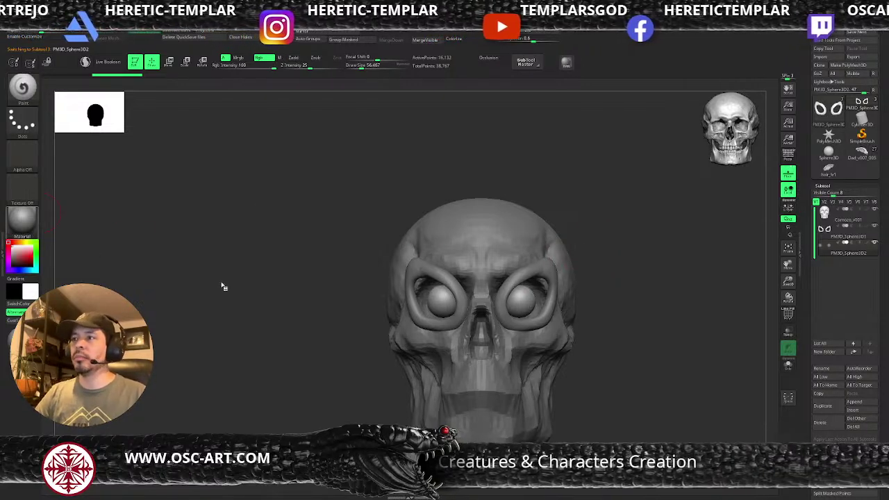
left_click(22, 219)
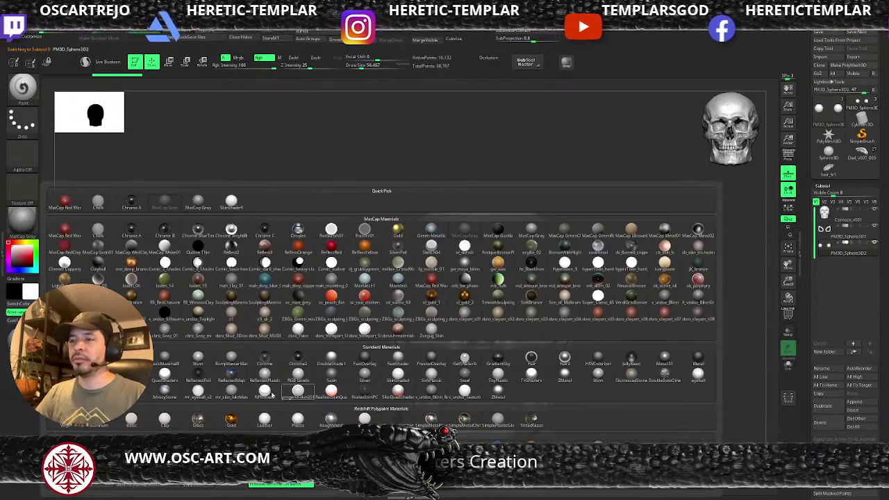
left_click(497, 374)
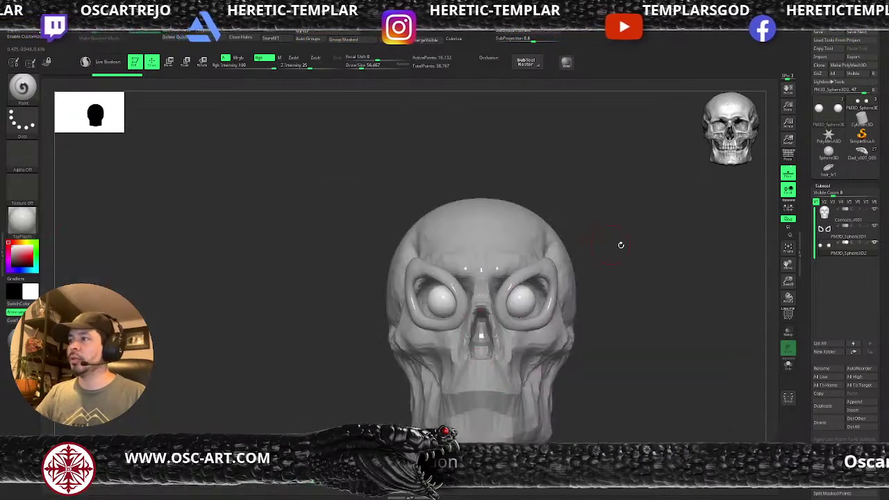
Step: Subdivide the eyeballs one more level and fill them with white and the ToyPlastic material using Mrgb
left_click_drag(621, 245, 523, 274, "alt")
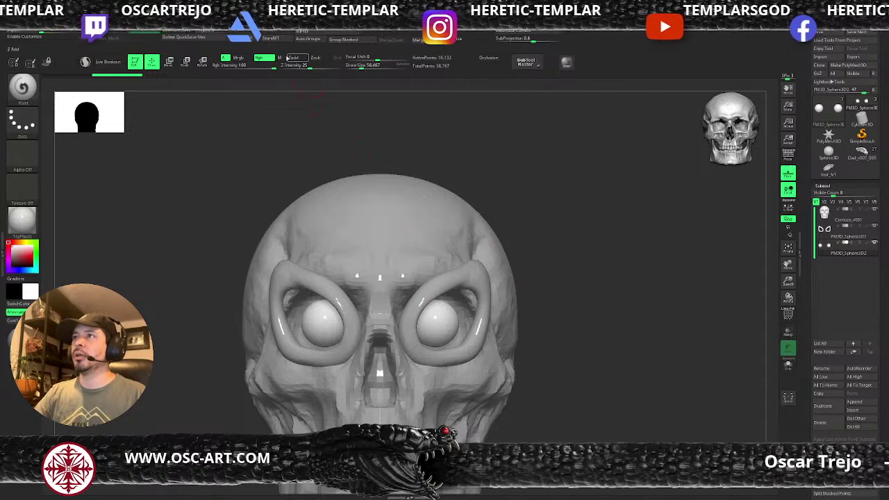
key("shift+f")
key("shift+f")
key("ctrl+d")
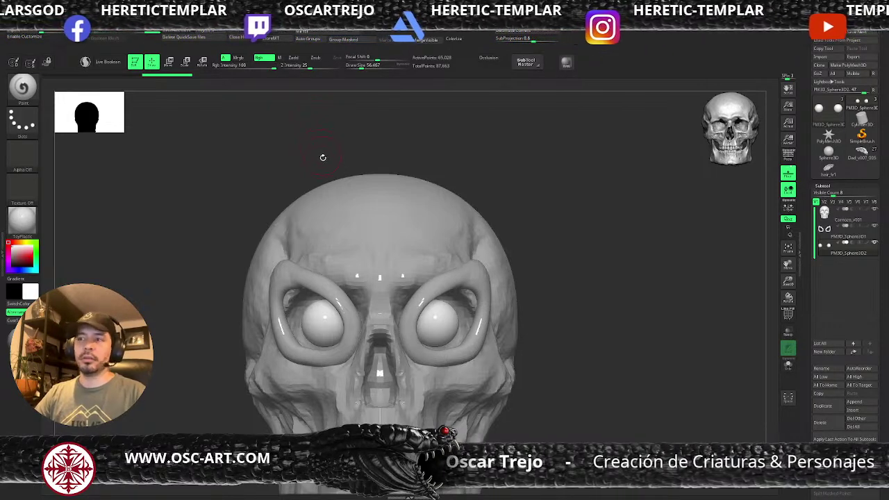
left_click(243, 60)
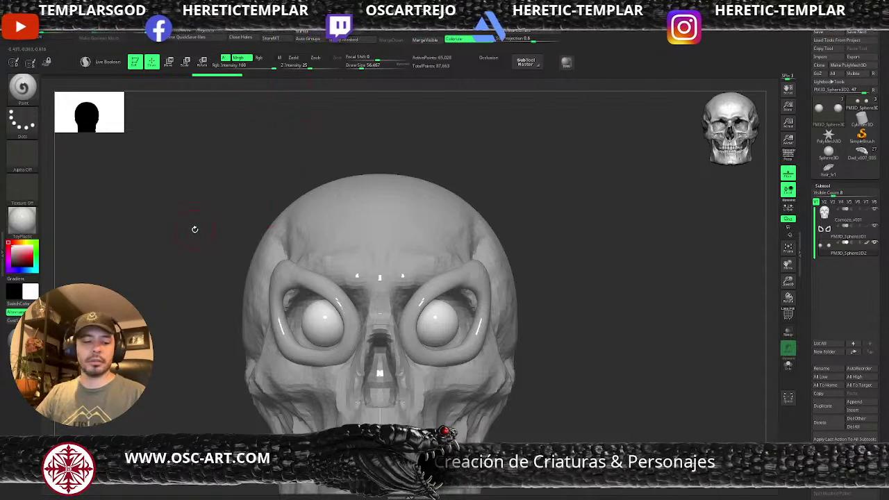
Step: Paint a soft black iris at the front center of both eyeballs
key("b")
key("v")
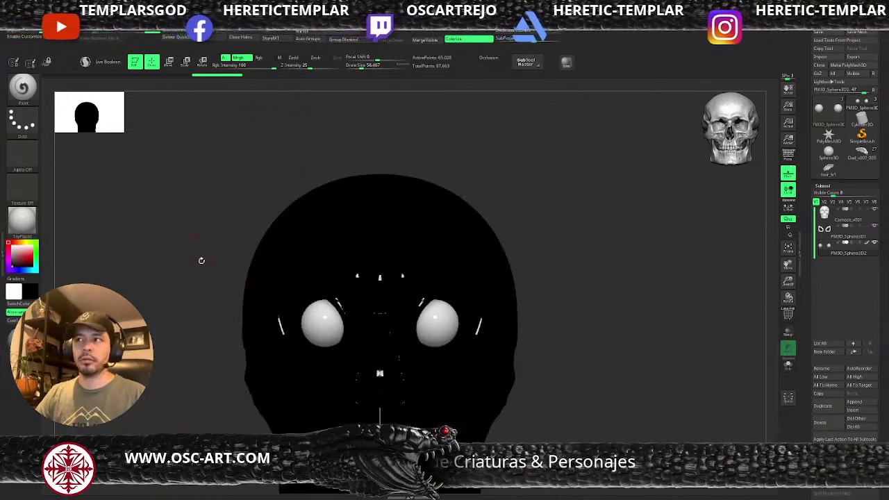
key("s")
left_click_drag(398, 317, 393, 316)
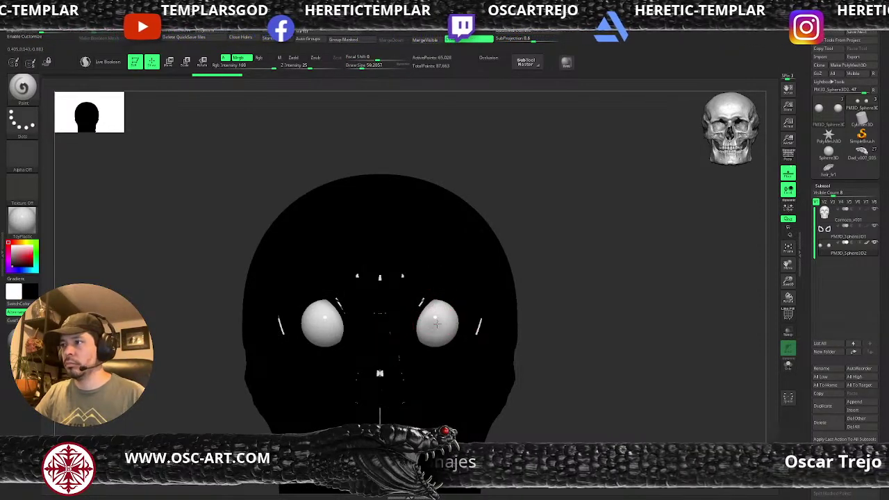
left_click_drag(434, 320, 434, 321)
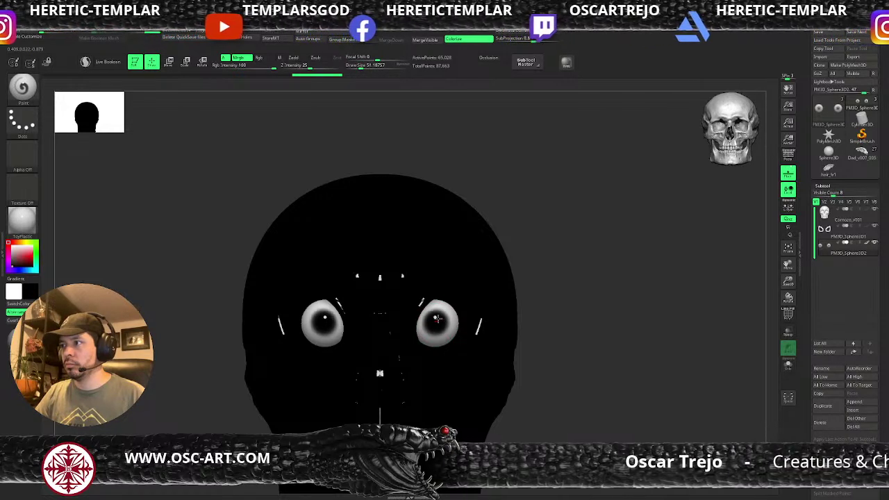
Step: Choose a dark brown color and paint it inside the black irises with a smaller Paint brush
key("[")
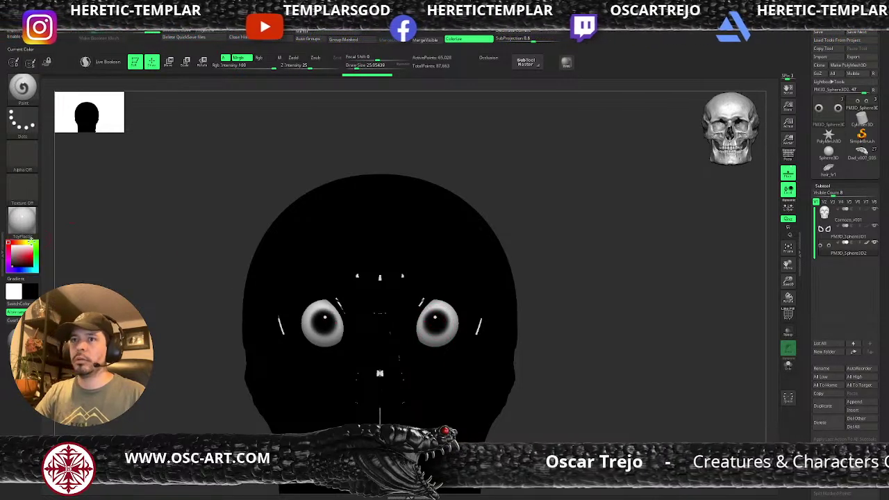
left_click_drag(20, 242, 10, 242)
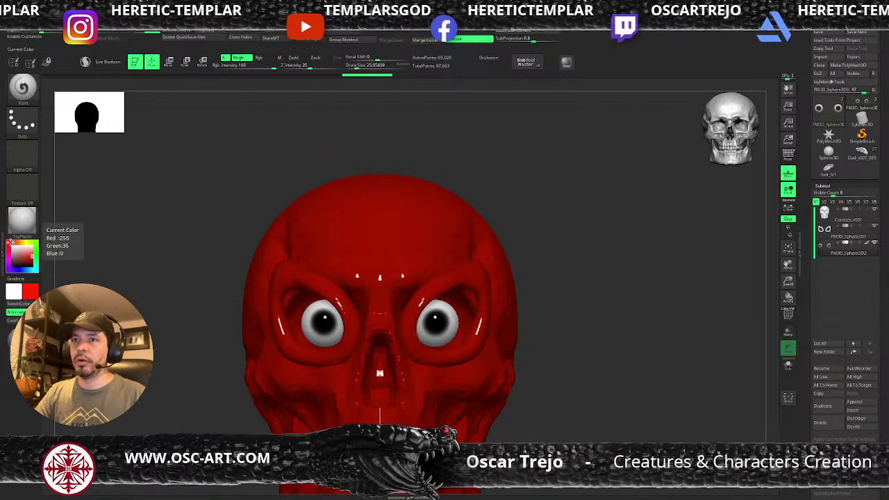
left_click(27, 255)
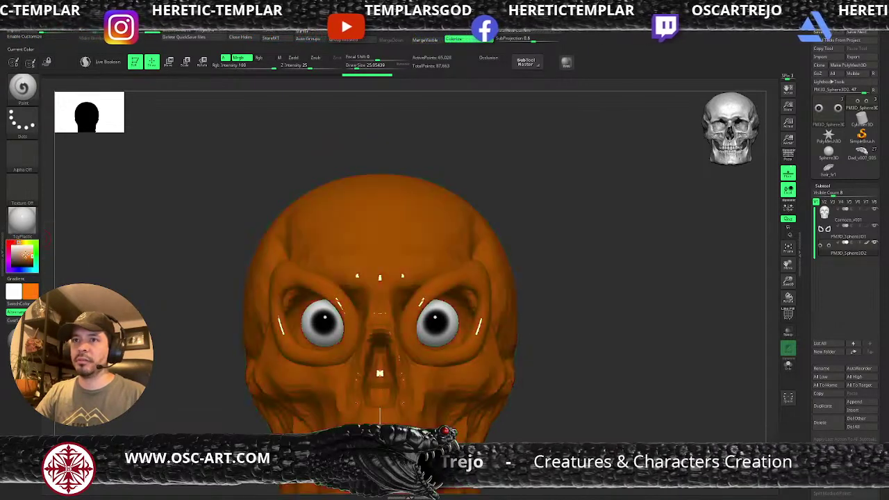
left_click(23, 264)
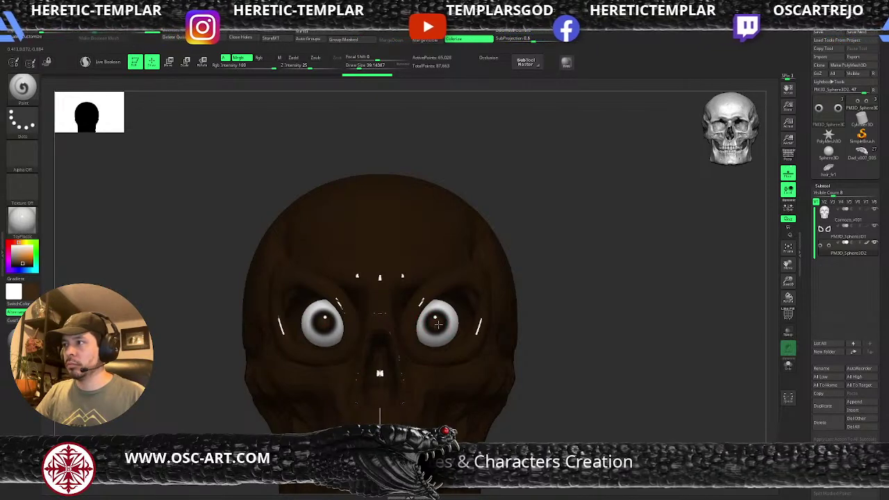
key("v")
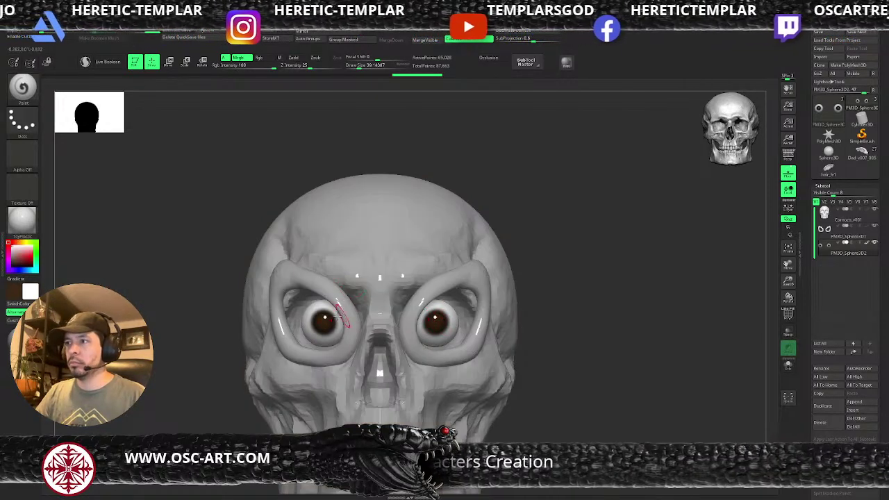
Step: Paint black pupils in the brown irises and adjust the soft shading around them with varying brush sizes
left_click_drag(17, 254, 3, 272)
key("s")
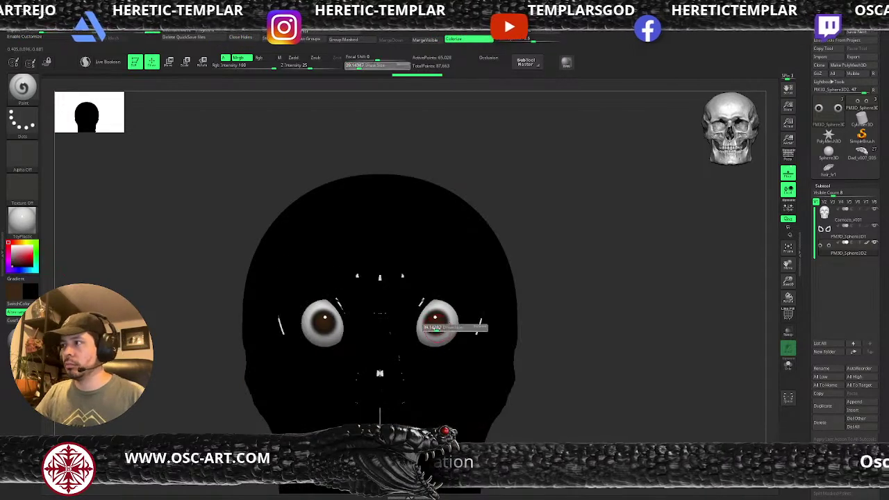
key("s")
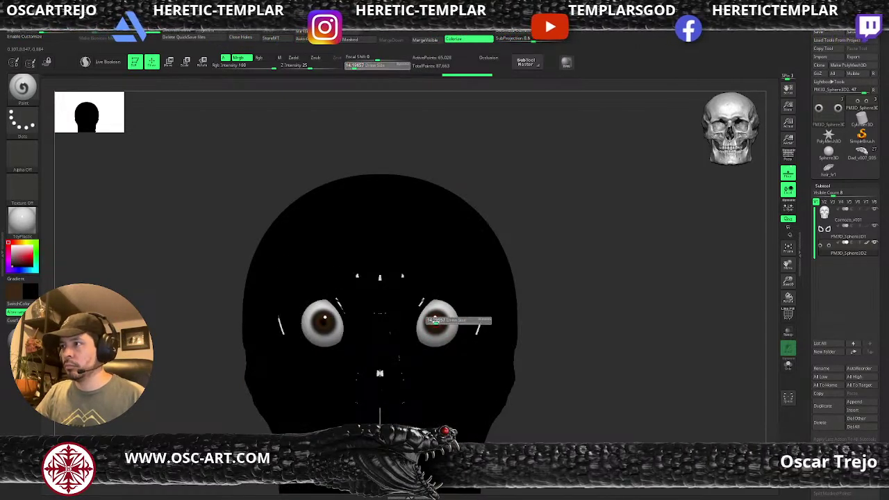
left_click(437, 321)
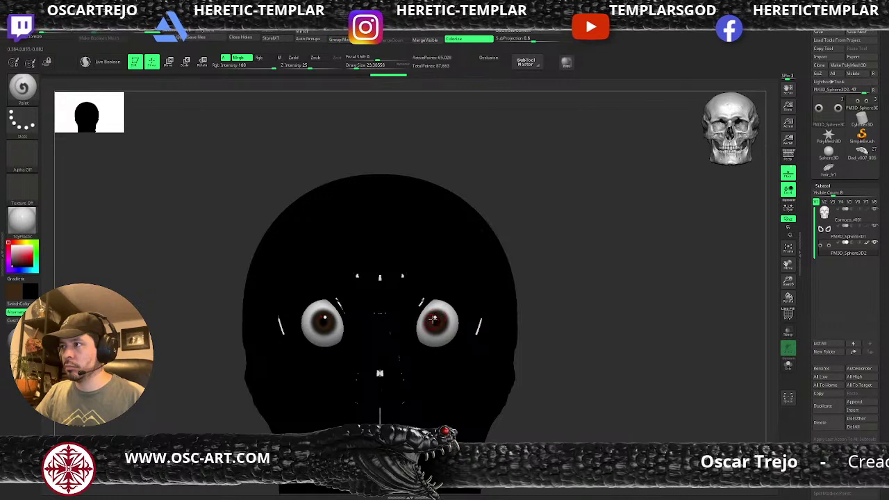
key("s")
left_click(442, 320)
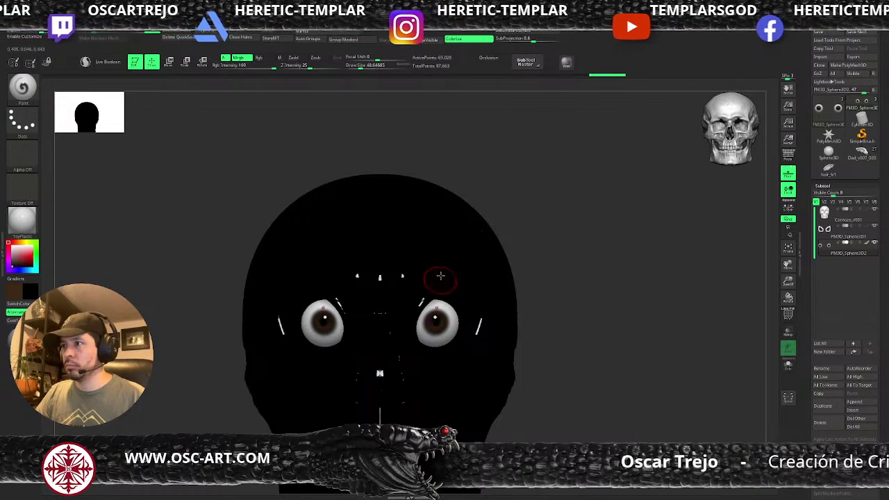
key("bracketright")
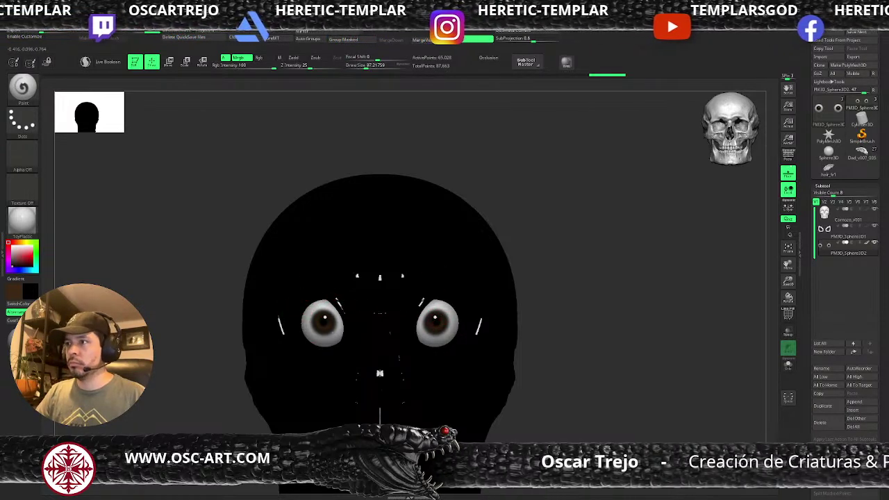
key("bracketleft")
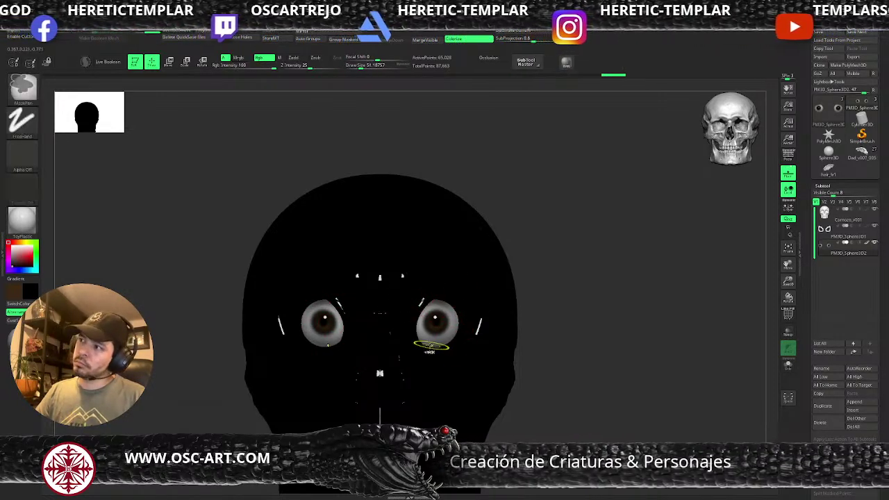
Step: Restore MatCap Gray as the active material and white as the active color for the unpainted skull parts
right_click_drag(601, 317, 522, 315, "ctrl")
key("v")
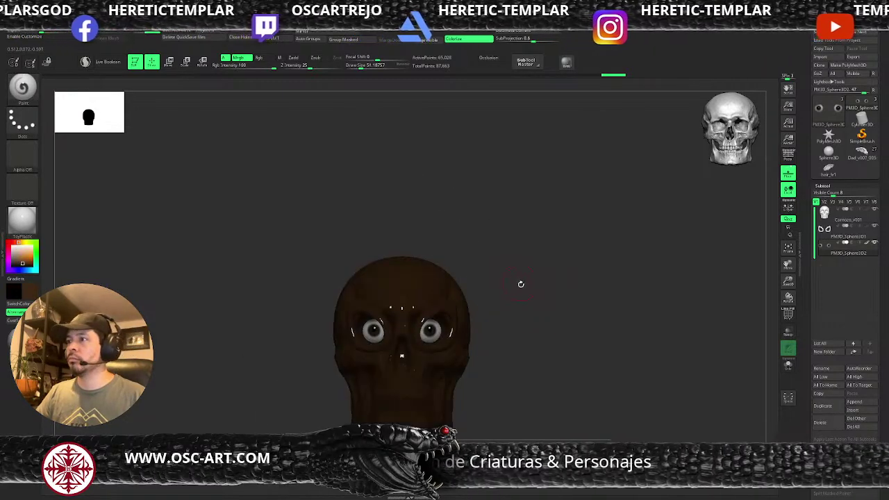
right_click_drag(521, 284, 486, 286)
left_click(14, 243)
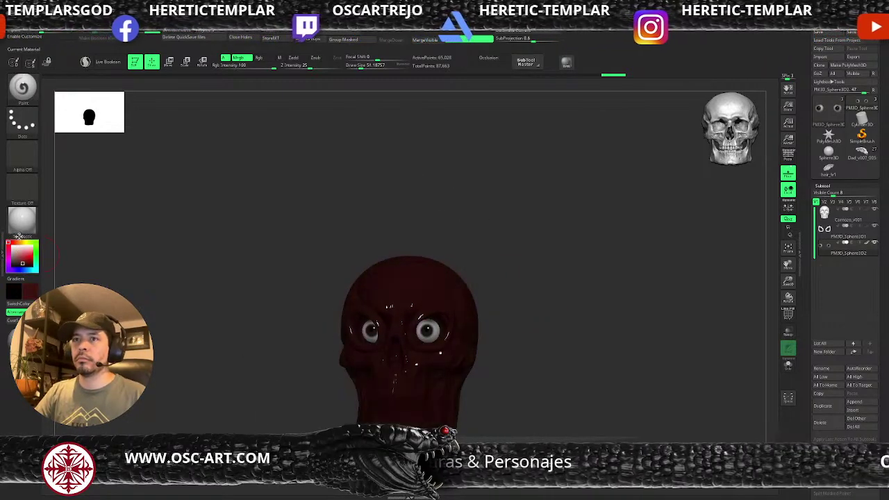
left_click(22, 220)
left_click(271, 218)
right_click_drag(523, 279, 539, 288)
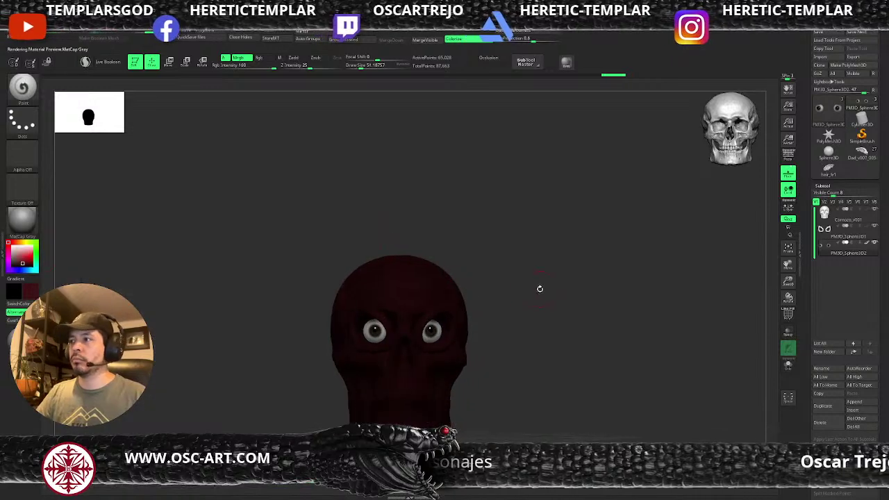
key("v")
key("v")
left_click_drag(19, 250, 14, 242)
left_click(10, 241)
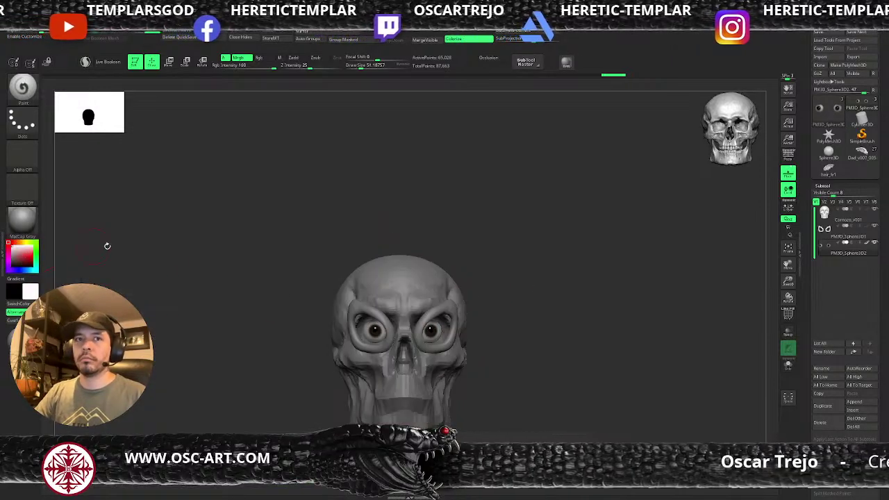
Step: Pull the eye rings' inner sides toward the nose and their lower inner corners downward with the Move brush
right_click_drag(547, 305, 409, 298, "ctrl")
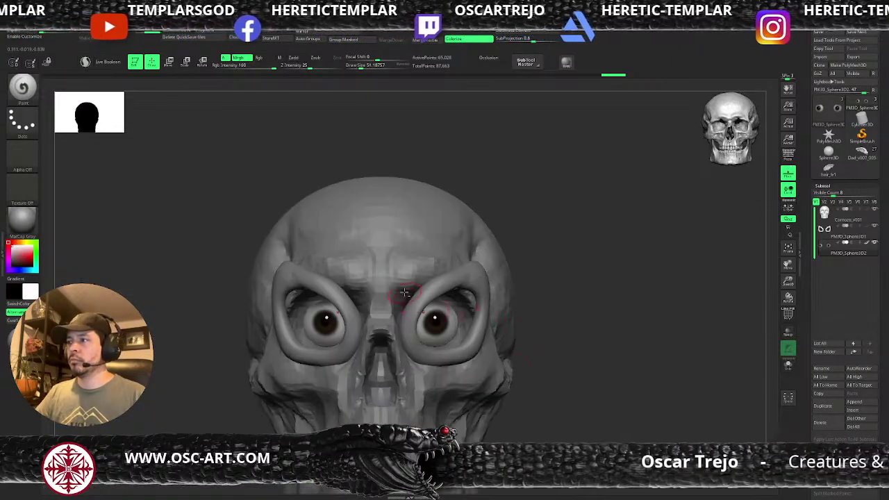
left_click(410, 303, "alt")
key("b")
key("m")
key("v")
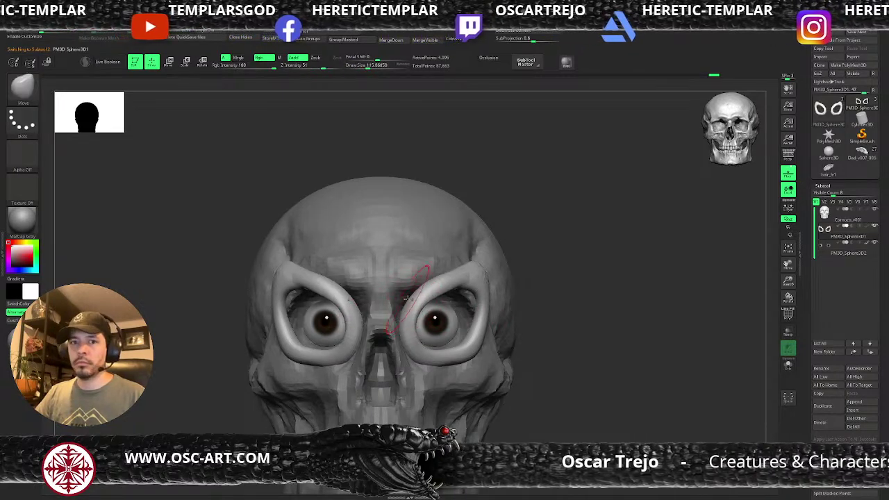
key("s")
left_click_drag(403, 300, 395, 299)
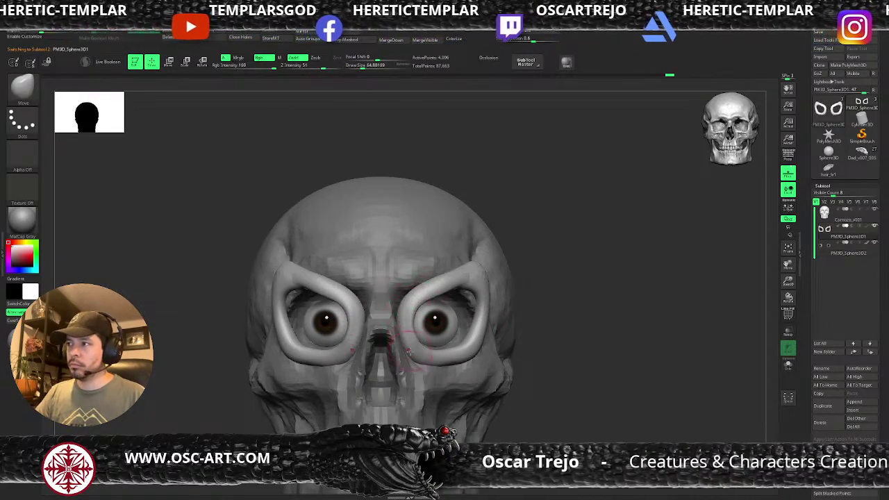
left_click_drag(408, 340, 415, 358)
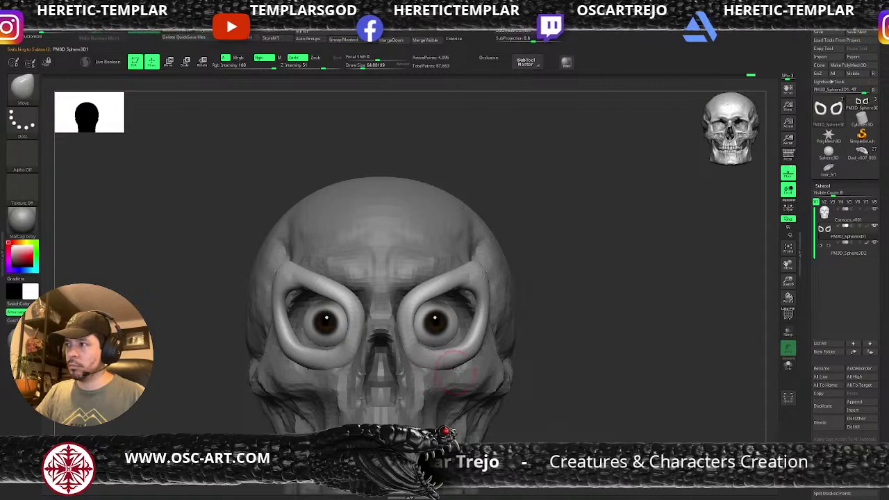
Step: Smooth the eye ring's upper outer corner and push the skull's outer socket edge back in side view
left_click_drag(546, 254, 491, 258)
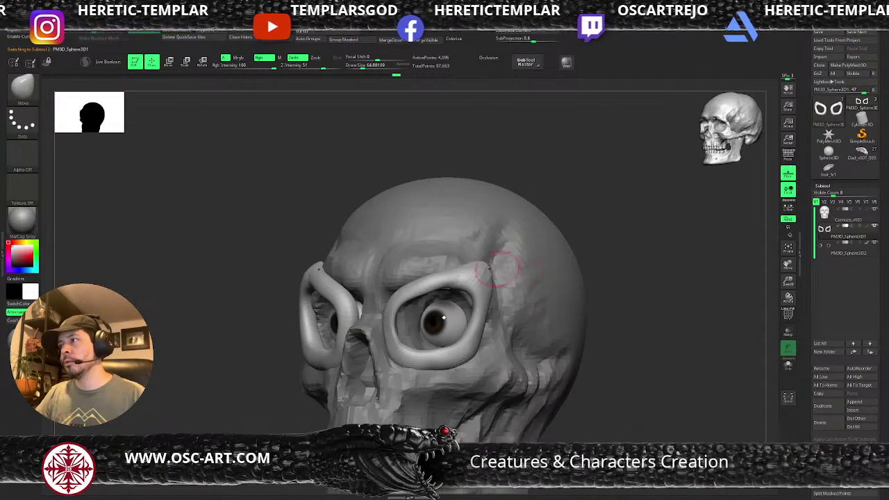
left_click_drag(615, 238, 480, 264)
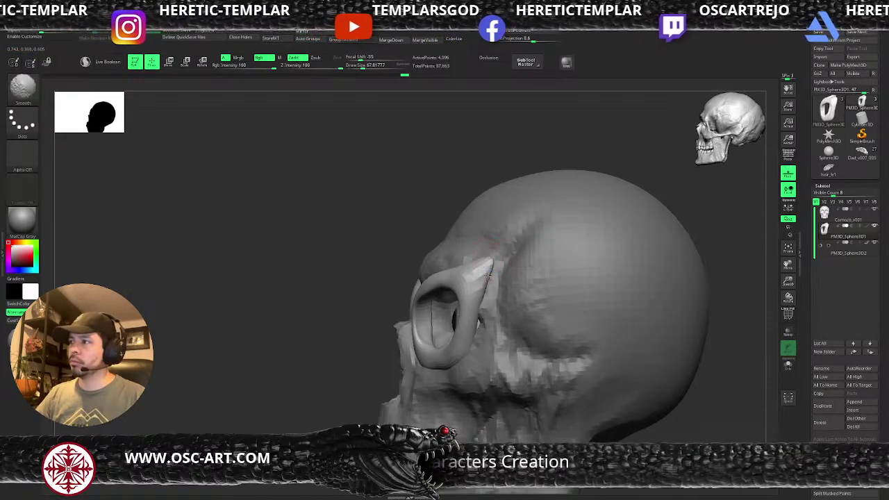
left_click(479, 332, "alt")
left_click_drag(481, 333, 486, 332)
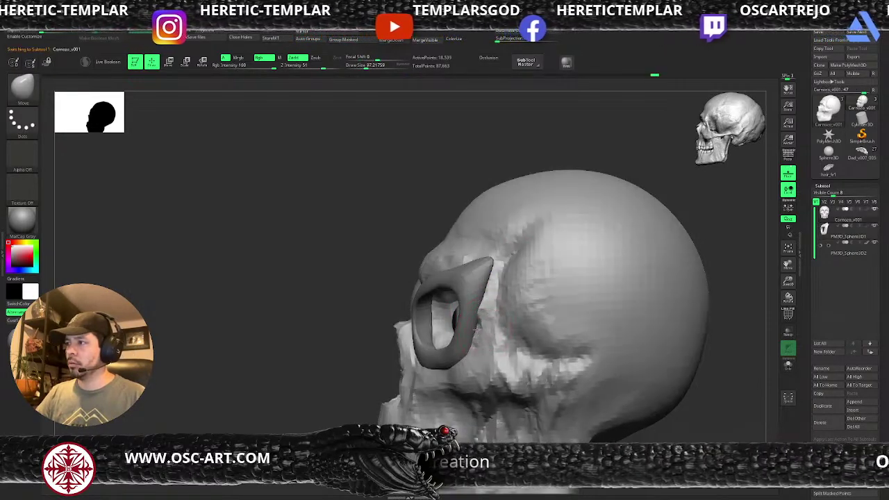
mouse_move(351, 339)
left_mouse_down("alt")
mouse_move(315, 338)
mouse_move(339, 341)
left_mouse_up("alt")
left_click_drag(549, 327, 604, 334)
Step: Insert a ring mesh into the eye-ring subtool over the nasal opening and stretch it into a tall oval
left_click(404, 316, "alt")
key("shift")
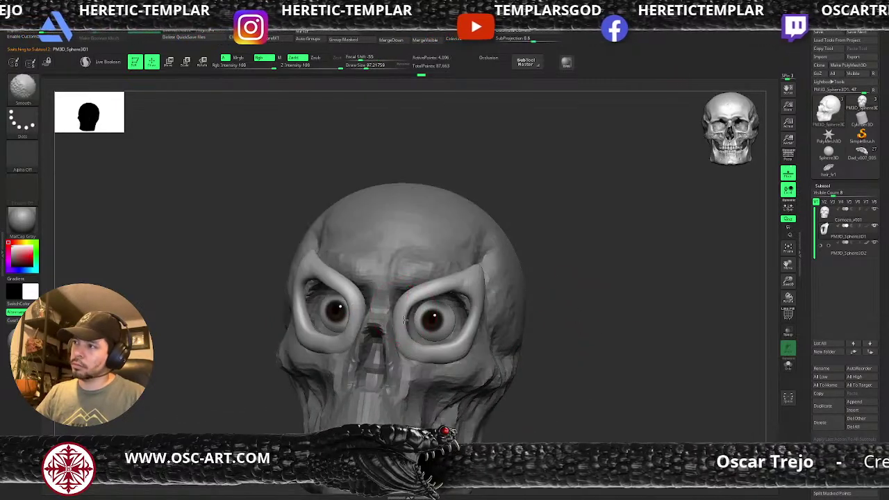
mouse_move(591, 363)
left_mouse_down("alt")
mouse_move(553, 313)
mouse_move(586, 329)
mouse_move(585, 358)
left_mouse_up("alt")
key("b")
left_click(578, 265)
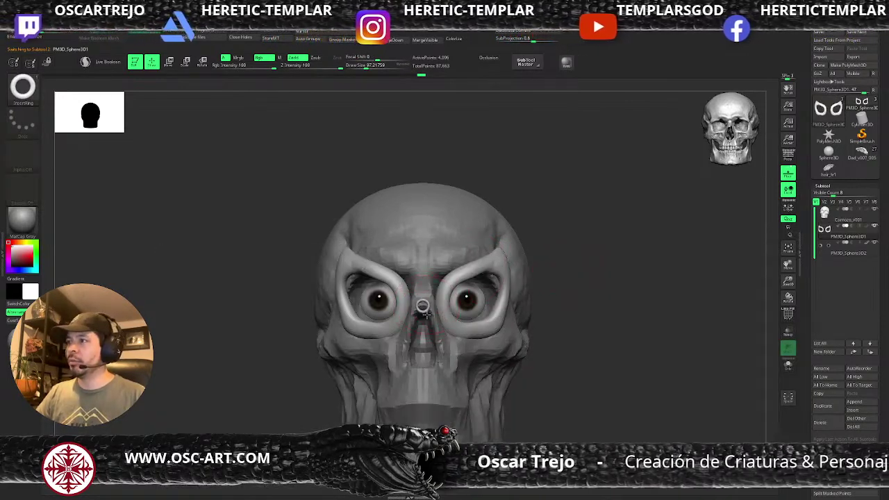
key("w")
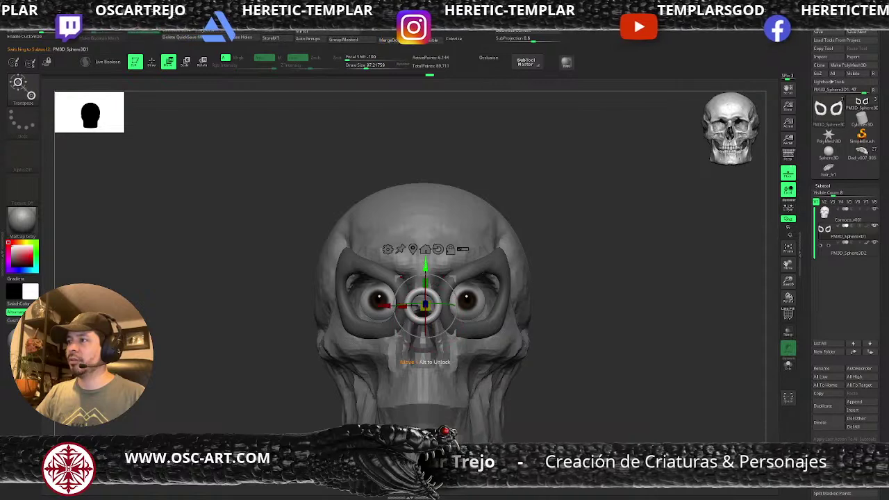
key("q")
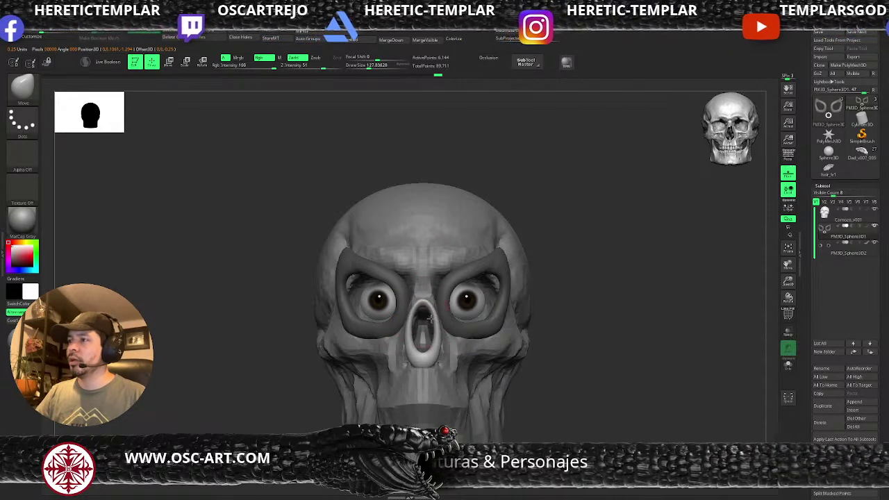
Step: Flare the nasal ring's lower corners outward with the Move brush and fit the ring's upper part against the skull in side view
key("s")
left_click_drag(428, 350, 447, 361)
key("bracketleft")
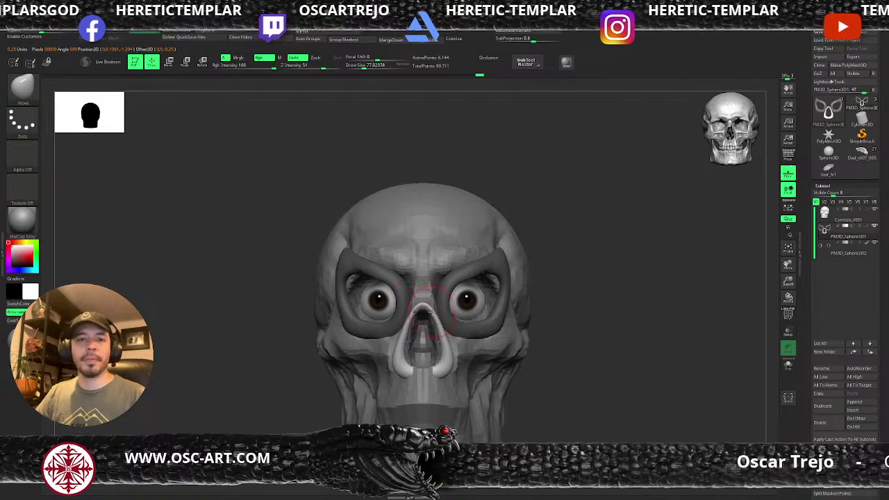
left_click_drag(586, 317, 424, 363)
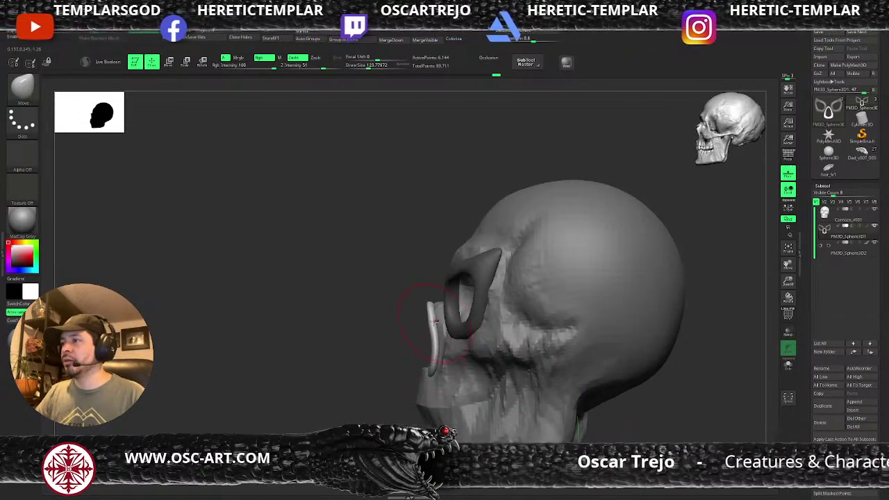
left_click_drag(399, 316, 462, 317)
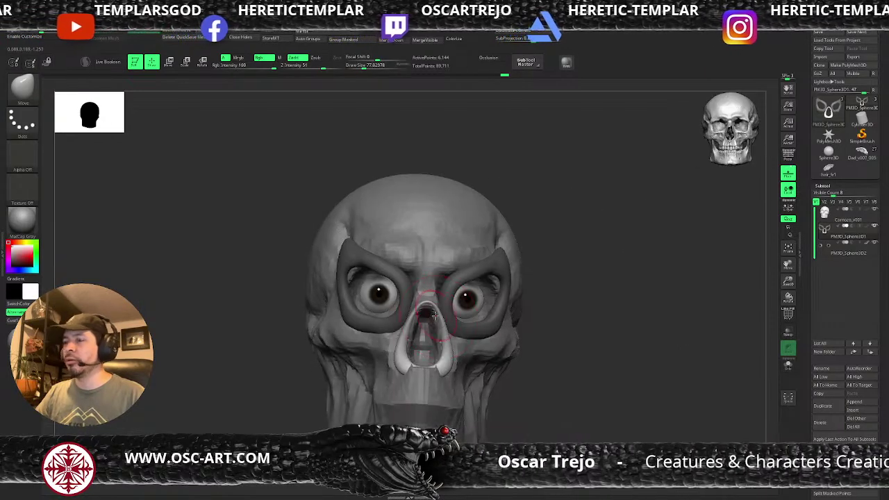
Step: Thicken and smooth the top of the nasal ring with the Inflate and Smooth brushes, and spread its lower rim
key("b")
key("i")
key("n")
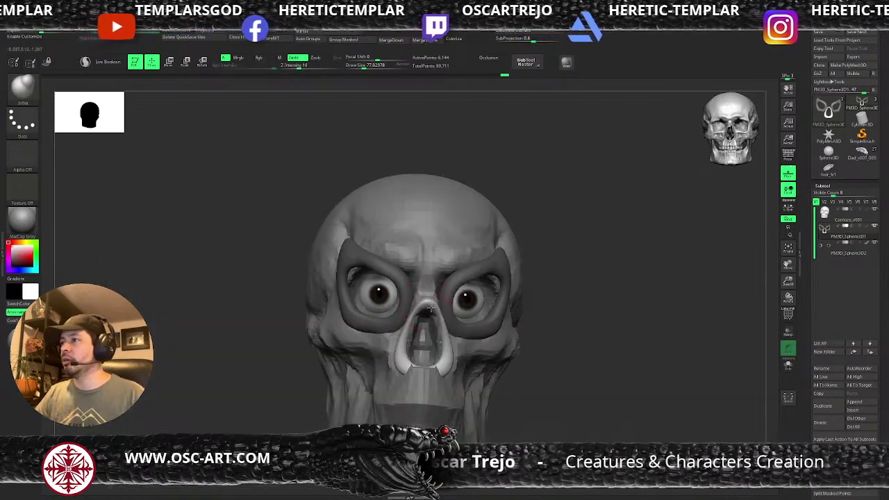
key("shift")
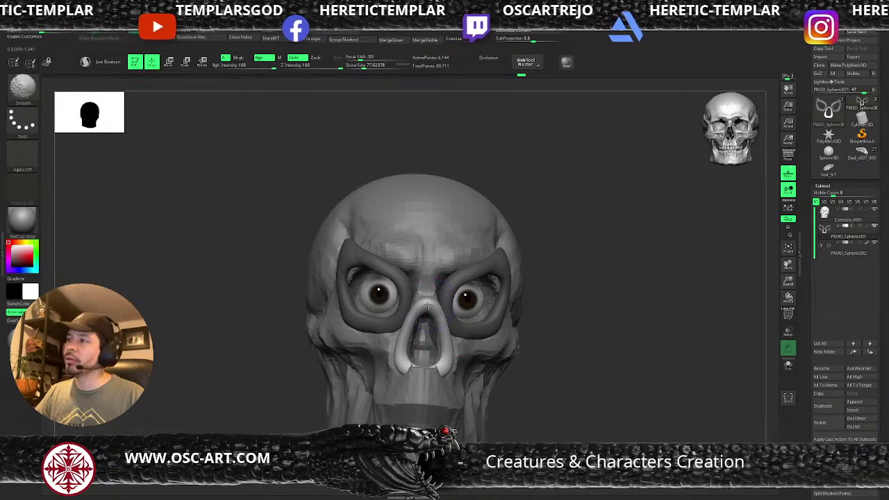
left_click_drag(578, 288, 518, 308)
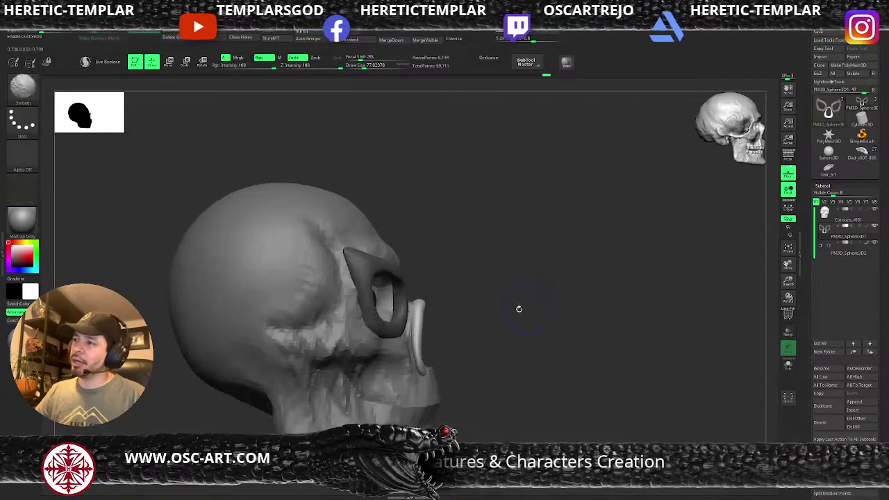
left_click_drag(421, 352, 461, 363)
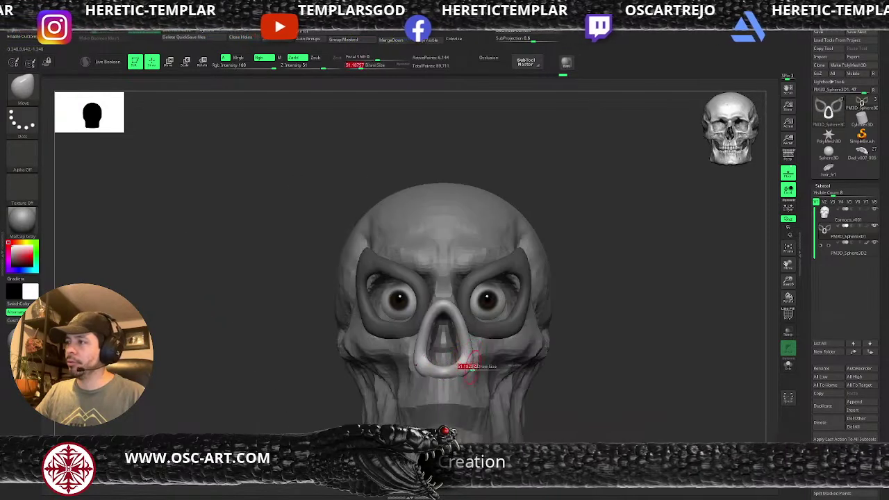
Step: Square off the nasal ring's lower corners with a smaller Move brush and smooth its upper side
key("s")
left_click(472, 361)
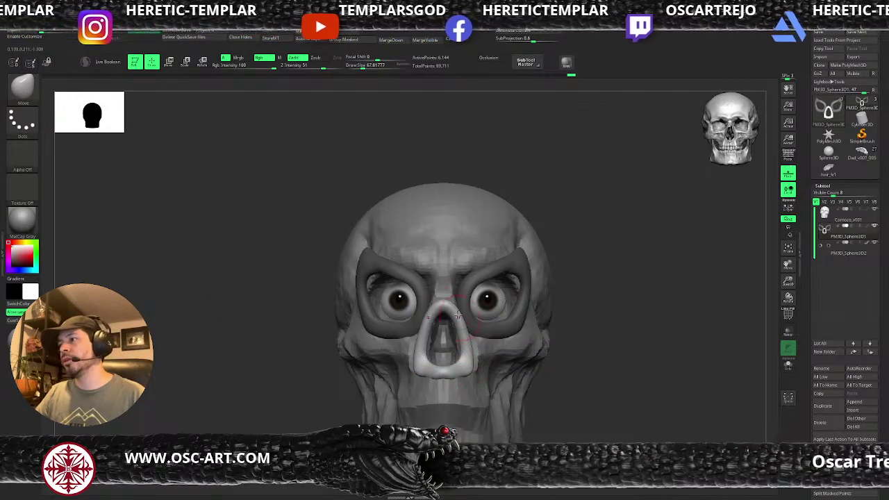
left_click_drag(453, 303, 449, 310, "shift")
left_click_drag(591, 328, 526, 333)
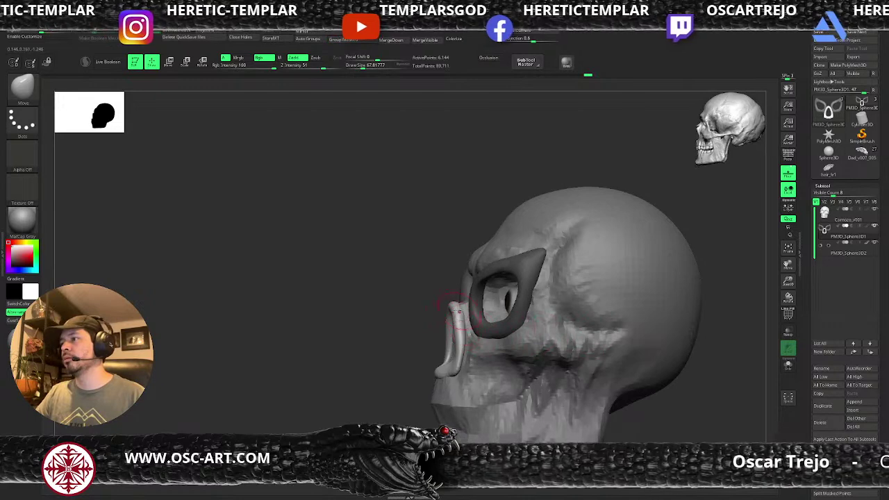
Step: Bend the nasal ring to follow the skull's profile in side view, seating its bridge and lower rim on the bone
left_click_drag(432, 304, 455, 307, "shift")
mouse_move(427, 333)
left_mouse_down("alt")
mouse_move(402, 318)
mouse_move(451, 354)
mouse_move(461, 400)
left_mouse_up("alt")
key("s")
left_click(473, 375)
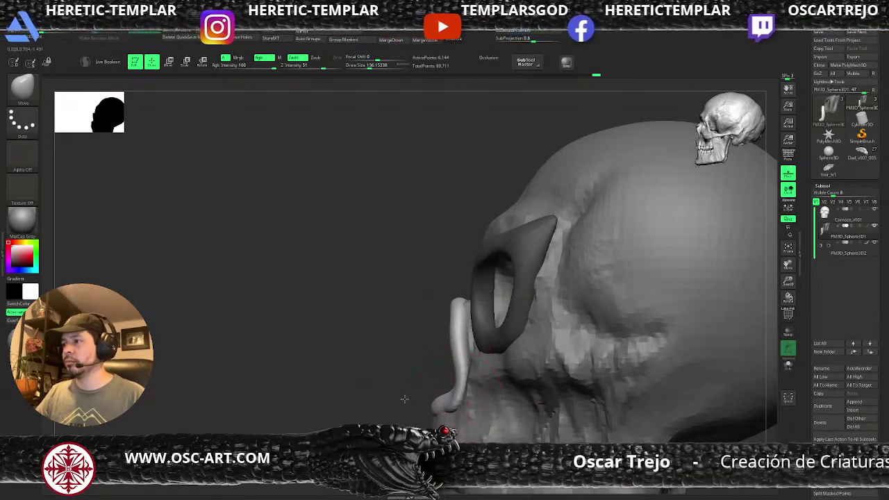
left_click_drag(405, 399, 389, 365, "alt")
left_click_drag(389, 365, 459, 382, "shift")
mouse_move(547, 351)
left_mouse_down("alt")
mouse_move(553, 385)
mouse_move(455, 389)
mouse_move(415, 404)
left_mouse_up("alt")
left_click_drag(607, 390, 507, 334, "alt")
Step: Insert a ring mesh over the mouth area in the eye-ring subtool and position it against the jaw in side view
key("b")
key("i")
key("p")
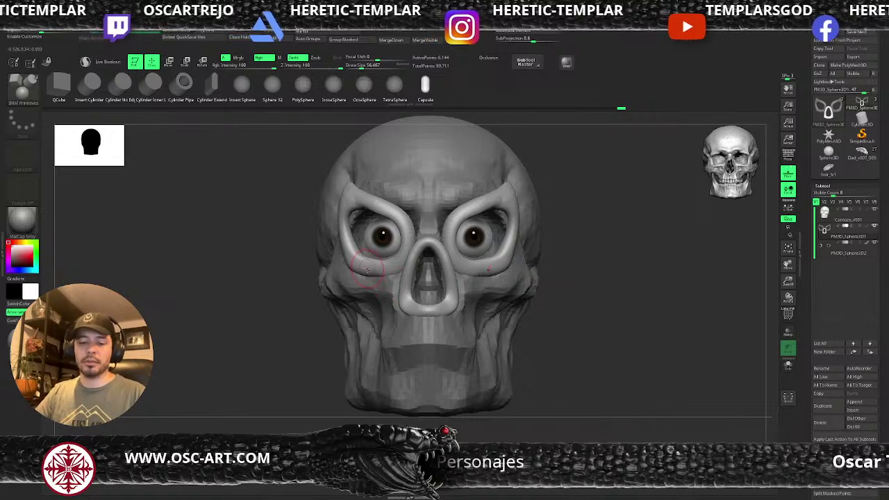
key("comma")
key("comma")
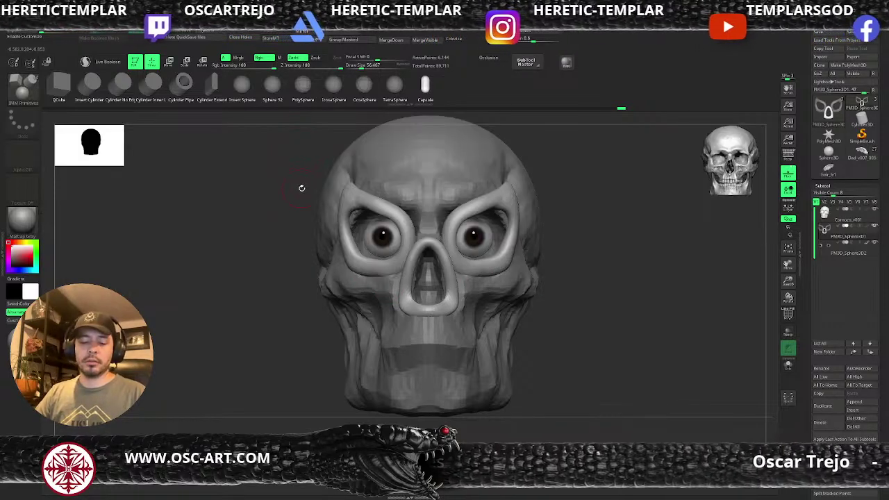
key("b")
left_click(458, 200)
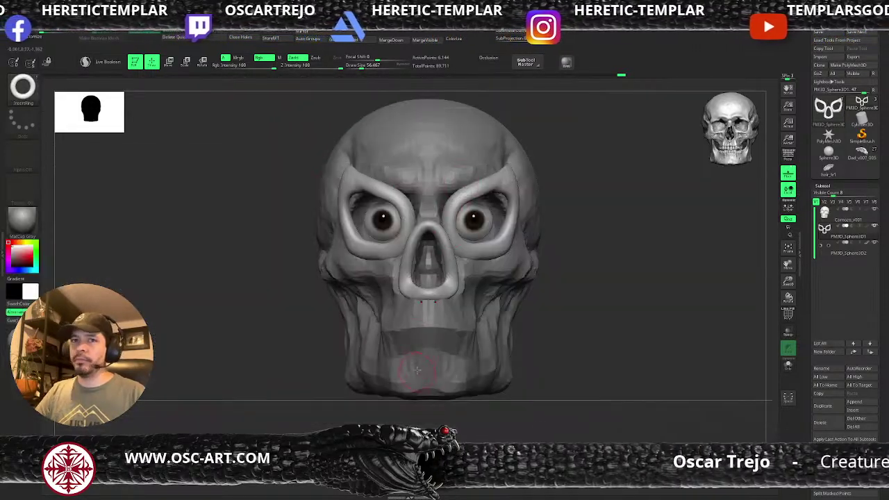
left_click_drag(428, 347, 468, 354)
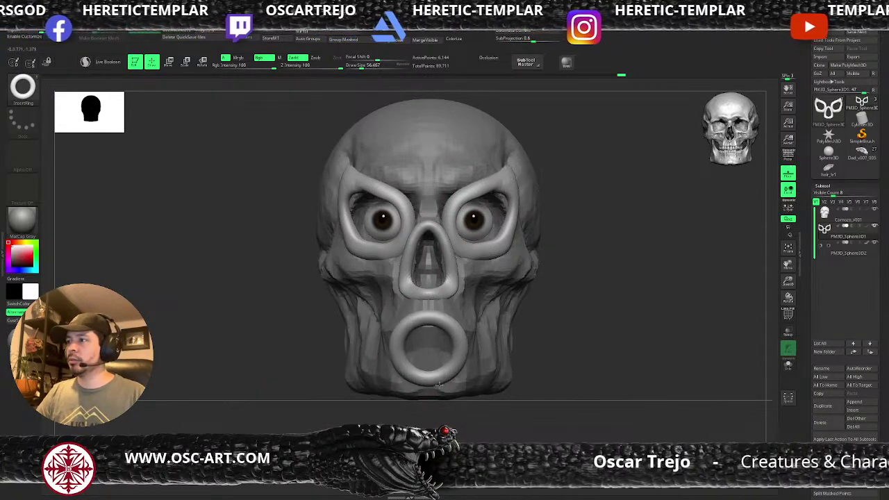
left_click_drag(625, 357, 491, 354)
key("w")
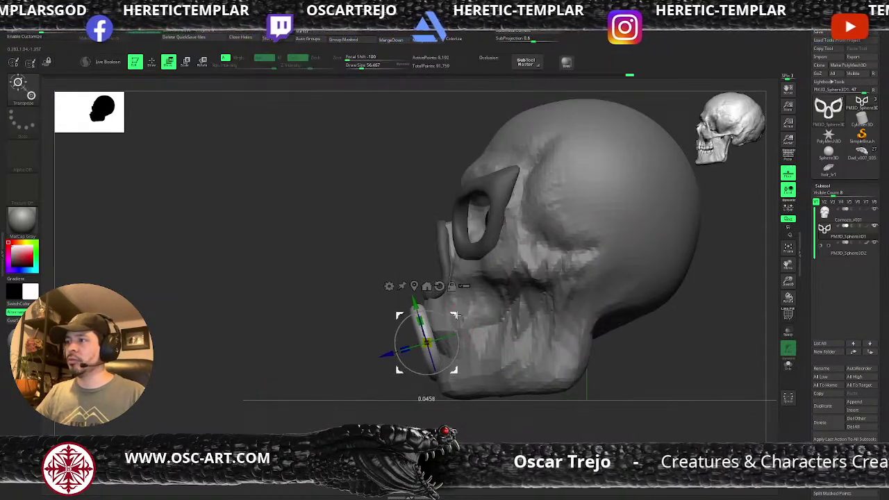
key("q")
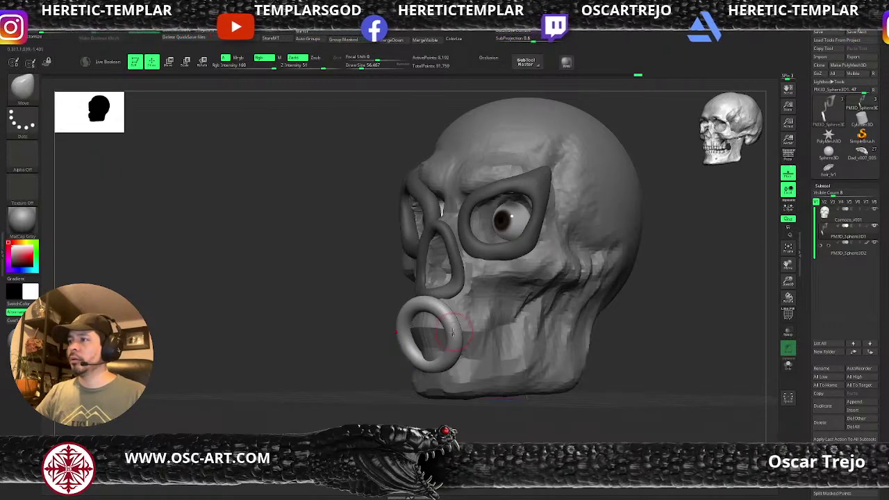
Step: Stretch the mouth ring sideways with the Move brush into a wide oval that wraps around the jaw
left_click_drag(448, 332, 488, 339)
left_click_drag(586, 371, 531, 352)
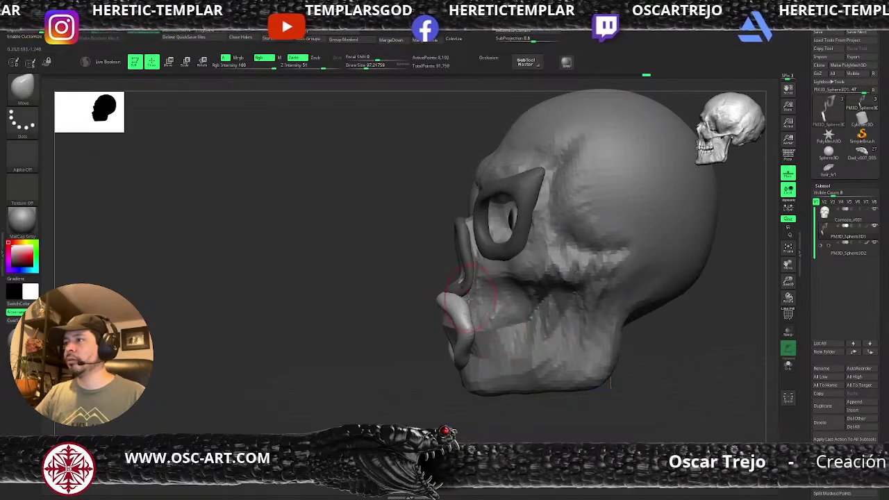
right_click_drag(459, 304, 497, 314)
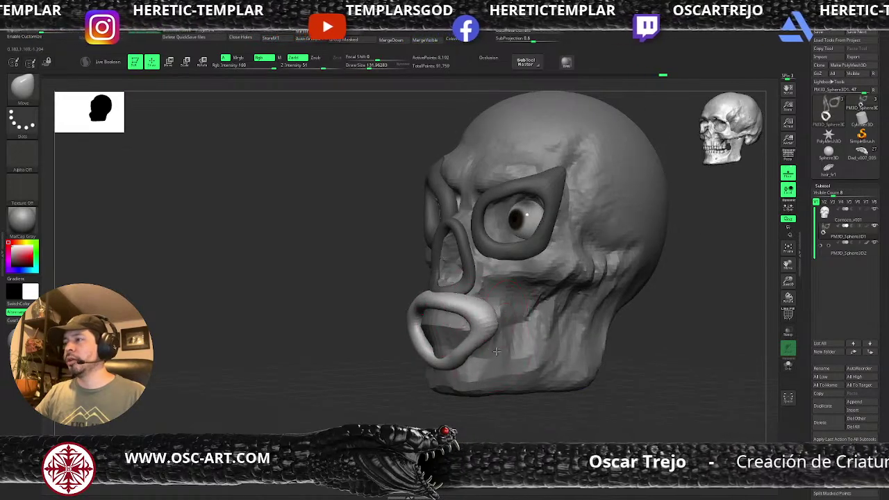
left_click_drag(490, 330, 505, 354)
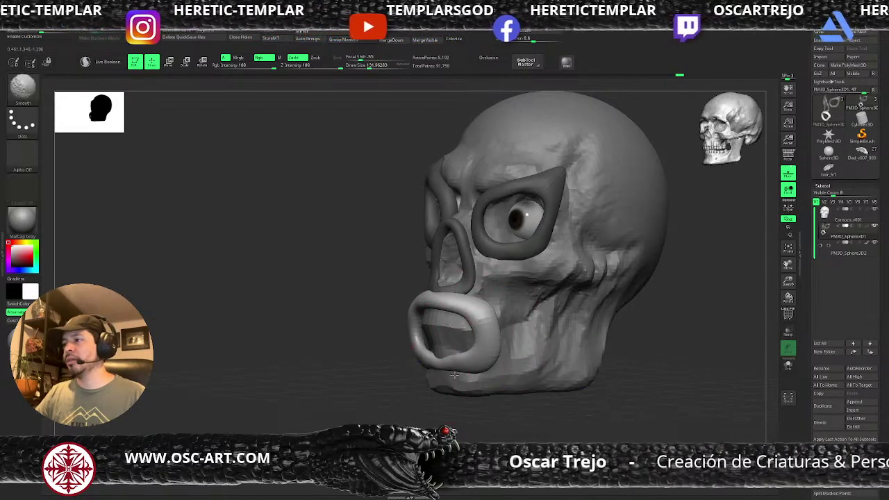
mouse_move(504, 354)
right_mouse_down()
mouse_move(440, 369)
mouse_move(526, 372)
right_mouse_up()
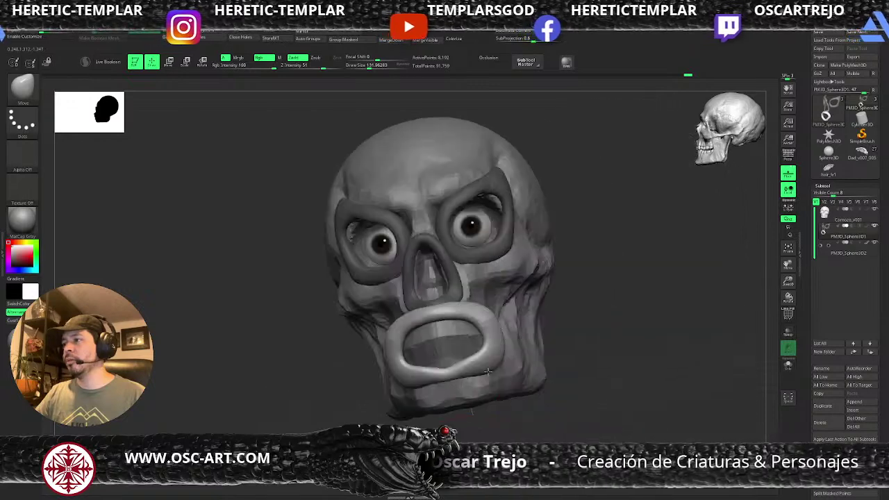
mouse_move(462, 376)
right_mouse_down()
mouse_move(508, 377)
mouse_move(491, 365)
mouse_move(455, 381)
mouse_move(504, 371)
mouse_move(489, 377)
right_mouse_up()
Step: Refine the mouth ring's lower edge and corners with varied Move brush sizes, wrapping its sides back along the jaw
key("s")
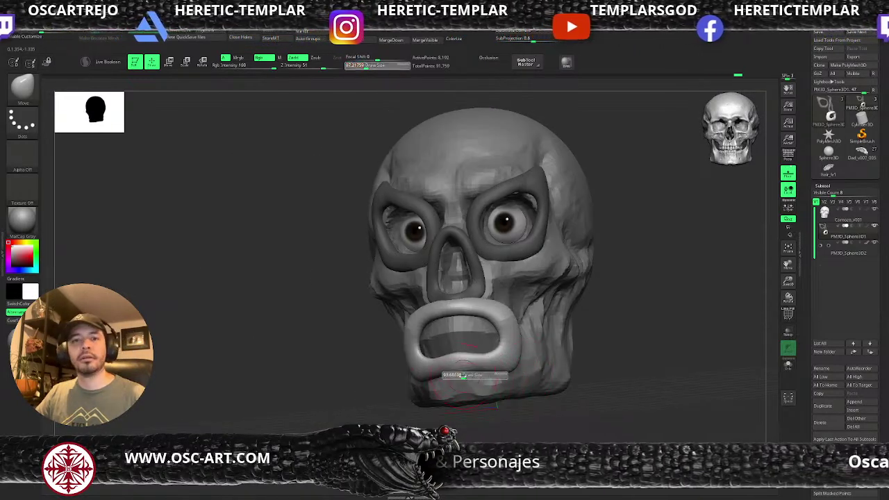
left_click_drag(461, 378, 456, 377)
mouse_move(457, 365)
left_mouse_down()
mouse_move(455, 354)
mouse_move(486, 353)
left_mouse_up()
key("s")
left_click_drag(490, 356, 445, 355)
key("s")
left_click_drag(492, 346, 500, 345)
right_click_drag(591, 311, 545, 310)
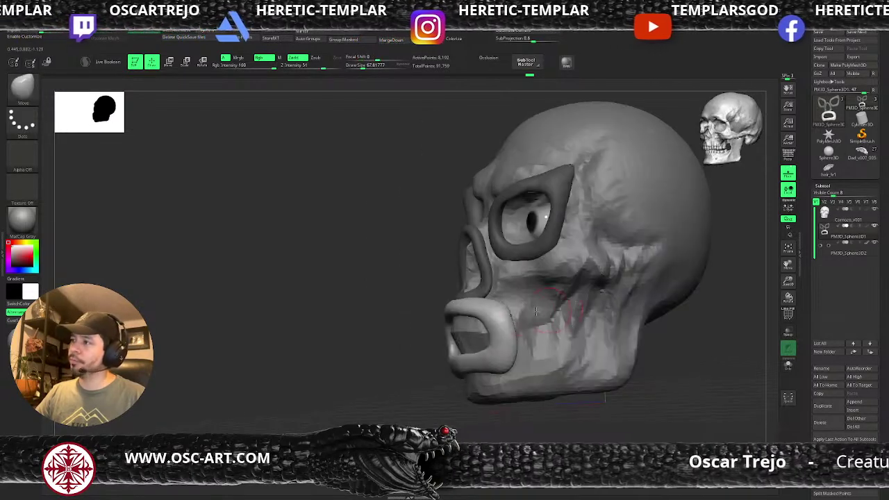
key("s")
mouse_move(519, 314)
left_mouse_down()
mouse_move(524, 327)
mouse_move(520, 316)
mouse_move(500, 368)
left_mouse_up()
Step: Select the skull subtool and insert a mirrored pair of capsules from IMM Primitives as the upper front teeth
right_click_drag(500, 368, 523, 347, "ctrl")
left_click(494, 290, "alt")
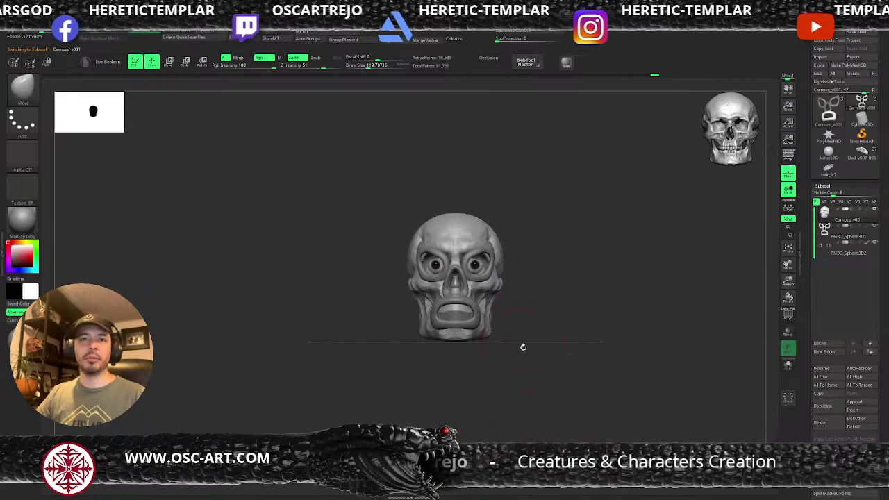
key("b")
key("i")
key("p")
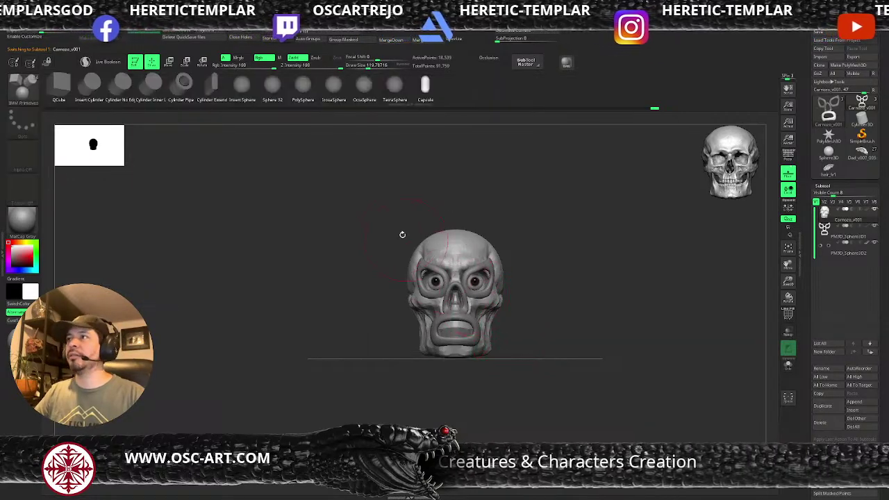
right_click_drag(572, 330, 524, 389, "alt")
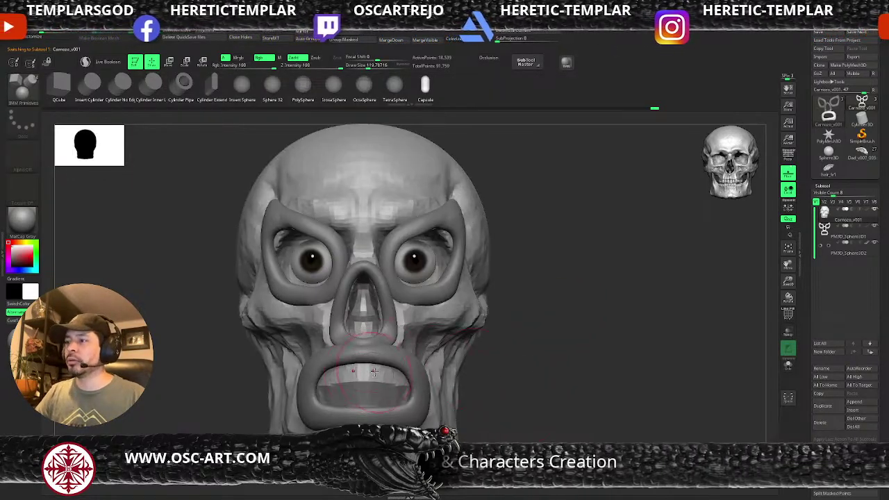
left_click_drag(371, 374, 373, 389)
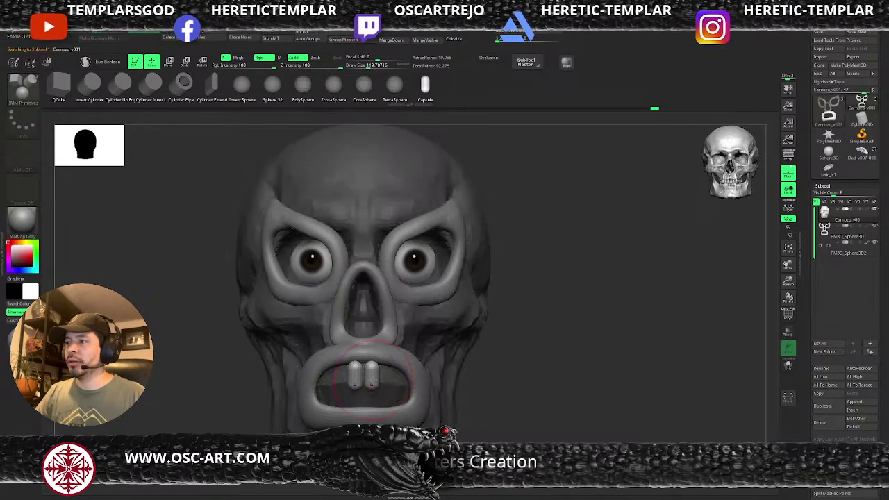
Step: Isolate the capsule teeth from the skull mesh and separate them into their own subtool
left_click(374, 376, "ctrl+shift")
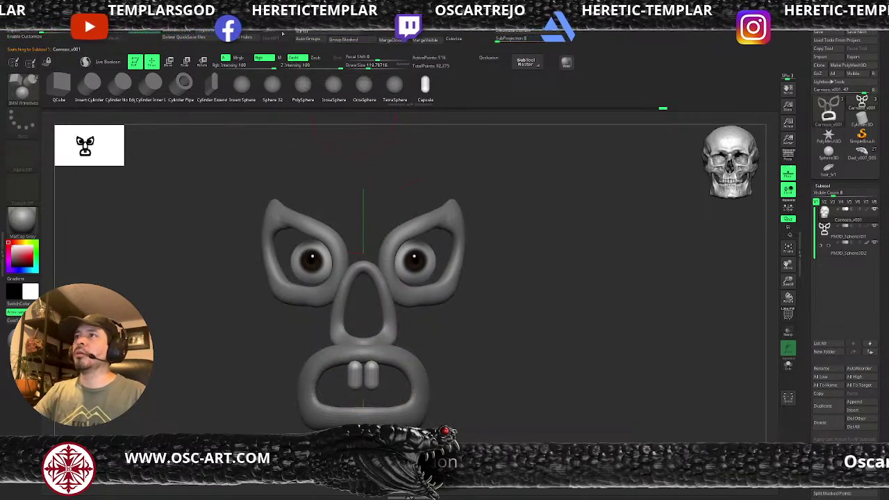
left_click(357, 130, "ctrl+shift")
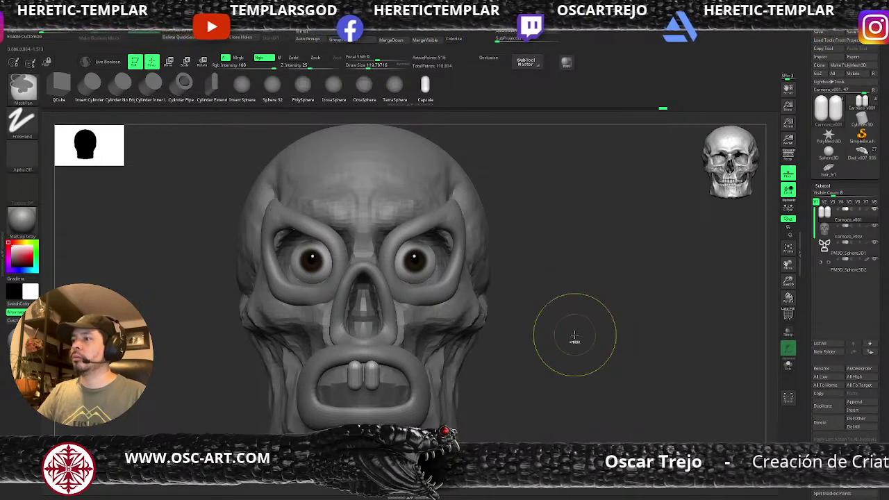
left_click(575, 336, "ctrl")
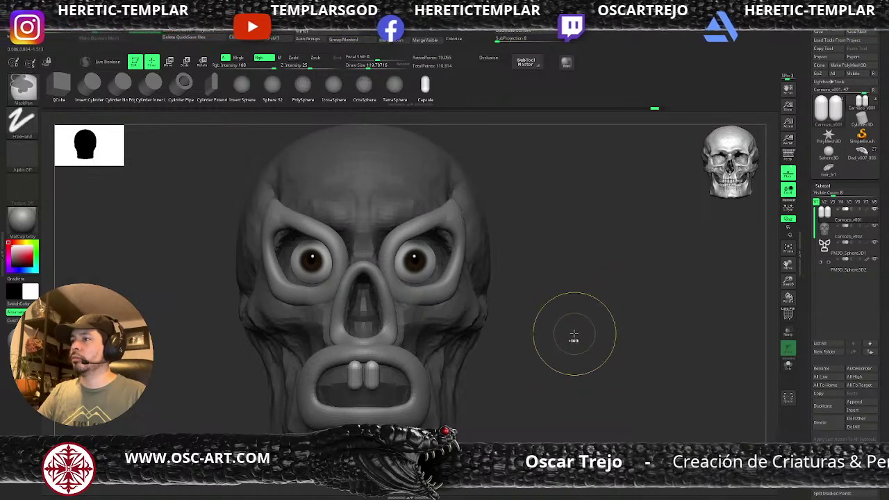
left_click(371, 374, "ctrl+shift")
left_click_drag(533, 334, 547, 350, "ctrl+shift")
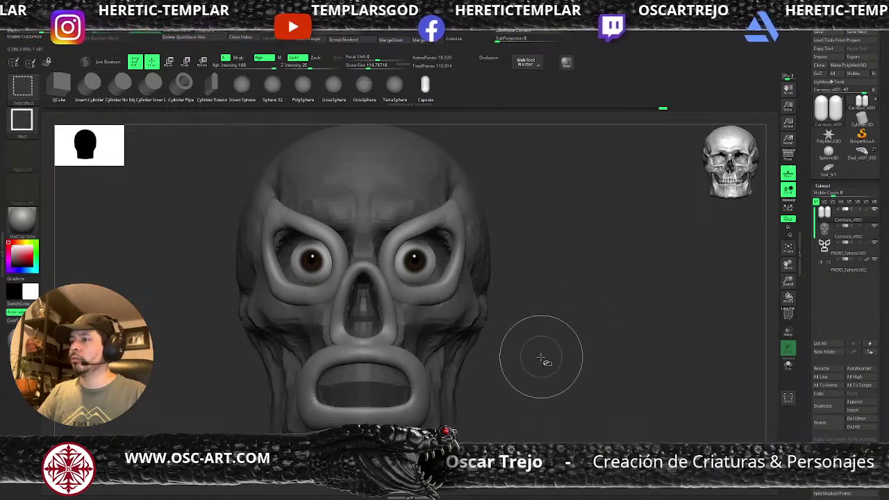
left_click(340, 31)
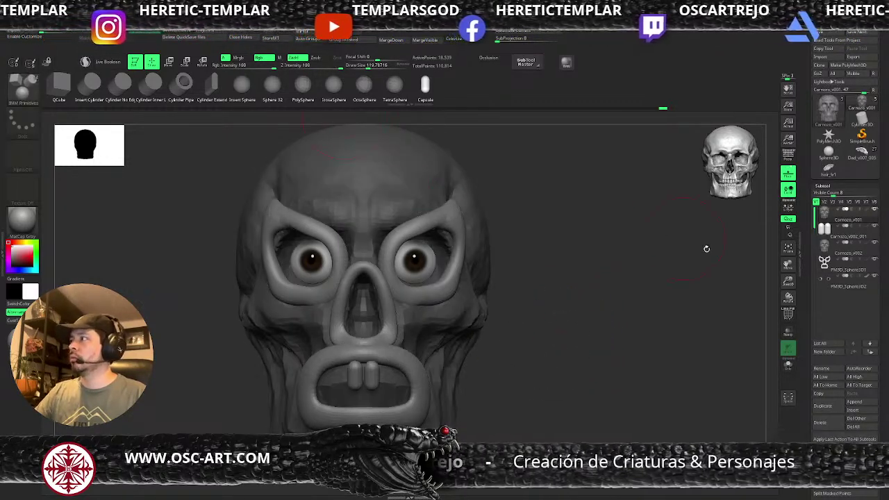
Step: Delete the duplicate skull subtool and make the separated teeth the active subtool
left_click(825, 246)
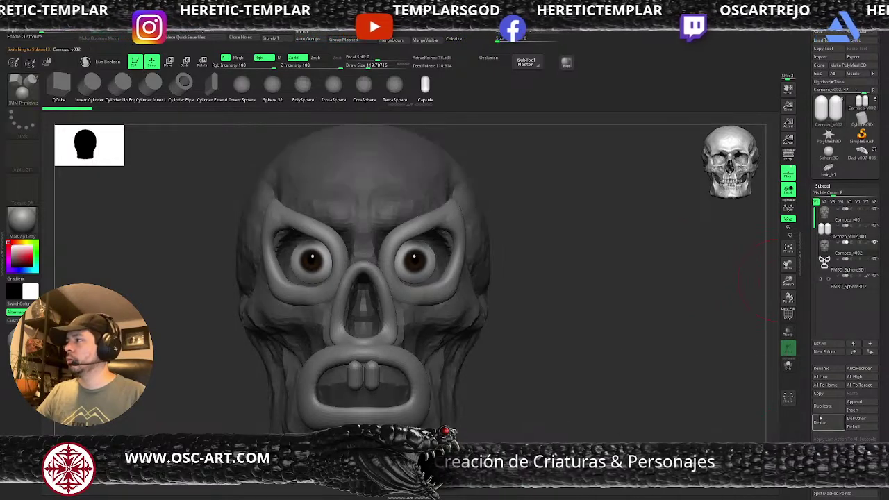
left_click(820, 420)
left_click(844, 236)
Step: Shape the pair of capsules into front teeth with the Move brush, tapering the roots and broadening the crowns
left_click_drag(686, 275, 392, 364)
key("b")
key("m")
key("v")
mouse_move(236, 352)
left_mouse_down()
mouse_move(391, 367)
mouse_move(389, 347)
left_mouse_up()
key("s")
left_click(384, 376)
key("s")
left_click(403, 353)
Step: Refine the front teeth's profile and crown edges from several views with the Smooth and Move brushes
left_click_drag(525, 324, 400, 351, "shift")
left_click_drag(326, 344, 429, 352)
mouse_move(556, 339)
left_mouse_down("shift")
mouse_move(599, 357)
mouse_move(594, 397)
left_mouse_up("shift")
left_click_drag(390, 347, 378, 347, "shift")
mouse_move(377, 347)
left_mouse_down()
mouse_move(371, 344)
mouse_move(373, 365)
mouse_move(391, 376)
mouse_move(377, 383)
mouse_move(394, 350)
left_mouse_up()
key("s")
left_click(368, 361)
key("s")
left_click(373, 363)
right_click_drag(413, 348, 438, 355, "ctrl")
Step: Duplicate the front teeth outward with the gizmo and rotate the copies along the jaw's curve to extend the upper row
key("w")
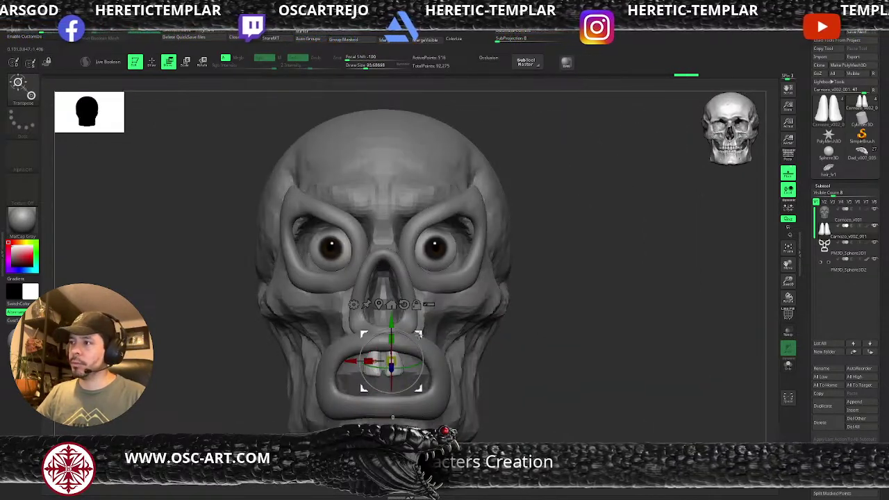
left_click_drag(418, 335, 417, 359)
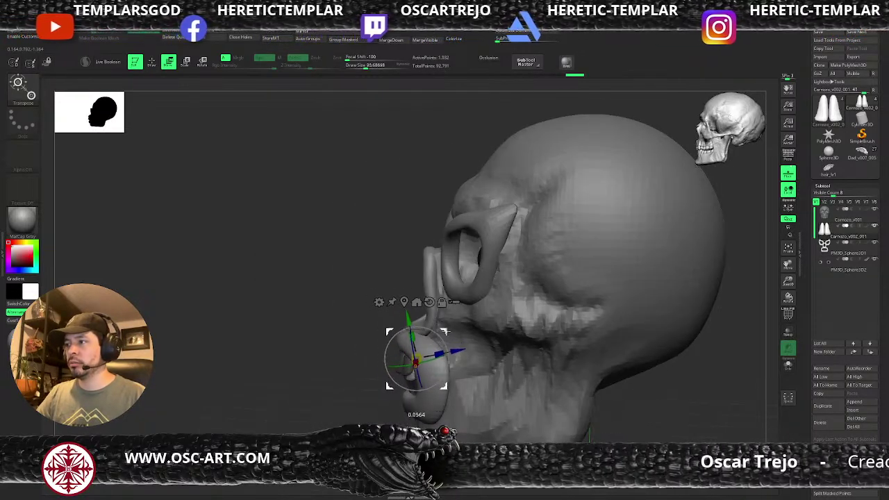
left_click_drag(337, 383, 470, 336)
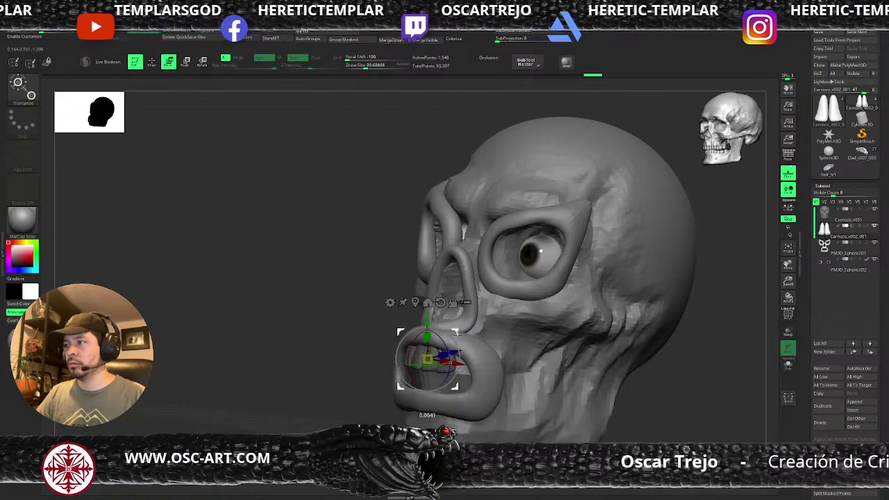
left_click_drag(352, 387, 449, 328)
left_click_drag(643, 333, 559, 354)
left_click_drag(591, 394, 530, 292)
Step: Undo the last tooth adjustments and realign the outermost upper teeth with the arch, checking from below
key("ctrl+z")
key("ctrl+z")
key("ctrl+z")
left_click_drag(445, 290, 430, 301)
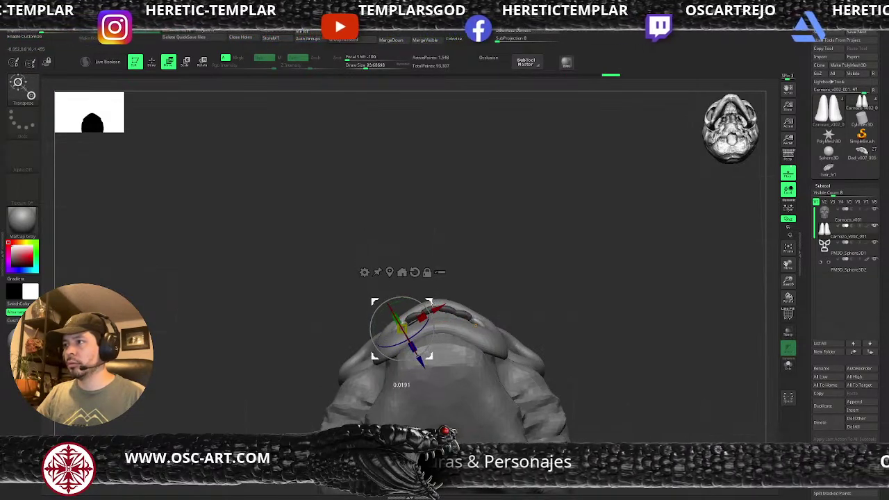
left_click_drag(591, 279, 595, 343)
Step: Adjust the size and spacing of the individual upper teeth with the Move Topological brush at varying brush sizes
key("q")
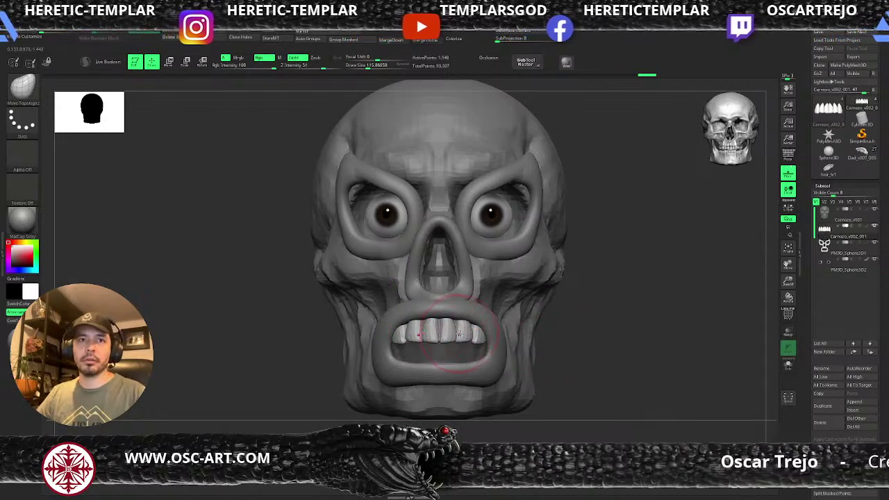
key("bracketleft")
key("bracketleft")
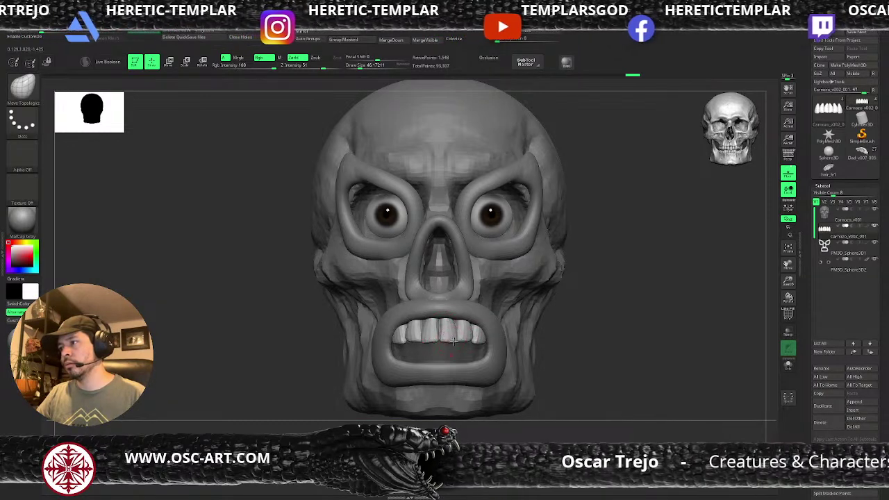
key("bracketleft")
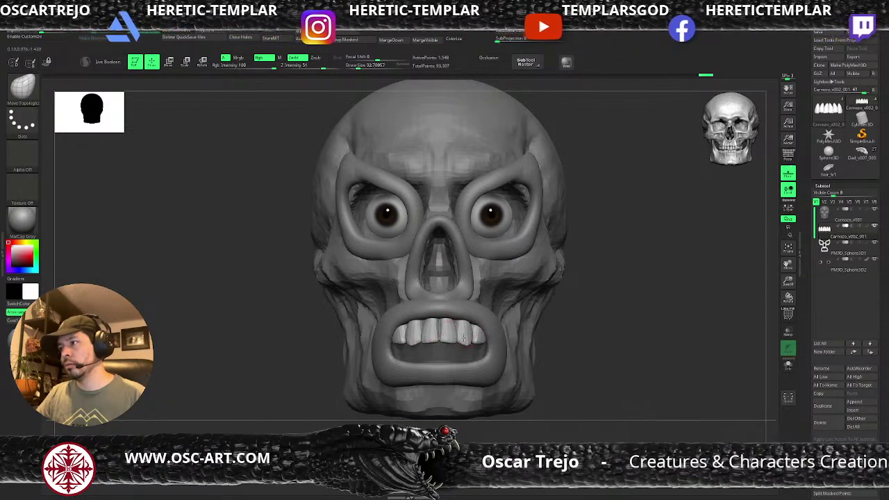
key("bracketright")
key("bracketright")
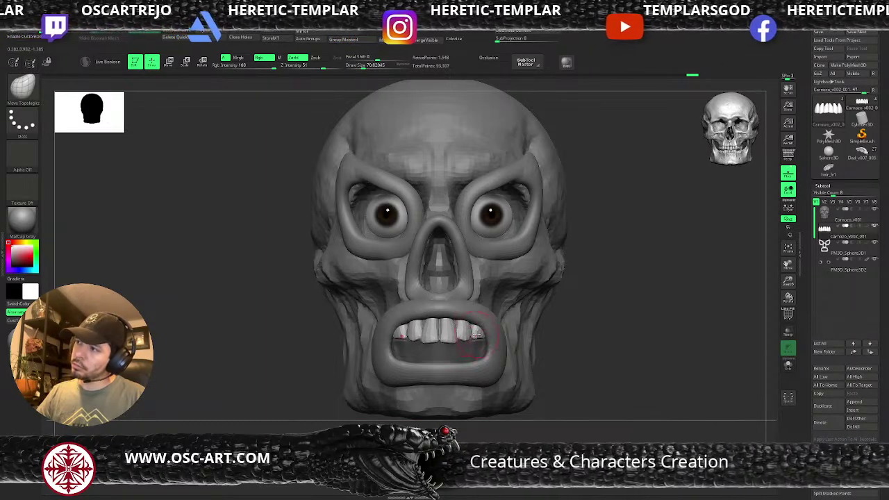
key("bracketright")
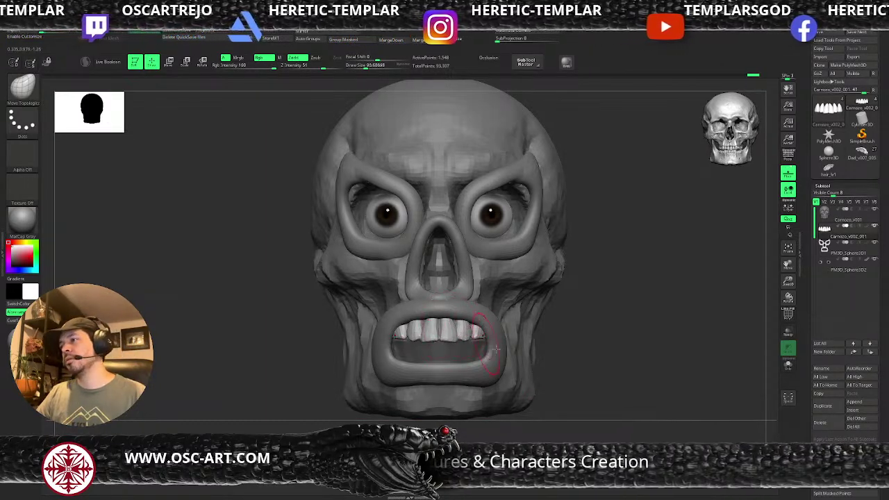
mouse_move(496, 349)
right_mouse_down("ctrl")
mouse_move(551, 323)
mouse_move(513, 296)
mouse_move(516, 316)
right_mouse_up("ctrl")
right_click_drag(515, 317, 522, 317, "shift")
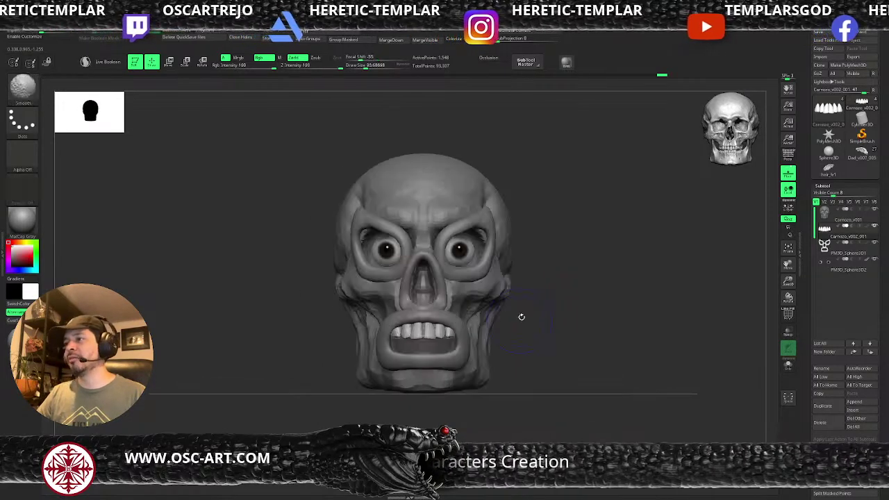
Step: Reset and centre the gizmo on the upper teeth, then create a vertically flipped copy below them as the lower row
key("w")
right_click_drag(569, 288, 569, 329, "ctrl")
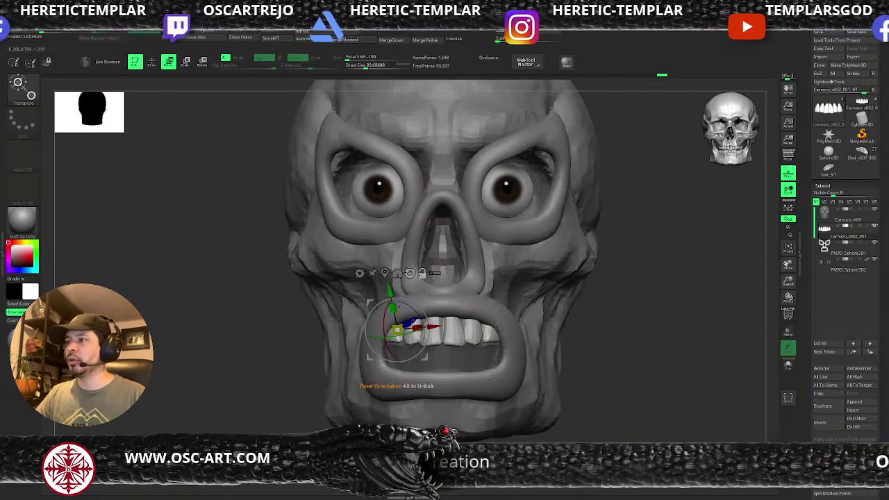
left_click(409, 273)
left_click(385, 273)
left_click_drag(442, 286, 442, 396, "ctrl")
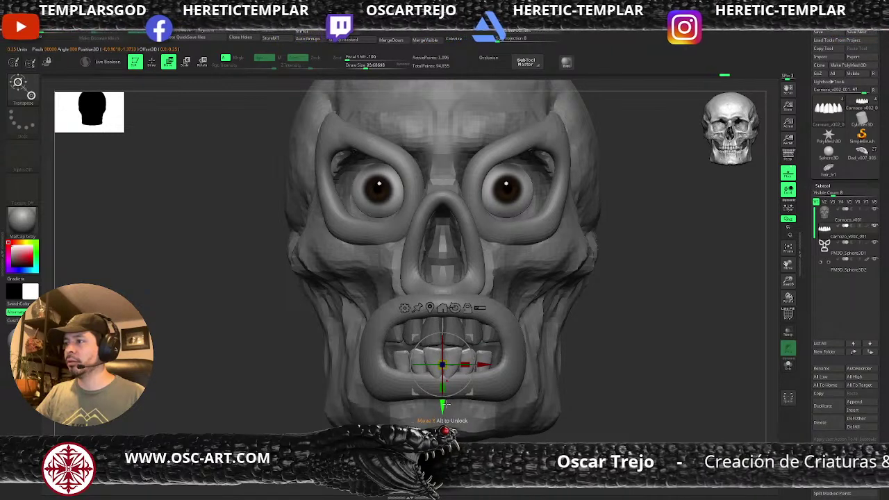
Step: Shape the lower teeth with the Move brush so they fit inside the mouth rim, checking front and profile
key("q")
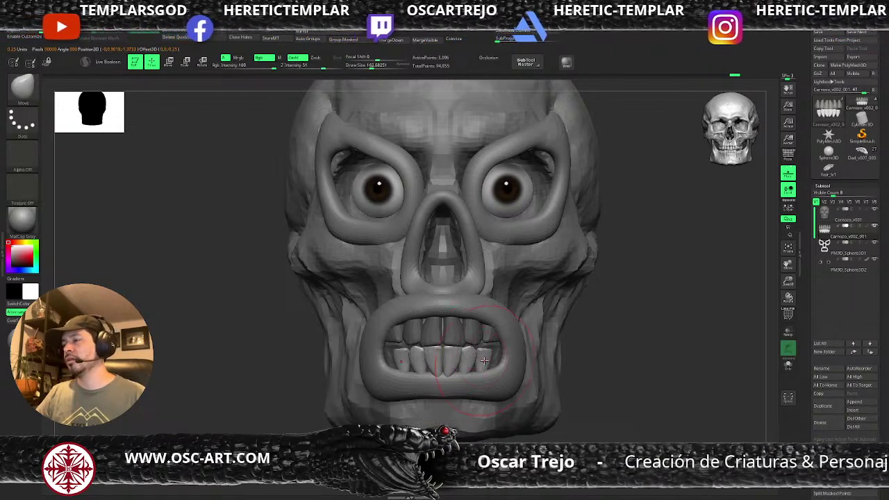
left_click_drag(490, 361, 496, 354)
right_click_drag(542, 354, 528, 305, "alt")
mouse_move(527, 336)
right_mouse_down()
mouse_move(566, 336)
mouse_move(569, 351)
mouse_move(563, 341)
mouse_move(529, 351)
right_mouse_up()
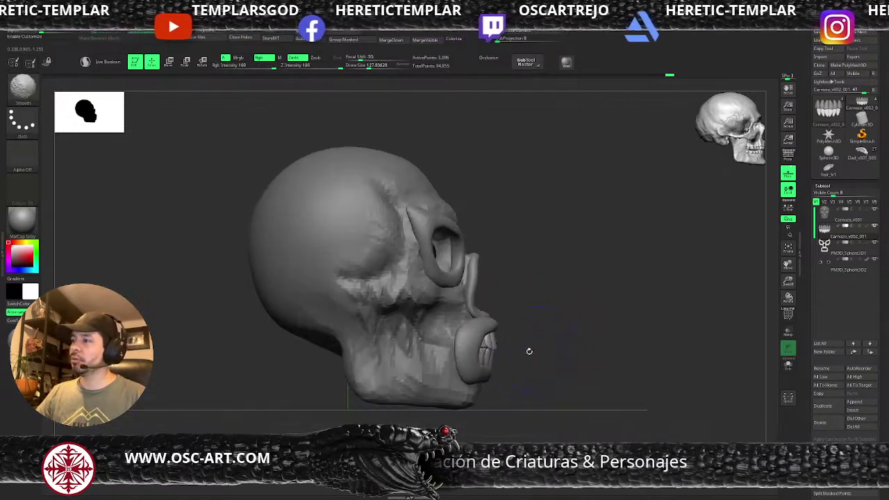
left_click_drag(525, 350, 577, 339)
Step: Make the skull the active subtool and push its mouth area back behind the teeth with the Move brush
left_click(488, 352, "alt")
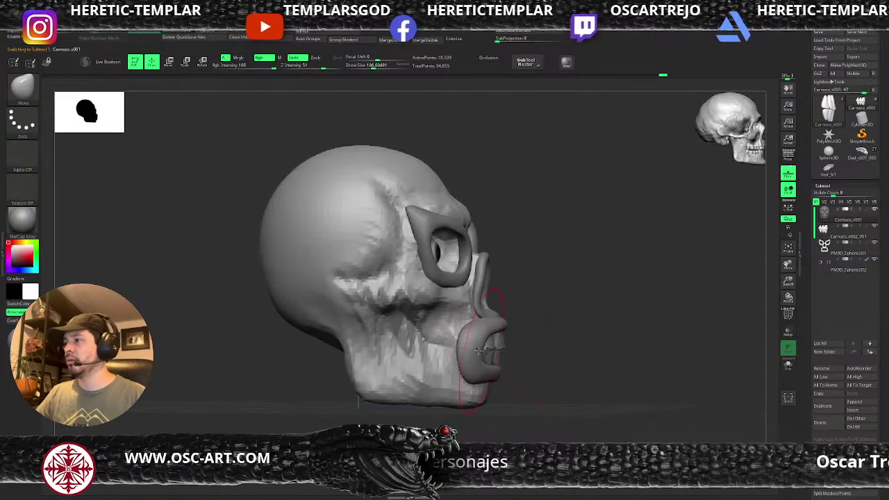
key("s")
left_click_drag(486, 353, 470, 346)
Step: Select the facial rims and reshape the mouth rim around the teeth in profile with a larger Move brush
left_click(477, 348, "alt")
key("s")
mouse_move(604, 344)
left_mouse_down()
mouse_move(539, 343)
mouse_move(535, 376)
left_mouse_up()
key("s")
left_click(545, 343)
key("s")
left_click(553, 363)
right_click_drag(605, 358, 604, 357, "ctrl")
left_click_drag(605, 357, 518, 361)
right_click_drag(464, 368, 438, 356, "ctrl")
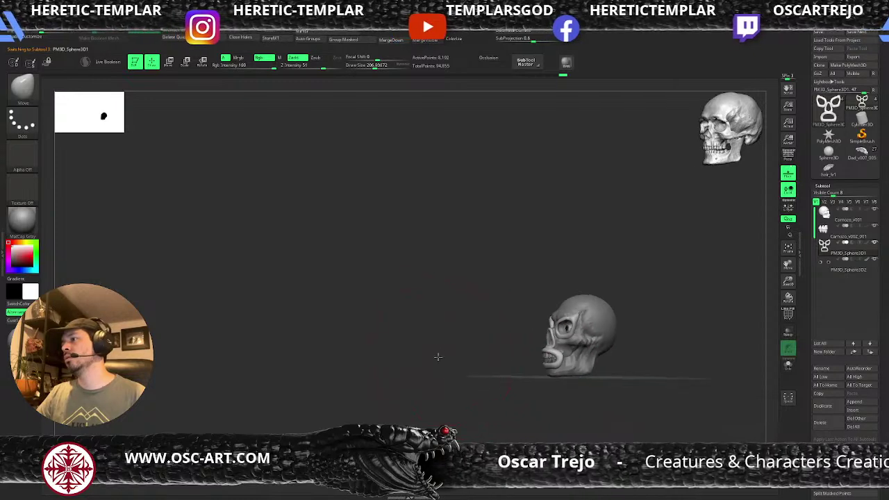
left_click_drag(438, 357, 389, 340)
right_click_drag(389, 341, 406, 382, "ctrl")
left_click_drag(406, 382, 420, 387, "shift")
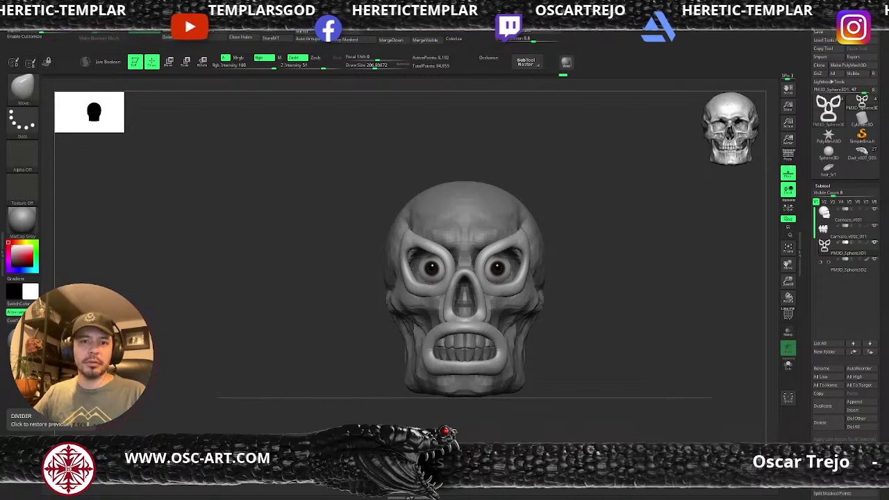
Step: Insert a mirrored pair of capsules on the cheeks below the eye rims and split them into their own subtool
left_click_drag(572, 295, 506, 324, "alt")
key("shift+f")
key("shift+f")
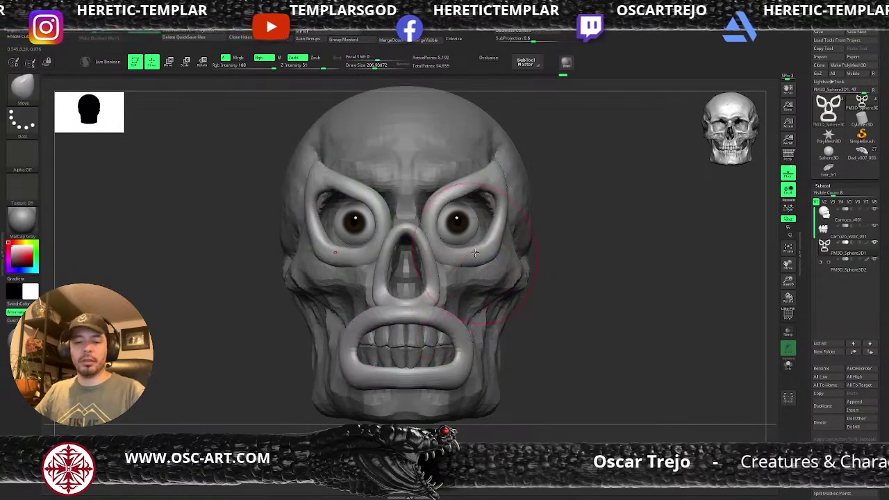
key("b")
key("i")
key("p")
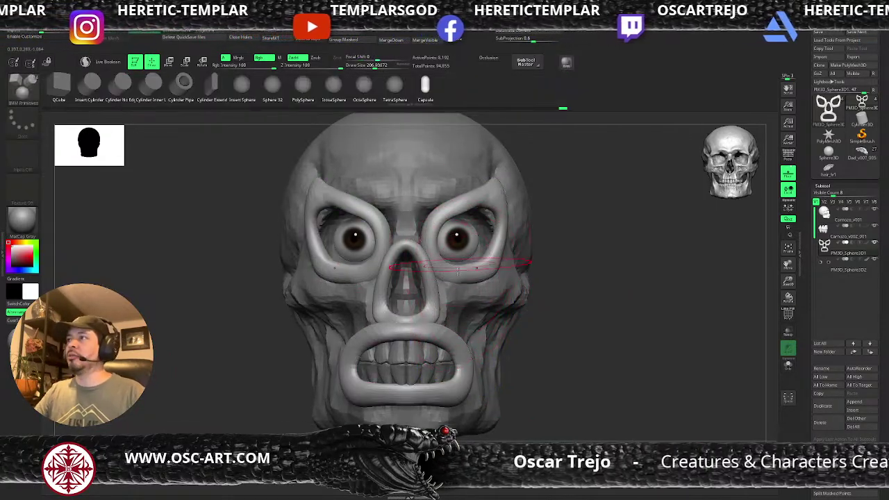
left_click_drag(462, 290, 455, 305)
left_click(475, 296, "ctrl+shift")
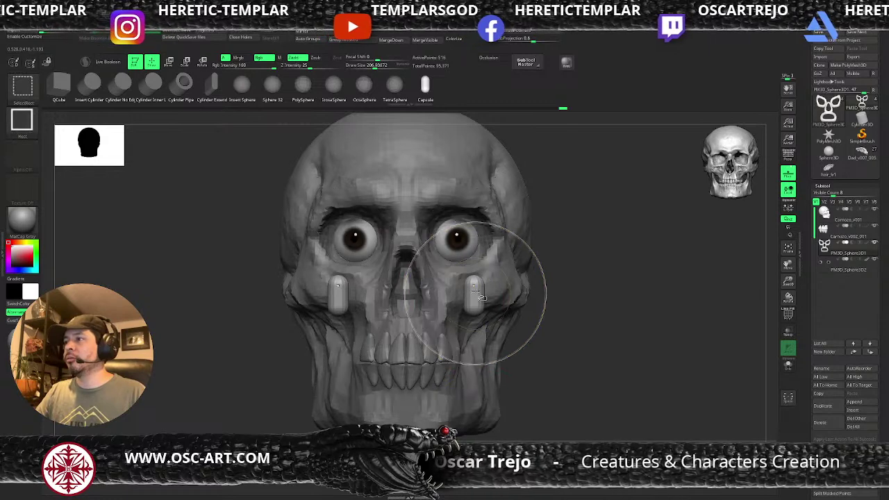
left_click(321, 29)
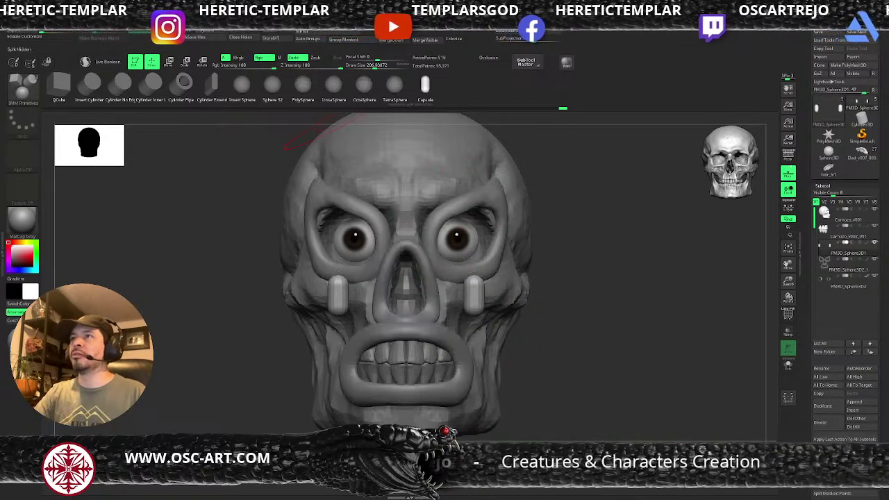
Step: Stretch the cheek capsules diagonally between the eye rims and the mouth rim with the Move brush
key("b")
key("m")
key("v")
key("bracketleft")
key("bracketleft")
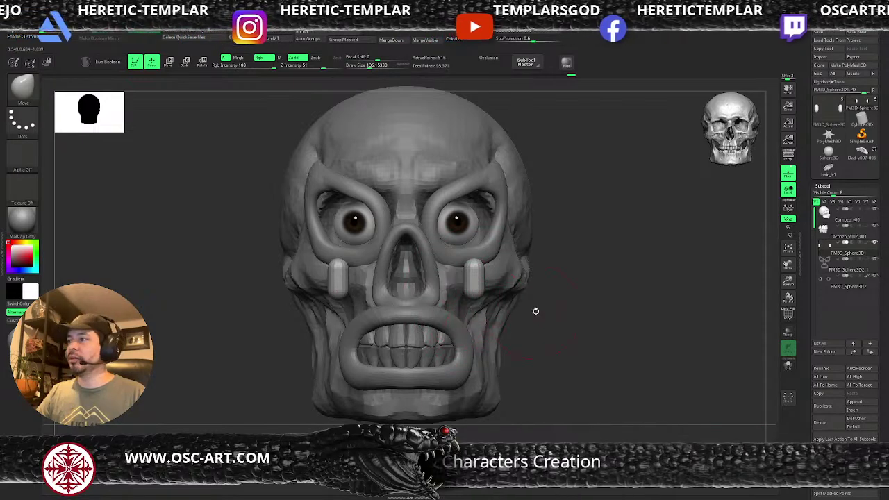
left_click_drag(481, 301, 438, 325)
left_click_drag(553, 318, 496, 305)
key("s")
left_click_drag(495, 297, 491, 297)
left_click_drag(371, 301, 427, 282)
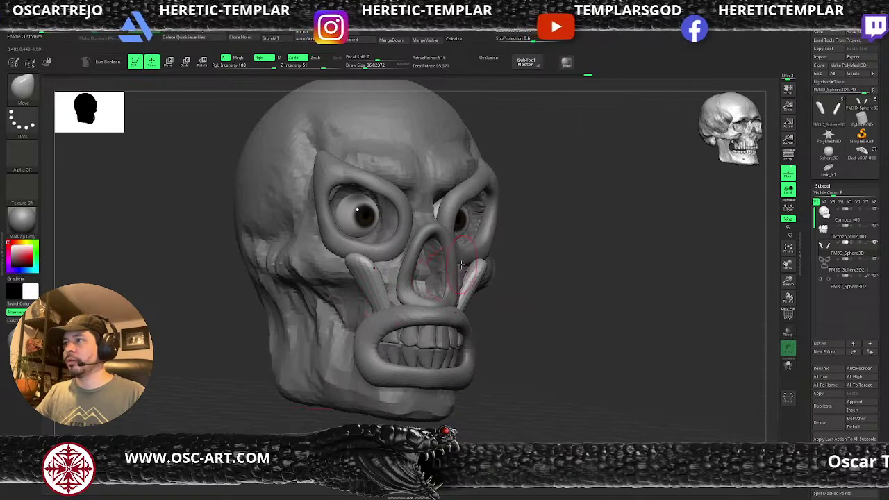
Step: Broaden the upper ends of the cheek pieces under the eye rims and fit them to the face in profile
left_click_drag(561, 298, 492, 271)
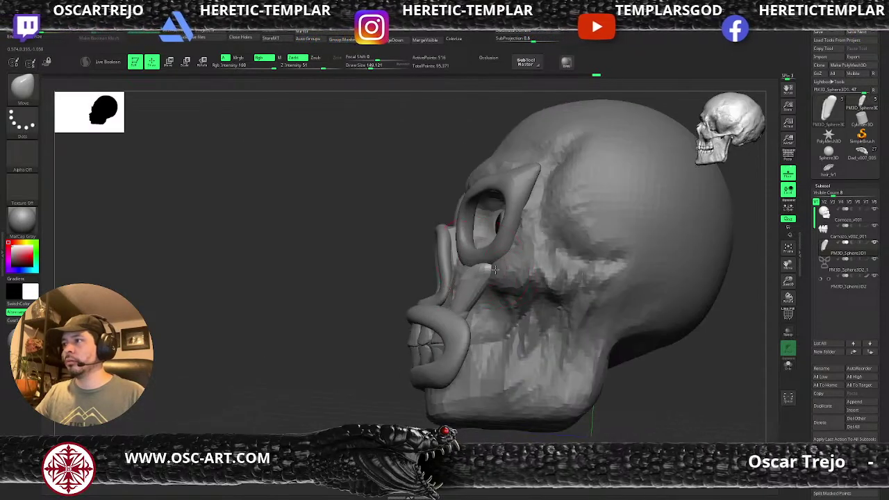
key("s")
mouse_move(386, 275)
left_mouse_down()
mouse_move(438, 288)
mouse_move(446, 257)
left_mouse_up()
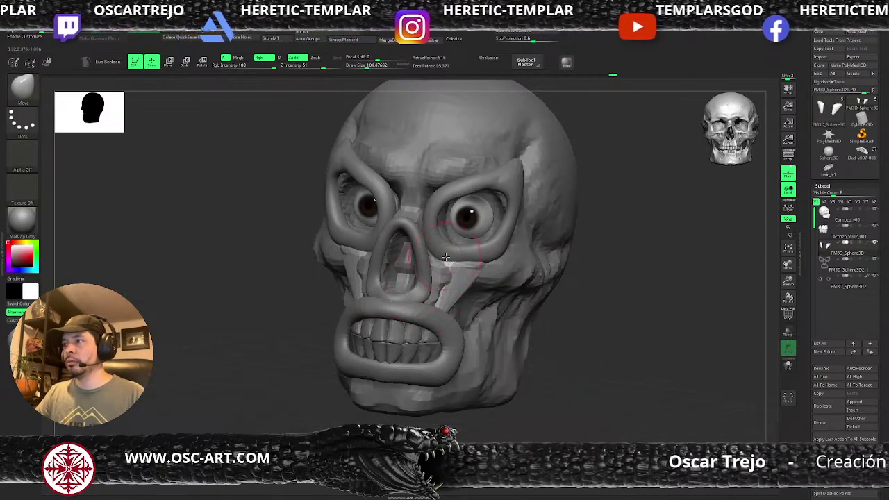
Step: Make the skull the active subtool and refine its surface around the cheek pieces and nose with the Move brush
left_click(448, 277, "alt")
left_click_drag(315, 327, 458, 273)
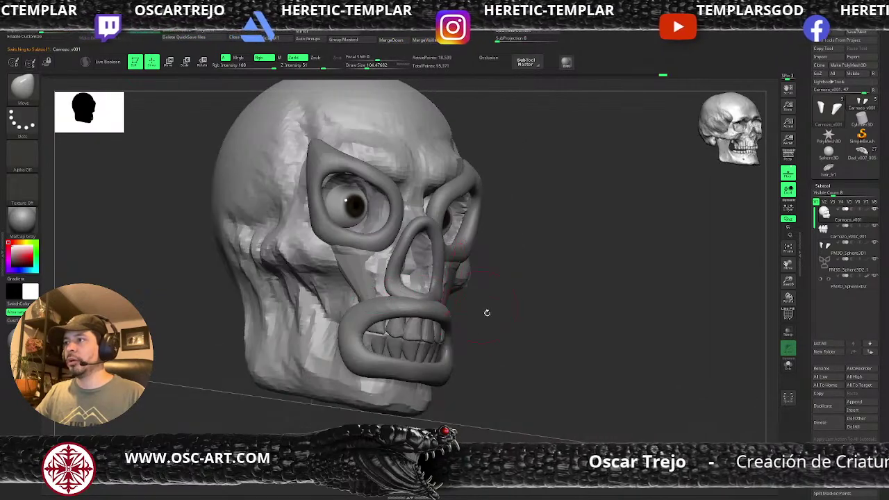
mouse_move(486, 313)
left_mouse_down()
mouse_move(407, 218)
mouse_move(405, 230)
left_mouse_up()
mouse_move(524, 224)
left_mouse_down()
mouse_move(345, 290)
mouse_move(305, 295)
left_mouse_up()
left_click_drag(616, 260, 559, 267, "alt")
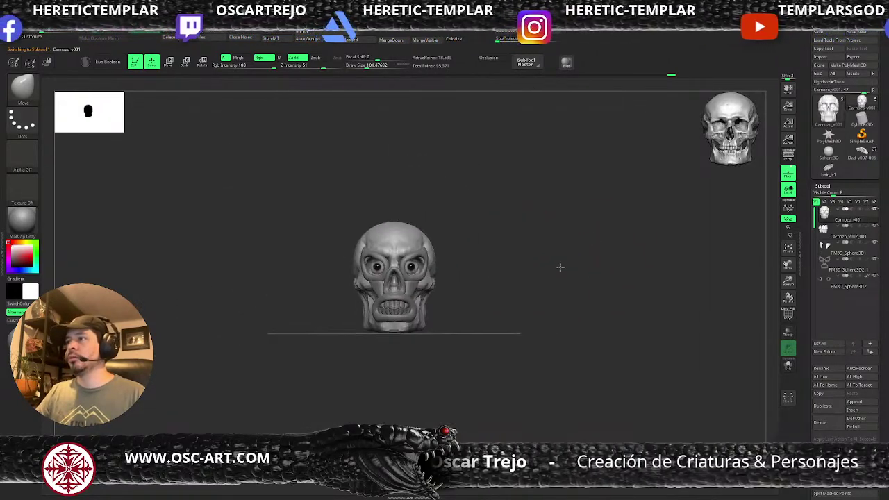
key("f")
key("s")
left_click_drag(408, 269, 403, 269)
left_click_drag(409, 266, 404, 269)
left_click_drag(505, 300, 561, 295, "alt")
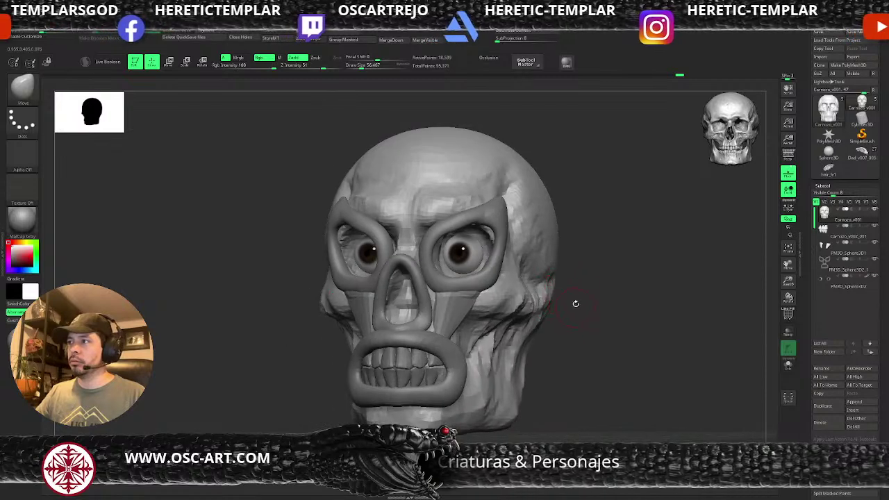
Step: Select the facial rims, then reshape and smooth the upper outer corners of the eye rims with the Move and Smooth brushes
left_click(420, 230, "alt")
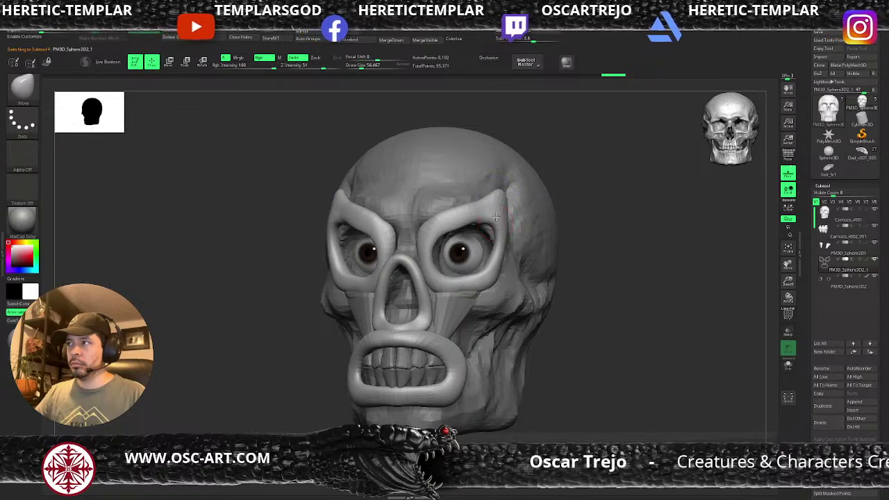
mouse_move(495, 216)
left_mouse_down()
mouse_move(494, 230)
mouse_move(482, 225)
mouse_move(500, 256)
left_mouse_up()
left_click_drag(577, 248, 580, 235)
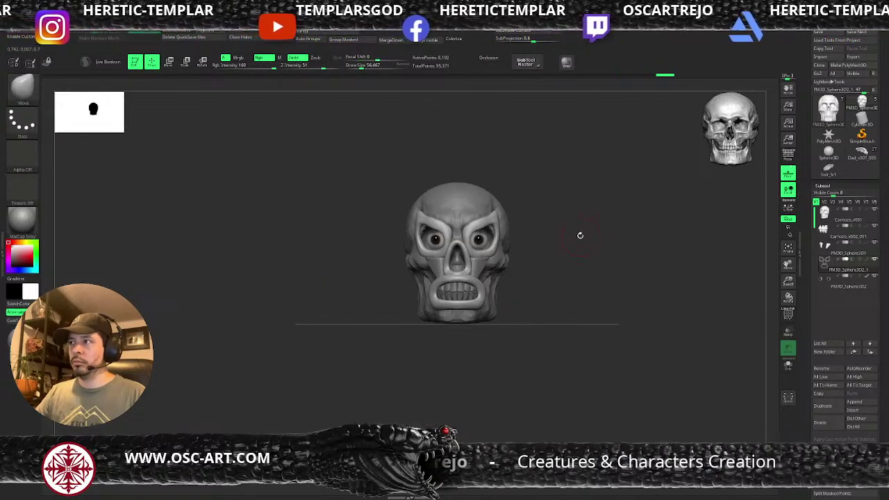
key("f")
key("f")
mouse_move(490, 263)
left_mouse_down()
mouse_move(464, 268)
mouse_move(450, 237)
mouse_move(472, 228)
left_mouse_up()
mouse_move(571, 255)
left_mouse_down("alt")
mouse_move(532, 238)
mouse_move(518, 288)
left_mouse_up("alt")
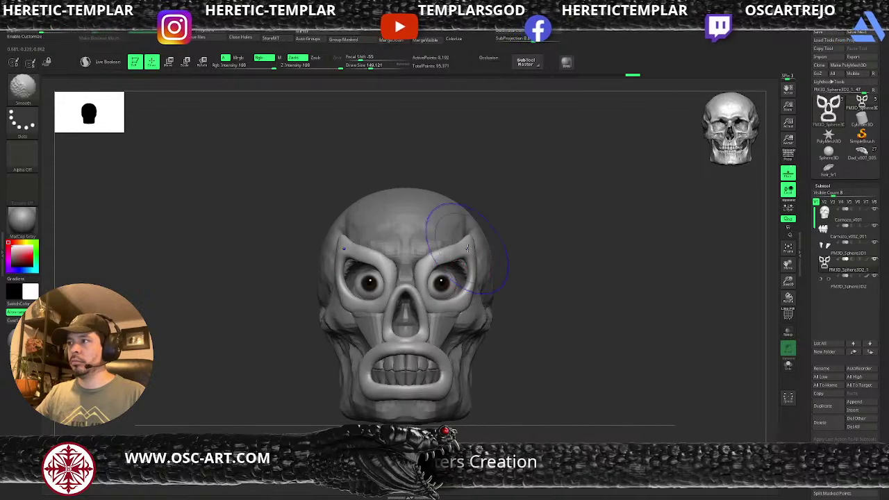
left_click_drag(462, 250, 432, 251, "shift")
mouse_move(546, 298)
left_mouse_down("alt")
mouse_move(518, 286)
mouse_move(549, 315)
mouse_move(553, 343)
left_mouse_up("alt")
Step: Select the cheek pieces and activate Dynamic Subdiv on them, choosing to always accept it until the next restart
left_click(452, 306, "alt")
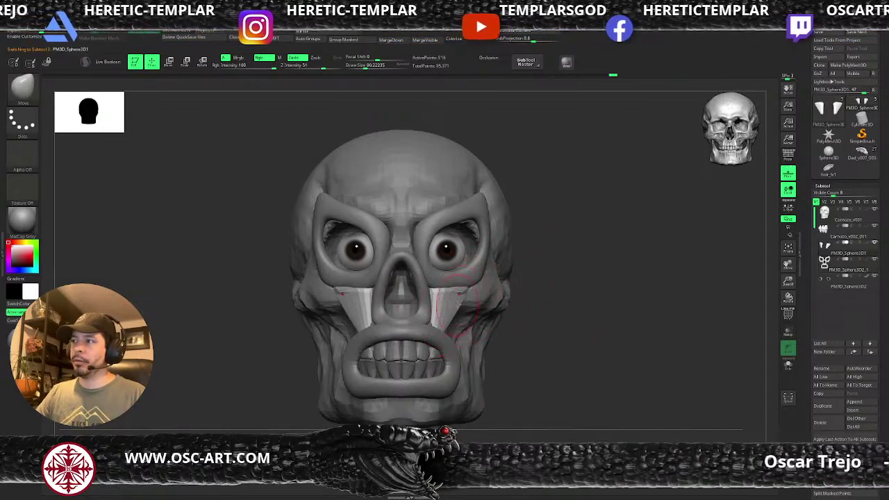
key("d")
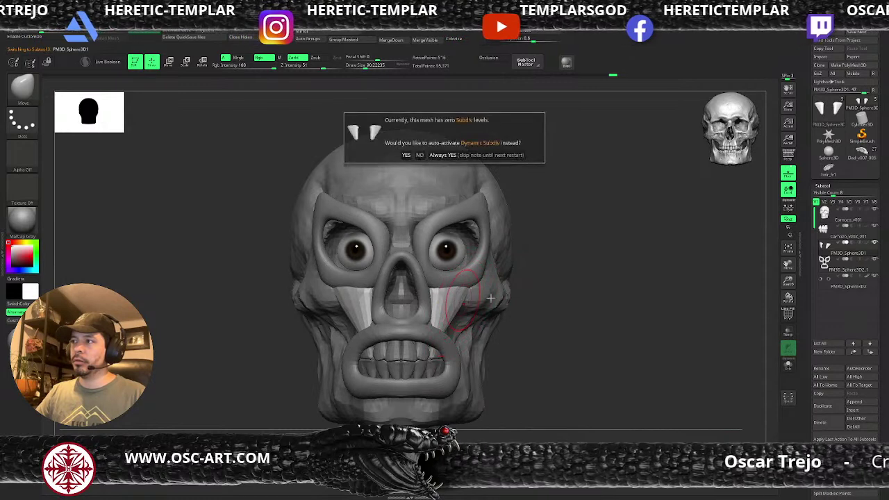
left_click(489, 155)
Step: Fine-tune the edges of the smoothed cheek pieces with a smaller Move brush
left_click_drag(588, 265, 526, 282, "alt")
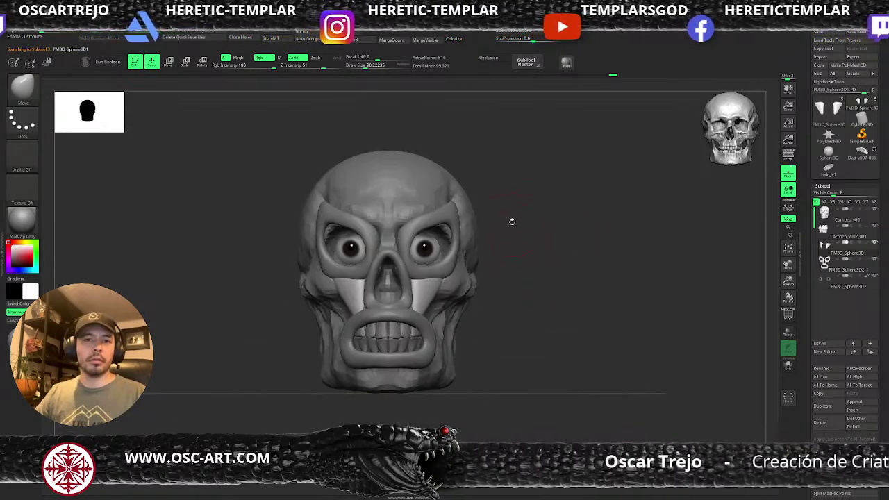
key("s")
left_click_drag(449, 275, 445, 275)
left_click_drag(518, 264, 515, 261)
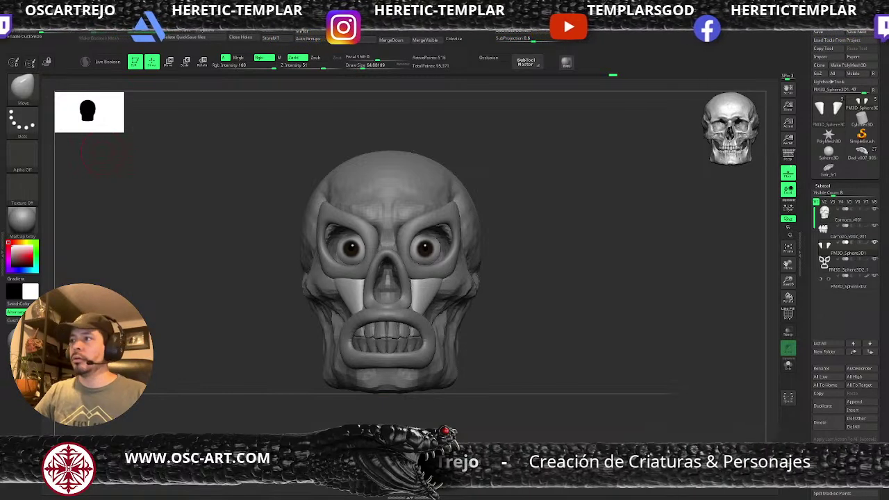
Step: Insert another mirrored pair of capsule pieces beside the nose in the cheek muscle subtool
right_click_drag(454, 297, 410, 290)
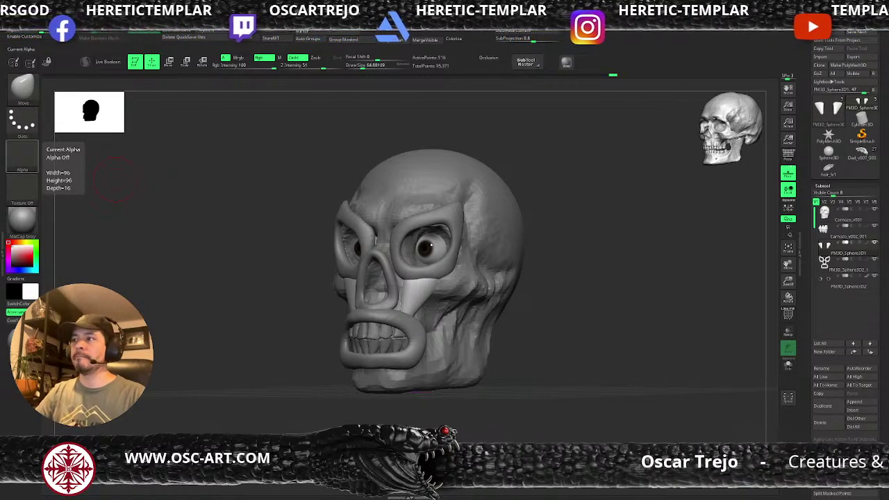
left_click_drag(288, 335, 303, 333)
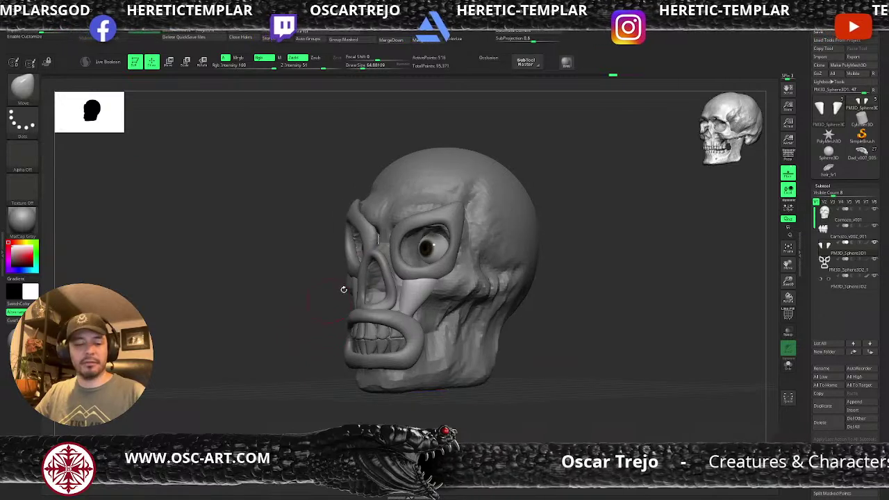
key("b")
key("i")
key("c")
mouse_move(397, 296)
left_mouse_down()
mouse_move(393, 258)
mouse_move(399, 267)
left_mouse_up()
Step: Shape the new capsule pieces with the Move brush so they run along the sides of the nose down to the mouth rim
key("b")
key("m")
key("v")
key("s")
key("s")
left_click_drag(592, 314, 417, 259)
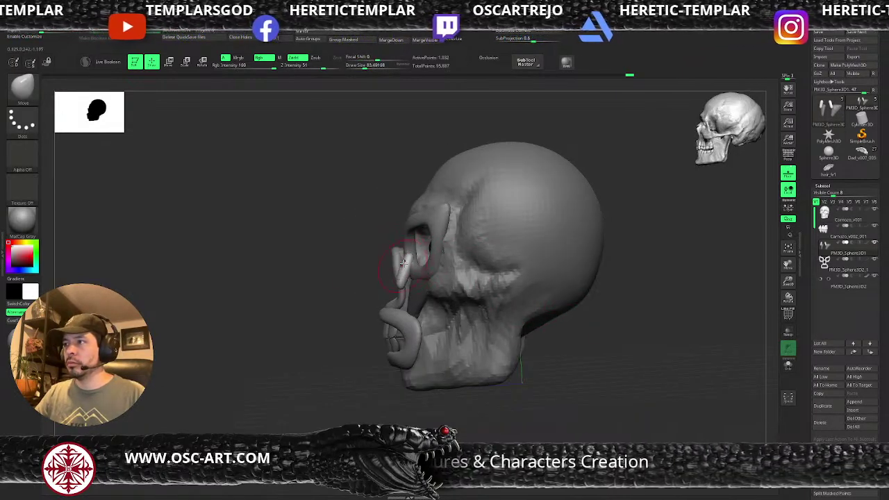
left_click_drag(355, 307, 404, 315)
left_click_drag(336, 323, 387, 314)
mouse_move(445, 300)
left_mouse_down()
mouse_move(396, 302)
mouse_move(427, 303)
left_mouse_up()
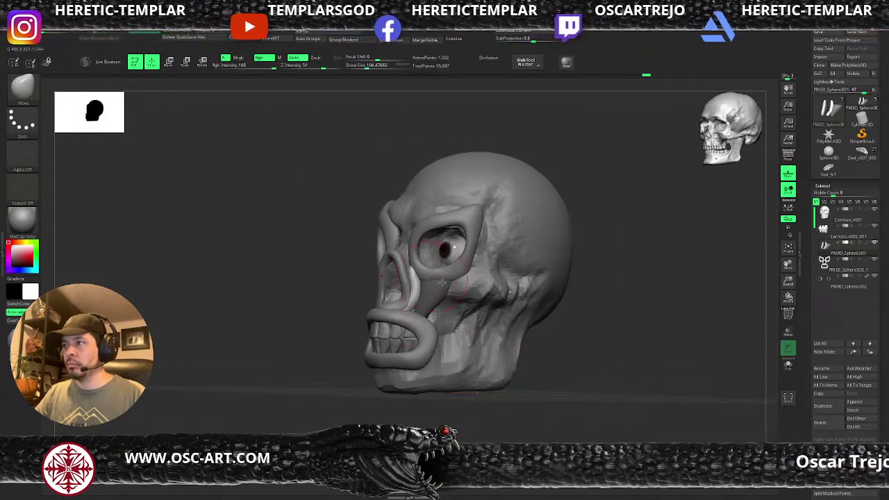
left_click_drag(543, 340, 456, 298)
left_click_drag(343, 295, 421, 312)
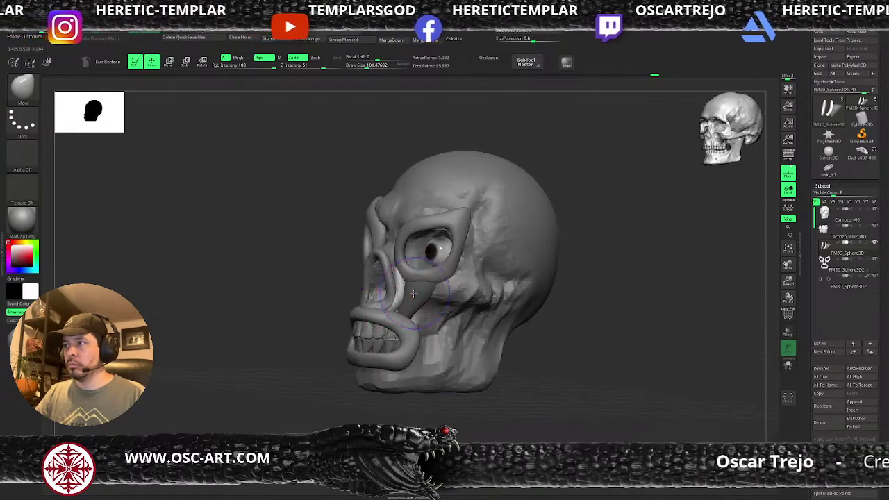
Step: Select the facial rims, then reshape the nose rim with the Move Topological brush and smooth its upper part
left_click(392, 295, "alt")
key("bracketleft")
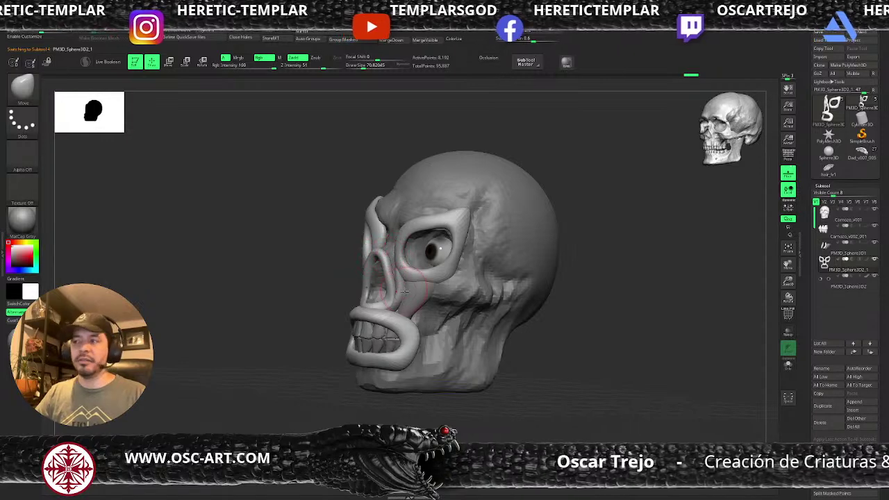
key("b")
key("m")
key("t")
key("bracketright")
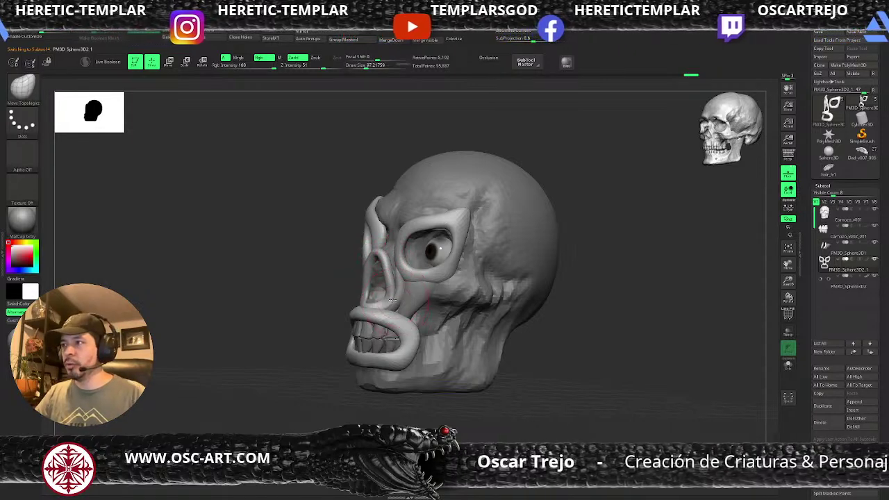
key("bracketleft")
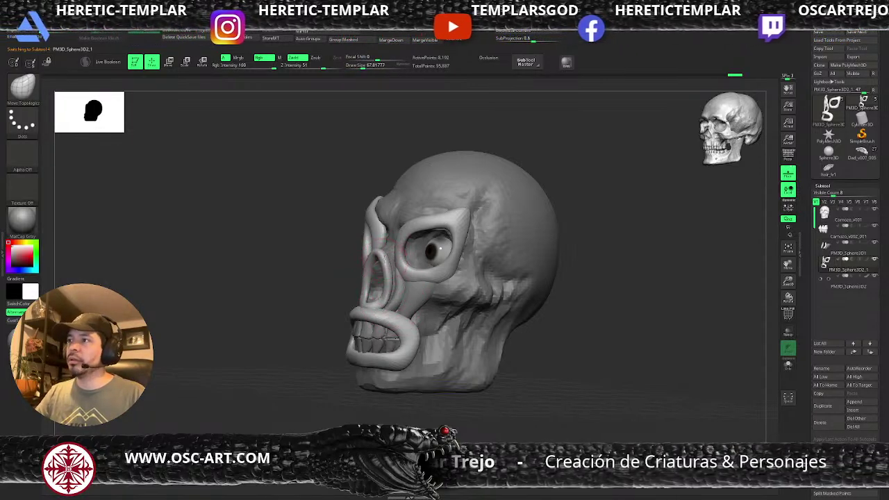
mouse_move(291, 278)
left_mouse_down("shift")
mouse_move(353, 288)
mouse_move(391, 282)
mouse_move(390, 291)
left_mouse_up("shift")
key("bracketleft")
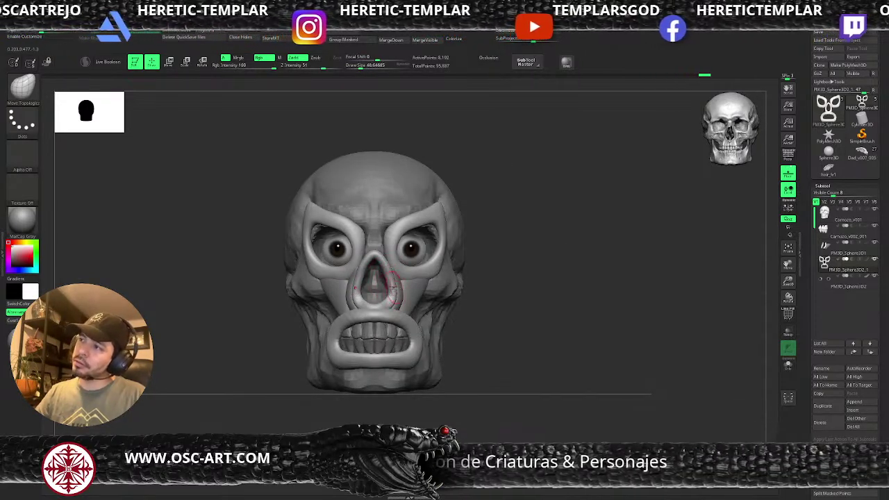
key("shift")
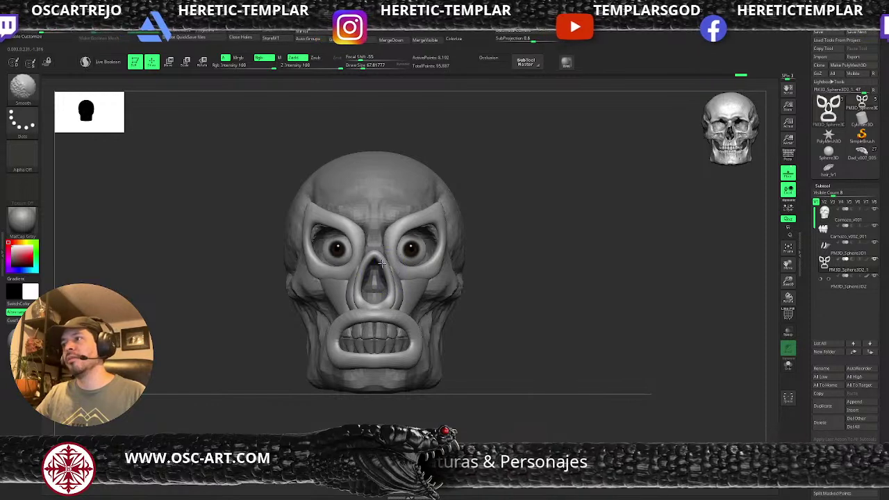
mouse_move(383, 266)
left_mouse_down("shift")
mouse_move(387, 310)
mouse_move(416, 314)
mouse_move(421, 332)
left_mouse_up("shift")
Step: Adjust the outer corners of the mouth rim with the Move Topological brush, working from front and side
key("s")
key("s")
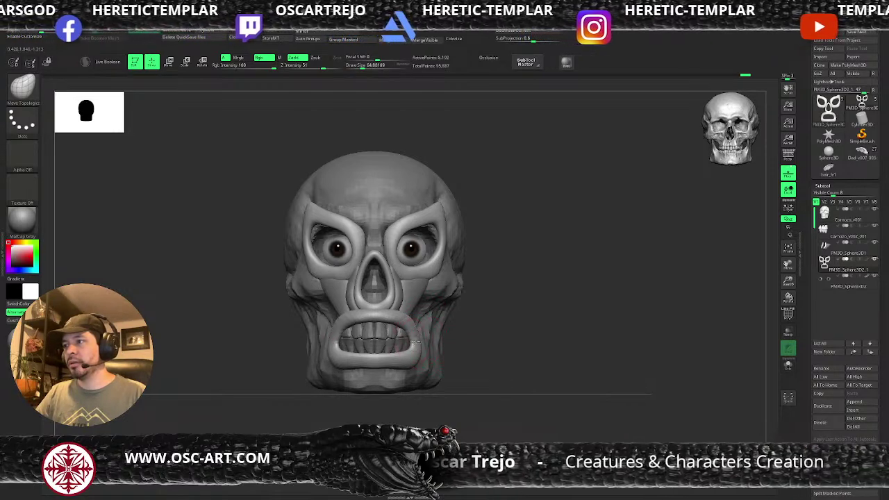
key("bracketleft")
left_click_drag(419, 339, 416, 341)
left_click_drag(590, 313, 496, 298)
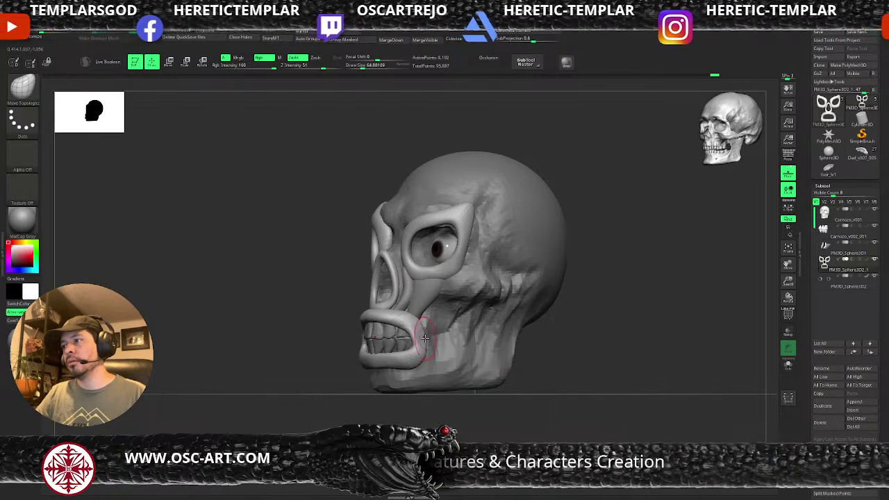
right_click_drag(464, 375, 500, 341)
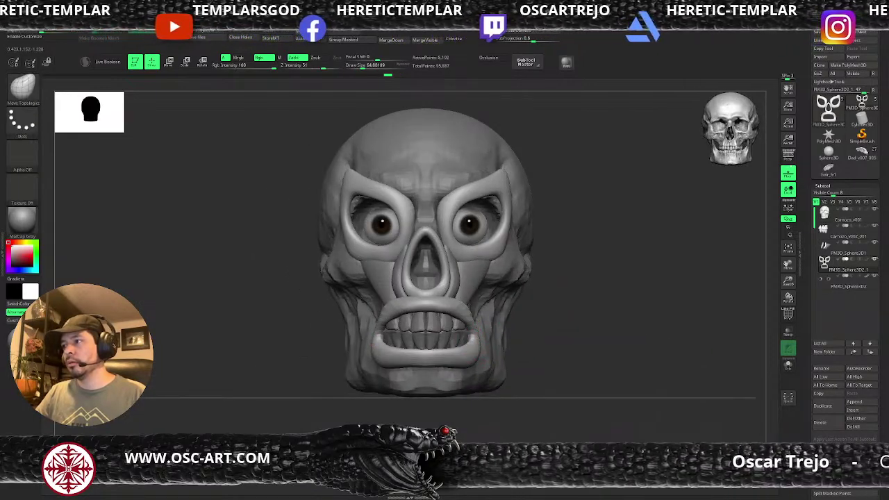
left_click(496, 341, "alt")
key("b")
key("c")
key("b")
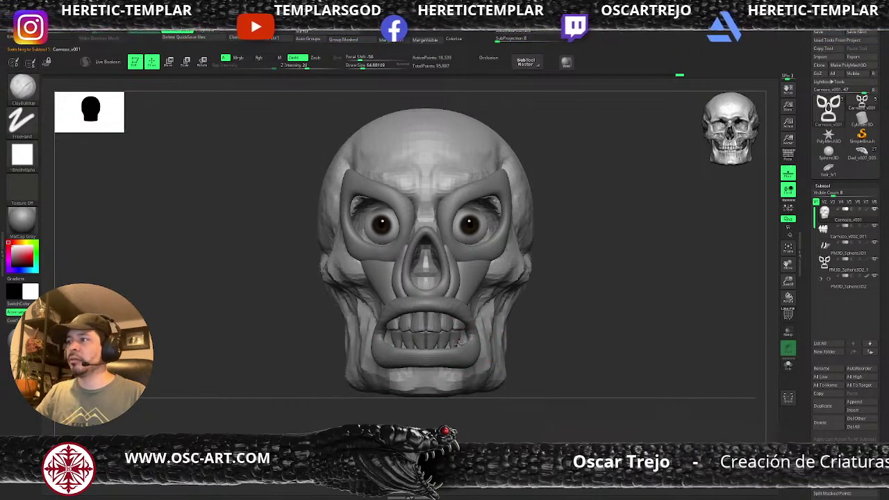
Step: Select the teeth subtool and use visibility isolation to mask the upper row, leaving the lower teeth editable
right_click_drag(582, 340, 533, 336, "shift")
right_click_drag(422, 338, 375, 347, "ctrl")
right_click_drag(374, 347, 446, 353)
left_click(455, 355, "alt")
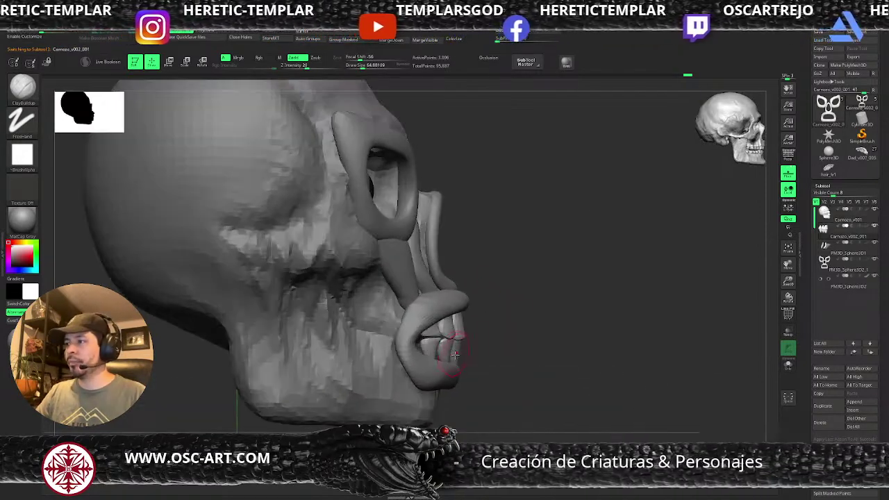
key("ctrl+shift")
key("ctrl+shift")
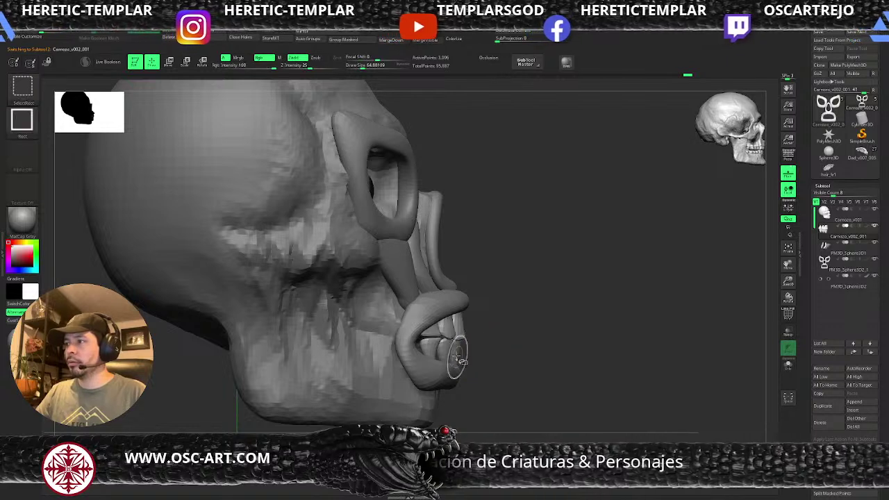
left_click(393, 398, "ctrl+shift")
left_click(506, 362, "ctrl+shift")
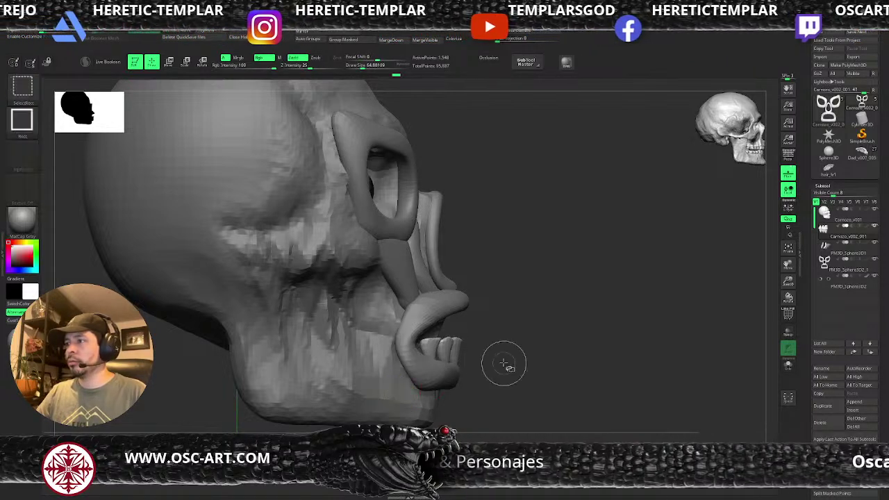
left_click(459, 358, "ctrl+shift")
left_click_drag(519, 312, 345, 424, "ctrl")
Step: Move the lower teeth row back behind the upper teeth and scale it slightly with the gizmo
key("w")
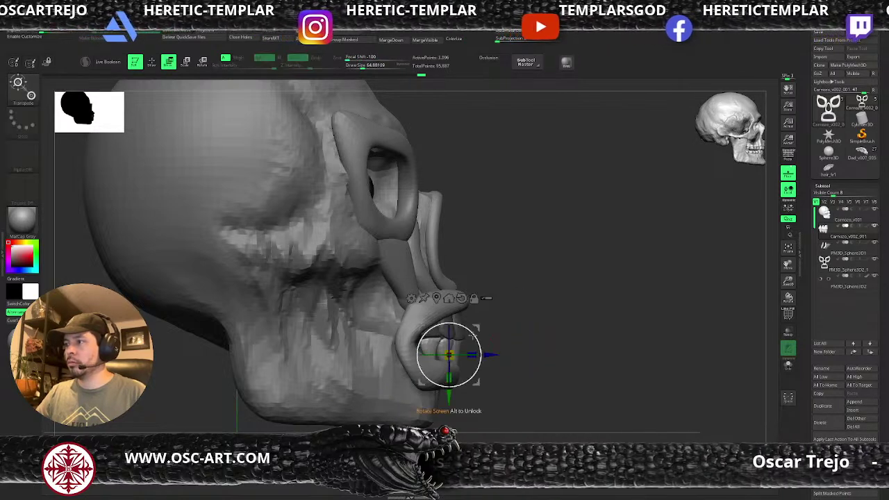
key("q")
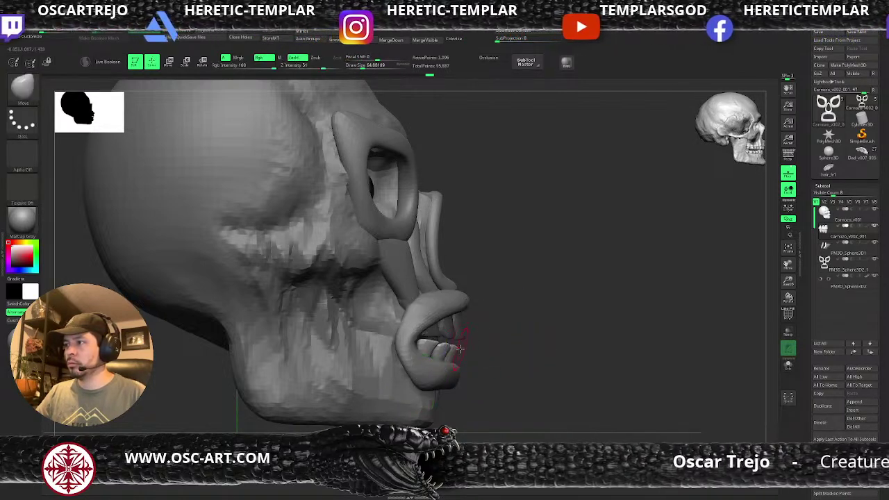
left_click_drag(498, 348, 455, 339)
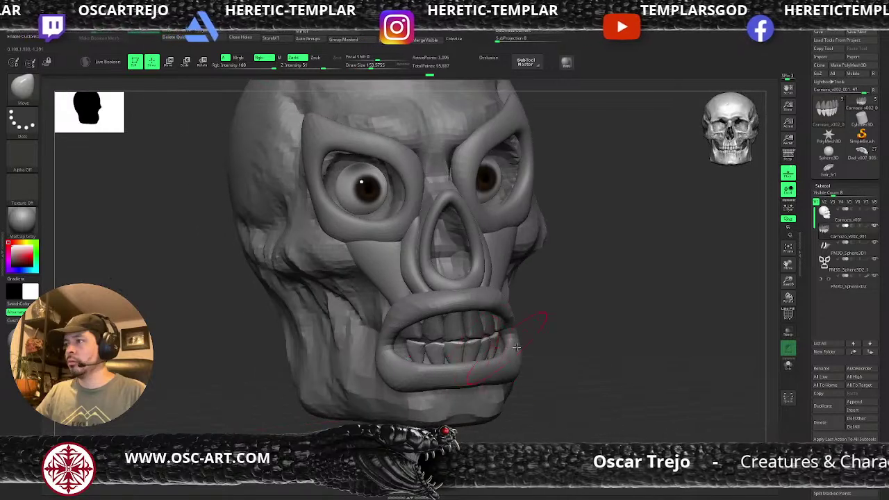
left_click_drag(570, 329, 583, 341, "alt")
left_click_drag(583, 340, 472, 329, "shift")
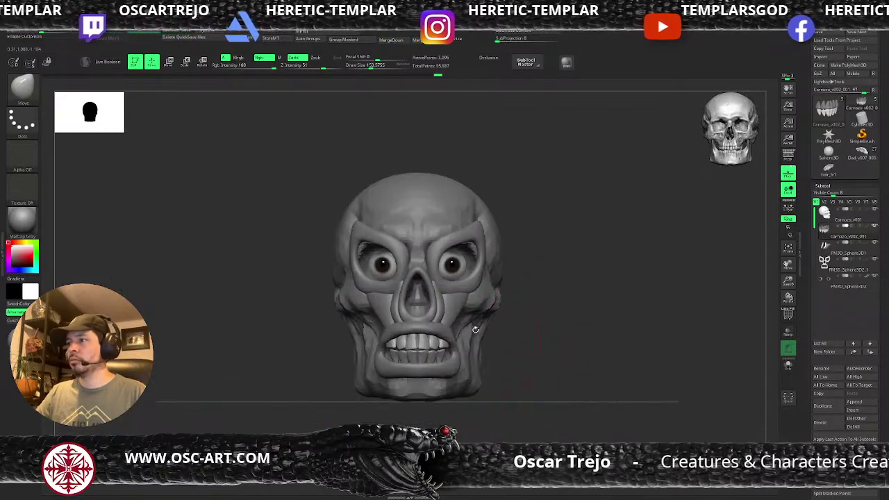
key("w")
left_click_drag(423, 355, 422, 356)
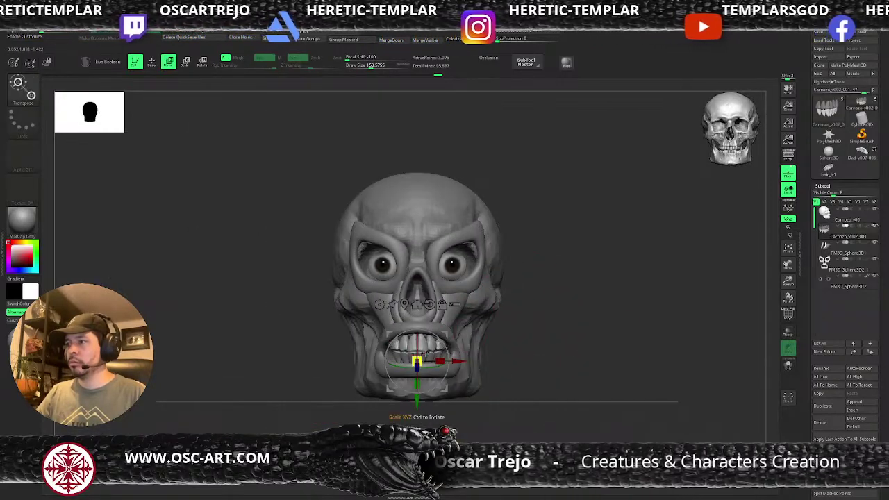
key("q")
mouse_move(533, 348)
left_mouse_down("alt")
mouse_move(493, 325)
mouse_move(502, 337)
left_mouse_up("alt")
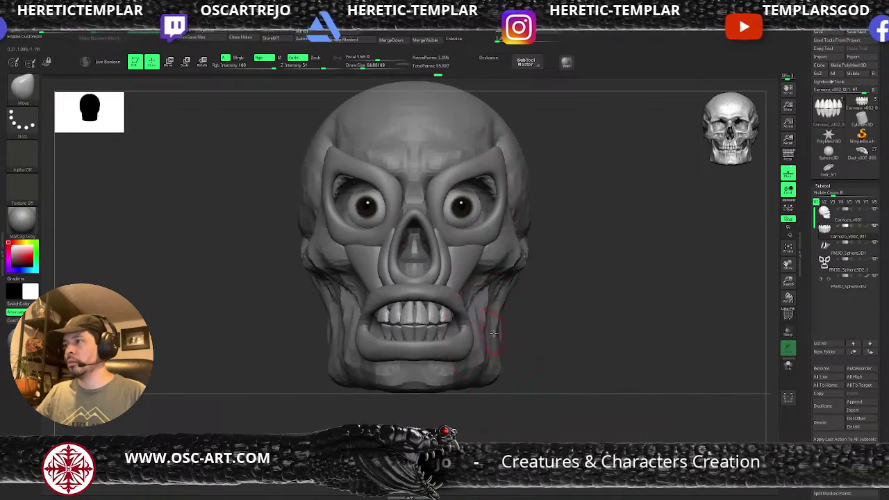
Step: Make the skull the active subtool and build up gums between the upper teeth with a small ClayBuildup brush
left_click(494, 333, "alt")
key("b")
key("c")
key("b")
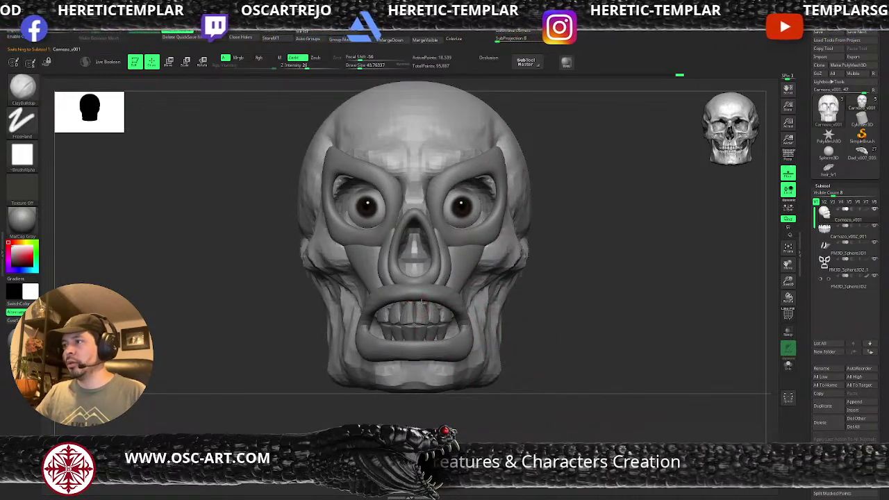
mouse_move(432, 315)
left_mouse_down()
mouse_move(447, 310)
mouse_move(415, 309)
mouse_move(444, 322)
left_mouse_up()
key("bracketleft")
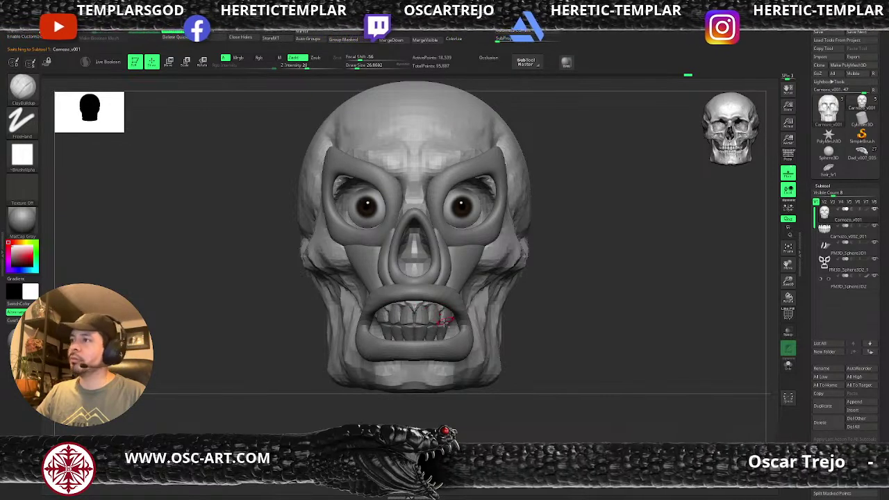
Step: Build up the gums around the lower teeth and the inner mouth corners with the ClayBuildup brush
key("s")
left_click(419, 344)
left_click_drag(473, 408, 538, 451)
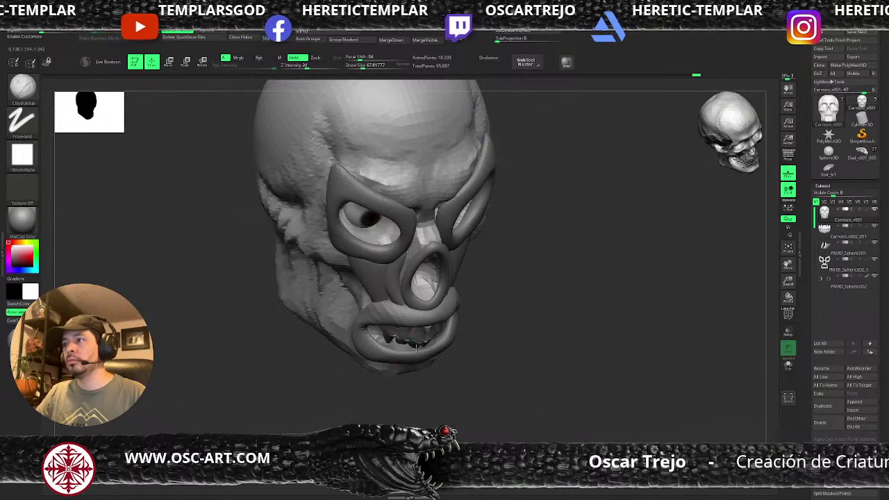
left_click_drag(486, 398, 425, 370)
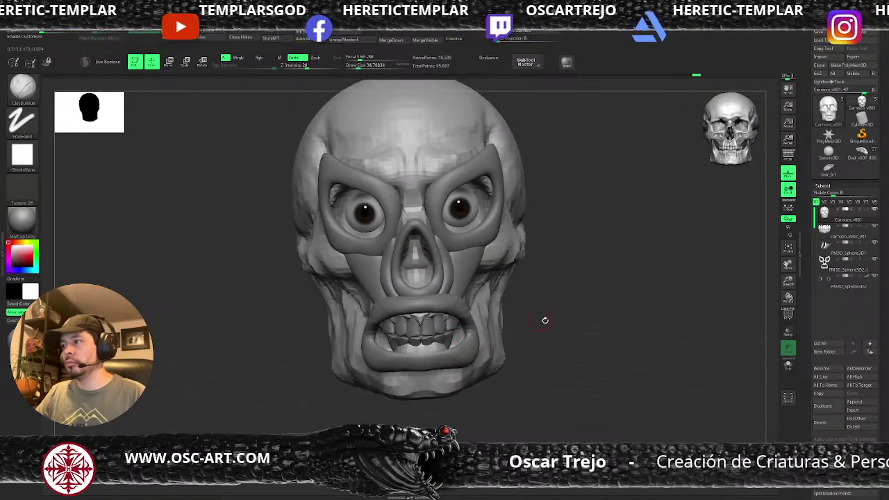
mouse_move(546, 319)
left_mouse_down()
mouse_move(404, 376)
mouse_move(436, 354)
left_mouse_up()
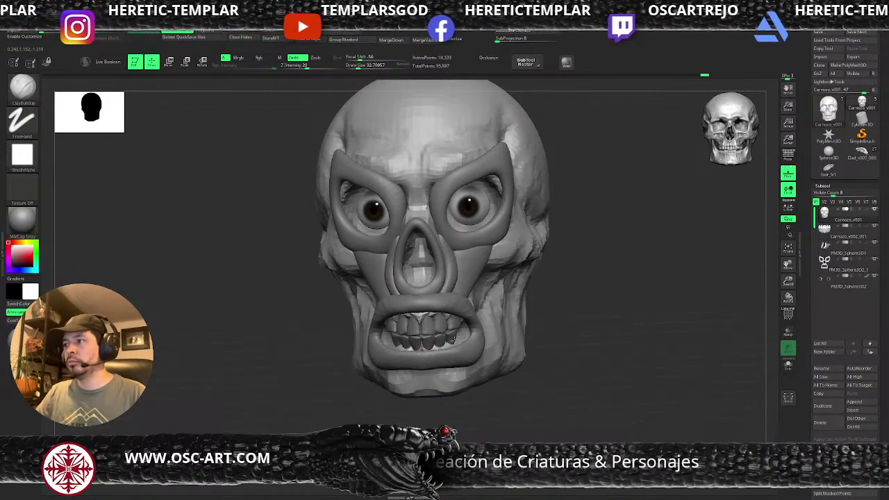
left_click_drag(457, 334, 464, 332)
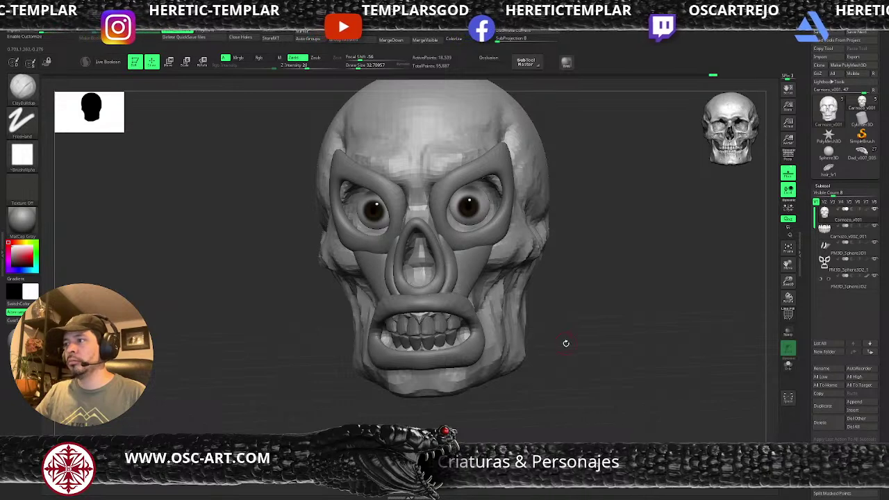
mouse_move(566, 343)
left_mouse_down("alt")
mouse_move(543, 306)
mouse_move(486, 301)
mouse_move(515, 373)
mouse_move(511, 348)
mouse_move(481, 355)
left_mouse_up("alt")
left_click(428, 359, "alt")
mouse_move(324, 415)
left_mouse_down()
mouse_move(309, 415)
mouse_move(363, 405)
mouse_move(311, 407)
mouse_move(333, 406)
left_mouse_up()
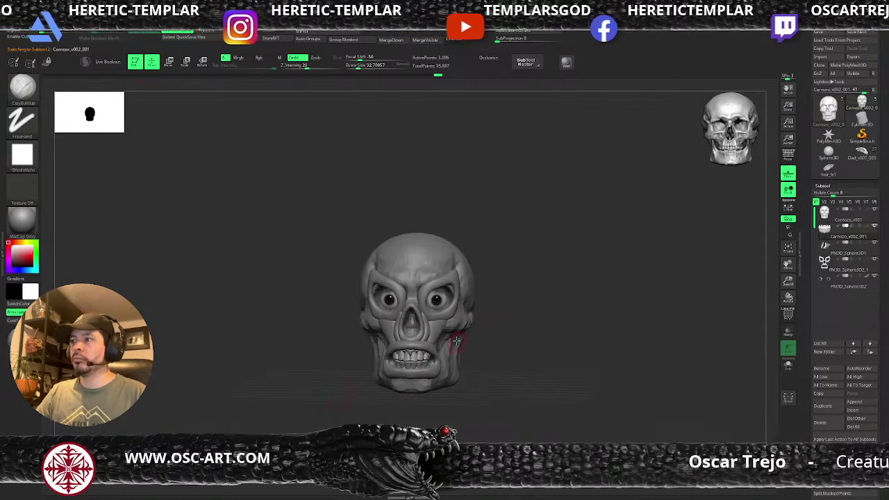
left_click(456, 340, "alt")
left_click_drag(473, 329, 486, 344, "alt")
key("b")
key("m")
key("v")
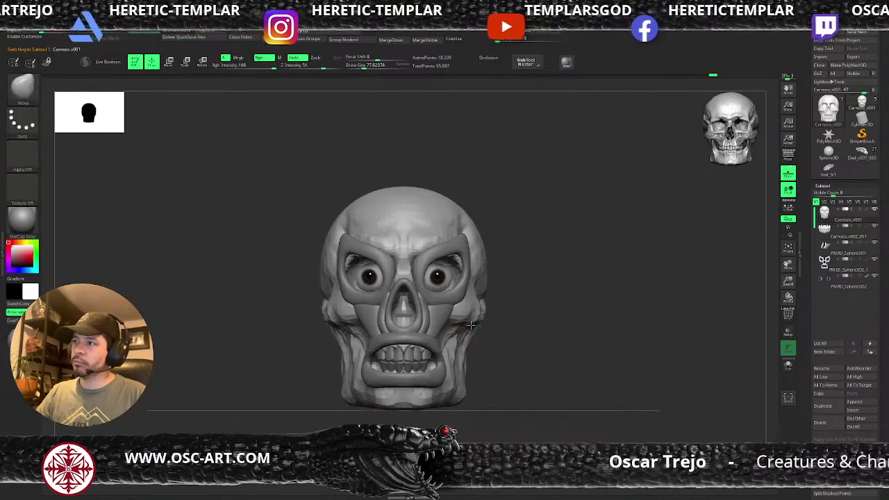
scroll(506, 317, "down", 3)
left_click_drag(521, 248, 520, 284, "alt")
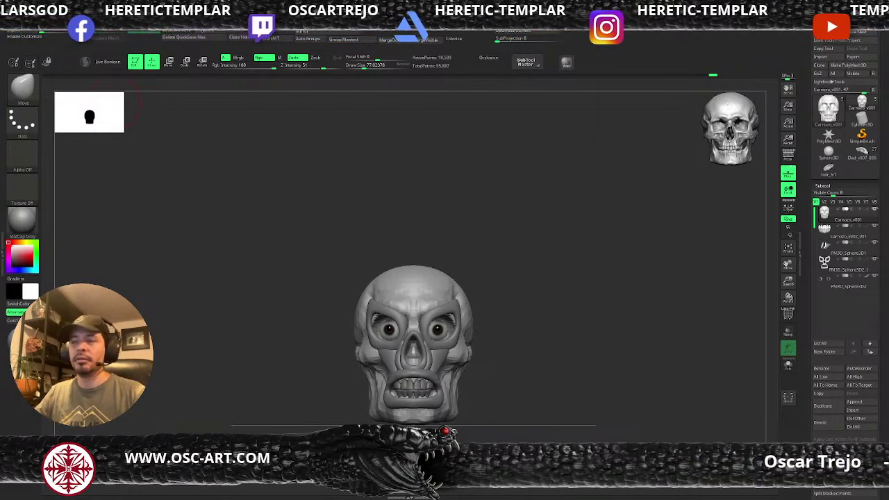
Step: Make the facial rims the active subtool and sculpt and smooth the outer eye-socket rim with a small Standard brush
left_click_drag(525, 314, 506, 304)
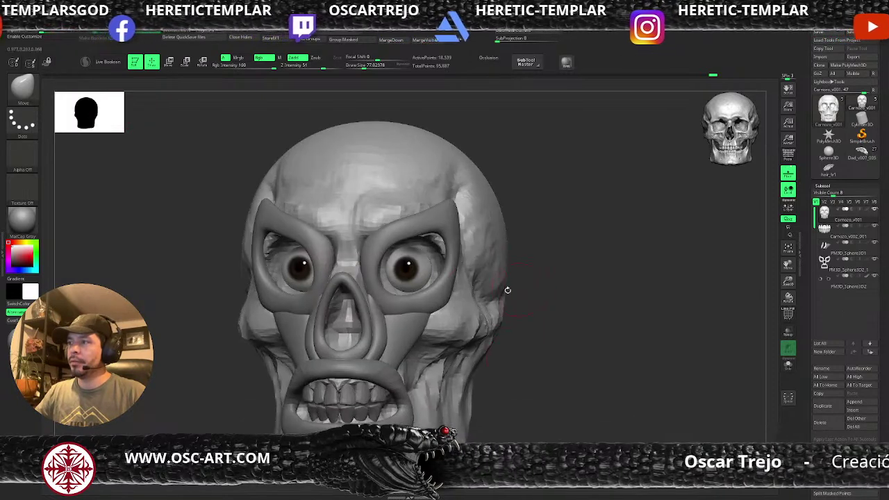
left_click(442, 297, "alt")
key("b")
key("m")
key("t")
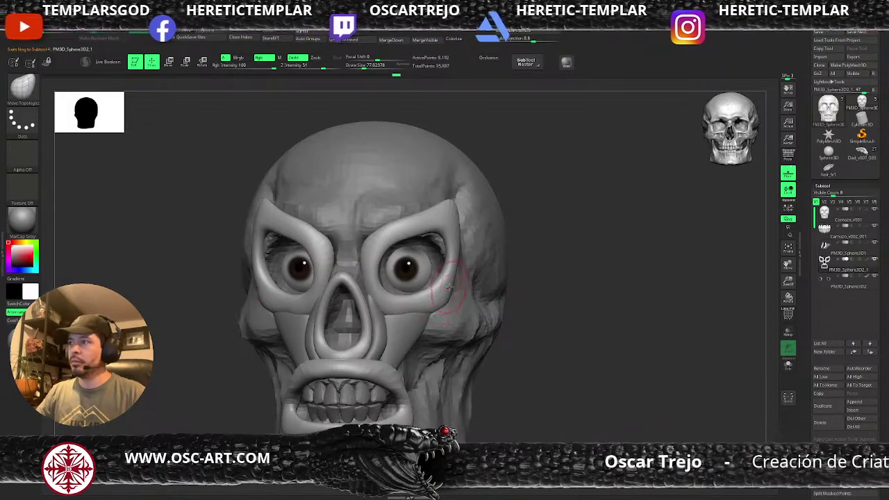
left_click_drag(589, 277, 495, 275)
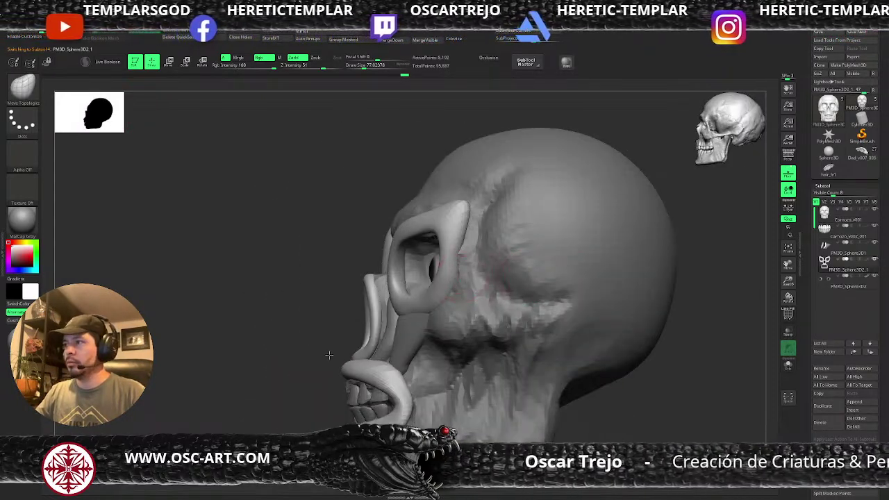
left_click_drag(329, 356, 378, 347)
key("b")
key("s")
key("t")
key("[")
mouse_move(467, 223)
left_mouse_down()
mouse_move(452, 296)
mouse_move(434, 312)
mouse_move(387, 307)
left_mouse_up()
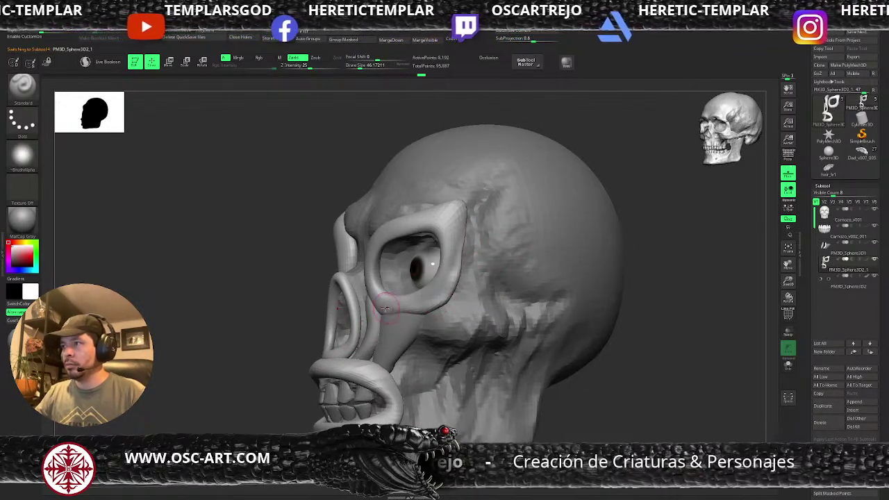
left_click_drag(456, 276, 461, 205, "shift")
Step: Pull the lower corners of the mouth rim inward and upward with the Move Topological brush
key("b")
key("m")
key("v")
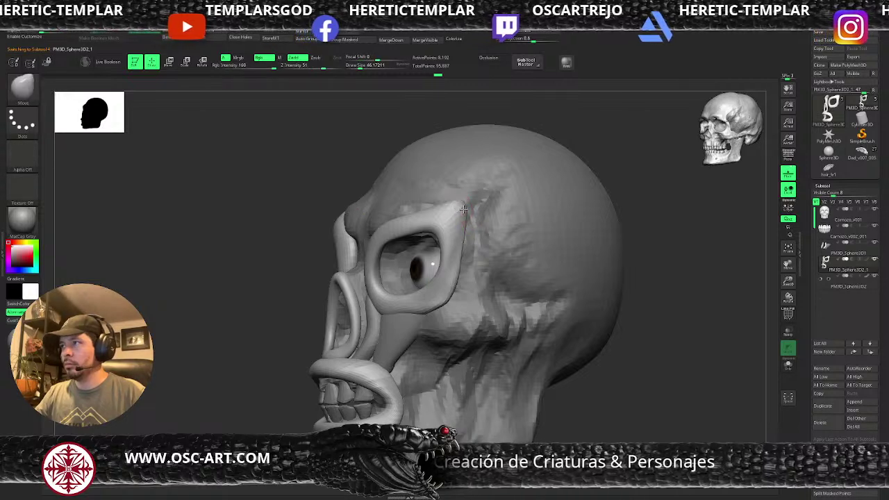
key("bracketright")
key("bracketright")
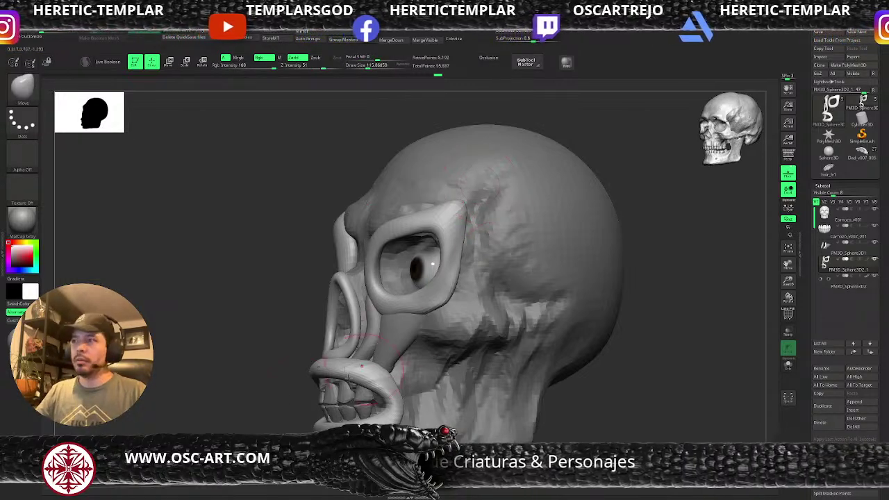
left_click_drag(252, 420, 271, 365, "alt")
left_click_drag(510, 347, 439, 366, "shift")
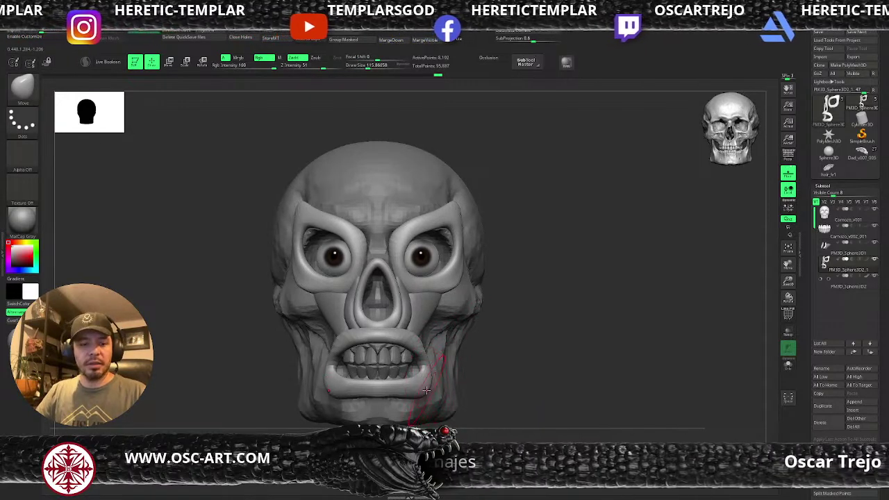
key("b")
key("m")
key("t")
key("s")
mouse_move(428, 386)
left_mouse_down()
mouse_move(402, 395)
mouse_move(427, 378)
mouse_move(414, 376)
left_mouse_up()
Step: Adjust the thickness of the mouth rim's corners with a large Inflat brush
key("s")
key("b")
key("i")
key("n")
key("s")
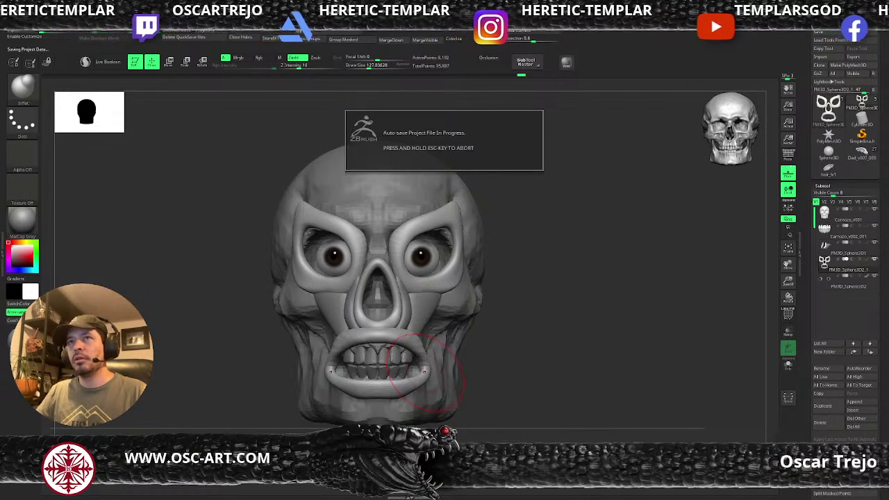
left_click_drag(430, 367, 427, 376, "alt")
left_click_drag(565, 345, 552, 304, "alt")
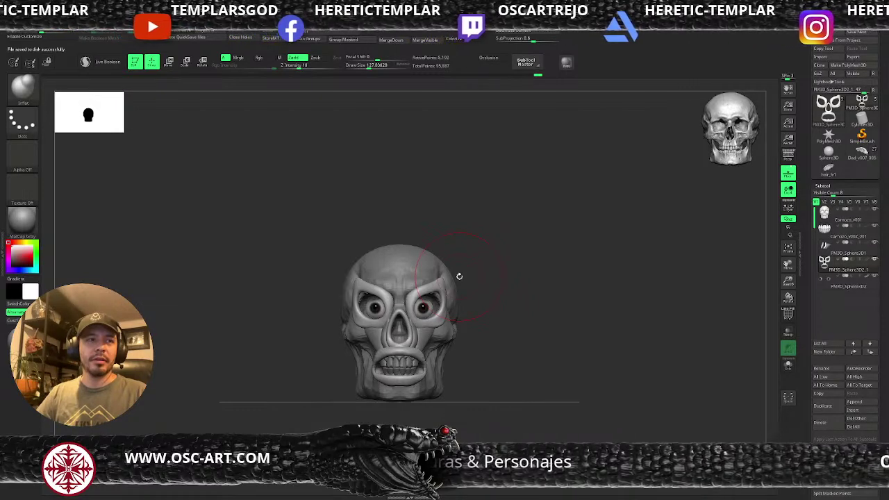
mouse_move(505, 316)
left_mouse_down("alt")
mouse_move(490, 268)
mouse_move(492, 350)
left_mouse_up("alt")
Step: Reshape the lower outer edges of the eye-socket rims with the Move Topological brush, reducing its draw size to about 71
key("b")
key("m")
key("t")
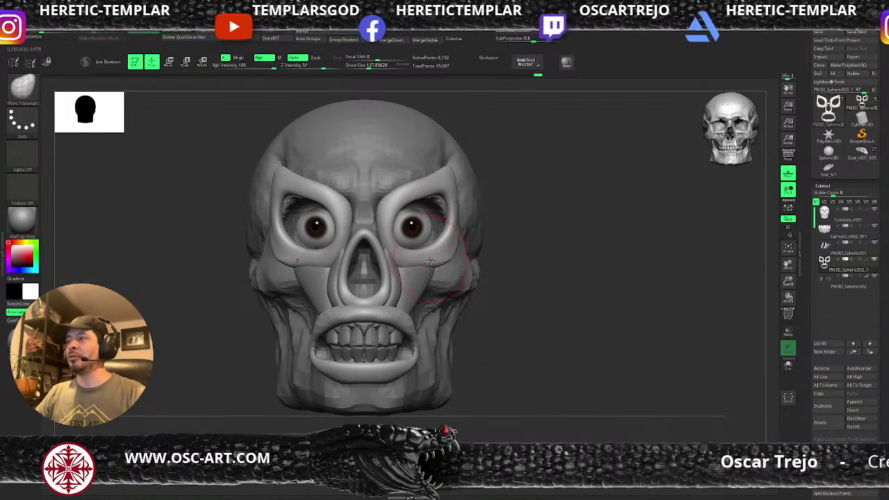
key("s")
left_click_drag(446, 267, 448, 258)
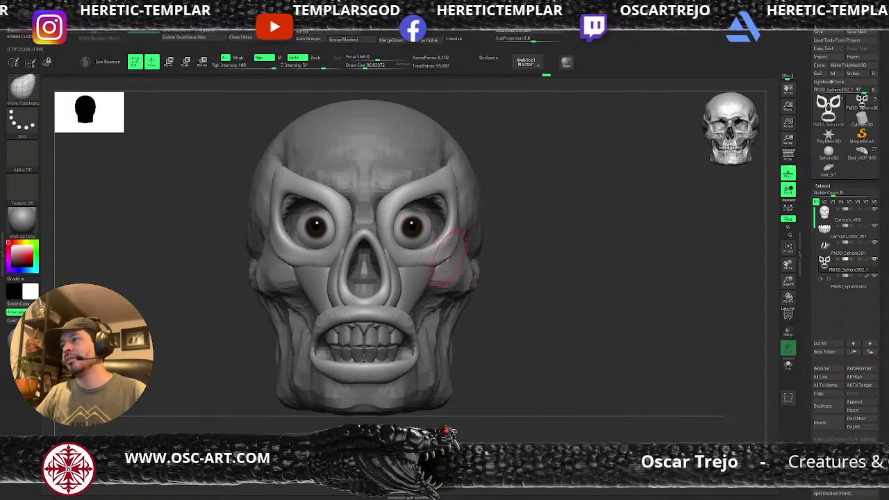
key("s")
left_click(446, 261)
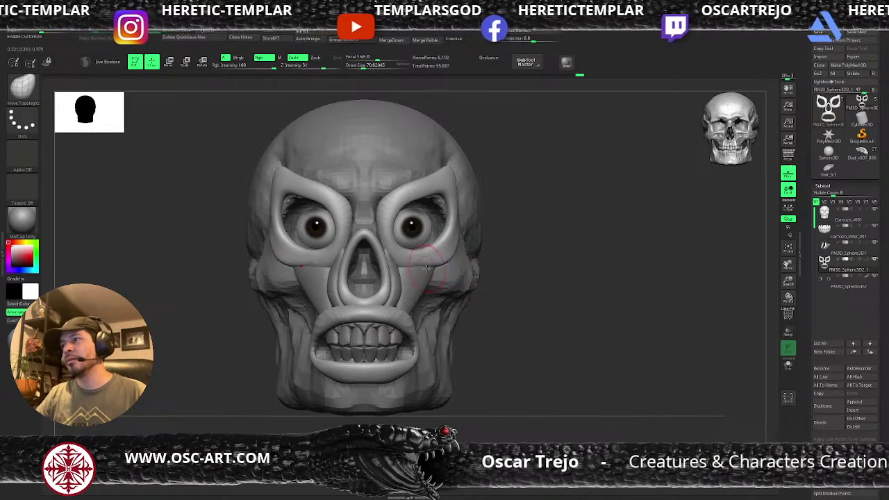
key("s")
left_click(430, 269)
left_click_drag(428, 270, 436, 267)
Step: Adjust the inner brow side of the eye-socket rims in side view with the Move Topological brush
left_click_drag(528, 275, 432, 285)
key("s")
left_click(431, 282)
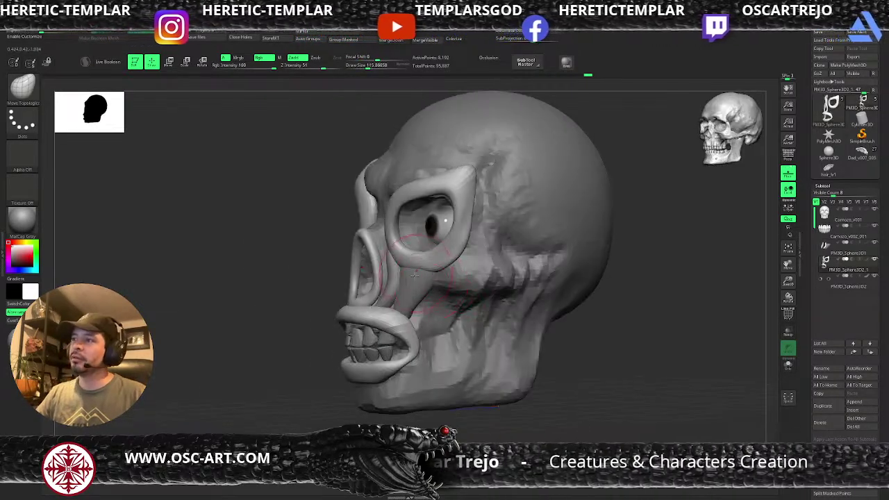
left_click_drag(278, 346, 299, 318)
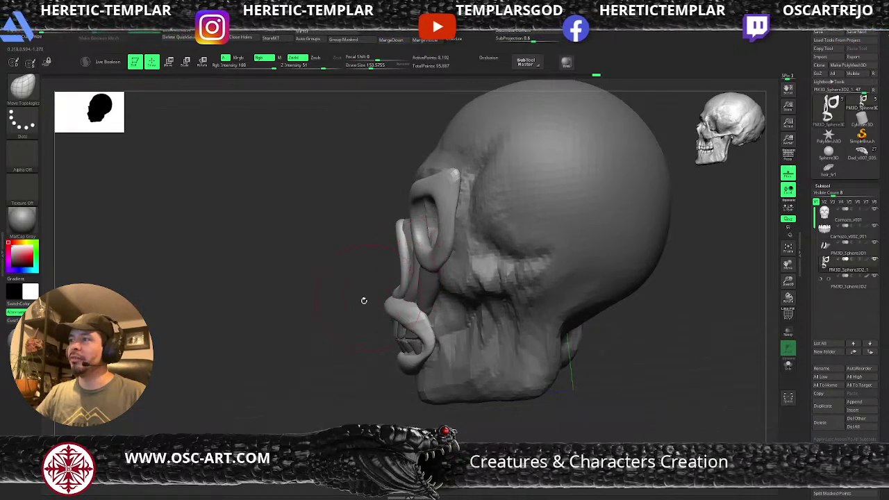
mouse_move(363, 300)
left_mouse_down("alt")
mouse_move(306, 299)
mouse_move(305, 286)
mouse_move(306, 323)
mouse_move(375, 313)
left_mouse_up("alt")
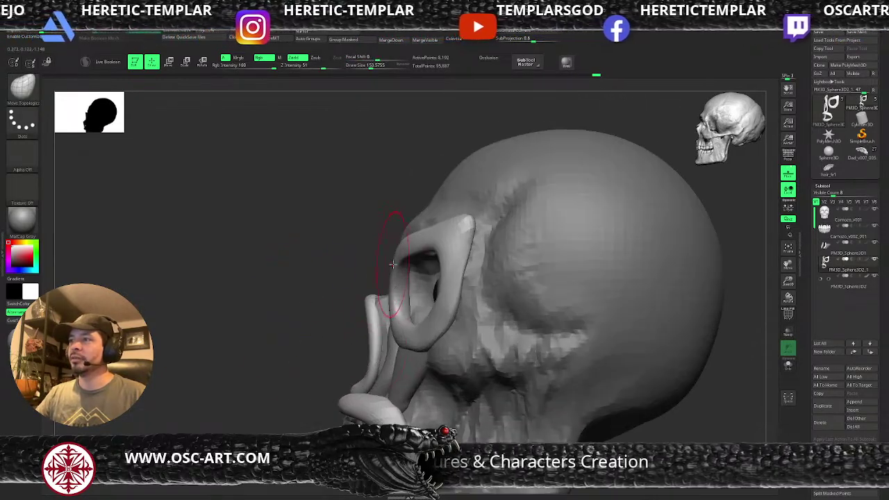
key("s")
left_click(396, 257)
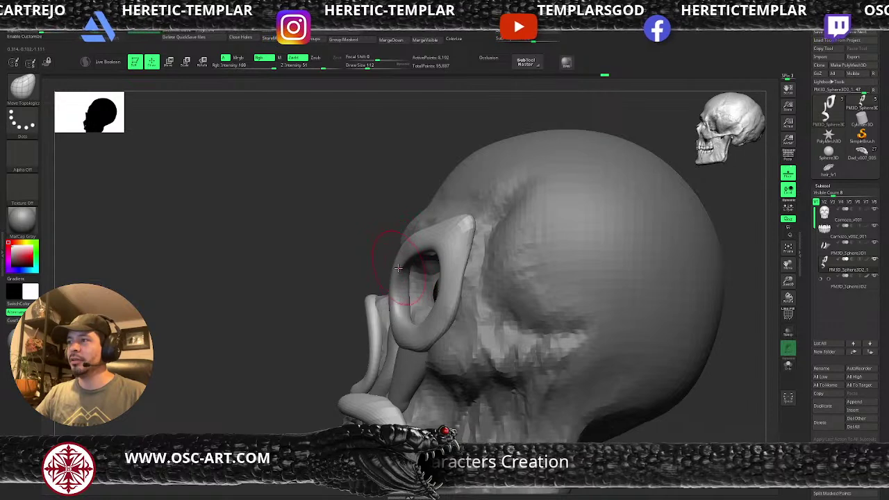
mouse_move(398, 268)
left_mouse_down()
mouse_move(400, 277)
mouse_move(414, 245)
left_mouse_up()
mouse_move(379, 280)
left_mouse_down("alt")
mouse_move(327, 274)
mouse_move(403, 273)
mouse_move(398, 248)
left_mouse_up("alt")
key("s")
mouse_move(400, 249)
left_mouse_down()
mouse_move(406, 241)
mouse_move(389, 254)
left_mouse_up()
key("s")
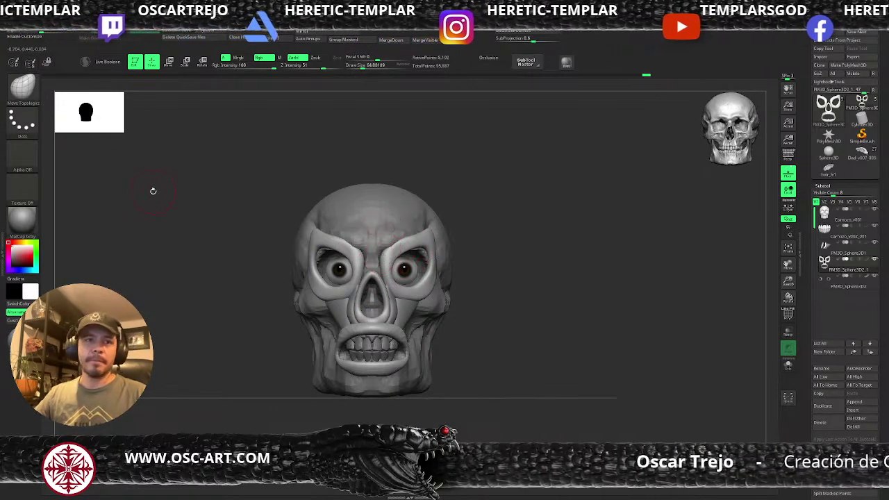
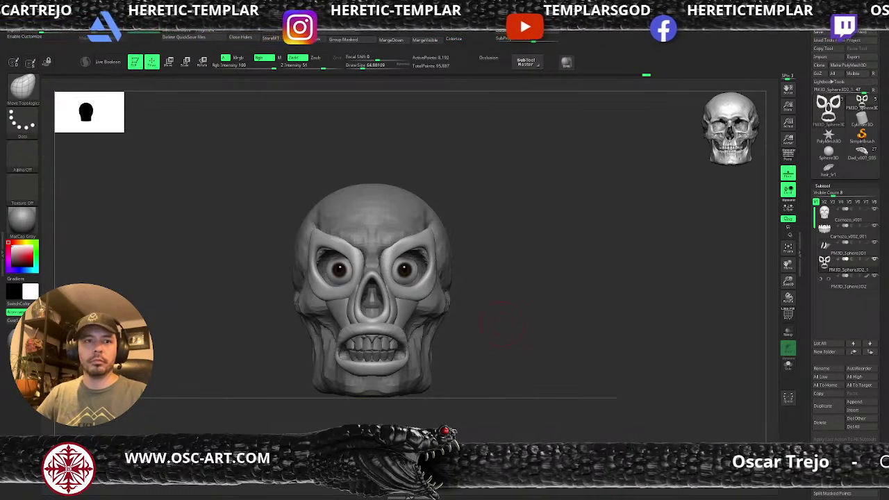
Step: Make the cheek muscles the active subtool and insert a mirrored capsule on the cheeks with the IMM Primitives brush
left_click_drag(471, 327, 463, 322)
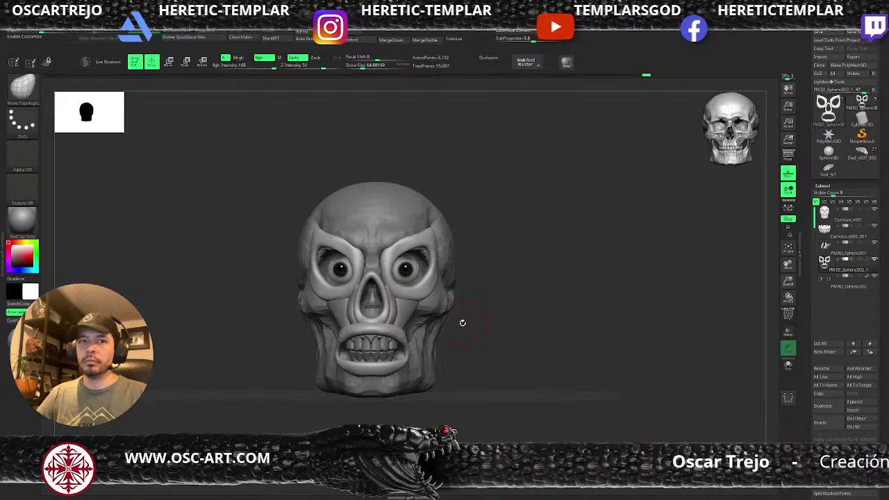
left_click(409, 318, "alt")
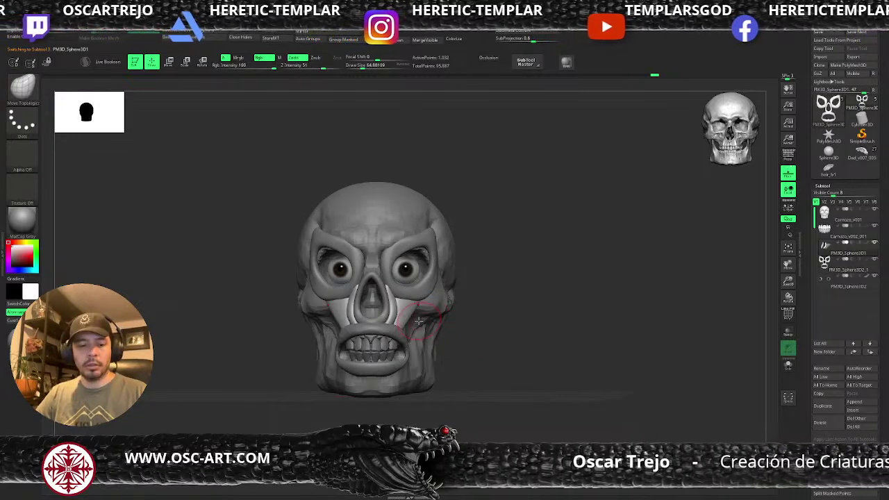
left_click(414, 317, "alt")
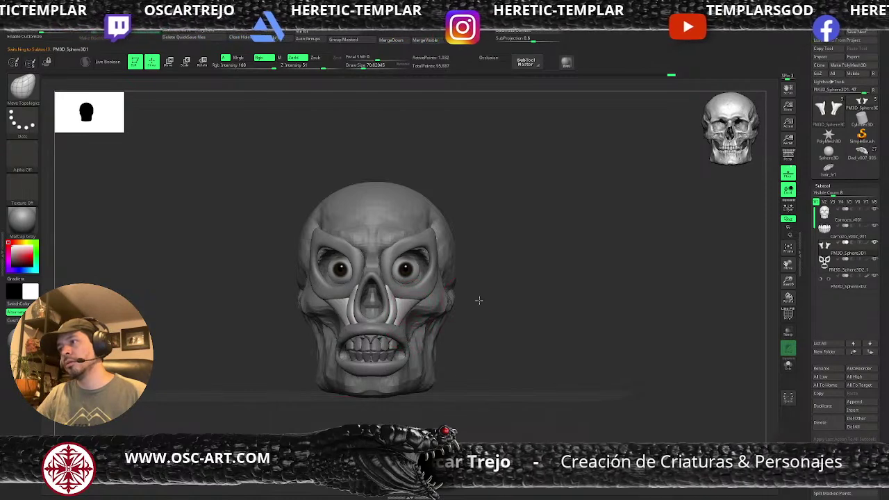
left_click_drag(476, 302, 427, 301)
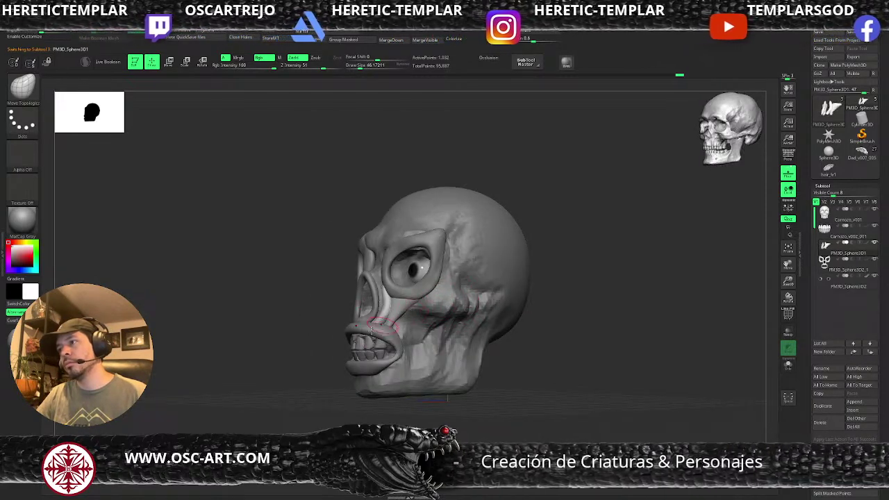
right_click_drag(375, 329, 462, 341, "shift")
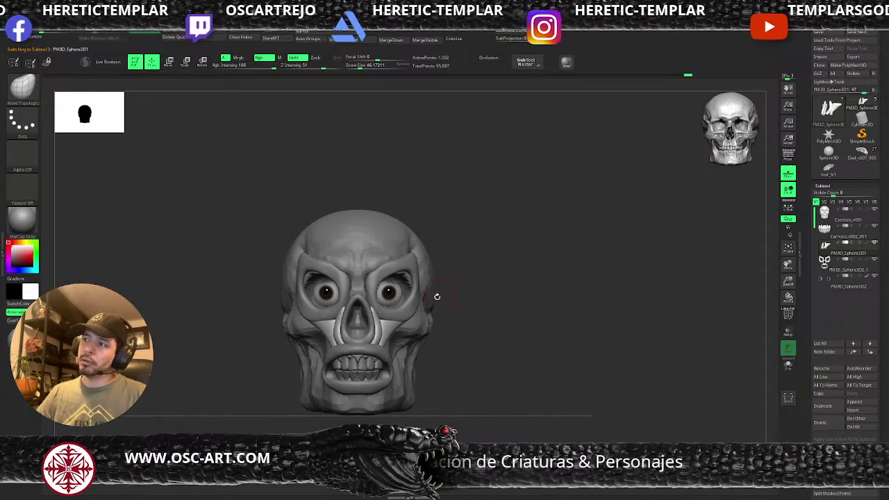
key("b")
key("i")
key("p")
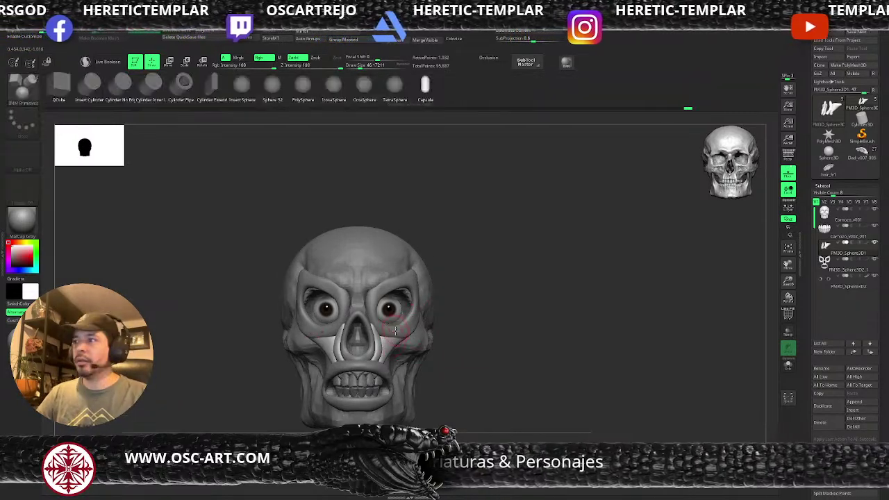
left_click_drag(406, 351, 411, 355)
Step: Stretch the new capsules with the Move brush from the cheekbones to the mouth corners, fitting them against the face
key("b")
key("m")
key("v")
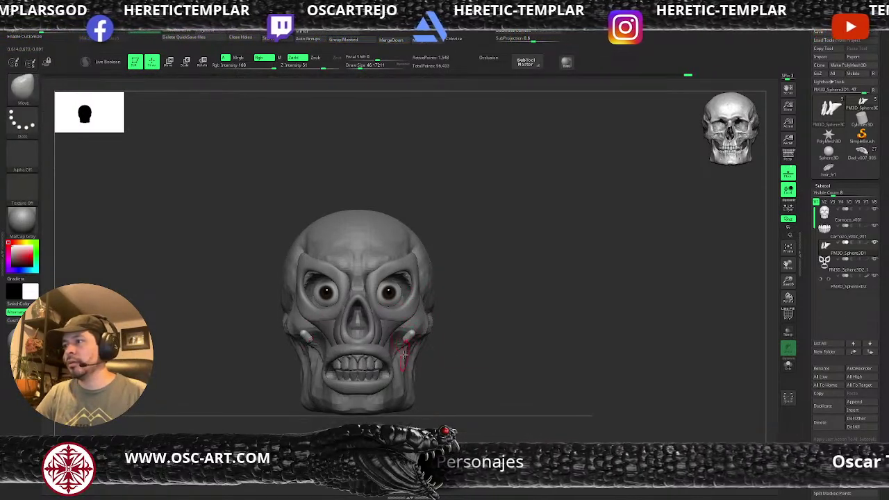
right_click_drag(476, 346, 427, 342)
left_click_drag(399, 345, 384, 354)
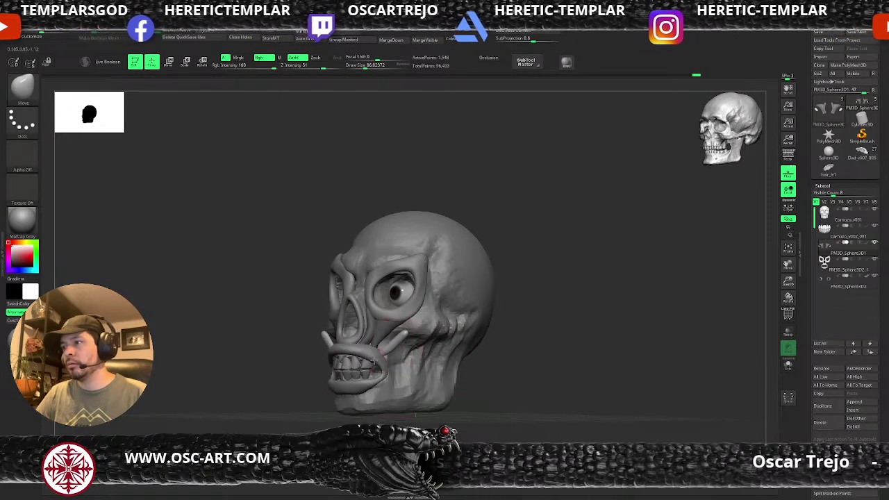
right_click_drag(571, 339, 490, 336)
left_click_drag(393, 334, 408, 326)
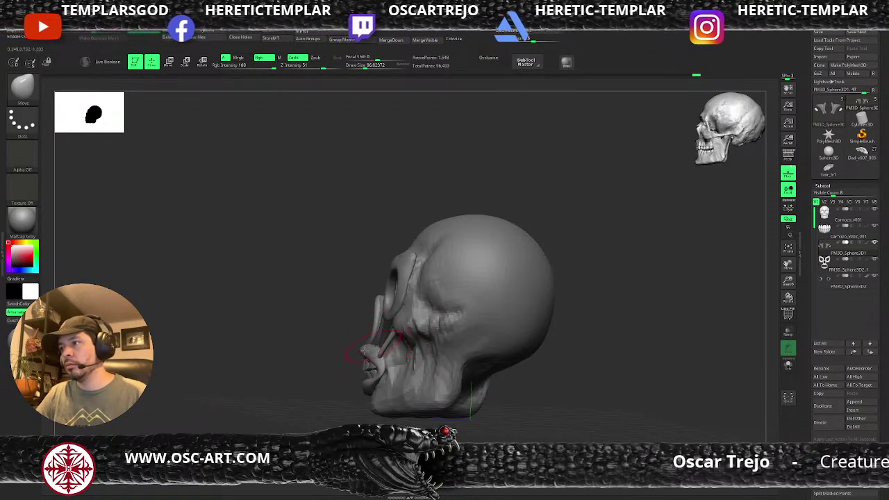
right_click_drag(364, 351, 428, 350)
left_click_drag(371, 345, 359, 352)
right_click_drag(438, 341, 486, 341)
Step: Extend the upper ends of the capsule muscles outward onto the cheekbones with the Move brush, varying its draw size
key("s")
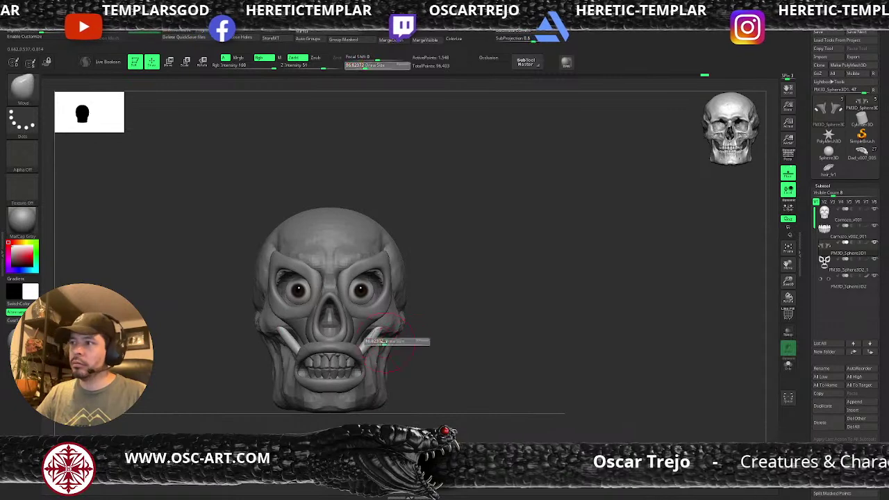
left_click_drag(383, 341, 375, 331)
key("s")
key("s")
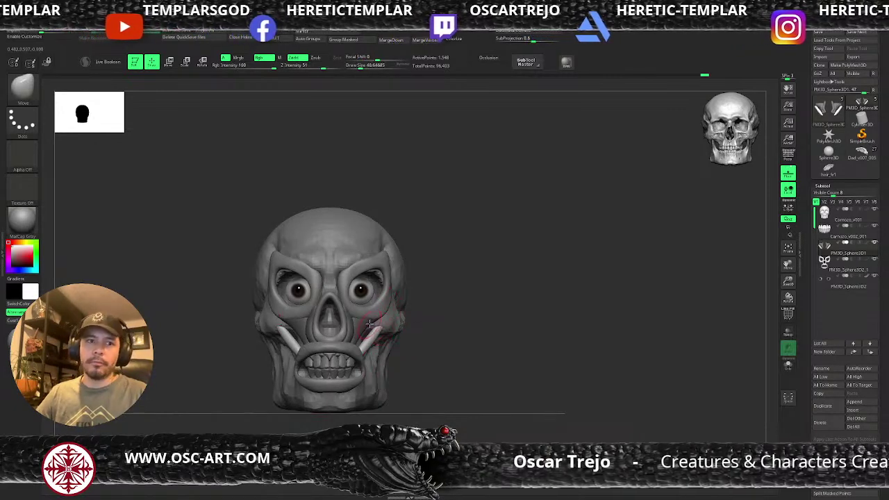
key("s")
mouse_move(293, 330)
left_mouse_down()
mouse_move(302, 330)
mouse_move(281, 316)
mouse_move(293, 343)
left_mouse_up()
key("s")
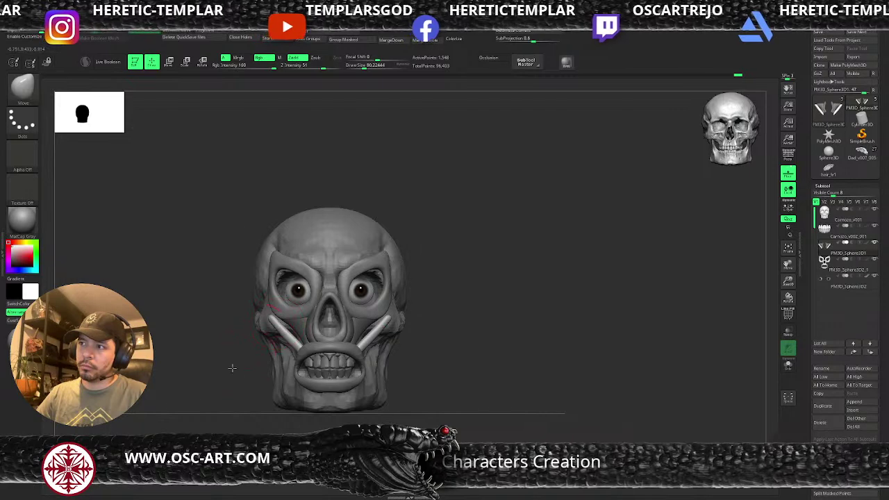
Step: Shape and smooth the upper ends of the capsule muscles where they meet the cheekbones
left_click_drag(231, 368, 263, 327)
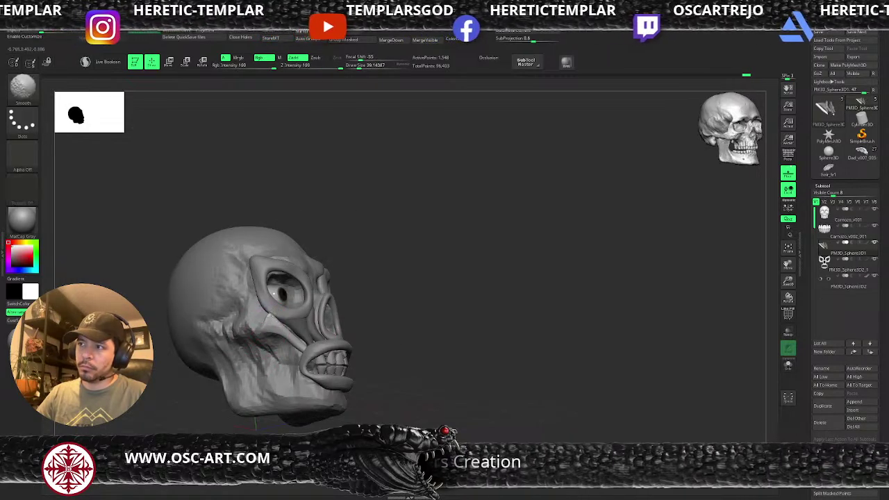
right_click_drag(291, 308, 277, 313)
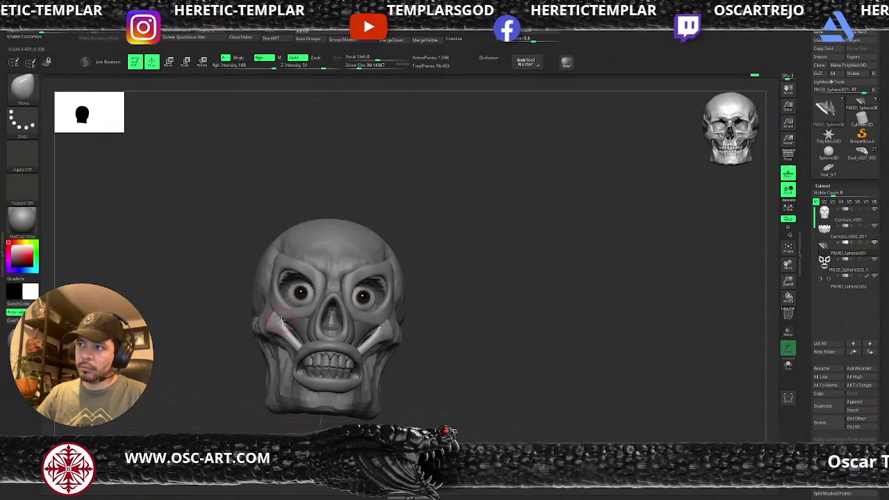
left_click_drag(282, 320, 276, 315, "shift")
left_click_drag(486, 316, 444, 336)
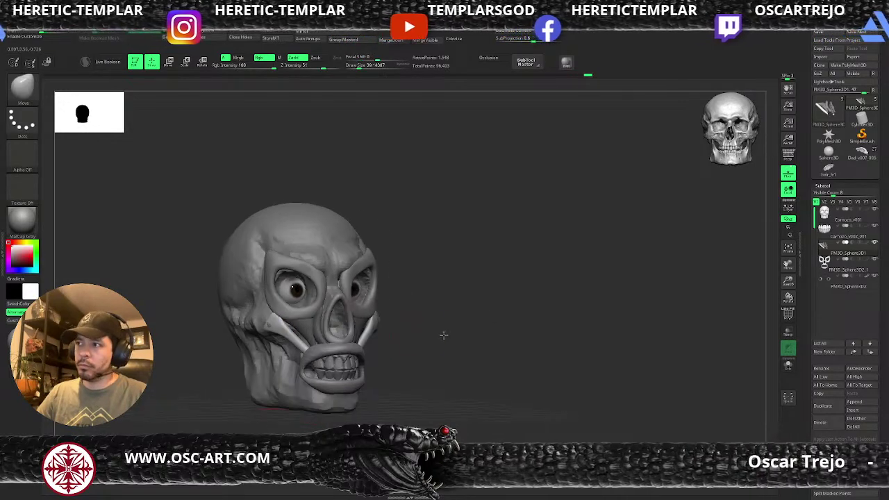
Step: Duplicate the capsule muscle pair with the gizmo and move the copy down beside the mouth
left_click_drag(373, 318, 460, 315)
key("w")
left_click(408, 242)
left_click_drag(423, 271, 422, 279)
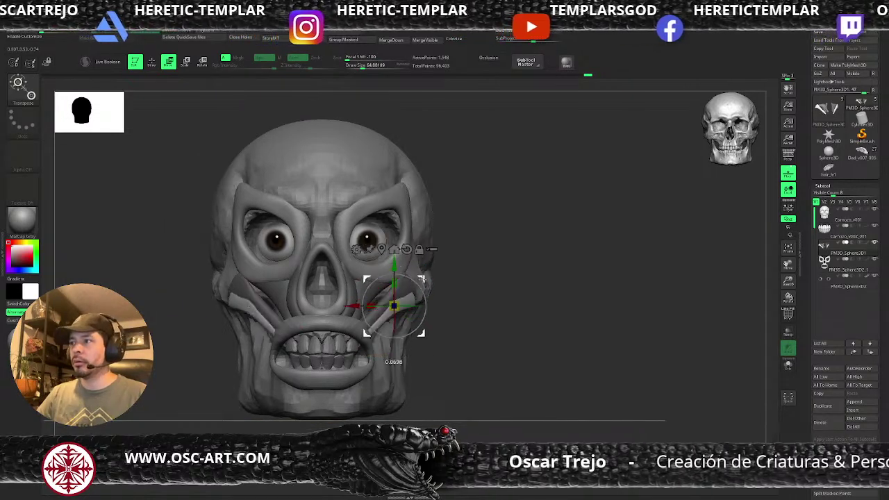
left_click_drag(393, 306, 395, 325)
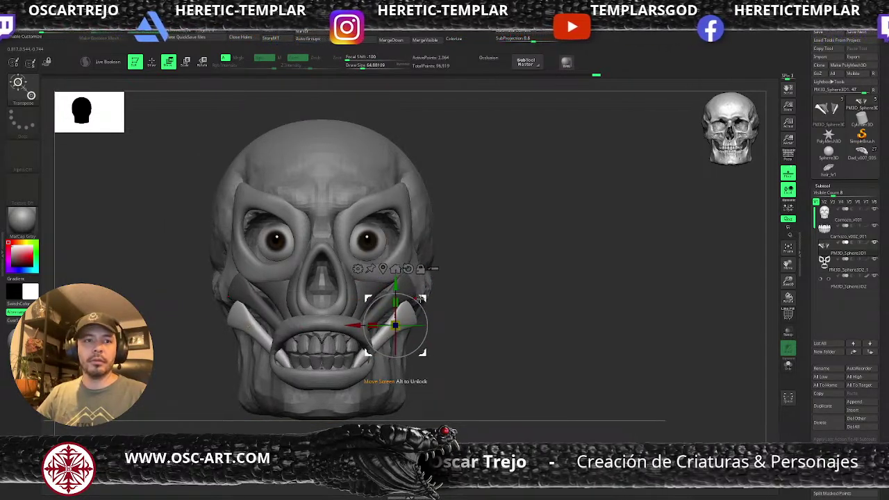
Step: Push the copied muscle pair back against the face with the gizmo, then fit it to the mouth corners with the Move brush and smooth it
left_click_drag(173, 437, 302, 398, "alt")
left_click_drag(253, 425, 264, 411)
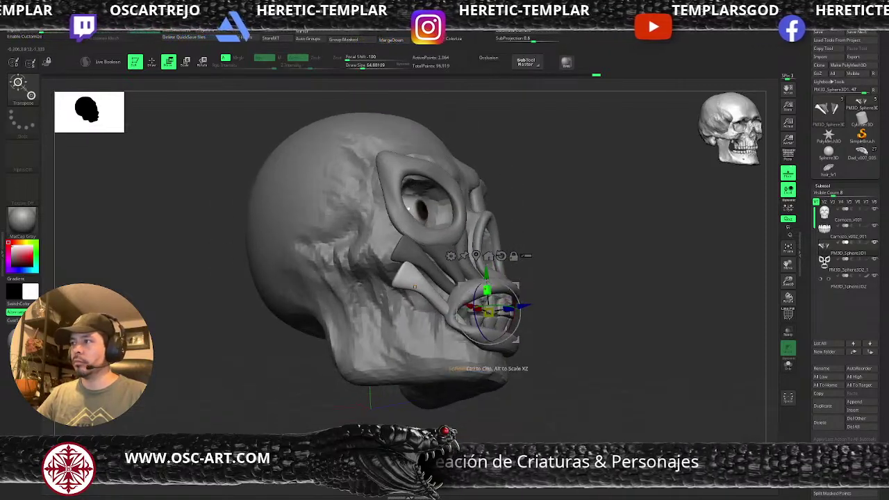
left_click_drag(514, 285, 482, 285)
key("q")
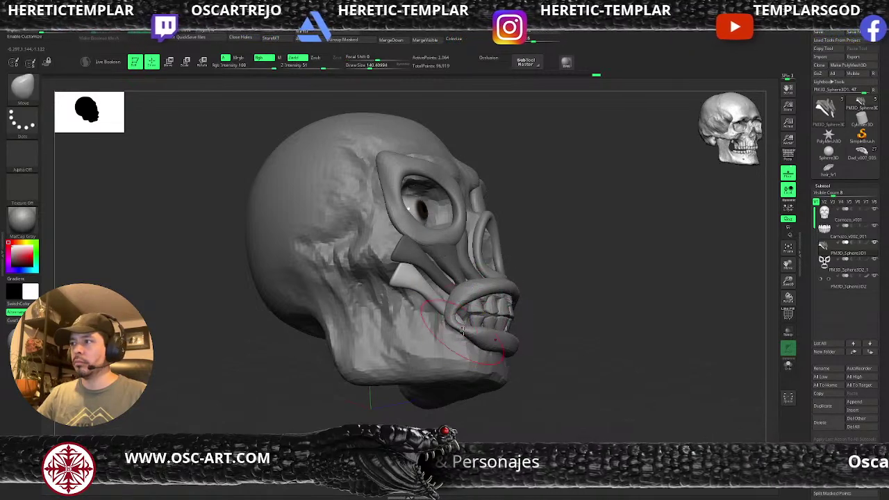
key("shift")
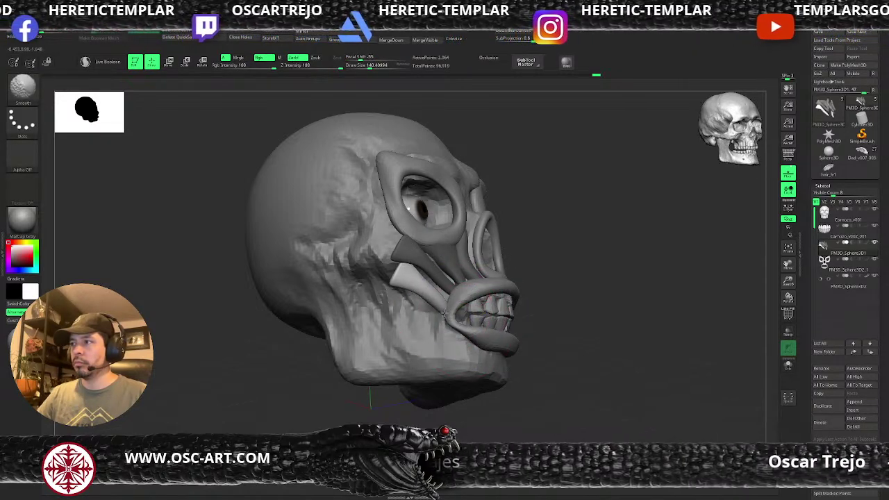
mouse_move(445, 314)
left_mouse_down("shift")
mouse_move(428, 283)
mouse_move(425, 305)
mouse_move(363, 298)
left_mouse_up("shift")
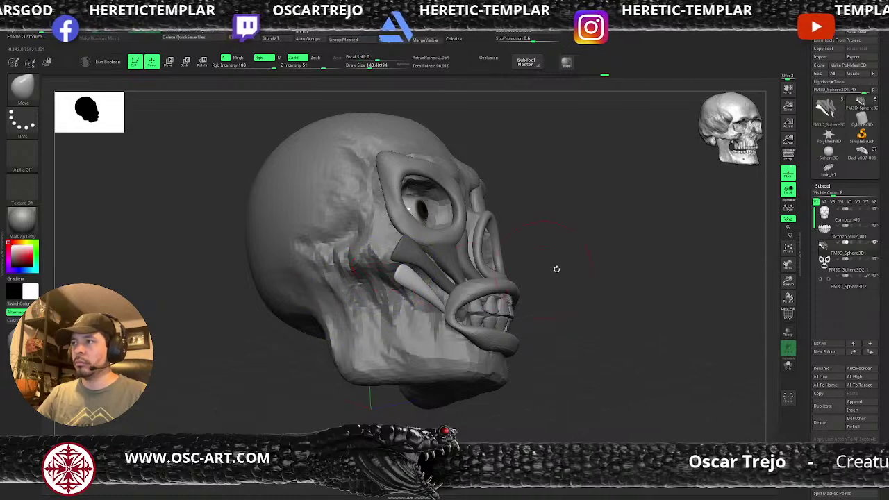
Step: Shape the upper ends of the lower muscle pair onto the cheekbones with a smaller Move brush and smooth them
mouse_move(556, 269)
left_mouse_down()
mouse_move(427, 264)
mouse_move(407, 278)
mouse_move(424, 306)
mouse_move(410, 291)
left_mouse_up()
key("bracketleft")
key("bracketleft")
key("bracketleft")
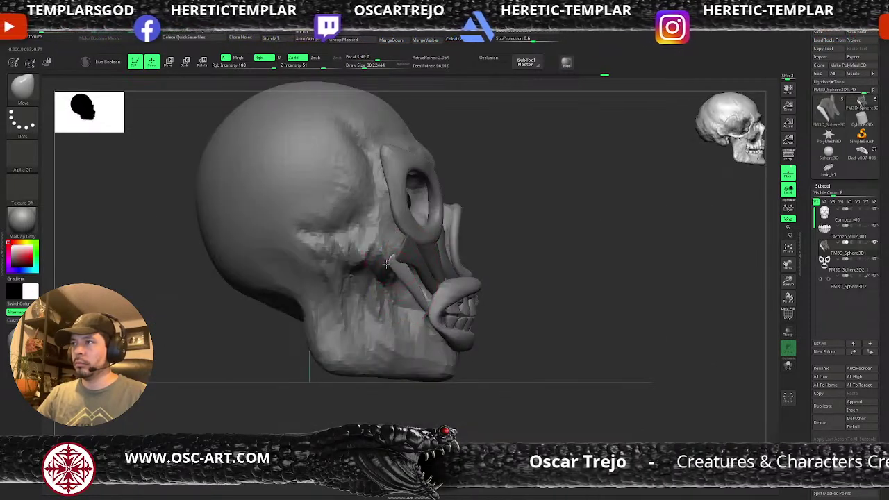
mouse_move(523, 264)
left_mouse_down()
mouse_move(526, 246)
mouse_move(401, 265)
mouse_move(399, 276)
mouse_move(415, 287)
left_mouse_up()
left_click_drag(528, 309, 431, 306, "shift")
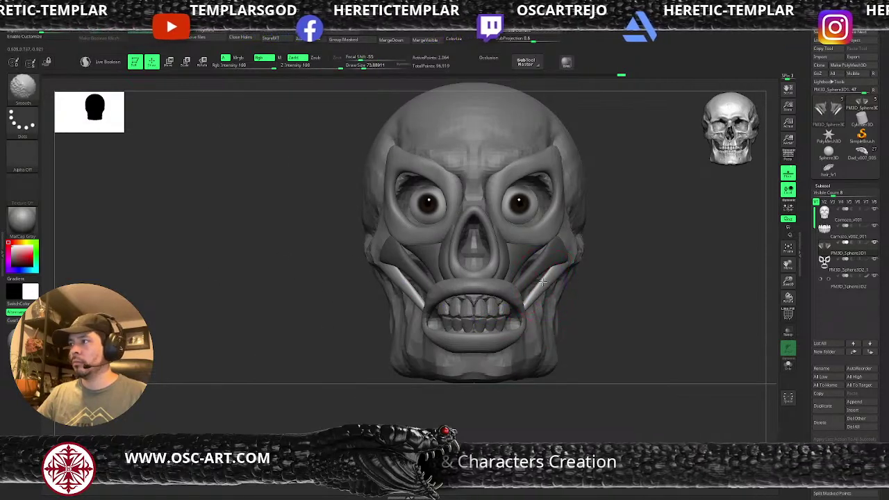
left_click_drag(539, 289, 550, 280, "shift")
Step: Select the facial rim subtool and isolate the eye-socket rims by hiding the nose and mouth rims
left_click_drag(615, 272, 628, 291, "ctrl")
mouse_move(629, 291)
right_mouse_down("ctrl")
mouse_move(623, 268)
mouse_move(565, 284)
mouse_move(561, 310)
mouse_move(523, 303)
mouse_move(509, 281)
mouse_move(528, 292)
mouse_move(457, 318)
right_mouse_up("ctrl")
left_click(415, 265, "alt")
right_click_drag(510, 275, 524, 298, "alt")
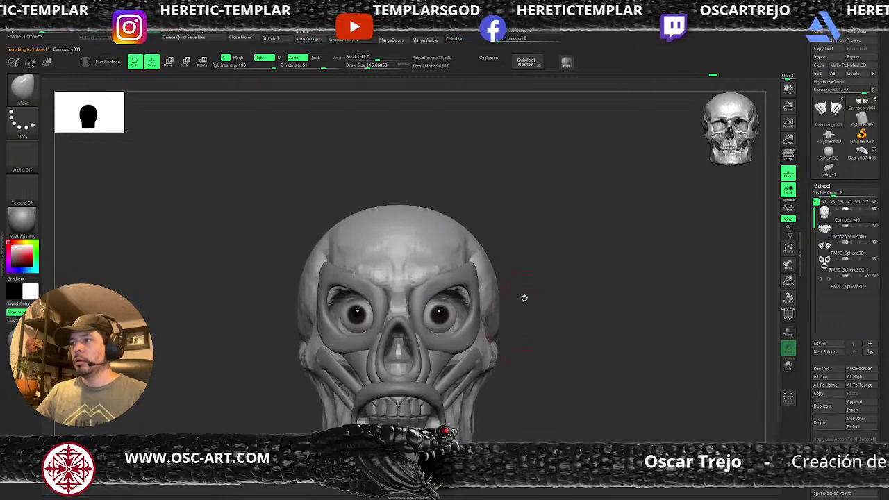
left_click(422, 306, "alt")
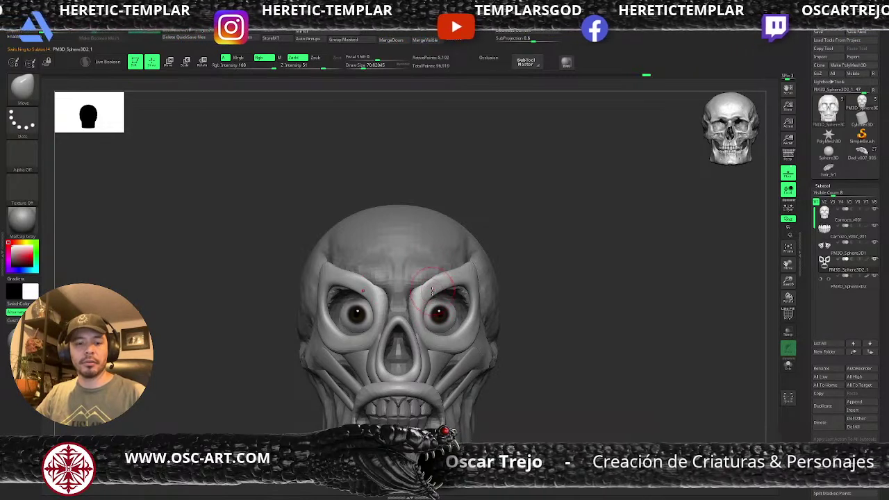
right_click_drag(544, 269, 507, 319, "ctrl")
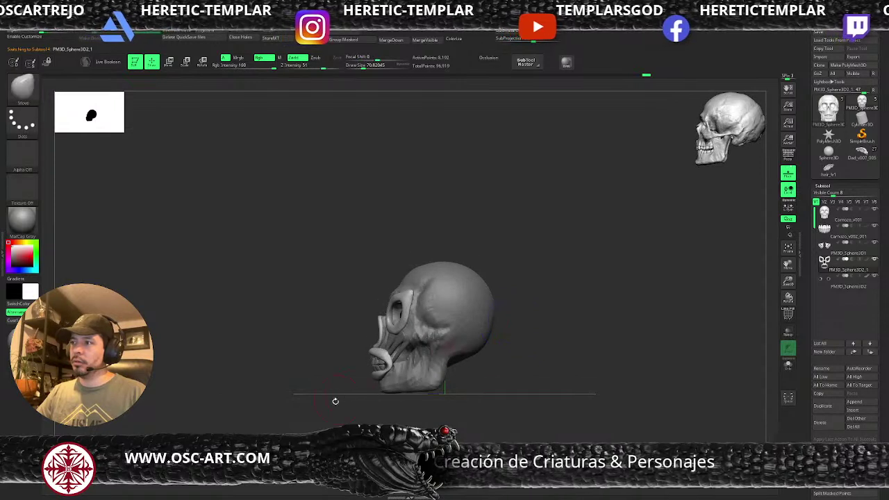
right_click_drag(335, 400, 353, 366, "ctrl")
key("w")
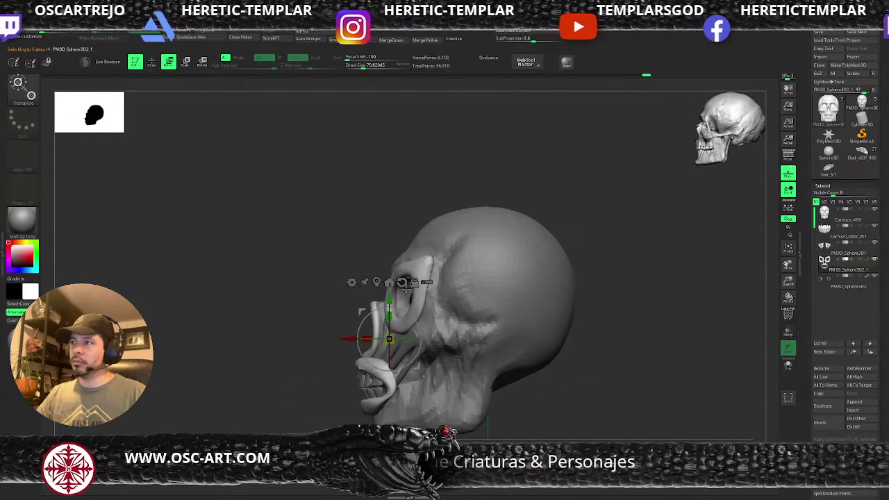
key("q")
left_click(420, 281, "ctrl+shift")
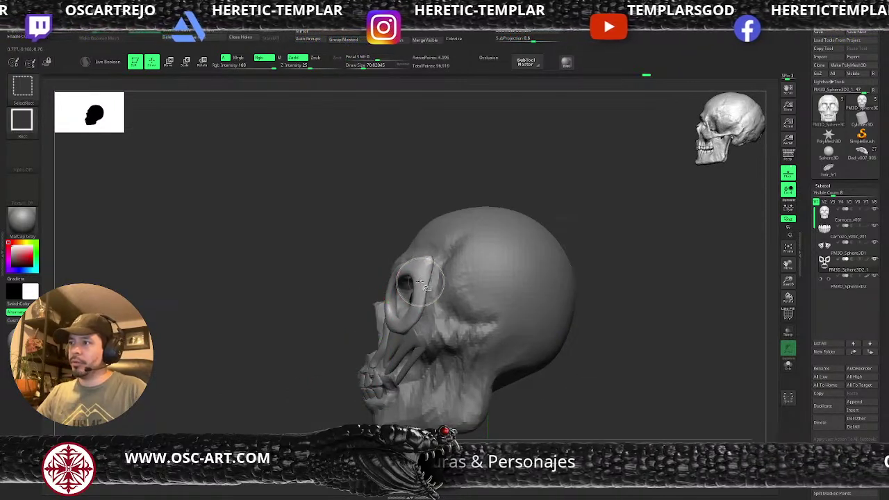
left_click(368, 294, "ctrl+shift")
key("w")
key("q")
left_click(415, 280, "ctrl+shift")
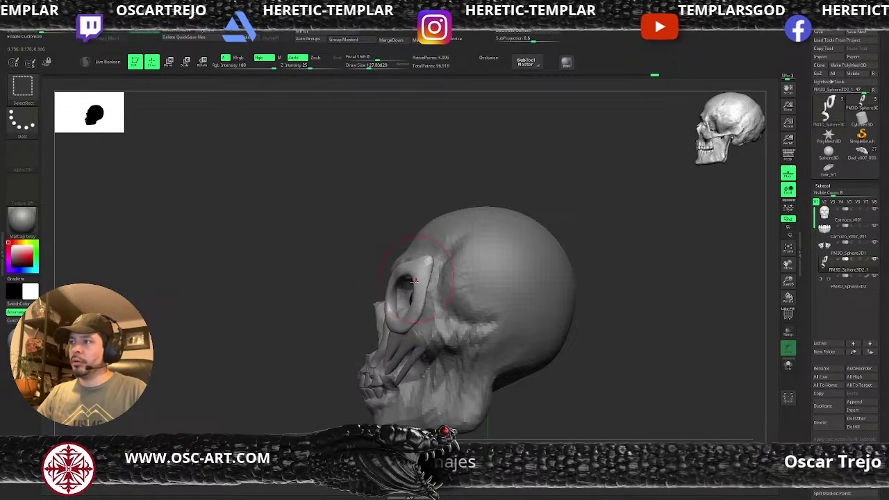
Step: Reposition the isolated eye-socket rims against the skull with the gizmo and smooth their surface
key("w")
key("w")
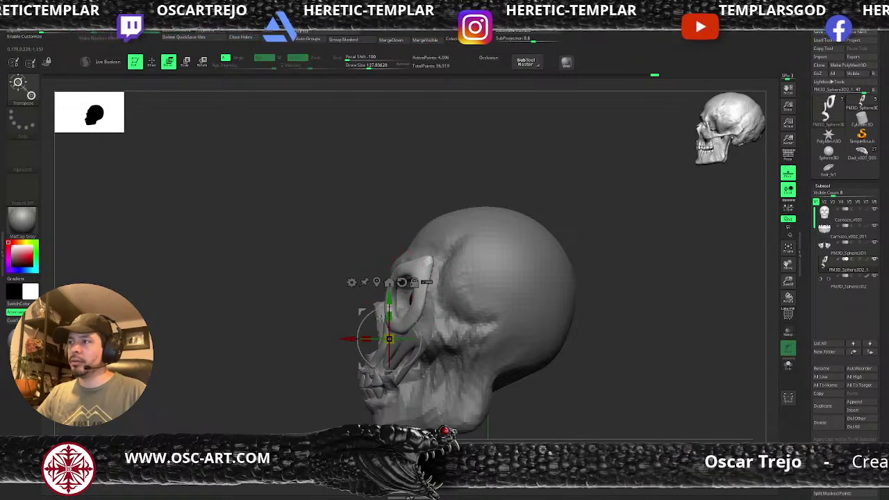
mouse_move(352, 338)
left_mouse_down()
mouse_move(356, 325)
mouse_move(433, 289)
mouse_move(411, 253)
left_mouse_up()
key("q")
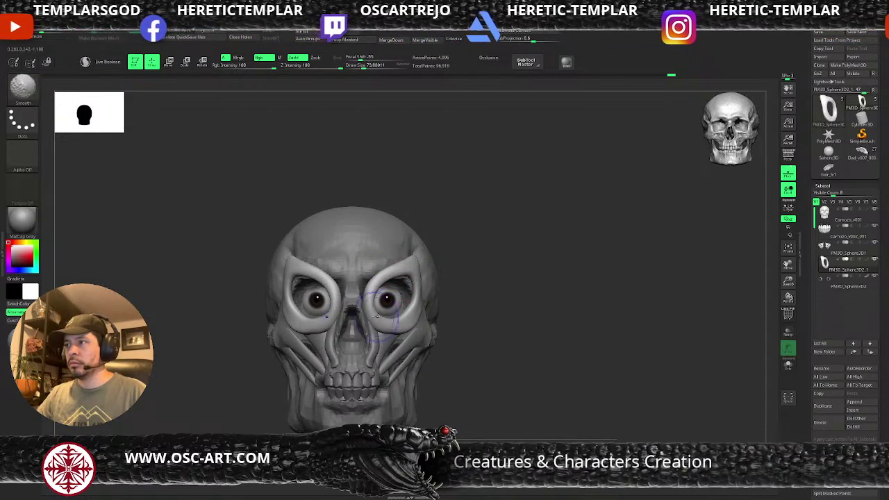
mouse_move(376, 316)
left_mouse_down("shift")
mouse_move(406, 323)
mouse_move(419, 304)
left_mouse_up("shift")
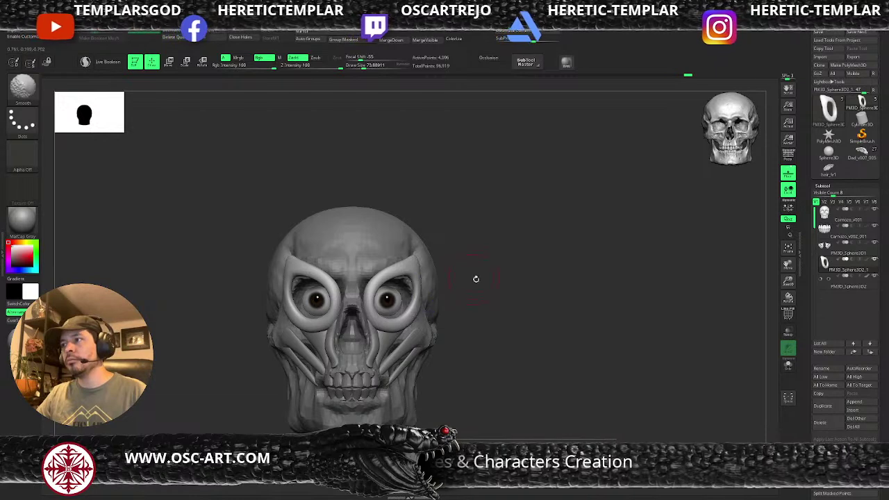
Step: Select the skull and adjust its surface around the brow and nose bridge with the Move brush
left_click_drag(475, 278, 294, 288)
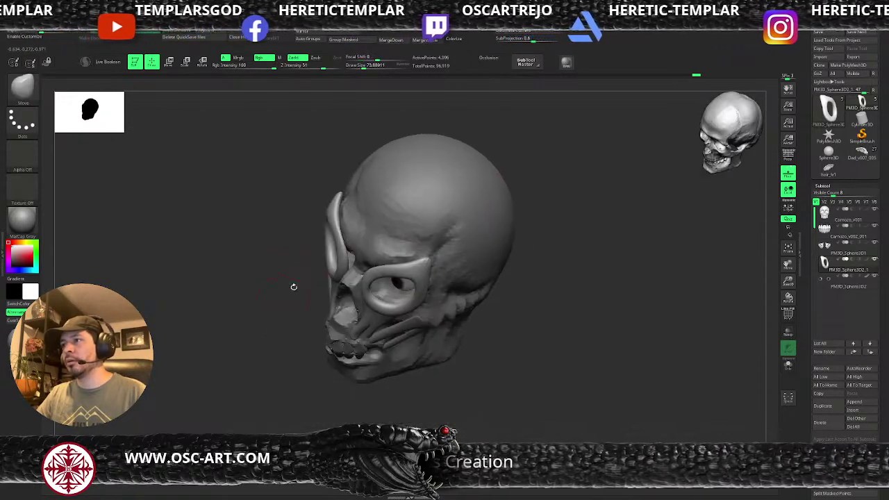
left_click(339, 201, "alt")
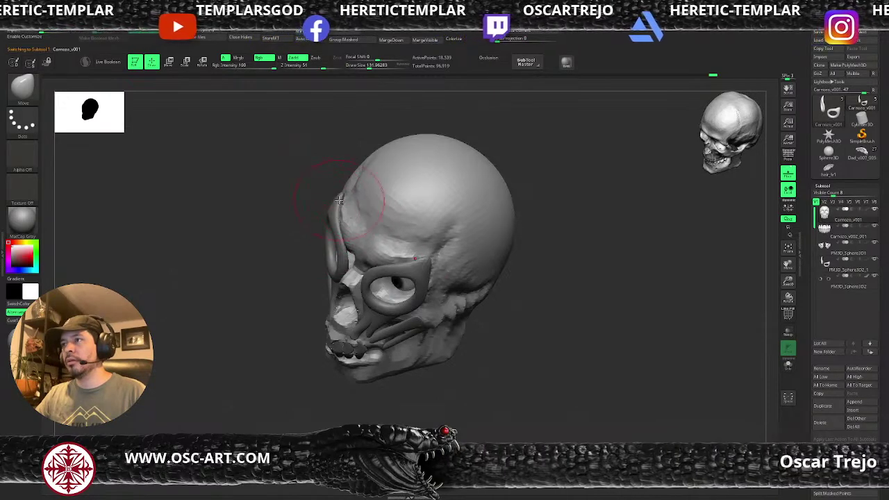
left_click_drag(286, 254, 289, 223)
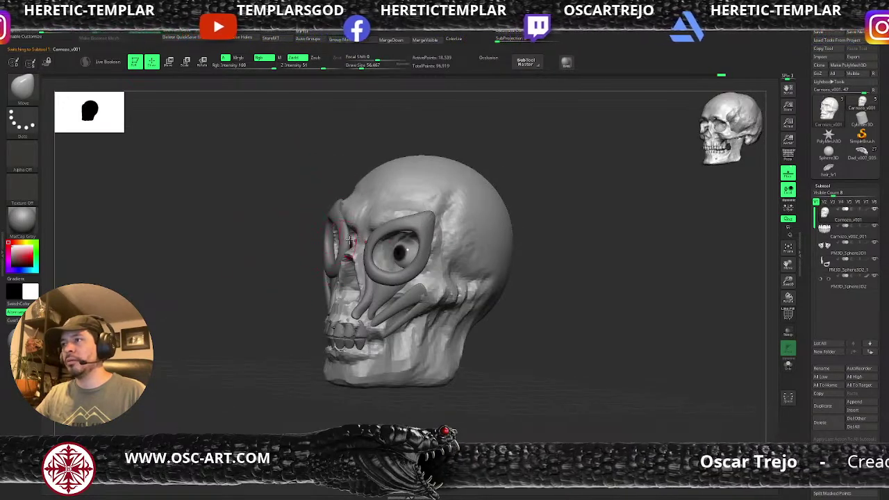
left_click_drag(279, 264, 363, 271, "shift")
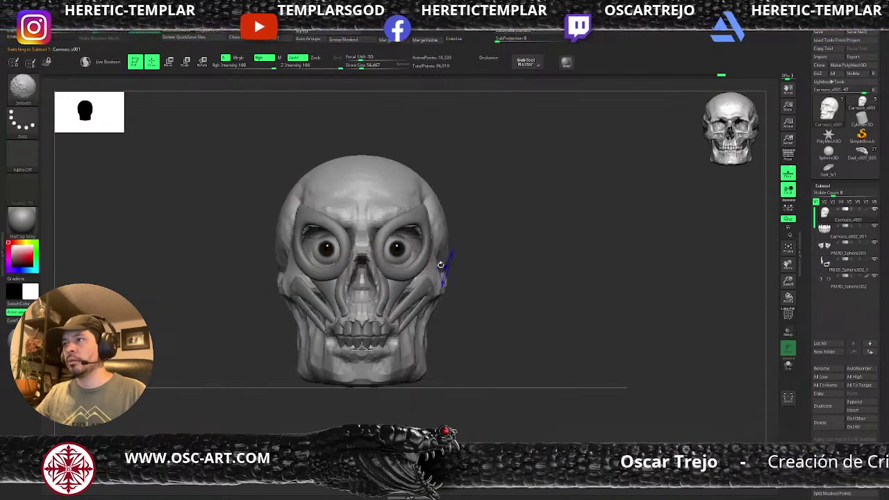
Step: Fit the eye-socket rims closer to the face with the Move brush, undoing one stroke and smoothing their upper edges
left_click(377, 243, "alt")
left_click_drag(389, 240, 468, 234)
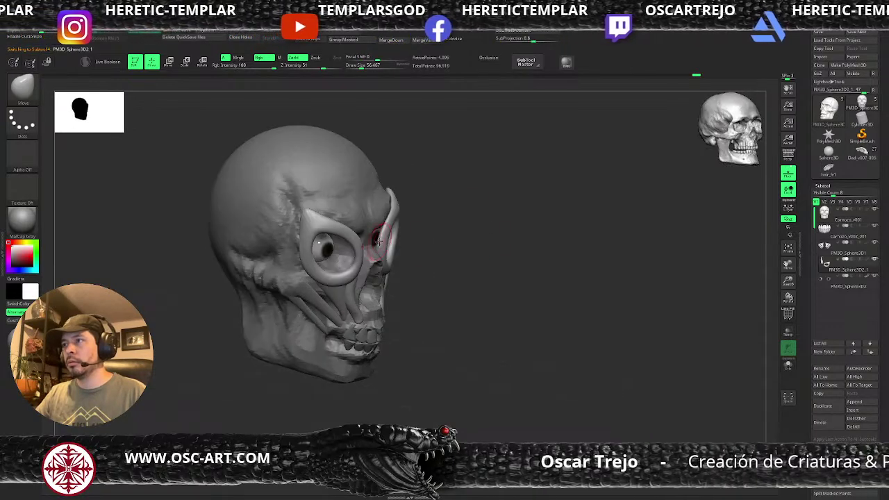
left_click_drag(401, 236, 432, 265)
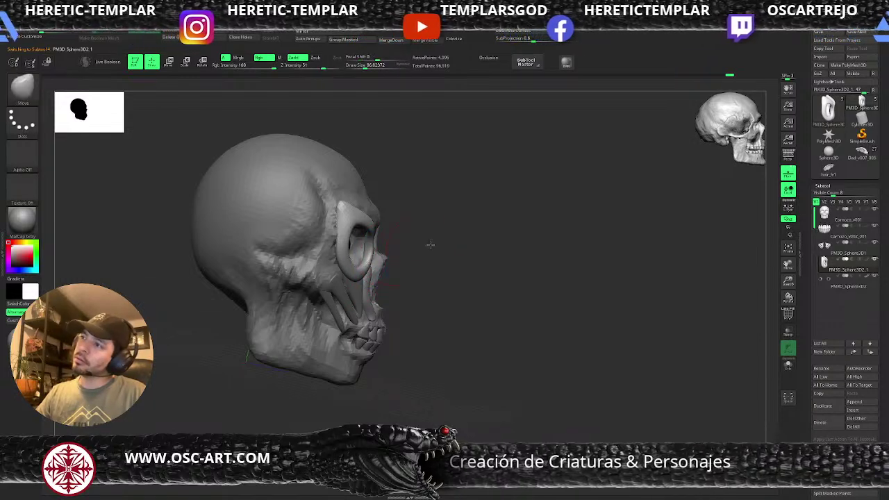
left_click_drag(431, 244, 441, 206, "shift")
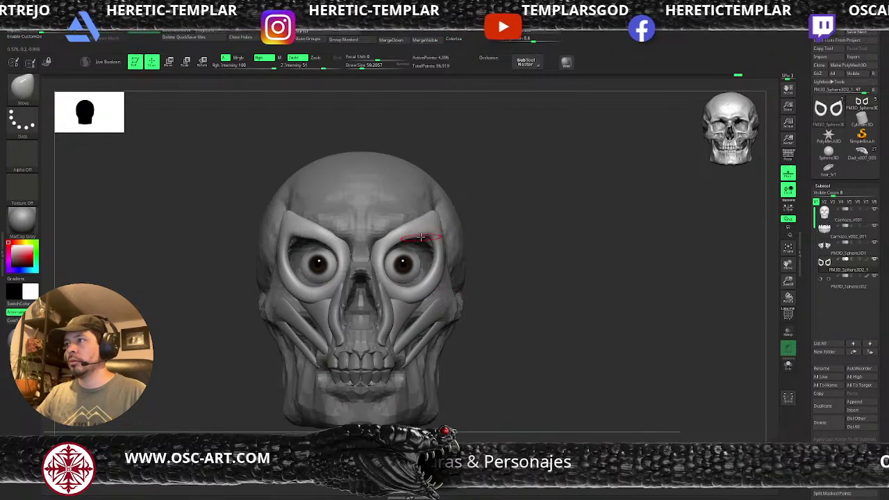
key("ctrl+z")
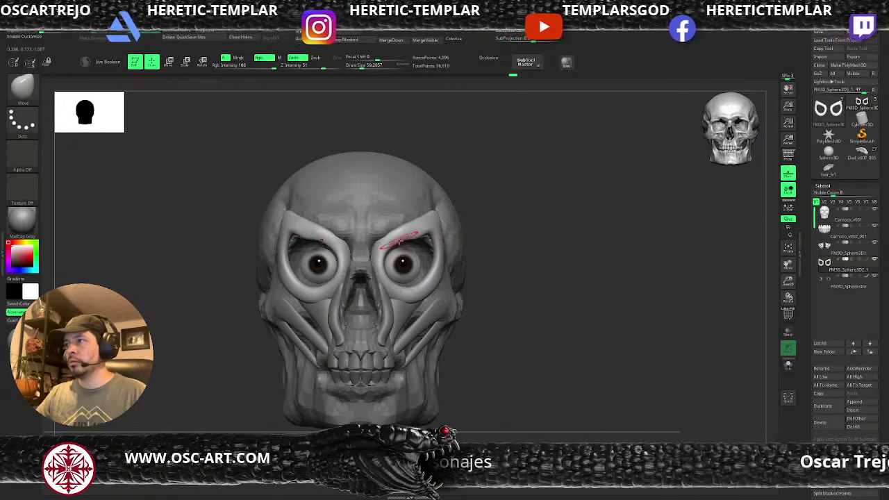
left_click_drag(404, 242, 406, 240, "shift")
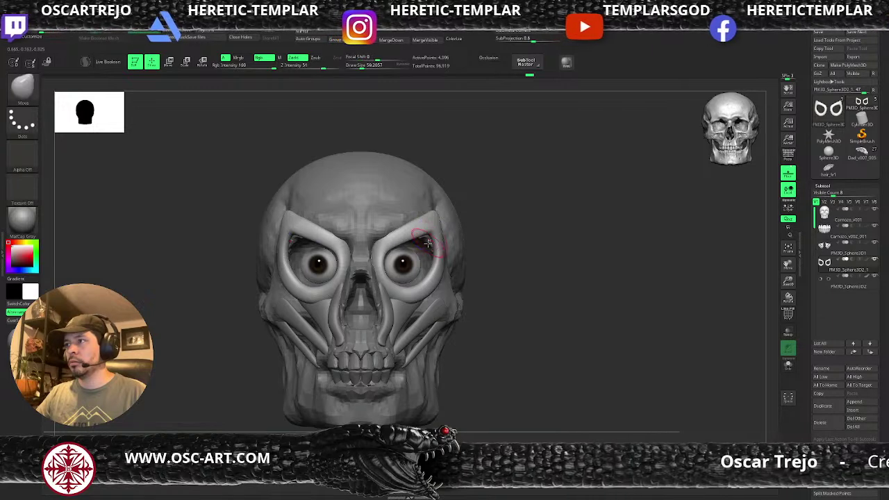
Step: Select the skull and rework the upper inside of the eye sockets with the ClayBuildup brush
left_click(424, 240, "alt")
key("b")
key("s")
key("t")
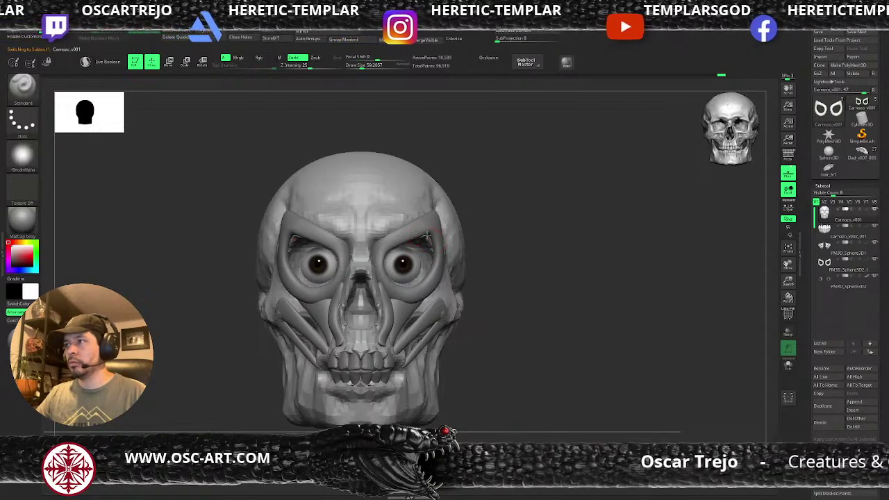
key("b")
key("c")
key("b")
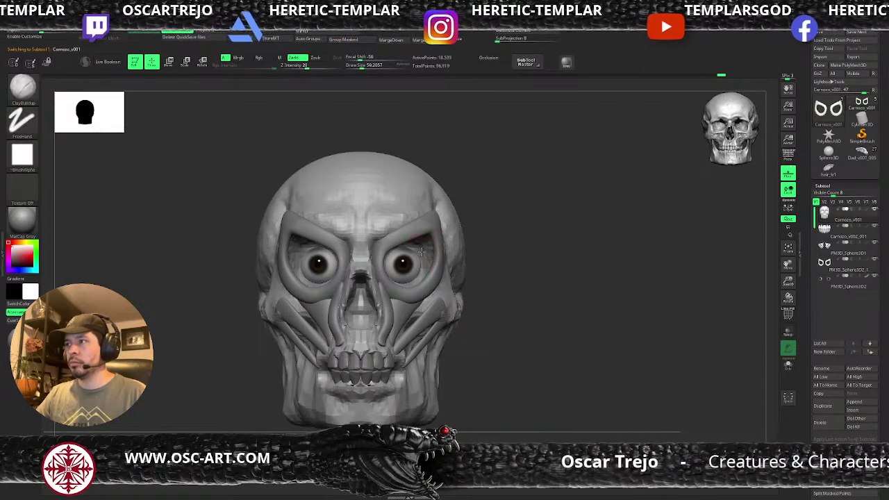
Step: Select the eyeballs and adjust their depth inside the sockets with the gizmo in side view
left_click(418, 267, "alt")
key("w")
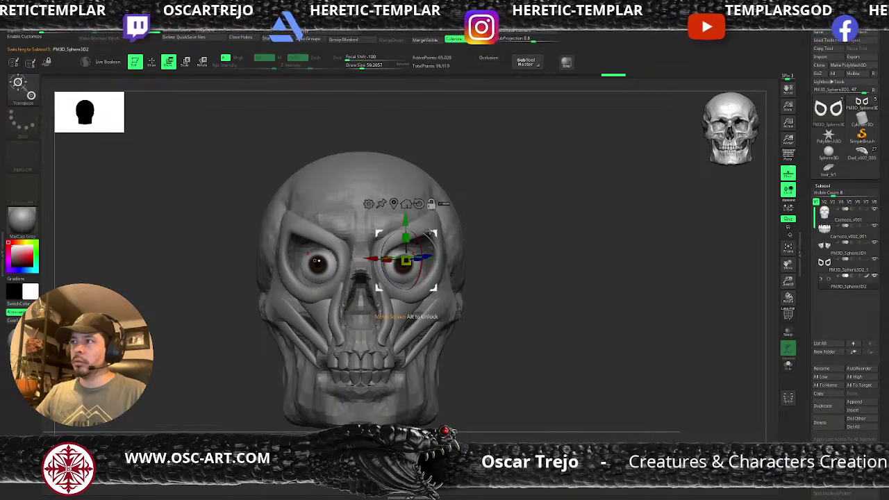
left_click(419, 203)
left_click(430, 203)
mouse_move(431, 235)
left_mouse_down()
mouse_move(494, 245)
mouse_move(508, 234)
mouse_move(522, 243)
mouse_move(529, 297)
left_mouse_up()
key("q")
key("w")
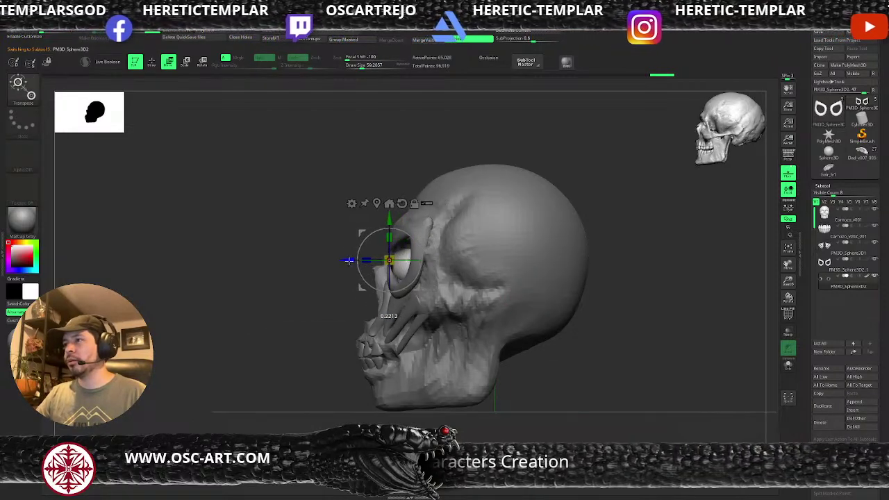
key("q")
Step: Review the head from several angles, reselect the facial rim subtool and unhide its nose and mouth rims
scroll(271, 288, "down", 4)
left_click_drag(271, 287, 315, 277)
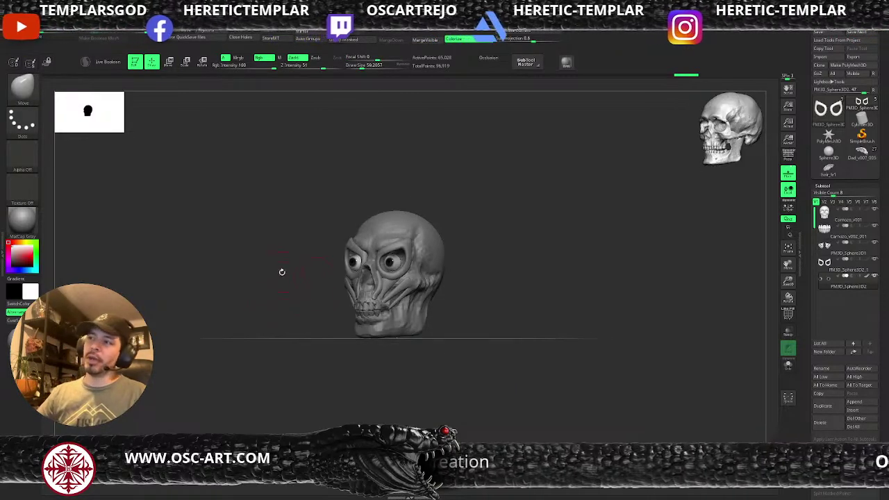
left_click_drag(262, 317, 234, 359)
left_click(373, 300, "alt")
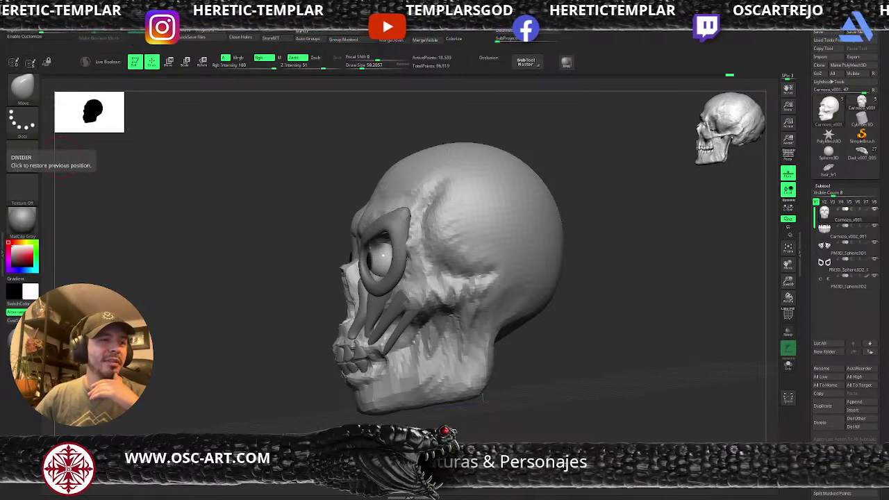
left_click_drag(208, 357, 488, 331)
left_click(380, 300, "alt")
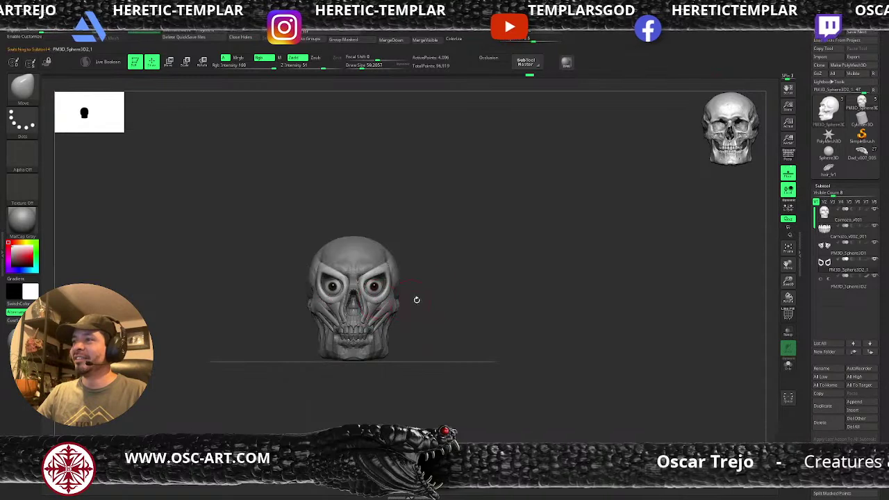
left_click(437, 296, "ctrl+shift")
left_click_drag(466, 296, 463, 353, "alt")
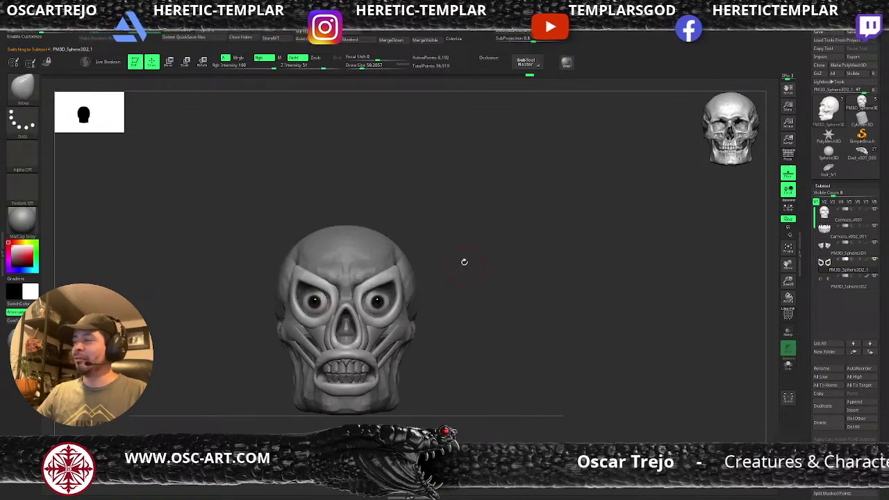
left_click_drag(461, 274, 438, 297)
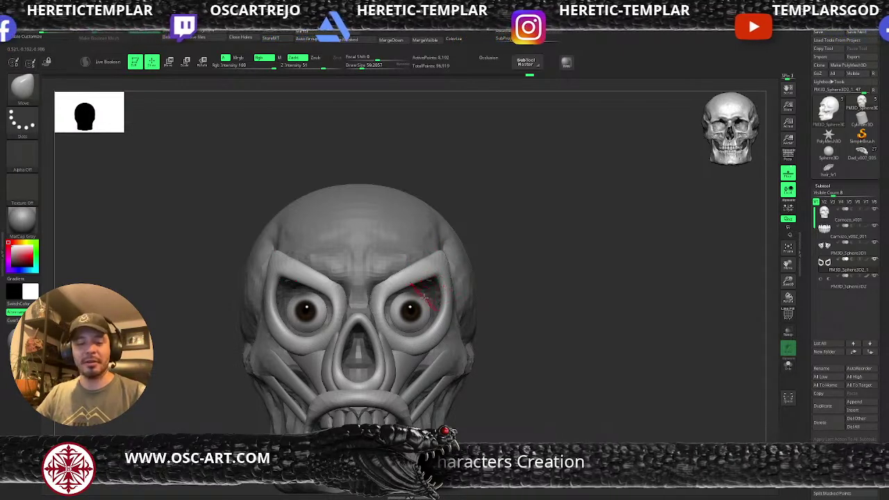
key("b")
key("i")
key("p")
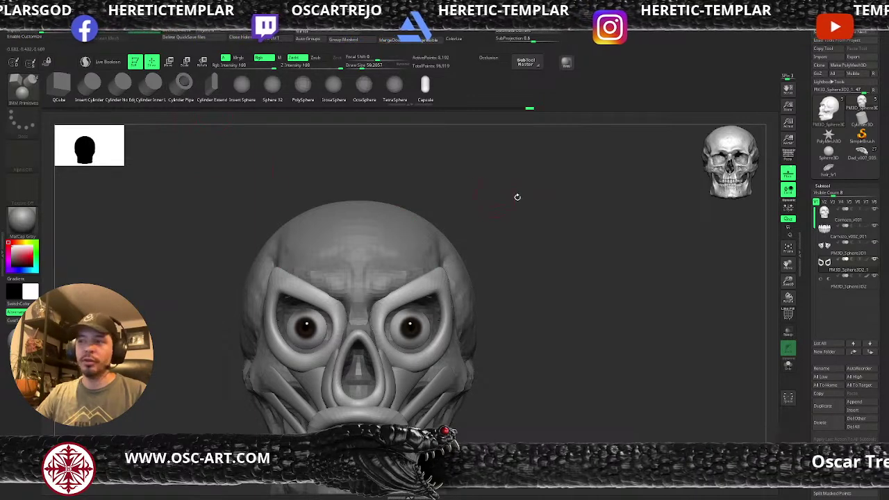
key("b")
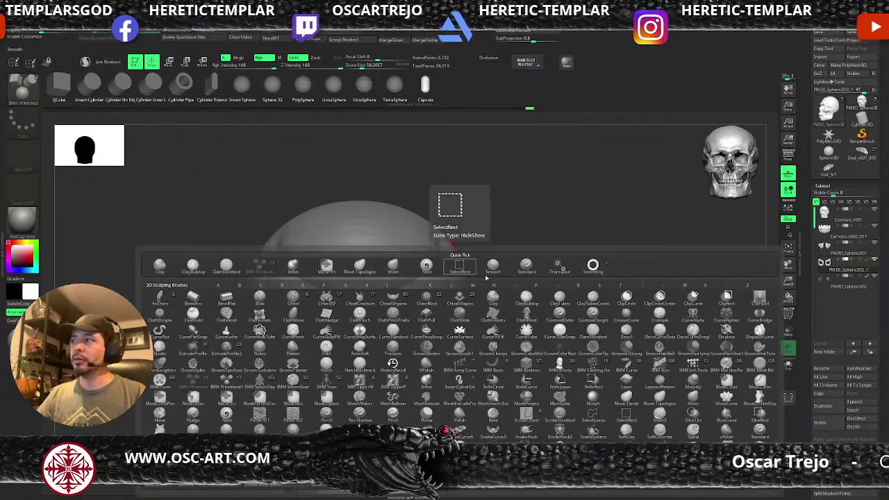
left_click(589, 265)
key("b")
key("m")
key("v")
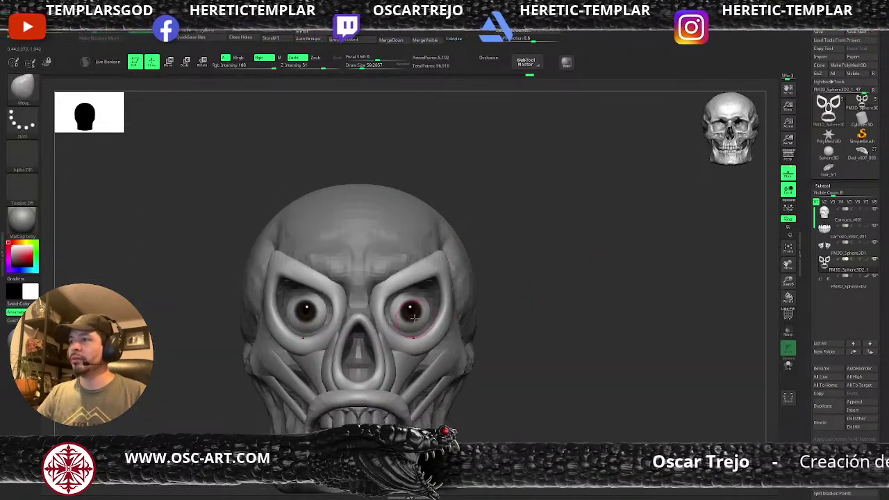
Step: Select the facial muscle subtool, insert a ring around each eyeball with the InsertRing brush and shift the rings into place with the gizmo
left_click(415, 355, "alt")
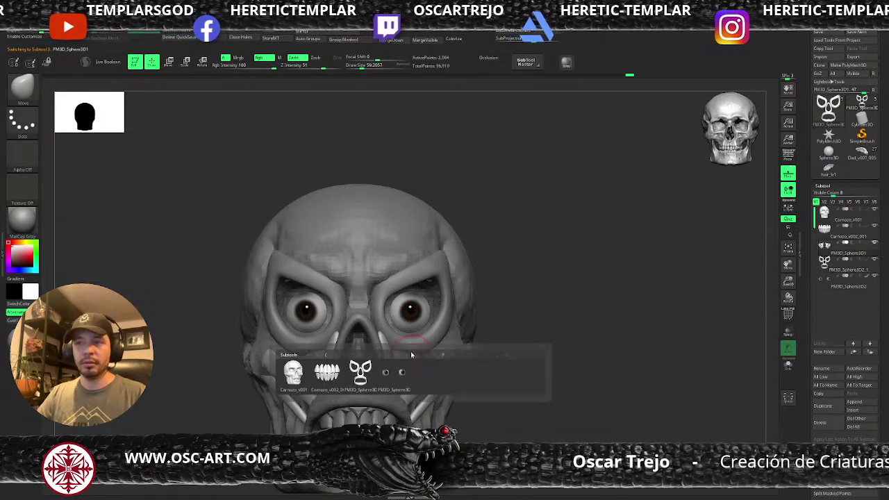
key("b")
left_click(620, 264)
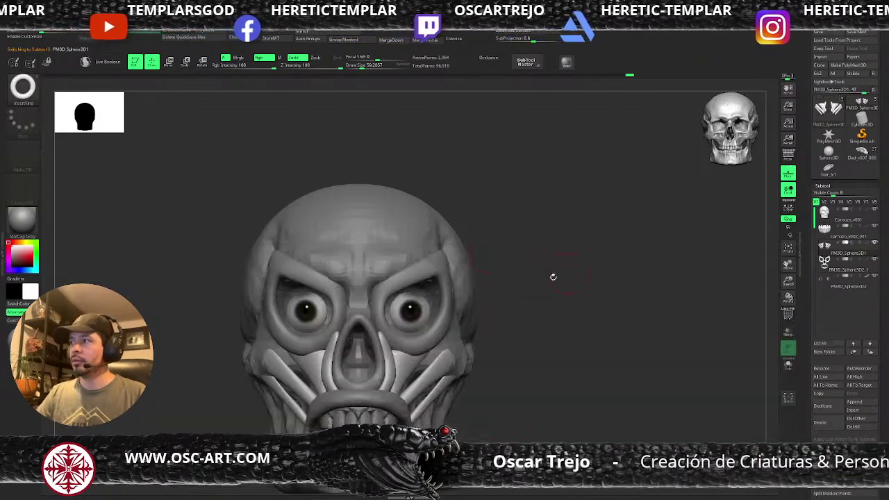
mouse_move(412, 310)
left_mouse_down()
mouse_move(524, 313)
mouse_move(437, 318)
left_mouse_up()
key("w")
left_click_drag(354, 312, 377, 316)
key("q")
left_click_drag(271, 363, 401, 317, "shift")
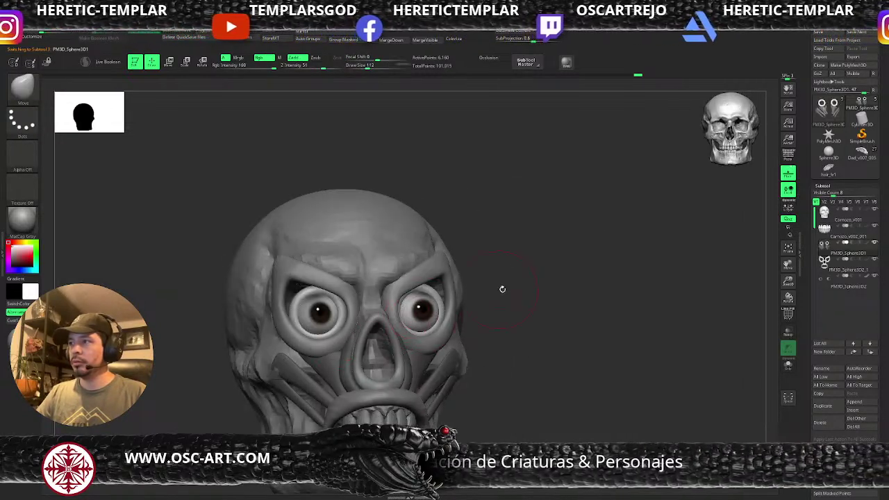
Step: Fit the inserted eyelid rings closely around the eyeballs with the Move brush from side, three-quarter and front views
left_click_drag(502, 289, 462, 305)
right_click_drag(462, 304, 436, 301)
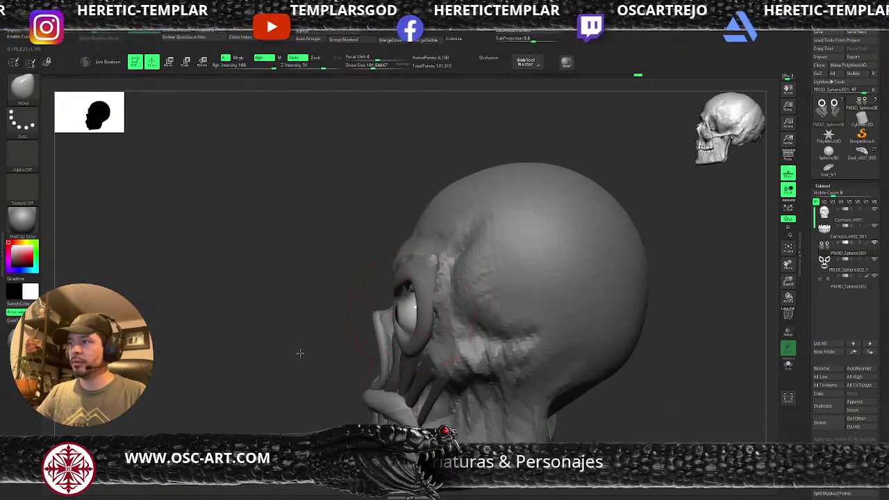
right_click_drag(299, 352, 303, 317)
right_click_drag(564, 307, 365, 293)
right_click_drag(301, 335, 431, 304)
key("s")
left_click_drag(432, 304, 420, 305)
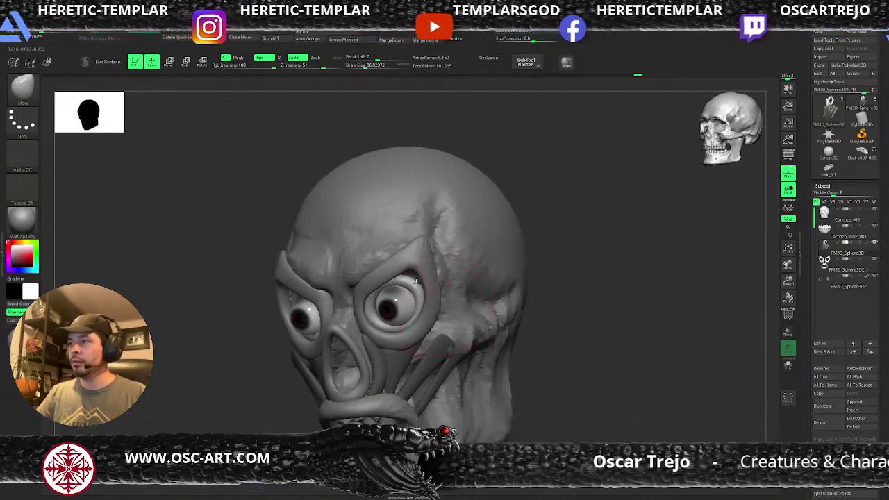
right_click_drag(517, 276, 472, 299)
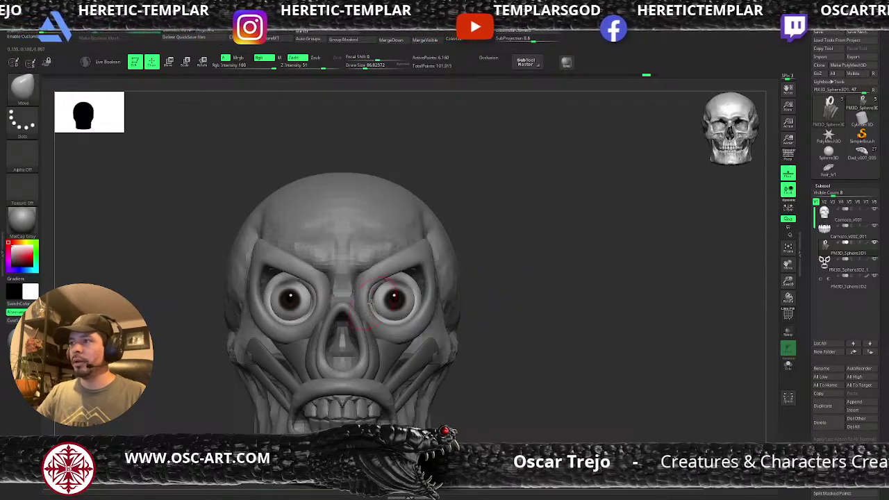
key("shift")
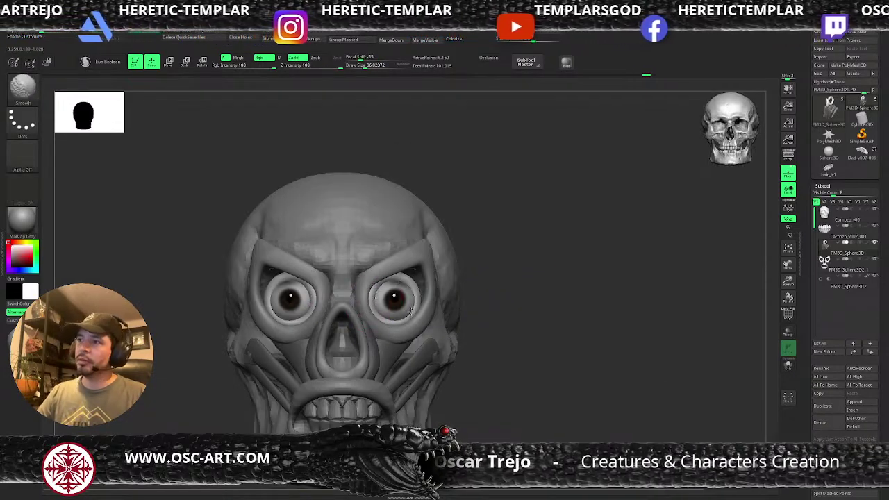
mouse_move(504, 304)
right_mouse_down("ctrl")
mouse_move(482, 294)
mouse_move(518, 284)
mouse_move(518, 301)
mouse_move(497, 300)
mouse_move(524, 281)
mouse_move(560, 301)
mouse_move(546, 282)
mouse_move(509, 316)
mouse_move(424, 320)
right_mouse_up("ctrl")
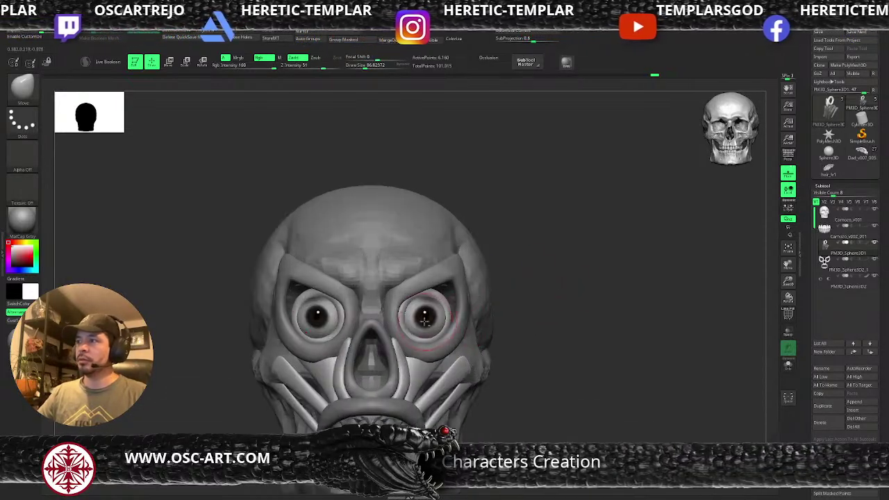
Step: Select the eyeballs, switch to the Paint brush at a draw size of about 57 and sample a light grey for shading
left_click(424, 319, "alt")
key("b")
key("p")
key("a")
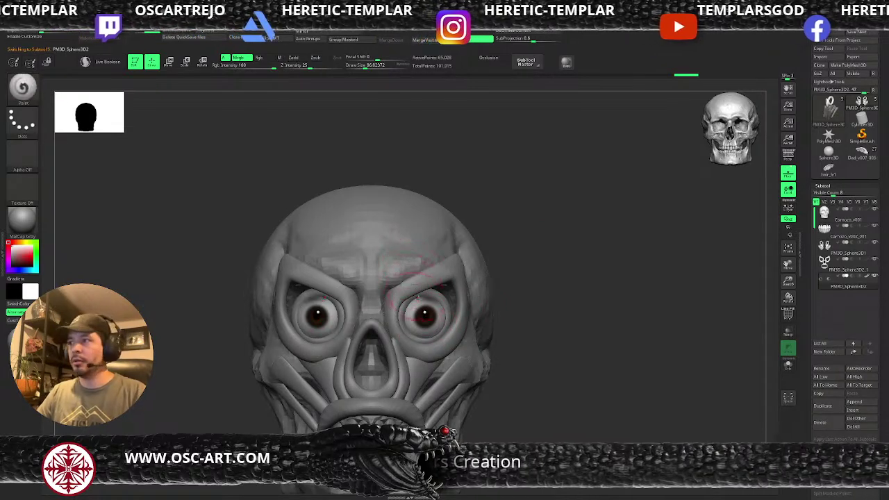
key("s")
left_click_drag(431, 305, 415, 306)
key("c")
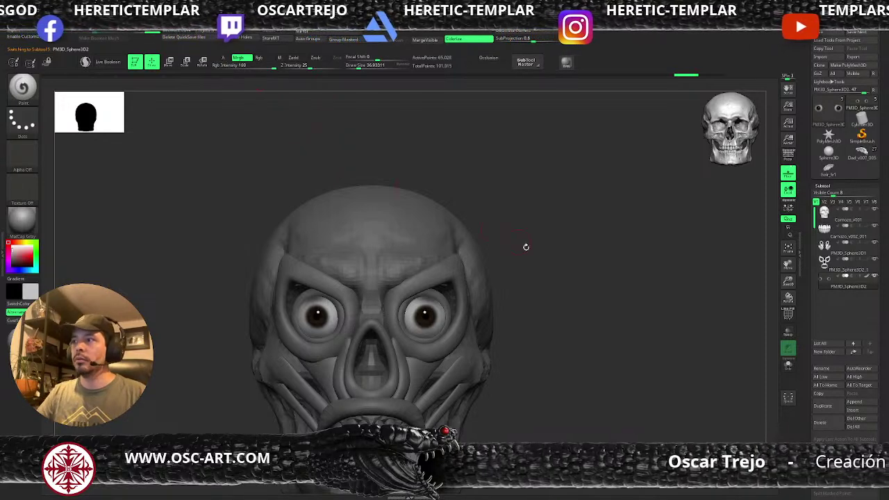
left_click_drag(526, 248, 413, 300)
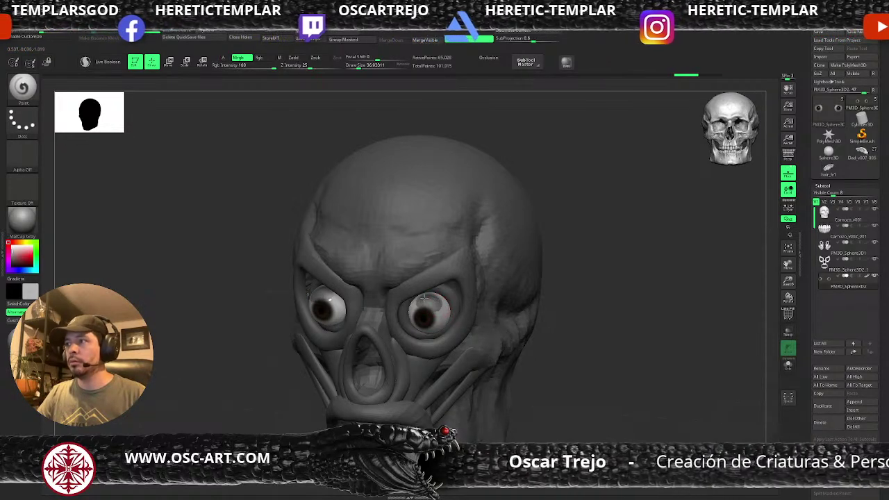
Step: Undo the last two eyeball changes, enlarge the Paint brush to about 80 and paint grey onto the upper part of the eyeballs
key("ctrl+z")
key("ctrl+z")
key("s")
left_click_drag(420, 312, 428, 312)
left_click(425, 299)
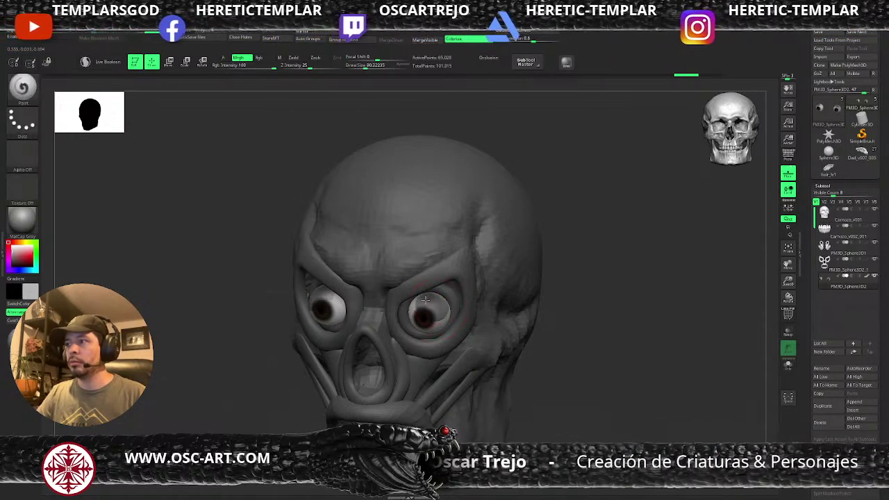
Step: Undo the last paint changes on the eyeballs
left_click(420, 311)
key("ctrl+z")
key("ctrl+z")
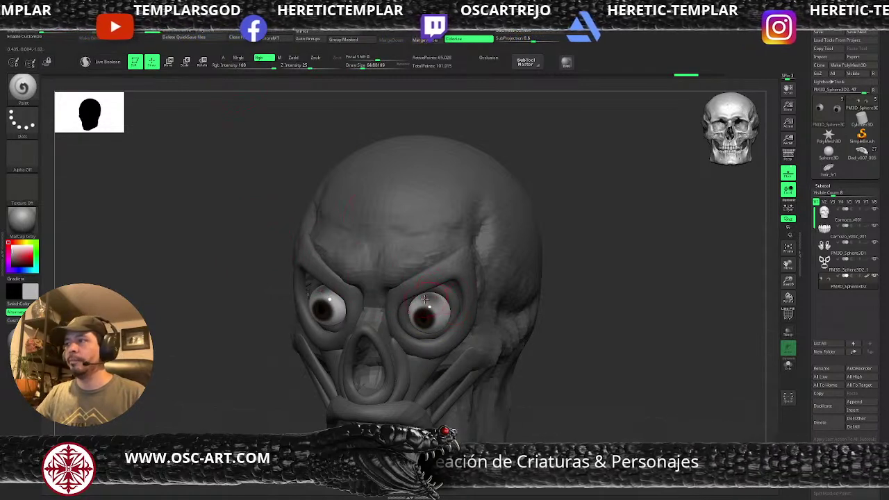
Step: Choose a dark red paint colour and isolate the eyeballs subtool with Solo
right_click_drag(473, 303, 488, 285, "shift")
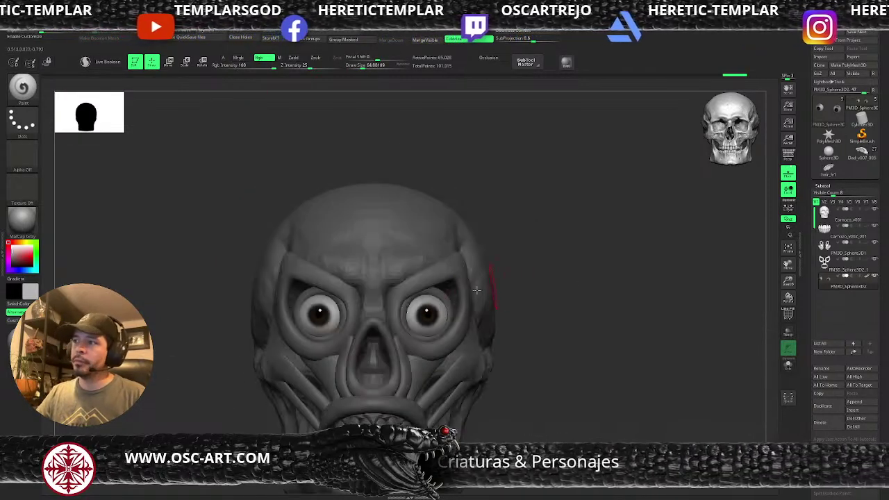
left_click(24, 261)
mouse_move(529, 291)
right_mouse_down()
mouse_move(511, 301)
mouse_move(522, 292)
right_mouse_up()
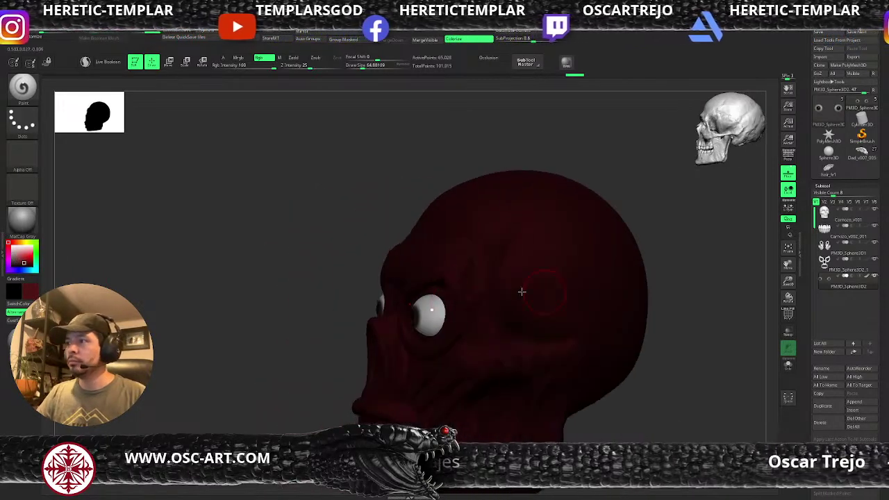
right_click_drag(434, 297, 299, 332, "shift")
mouse_move(356, 266)
left_mouse_down("ctrl")
mouse_move(407, 343)
mouse_move(426, 354)
left_mouse_up("ctrl")
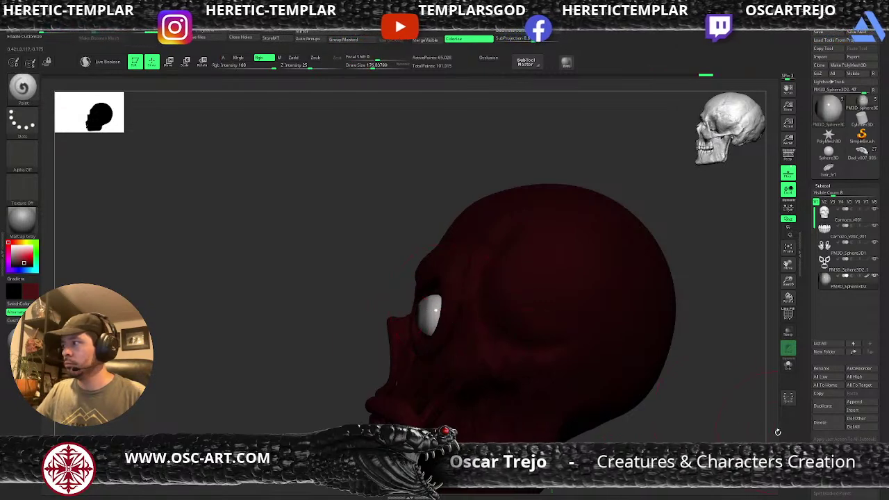
left_click(788, 366)
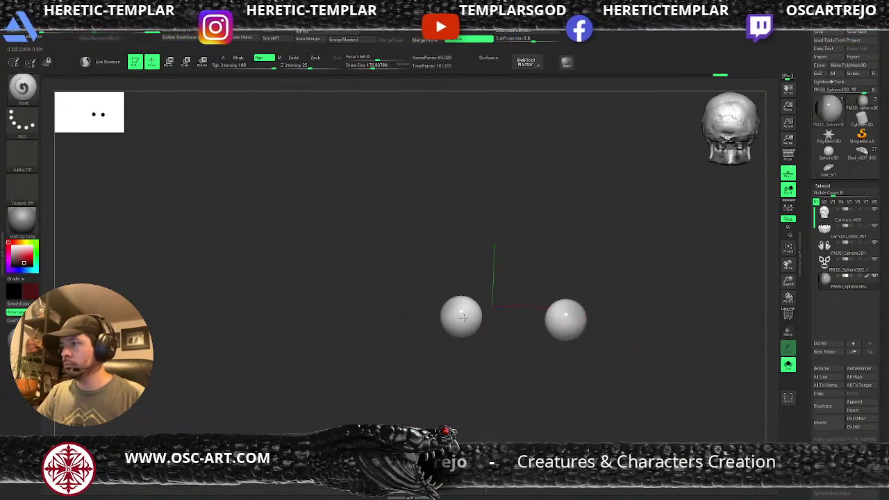
Step: Paint the backs of both eyeballs dark red with the Paint brush, undoing the last stray stroke
left_click_drag(459, 318, 461, 315)
mouse_move(412, 346)
left_mouse_down()
mouse_move(440, 351)
mouse_move(508, 312)
mouse_move(450, 313)
mouse_move(500, 359)
mouse_move(525, 341)
mouse_move(553, 298)
mouse_move(453, 336)
mouse_move(461, 330)
left_mouse_up()
mouse_move(528, 347)
left_mouse_down()
mouse_move(472, 347)
mouse_move(476, 353)
left_mouse_up()
key("s")
left_click_drag(546, 352, 502, 310)
key("ctrl+z")
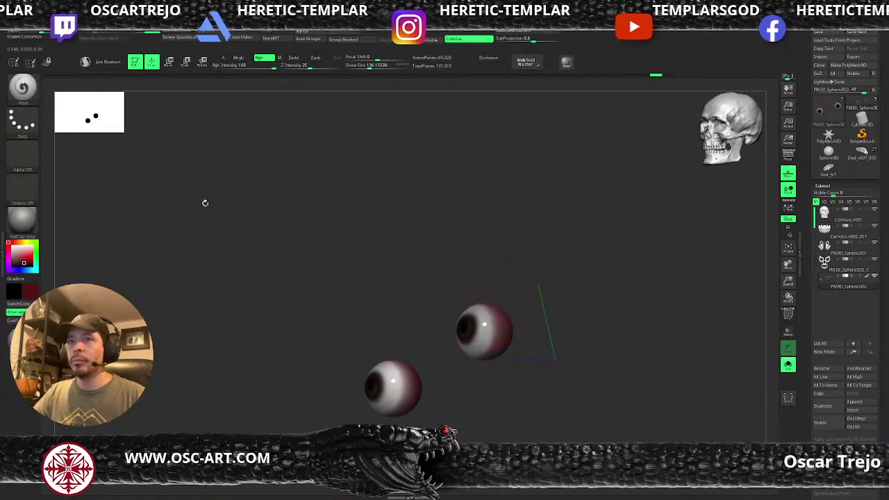
Step: Load Alpha 60 and then Alpha 22 into the Paint brush for texturing the eyeballs
left_click(23, 123)
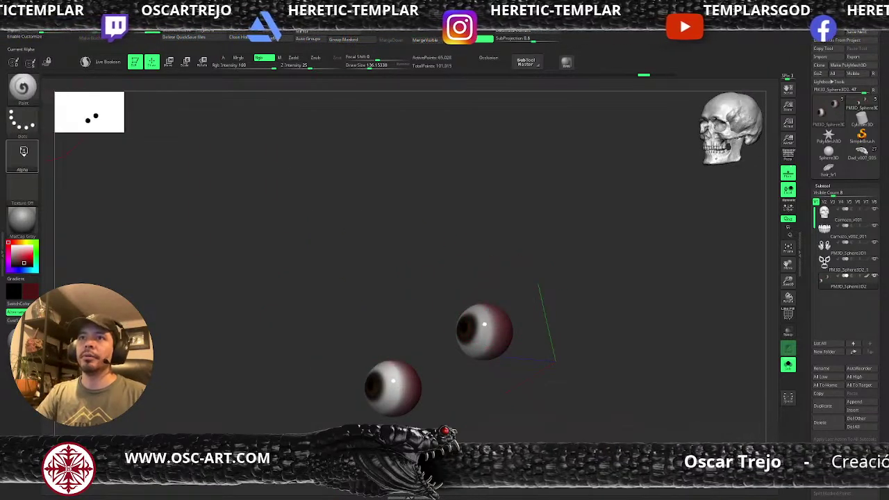
left_click(23, 157)
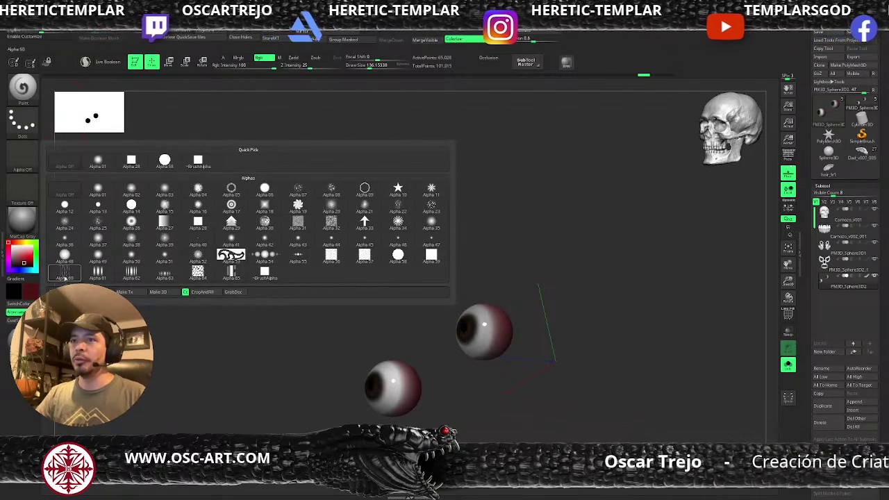
left_click(65, 270)
left_click(23, 157)
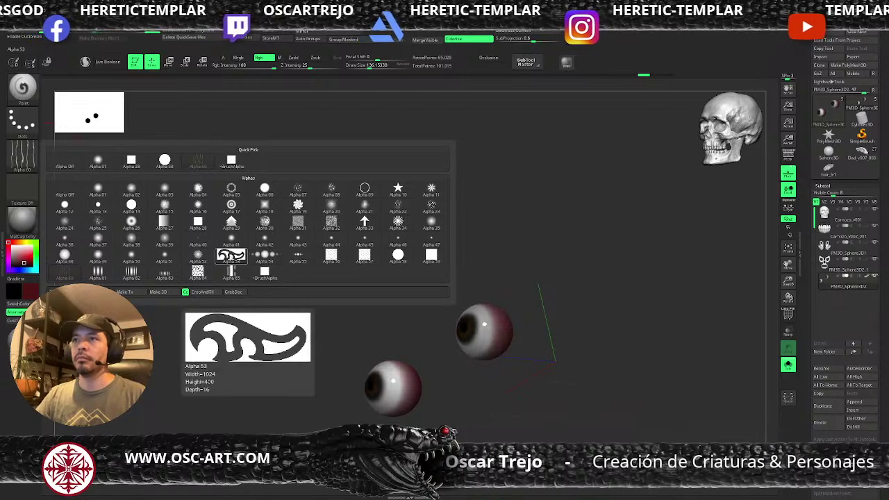
left_click(399, 209)
left_click_drag(419, 224, 426, 325)
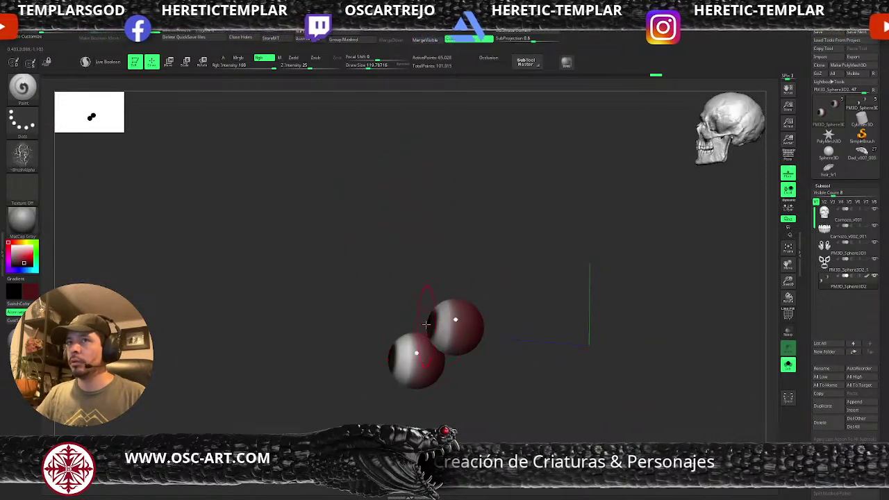
Step: Switch to the Standard brush with Alpha 22 and Rgb colour-only painting
left_click(27, 159)
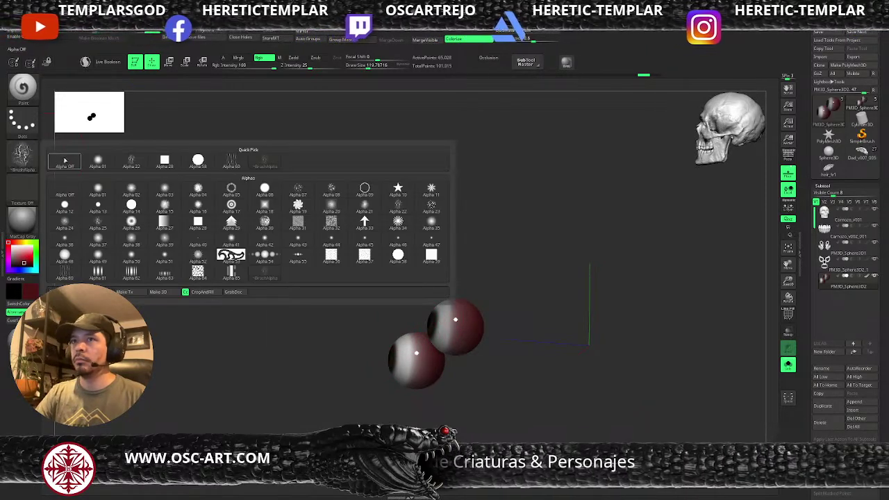
left_click(105, 189)
left_click(22, 154)
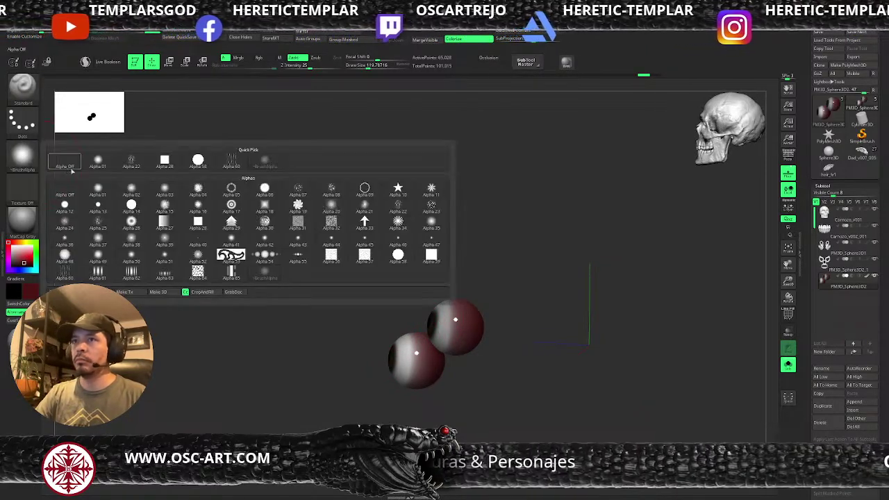
left_click(129, 165)
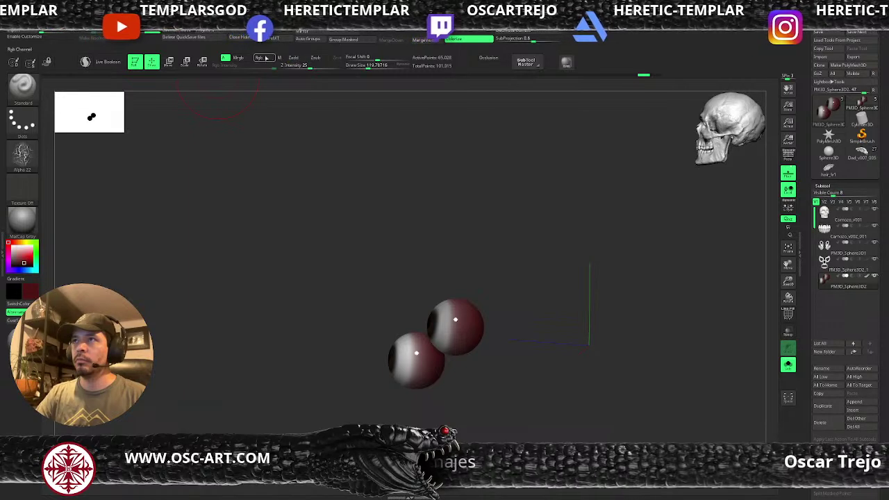
left_click_drag(393, 208, 422, 294)
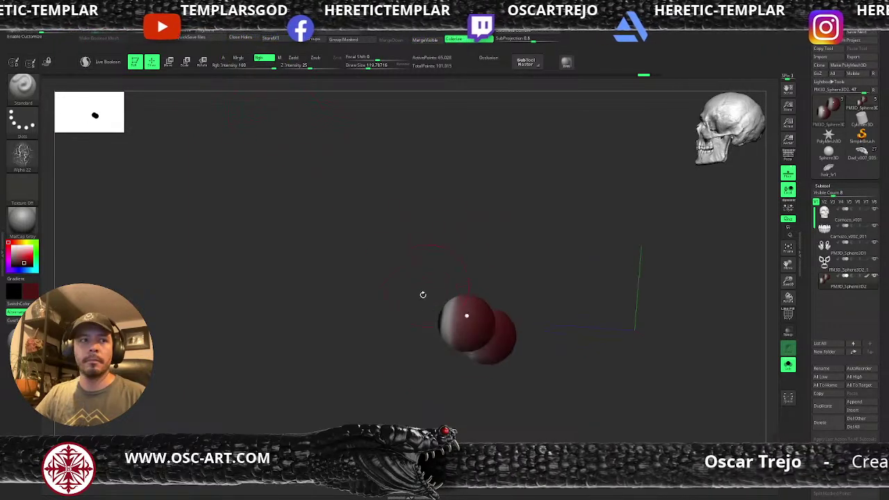
mouse_move(330, 329)
left_mouse_down()
mouse_move(387, 332)
mouse_move(410, 361)
left_mouse_up()
Step: Try stamping the Alpha 22 pattern on the eyeball's side with the DragRect stroke, then undo it
key("s")
left_click(458, 319)
left_click(22, 121)
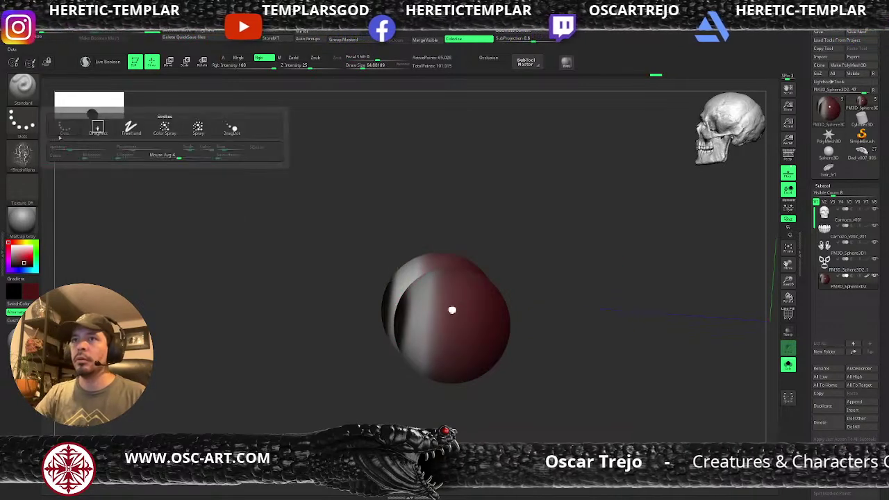
left_click(98, 128)
left_click_drag(437, 308, 459, 348)
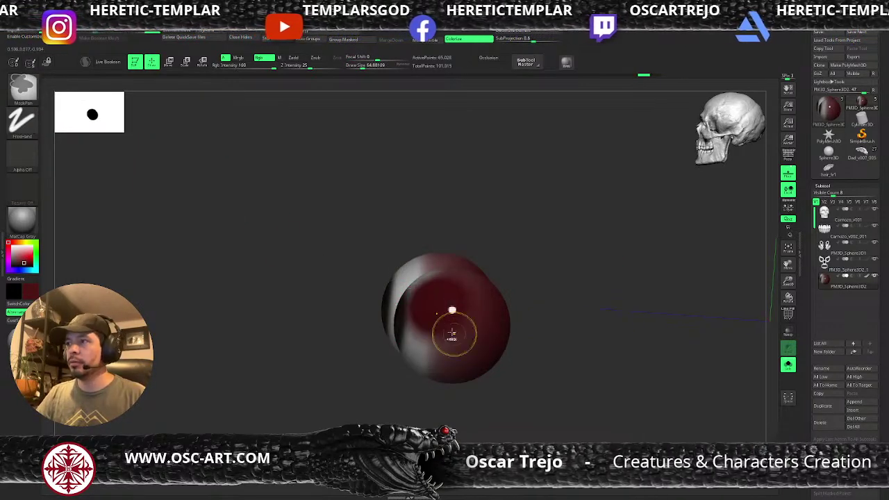
key("ctrl+z")
Step: Try stamping Alpha 60 in dark red on the eyeball's side, then undo it
left_click(22, 155)
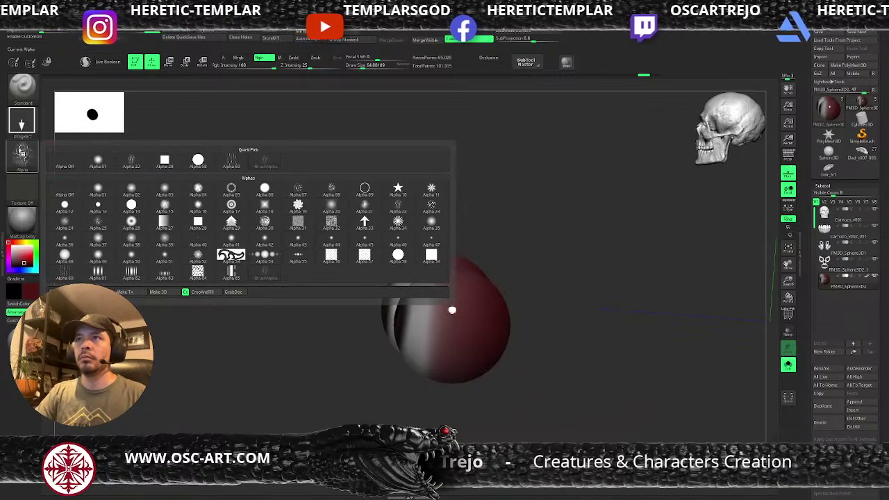
left_click(21, 156)
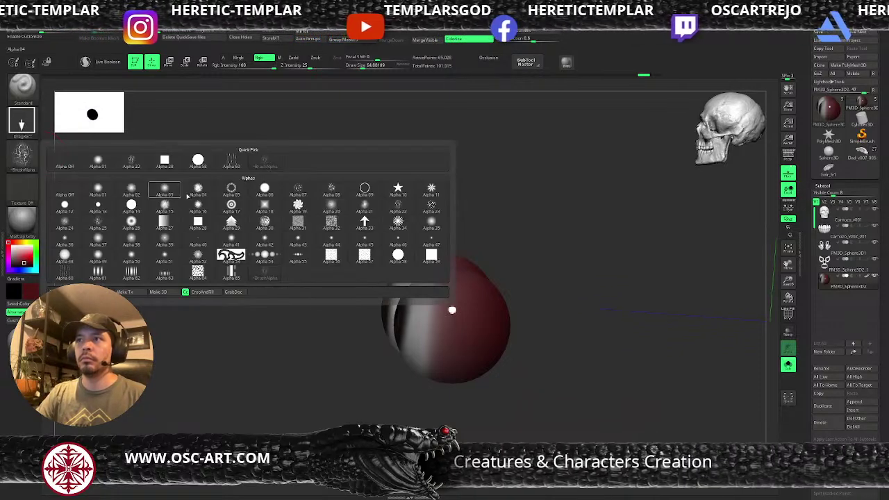
left_click(226, 163)
mouse_move(417, 312)
left_mouse_down()
mouse_move(441, 349)
mouse_move(438, 363)
left_mouse_up()
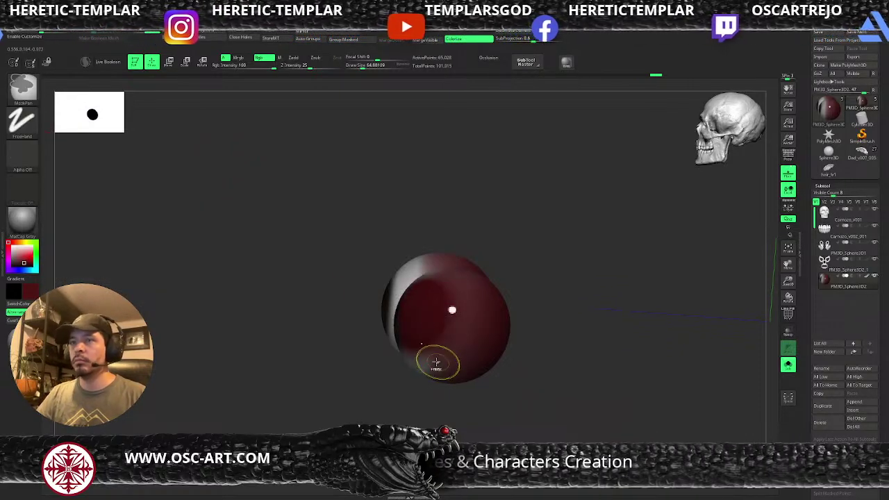
key("ctrl+z")
Step: Try stamping Alpha 53 in dark red on the eyeball's side, then undo it
left_click(21, 156)
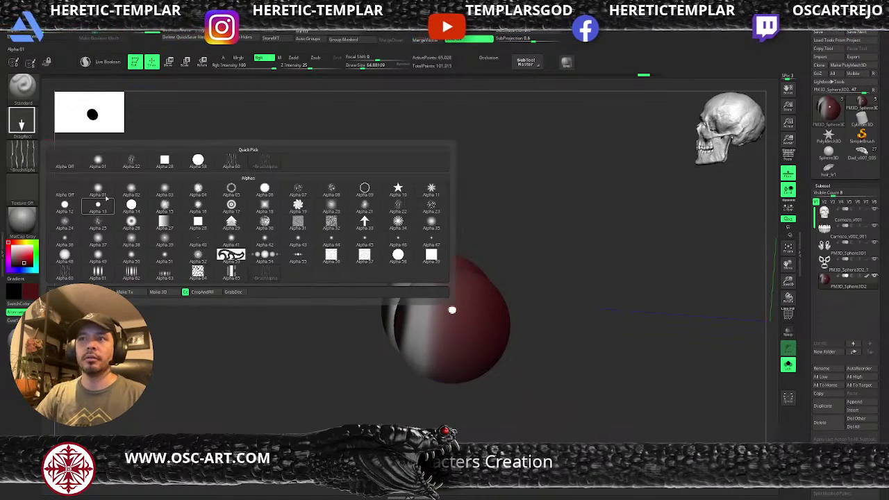
left_click(222, 259)
left_click_drag(397, 282, 428, 334)
key("ctrl+z")
key("ctrl+z")
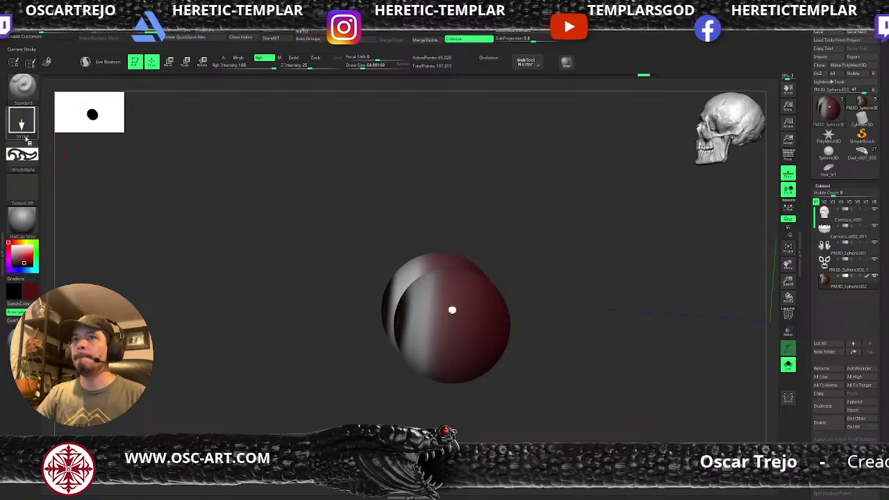
Step: Reset the stroke to Dots with no alpha and switch back to the Paint brush
left_click(22, 121)
left_click(65, 128)
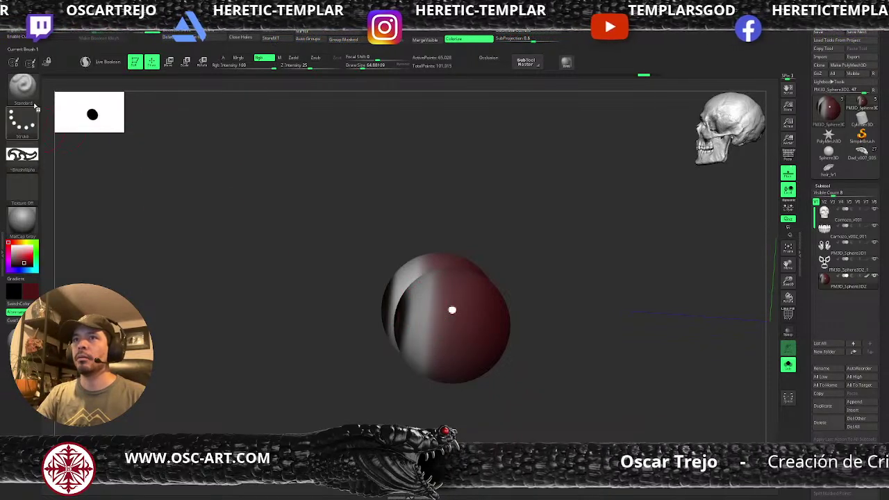
mouse_move(118, 180)
left_mouse_down()
mouse_move(257, 302)
mouse_move(74, 185)
left_mouse_up()
left_click(22, 154)
left_click(75, 161)
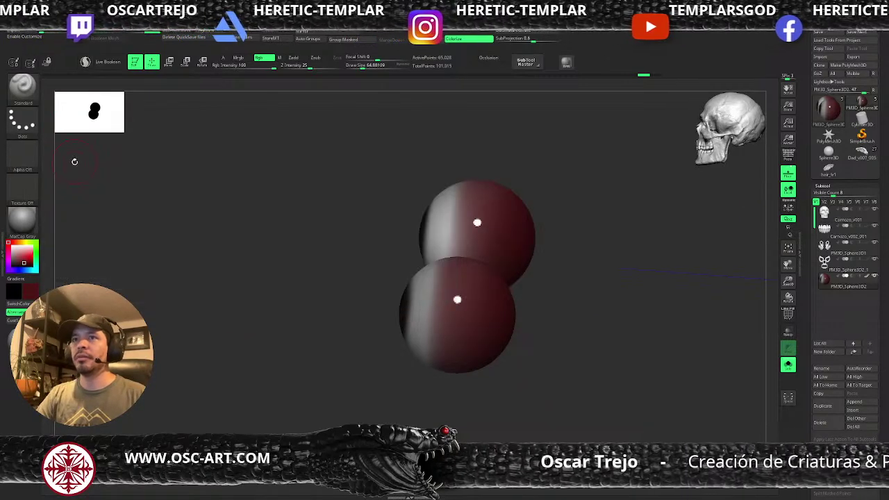
left_click_drag(174, 262, 428, 306)
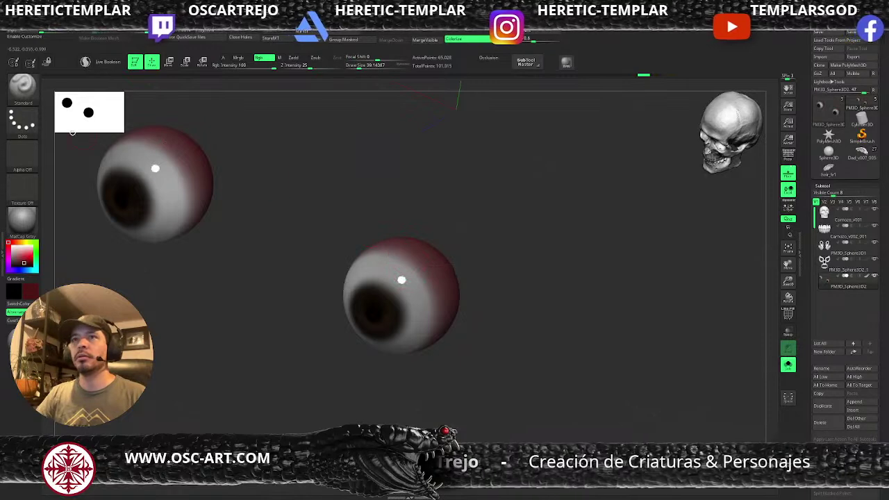
left_click(23, 104)
left_click(132, 209)
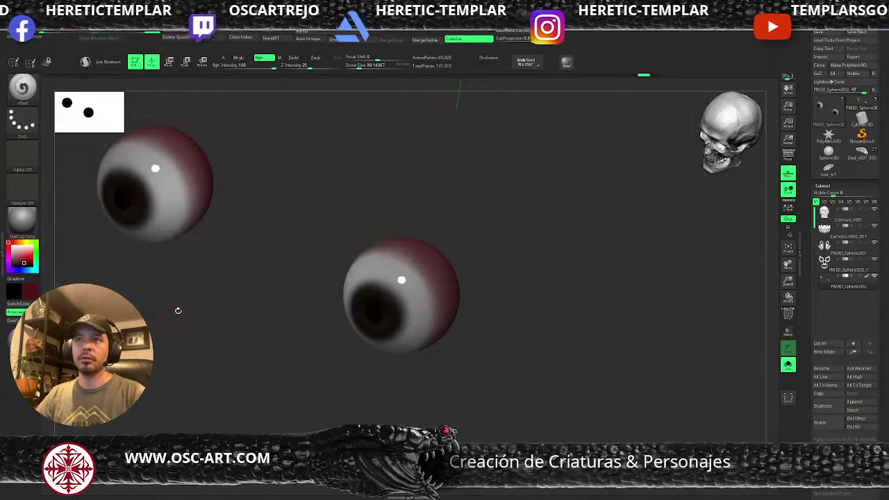
Step: Try the Paint brush with Alpha 22 and the DragRect stroke on the eyeballs, then undo it
left_click(22, 154)
left_click(131, 163)
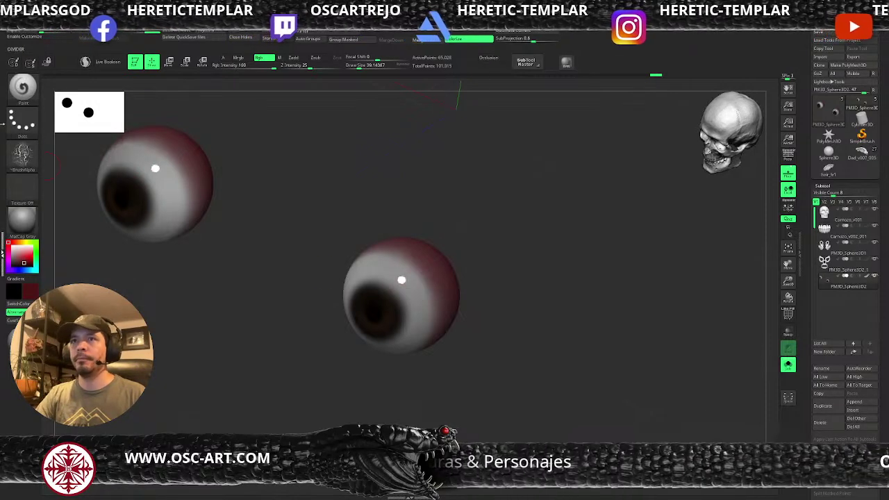
left_click(23, 122)
left_click(105, 132)
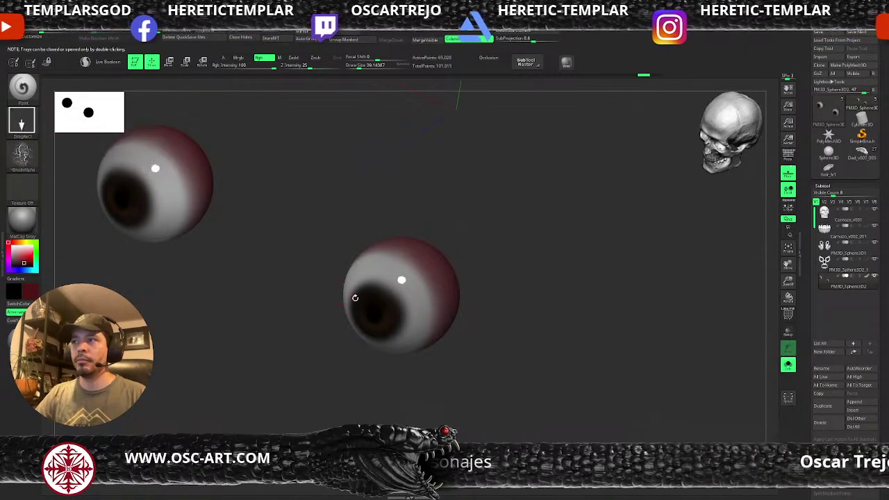
key("s")
mouse_move(373, 300)
left_mouse_down()
mouse_move(407, 299)
mouse_move(340, 255)
left_mouse_up()
key("ctrl+z")
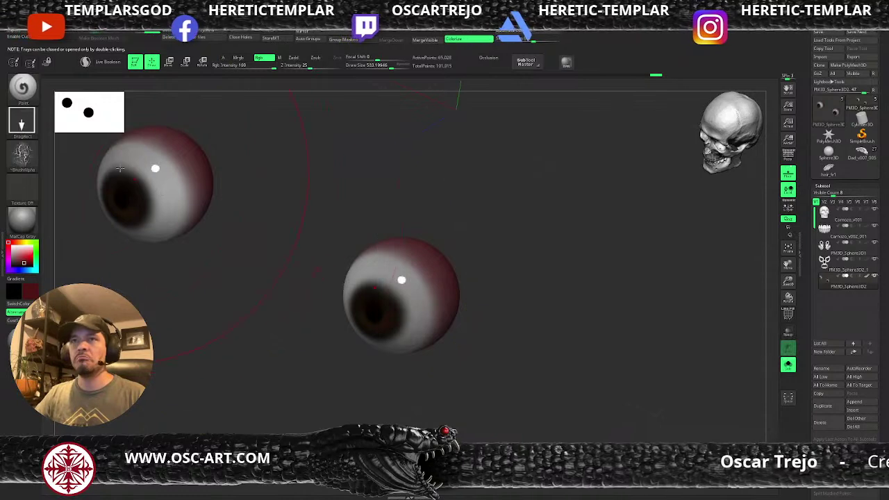
Step: Set the Paint brush stroke to DragDot, test it on the eyeballs, and turn the alpha off
left_click(22, 122)
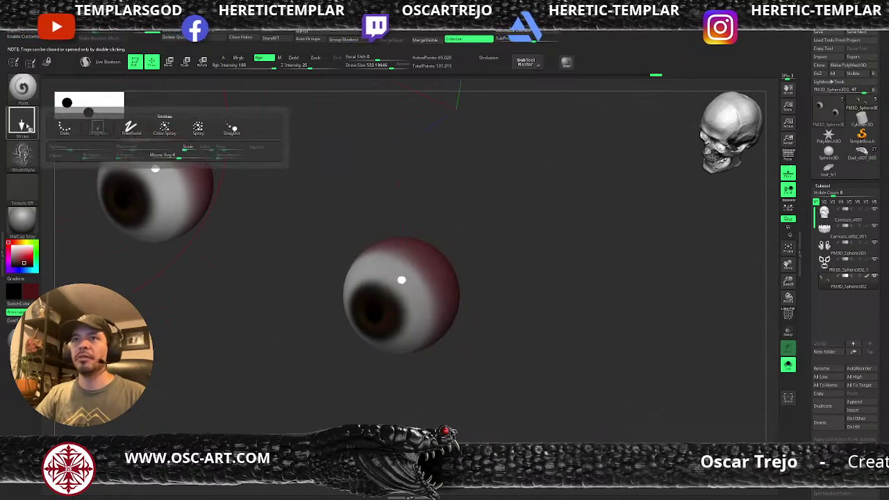
left_click(198, 130)
key("s")
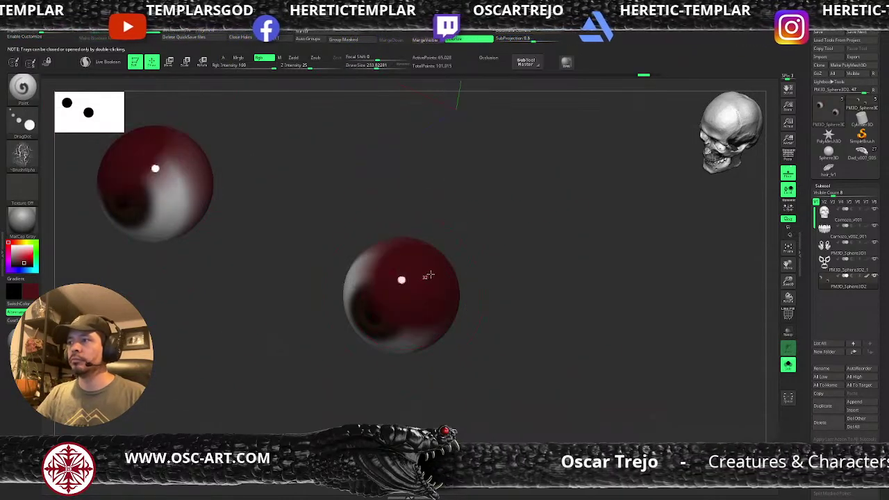
left_click(26, 153)
left_click(34, 202)
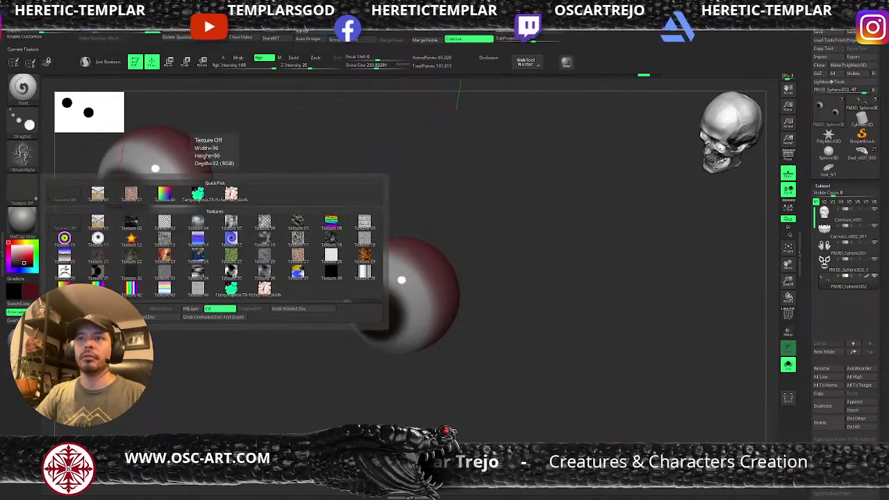
left_click(22, 154)
left_click(59, 173)
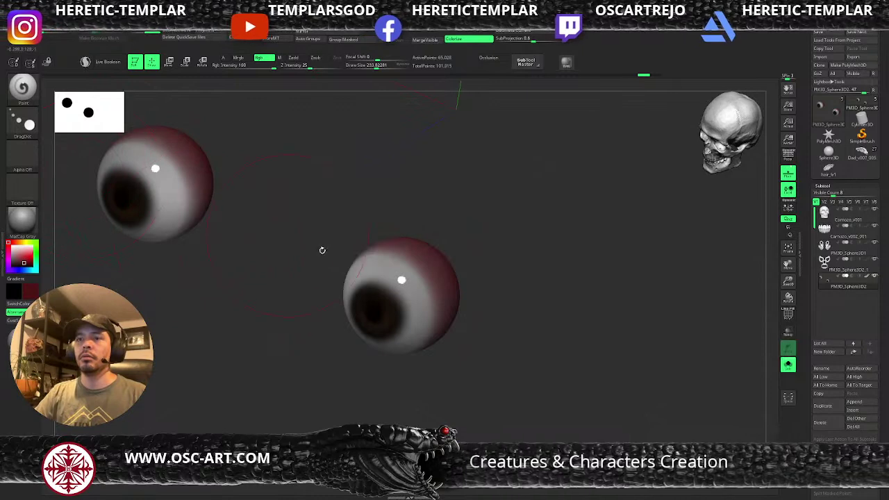
Step: Try a small dark red dot on the eyeball's side with the Paint brush reduced to a draw size of about 9
left_click_drag(512, 321, 461, 273, "shift")
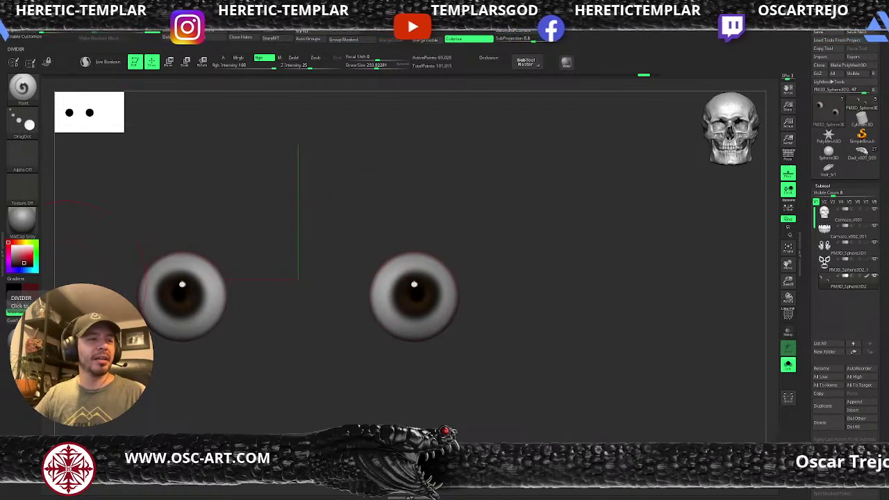
key("s")
mouse_move(532, 274)
left_mouse_down()
mouse_move(506, 278)
mouse_move(498, 299)
left_mouse_up()
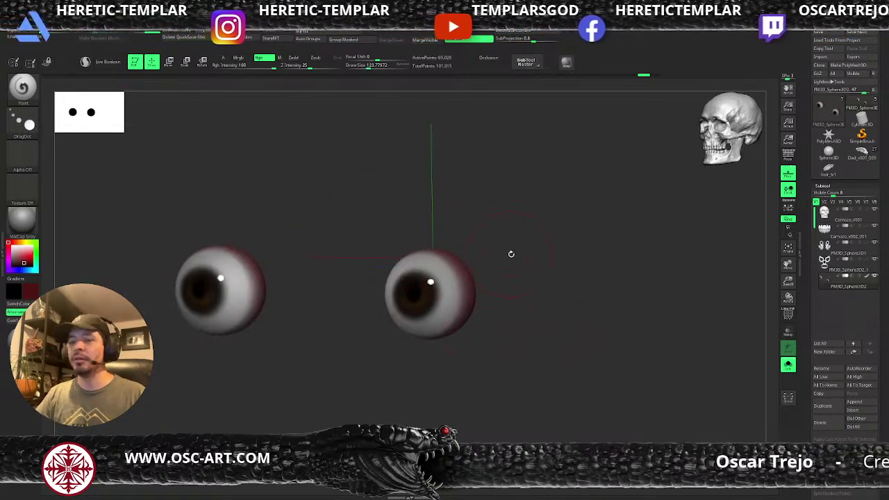
left_click_drag(510, 254, 448, 268)
key("s")
right_click_drag(464, 268, 504, 286, "ctrl")
key("s")
left_click_drag(486, 284, 473, 281)
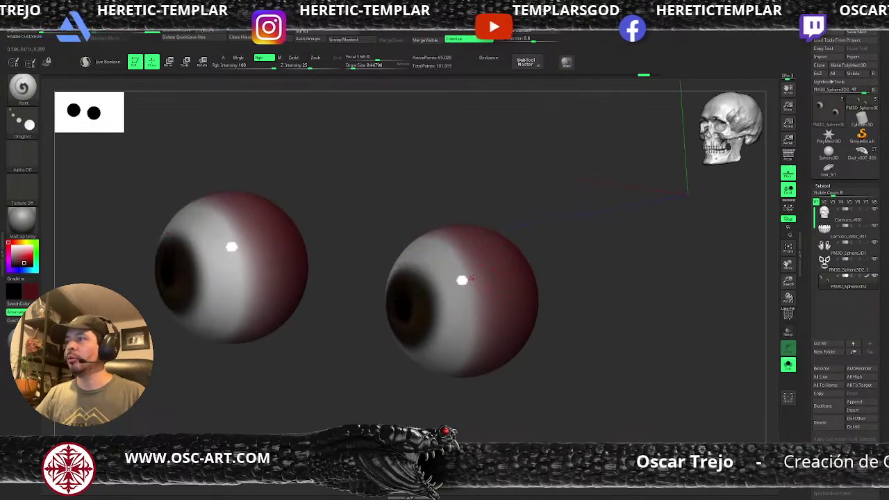
left_click(502, 272)
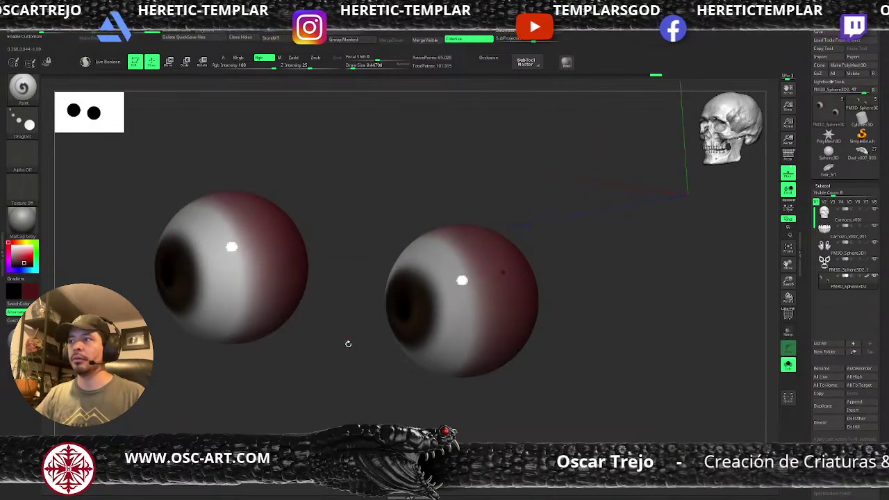
left_click_drag(348, 343, 379, 337)
Step: Set the Paint brush stroke to Dots and try dark red vein lines across the eyeball's side, undoing them
left_click(30, 126)
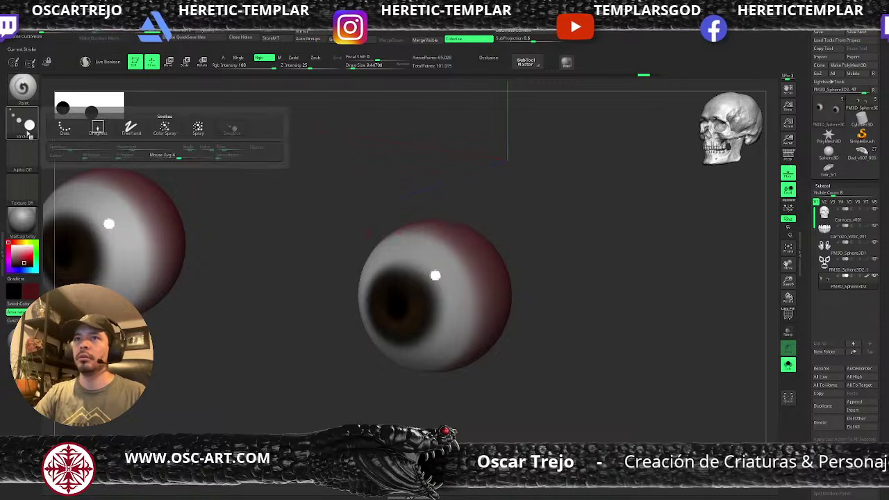
left_click(65, 131)
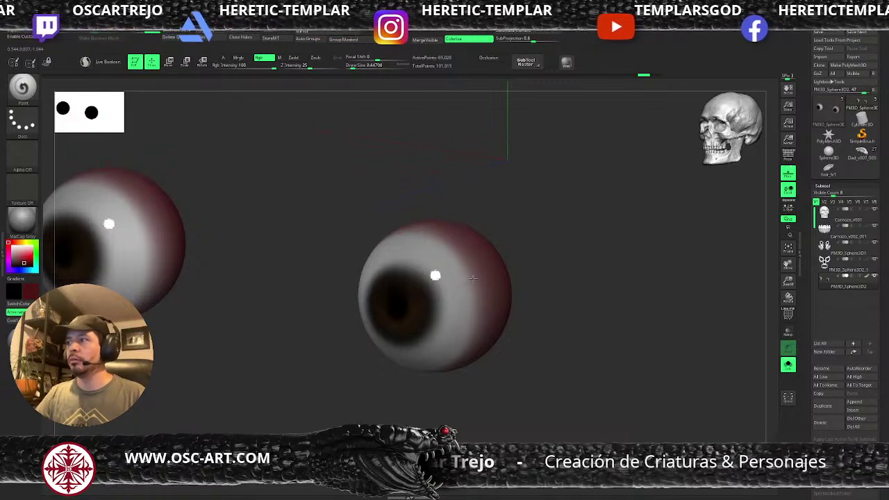
left_click_drag(475, 305, 462, 311)
left_click_drag(505, 290, 445, 345)
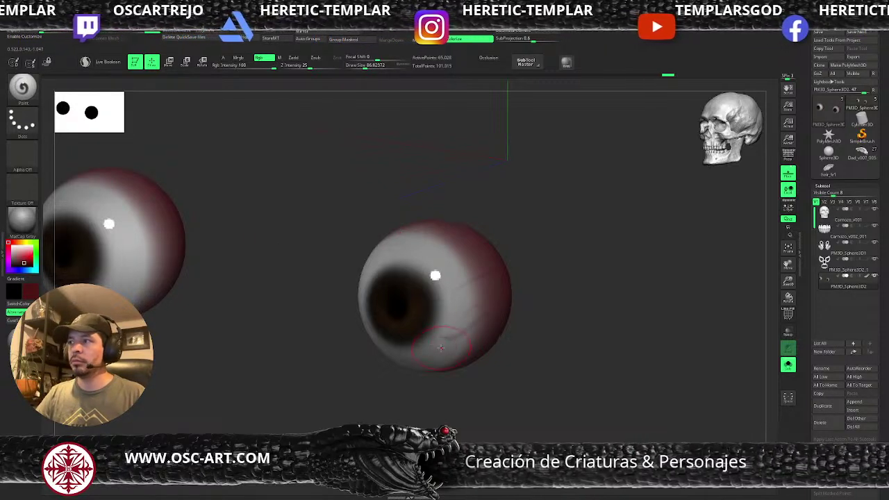
mouse_move(480, 381)
left_mouse_down()
mouse_move(495, 338)
mouse_move(514, 327)
left_mouse_up()
left_click_drag(422, 367, 406, 349, "shift")
mouse_move(527, 355)
left_mouse_down("alt")
mouse_move(535, 316)
mouse_move(529, 342)
left_mouse_up("alt")
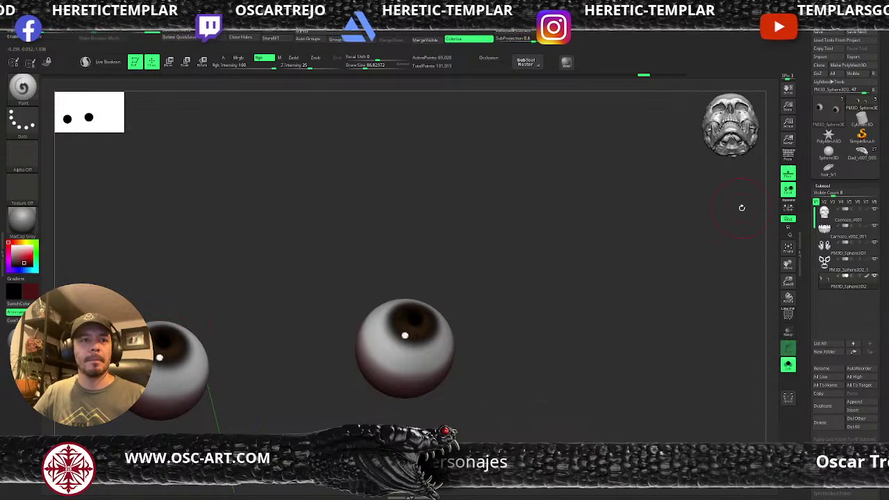
Step: Leave Solo mode to show the whole creature head and turn off the floor grid
left_click_drag(246, 357, 269, 387)
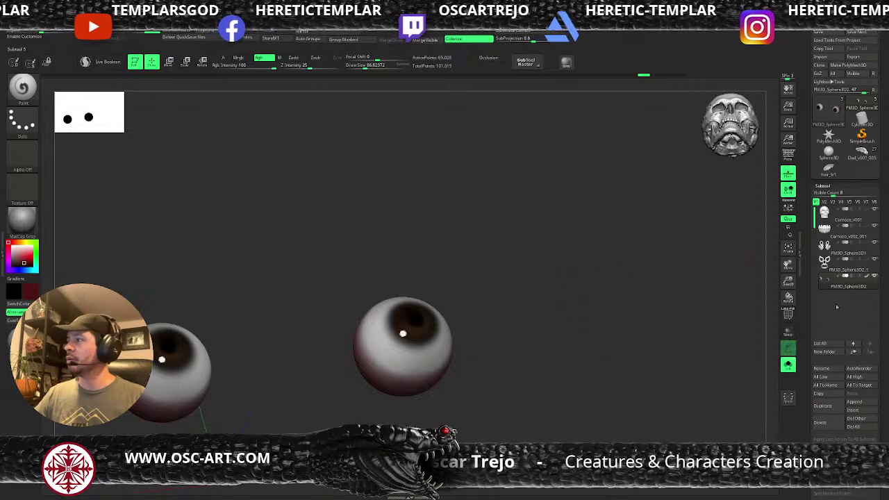
left_click(787, 364)
key("v")
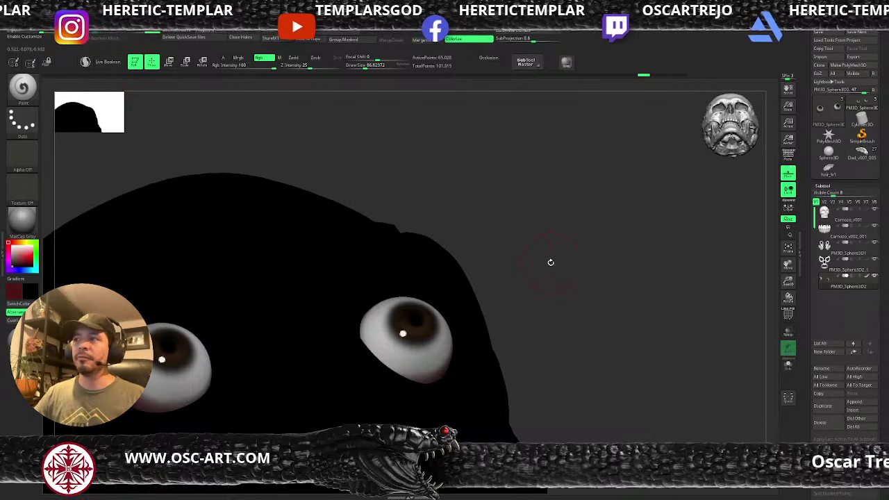
left_click_drag(517, 284, 488, 296, "alt")
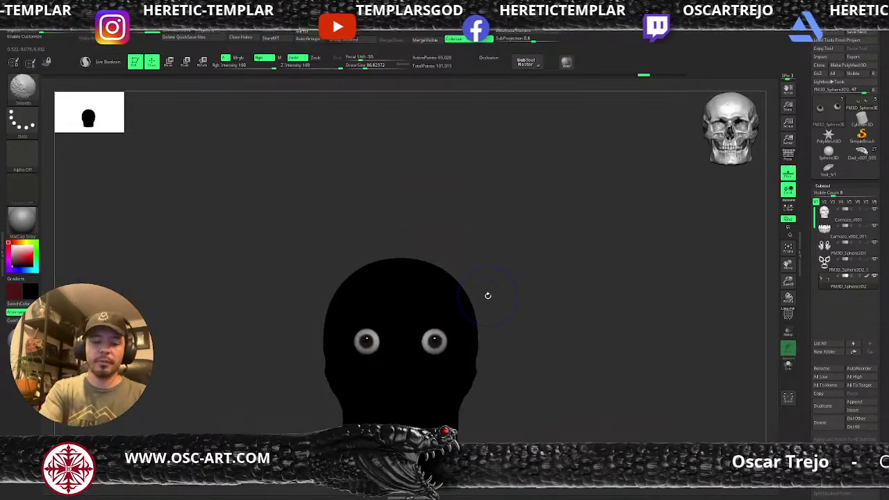
key("shift+p")
Step: Set the main colour to white and give the head a matte brown clay-like MatCap material
key("v")
left_click(8, 253)
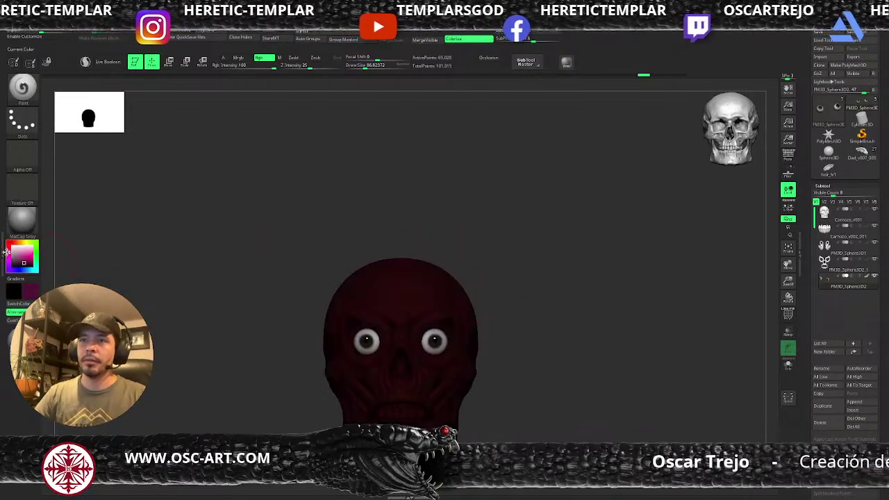
left_click_drag(15, 254, 11, 244)
left_click(22, 221)
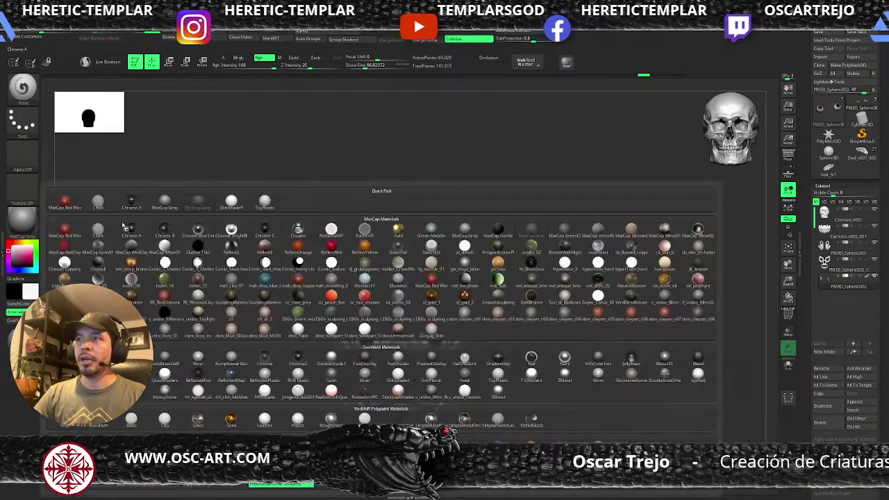
left_click(488, 317)
mouse_move(514, 320)
left_mouse_down("alt")
mouse_move(492, 242)
mouse_move(528, 284)
mouse_move(486, 295)
left_mouse_up("alt")
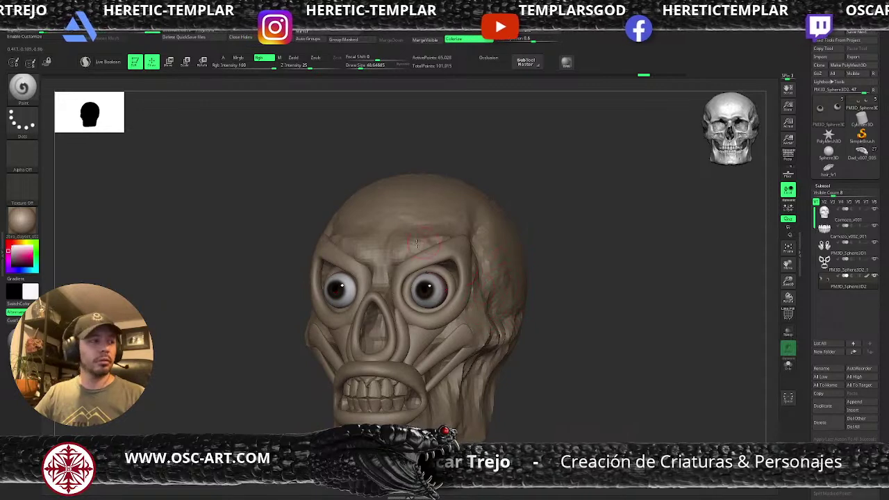
left_click_drag(544, 235, 453, 267)
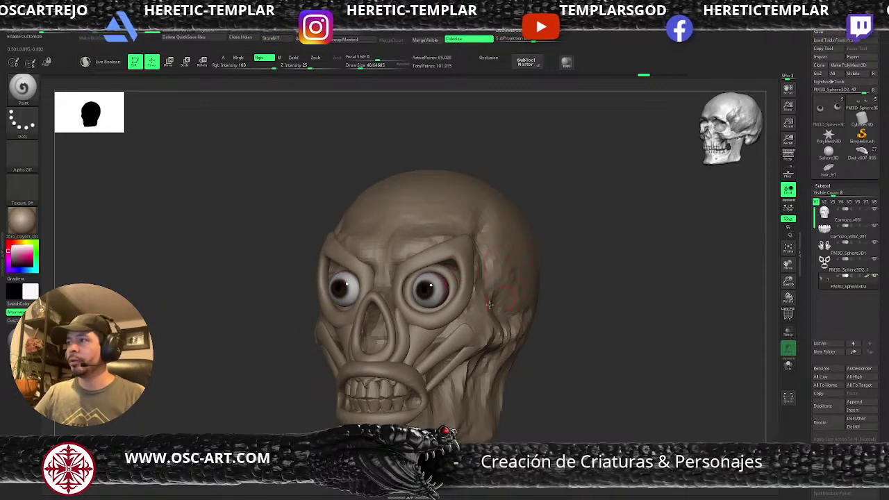
Step: Select the cheek muscle strands and switch to the Move brush with a new draw size
left_click(454, 325, "alt")
key("b")
key("m")
key("v")
key("s")
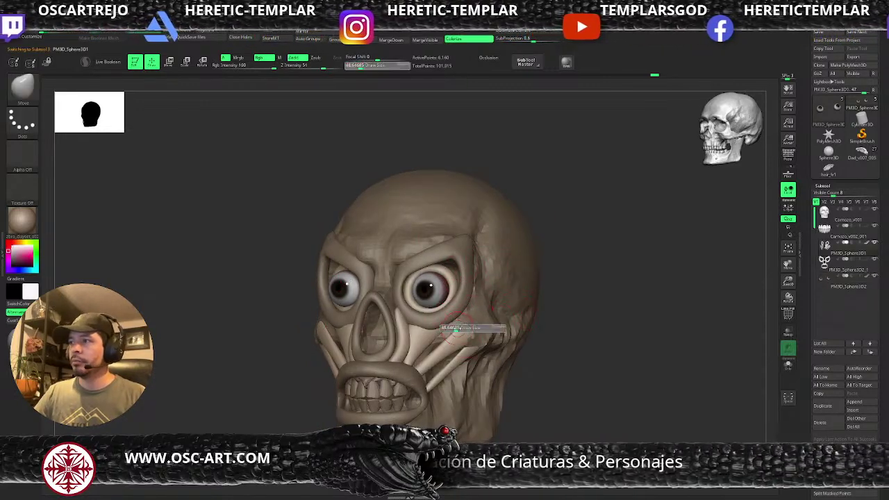
left_click_drag(456, 328, 463, 328)
mouse_move(463, 326)
right_mouse_down()
mouse_move(545, 316)
mouse_move(489, 307)
mouse_move(561, 323)
right_mouse_up()
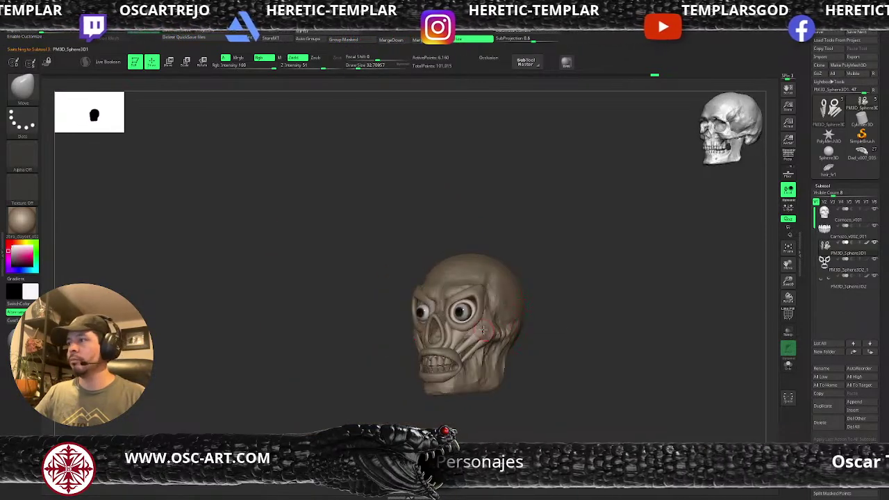
right_click_drag(488, 328, 563, 328)
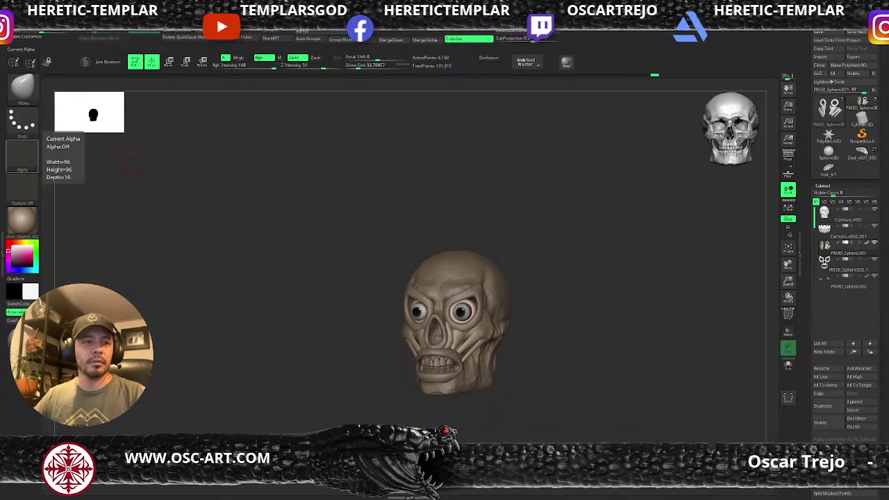
Step: Insert a capsule from the IMM Primitives brush on the side of the jaw and orient it with the gizmo
mouse_move(552, 325)
left_mouse_down()
mouse_move(579, 313)
mouse_move(550, 322)
left_mouse_up()
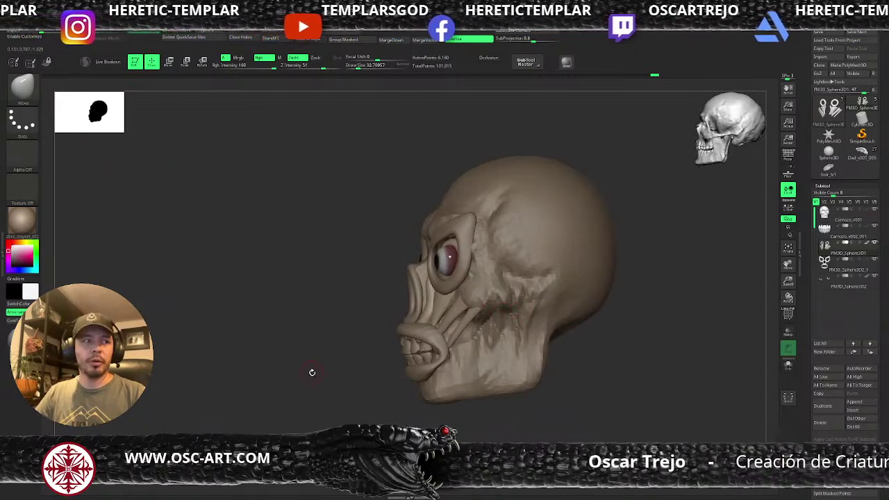
key("b")
key("i")
key("p")
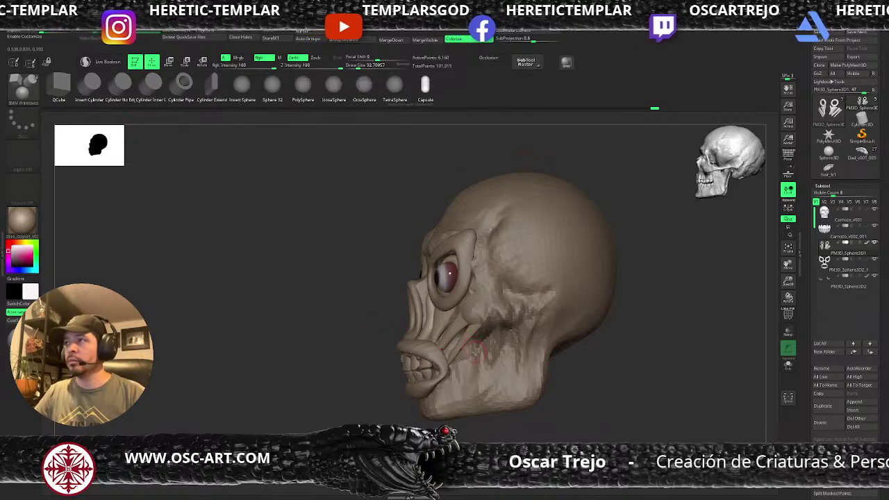
left_click_drag(475, 354, 476, 364)
left_click_drag(374, 409, 331, 414)
key("w")
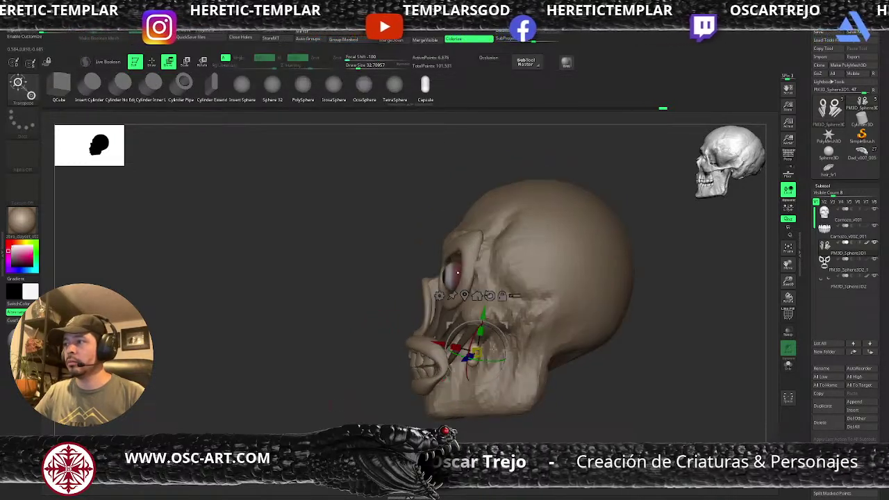
mouse_move(492, 330)
left_mouse_down()
mouse_move(496, 365)
mouse_move(480, 353)
left_mouse_up()
Step: Reshape the inserted capsule into a slanted strand along the side of the jaw with the Move brush
key("q")
key("s")
mouse_move(477, 338)
left_mouse_down()
mouse_move(520, 327)
mouse_move(502, 331)
left_mouse_up()
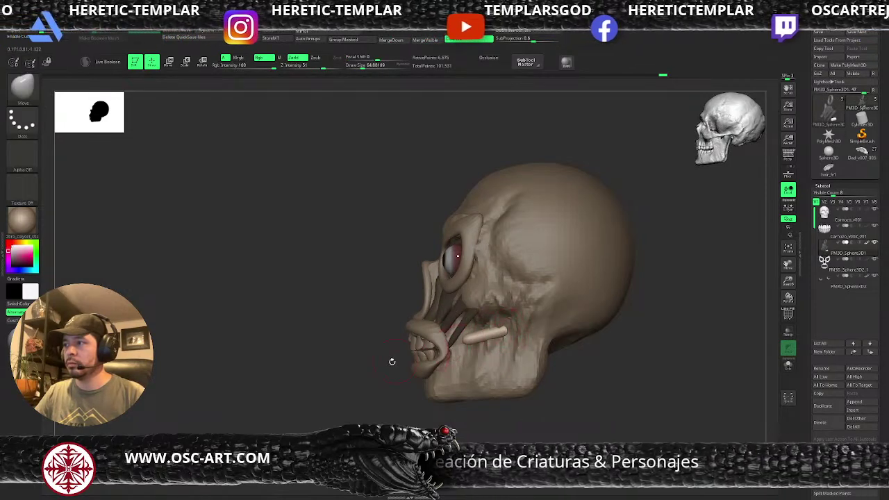
key("s")
left_click_drag(392, 362, 478, 341)
mouse_move(479, 339)
left_mouse_down()
mouse_move(472, 342)
mouse_move(566, 352)
left_mouse_up()
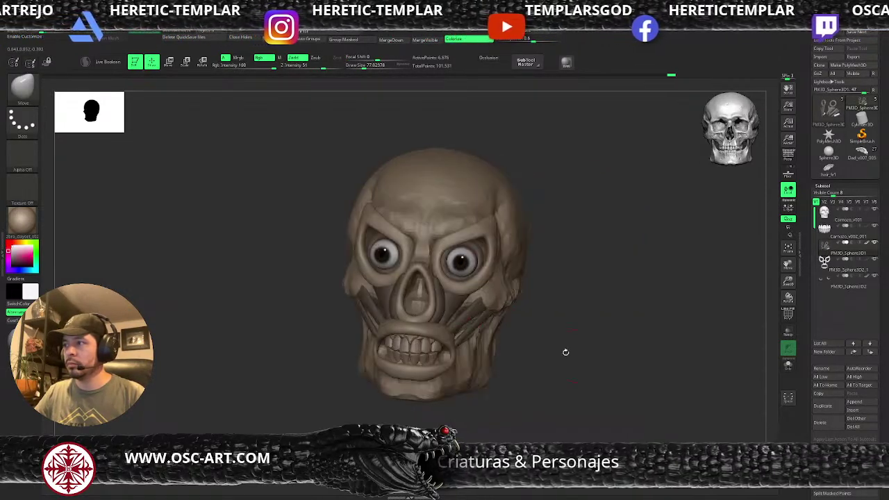
Step: Stretch the strand forward to the corner of the mouth with a Move brush size of about 128, undoing the last adjustment
key("s")
mouse_move(486, 338)
left_mouse_down()
mouse_move(509, 338)
mouse_move(430, 341)
left_mouse_up()
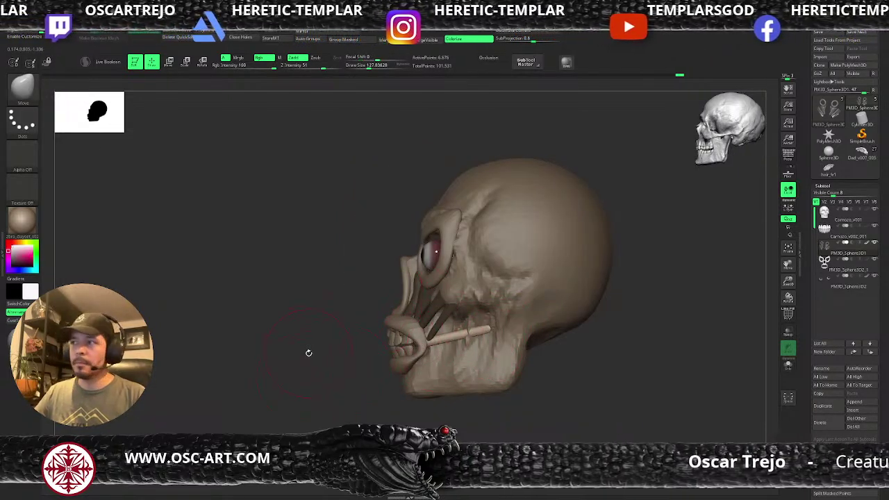
left_click_drag(410, 297, 344, 381)
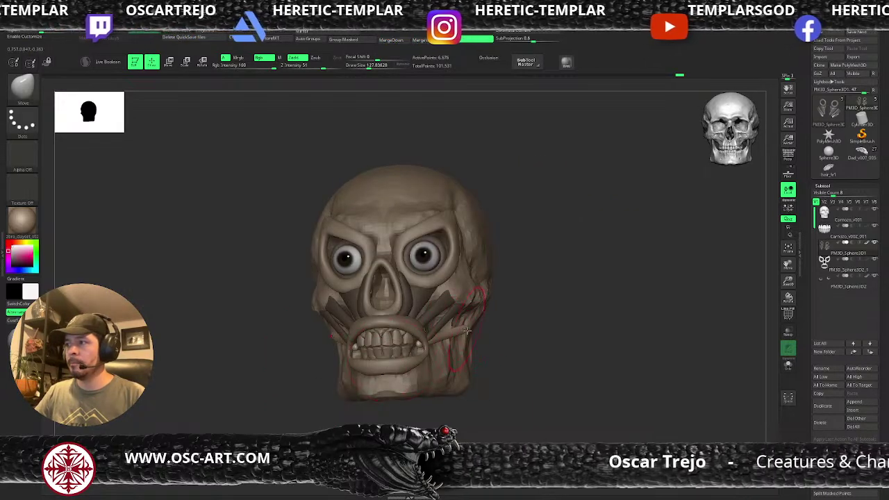
right_click_drag(464, 326, 469, 336)
left_click_drag(433, 350, 437, 345, "shift")
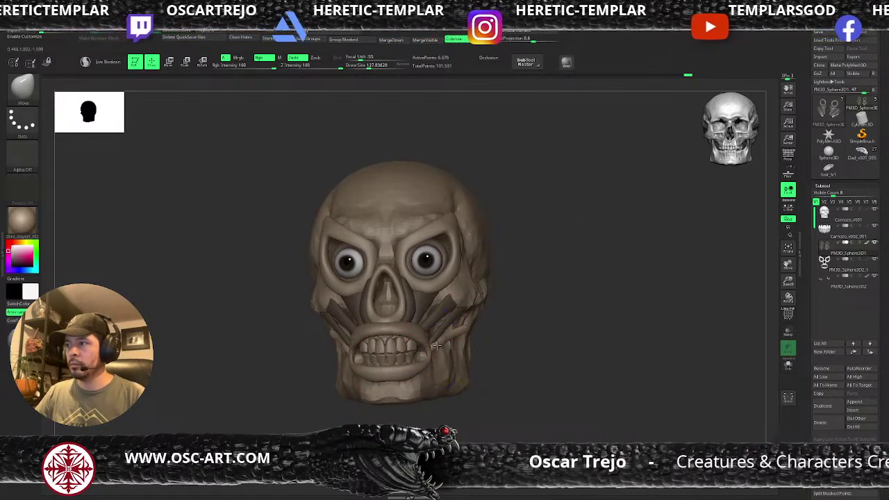
key("ctrl+z")
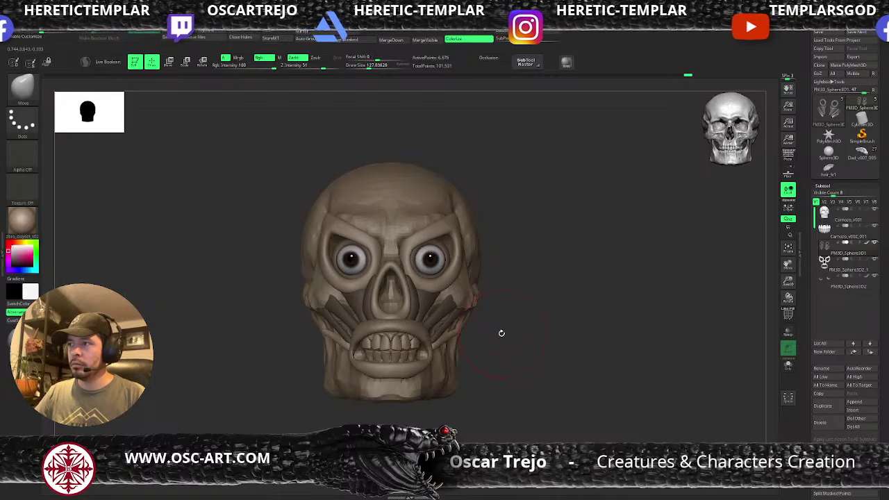
Step: Duplicate the cheek strand just below the first one and return to the Move brush
key("w")
left_click(445, 279)
left_click_drag(433, 293, 432, 298, "ctrl")
left_click_drag(516, 327, 486, 340)
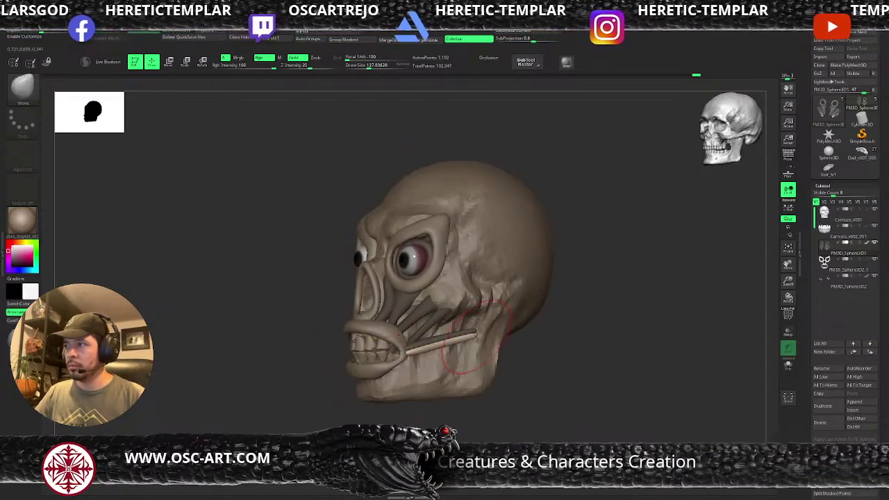
key("q")
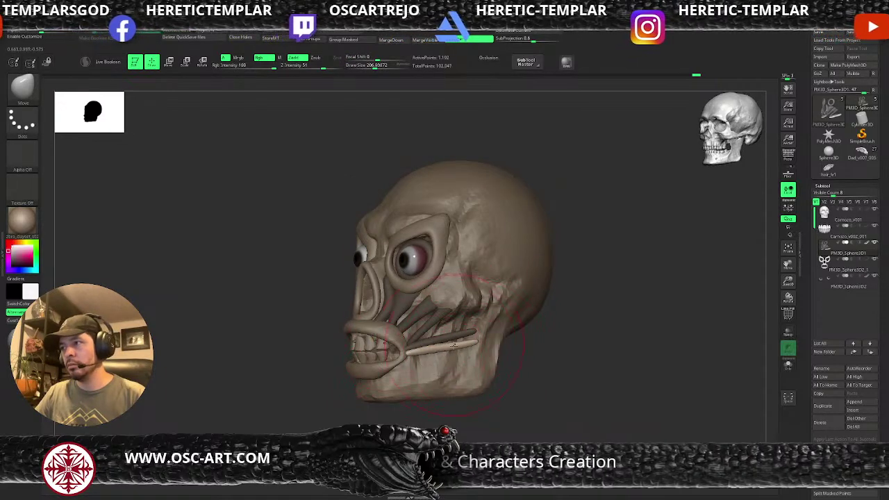
Step: Add a third copy of the strand lower on the jaw and rotate it into place with the gizmo
key("w")
left_click_drag(545, 353, 515, 355)
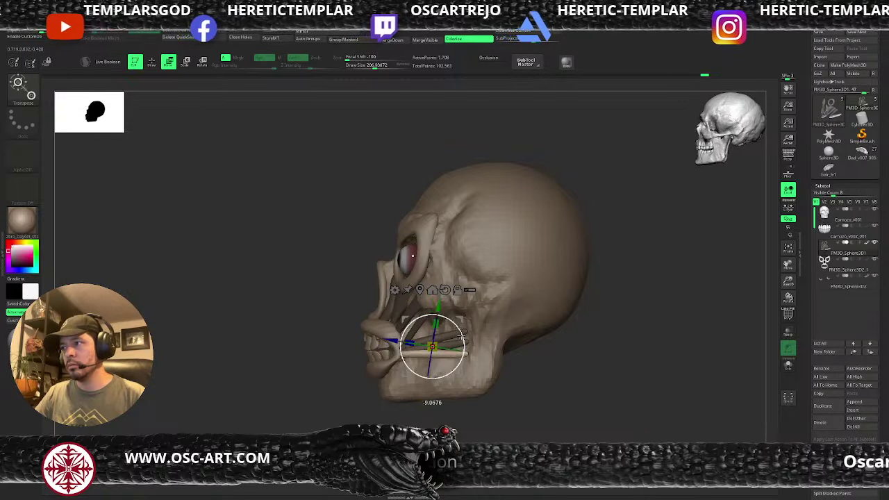
left_click_drag(459, 327, 459, 363)
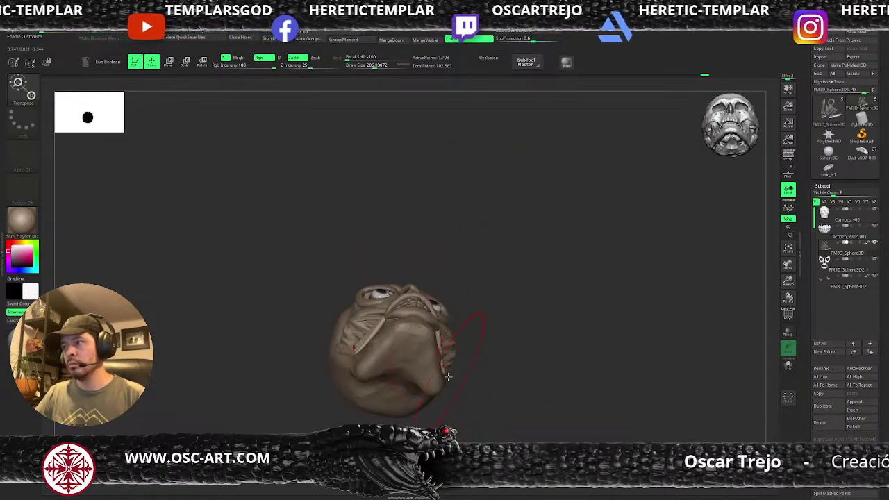
Step: Select the skull and pull the side of the jaw slightly outward with the Move brush at a draw size of about 97
left_click(439, 379, "alt")
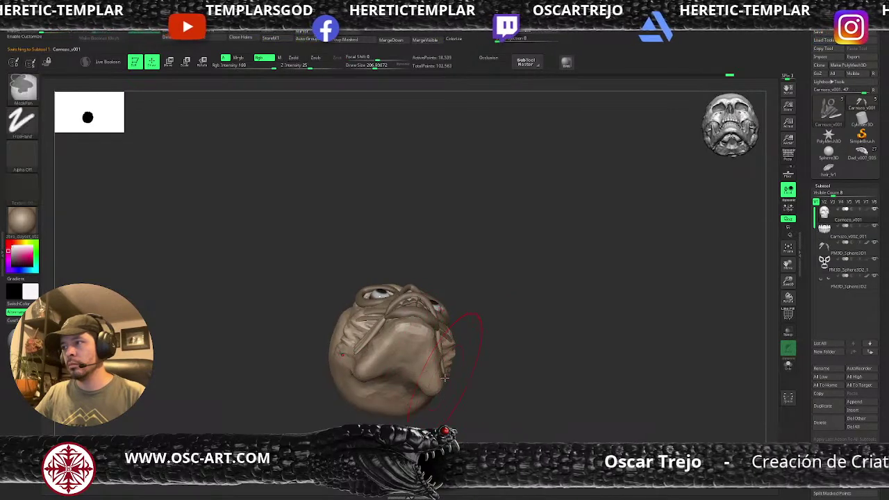
left_click_drag(459, 379, 462, 412)
key("s")
left_click_drag(426, 389, 431, 387)
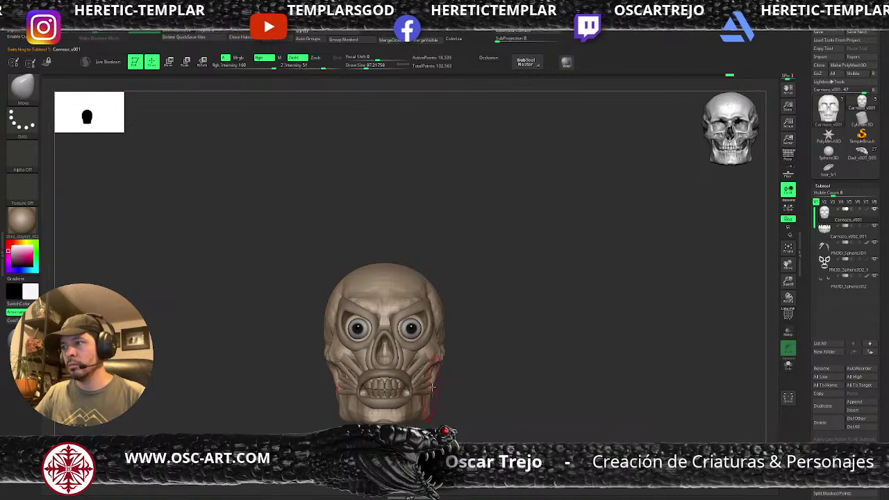
Step: Build up the nose bridge between the eyes with the ClayBuildup brush at a draw size of about 49
mouse_move(503, 298)
left_mouse_down("alt")
mouse_move(530, 329)
mouse_move(368, 318)
left_mouse_up("alt")
key("s")
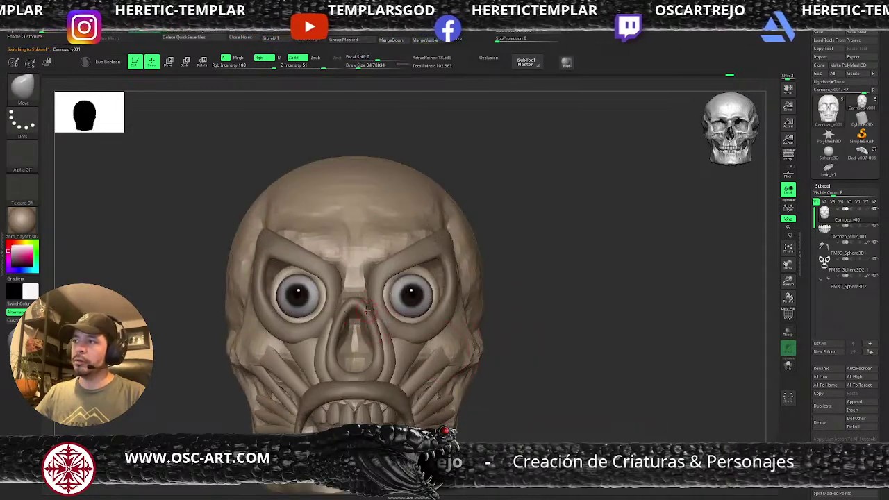
key("shift+f")
key("shift+f")
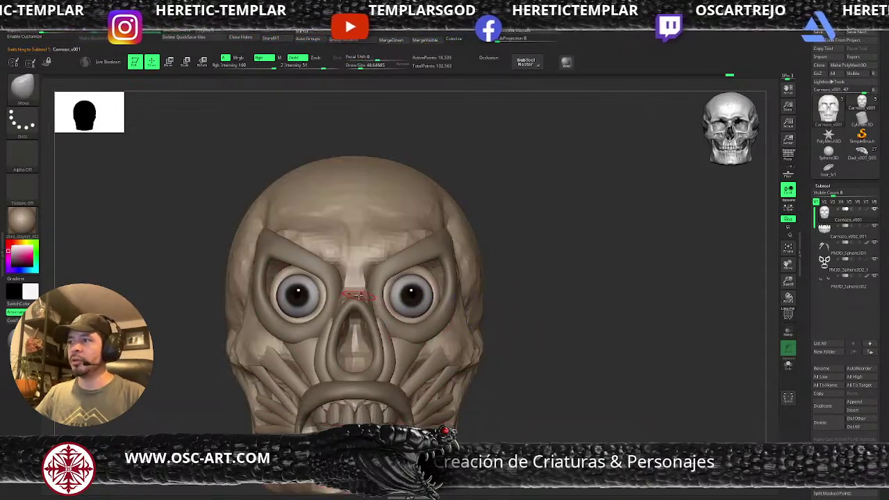
key("b")
key("c")
key("b")
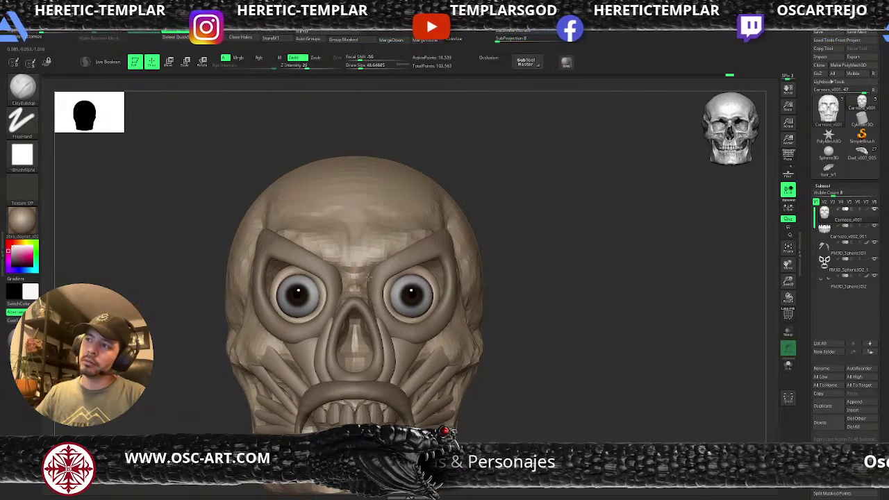
Step: Select the facial muscle piece, isolate the rings around the eyeballs, and mask the remaining strands
left_click_drag(559, 282, 506, 287, "alt")
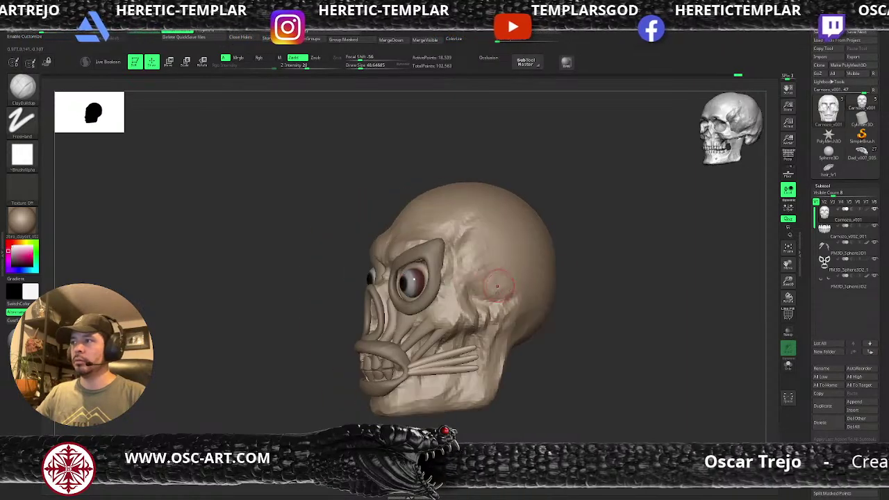
left_click(426, 275, "alt")
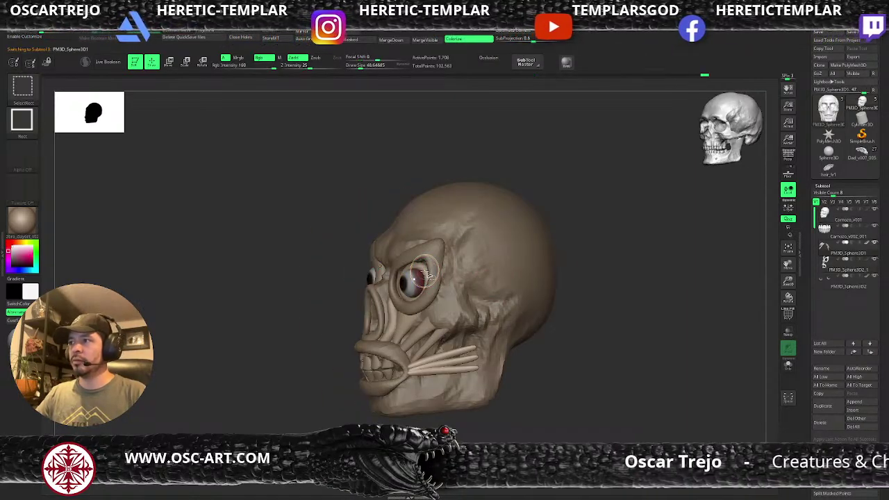
left_click(427, 275, "ctrl+shift")
left_click_drag(333, 256, 585, 432, "ctrl")
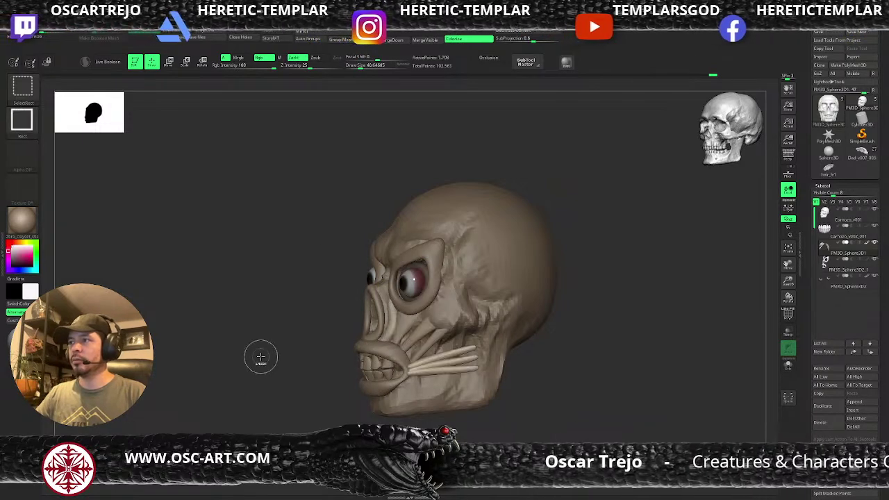
key("w")
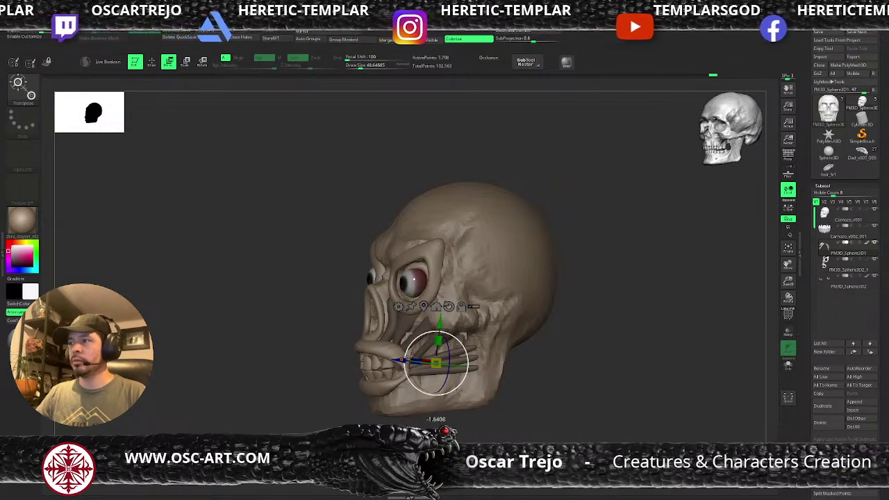
Step: Try to thicken the unmasked eye rings with the Inflate brush at a draw size of about 311, and undo the stroke
key("q")
key("b")
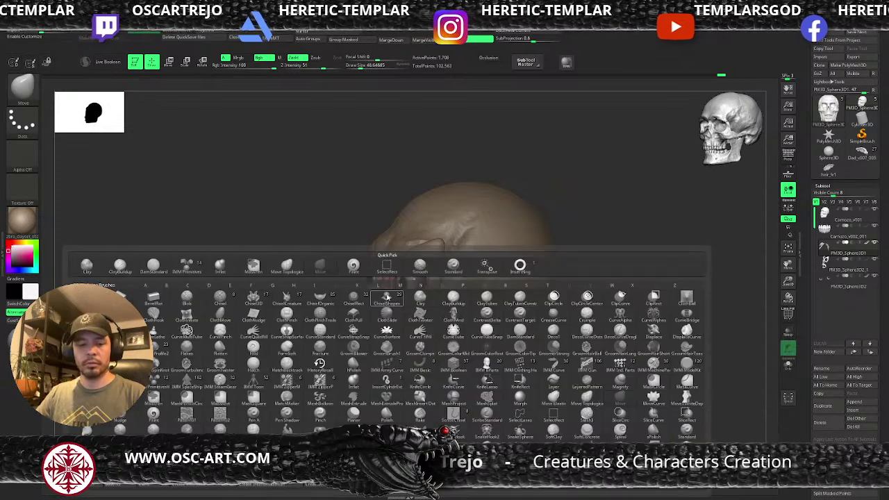
key("i")
key("n")
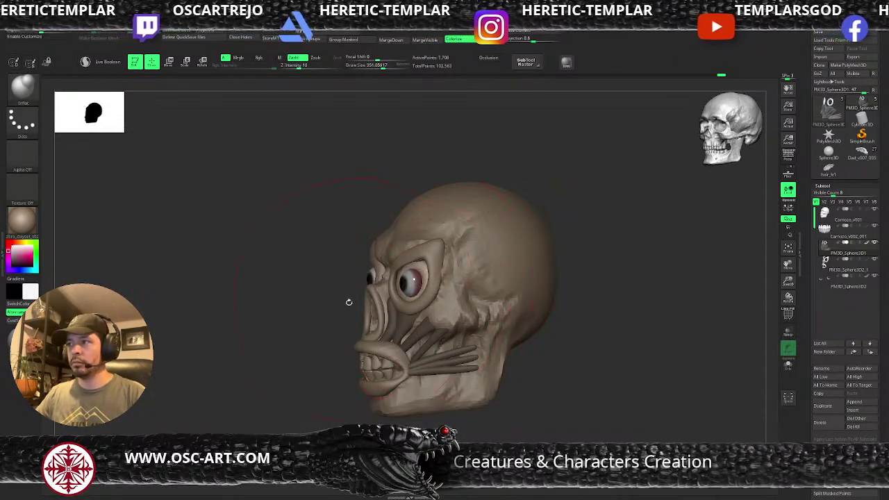
left_click_drag(348, 302, 389, 298)
mouse_move(453, 299)
left_mouse_down()
mouse_move(507, 299)
mouse_move(478, 300)
left_mouse_up()
key("s")
left_click_drag(412, 308, 410, 309)
key("ctrl+z")
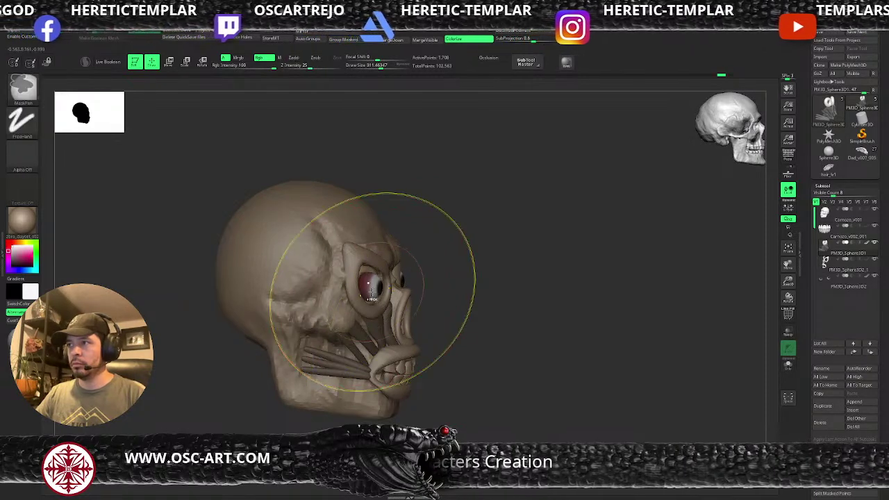
Step: Adjust the eye rings with the Move brush at a draw size of about 76 and clear the mask
left_click_drag(460, 283, 430, 283)
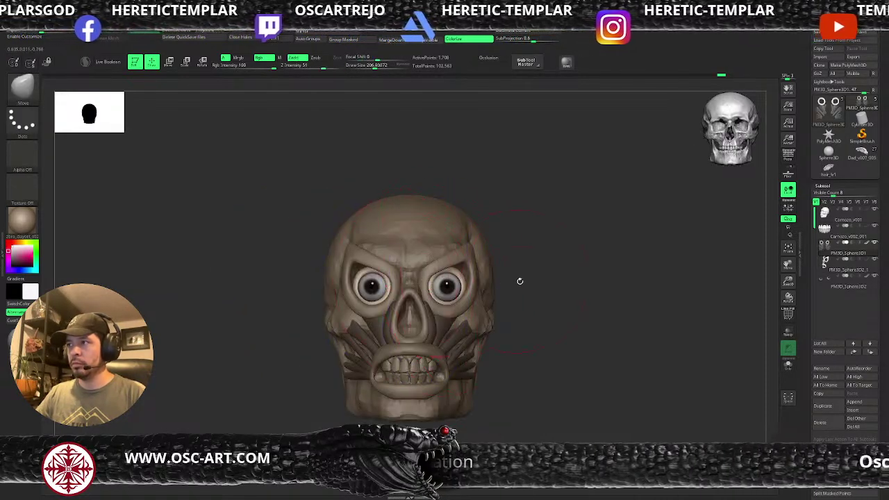
left_click_drag(520, 282, 509, 283)
key("s")
left_click_drag(509, 282, 491, 277)
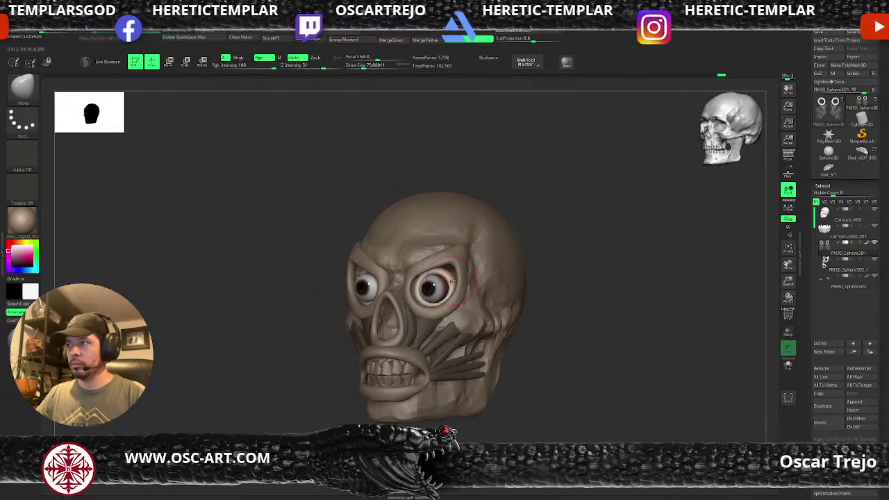
mouse_move(538, 256)
left_mouse_down("ctrl")
mouse_move(566, 281)
mouse_move(545, 264)
left_mouse_up("ctrl")
Step: Choose a dark red color and fill the cheek strands and eye rings with it
left_click_drag(545, 263, 482, 306, "shift")
key("v")
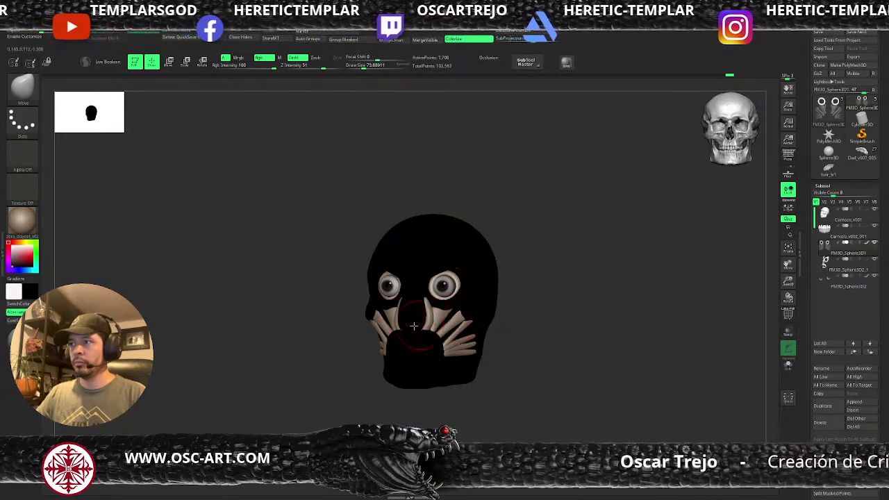
key("v")
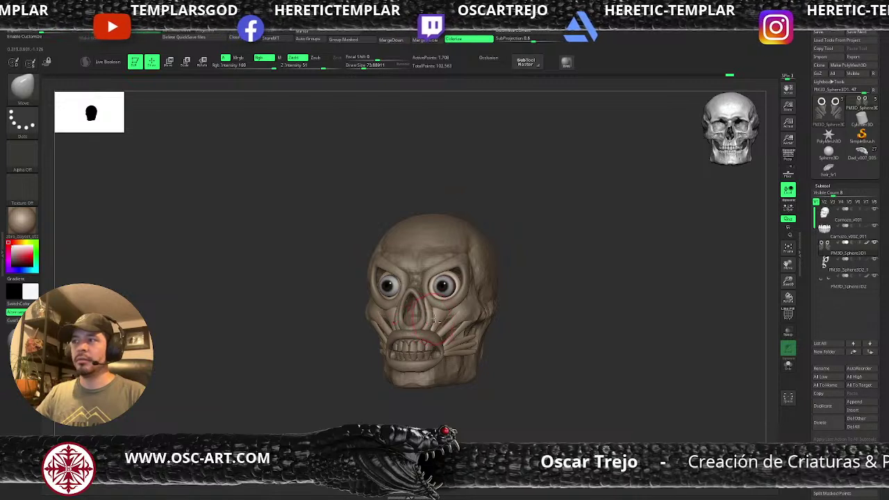
key("v")
left_click_drag(17, 257, 24, 257)
left_click_drag(273, 315, 305, 323)
key("shift+f")
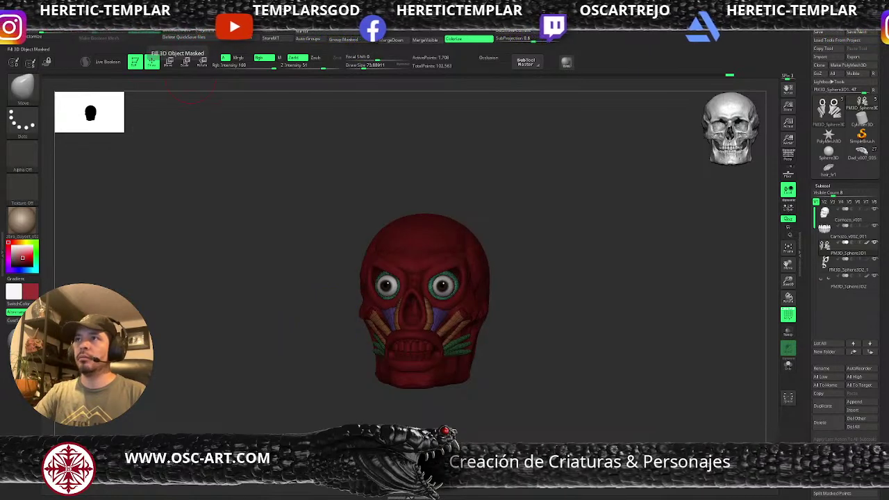
key("shift+f")
key("v")
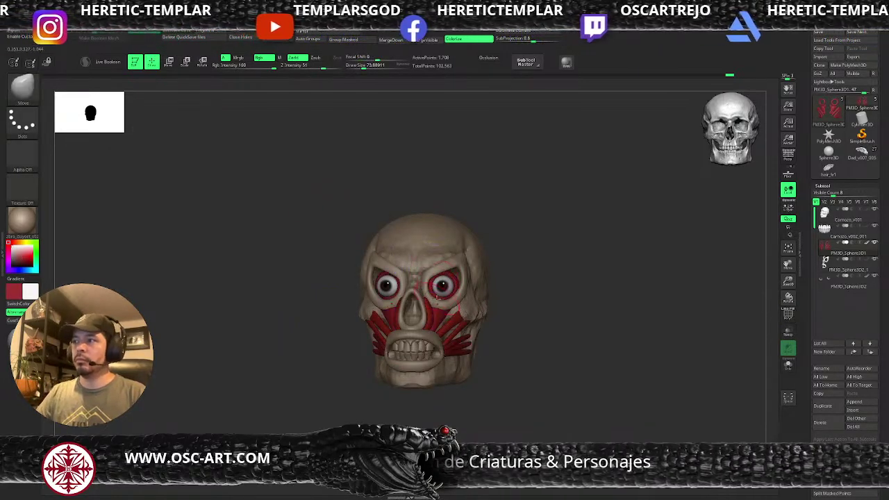
Step: Select the muscle piece framing the eyes, nose and mouth, and fill it with the same dark red
left_click(437, 298, "alt")
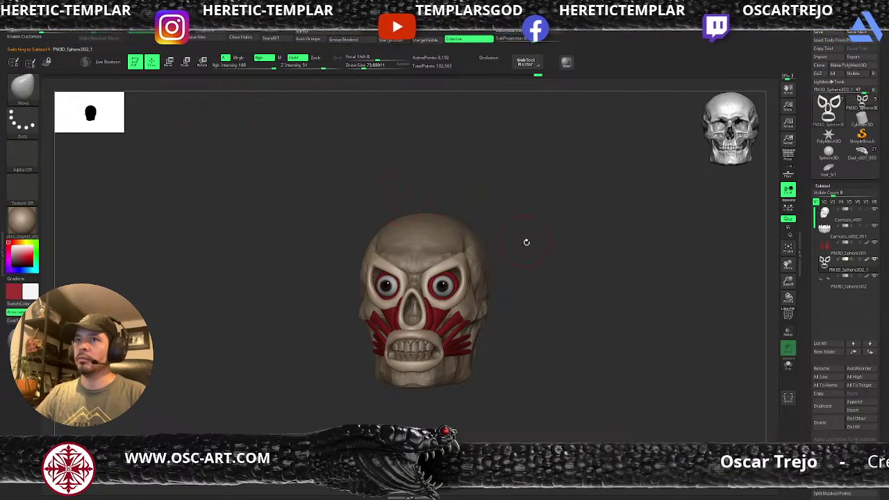
left_click_drag(527, 242, 530, 248)
key("v")
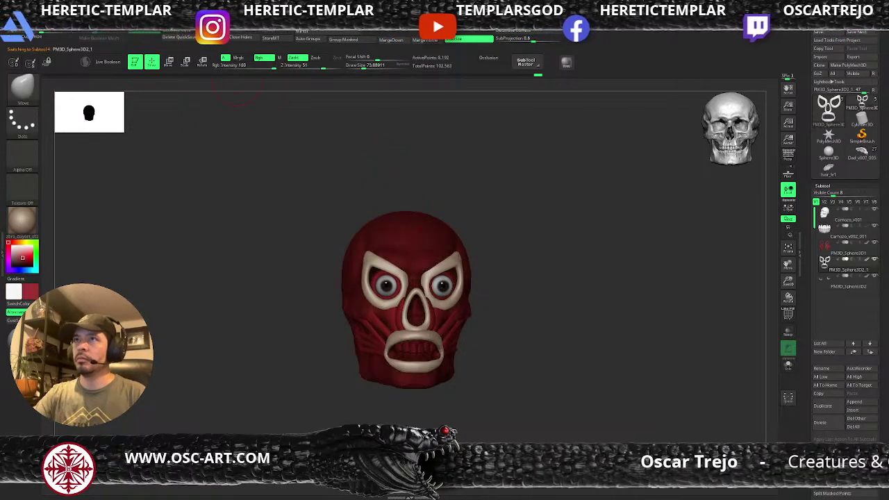
key("v")
left_click_drag(513, 260, 520, 290)
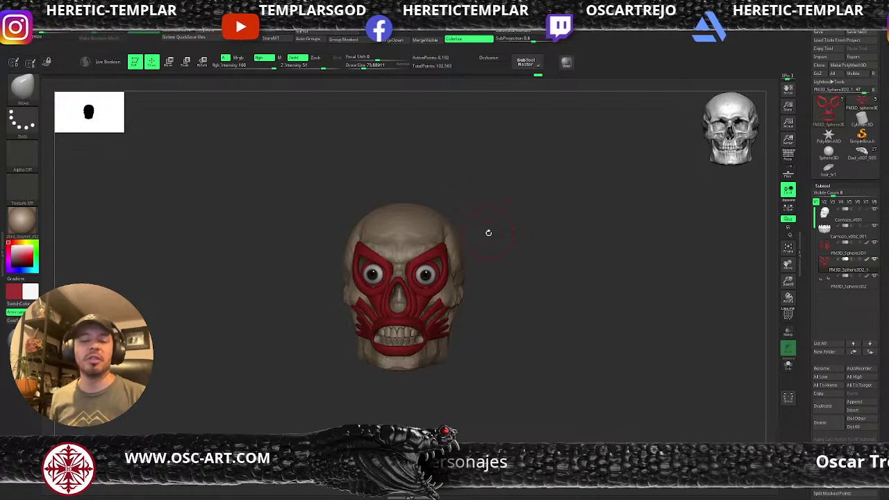
Step: Refine the outer upper corners of the eye muscles with the Move brush at a draw size of about 68
left_click_drag(511, 271, 489, 308, "alt")
key("f")
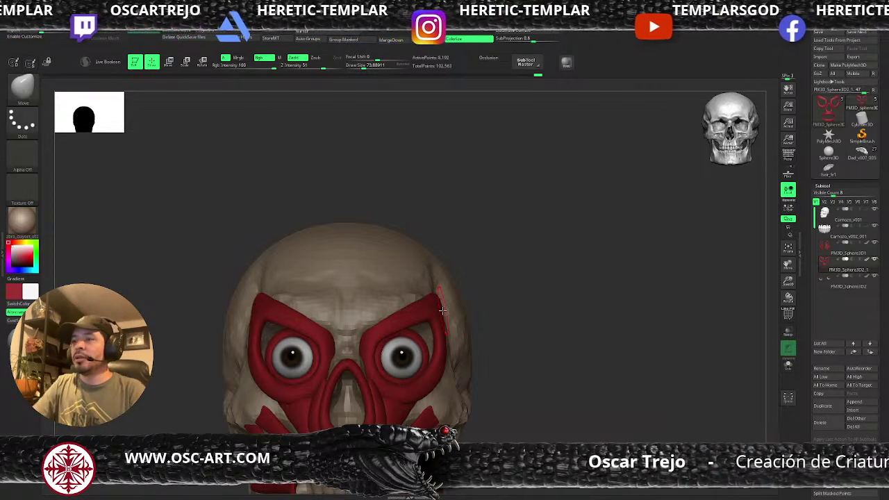
mouse_move(503, 299)
left_mouse_down("alt")
mouse_move(519, 267)
mouse_move(506, 268)
left_mouse_up("alt")
key("bracketright")
key("bracketright")
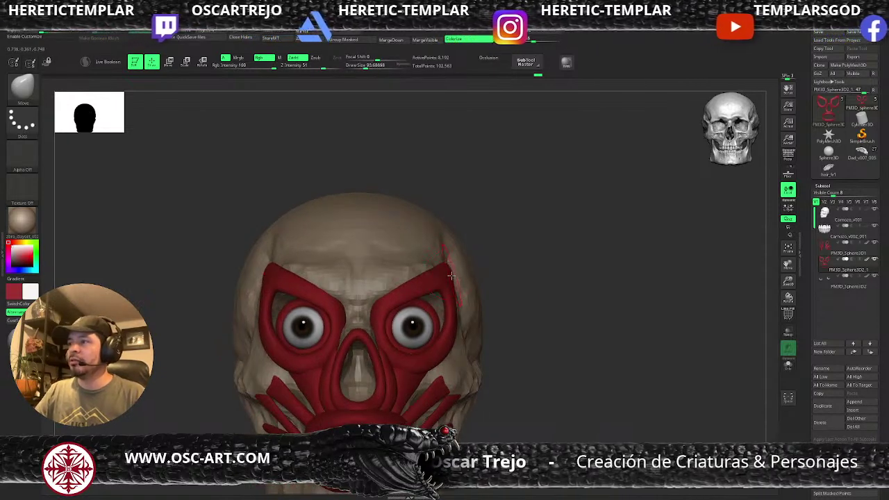
left_click_drag(453, 275, 443, 275)
key("s")
left_click_drag(443, 268, 454, 287, "shift")
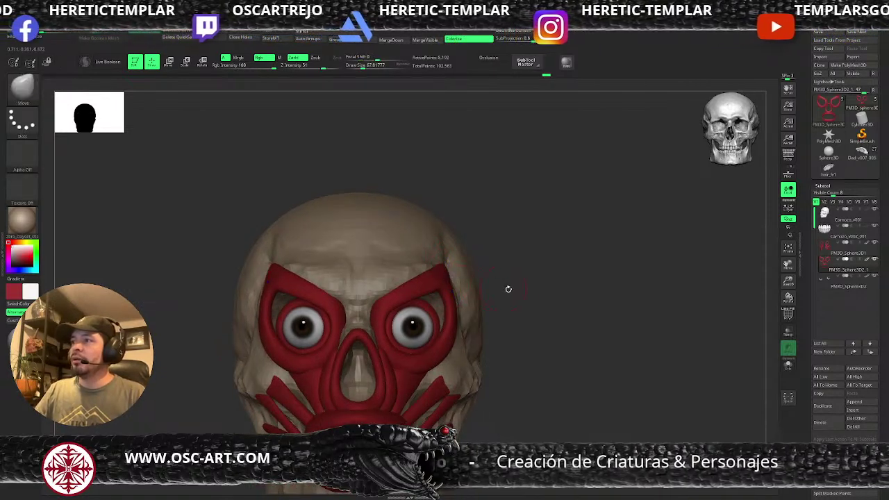
Step: Turn off Colorize for both the face-framing muscle piece and the cheek strands
mouse_move(507, 290)
left_mouse_down("alt")
mouse_move(487, 256)
mouse_move(432, 319)
mouse_move(510, 306)
left_mouse_up("alt")
left_click_drag(571, 309, 534, 293, "alt")
left_click_drag(351, 285, 319, 303)
right_click_drag(320, 302, 294, 324)
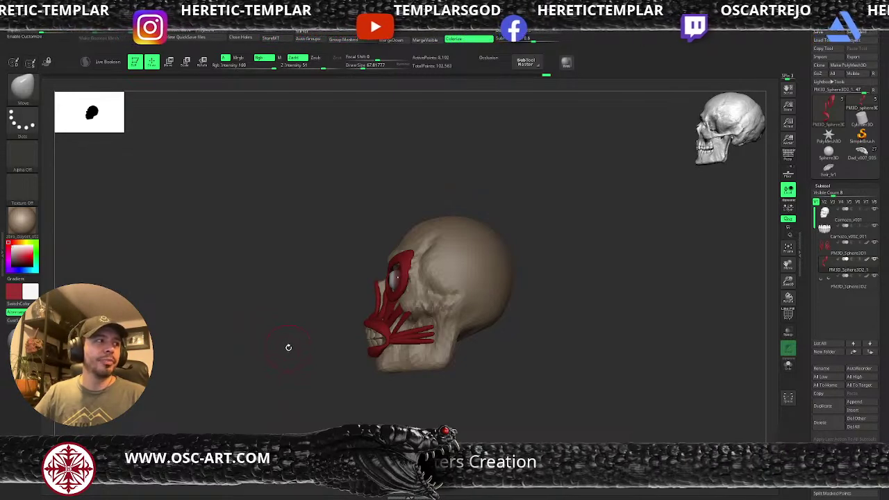
left_click_drag(289, 345, 432, 279)
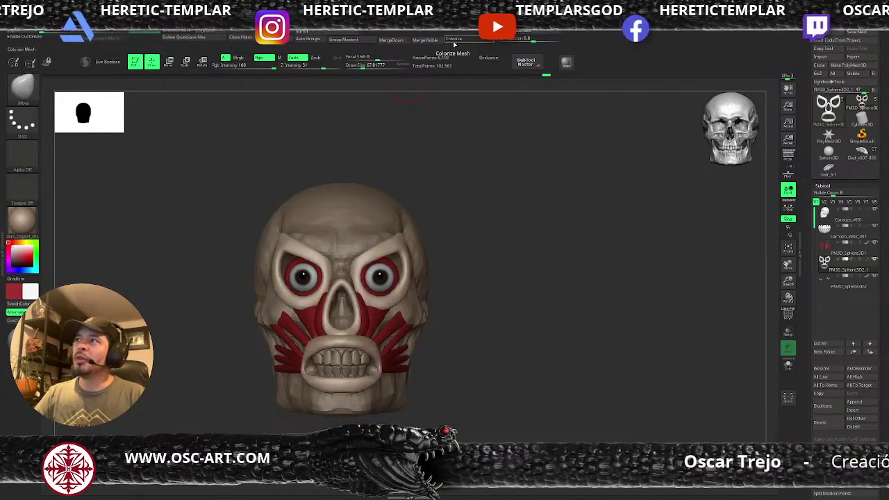
left_click(389, 279, "alt")
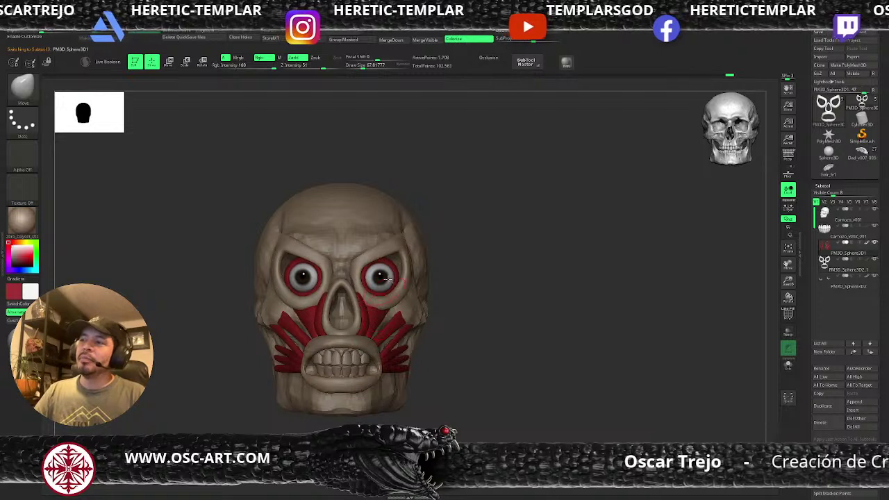
left_click(465, 39)
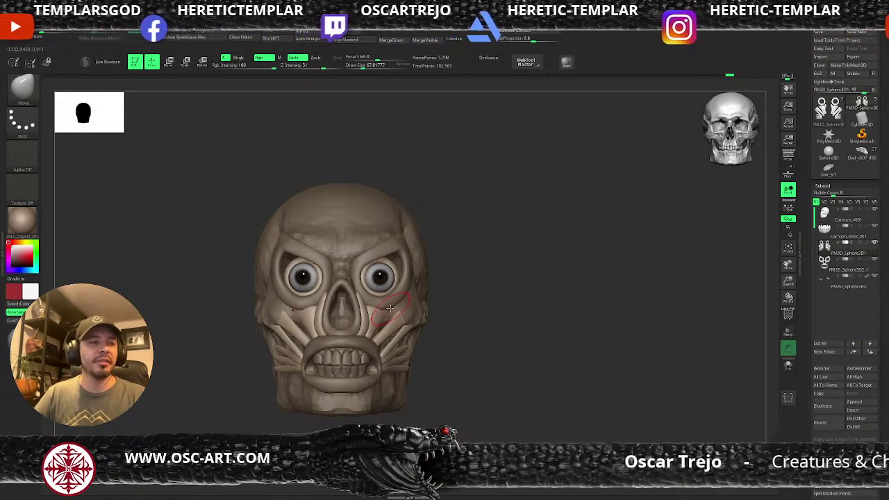
Step: Select the skull and insert a primitive into it through the gizmo's customization options
mouse_move(464, 269)
left_mouse_down("alt")
mouse_move(456, 309)
mouse_move(434, 278)
mouse_move(481, 290)
mouse_move(475, 279)
left_mouse_up("alt")
left_click_drag(535, 285, 497, 227, "alt")
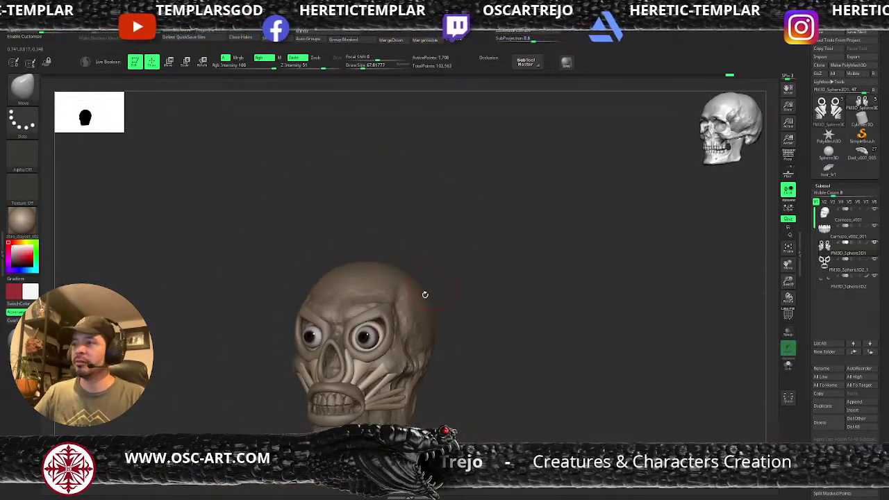
left_click(382, 363, "alt")
left_click(404, 362, "alt")
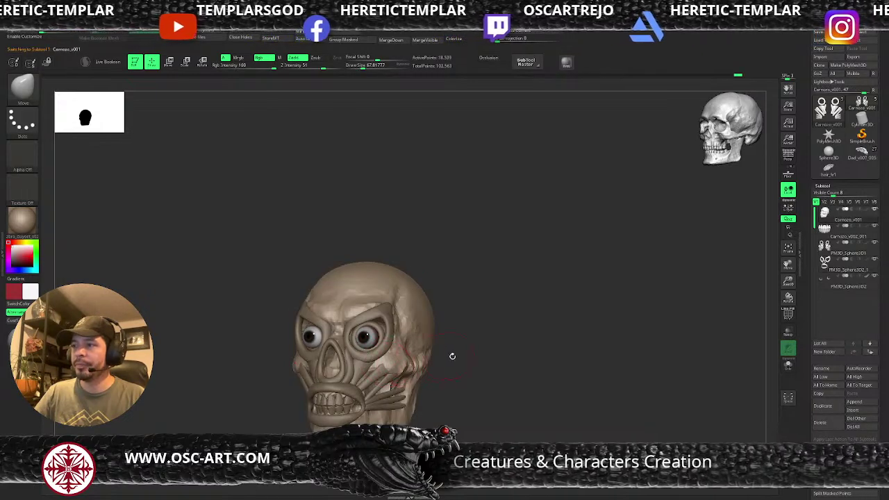
left_click_drag(453, 356, 460, 358, "shift")
key("w")
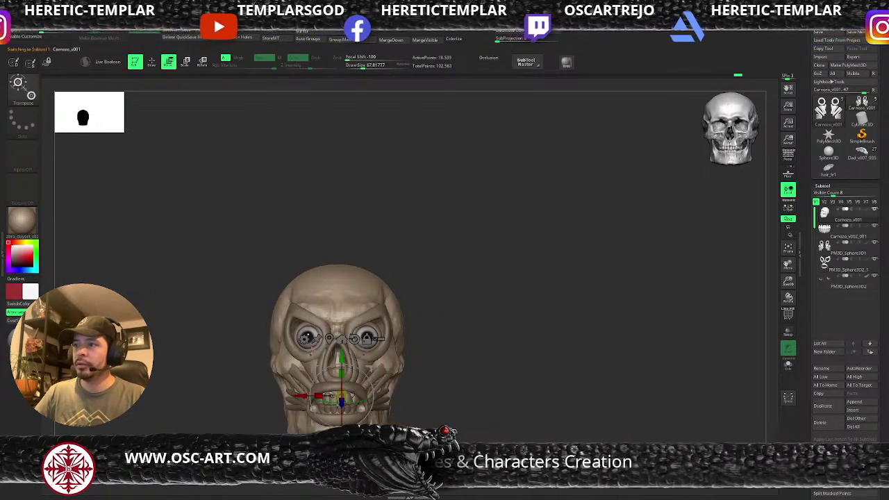
left_click(307, 338)
left_click(404, 386)
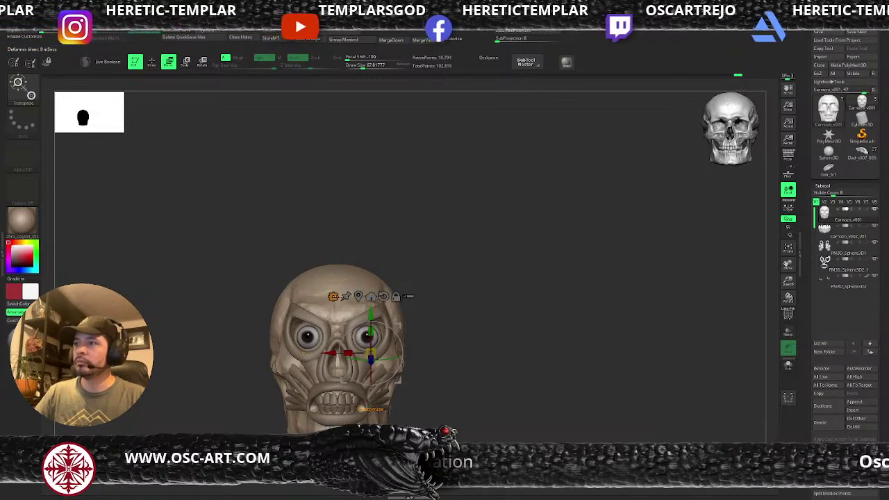
Step: Center the gizmo on the skull and remesh the skull to a denser mesh with the Remesh By Dynamesh deformer
left_click(333, 296)
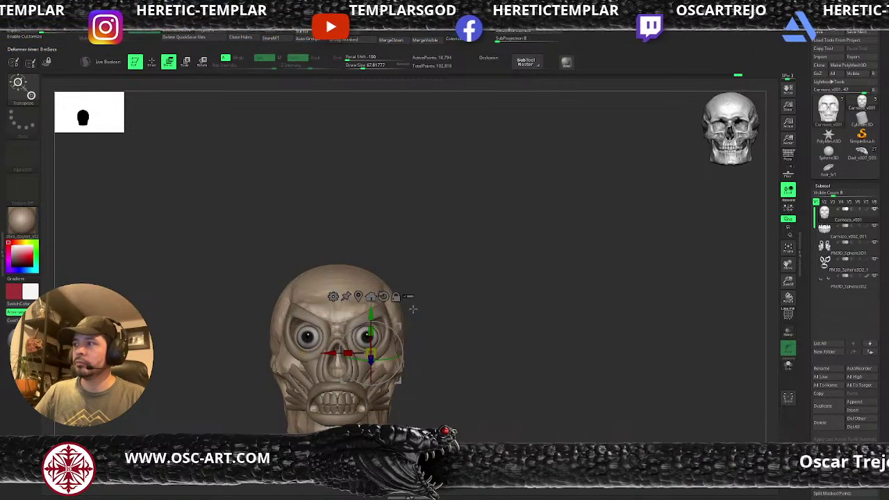
left_click(358, 296, "alt")
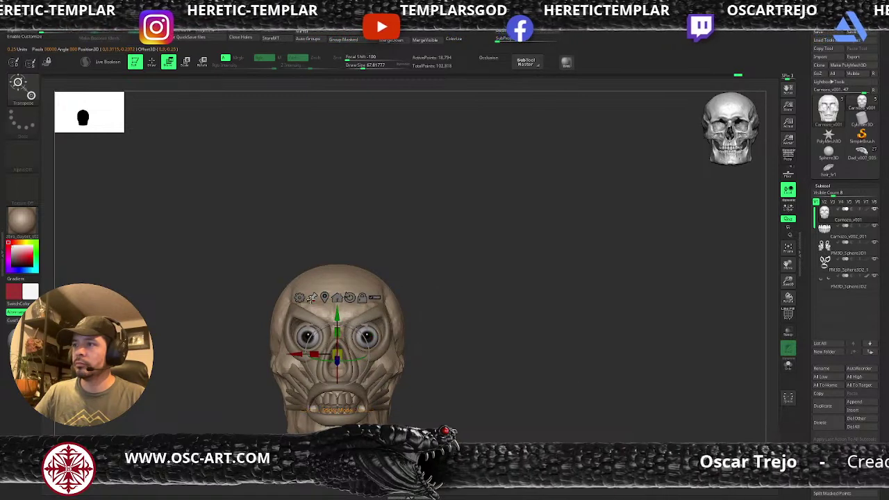
left_click(299, 297)
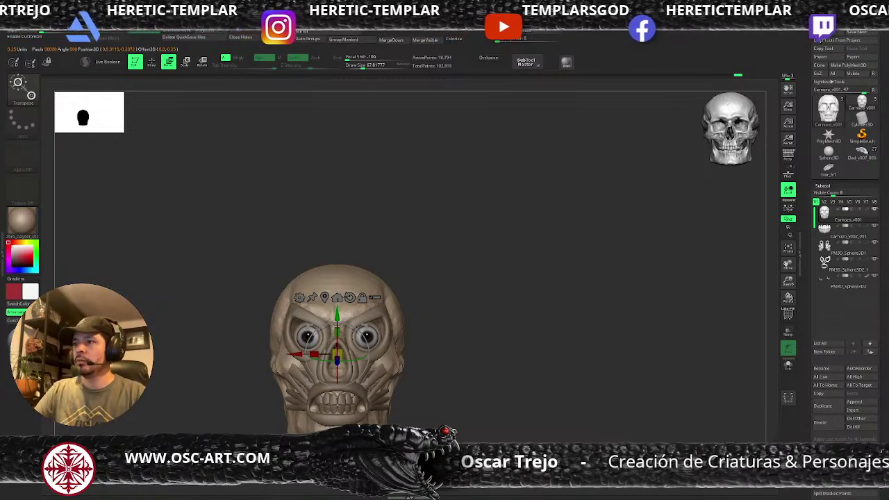
left_click(299, 298)
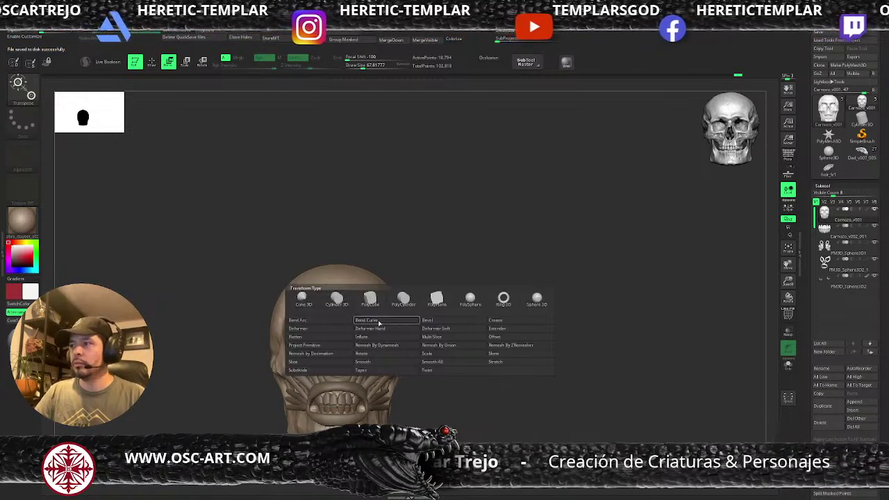
left_click(410, 340)
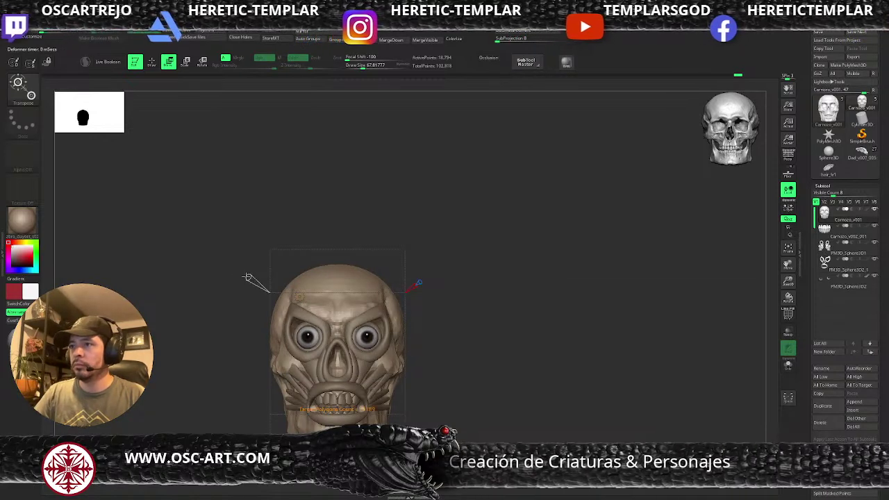
left_click_drag(246, 278, 239, 271)
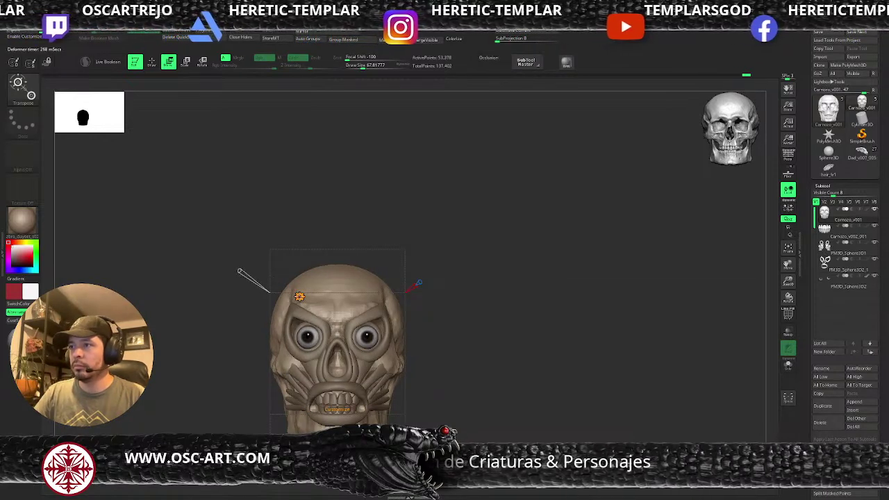
left_click(299, 297)
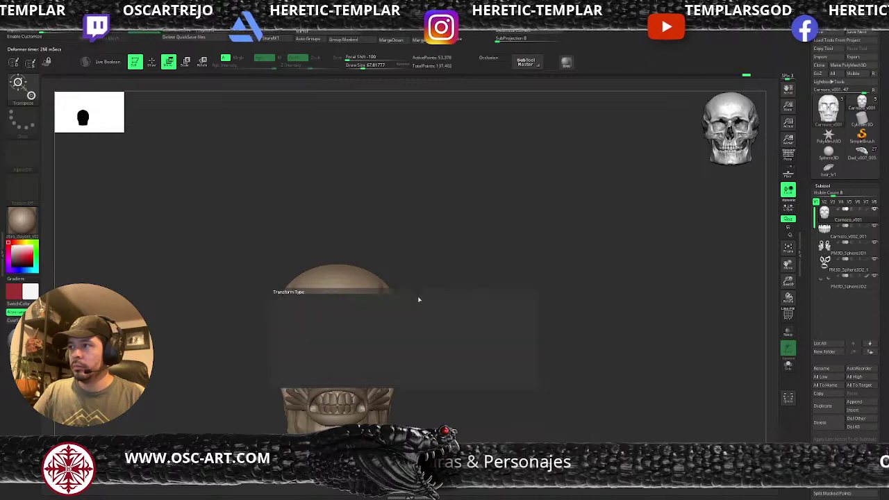
key("q")
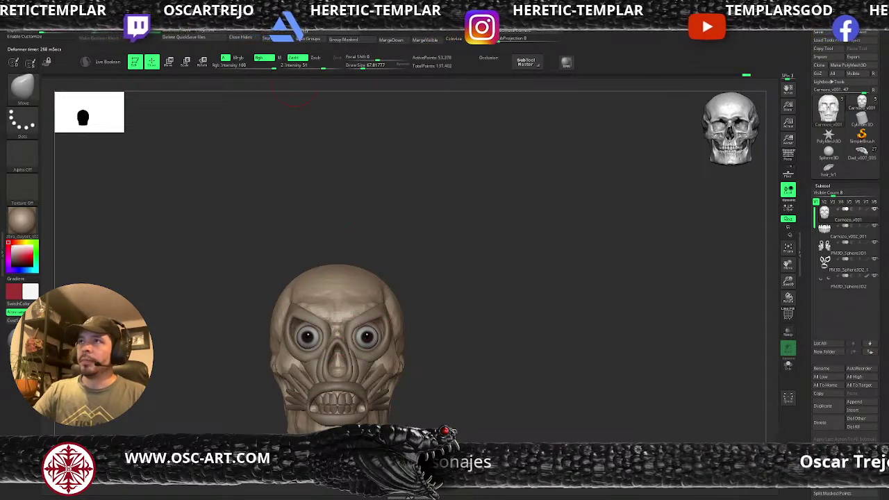
Step: Sculpt vertical bony ridges inside the nasal cavity with the ClayBuildup brush at a draw size of about 25
key("f")
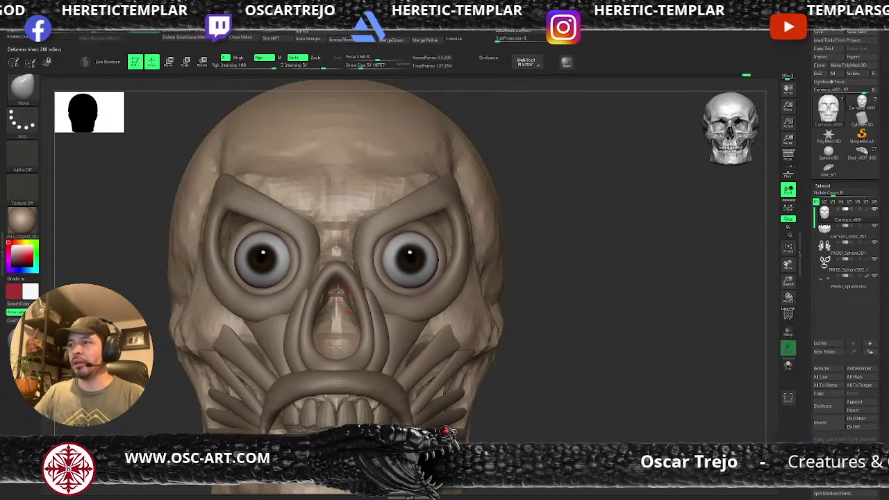
key("b")
key("c")
key("b")
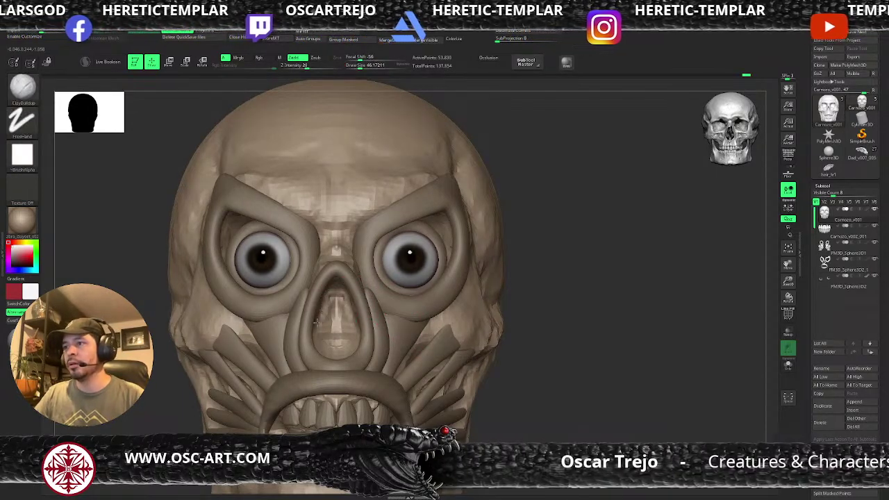
key("s")
key("s")
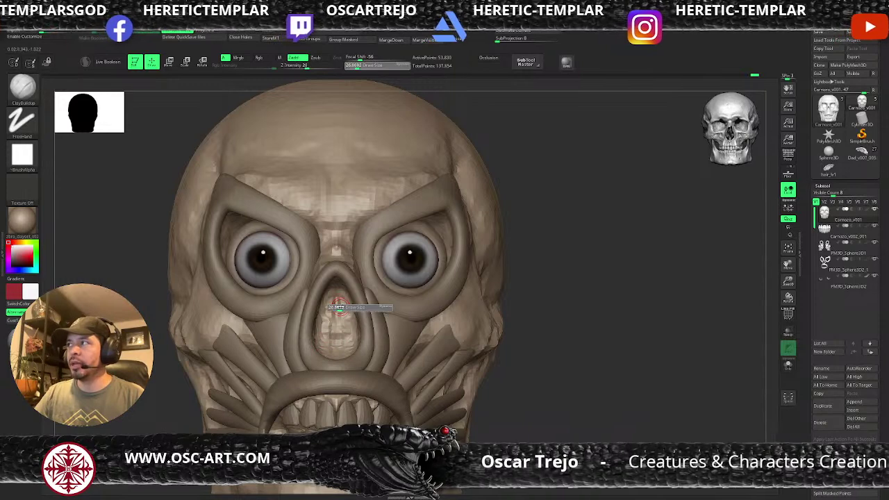
mouse_move(340, 308)
left_mouse_down()
mouse_move(331, 317)
mouse_move(336, 350)
mouse_move(339, 297)
mouse_move(345, 351)
left_mouse_up()
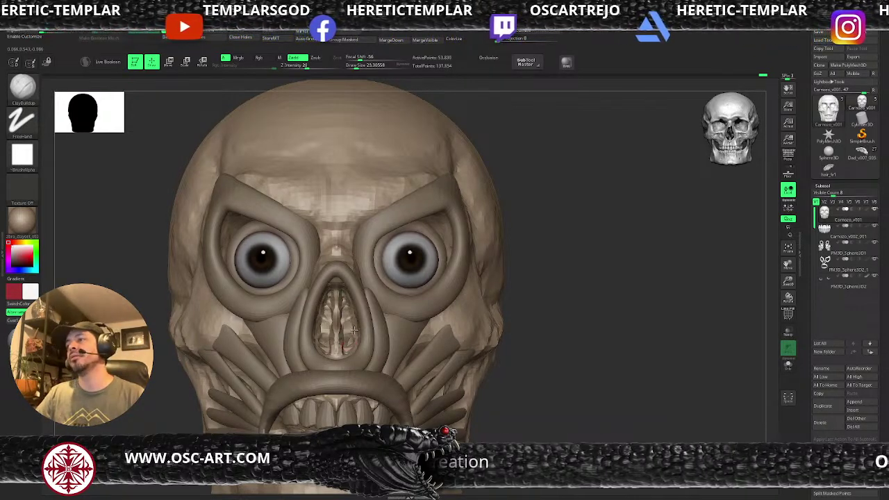
Step: Adjust the profile of the skull's nasal bone from the side with the Move brush at a large draw size
left_click_drag(490, 287, 282, 394)
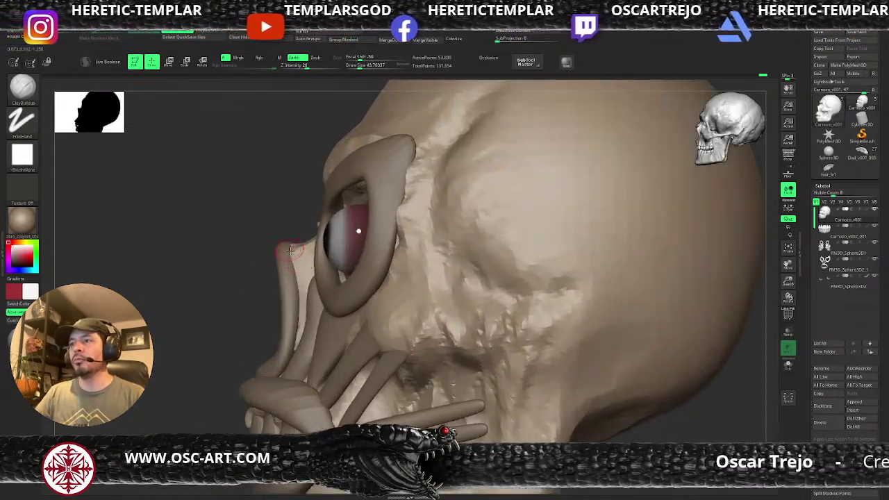
mouse_move(290, 249)
left_mouse_down()
mouse_move(301, 305)
mouse_move(295, 354)
left_mouse_up()
key("b")
key("m")
key("v")
key("s")
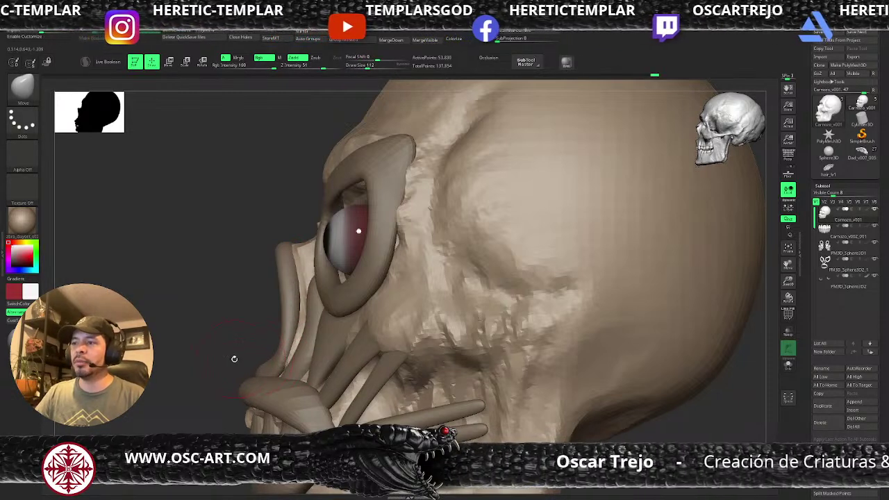
right_click_drag(234, 359, 293, 357)
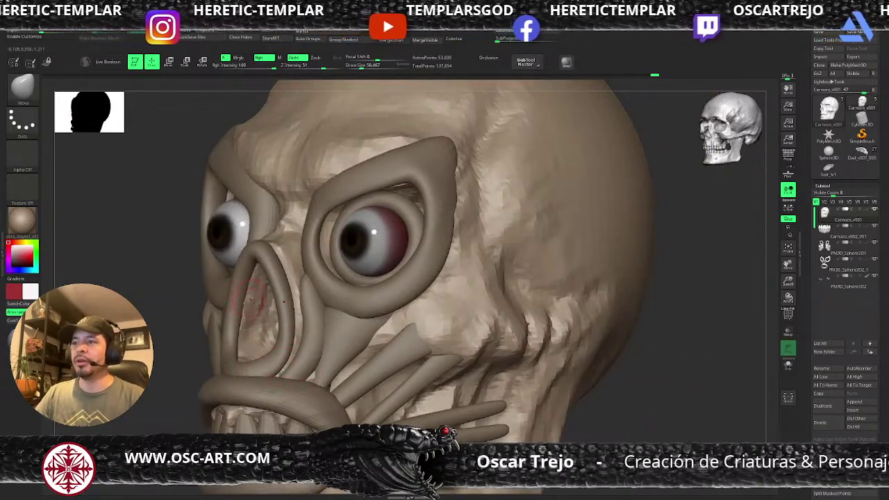
Step: Build up the nasal bone and the bridge between the eyes with ClayBuildup at a draw size of about 67
key("b")
key("c")
key("b")
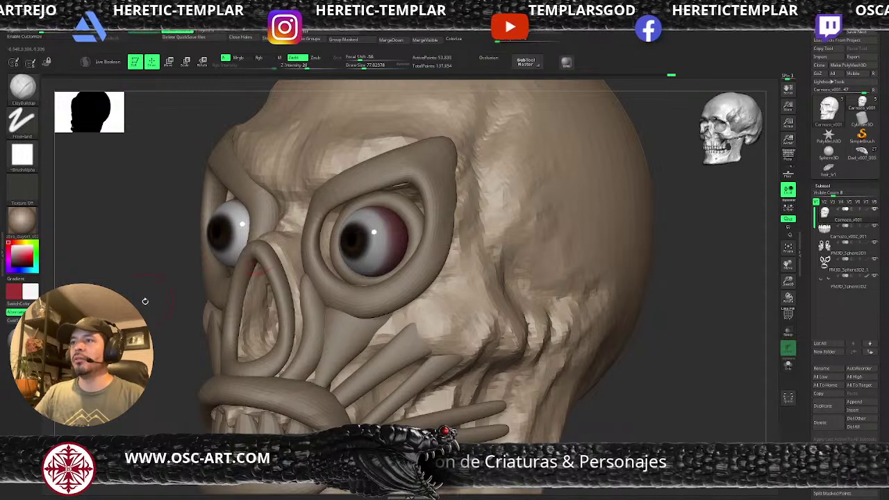
mouse_move(145, 300)
right_mouse_down()
mouse_move(345, 204)
mouse_move(270, 241)
right_mouse_up()
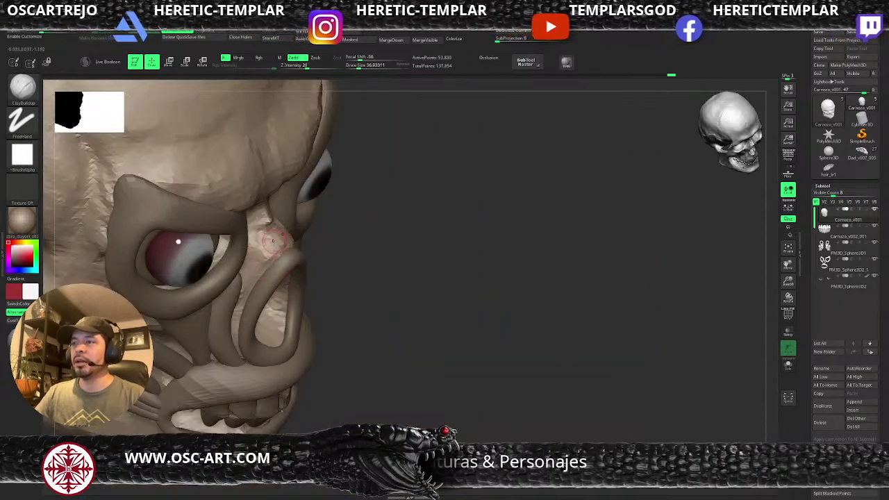
key("s")
left_click_drag(273, 241, 277, 240)
key("bracketright")
key("bracketright")
key("bracketright")
key("bracketright")
key("bracketright")
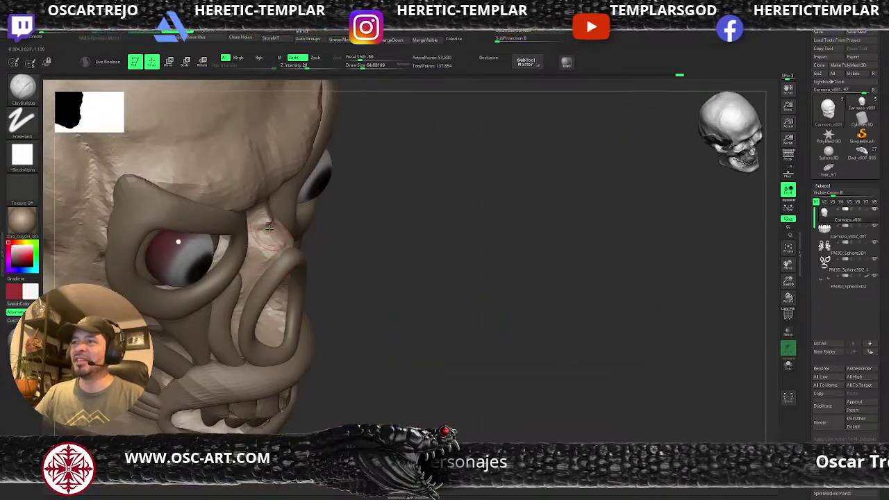
right_click_drag(368, 212, 403, 193, "alt")
mouse_move(391, 248)
right_mouse_down()
mouse_move(406, 235)
mouse_move(387, 244)
right_mouse_up()
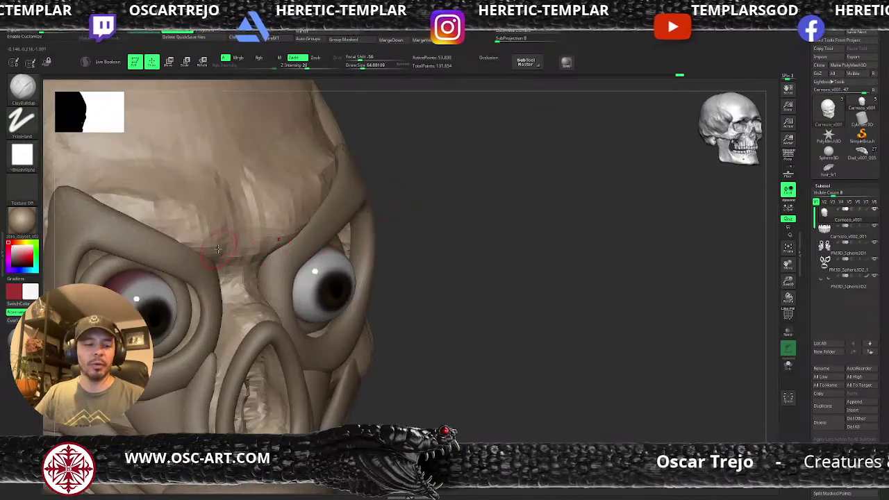
Step: Define creases on the nose bridge below the brow with DamStandard at a draw size of about 35, and smooth them
key("b")
key("d")
key("s")
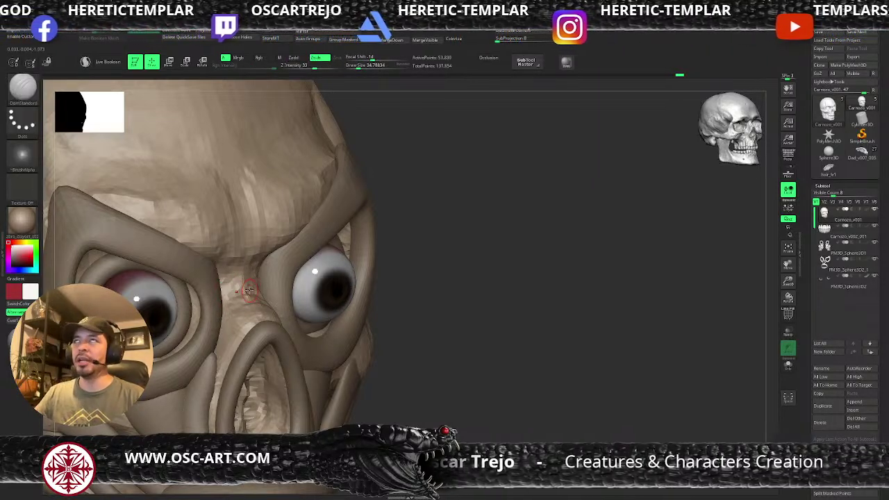
left_click_drag(250, 290, 250, 285, "shift")
left_click_drag(481, 201, 410, 203)
left_click_drag(240, 291, 244, 286, "shift")
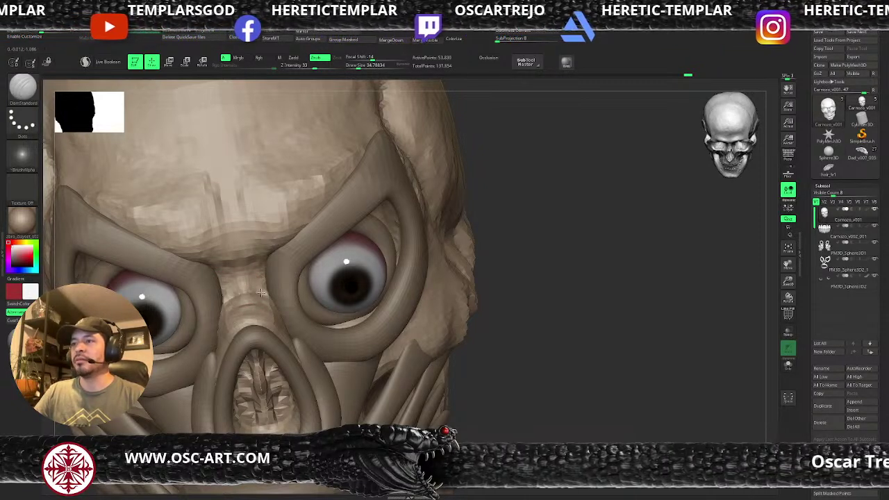
Step: Reshape the brow and outer eye socket of the skull in side view with the Move brush, using draw sizes of about 124 and 108
mouse_move(501, 290)
left_mouse_down("alt")
mouse_move(463, 259)
mouse_move(454, 228)
mouse_move(441, 242)
mouse_move(389, 250)
left_mouse_up("alt")
left_click_drag(176, 335, 161, 335, "shift")
left_click_drag(161, 335, 201, 386, "alt")
key("b")
key("m")
key("v")
key("s")
left_click_drag(228, 330, 220, 329)
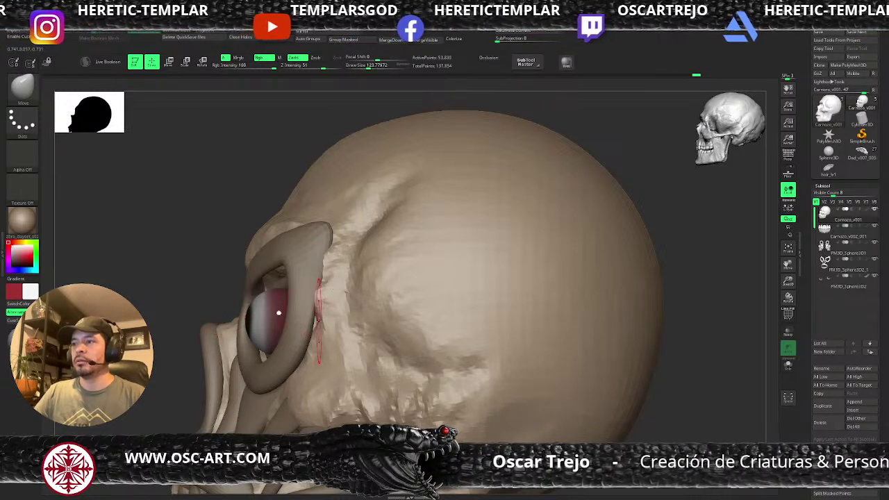
key("s")
mouse_move(320, 329)
left_mouse_down()
mouse_move(332, 329)
mouse_move(322, 302)
mouse_move(327, 272)
mouse_move(325, 295)
mouse_move(317, 259)
left_mouse_up()
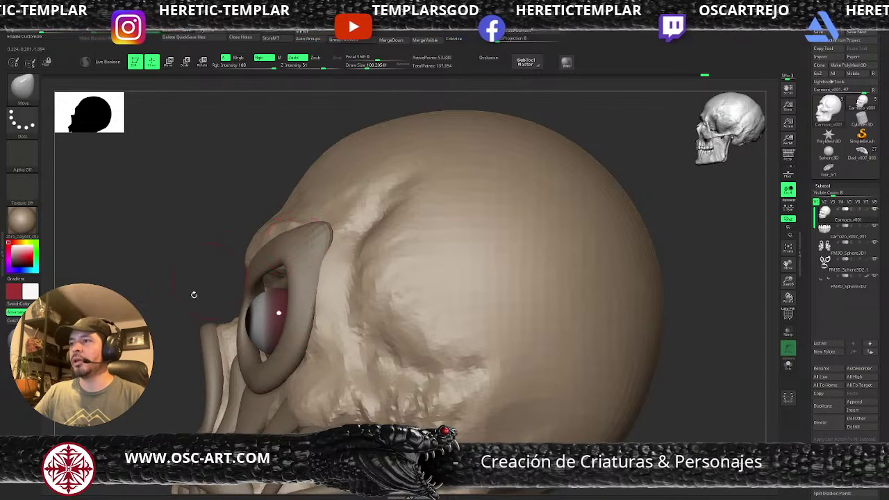
Step: Build up the bone beside the eye socket with ClayBuildup, and sharpen the temple and cheekbone creases with DamStandard at about 46
left_click_drag(179, 295, 283, 269)
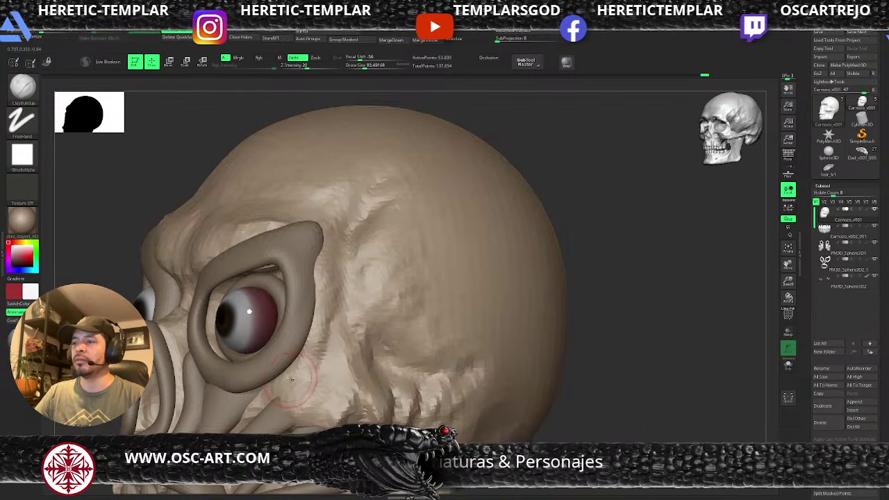
key("]")
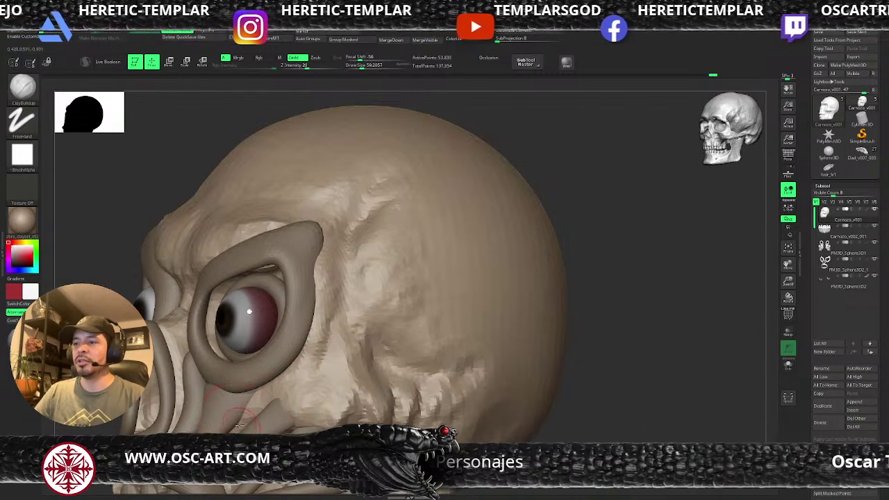
key("b")
key("d")
key("s")
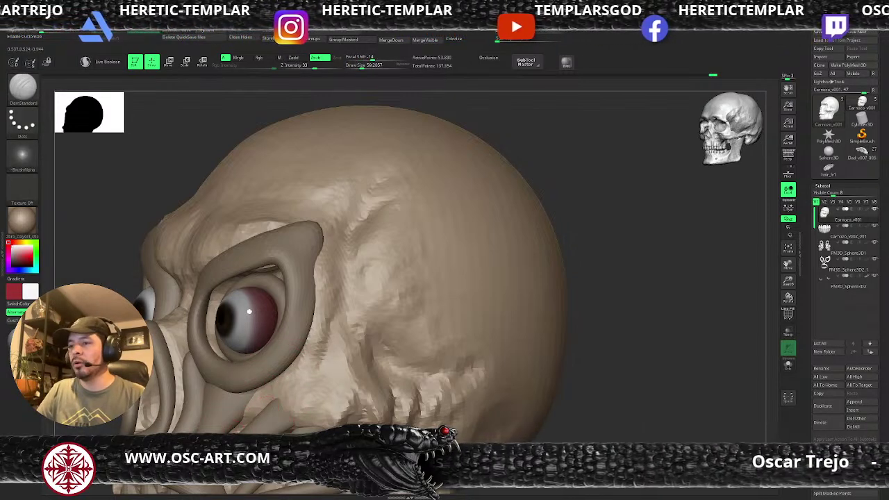
key("bracketleft")
key("bracketleft")
key("bracketleft")
key("bracketleft")
key("bracketleft")
key("bracketleft")
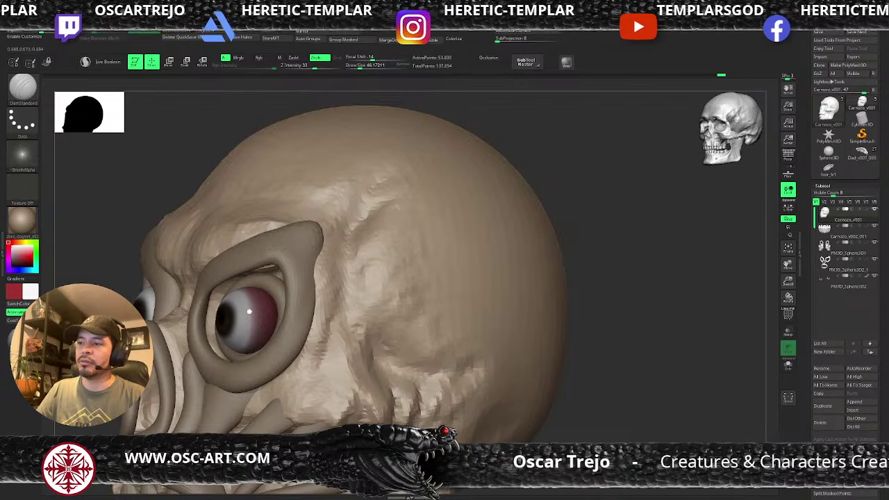
Step: Refine the nose bridge from the front with the Move brush at about 57 and DamStandard at about 33
left_click_drag(615, 355, 513, 309, "alt")
left_click_drag(513, 309, 550, 315, "shift")
left_click_drag(464, 353, 403, 316, "alt")
key("bracketleft")
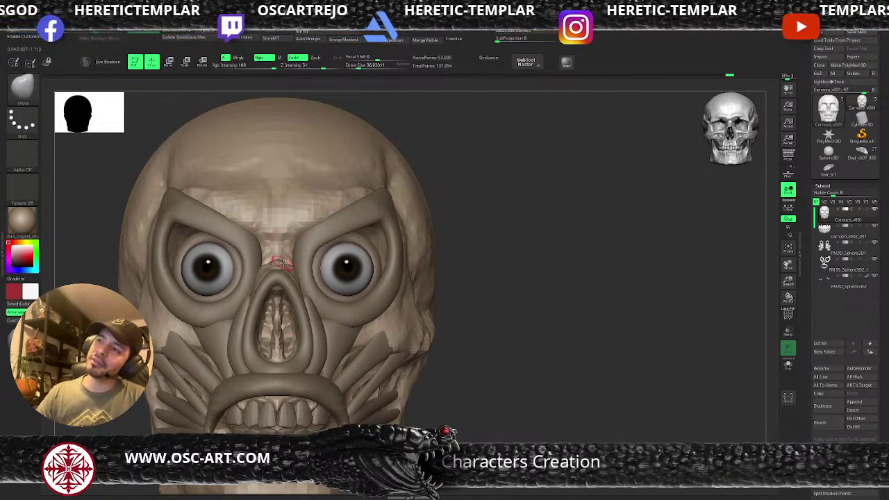
key("bracketright")
key("bracketleft")
key("bracketleft")
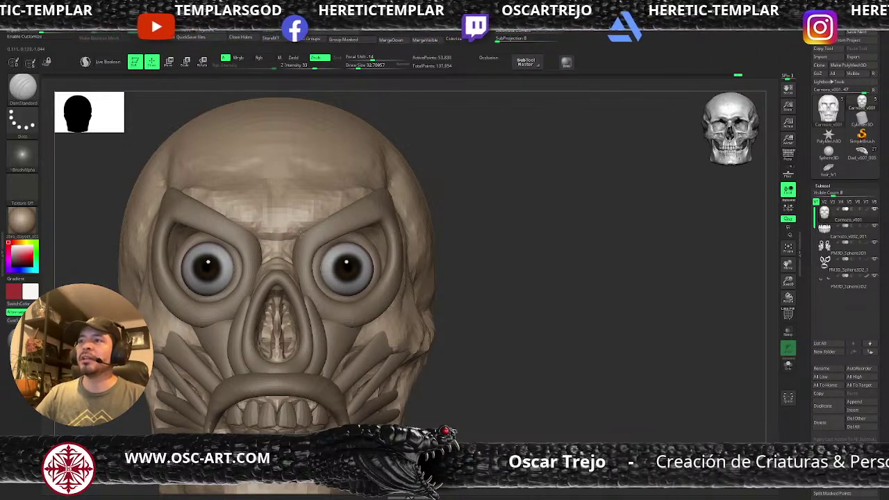
Step: Add volume to the nose bridge between the eyes with ClayBuildup at a draw size of about 56
key("b")
key("c")
key("b")
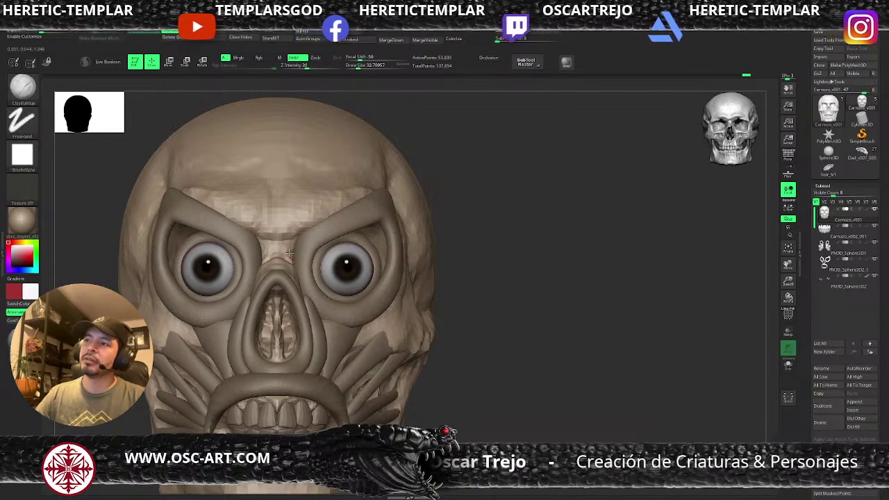
key("s")
left_click_drag(278, 259, 285, 259)
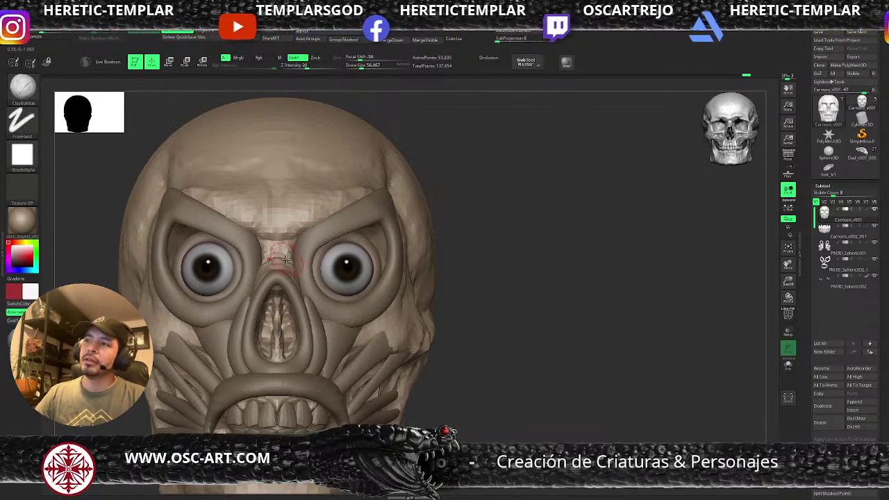
Step: Sculpt the temple ridge from the forehead down to the cheekbone with ClayBuildup and DamStandard at a draw size of about 56
left_click_drag(503, 286, 380, 314)
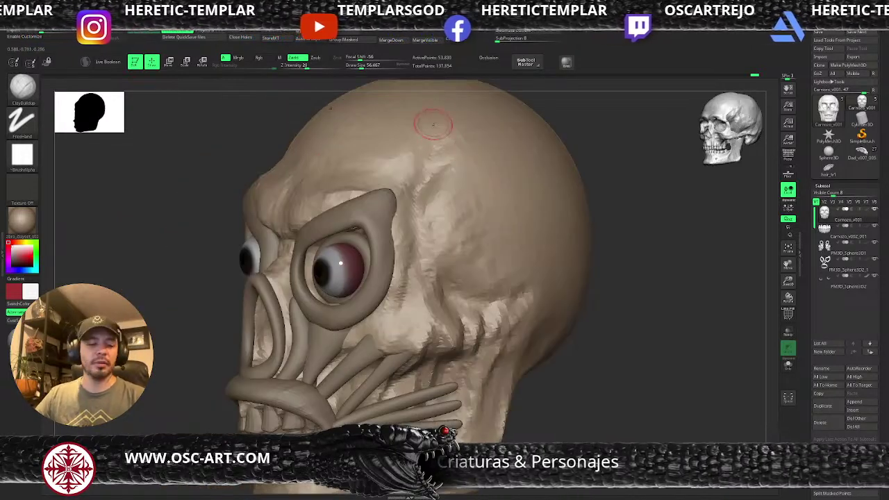
mouse_move(431, 158)
left_mouse_down()
mouse_move(415, 240)
mouse_move(420, 272)
mouse_move(459, 306)
mouse_move(529, 291)
left_mouse_up()
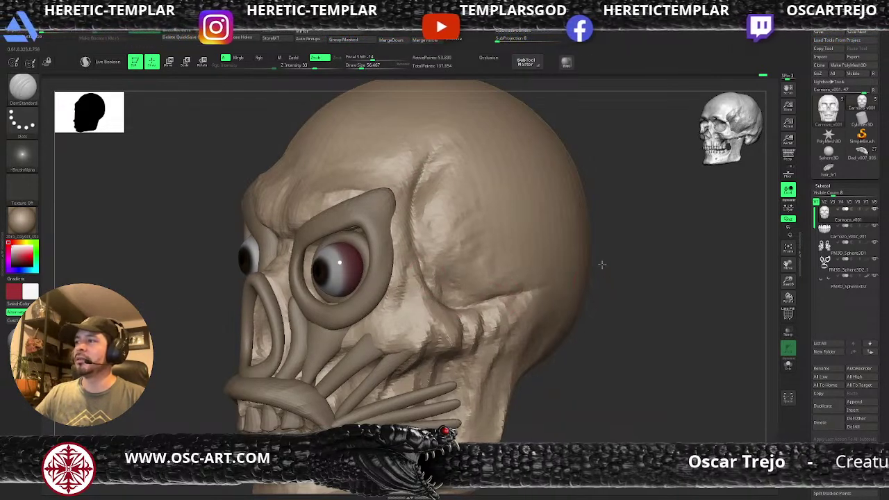
mouse_move(603, 264)
left_mouse_down("alt")
mouse_move(557, 216)
mouse_move(546, 230)
mouse_move(536, 225)
left_mouse_up("alt")
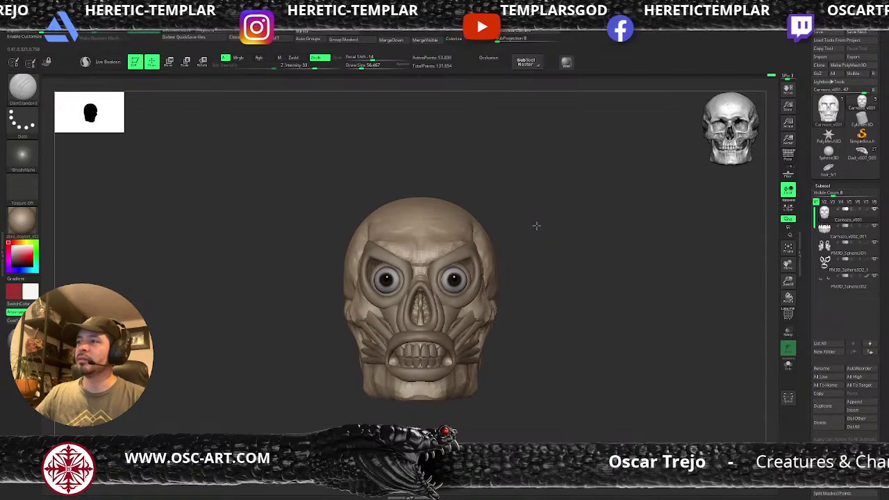
Step: Set up the Standard brush for sculpting only, with Zadd on, colour off and a draw size of about 49
left_click_drag(547, 269, 470, 214, "alt")
left_click_drag(516, 171, 397, 228, "alt")
key("b")
key("s")
key("t")
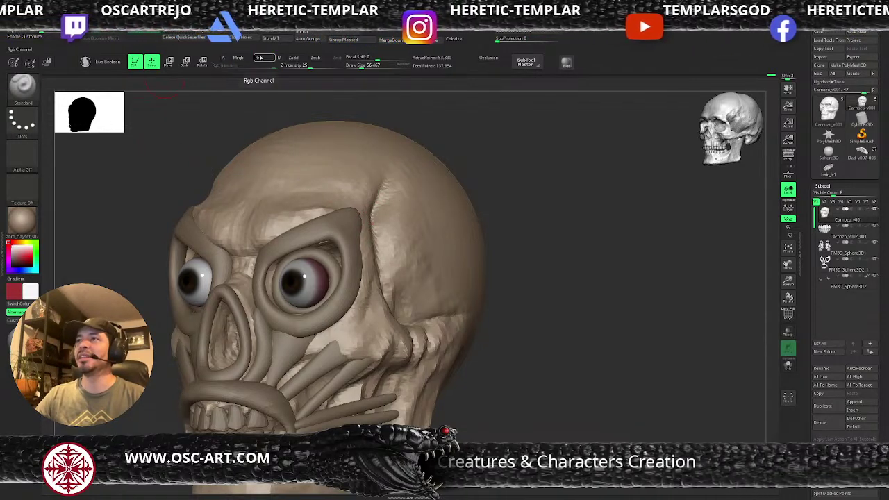
left_click(280, 58)
left_click(295, 56)
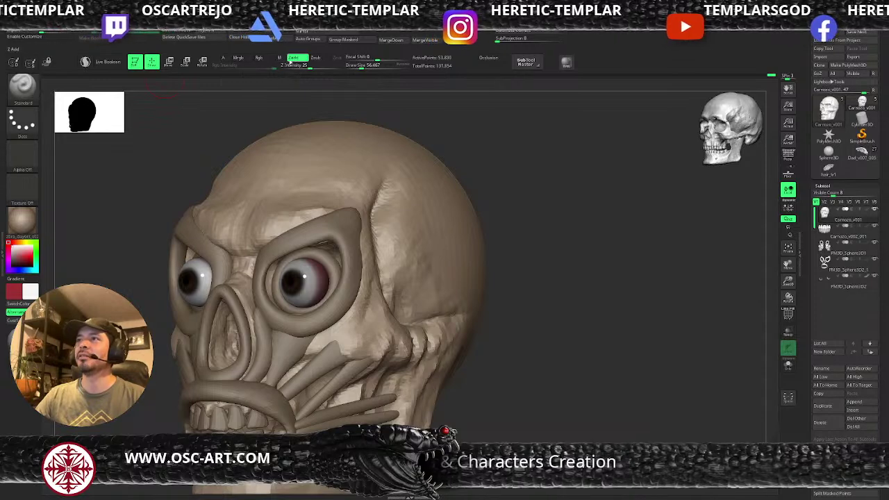
key("s")
left_click(368, 203)
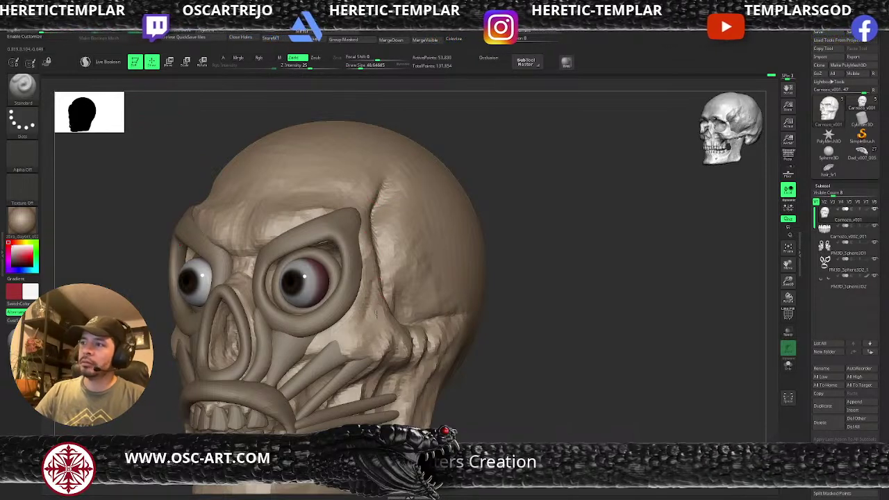
Step: Build up the cheekbone and the side of the skull with ClayBuildup at draw sizes of about 85 and 167
key("b")
key("c")
key("b")
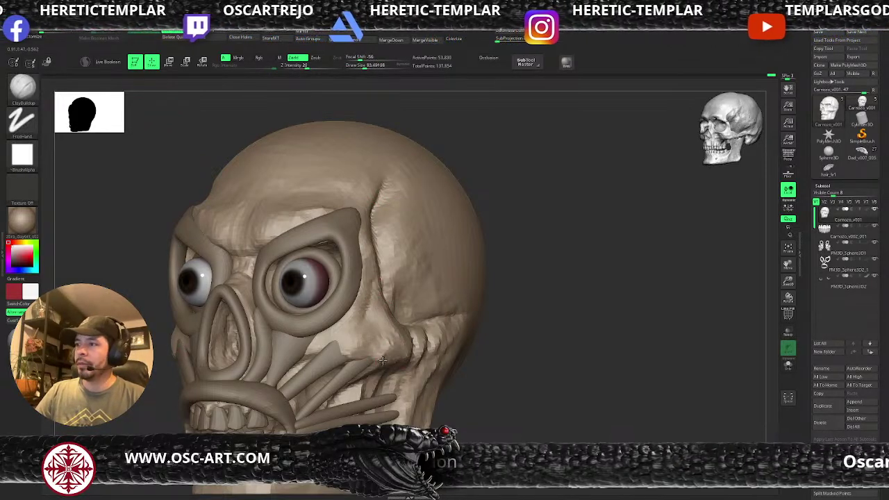
key("bracketright")
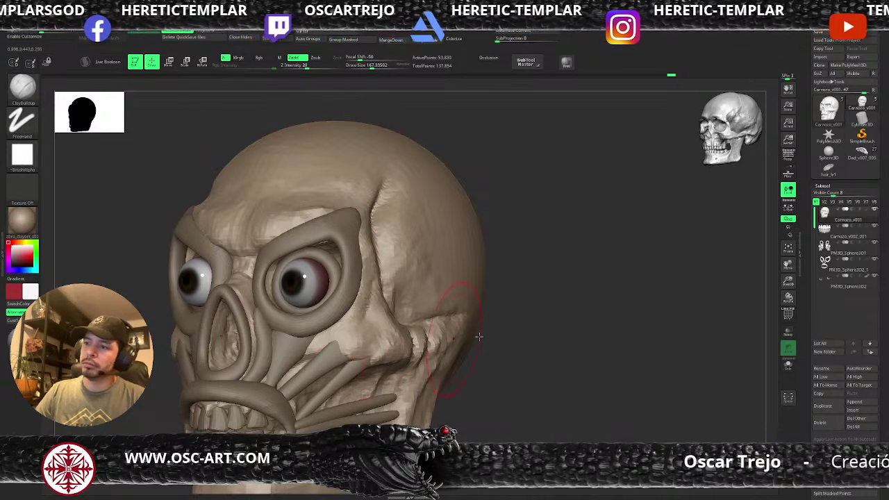
left_click_drag(478, 336, 495, 375, "alt")
left_click_drag(495, 375, 456, 341, "alt")
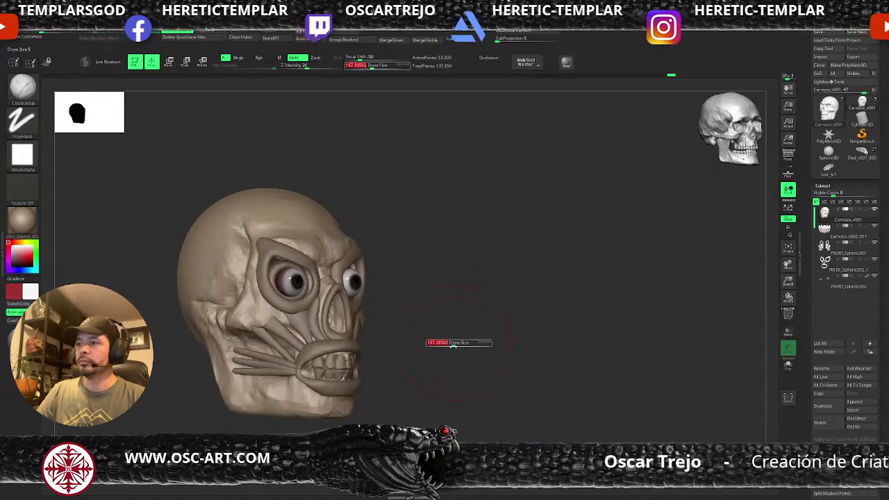
key("bracketleft")
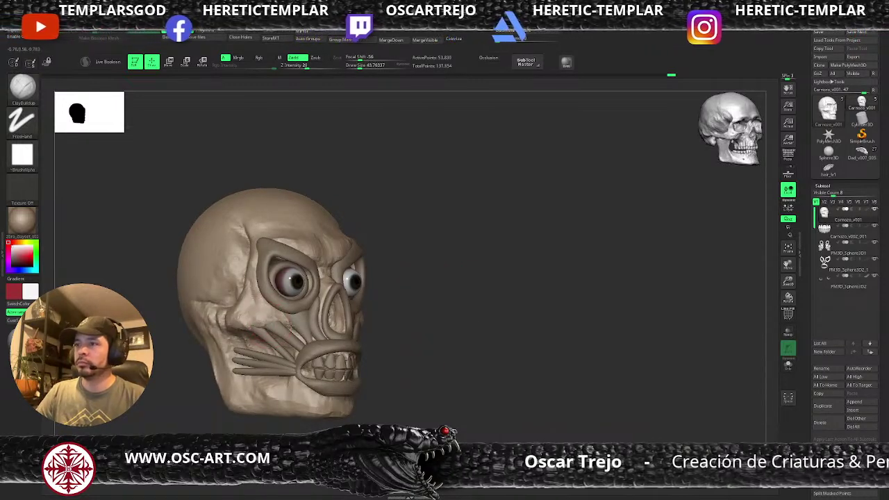
Step: Select the cheek muscle strands and reshape the ones beside the nose with Move Topological at a draw size of about 90
mouse_move(402, 318)
left_mouse_down()
mouse_move(299, 323)
mouse_move(304, 314)
left_mouse_up()
left_click(295, 327, "alt")
key("b")
key("m")
key("t")
key("bracketright")
mouse_move(436, 302)
left_mouse_down("alt")
mouse_move(446, 278)
mouse_move(437, 340)
left_mouse_up("alt")
left_click_drag(376, 351, 363, 361)
left_click_drag(362, 303, 351, 302)
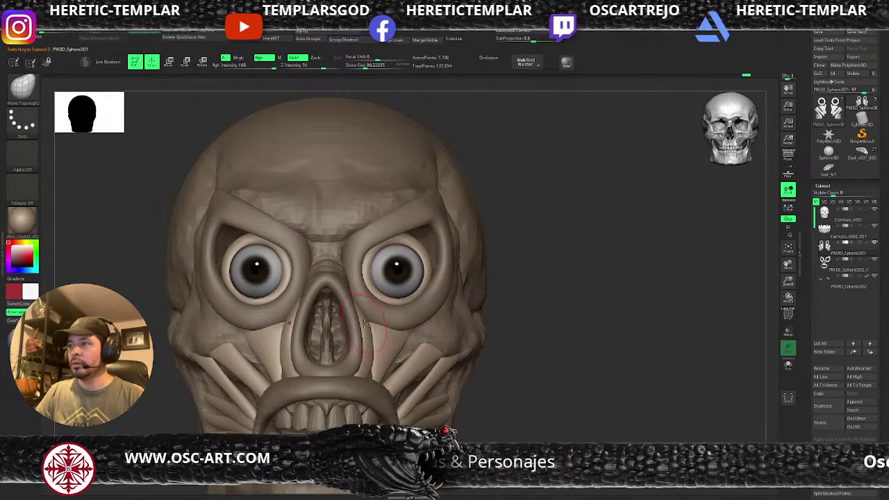
left_click_drag(367, 339, 368, 364, "shift")
Step: Make the teeth the active subtool and show their polygroups and wireframe
mouse_move(490, 320)
left_mouse_down("alt")
mouse_move(451, 295)
mouse_move(434, 308)
mouse_move(446, 338)
mouse_move(452, 304)
mouse_move(462, 350)
mouse_move(294, 353)
mouse_move(352, 389)
left_mouse_up("alt")
left_click(352, 391, "alt")
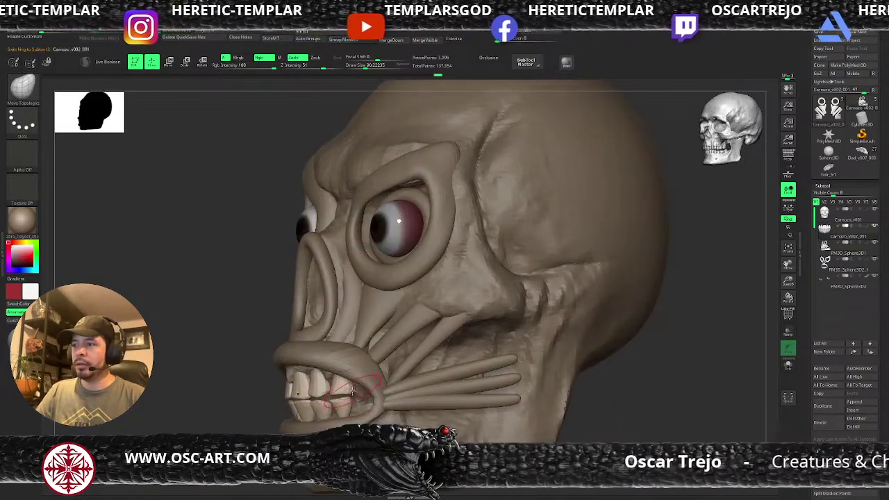
mouse_move(221, 430)
left_mouse_down()
mouse_move(350, 385)
mouse_move(337, 390)
left_mouse_up()
key("[")
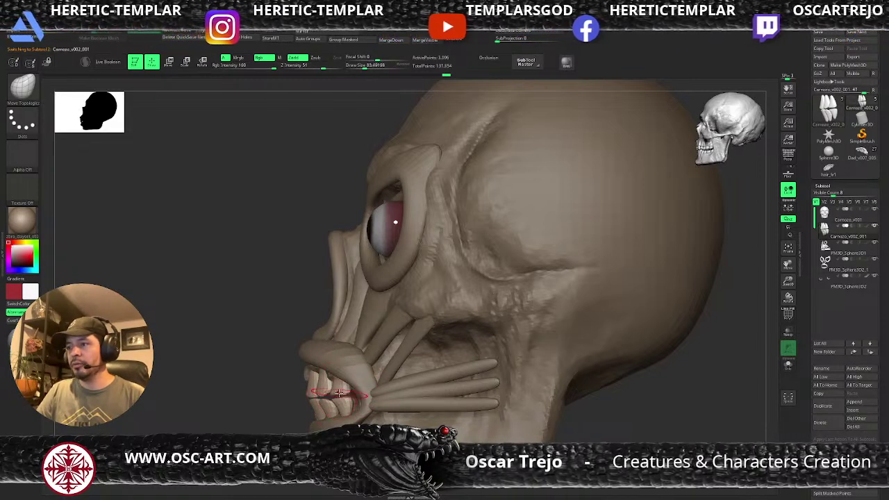
key("shift+f")
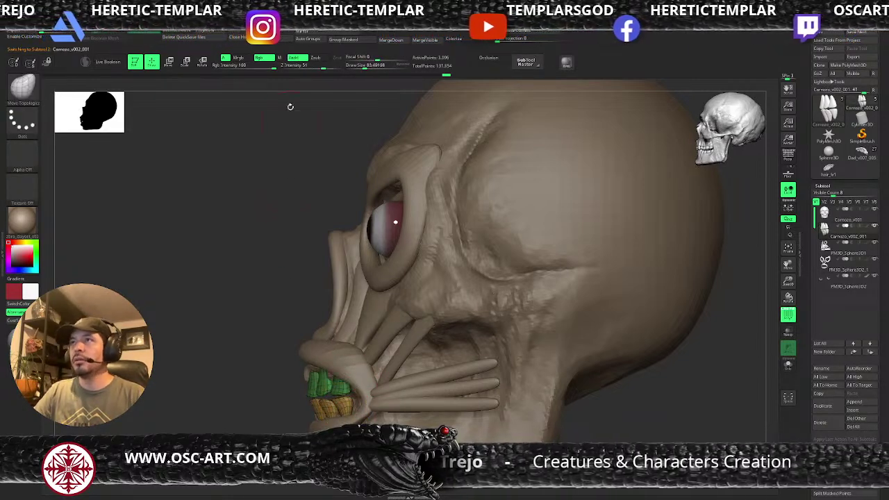
left_click(309, 40)
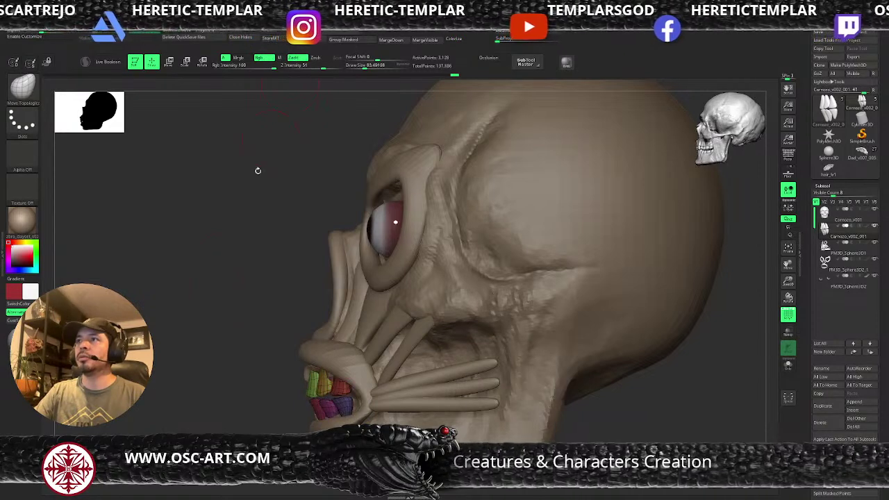
mouse_move(221, 328)
left_mouse_down()
mouse_move(296, 333)
mouse_move(316, 347)
mouse_move(284, 393)
left_mouse_up()
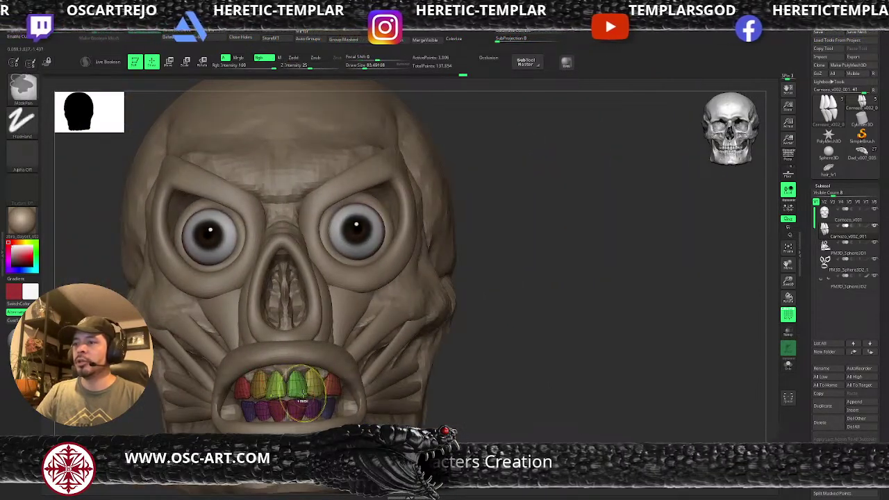
key("ctrl+z")
key("ctrl+z")
Step: Split the teeth into a separate polygroup for each tooth with Auto Groups
left_click_drag(517, 389, 348, 384)
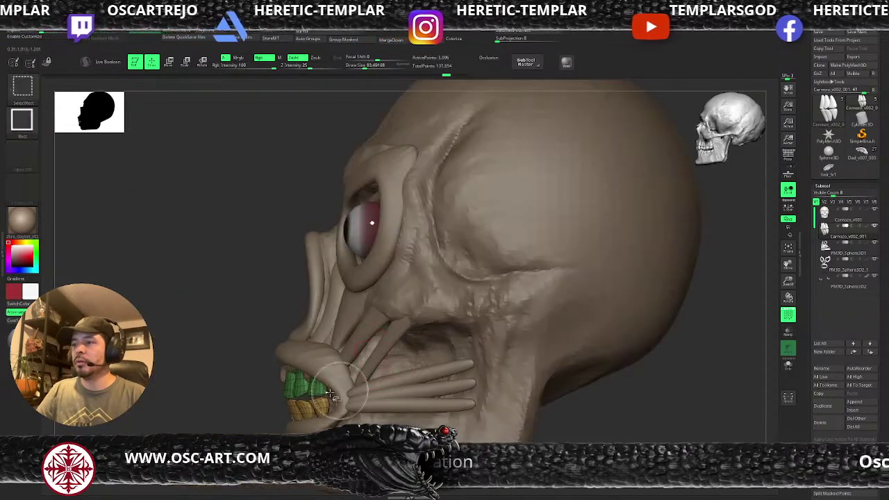
left_click(316, 391, "ctrl+shift")
left_click(245, 252, "ctrl+shift")
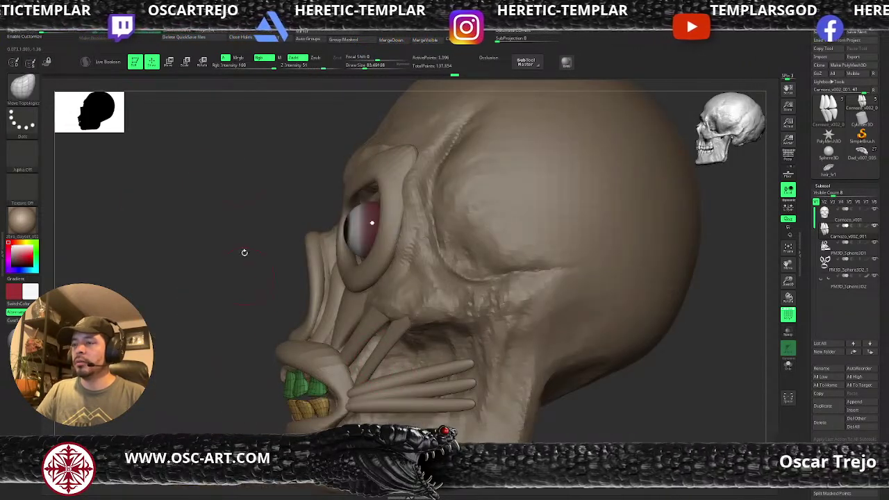
left_click(297, 42)
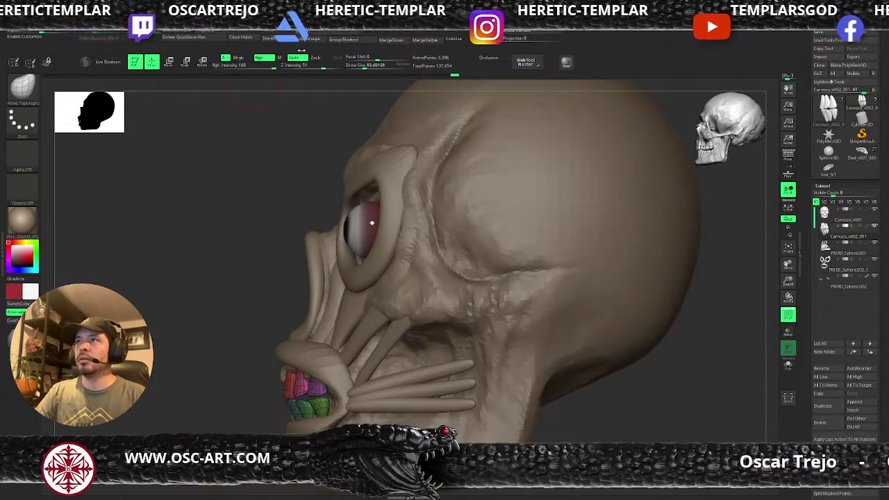
Step: Isolate the outermost upper tooth on each side and mask all the other teeth, ready to transform the pair
left_click(316, 385, "ctrl+shift")
left_click(316, 387, "ctrl+shift")
left_click_drag(250, 389, 417, 386)
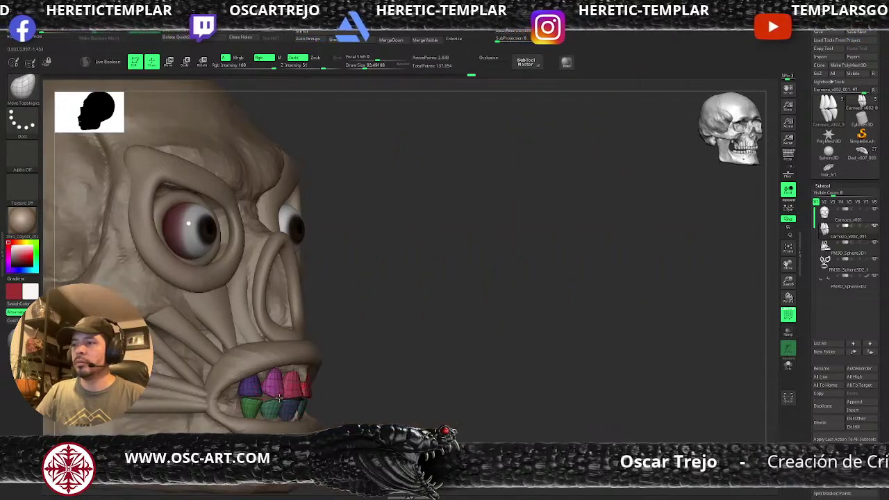
left_click(254, 387, "ctrl+shift")
left_click_drag(388, 340, 363, 361, "ctrl+shift")
left_click(395, 355, "ctrl+shift")
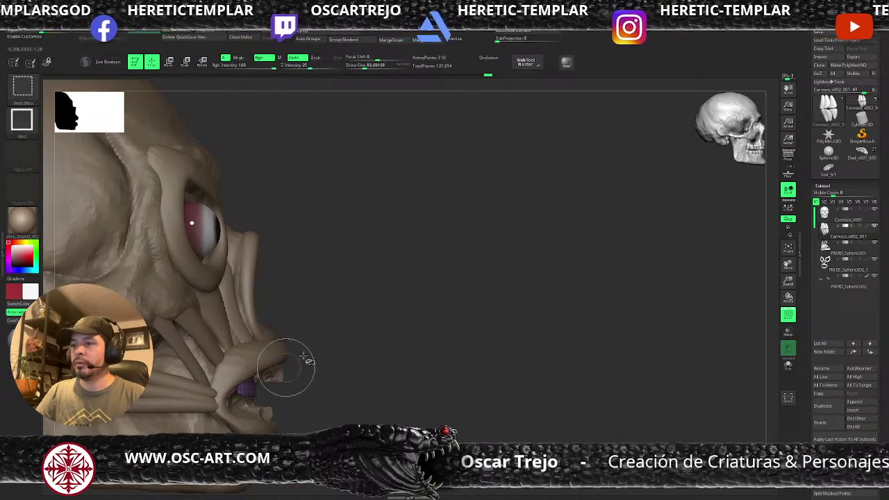
key("w")
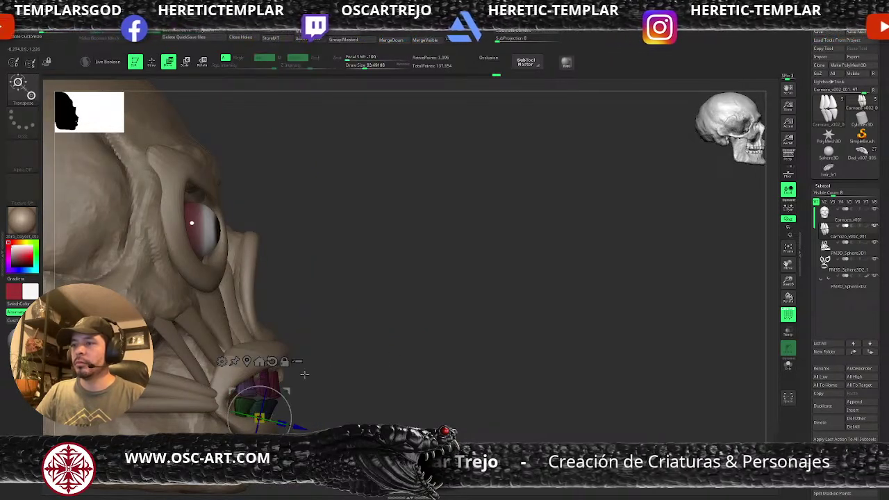
Step: Center the gizmo on an outer upper tooth, duplicate the pair and shift the copies back and outward along the arch
left_click(272, 362, "alt")
left_click(247, 361, "alt")
left_click_drag(288, 378, 266, 378, "ctrl")
left_click_drag(336, 352, 326, 366, "shift")
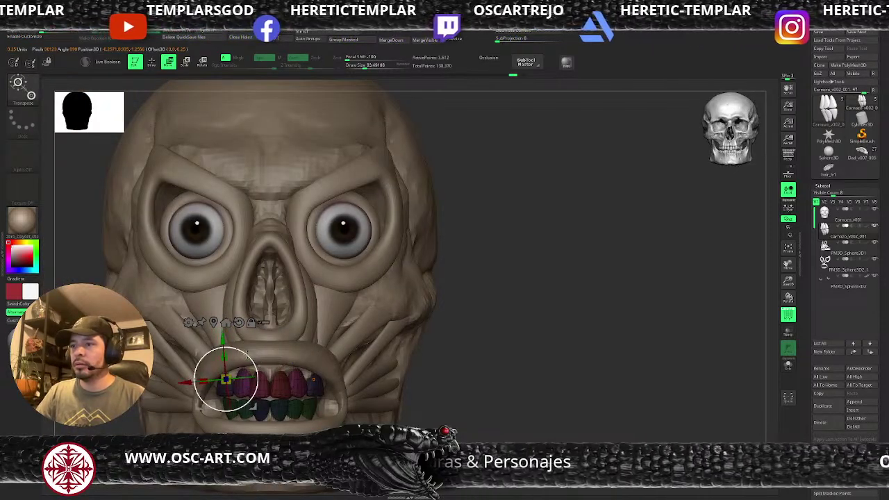
left_click_drag(253, 352, 247, 351)
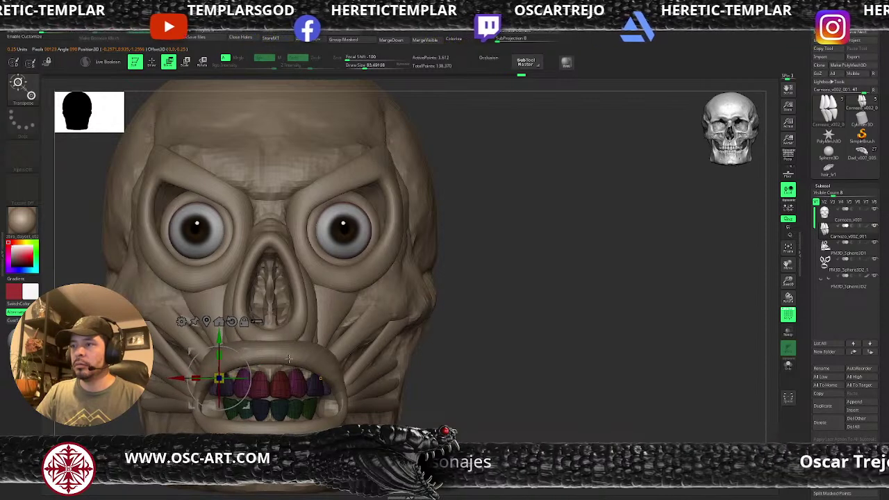
Step: Duplicate the upper end teeth once more farther back in the mouth and clear the mask
mouse_move(483, 380)
left_mouse_down()
mouse_move(389, 371)
mouse_move(326, 326)
mouse_move(255, 340)
mouse_move(284, 335)
mouse_move(279, 331)
left_mouse_up()
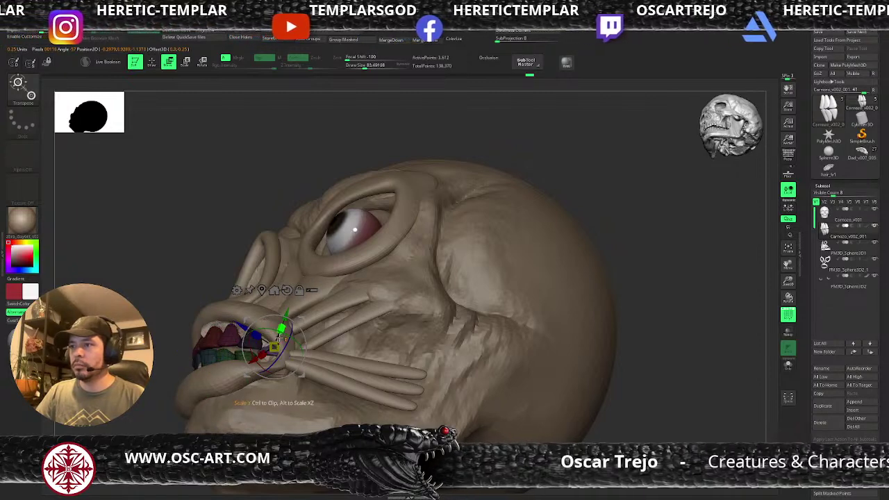
key("q")
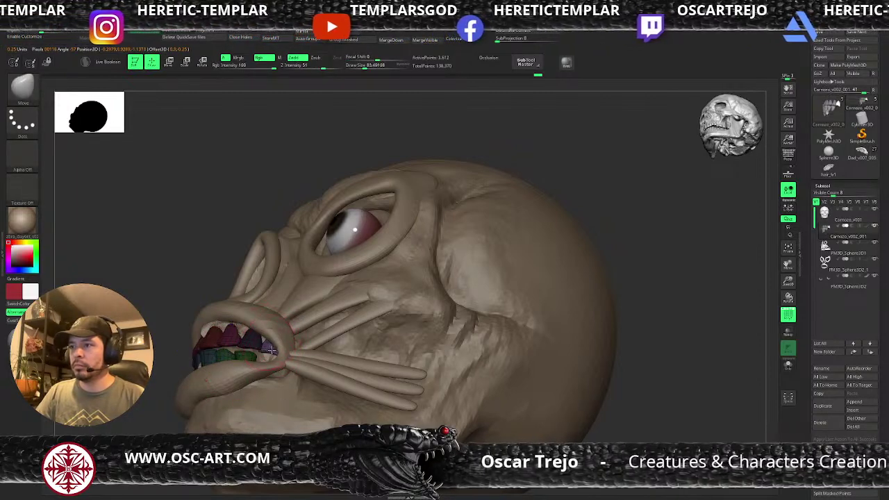
left_click_drag(160, 371, 158, 409)
key("w")
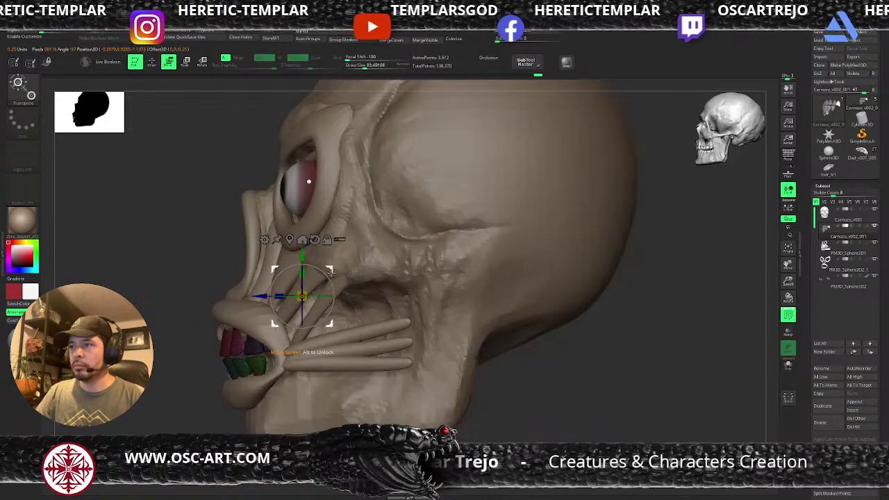
left_click_drag(335, 273, 344, 273)
right_click_drag(182, 395, 214, 391)
left_click_drag(249, 388, 261, 397, "ctrl")
right_click_drag(250, 389, 286, 388)
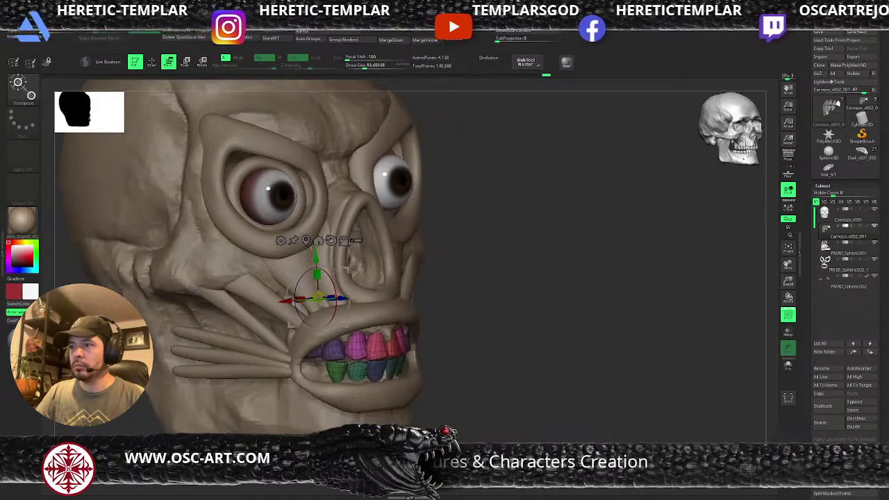
mouse_move(415, 363)
right_mouse_down()
mouse_move(486, 348)
mouse_move(420, 355)
mouse_move(428, 354)
right_mouse_up()
Step: Isolate the outermost lower tooth on each side and mask all the other teeth
key("q")
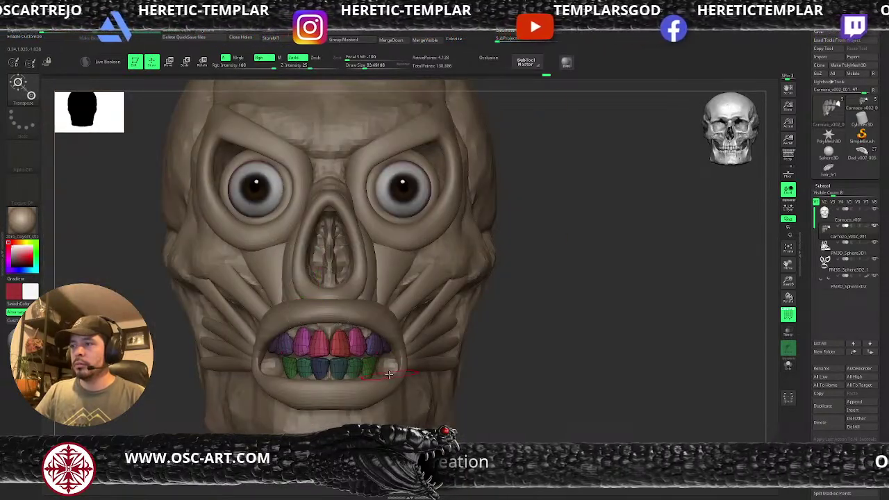
left_click(368, 367, "ctrl+shift")
left_click_drag(511, 338, 520, 347, "ctrl+shift")
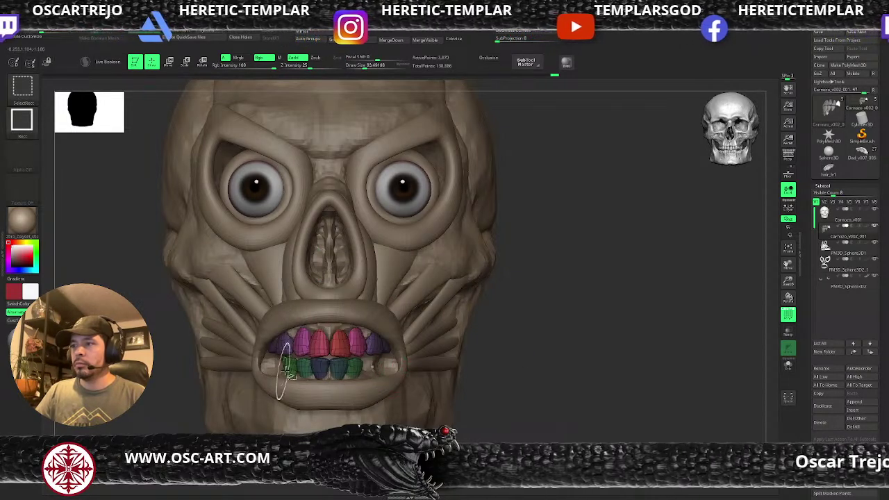
left_click(286, 370, "ctrl+shift")
left_click_drag(596, 307, 578, 334, "ctrl+shift")
left_click_drag(590, 315, 263, 420, "ctrl")
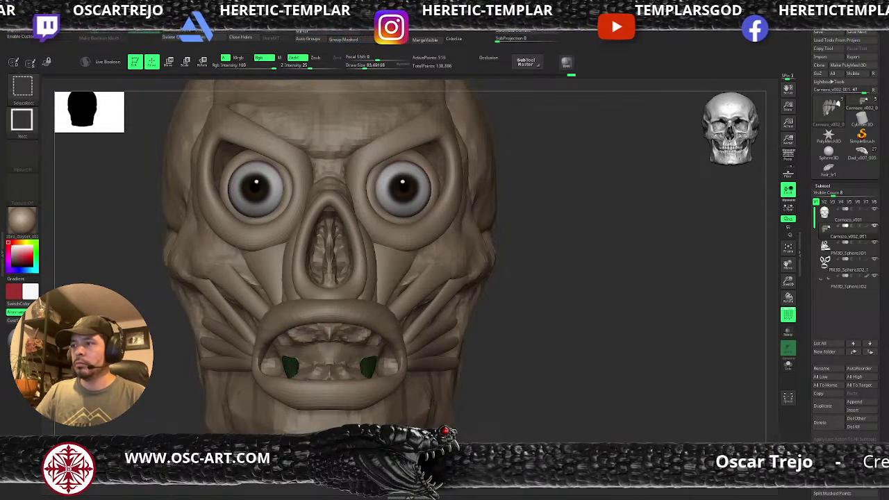
left_click(185, 417, "ctrl+shift")
Step: Duplicate the unmasked lower end teeth and move the copies back along the jaw
right_click_drag(277, 401, 210, 399)
key("w")
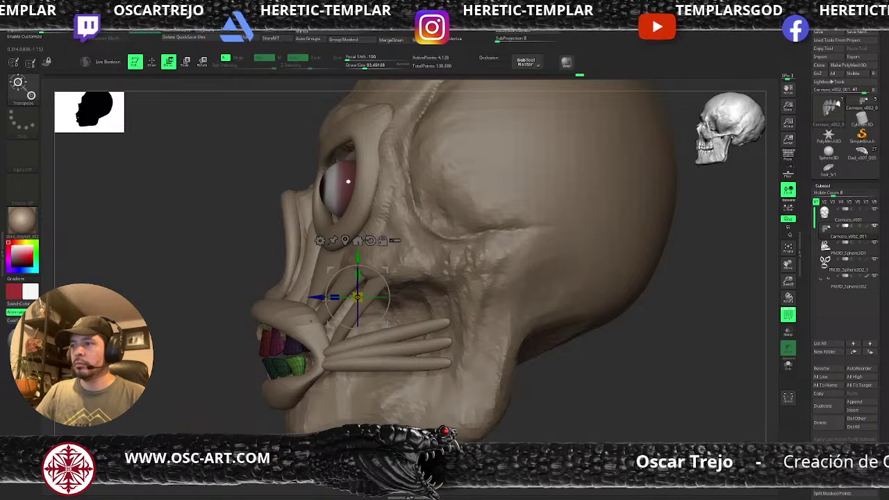
left_click_drag(322, 295, 340, 297, "ctrl")
right_click_drag(173, 396, 196, 407)
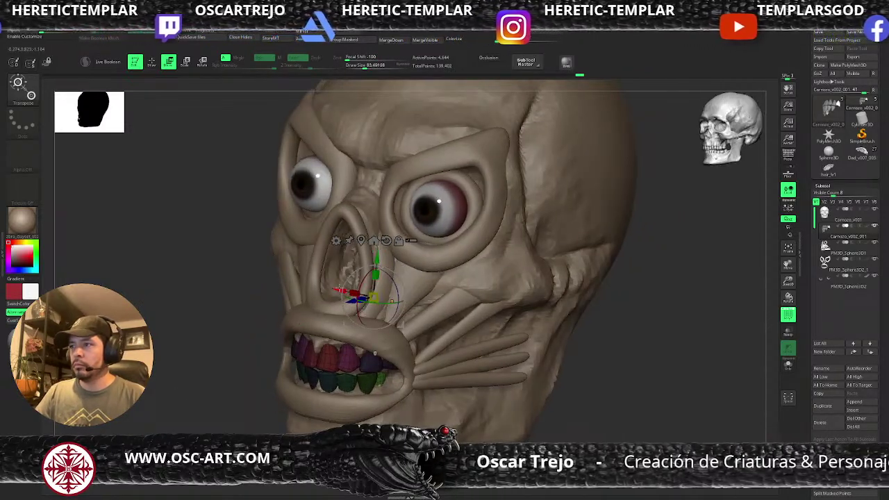
Step: Add another pair of lower back teeth spread toward the mouth corners, clear the mask and hide the wireframe
left_click_drag(340, 289, 333, 284)
mouse_move(331, 284)
left_mouse_down()
mouse_move(354, 299)
mouse_move(339, 283)
left_mouse_up()
key("q")
mouse_move(215, 362)
left_mouse_down("ctrl")
mouse_move(226, 410)
mouse_move(210, 424)
mouse_move(220, 426)
mouse_move(193, 391)
left_mouse_up("ctrl")
key("shift+f")
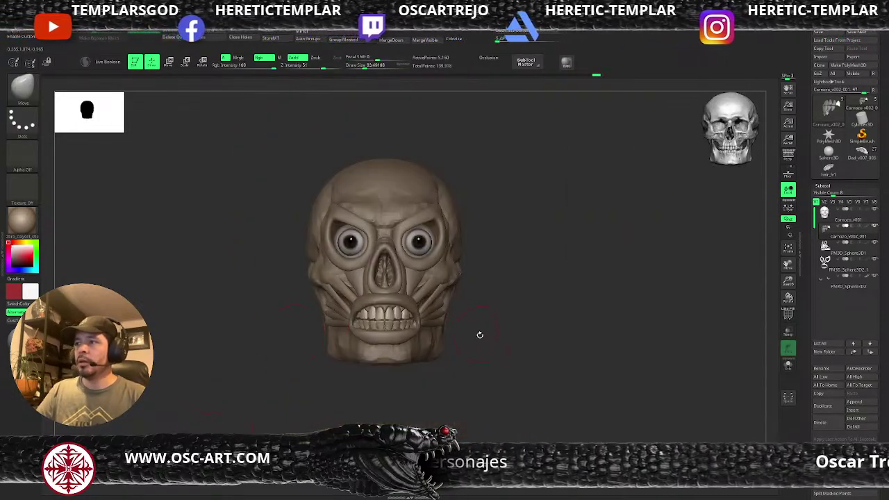
Step: Select the skull and build up the bone beside the back teeth at the mouth corners with ClayBuildup
left_click(410, 321, "alt")
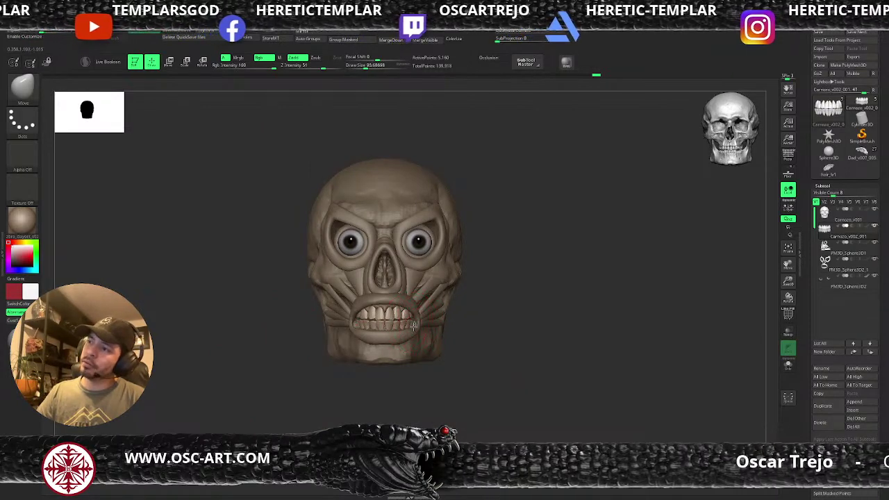
scroll(413, 319, "up", 2)
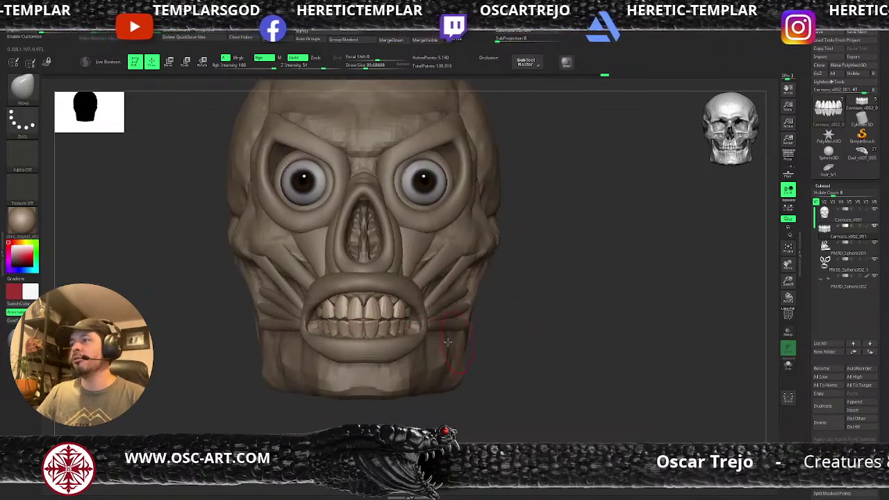
left_click(417, 327, "alt")
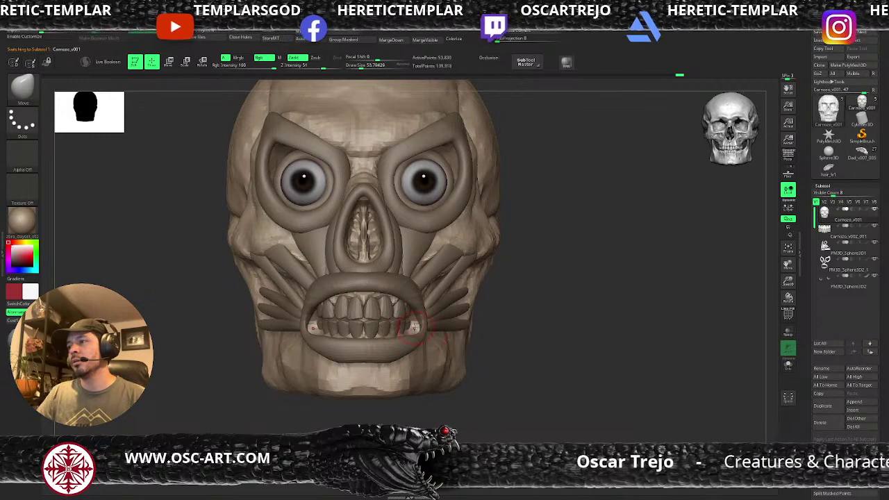
key("b")
key("c")
key("b")
left_click_drag(416, 326, 414, 312)
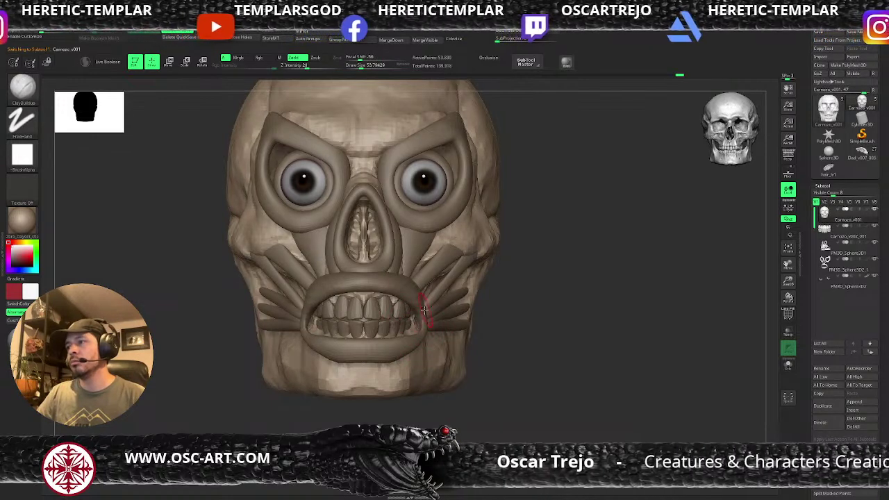
Step: Rework the bone surface below the cheekbone on the side of the skull with an adjusted ClayBuildup brush
right_click_drag(433, 318, 429, 311)
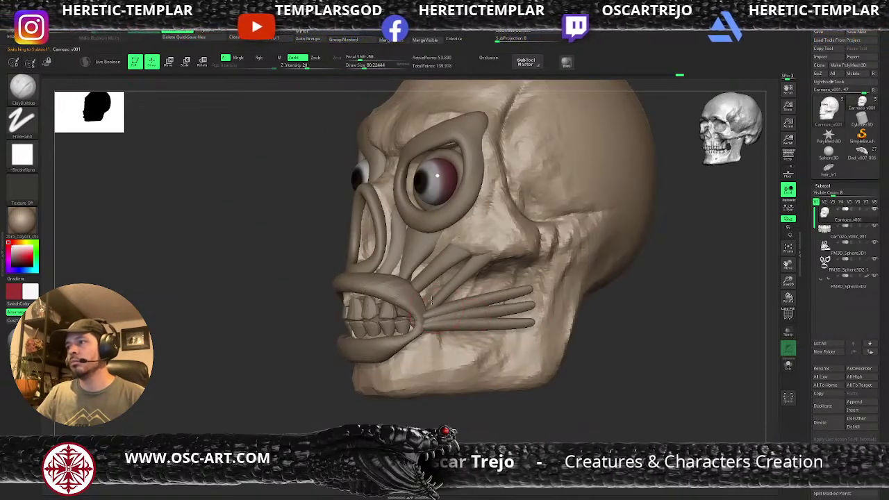
key("s")
mouse_move(466, 273)
left_mouse_down()
mouse_move(452, 274)
mouse_move(471, 257)
left_mouse_up()
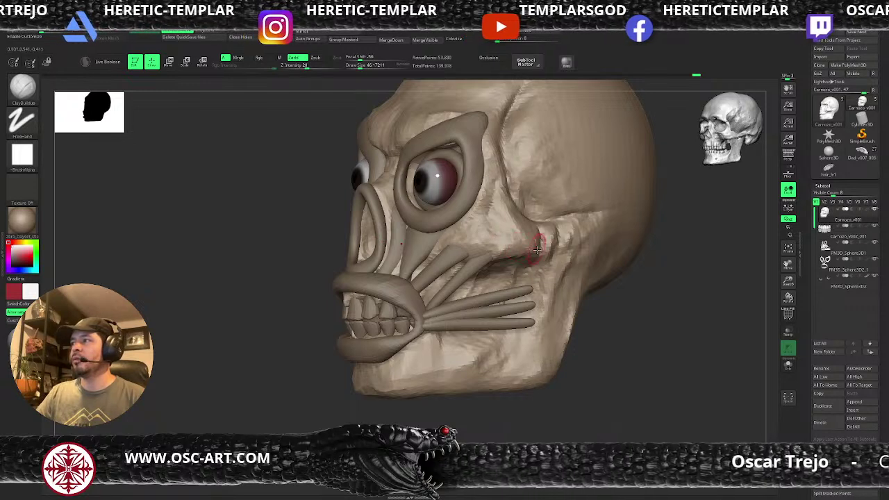
left_click_drag(623, 403, 386, 289, "alt")
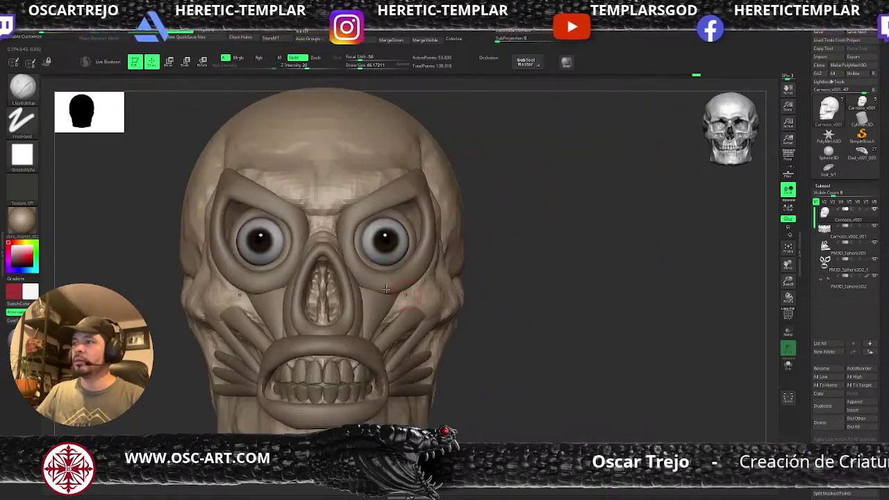
Step: Select the ring muscles around the eyes, nose and mouth and carve creases along the lips with DamStandard
left_click(336, 331, "alt")
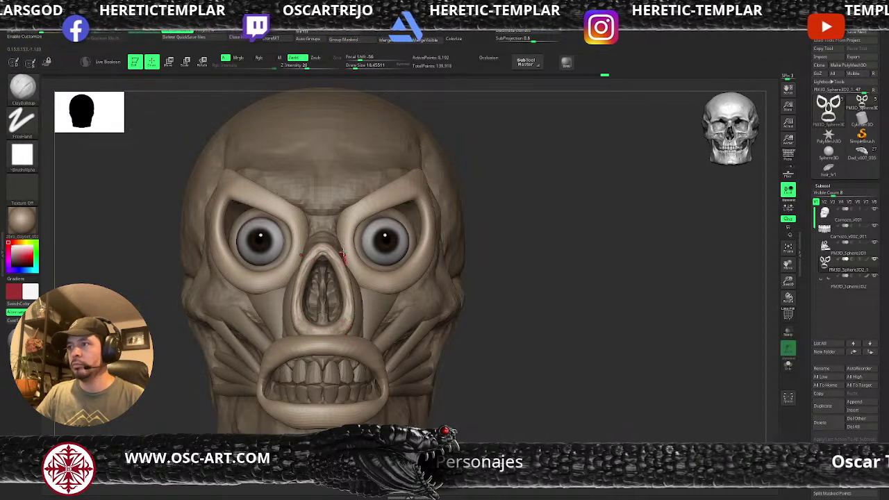
key("b")
key("m")
key("v")
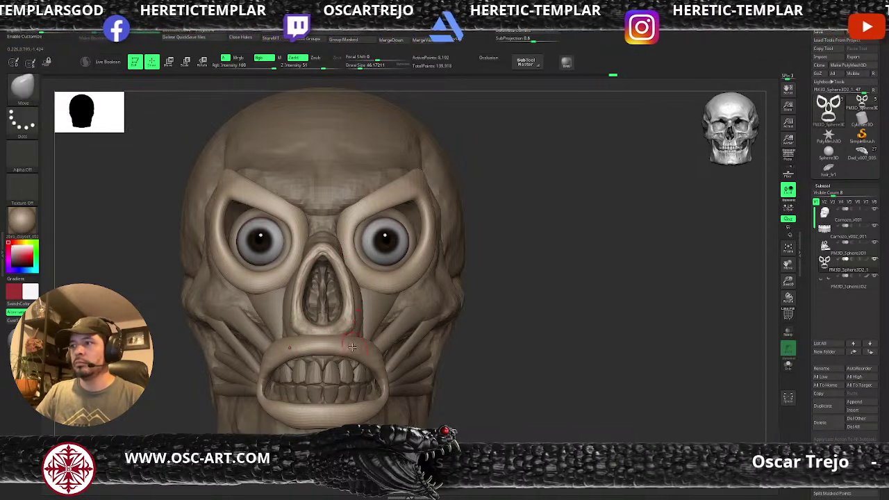
key("b")
key("d")
key("s")
mouse_move(301, 356)
left_mouse_down()
mouse_move(364, 359)
mouse_move(381, 381)
left_mouse_up()
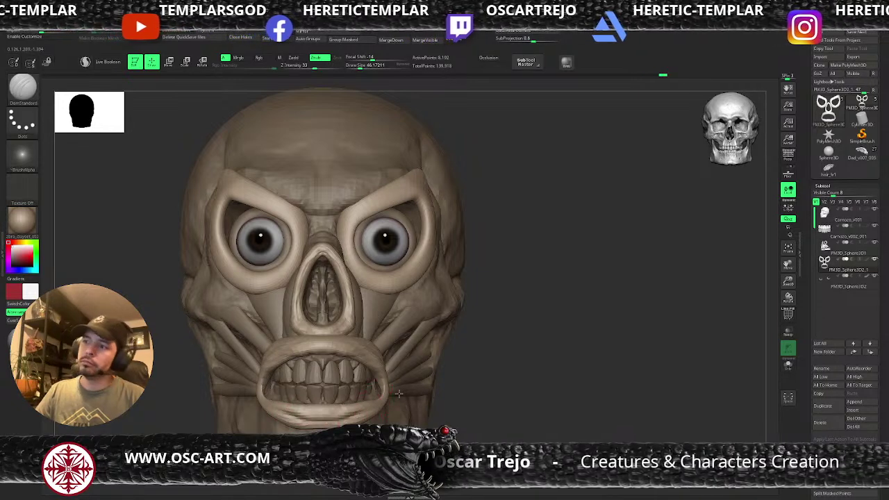
Step: Thicken the lower lip of the mouth muscle with ClayBuildup strokes
key("b")
key("c")
key("b")
left_click_drag(318, 425, 356, 422)
key("b")
key("m")
key("v")
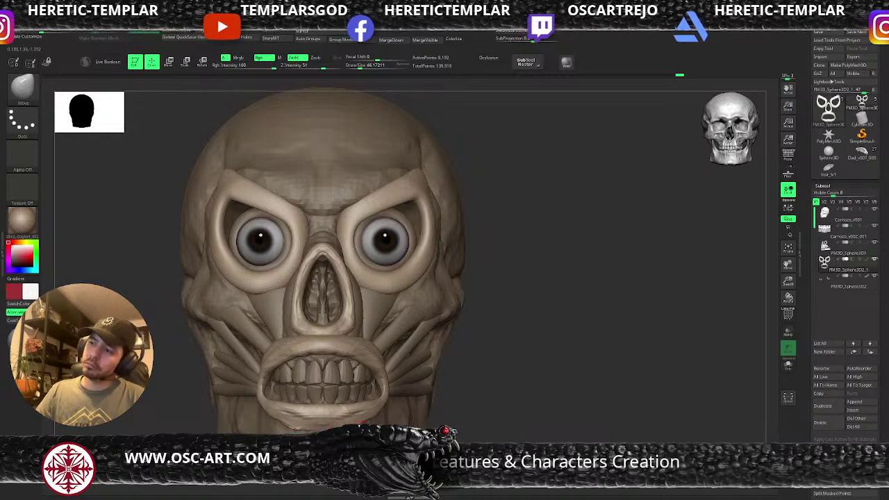
key("b")
key("c")
key("b")
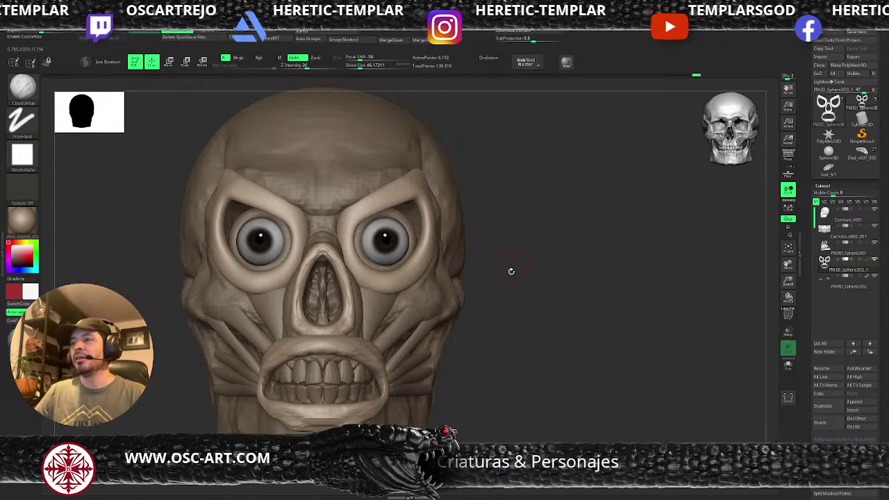
Step: Add ClayBuildup strokes over the nose and upper lip muscle rings
key("b")
key("m")
key("t")
left_click_drag(557, 271, 351, 291)
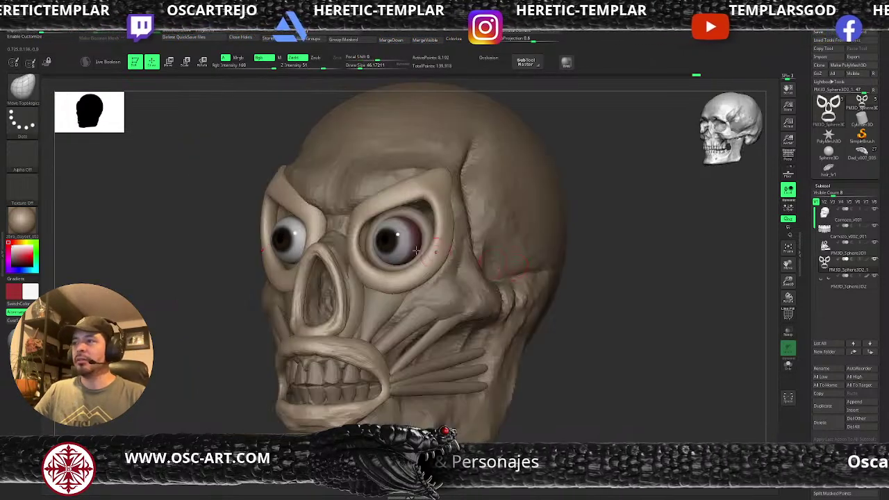
key("s")
mouse_move(215, 369)
left_mouse_down()
mouse_move(354, 281)
mouse_move(358, 325)
mouse_move(352, 242)
left_mouse_up()
key("b")
key("c")
key("b")
left_click_drag(285, 235, 357, 238)
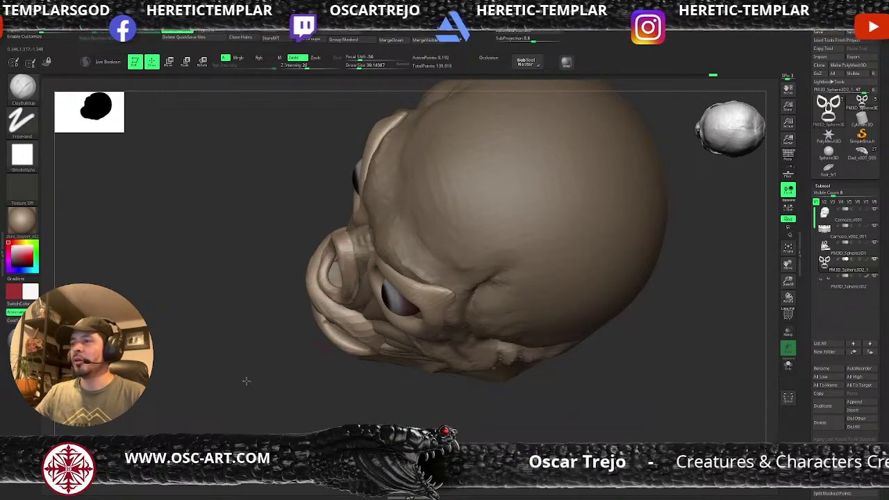
left_click_drag(247, 381, 293, 294)
left_click_drag(462, 224, 350, 223)
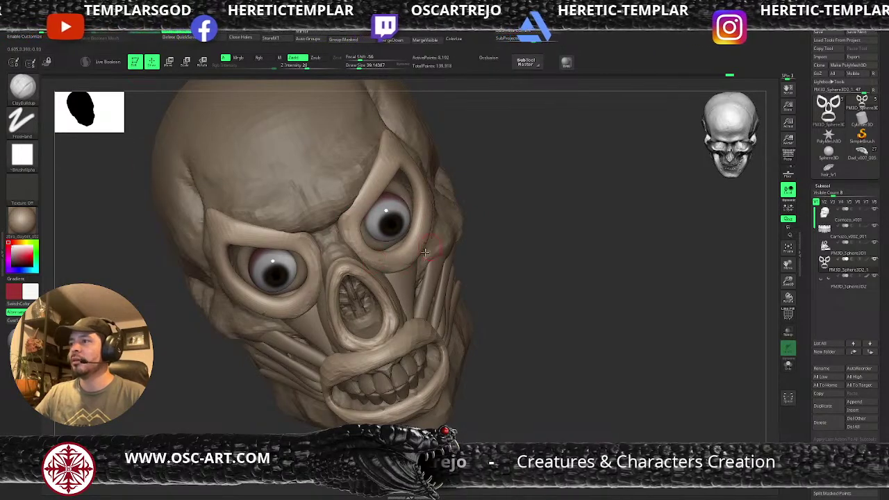
Step: Layer ClayBuildup strokes around the eye muscle rings from the brow to the lower lid, adjusting the brush size
mouse_move(389, 267)
left_mouse_down()
mouse_move(419, 236)
mouse_move(389, 262)
left_mouse_up()
key("s")
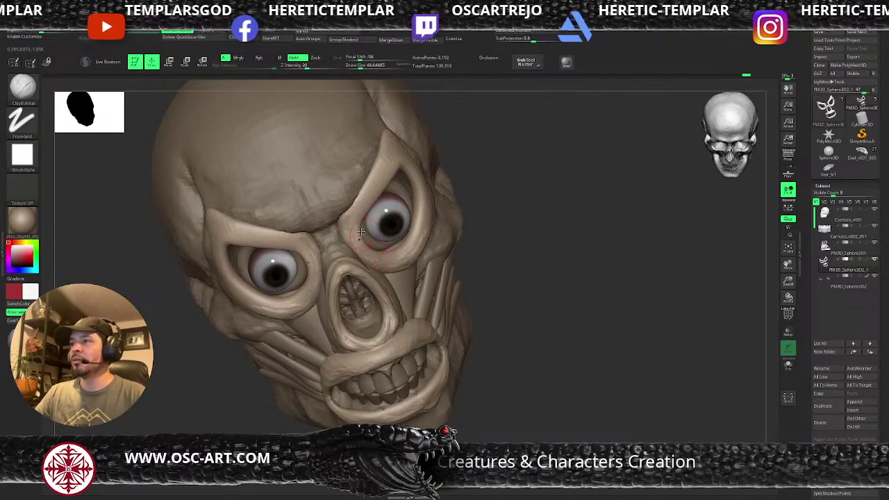
mouse_move(358, 226)
left_mouse_down()
mouse_move(383, 172)
mouse_move(368, 203)
left_mouse_up()
mouse_move(386, 160)
left_mouse_down()
mouse_move(356, 221)
mouse_move(369, 187)
left_mouse_up()
mouse_move(356, 223)
left_mouse_down()
mouse_move(386, 178)
mouse_move(356, 218)
mouse_move(395, 139)
mouse_move(422, 209)
mouse_move(416, 229)
left_mouse_up()
key("s")
mouse_move(424, 209)
left_mouse_down()
mouse_move(414, 248)
mouse_move(420, 230)
mouse_move(391, 257)
mouse_move(382, 254)
left_mouse_up()
mouse_move(484, 244)
left_mouse_down("alt")
mouse_move(505, 234)
mouse_move(434, 244)
left_mouse_up("alt")
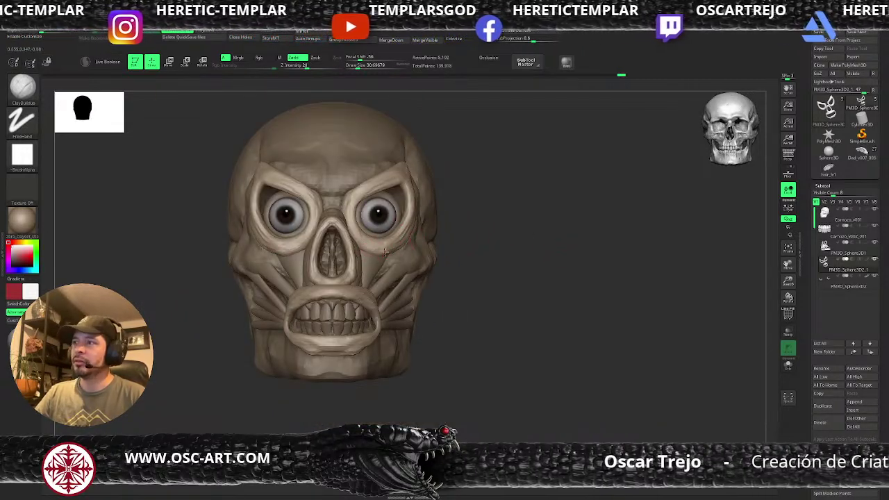
left_click_drag(373, 243, 379, 243)
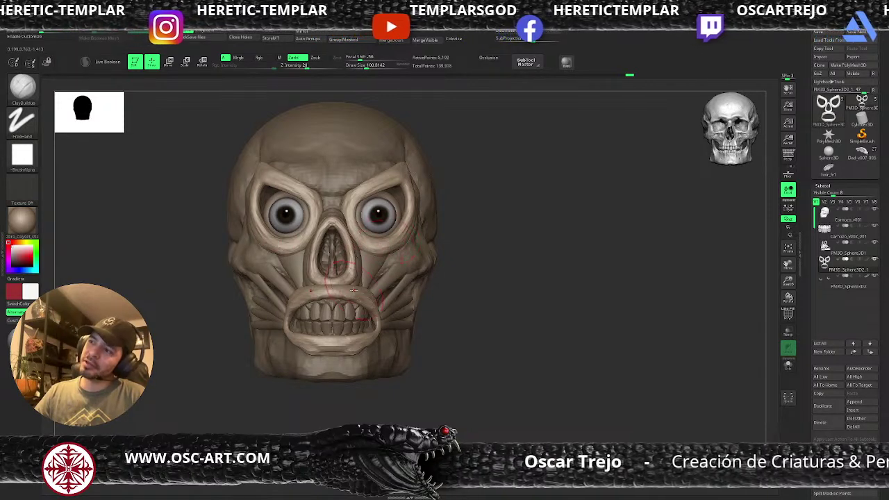
Step: Pull the corners of the mouth muscle inward with the Move brush to narrow the lips
key("bracketright")
key("bracketright")
key("b")
key("m")
key("v")
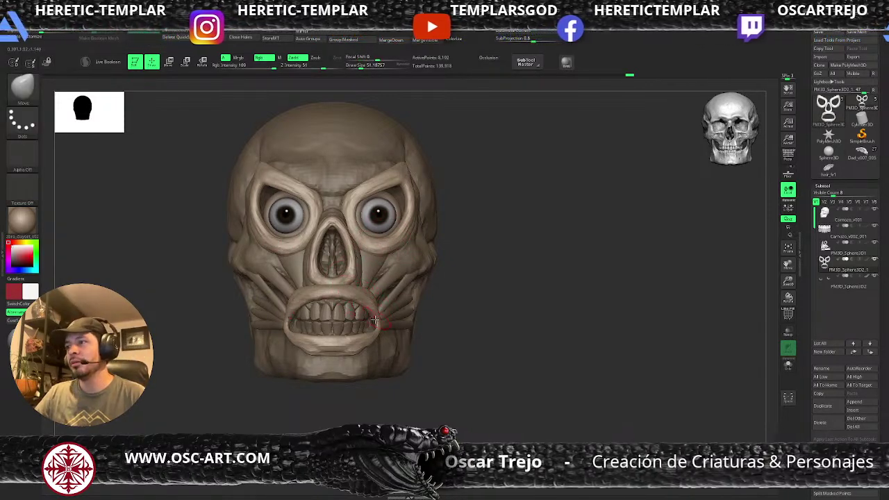
left_click_drag(371, 326, 373, 324)
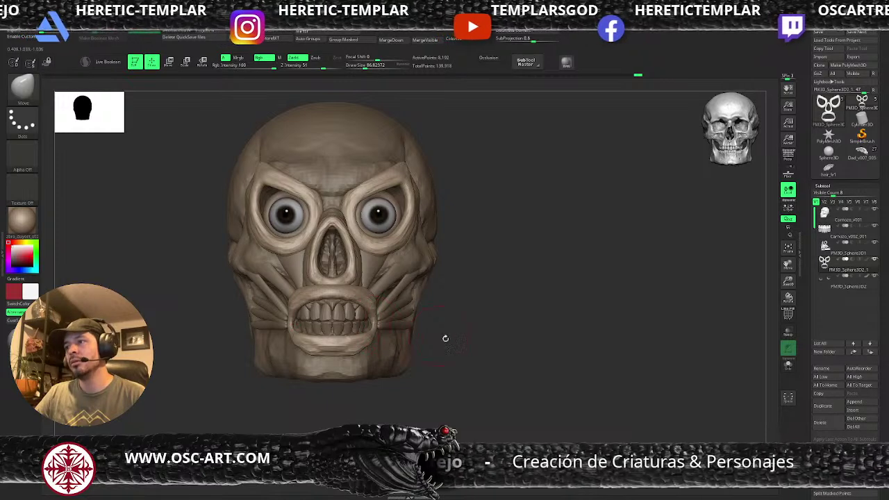
mouse_move(446, 338)
left_mouse_down("alt")
mouse_move(451, 311)
mouse_move(379, 324)
left_mouse_up("alt")
Step: Select the skull and reshape the outline of its temples and sides with the Move brush
left_click(393, 291, "alt")
mouse_move(447, 270)
left_mouse_down()
mouse_move(477, 264)
mouse_move(461, 250)
mouse_move(505, 324)
left_mouse_up()
key("s")
left_click_drag(388, 261, 383, 261)
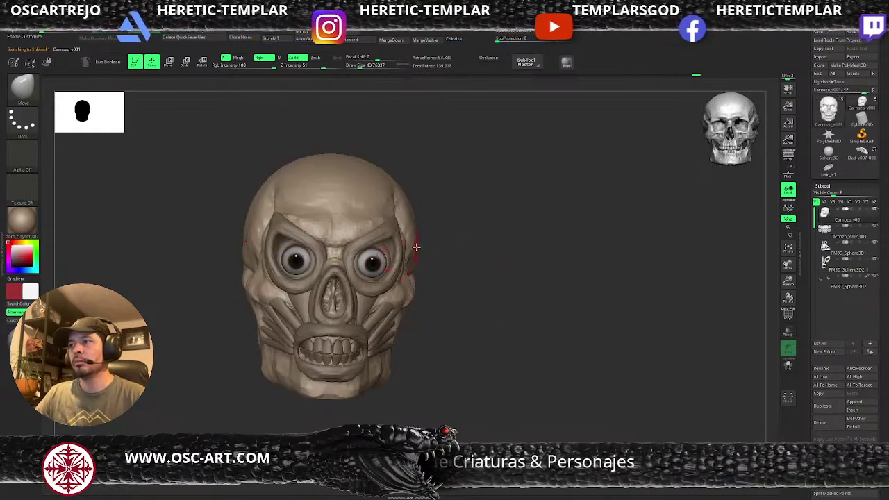
mouse_move(455, 227)
left_mouse_down("alt")
mouse_move(454, 248)
mouse_move(453, 223)
left_mouse_up("alt")
left_click_drag(461, 228, 445, 228)
key("s")
left_click_drag(401, 272, 405, 272)
mouse_move(464, 253)
left_mouse_down()
mouse_move(454, 254)
mouse_move(478, 250)
mouse_move(419, 261)
mouse_move(400, 281)
left_mouse_up()
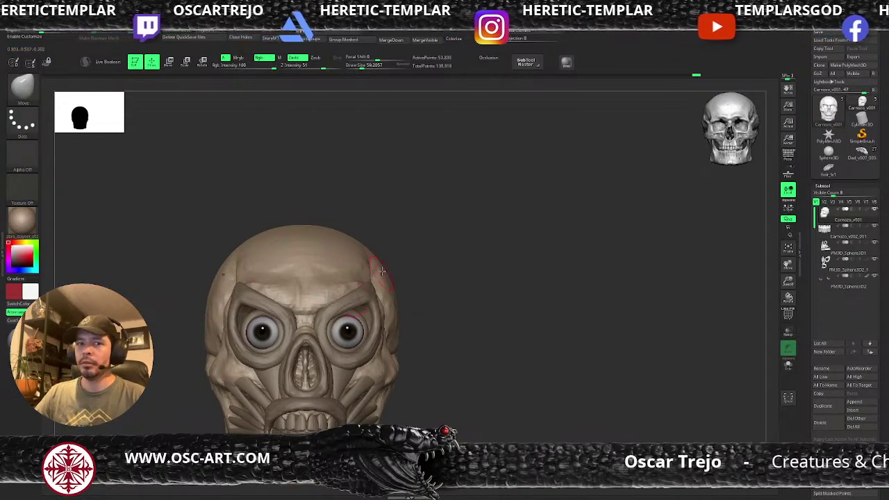
left_click_drag(450, 343, 483, 265, "alt")
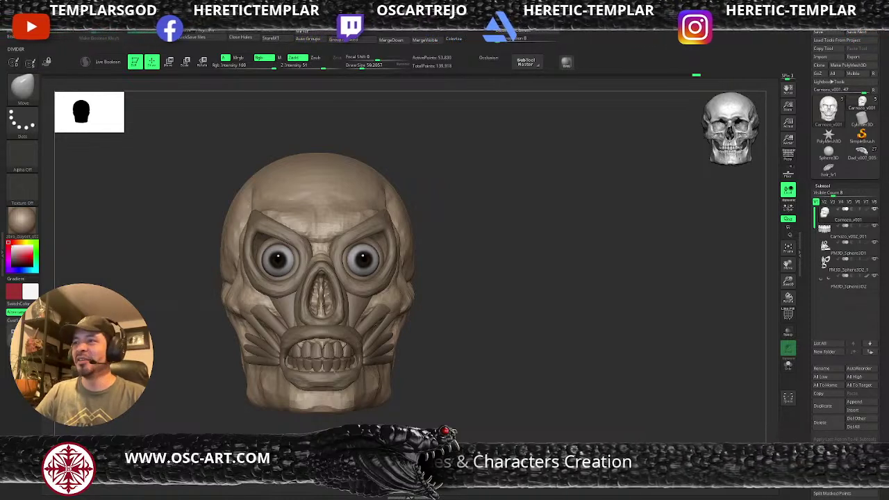
left_click_drag(445, 308, 371, 312)
key("b")
key("c")
key("b")
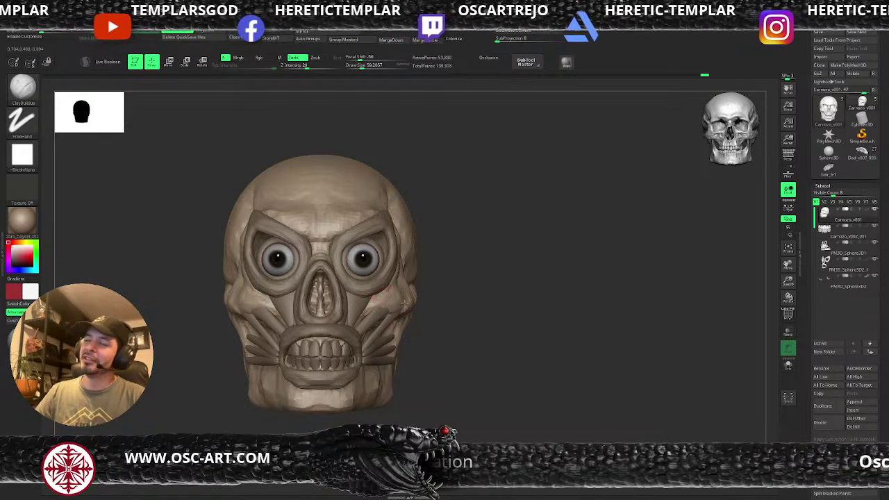
key("b")
key("m")
key("v")
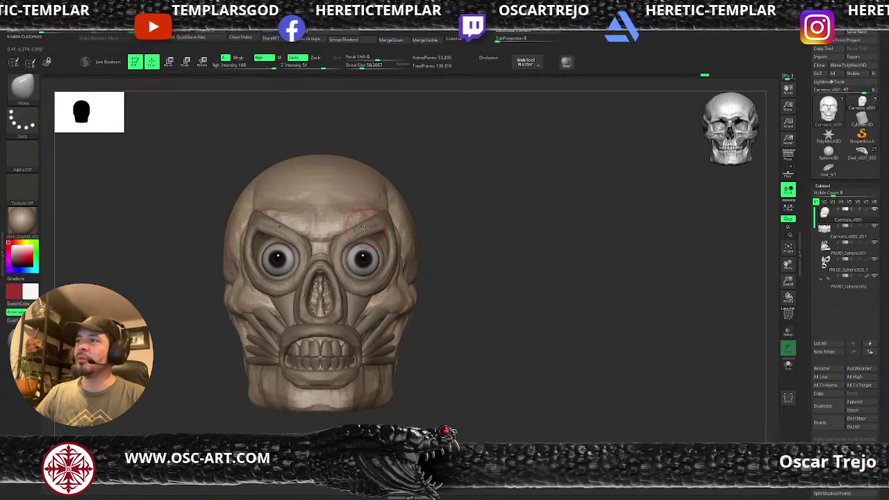
key("s")
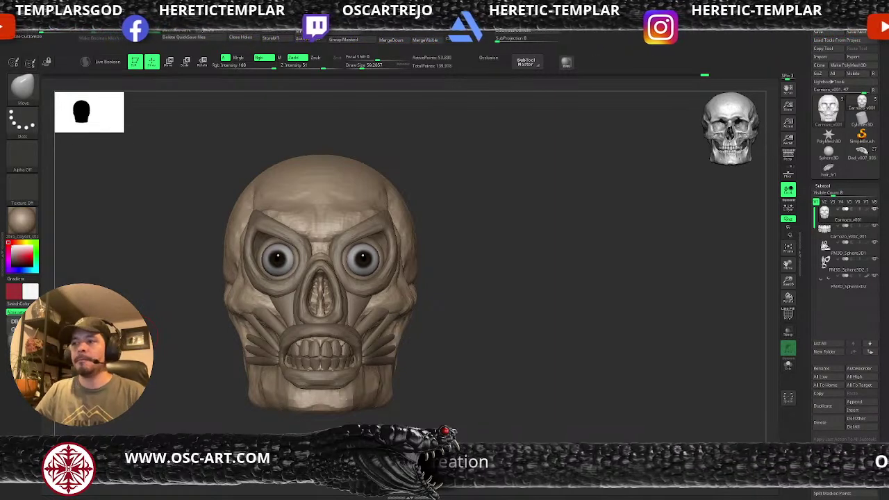
Step: Select the cheek muscle strands and insert a rounded IMM primitive below each mouth corner on the chin
left_click_drag(139, 339, 165, 311, "alt")
left_click(398, 316, "alt")
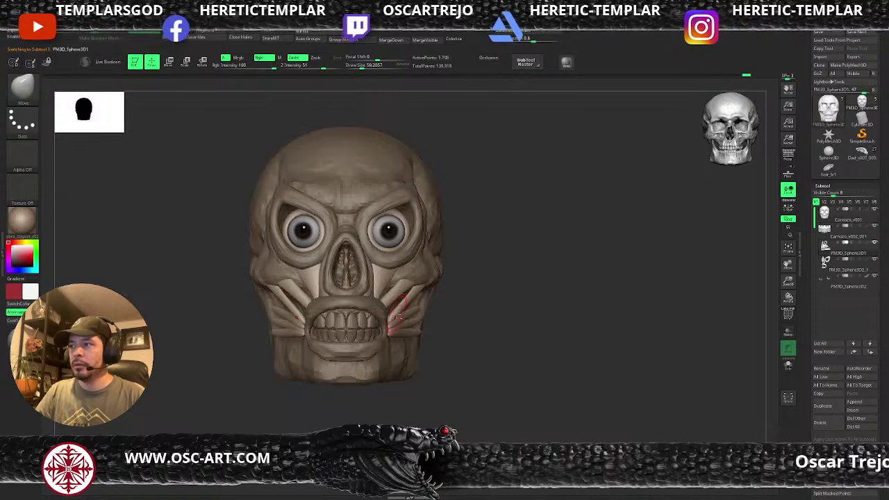
left_click_drag(477, 331, 391, 311)
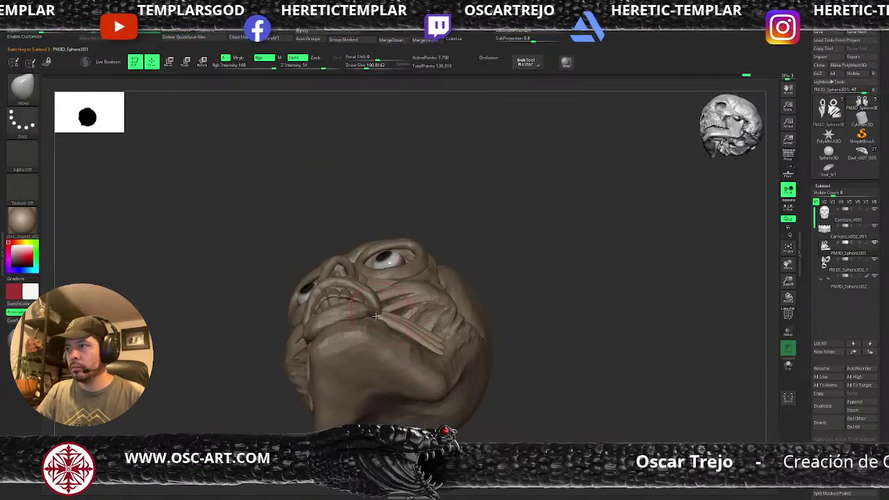
mouse_move(477, 300)
left_mouse_down("shift")
mouse_move(482, 336)
mouse_move(439, 335)
mouse_move(453, 338)
mouse_move(434, 314)
mouse_move(442, 351)
left_mouse_up("shift")
left_click_drag(471, 251, 473, 293, "alt")
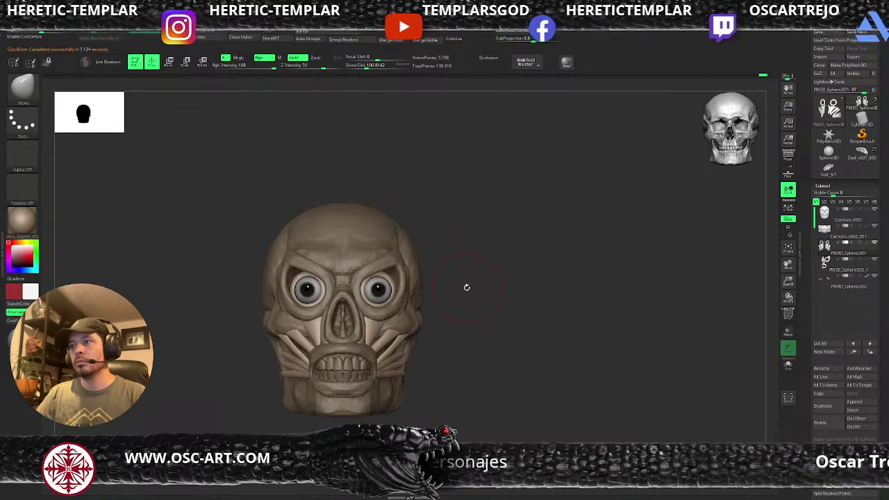
left_click_drag(466, 288, 469, 291, "alt")
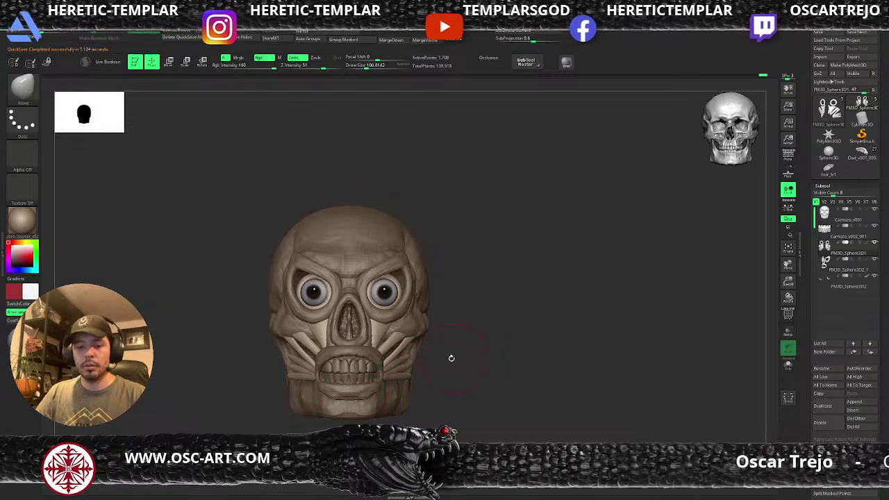
key("i")
mouse_move(480, 412)
left_mouse_down("alt")
mouse_move(492, 296)
mouse_move(496, 346)
mouse_move(404, 291)
left_mouse_up("alt")
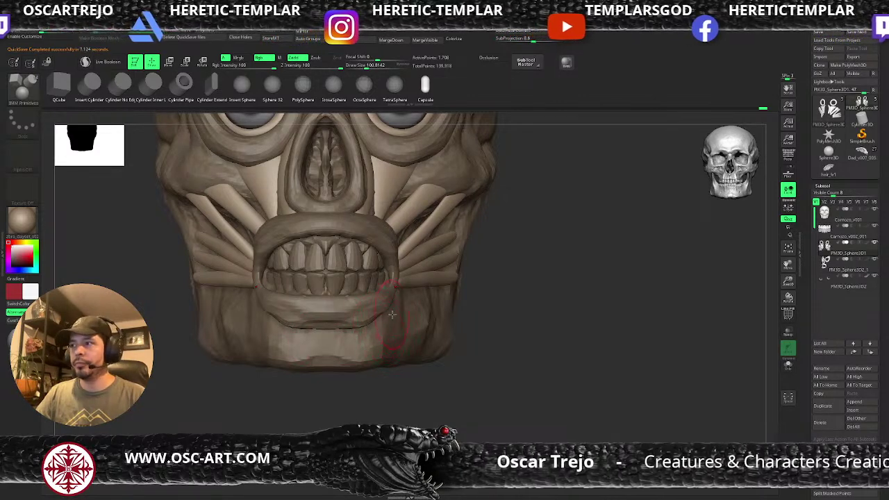
mouse_move(392, 314)
left_mouse_down()
mouse_move(409, 325)
mouse_move(422, 297)
mouse_move(411, 298)
left_mouse_up()
key("w")
key("q")
Step: Stretch the inserted chin pieces with the Move brush into tapered muscles running from the mouth corners to the jaw
left_click_drag(527, 327, 447, 335)
key("s")
mouse_move(402, 317)
left_mouse_down()
mouse_move(371, 332)
mouse_move(369, 346)
left_mouse_up()
left_click_drag(373, 377, 333, 377)
left_click_drag(379, 325, 335, 313)
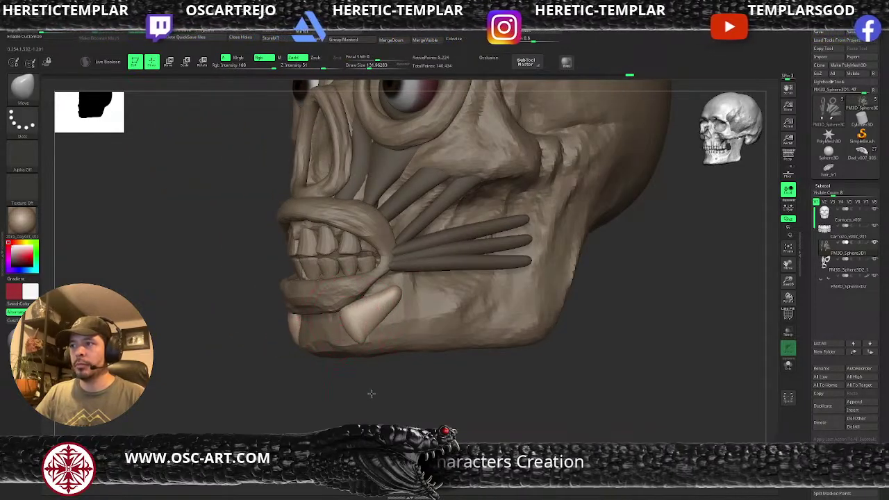
mouse_move(370, 394)
left_mouse_down()
mouse_move(302, 377)
mouse_move(382, 295)
mouse_move(380, 266)
left_mouse_up()
Step: Refine the chin muscles with a resized Move brush so they fit against the lower lip and jaw
key("[")
key("s")
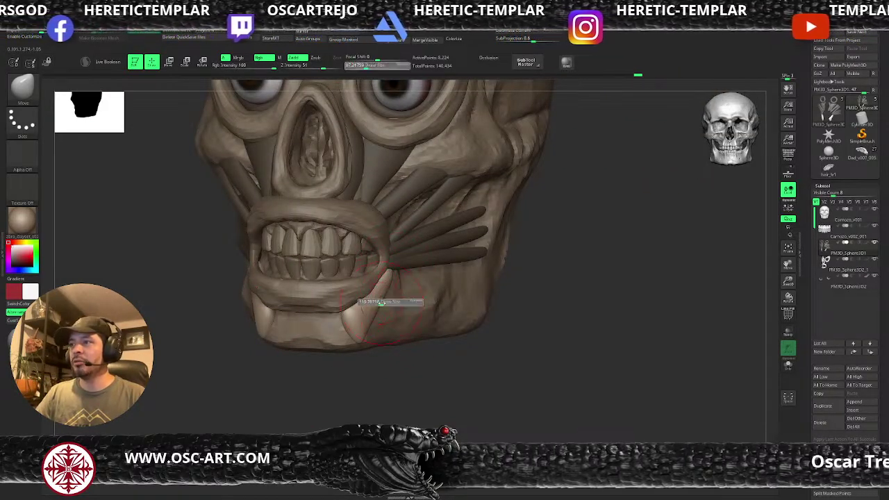
mouse_move(380, 300)
left_mouse_down()
mouse_move(375, 293)
mouse_move(351, 326)
mouse_move(359, 379)
mouse_move(389, 376)
left_mouse_up()
mouse_move(351, 327)
left_mouse_down()
mouse_move(357, 351)
mouse_move(343, 331)
mouse_move(378, 281)
left_mouse_up()
key("s")
key("ctrl+shift+a")
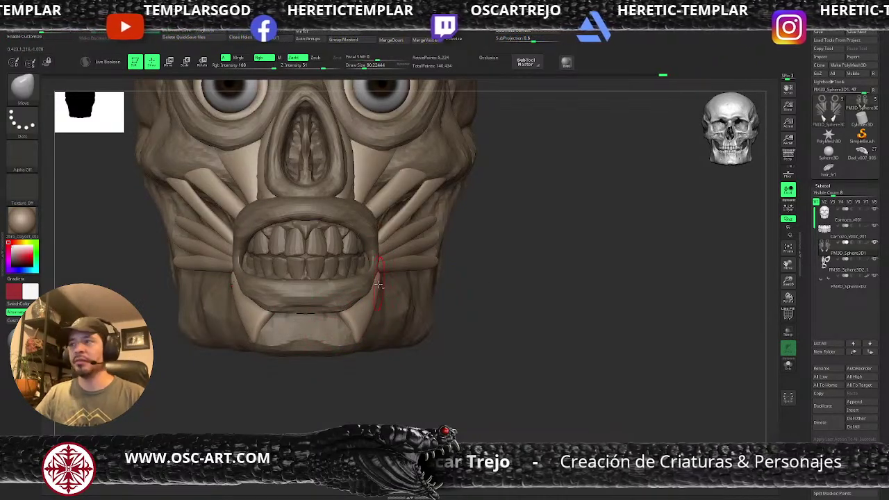
Step: Select the facial muscle rings and reshape the mouth ring's corners with the Move Topological brush at a draw size of about 56
left_click(370, 283, "alt")
key("b")
key("m")
key("t")
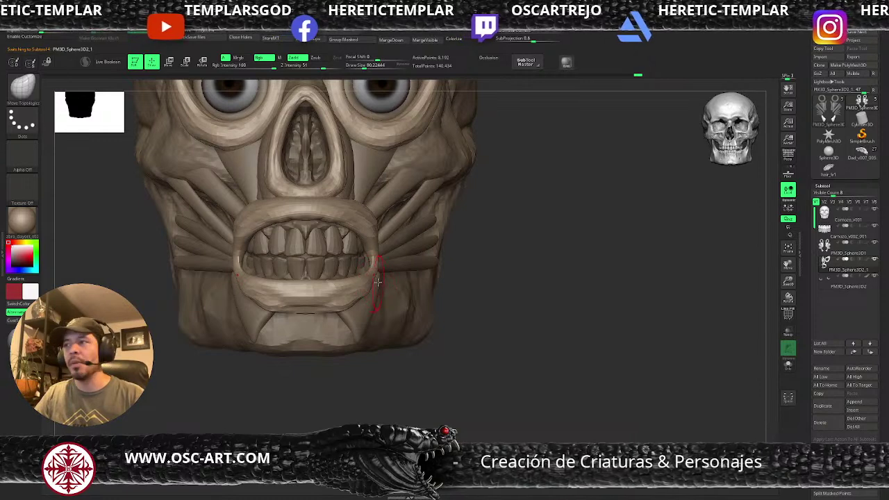
key("s")
left_click_drag(374, 283, 346, 307)
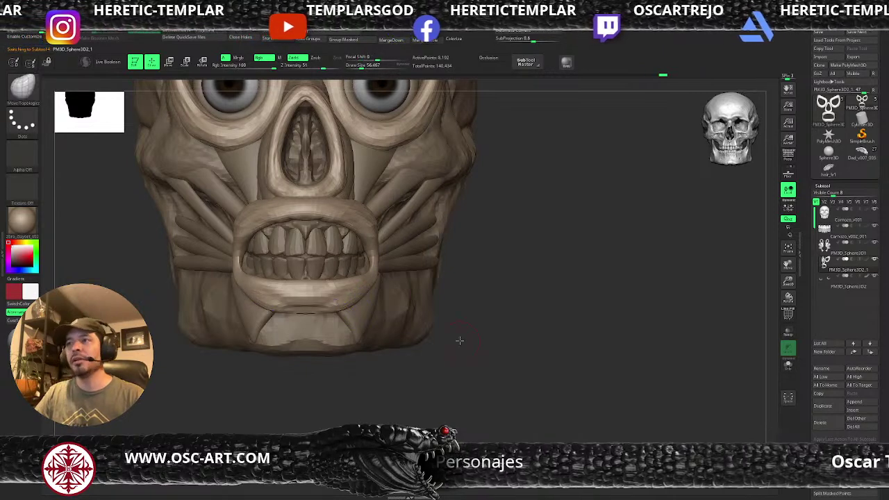
mouse_move(459, 341)
left_mouse_down("alt")
mouse_move(431, 343)
mouse_move(360, 285)
mouse_move(345, 303)
mouse_move(350, 314)
left_mouse_up("alt")
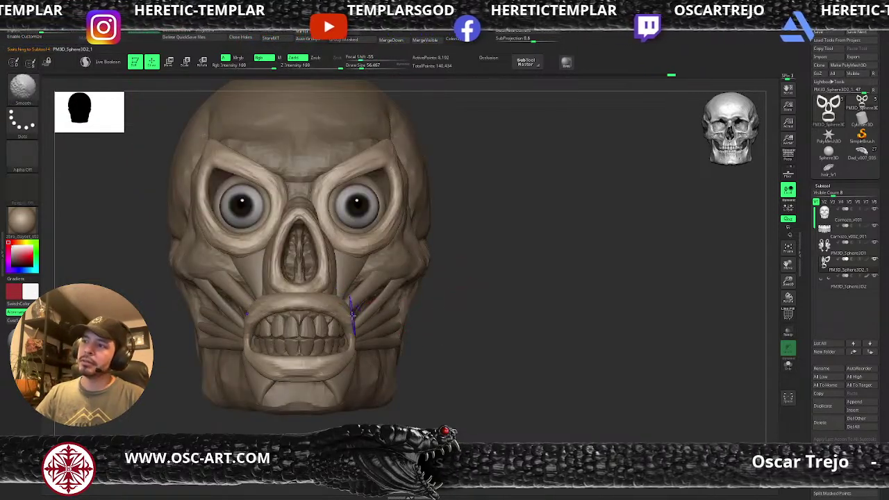
mouse_move(482, 345)
left_mouse_down()
mouse_move(410, 294)
mouse_move(441, 285)
mouse_move(440, 368)
left_mouse_up()
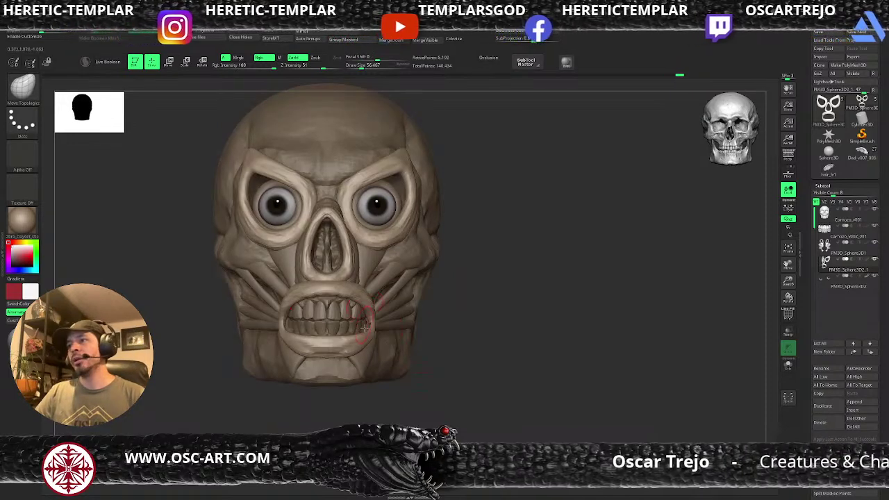
Step: Sculpt the forms around the chin and lower lip with the ClayBuildup brush
left_click(359, 366, "alt")
mouse_move(355, 394)
left_mouse_down("alt")
mouse_move(352, 373)
mouse_move(343, 387)
mouse_move(315, 386)
left_mouse_up("alt")
key("b")
key("c")
key("b")
left_click_drag(392, 334, 359, 299)
left_click_drag(245, 332, 288, 368, "alt")
Step: Select the muscle strands and fit the chin muscles against the mouth corners with the Move Topological brush at a size of about 128
left_click(382, 293, "alt")
left_click(388, 309, "alt")
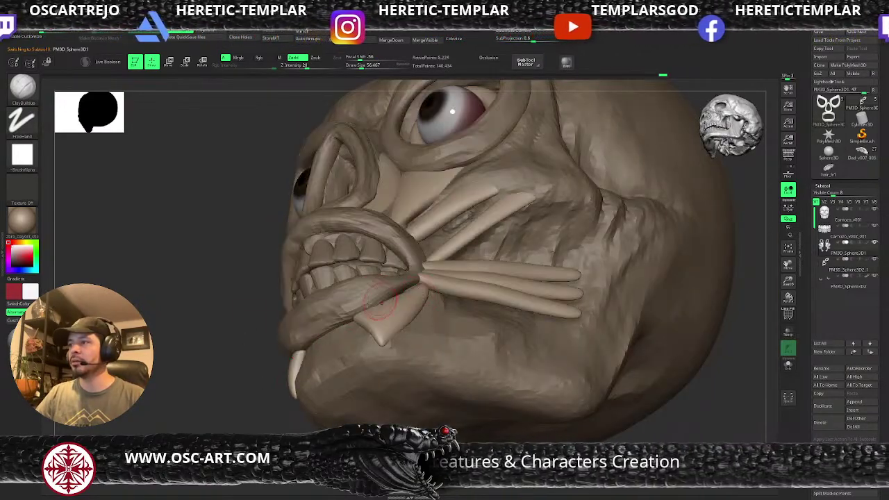
left_click_drag(209, 346, 264, 389)
key("b")
key("m")
key("t")
right_click_drag(481, 313, 421, 246)
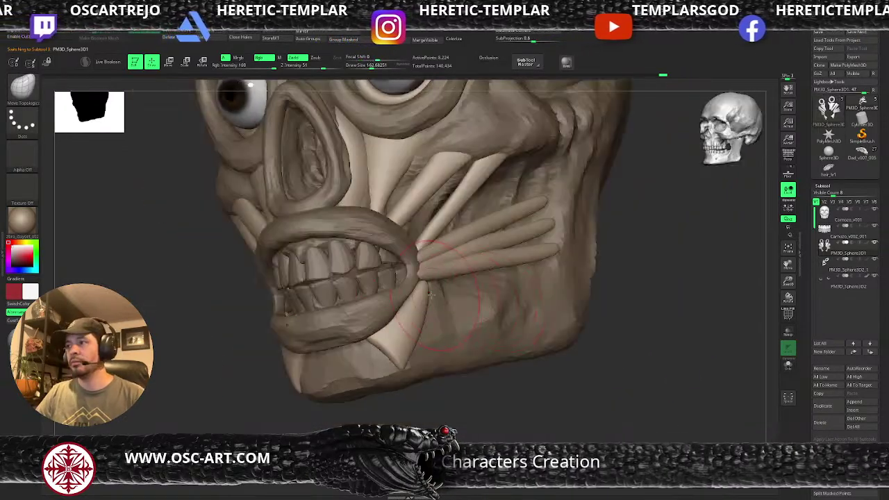
key("s")
left_click_drag(415, 299, 412, 300)
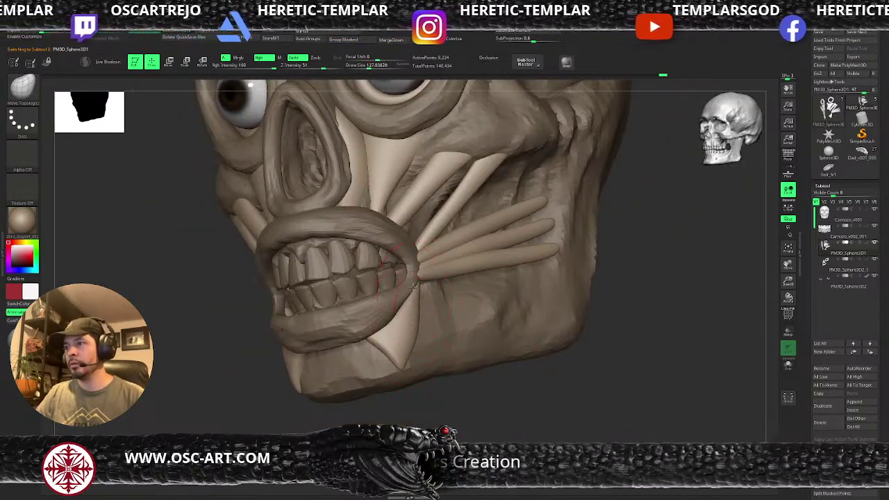
mouse_move(497, 408)
left_mouse_down()
mouse_move(531, 438)
mouse_move(546, 439)
left_mouse_up()
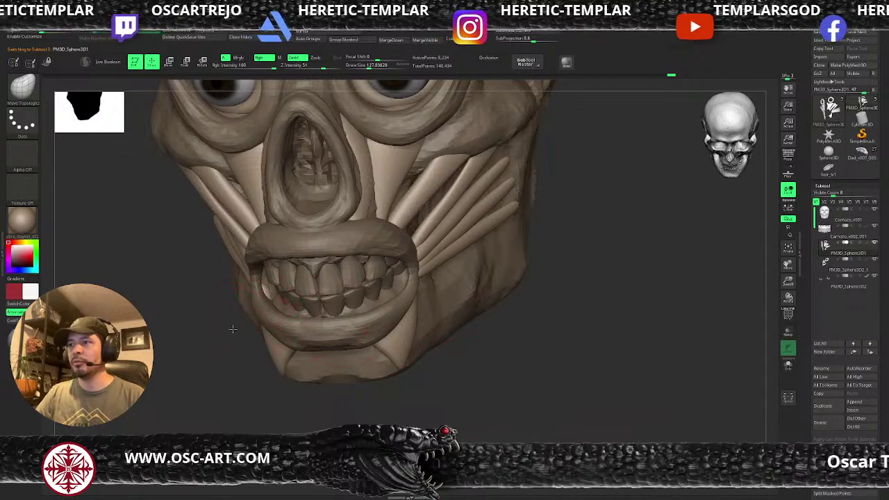
left_click_drag(232, 329, 250, 320)
right_click_drag(250, 320, 240, 318)
left_click_drag(491, 319, 445, 333, "alt")
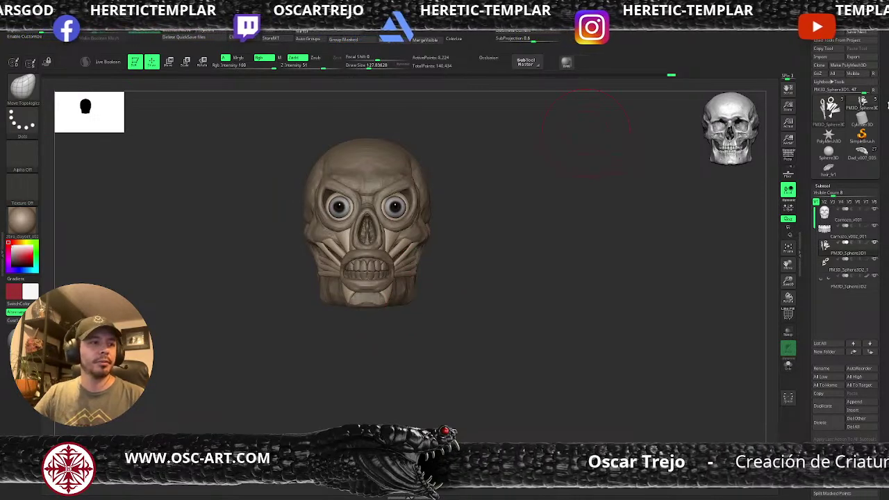
Step: Insert a rounded IMM primitive strand on each side of the nose, just above the upper lip
mouse_move(22, 223)
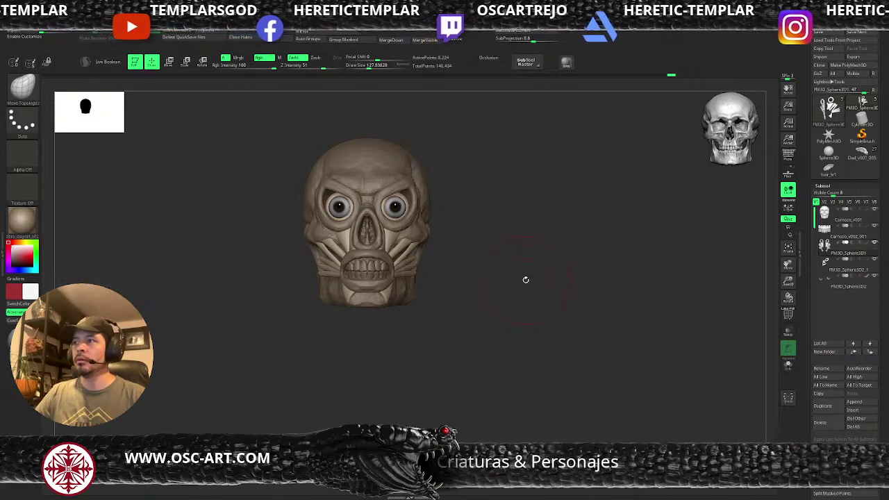
mouse_move(518, 277)
left_mouse_down("alt")
mouse_move(484, 282)
mouse_move(523, 214)
mouse_move(423, 271)
left_mouse_up("alt")
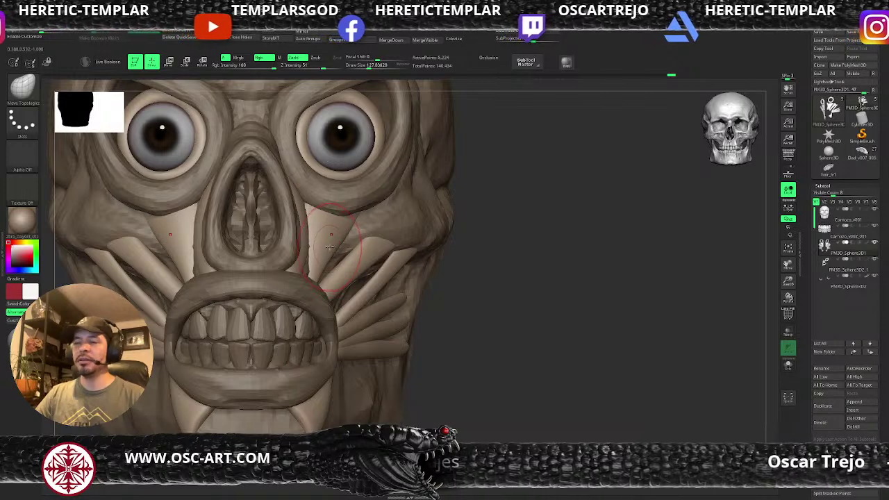
key("s")
mouse_move(327, 250)
left_mouse_down()
mouse_move(313, 244)
mouse_move(327, 248)
left_mouse_up()
key("s")
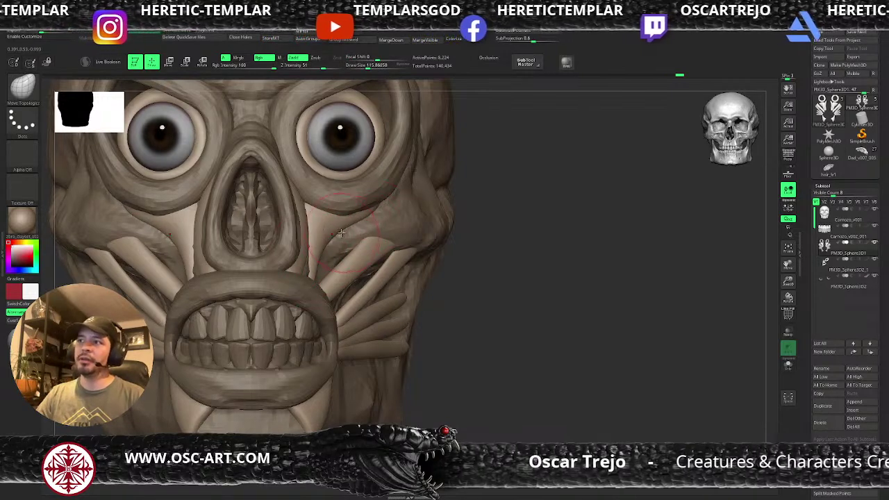
key("b")
key("i")
key("p")
mouse_move(328, 273)
left_mouse_down()
mouse_move(327, 283)
mouse_move(335, 266)
mouse_move(327, 267)
mouse_move(327, 252)
left_mouse_up()
Step: Shape the inserted strands beside the nose with the Move brush so they sit between the upper lip and cheek
key("b")
key("m")
key("v")
key("s")
key("shift")
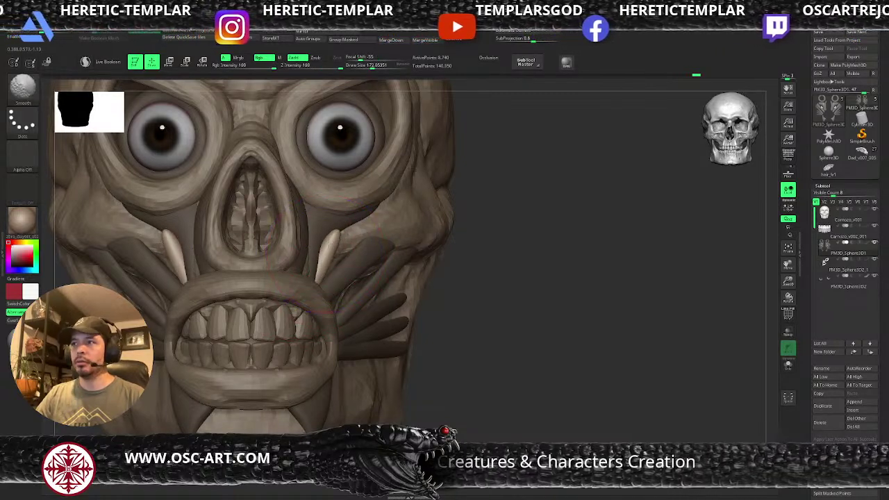
left_click_drag(463, 225, 335, 269)
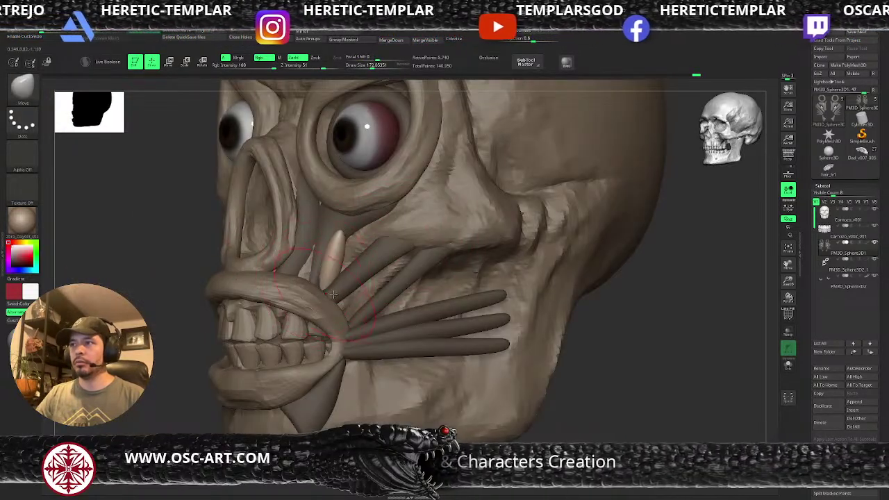
left_click_drag(621, 294, 472, 253)
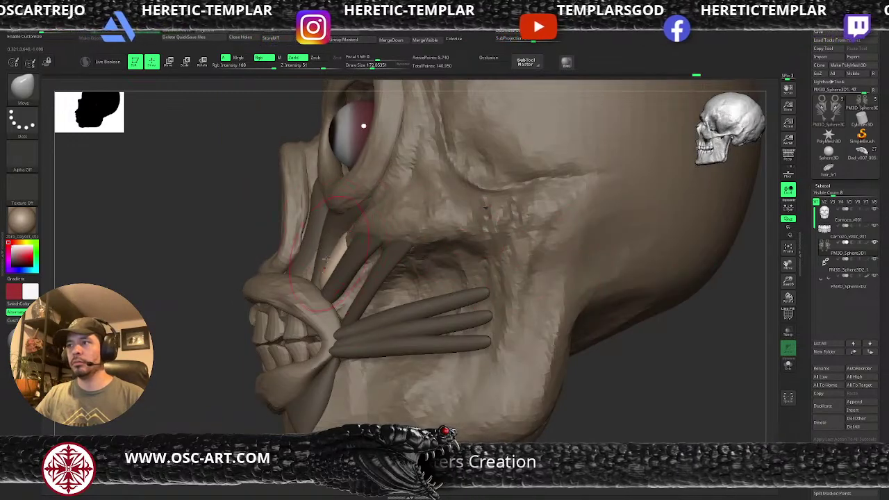
Step: Bend the upper ends of the new strands outward toward the cheekbones with a Move brush of about size 128
left_click_drag(234, 274, 472, 273)
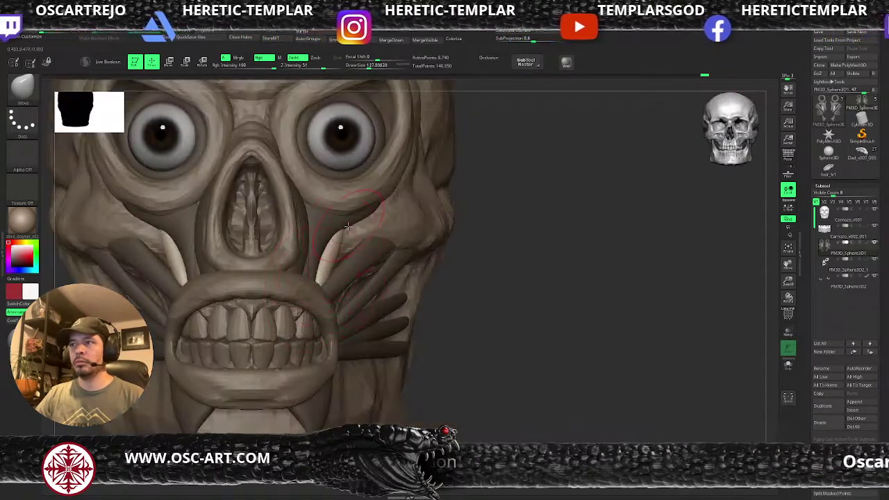
key("ctrl")
mouse_move(473, 232)
right_mouse_down("ctrl")
mouse_move(417, 223)
mouse_move(504, 265)
right_mouse_up("ctrl")
left_click_drag(504, 265, 314, 285)
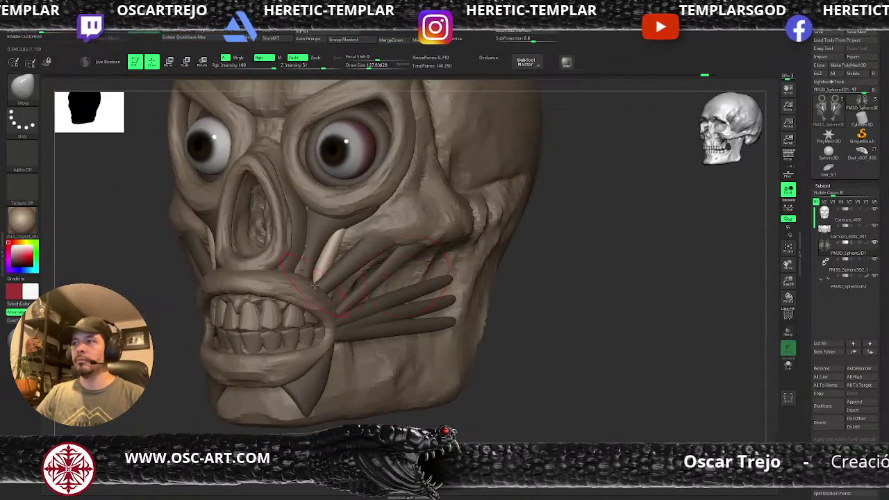
right_click_drag(563, 264, 512, 227, "ctrl")
left_click_drag(512, 226, 473, 266, "shift")
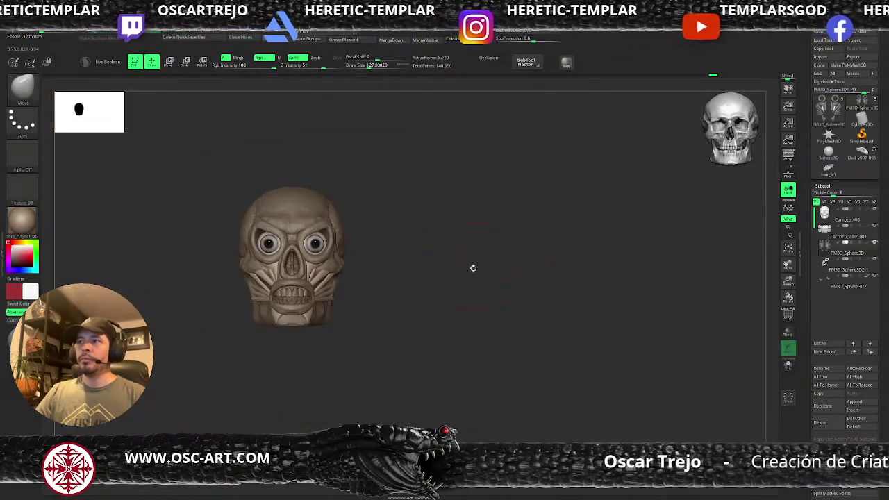
right_click_drag(472, 265, 452, 308, "ctrl")
left_click_drag(452, 308, 448, 305)
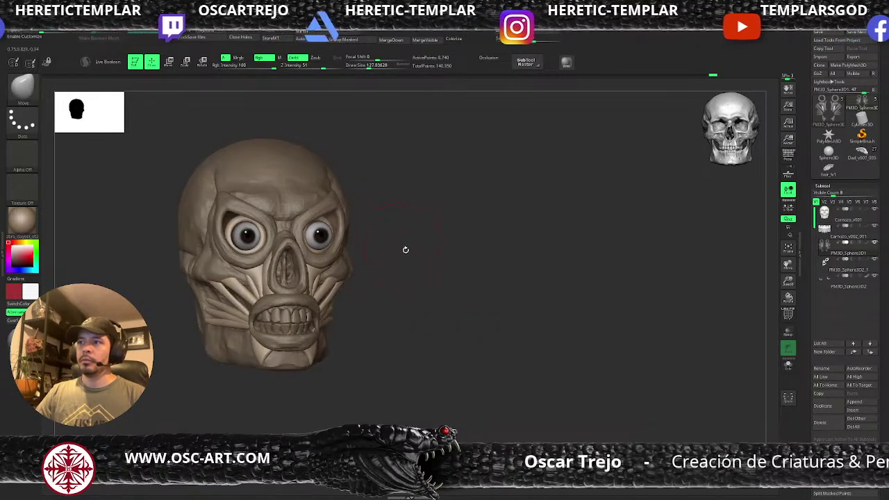
left_click_drag(405, 250, 438, 293)
right_click_drag(437, 293, 326, 295, "ctrl")
Step: Select the eyeballs and bring up the move gizmo to check their placement in the sockets
left_click(277, 293, "alt")
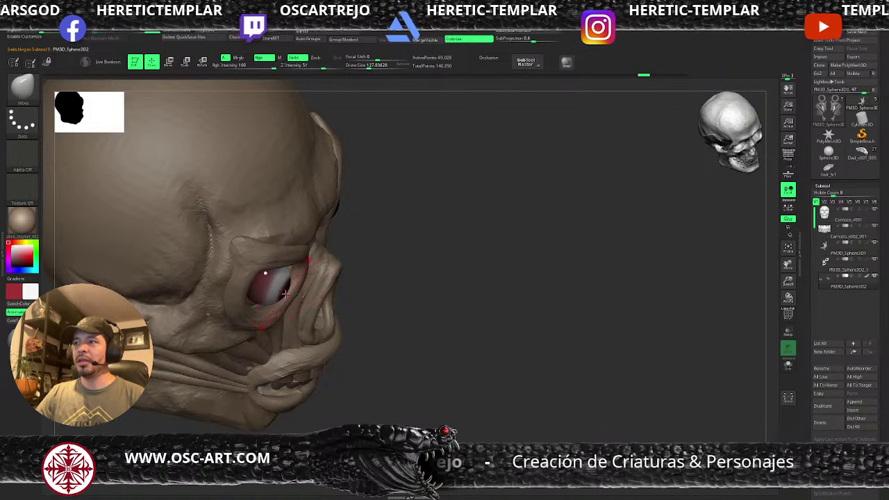
key("w")
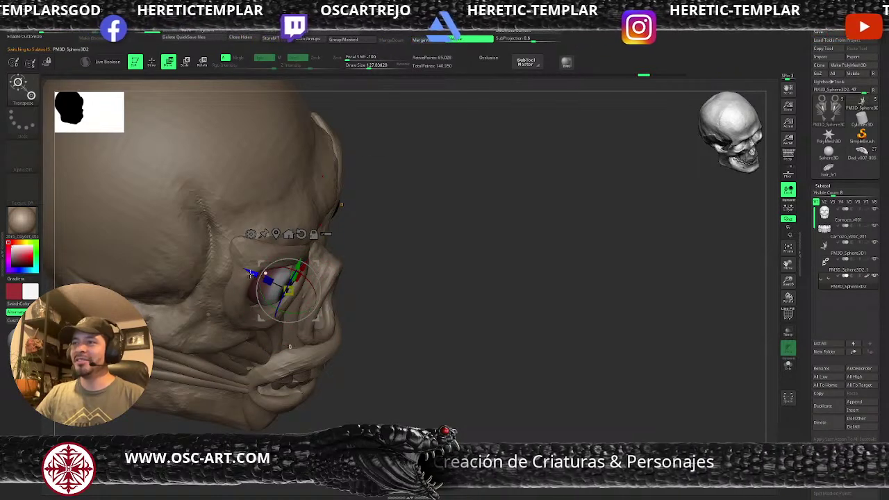
left_click_drag(429, 247, 442, 215, "shift")
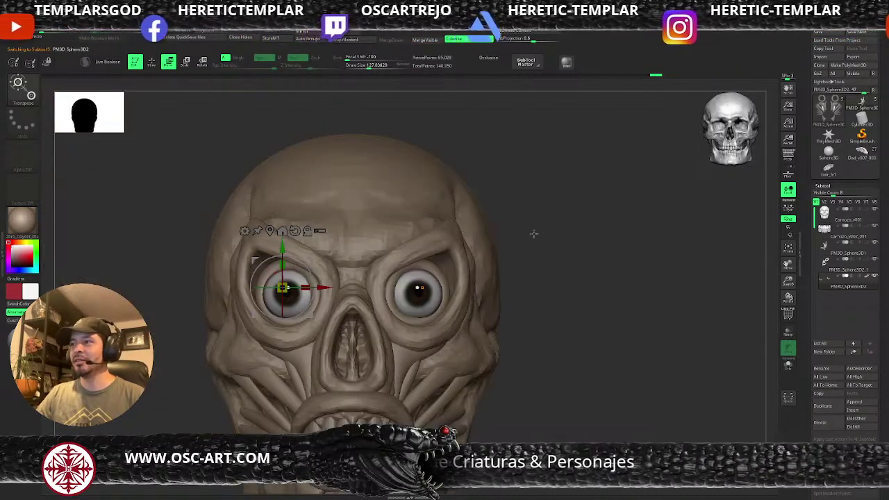
left_click_drag(534, 234, 375, 271)
key("q")
right_click_drag(204, 339, 170, 324, "ctrl")
right_click_drag(170, 325, 189, 298, "alt")
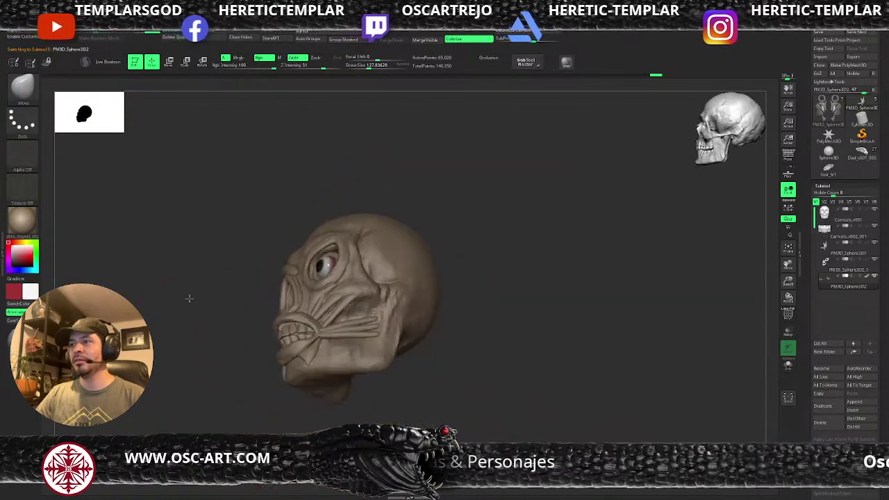
left_click_drag(189, 299, 429, 238)
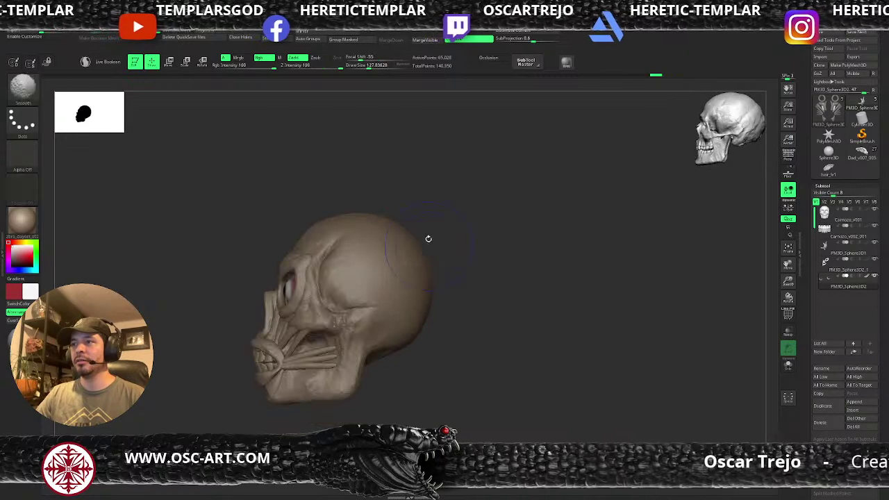
Step: Reset the gizmo's orientation, center it on the eyeballs and rotate them slightly about the Y axis
right_click_drag(429, 238, 299, 300, "ctrl")
key("w")
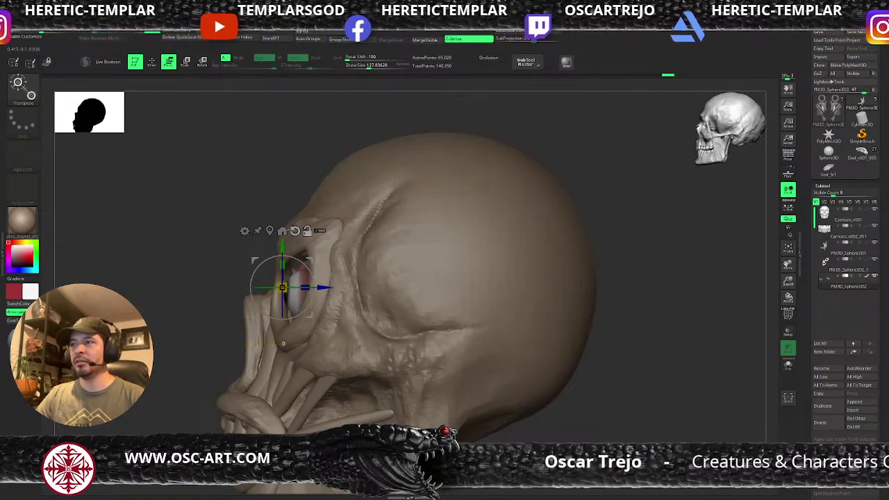
left_click(295, 231, "alt")
left_click(270, 231)
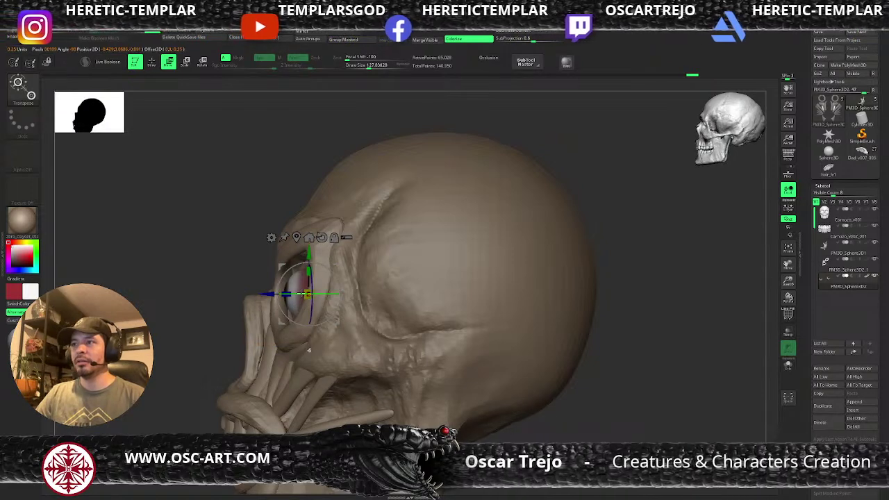
left_click_drag(180, 356, 254, 341, "shift")
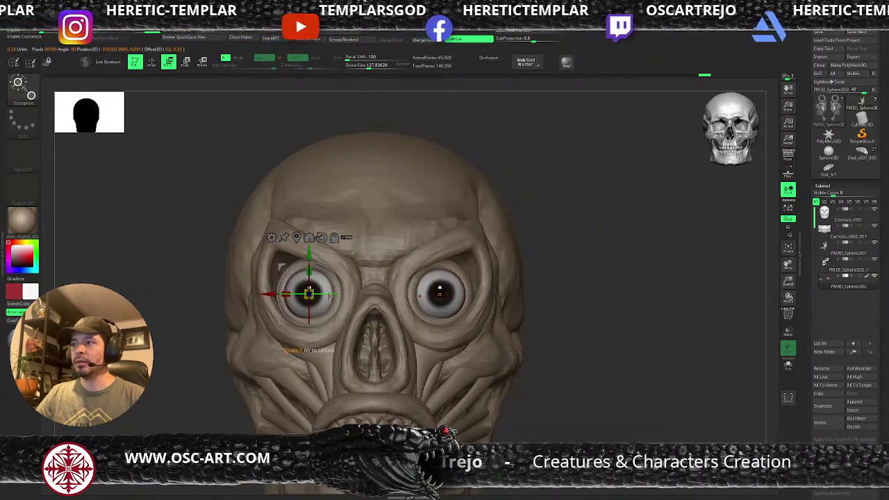
left_click_drag(330, 296, 328, 294)
key("q")
right_click_drag(589, 280, 521, 255, "ctrl")
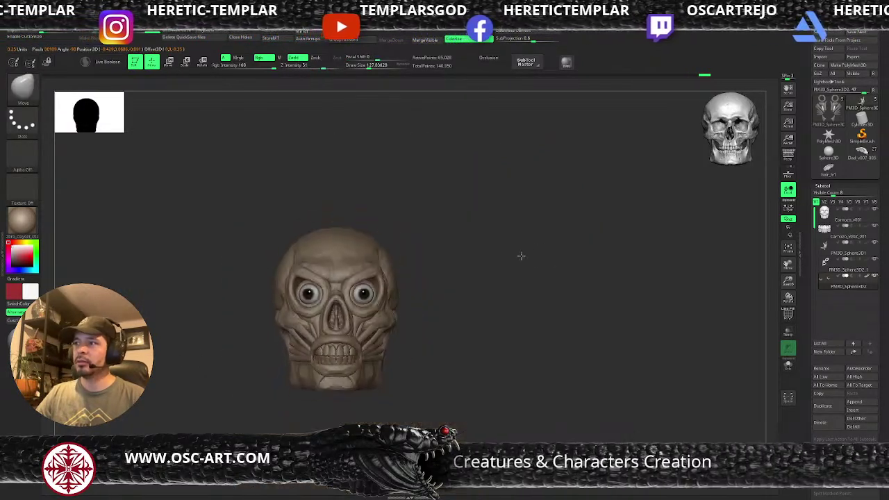
left_click_drag(520, 257, 458, 287)
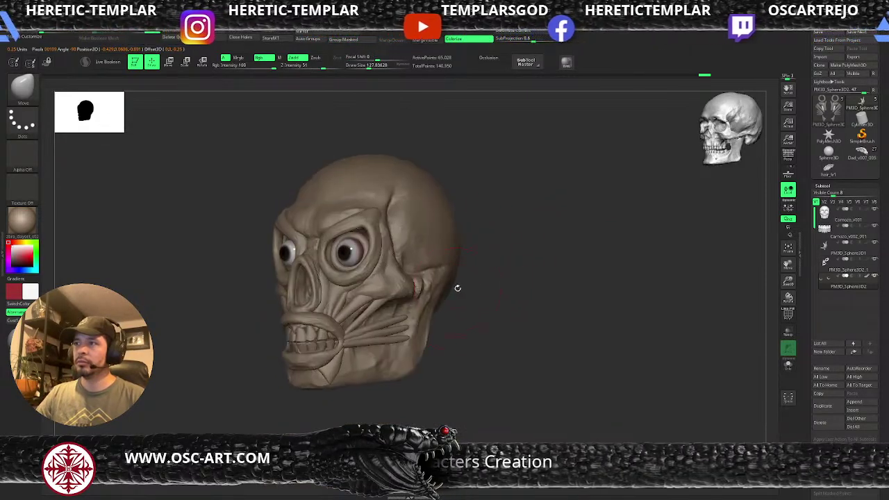
left_click_drag(498, 200, 492, 212)
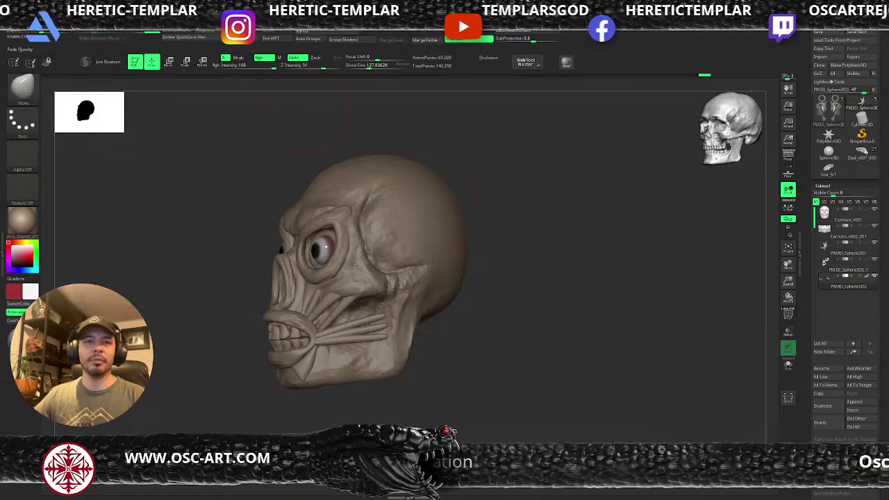
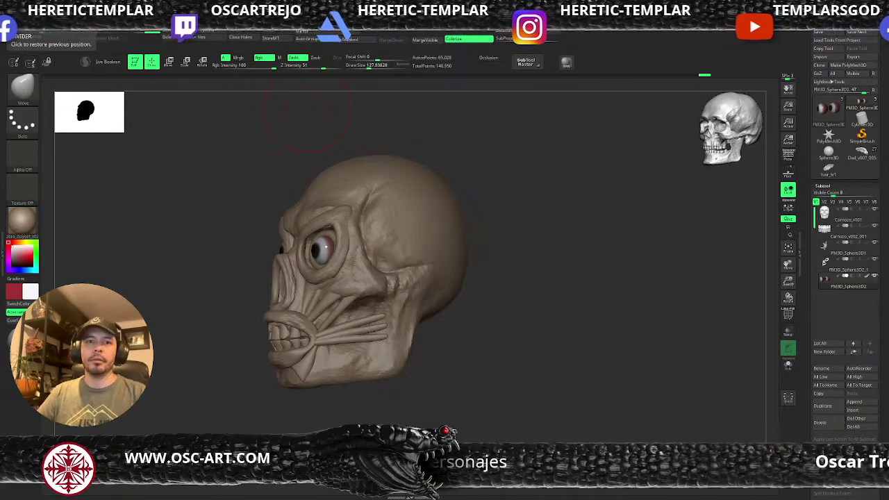
Step: Select the facial muscle strands mesh in the front view and unhide all of its parts
left_click_drag(240, 347, 288, 377, "shift")
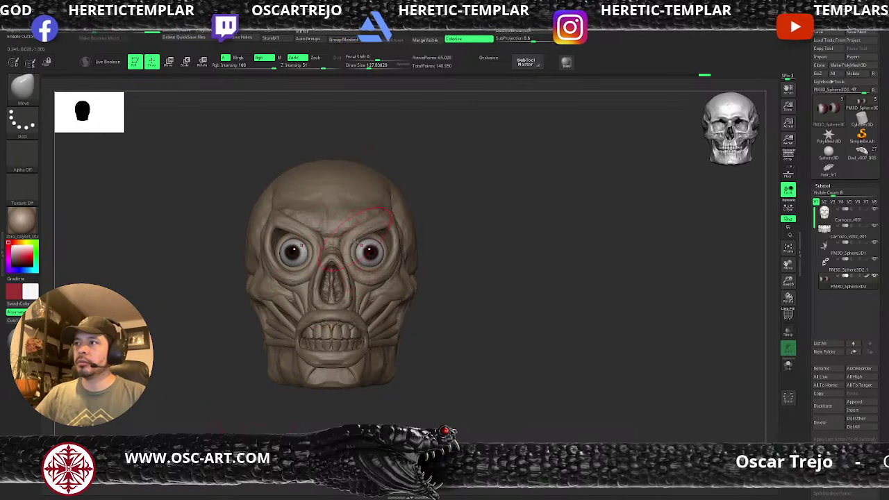
key("s")
left_click_drag(357, 252, 350, 252)
left_click(352, 246, "alt")
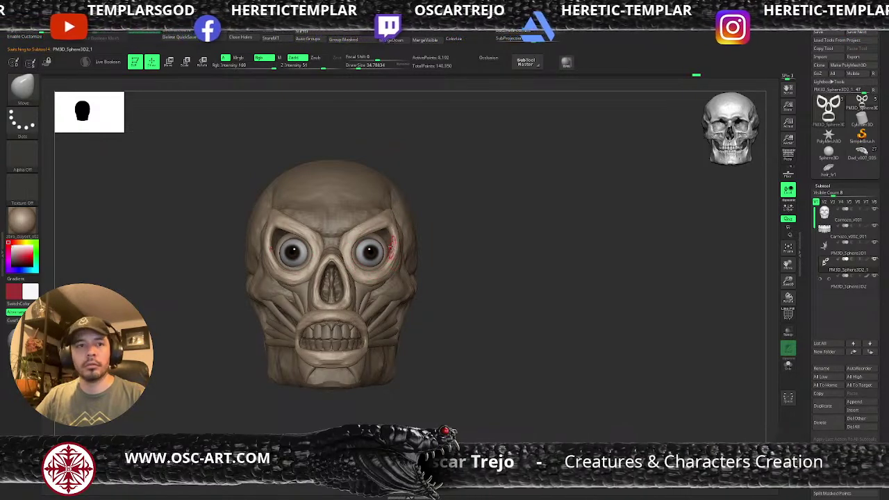
left_click(384, 240, "alt")
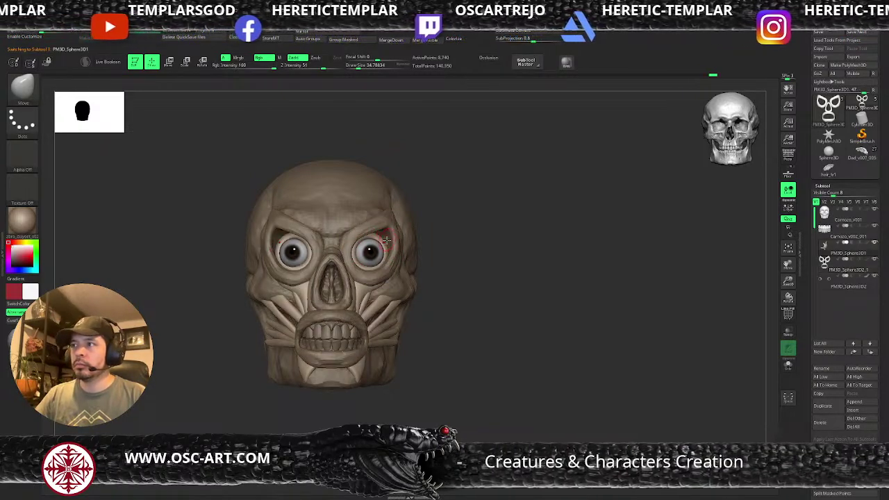
key("w")
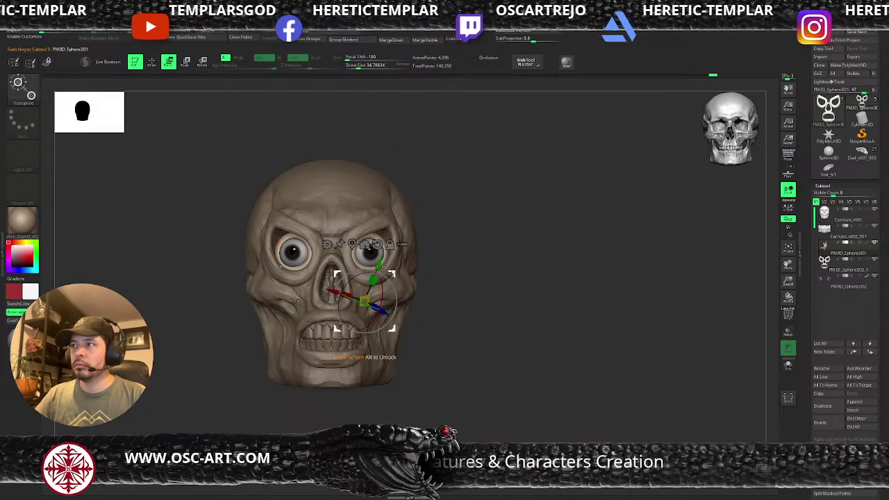
left_click_drag(396, 270, 394, 271)
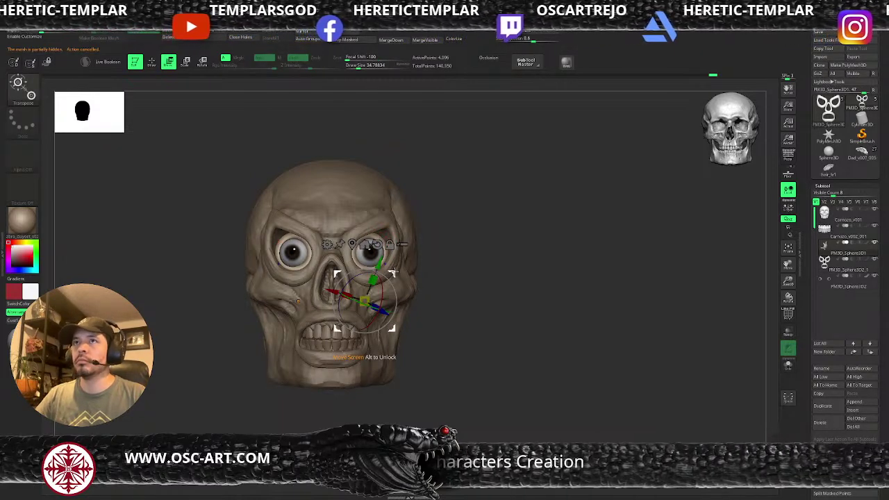
left_click_drag(501, 190, 274, 354, "ctrl")
left_click(476, 256, "ctrl+shift")
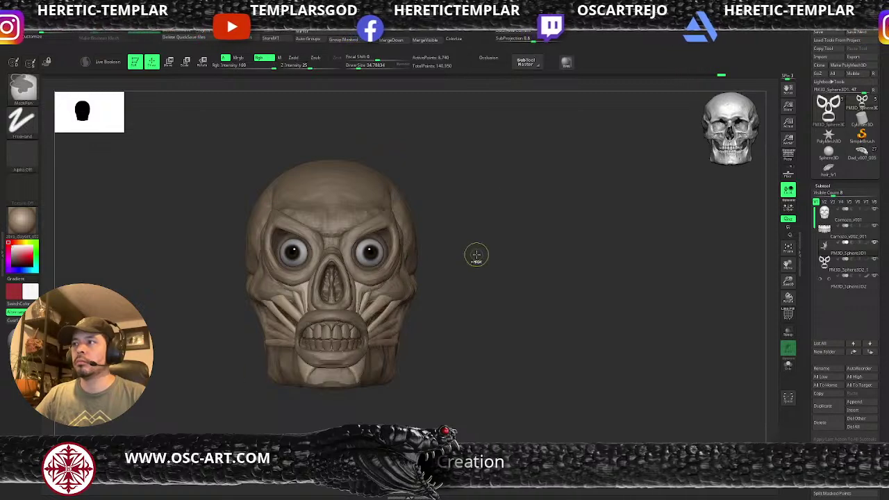
Step: Add a tissue piece inside the eye sockets, center the gizmo on it and shift it slightly into place around the eyeballs
left_click(474, 254, "ctrl")
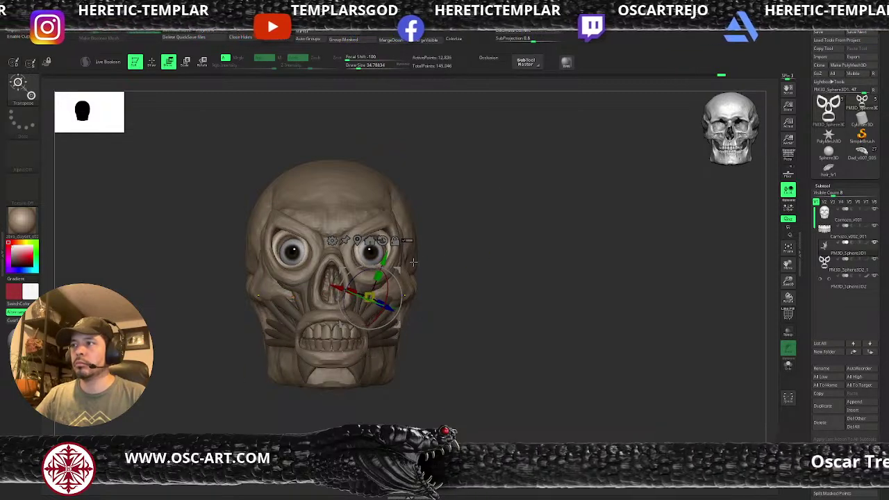
left_click_drag(427, 257, 448, 258)
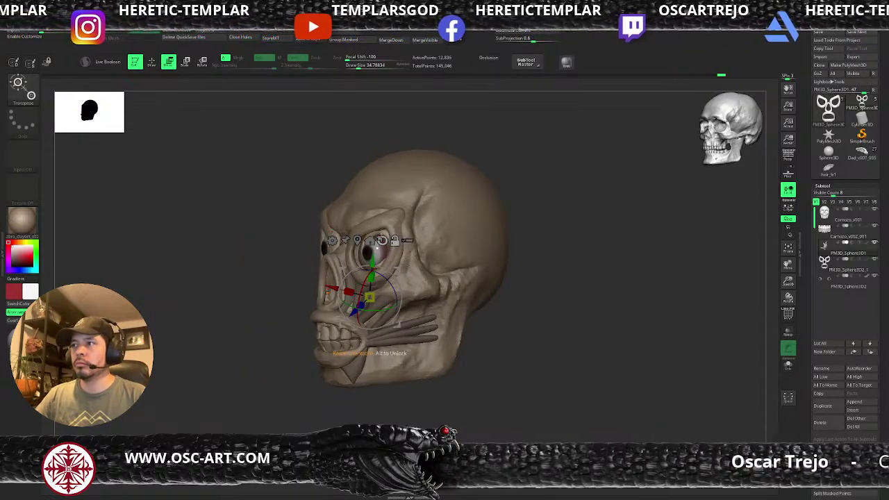
left_click(360, 241)
left_click(360, 241)
left_click_drag(350, 251, 356, 251)
left_click_drag(246, 316, 361, 305, "shift")
Step: Shape the outer corners of the eye-socket tissue with a Move brush of about size 51
key("q")
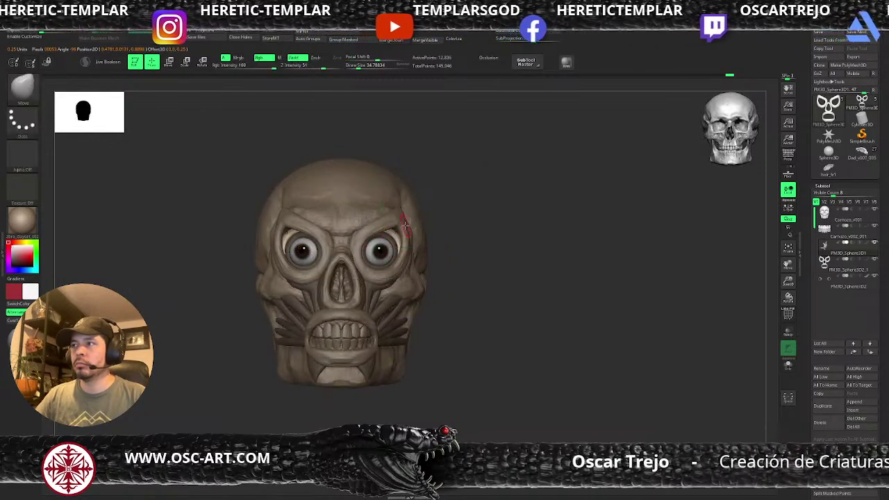
key("s")
mouse_move(403, 228)
left_mouse_down()
mouse_move(394, 230)
mouse_move(401, 237)
mouse_move(393, 228)
mouse_move(402, 243)
left_mouse_up()
key("s")
mouse_move(490, 240)
left_mouse_down("alt")
mouse_move(465, 229)
mouse_move(464, 247)
left_mouse_up("alt")
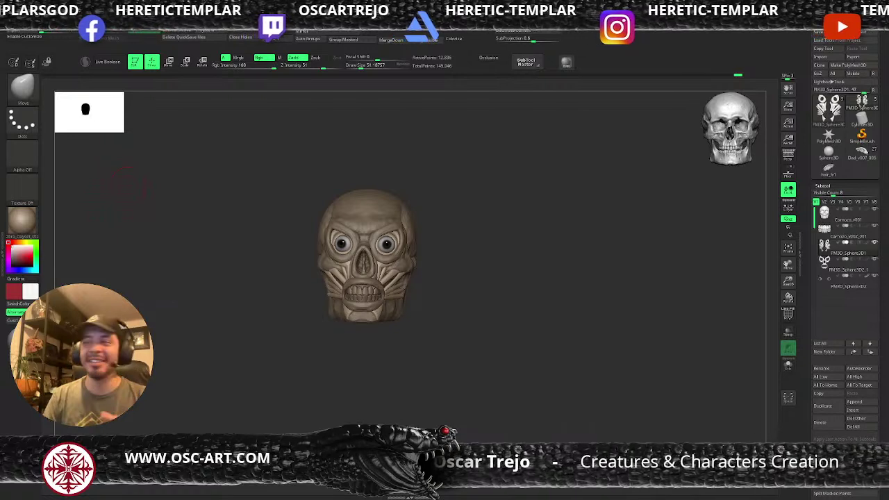
Step: Adjust the strand tops beside the nose with a Move brush of about size 47
mouse_move(521, 250)
left_mouse_down("alt")
mouse_move(463, 248)
mouse_move(425, 292)
left_mouse_up("alt")
key("s")
left_click(384, 322)
right_click_drag(385, 325, 389, 406, "ctrl")
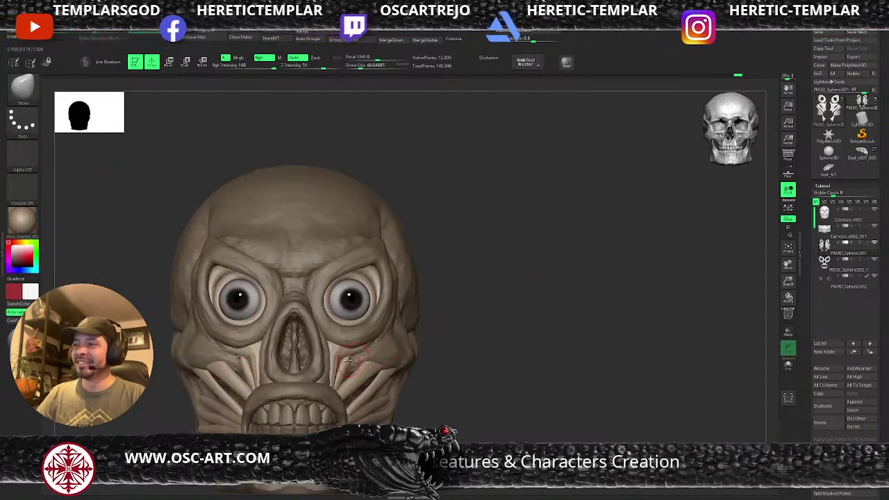
left_click_drag(347, 368, 355, 361)
mouse_move(449, 334)
right_mouse_down("ctrl")
mouse_move(438, 298)
mouse_move(439, 333)
right_mouse_up("ctrl")
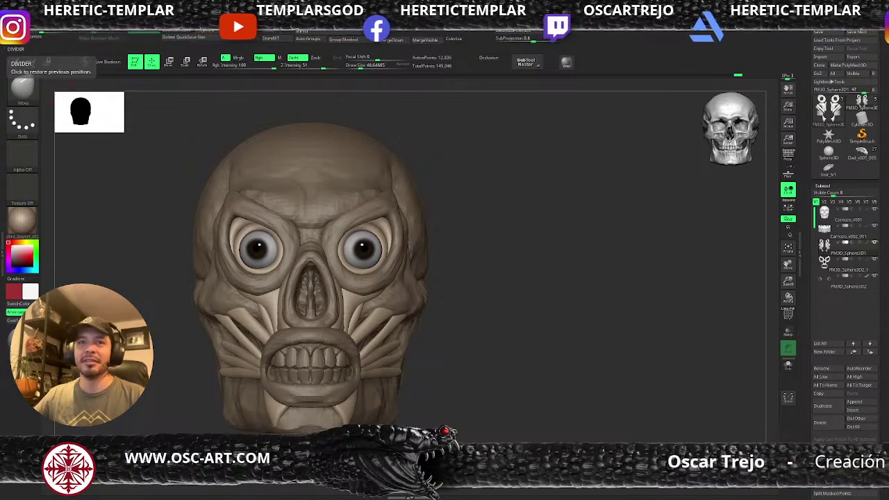
Step: Try to reshape the inner edges of the eye-socket tissue with the Move brush from several angles
mouse_move(472, 277)
left_mouse_down()
mouse_move(480, 272)
mouse_move(407, 256)
left_mouse_up()
key("s")
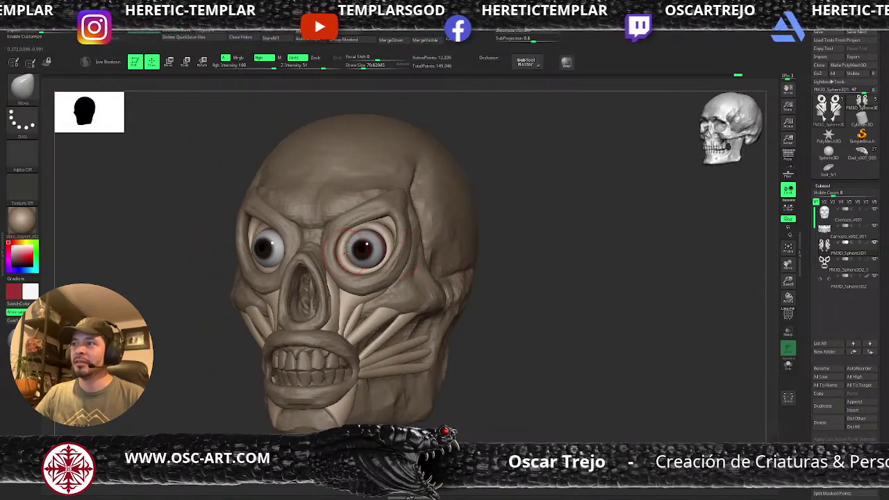
key("bracketleft")
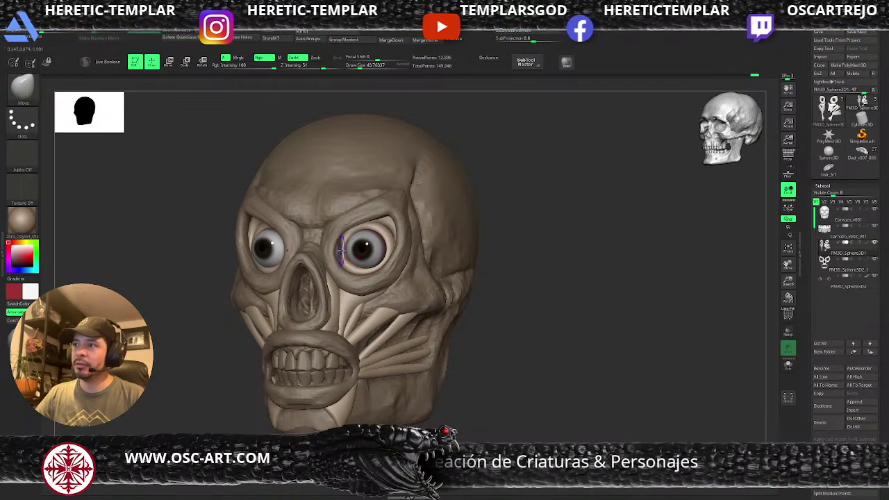
left_click_drag(545, 229, 342, 249)
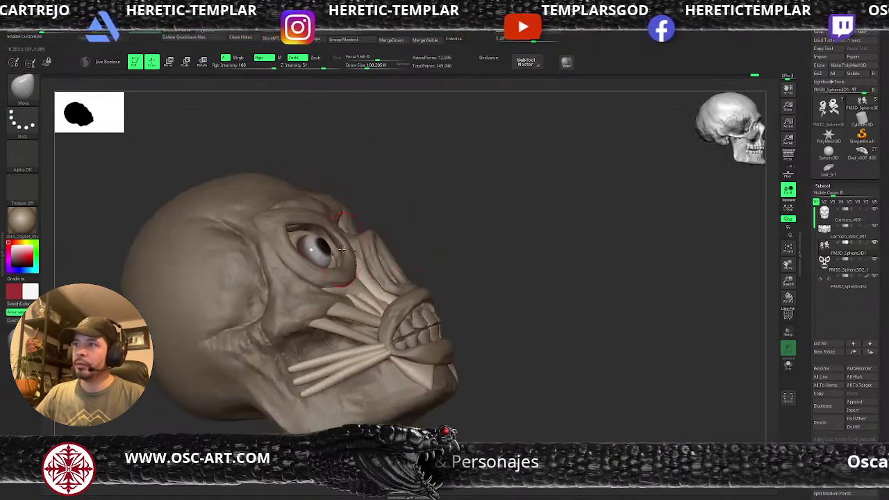
mouse_move(410, 226)
left_mouse_down()
mouse_move(333, 243)
mouse_move(326, 257)
left_mouse_up()
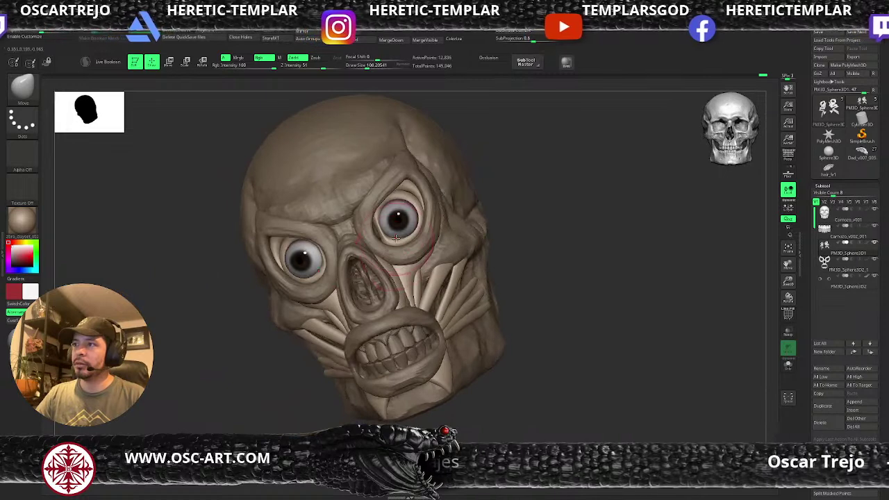
Step: Try smoothing the tissue around the eyeballs, and undo the last three edits to it
key("shift")
key("shift")
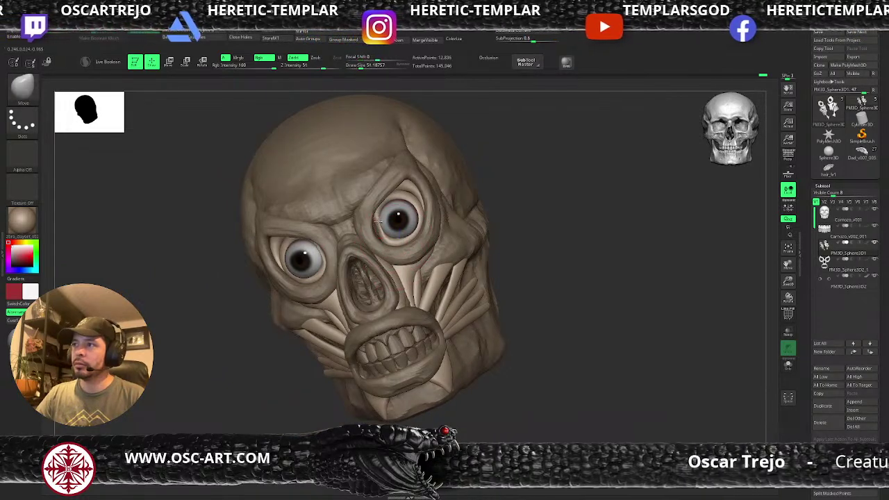
left_click_drag(417, 201, 415, 209)
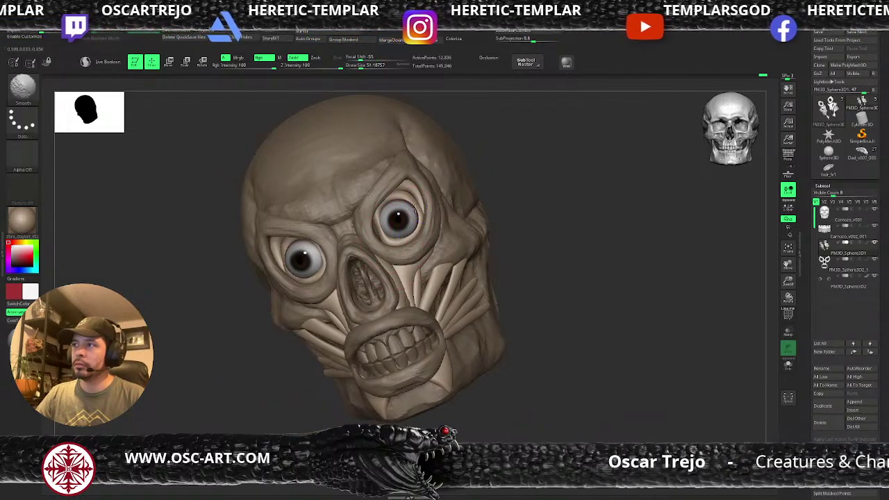
key("ctrl")
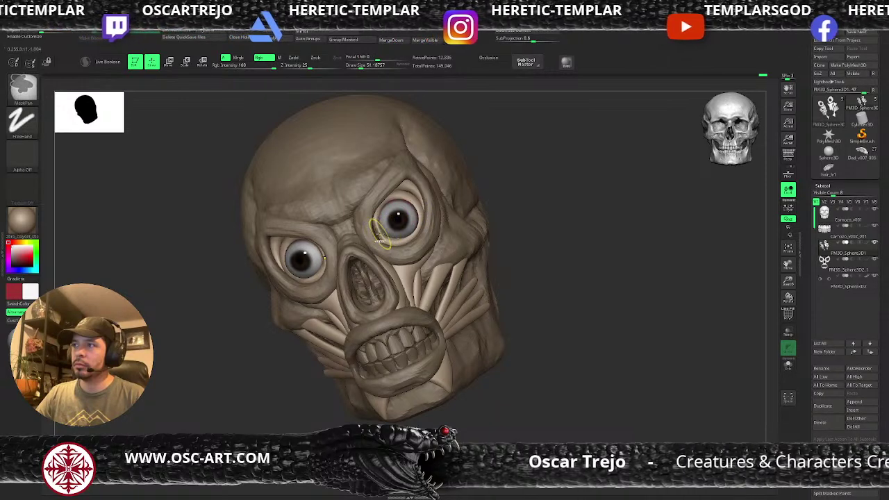
key("ctrl+z")
key("ctrl+z")
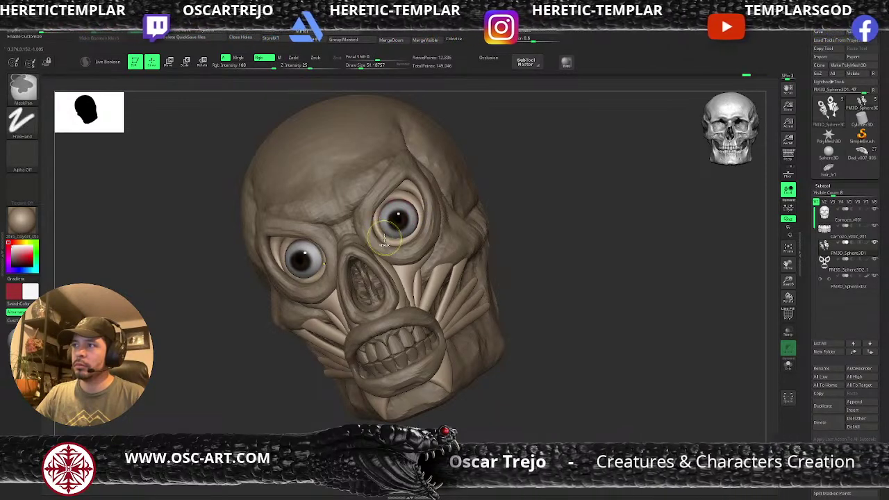
key("ctrl+z")
Step: Build up the tissue at the inner eye corners with the ClayBuildup brush at about size 51 and smooth it
key("b")
key("c")
key("b")
key("shift")
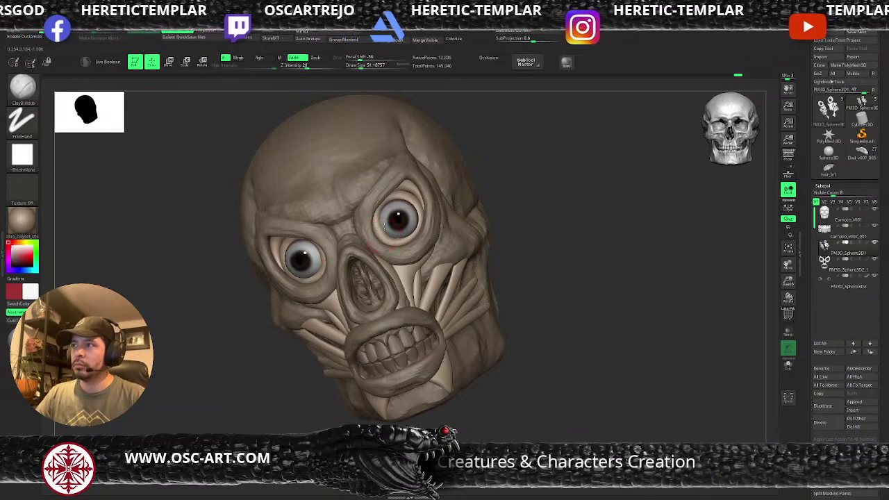
Step: Refine the tissue edges around the eyeballs with a DamStandard brush of about size 31 and smooth them
key("b")
key("d")
key("s")
key("shift")
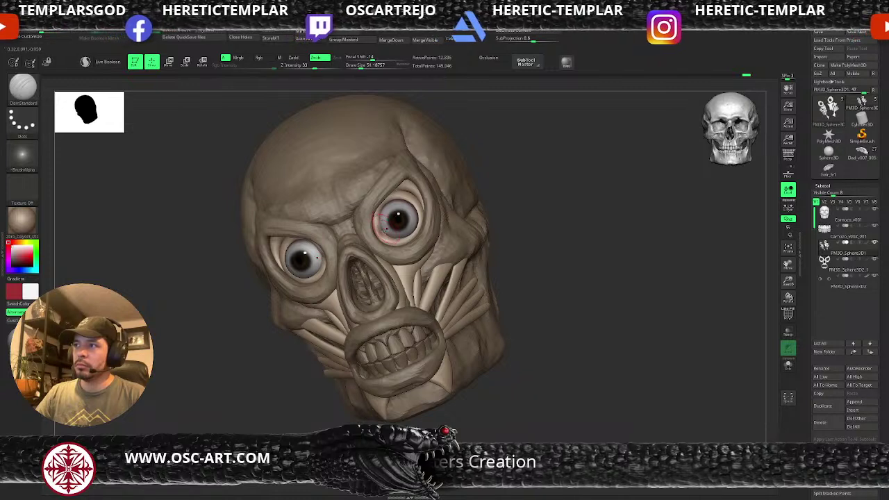
key("bracketleft")
key("bracketleft")
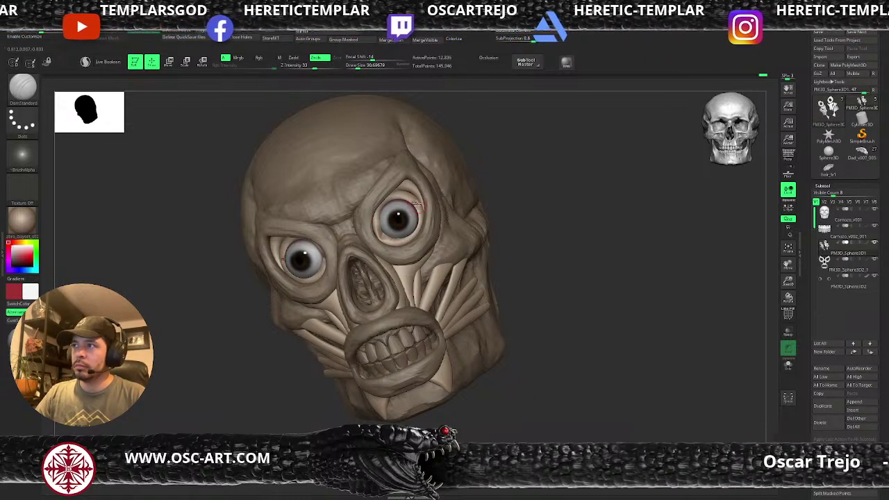
left_click_drag(510, 215, 534, 218, "shift")
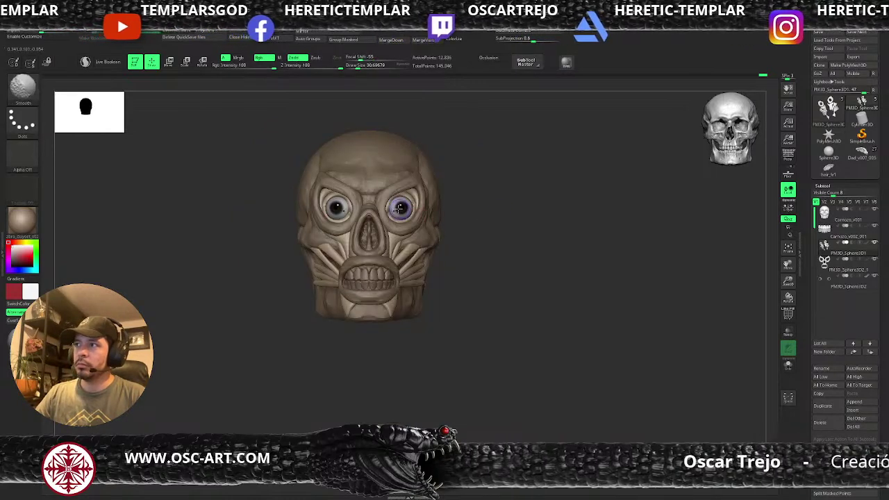
mouse_move(475, 198)
left_mouse_down("alt")
mouse_move(458, 269)
mouse_move(470, 230)
mouse_move(423, 224)
mouse_move(411, 290)
left_mouse_up("alt")
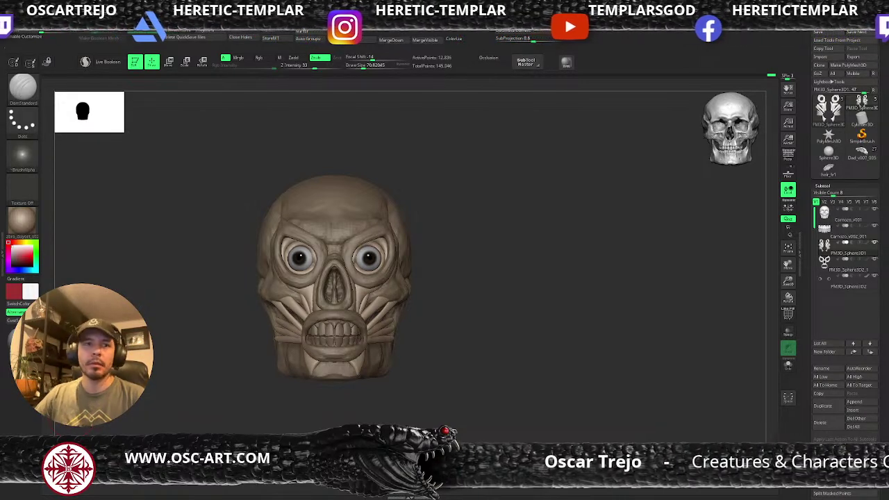
Step: Insert a mirrored pair of capsules on the jaw below the mouth corners with the IMM Primitives brush
left_click_drag(423, 406, 472, 383, "alt")
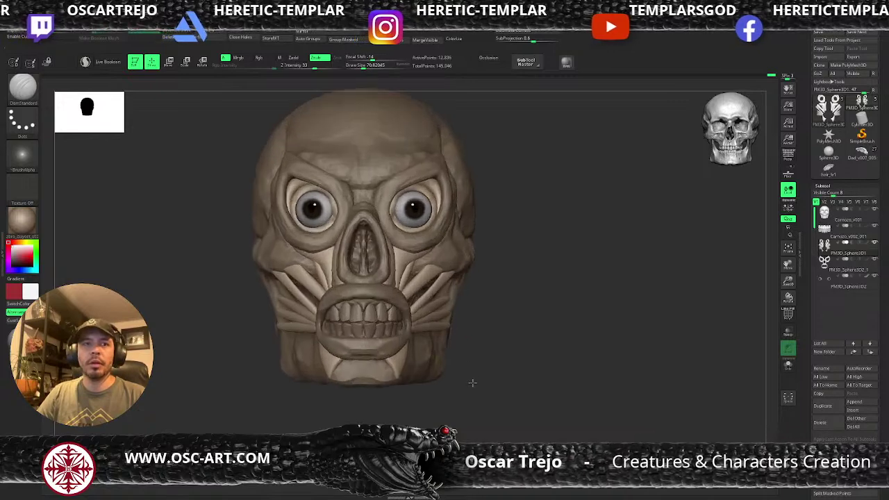
left_click_drag(298, 421, 302, 425)
key("b")
key("i")
key("p")
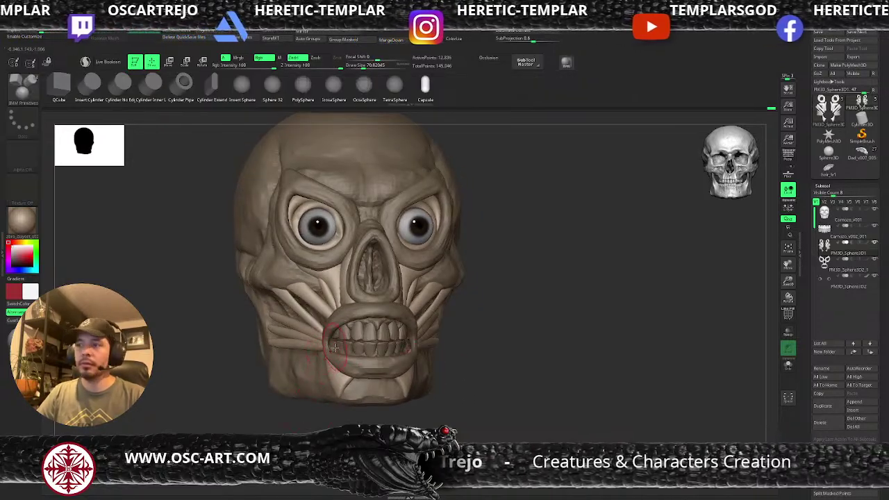
key("shift+f")
key("shift+f")
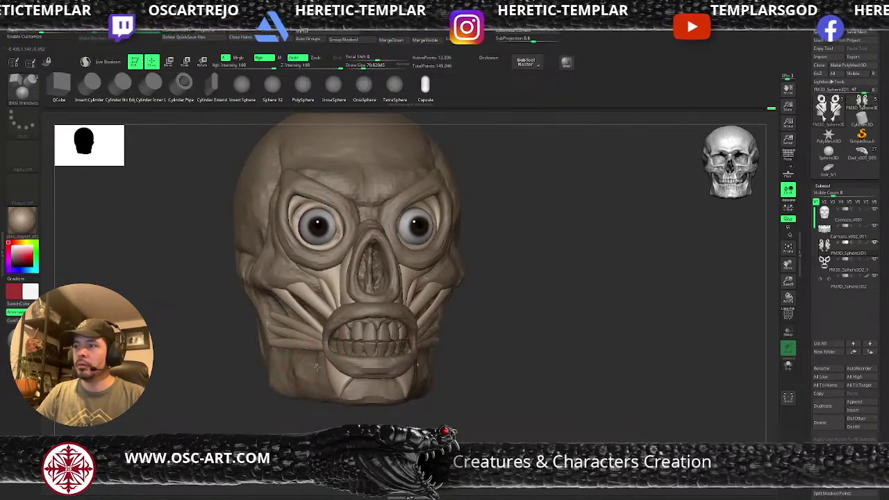
left_click_drag(316, 367, 318, 376)
left_click_drag(316, 413, 321, 411, "shift")
Step: Move the new capsules inward and down onto the front of the chin, matching their depth in the side view
key("w")
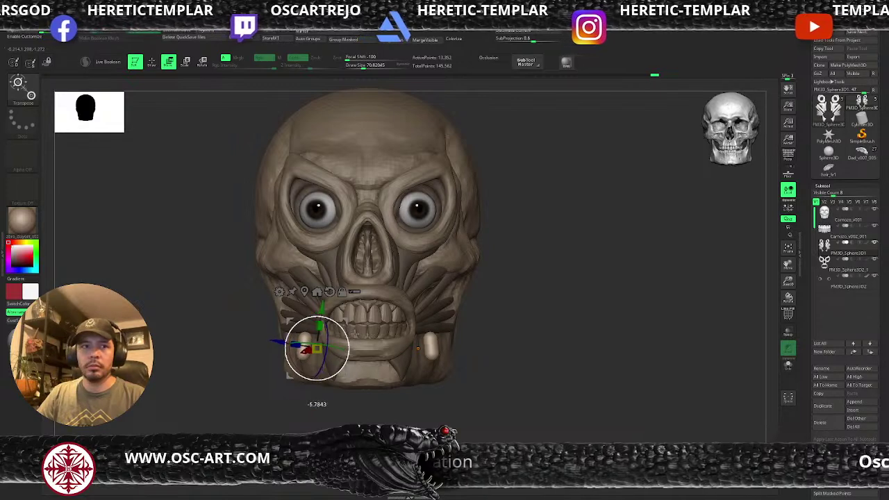
left_click_drag(355, 334, 386, 338)
key("ctrl+z")
right_click_drag(386, 338, 479, 343)
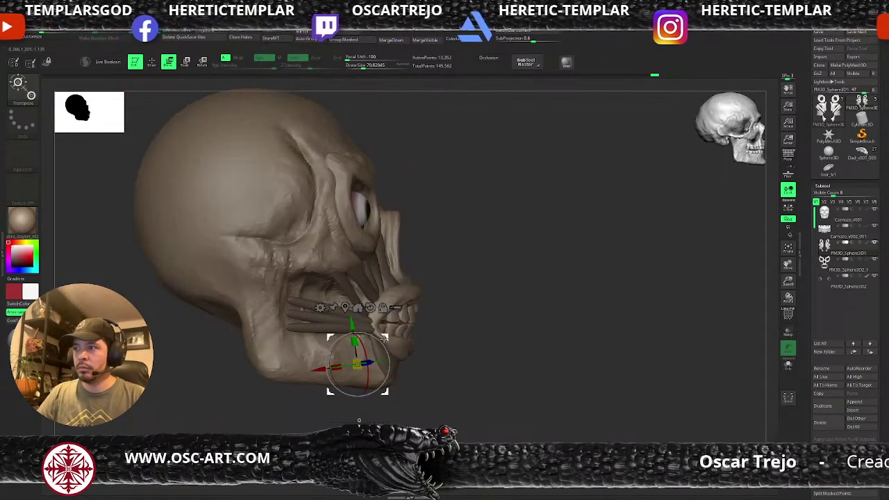
left_click_drag(384, 339, 426, 341)
right_click_drag(468, 338, 418, 338)
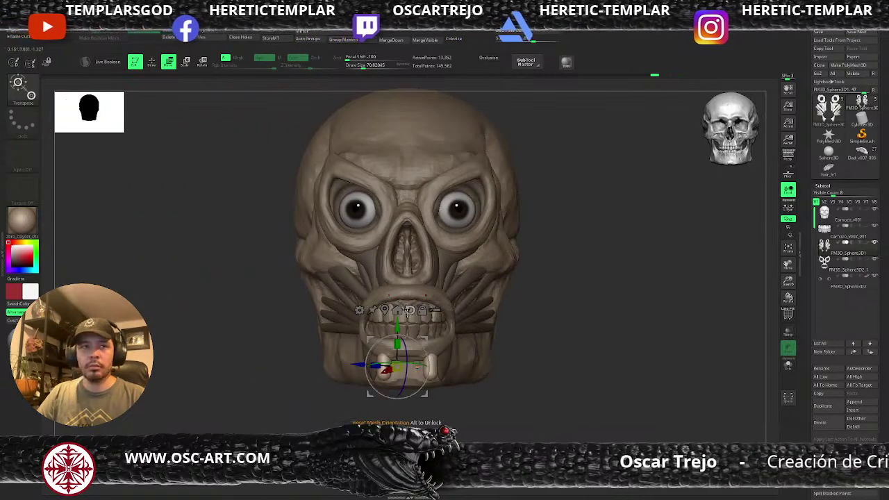
Step: Reset the gizmo's orientation, center it on the unmasked capsules and adjust their placement on the chin
left_click(421, 310)
left_click(410, 310)
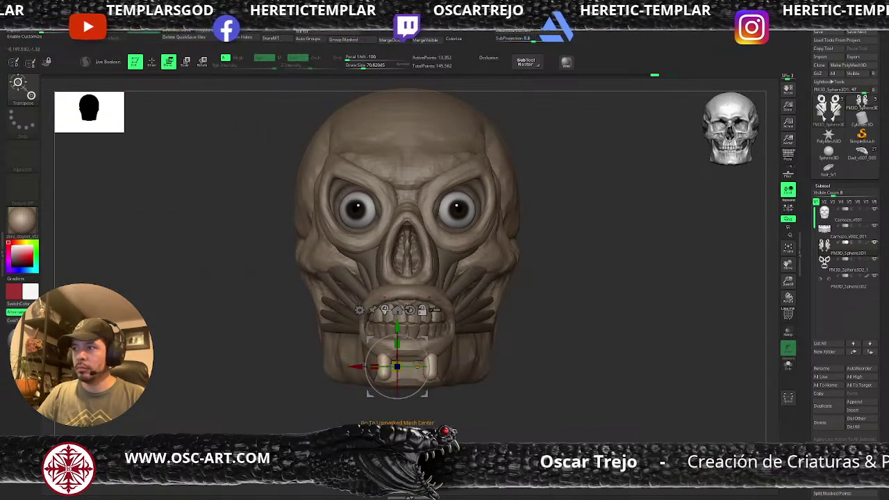
left_click(397, 311)
left_click_drag(405, 343, 386, 334)
Step: Select the skull subtool and adjust its chin profile with a Move brush of about size 108
key("q")
mouse_move(451, 389)
right_mouse_down()
mouse_move(361, 395)
mouse_move(354, 334)
mouse_move(383, 345)
right_mouse_up()
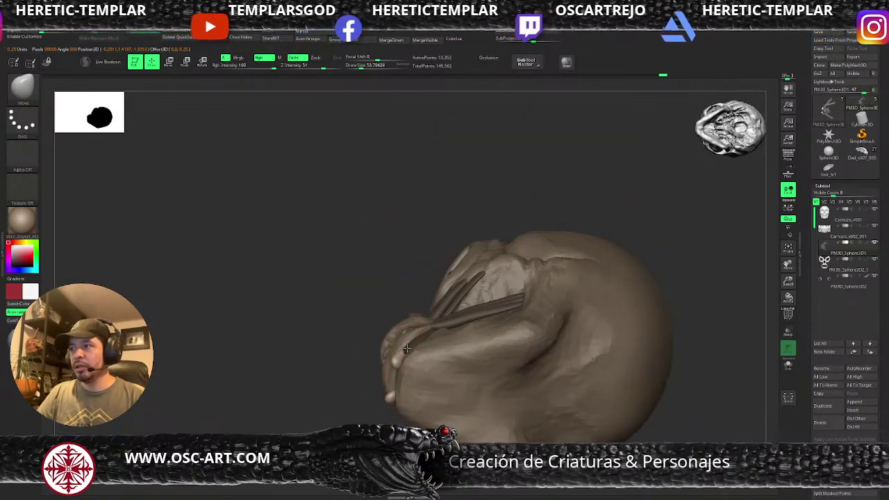
left_click(391, 381, "alt")
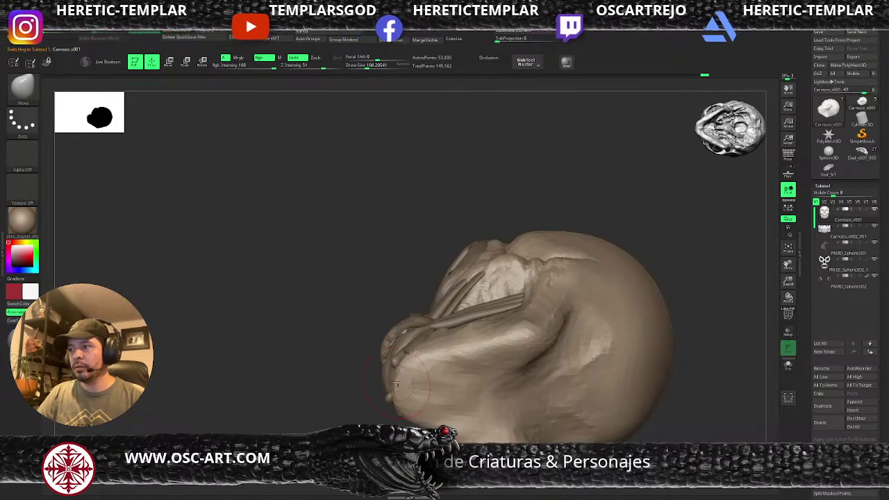
mouse_move(409, 368)
right_mouse_down()
mouse_move(375, 375)
mouse_move(413, 369)
right_mouse_up()
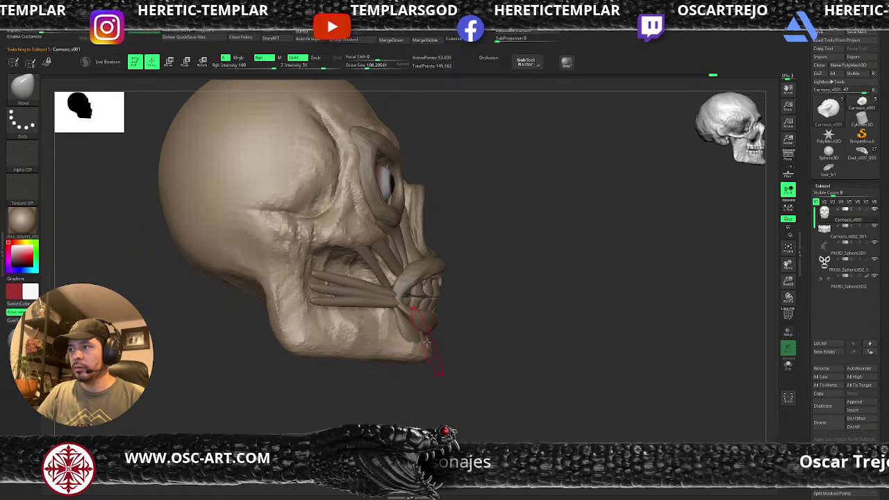
left_click_drag(440, 373, 425, 367)
Step: Select the muscle subtool and reshape the two chin capsules into short, wide muscle pads with the Move brush
left_click(467, 342, "alt")
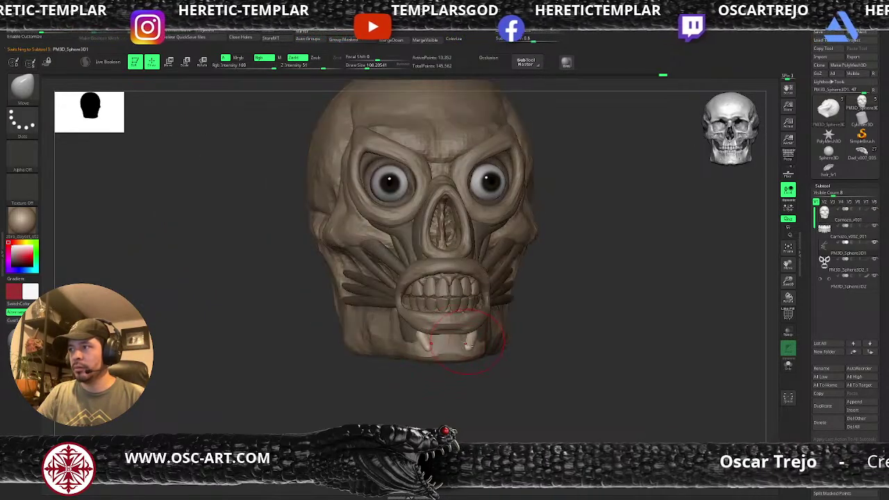
right_click_drag(475, 382, 452, 358)
right_click_drag(393, 366, 438, 353)
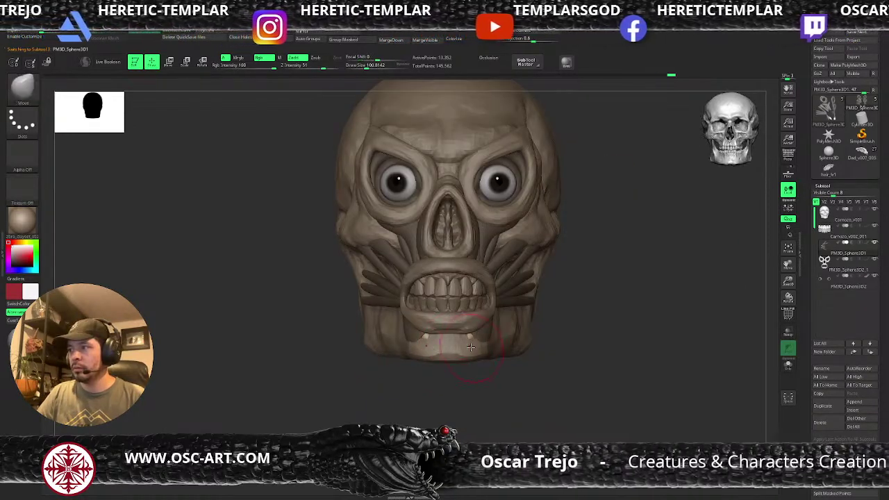
right_click_drag(492, 396, 473, 342)
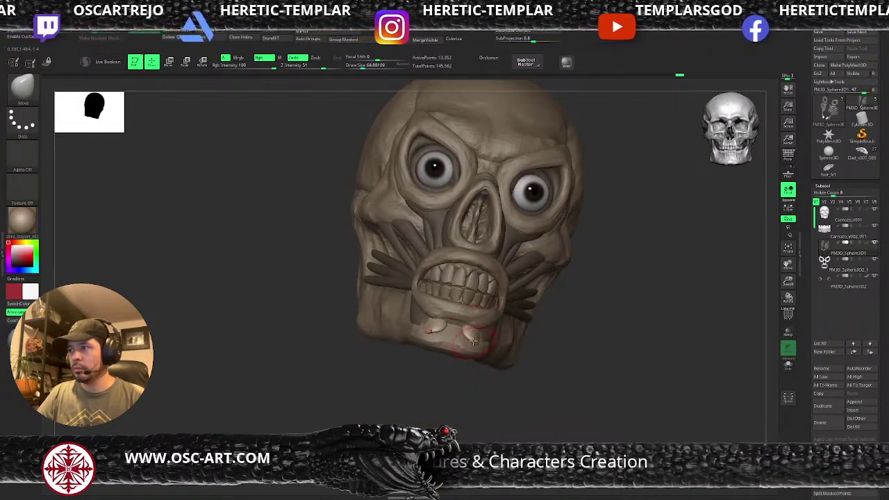
mouse_move(473, 341)
left_mouse_down()
mouse_move(462, 342)
mouse_move(479, 343)
left_mouse_up()
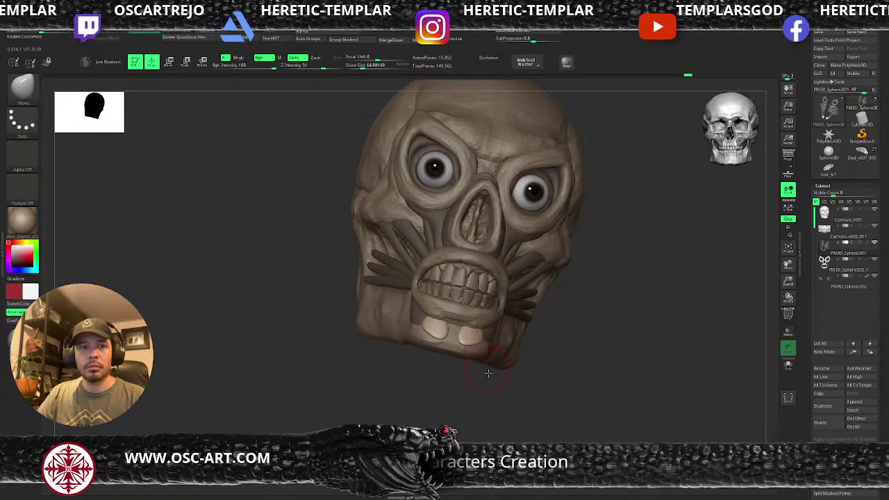
right_click_drag(488, 373, 482, 358)
mouse_move(467, 391)
right_mouse_down()
mouse_move(482, 333)
mouse_move(447, 365)
mouse_move(465, 365)
mouse_move(457, 341)
mouse_move(443, 383)
right_mouse_up()
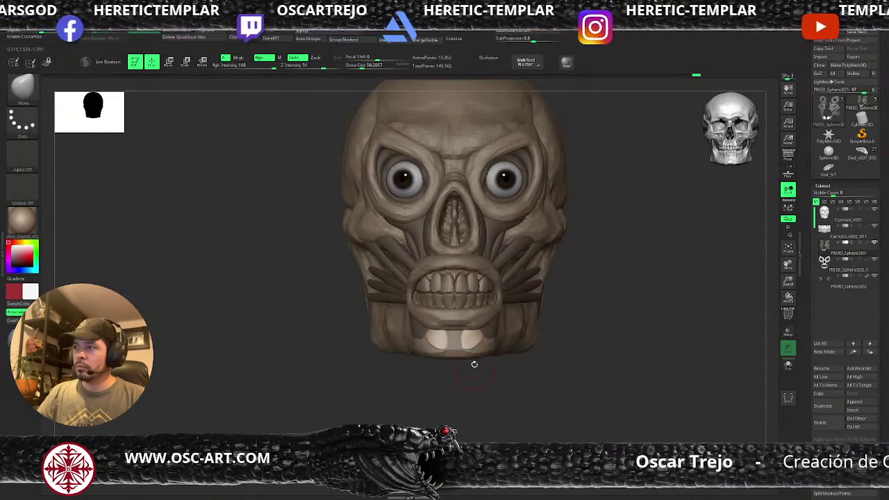
Step: Auto-group the muscle strands by topology and mask everything except the outer pair of strands on the chin
left_click_drag(500, 379, 514, 393, "ctrl")
left_click(472, 339, "ctrl+shift")
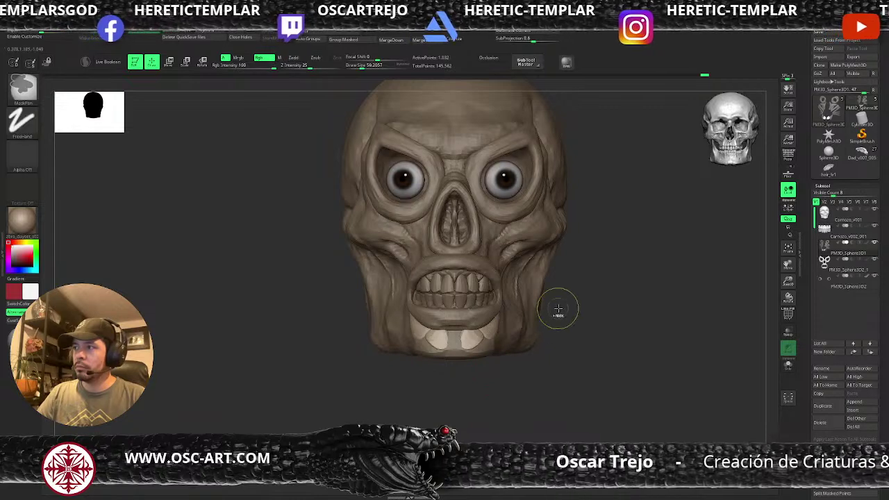
left_click(569, 317, "ctrl+shift")
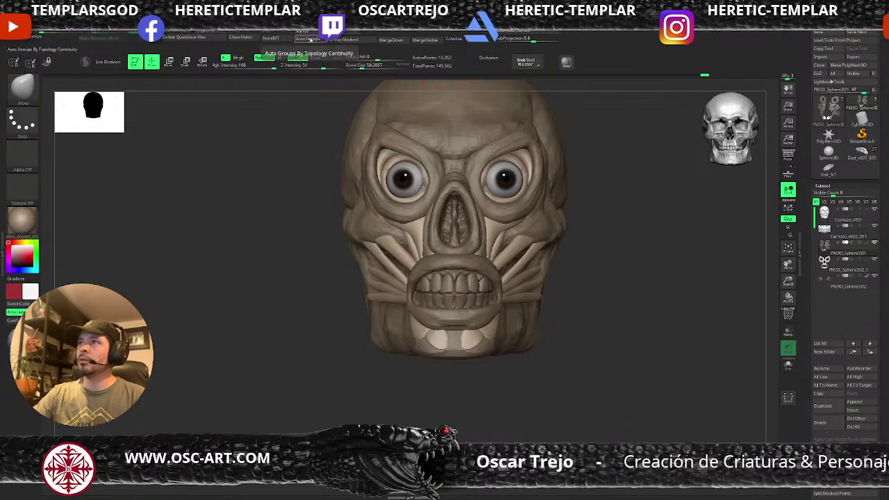
left_click(310, 39)
left_click(483, 331, "ctrl+shift")
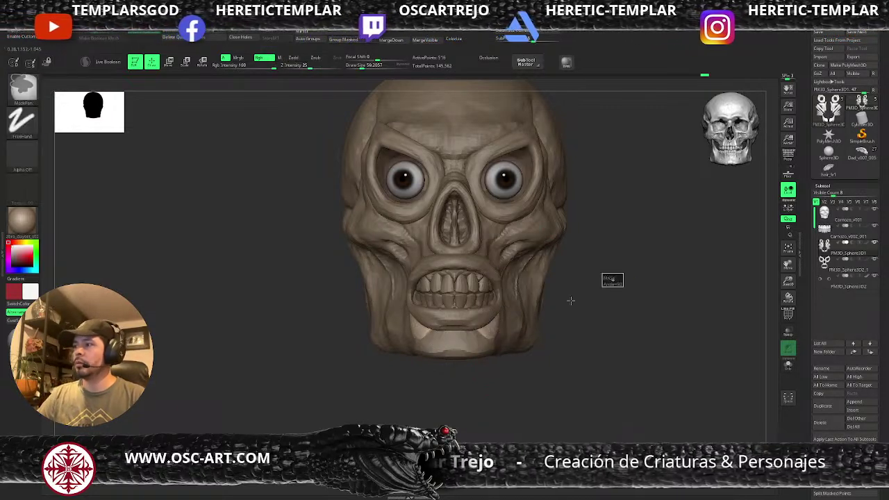
left_click_drag(571, 300, 243, 432, "ctrl")
left_click(282, 411, "ctrl+shift")
left_click(303, 412, "ctrl")
Step: Reshape the unmasked outer chin strands with a Move brush of about size 104 and clear the mask
left_click_drag(361, 393, 427, 373)
key("s")
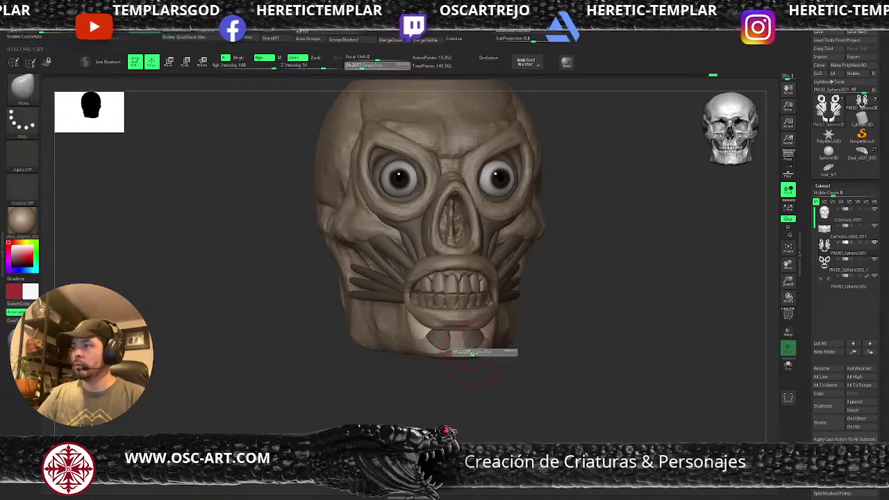
left_click_drag(472, 352, 477, 353)
left_click_drag(484, 345, 494, 345)
left_click_drag(521, 377, 500, 389, "alt")
left_click_drag(563, 360, 519, 389, "alt")
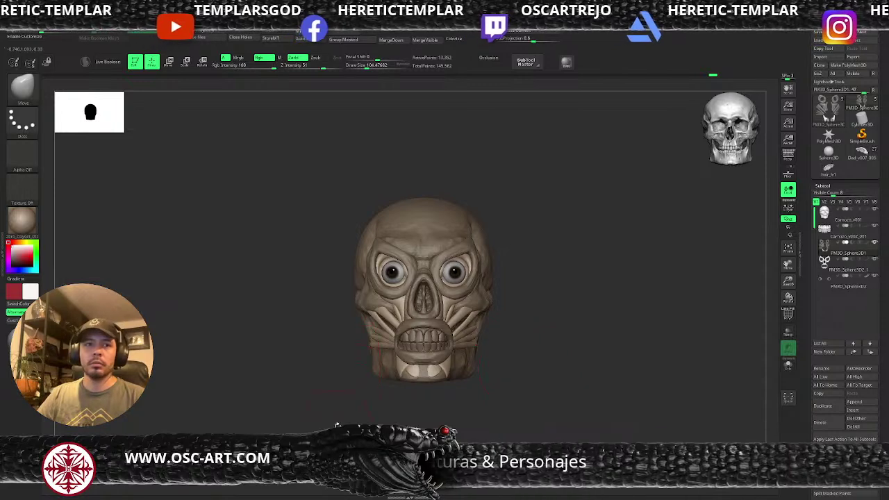
left_click_drag(337, 425, 364, 420, "alt")
left_click_drag(363, 416, 379, 412)
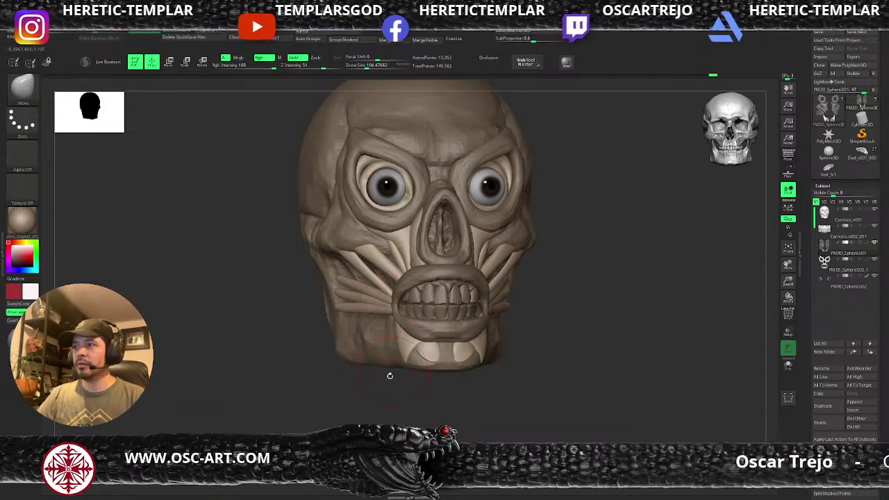
Step: Insert another mirrored pair of capsules on the jaw outside the chin strands with the IMM Primitives brush
left_click_drag(390, 376, 448, 377)
key("b")
key("i")
key("p")
left_click_drag(394, 351, 398, 368)
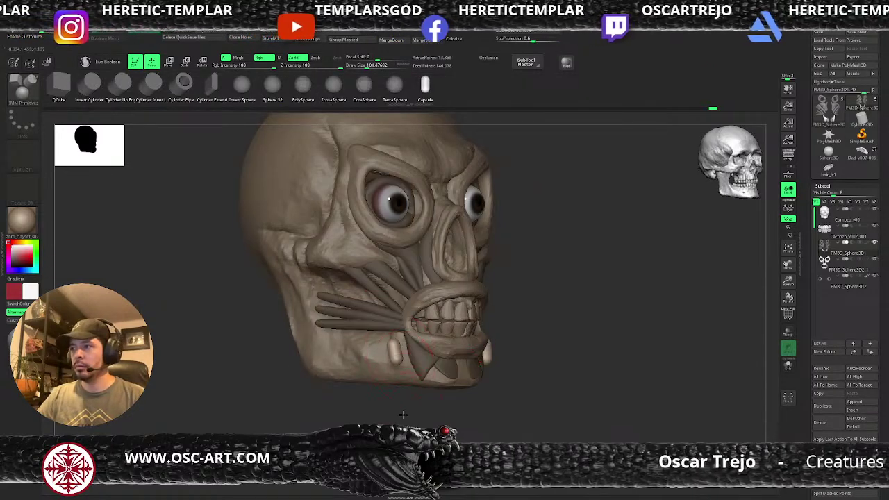
left_click_drag(403, 415, 368, 415, "shift")
Step: Stretch the new capsules with the Move brush so they run from the mouth corners down to the chin
key("b")
key("m")
key("v")
mouse_move(394, 329)
left_mouse_down()
mouse_move(399, 321)
mouse_move(402, 346)
left_mouse_up()
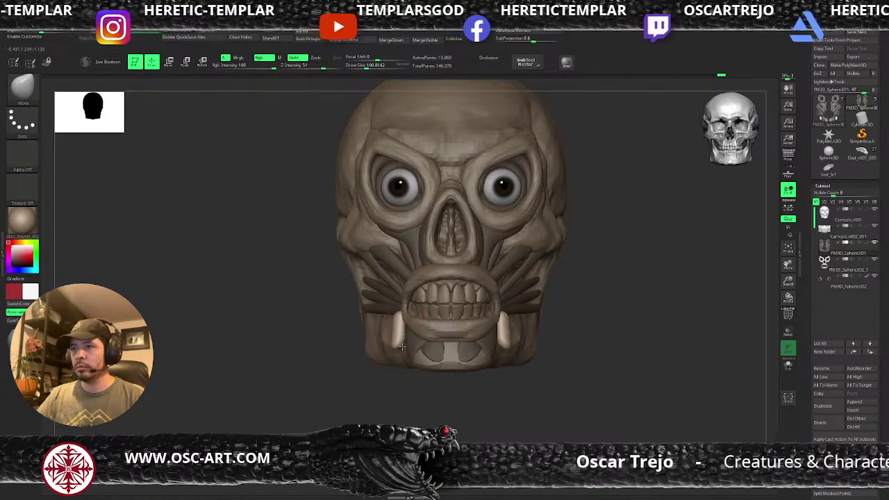
mouse_move(384, 384)
left_mouse_down()
mouse_move(402, 360)
mouse_move(425, 365)
mouse_move(396, 359)
mouse_move(410, 345)
left_mouse_up()
key("bracketright")
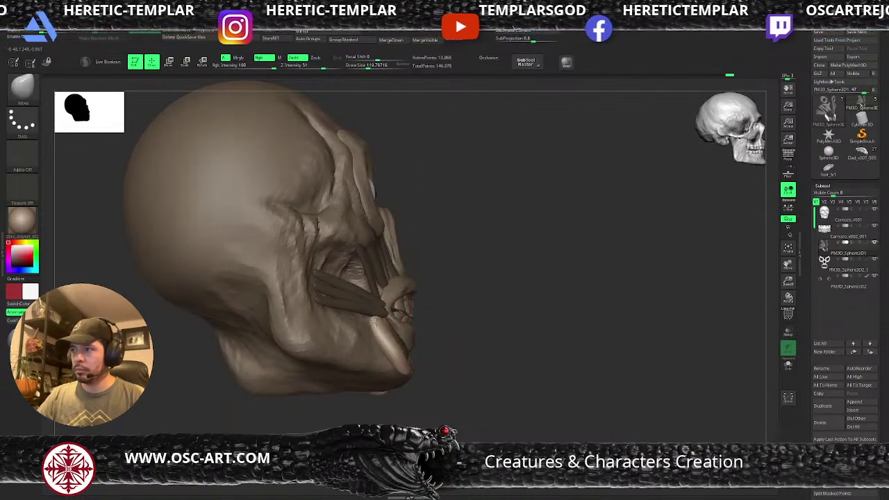
mouse_move(456, 313)
left_mouse_down()
mouse_move(385, 337)
mouse_move(452, 367)
mouse_move(463, 354)
left_mouse_up()
left_click_drag(504, 333, 522, 334, "shift")
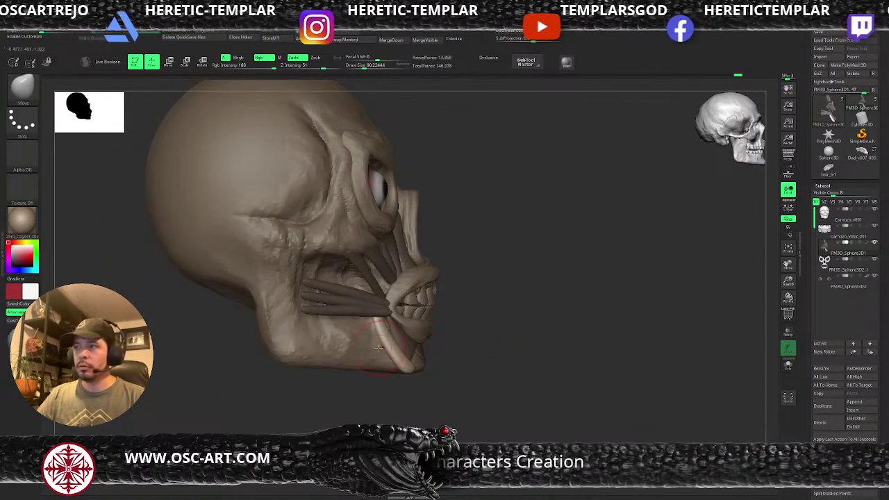
Step: Bend and fit the new strands against the jaw with a smaller Move brush of about size 59
mouse_move(480, 364)
left_mouse_down("shift")
mouse_move(399, 370)
mouse_move(408, 341)
mouse_move(373, 361)
mouse_move(410, 350)
mouse_move(372, 358)
left_mouse_up("shift")
key("s")
right_click_drag(339, 362, 365, 364)
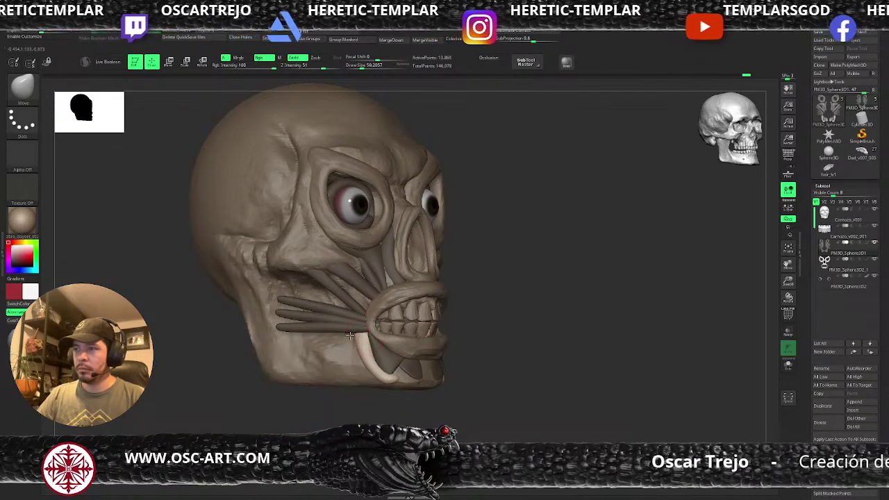
key("s")
left_click_drag(365, 347, 371, 347)
mouse_move(364, 354)
left_mouse_down()
mouse_move(355, 368)
mouse_move(370, 353)
left_mouse_up()
mouse_move(347, 369)
right_mouse_down()
mouse_move(370, 356)
mouse_move(470, 375)
right_mouse_up()
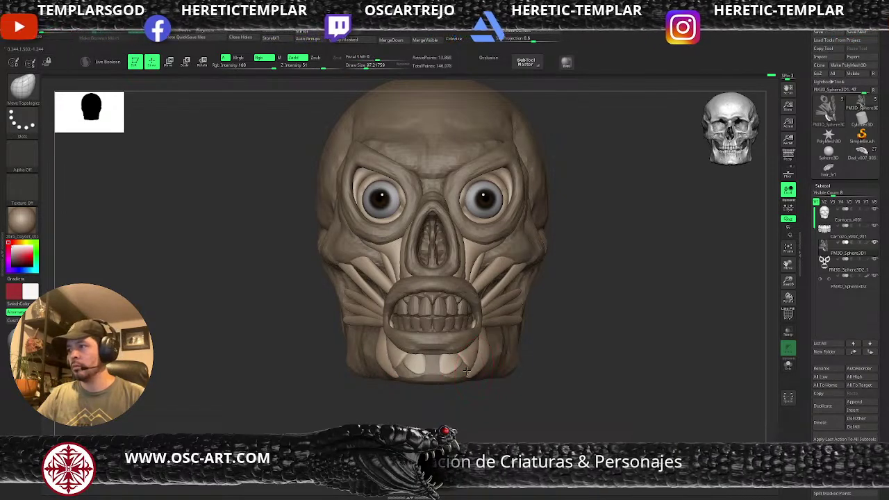
Step: Adjust the overall placement of the jaw strands in the front view with a Move brush of about size 132
mouse_move(477, 416)
right_mouse_down("ctrl")
mouse_move(478, 395)
mouse_move(495, 382)
mouse_move(490, 403)
right_mouse_up("ctrl")
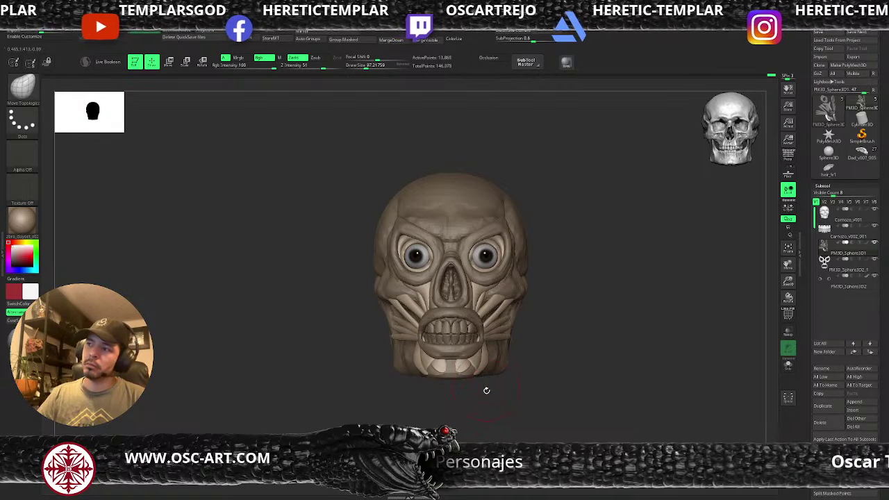
key("b")
key("m")
key("v")
key("s")
left_click_drag(481, 371, 485, 371)
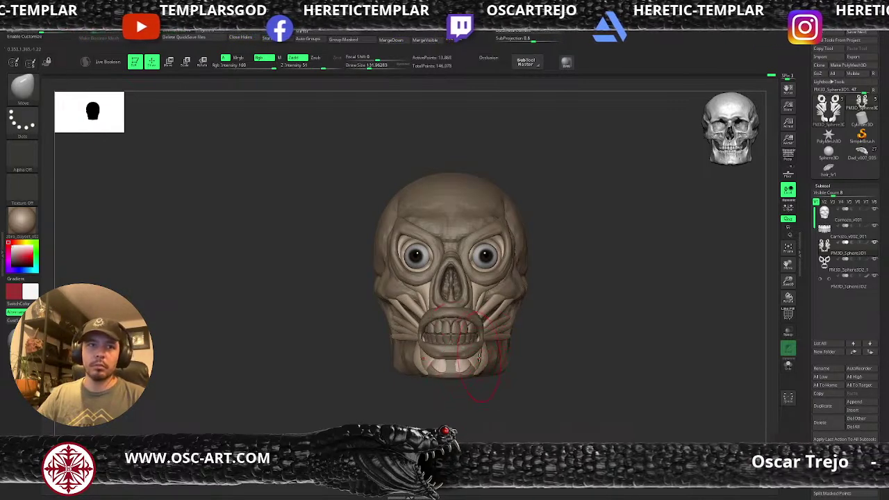
right_click_drag(516, 384, 486, 403, "alt")
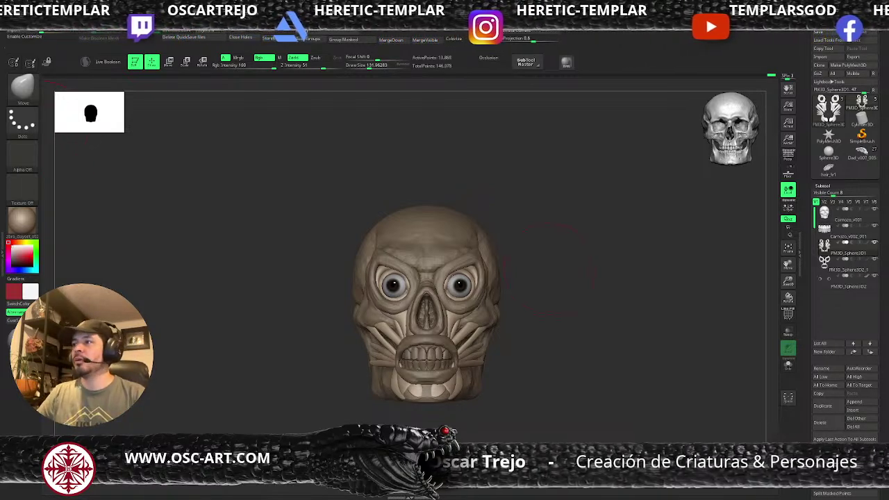
Step: Select the skull subtool and carve a vertical crease down the middle of the forehead with a DamStandard brush of about size 39
left_click(446, 244, "alt")
left_click_drag(530, 236, 532, 292, "alt")
key("b")
key("d")
key("s")
key("s")
left_click_drag(390, 273, 437, 270)
key("s")
left_click(366, 269)
left_click_drag(556, 271, 475, 267)
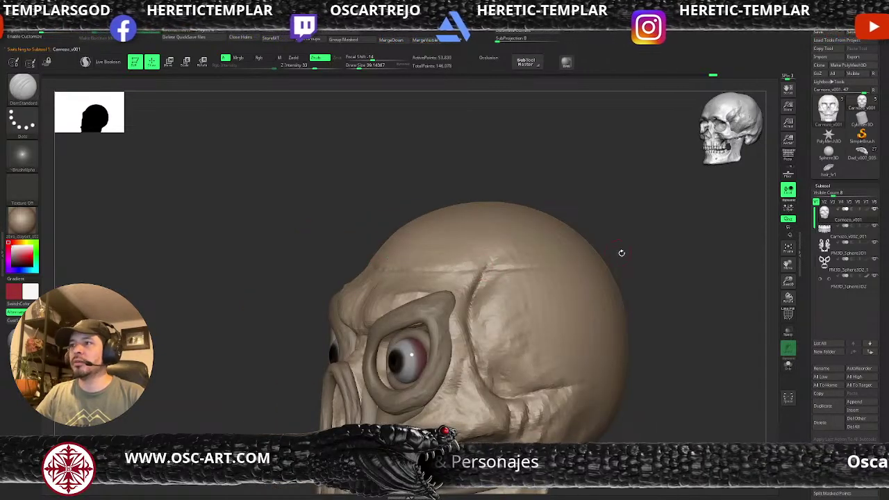
right_click_drag(621, 253, 498, 260, "shift")
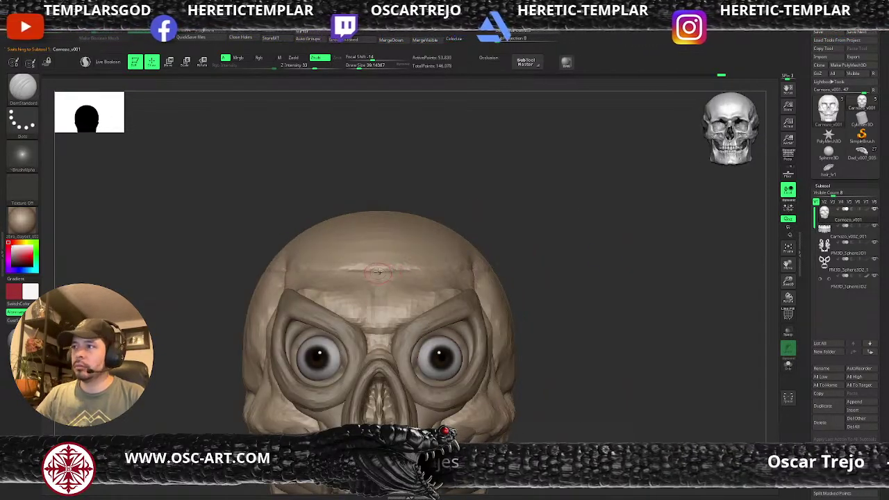
left_click_drag(379, 274, 379, 336)
Step: Extend the central crease over the crown toward the back of the skull with the DamStandard brush
left_click_drag(514, 268, 441, 267)
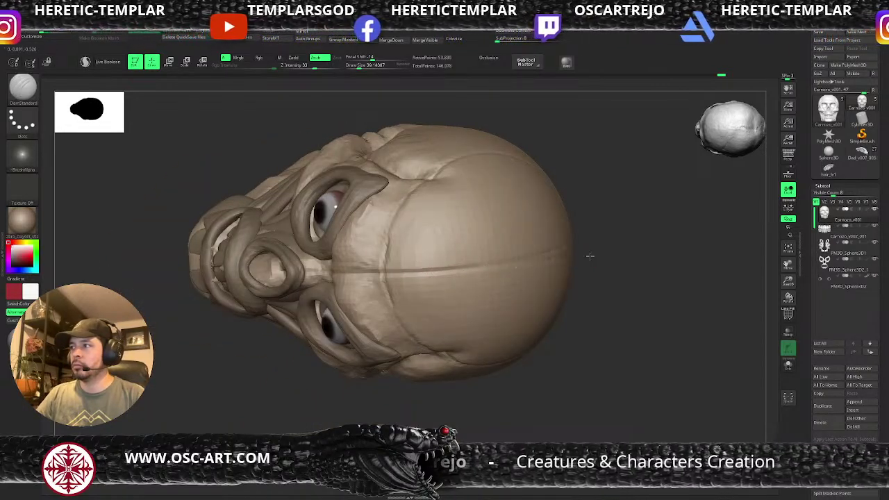
left_click_drag(590, 256, 516, 258)
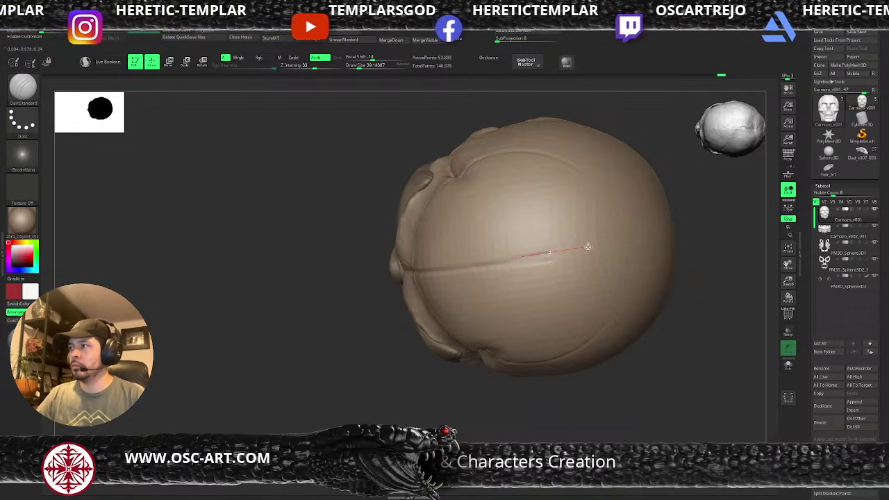
left_click_drag(676, 233, 688, 231)
left_click_drag(687, 253, 668, 221, "alt")
left_click_drag(580, 246, 636, 222)
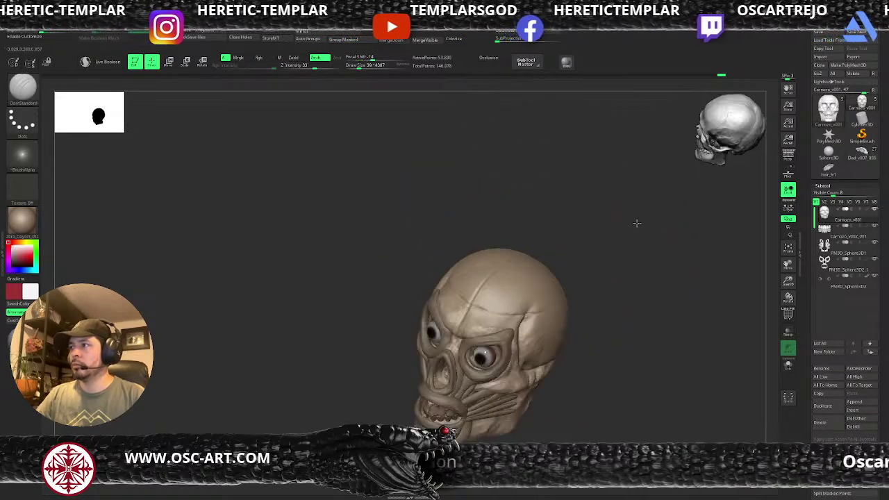
Step: Refine the horizontal forehead crease with a finer DamStandard brush of about size 18
mouse_move(571, 277)
left_mouse_down("shift")
mouse_move(602, 269)
mouse_move(601, 298)
left_mouse_up("shift")
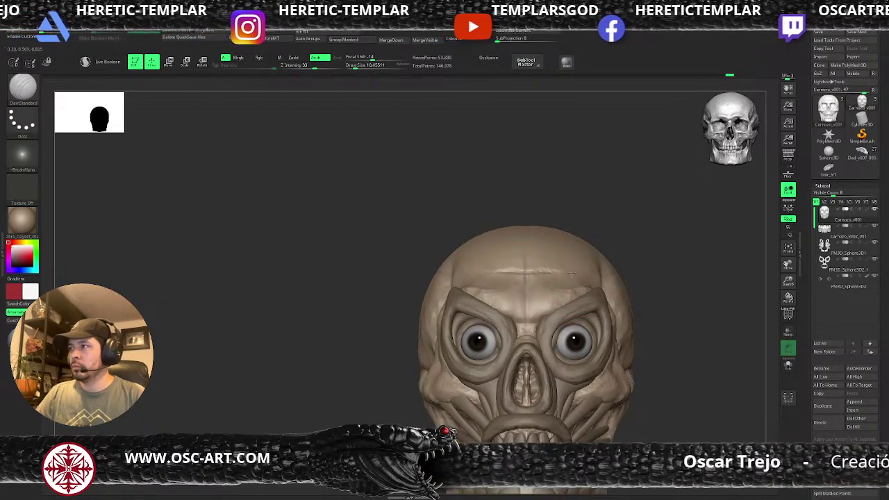
mouse_move(629, 266)
left_mouse_down()
mouse_move(581, 271)
mouse_move(595, 268)
left_mouse_up()
key("s")
left_click_drag(700, 267, 705, 270)
Step: Build up the brow between and above the eyes with the ClayBuildup brush and smooth it
key("b")
key("c")
key("b")
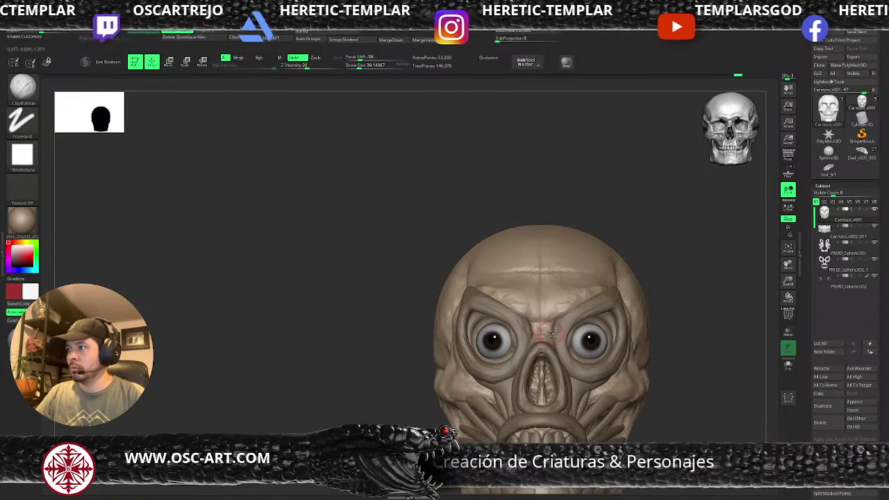
key("s")
left_click(572, 302)
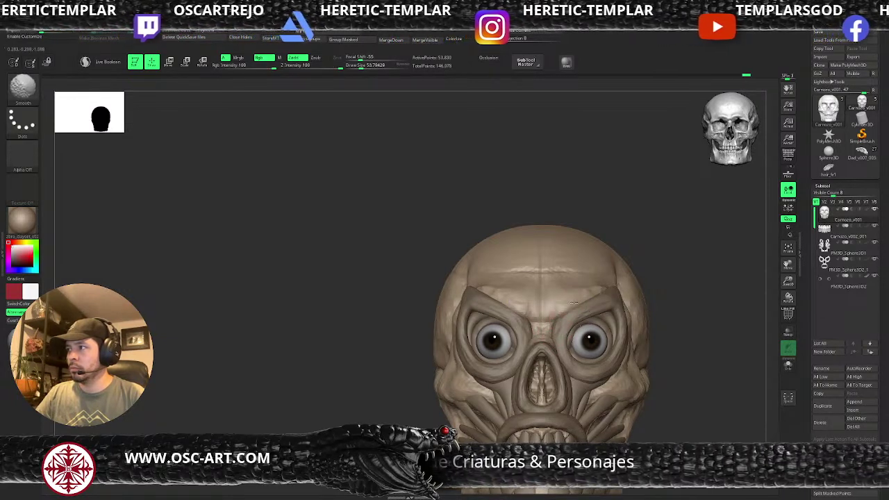
left_click_drag(569, 304, 555, 316)
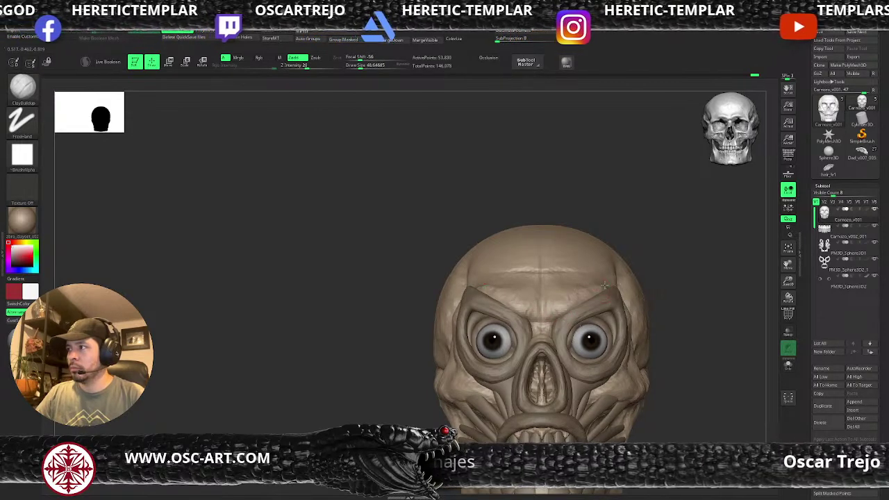
Step: Build up the temple area behind the eye socket with a ClayBuildup brush of about size 71 to 90
right_click_drag(604, 284, 555, 292)
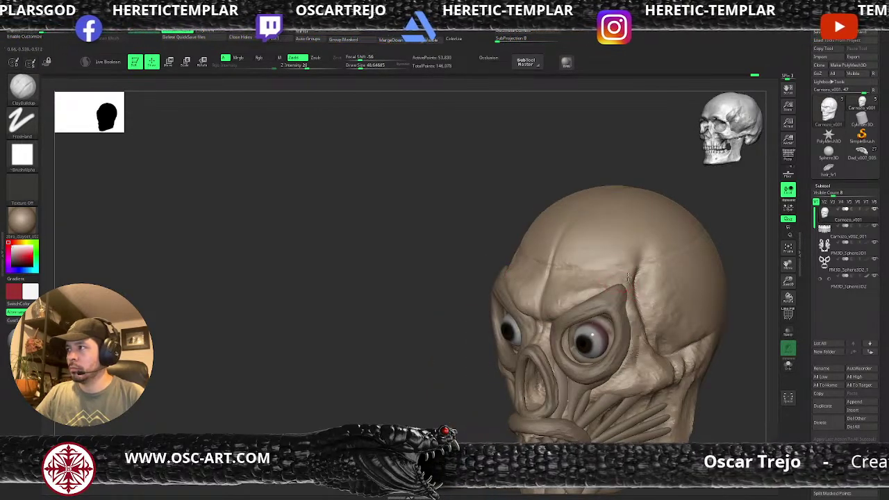
key("s")
left_click(630, 248)
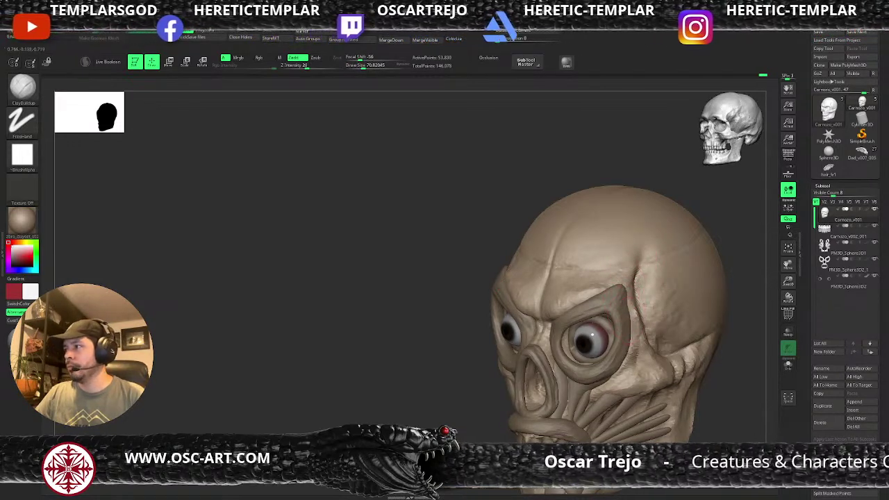
mouse_move(733, 332)
left_mouse_down()
mouse_move(654, 305)
mouse_move(665, 320)
left_mouse_up()
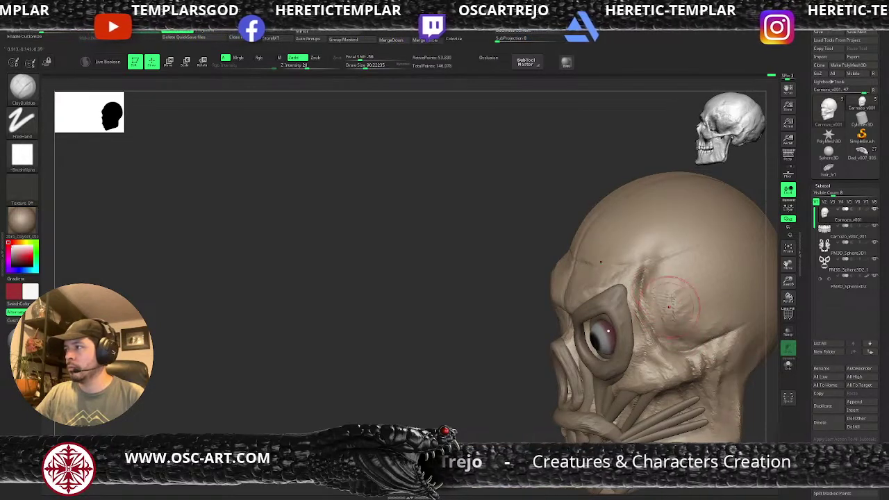
mouse_move(532, 393)
left_mouse_down("alt")
mouse_move(496, 355)
mouse_move(510, 353)
mouse_move(437, 356)
mouse_move(403, 343)
mouse_move(436, 378)
left_mouse_up("alt")
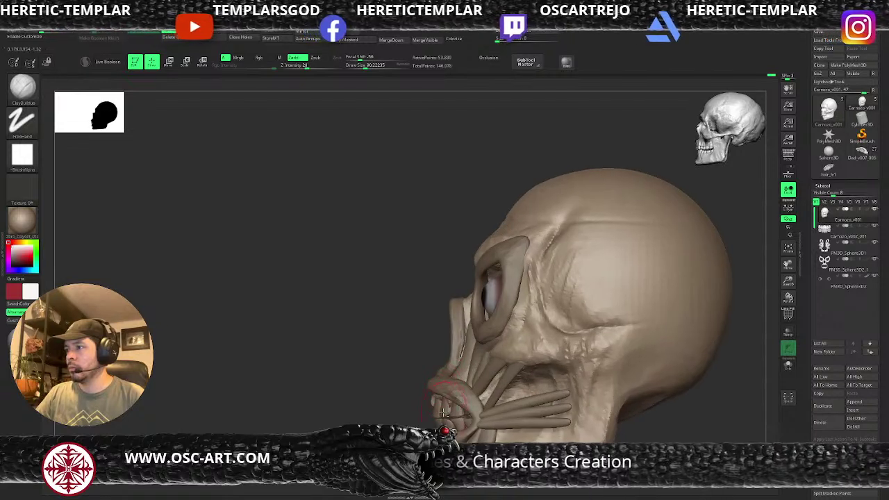
Step: Select the mouth muscle subtool with the Move brush and review the whole head from the side and front
key("b")
key("m")
key("v")
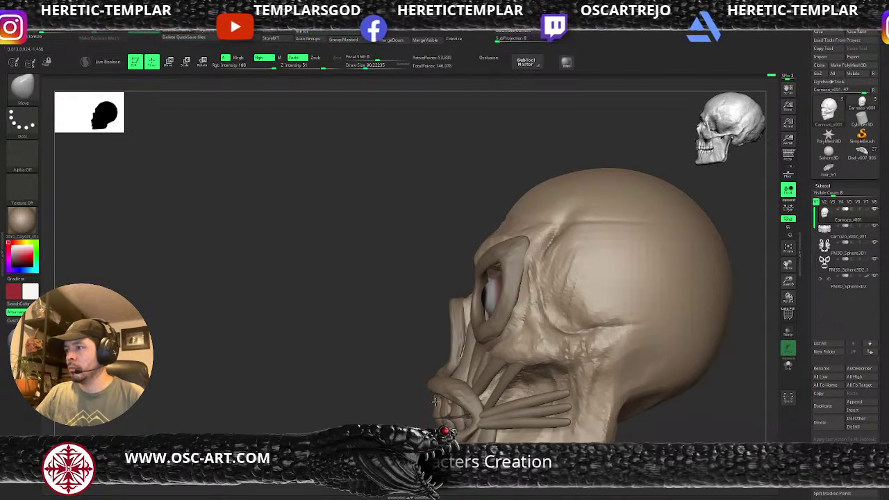
left_click(450, 379, "alt")
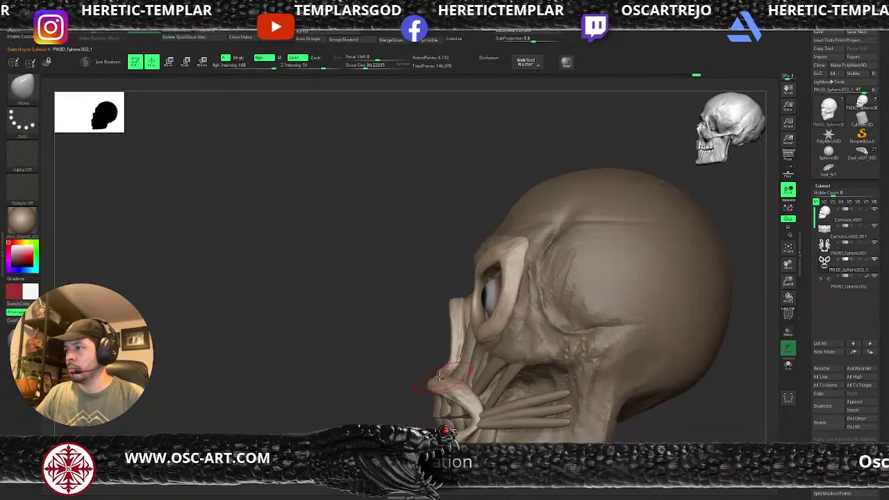
left_click_drag(397, 382, 575, 288)
left_click(464, 352, "alt")
key("Tab")
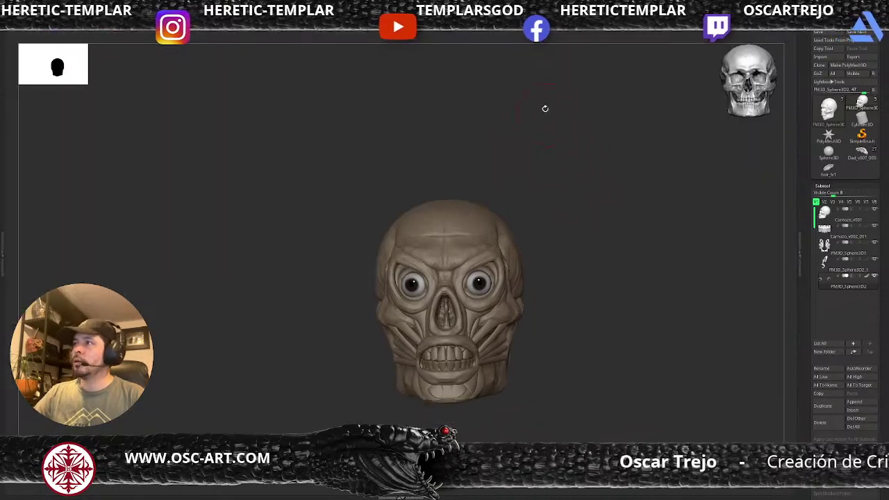
key("Tab")
Step: Select the skull subtool, then build up and smooth its underside with a ClayBuildup brush of about size 177
mouse_move(566, 198)
left_mouse_down("alt")
mouse_move(564, 242)
mouse_move(557, 234)
mouse_move(616, 238)
mouse_move(607, 319)
left_mouse_up("alt")
key("s")
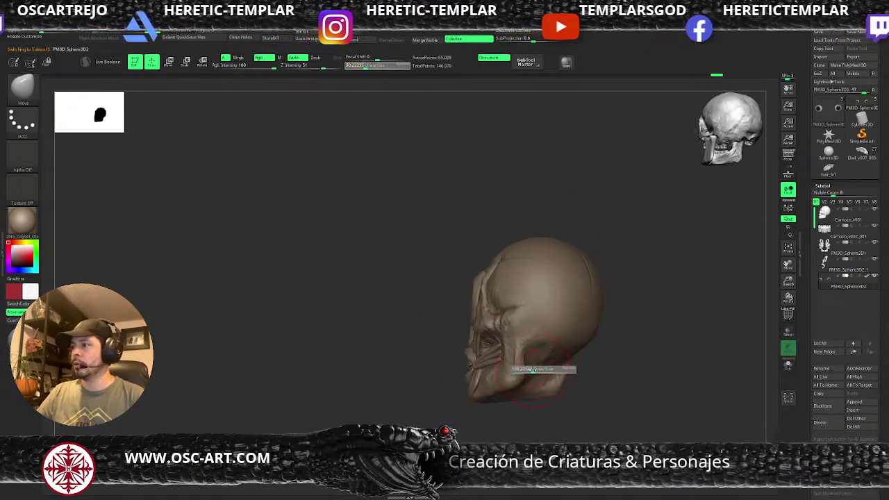
left_click(549, 371, "alt")
left_click_drag(534, 370, 580, 312)
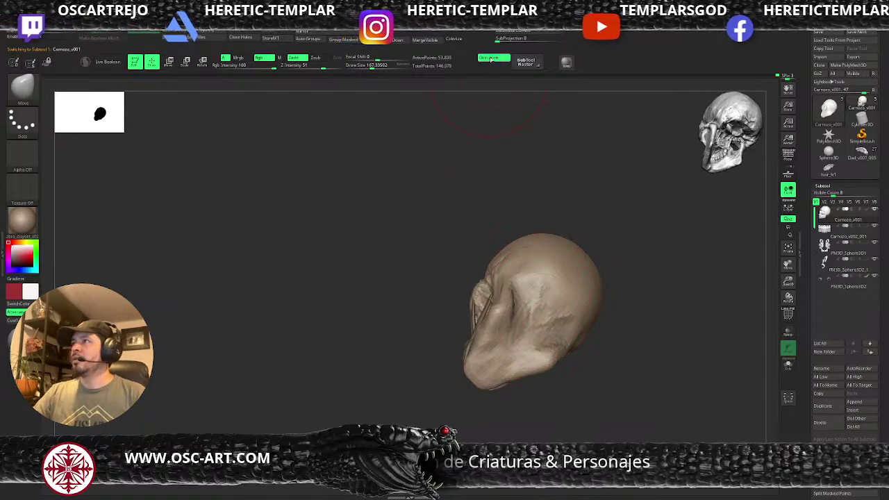
key("b")
key("c")
key("b")
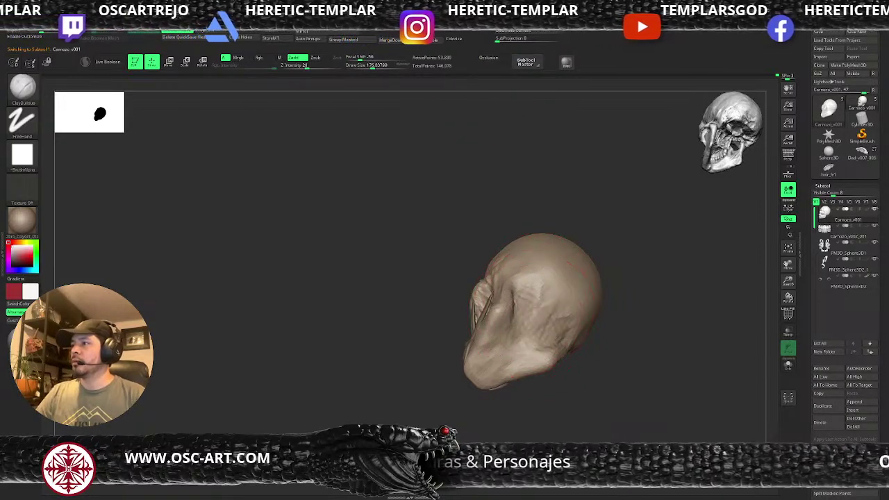
mouse_move(520, 307)
left_mouse_down()
mouse_move(542, 280)
mouse_move(554, 292)
left_mouse_up()
mouse_move(519, 336)
left_mouse_down()
mouse_move(560, 300)
mouse_move(547, 316)
left_mouse_up()
mouse_move(630, 325)
left_mouse_down()
mouse_move(633, 365)
mouse_move(538, 348)
mouse_move(521, 322)
left_mouse_up()
key("s")
mouse_move(528, 305)
left_mouse_down("shift")
mouse_move(508, 344)
mouse_move(519, 325)
mouse_move(496, 341)
left_mouse_up("shift")
Step: Mask the head except the skull's underside and pull that area down into a neck, smoothing it
left_click_drag(560, 344, 554, 375)
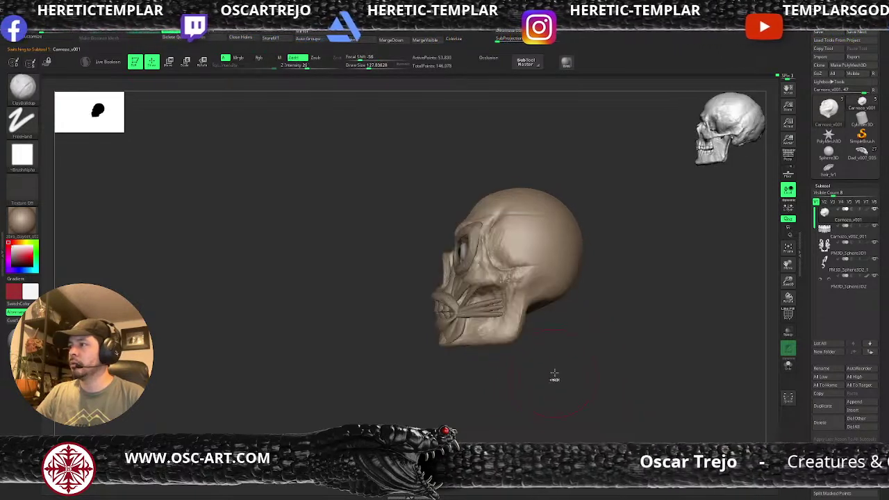
left_click(555, 375, "ctrl")
key("w")
left_click_drag(537, 240, 545, 304)
key("q")
mouse_move(528, 389)
left_mouse_down("shift")
mouse_move(516, 376)
mouse_move(525, 375)
left_mouse_up("shift")
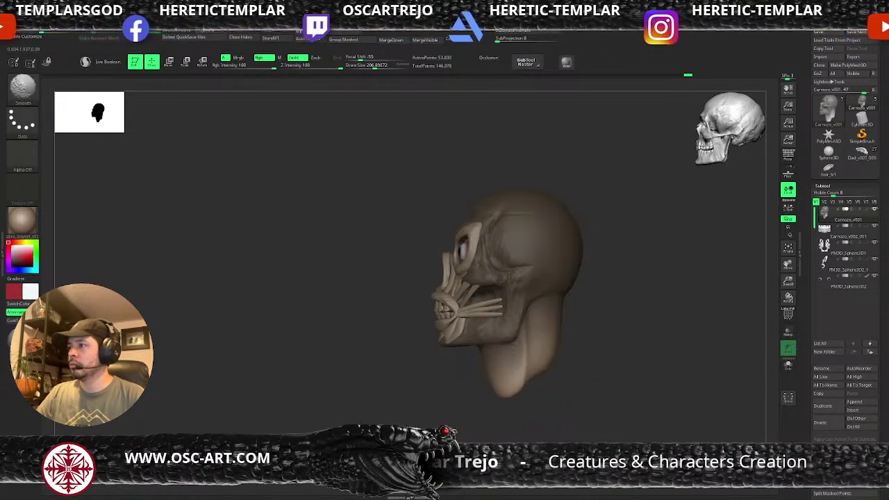
Step: Reshape the neck stump into a slanted profile with a brush of about size 253 and smooth it
key("w")
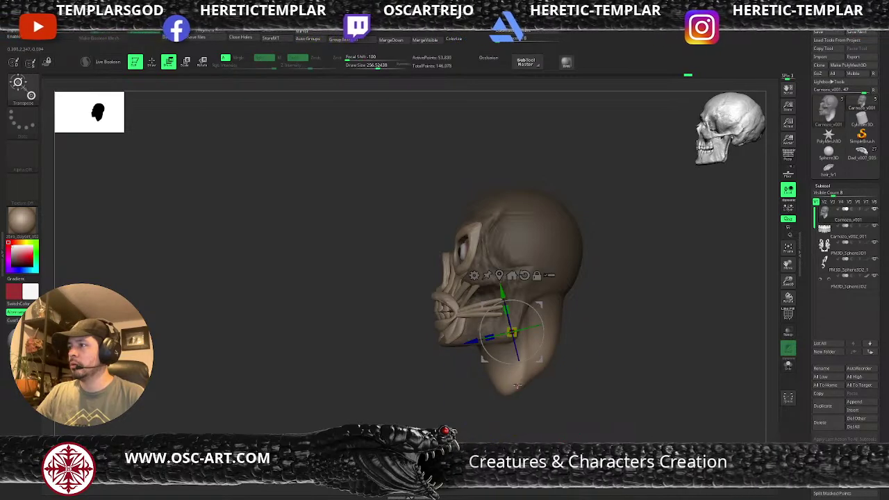
key("q")
key("s")
left_click_drag(515, 388, 514, 367)
mouse_move(521, 375)
left_mouse_down()
mouse_move(520, 363)
mouse_move(505, 377)
mouse_move(536, 338)
mouse_move(559, 332)
left_mouse_up()
key("ctrl+z")
left_click_drag(520, 357, 507, 373)
left_click_drag(546, 336, 541, 340, "shift")
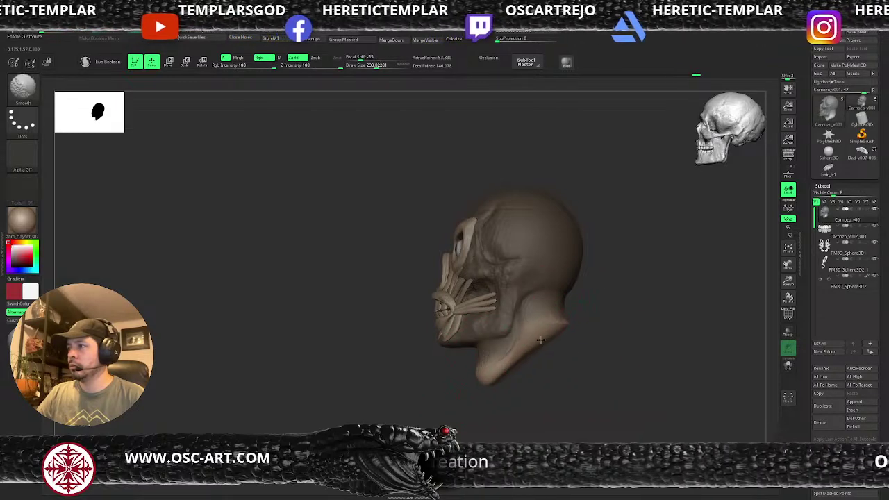
Step: Extend the nape backward and refine the neck's profile with the Move brush, clearing the mask on the head
left_click_drag(501, 372, 522, 384)
mouse_move(550, 358)
left_mouse_down()
mouse_move(608, 335)
mouse_move(640, 295)
left_mouse_up()
mouse_move(627, 325)
left_mouse_down("shift")
mouse_move(583, 334)
mouse_move(580, 350)
mouse_move(598, 358)
left_mouse_up("shift")
mouse_move(597, 324)
left_mouse_down()
mouse_move(586, 321)
mouse_move(608, 301)
mouse_move(581, 316)
left_mouse_up()
key("bracketright")
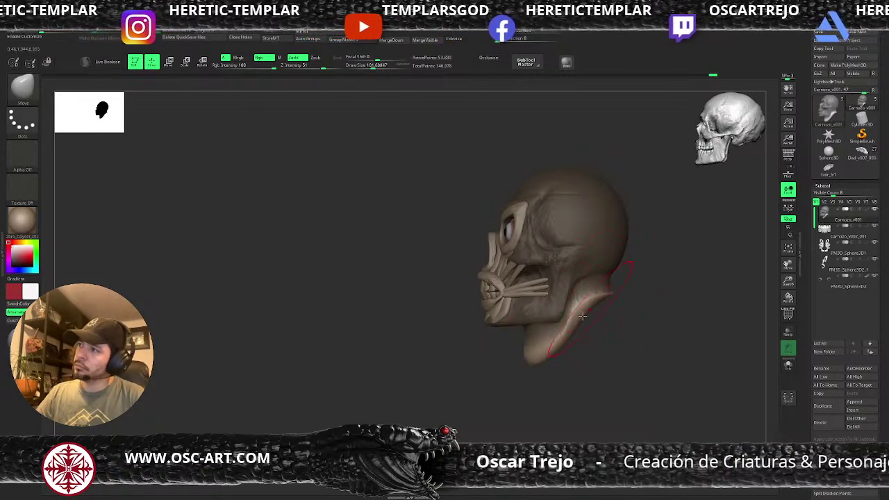
left_click_drag(537, 356, 543, 347)
left_click_drag(552, 379, 564, 390, "ctrl")
key("s")
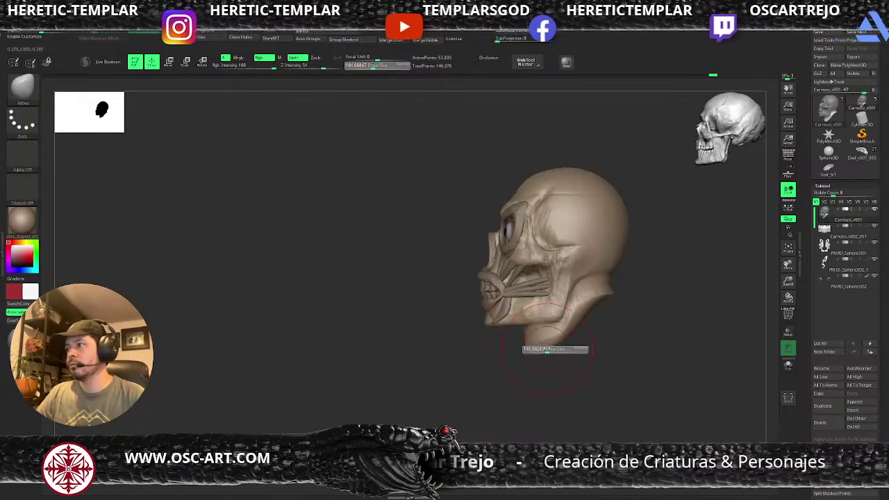
left_click_drag(549, 349, 545, 349)
mouse_move(543, 348)
left_mouse_down()
mouse_move(544, 338)
mouse_move(567, 363)
mouse_move(601, 368)
mouse_move(621, 357)
left_mouse_up()
Step: Lay skin folds across the front of the neck with a ClayBuildup brush of about size 26
key("s")
left_click(535, 340)
key("b")
key("c")
key("b")
key("s")
left_click(538, 352)
key("s")
left_click(536, 370)
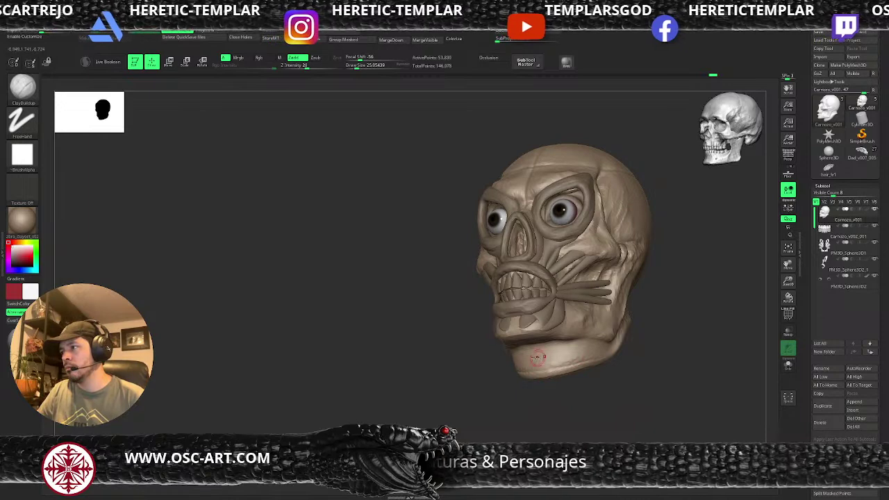
Step: Add more ClayBuildup strokes along the lower front edge of the neck
key("b")
key("d")
key("s")
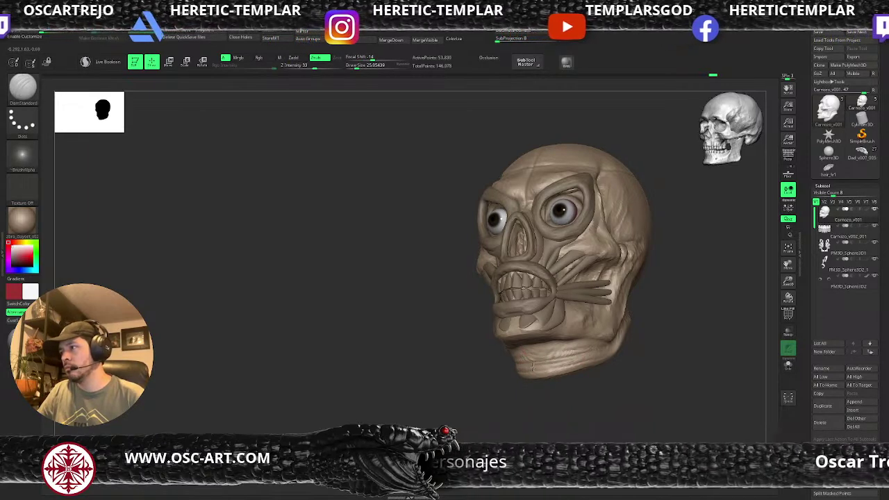
key("b")
key("c")
key("b")
mouse_move(536, 373)
left_mouse_down()
mouse_move(587, 363)
mouse_move(521, 374)
left_mouse_up()
left_click_drag(611, 390, 540, 400)
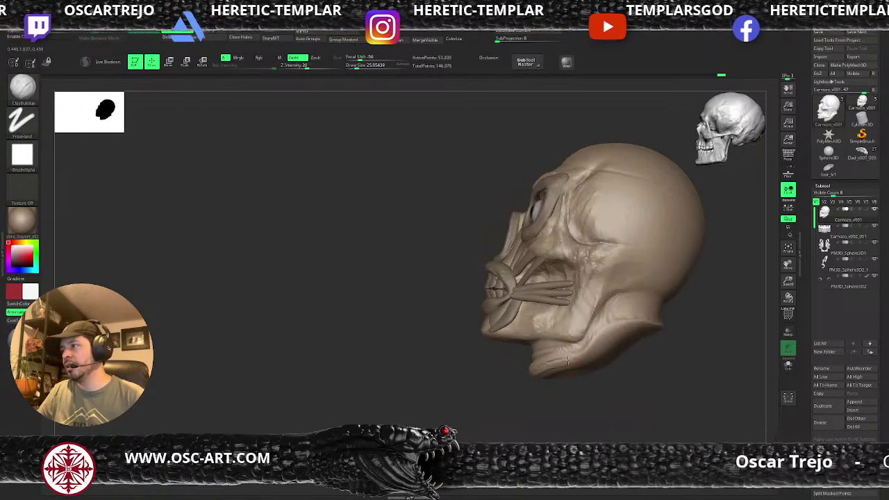
Step: Continue the ClayBuildup folds along the side of the neck and around the nape at about size 41
mouse_move(570, 359)
left_mouse_down()
mouse_move(637, 326)
mouse_move(576, 353)
mouse_move(630, 324)
left_mouse_up()
left_click_drag(687, 329, 628, 323)
left_click_drag(661, 328, 578, 325)
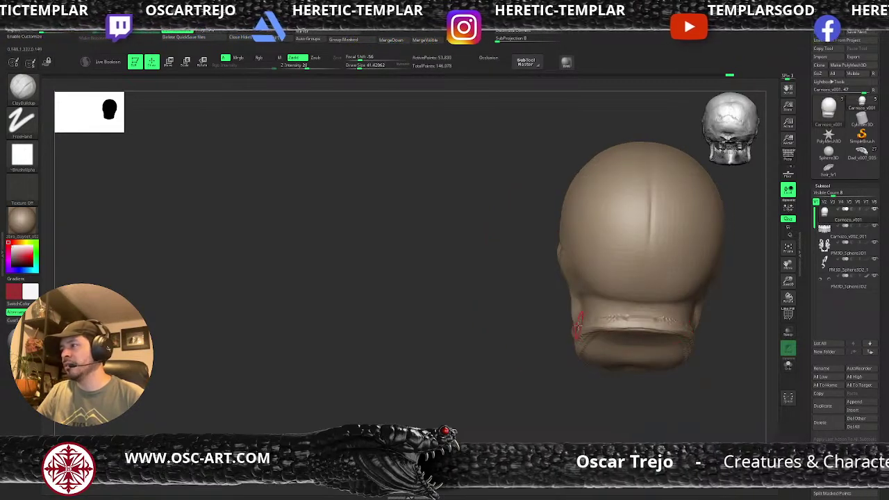
Step: Build up the skull base and neck side behind the jaw with a ClayBuildup brush of about size 87
right_click_drag(650, 332, 559, 330)
mouse_move(620, 317)
left_mouse_down()
mouse_move(660, 314)
mouse_move(582, 325)
mouse_move(653, 296)
left_mouse_up()
mouse_move(599, 291)
left_mouse_down()
mouse_move(649, 289)
mouse_move(622, 288)
mouse_move(632, 283)
left_mouse_up()
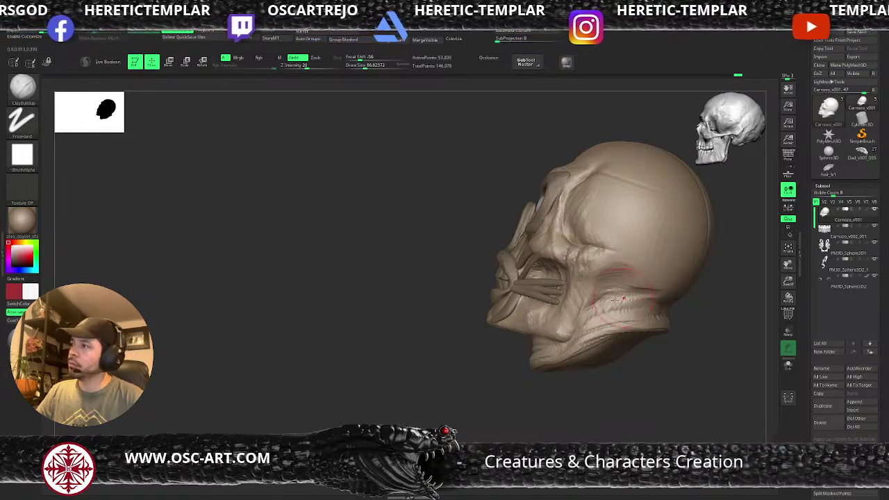
right_click_drag(614, 300, 650, 295)
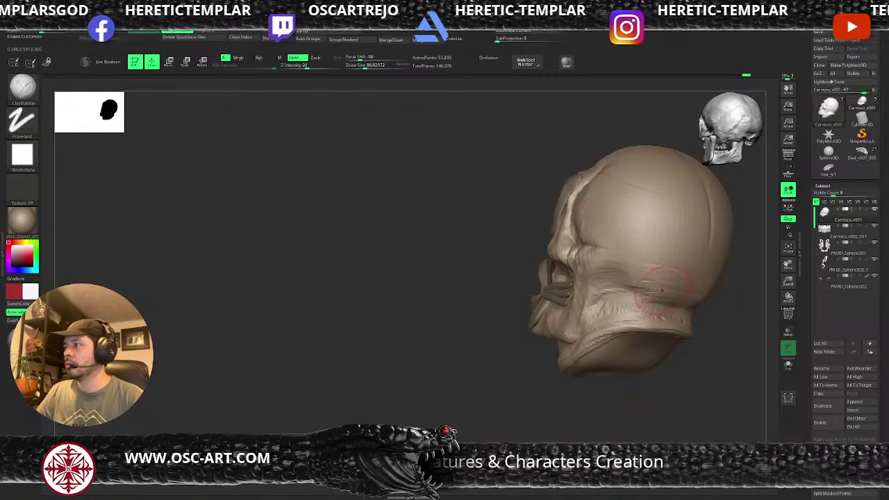
Step: Add ClayBuildup folds from the neck's side to the area under the chin, with brush sizes of about 57 and 33
left_click_drag(693, 332, 601, 326)
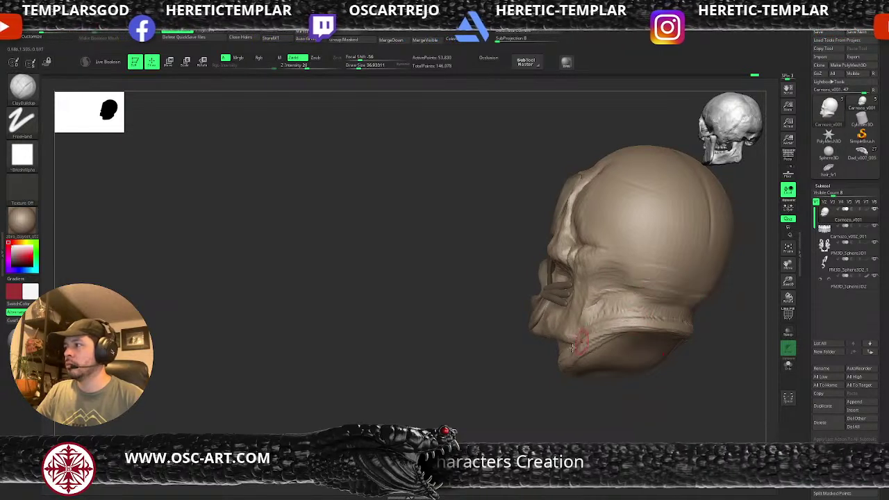
right_click_drag(578, 343, 595, 316)
left_click_drag(589, 310, 558, 341)
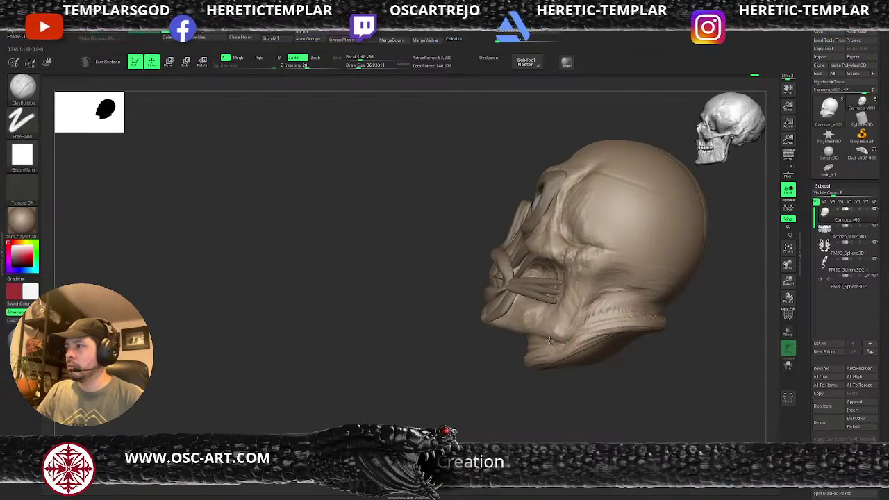
mouse_move(493, 348)
right_mouse_down()
mouse_move(535, 329)
mouse_move(538, 316)
right_mouse_up()
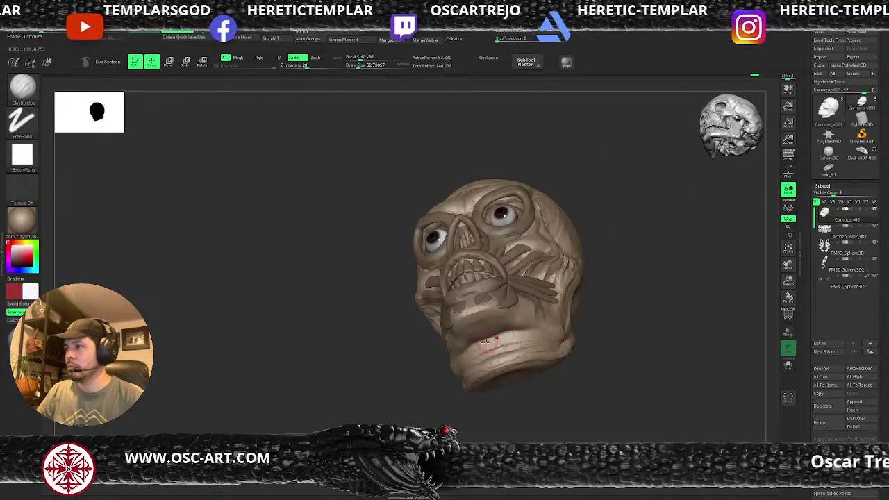
mouse_move(505, 341)
left_mouse_down()
mouse_move(468, 355)
mouse_move(477, 353)
left_mouse_up()
left_click_drag(612, 337, 602, 355)
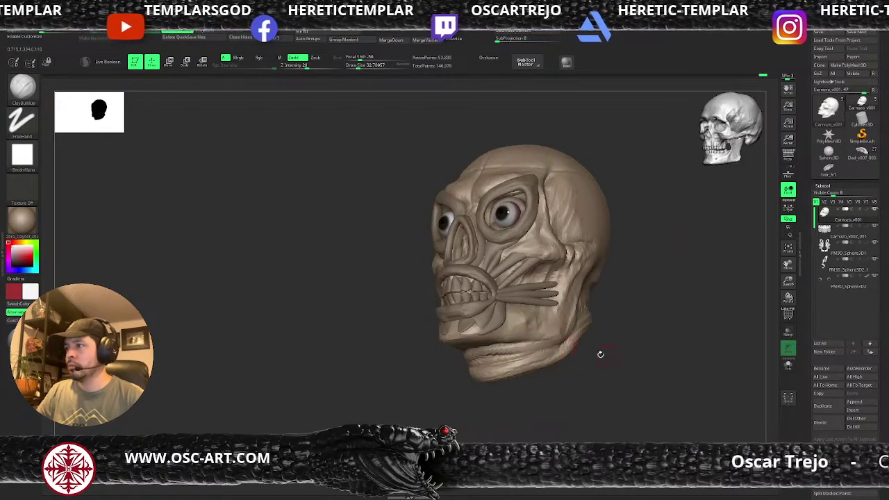
Step: Carve a horizontal crease across the front of the neck below the jaw with the DamStandard brush
key("b")
key("d")
key("s")
left_click_drag(489, 353, 531, 352)
Step: Mask the whole skull, including the face side, except a narrow vertical strip down the back of the cranium
mouse_move(636, 326)
left_mouse_down()
mouse_move(669, 293)
mouse_move(684, 292)
left_mouse_up()
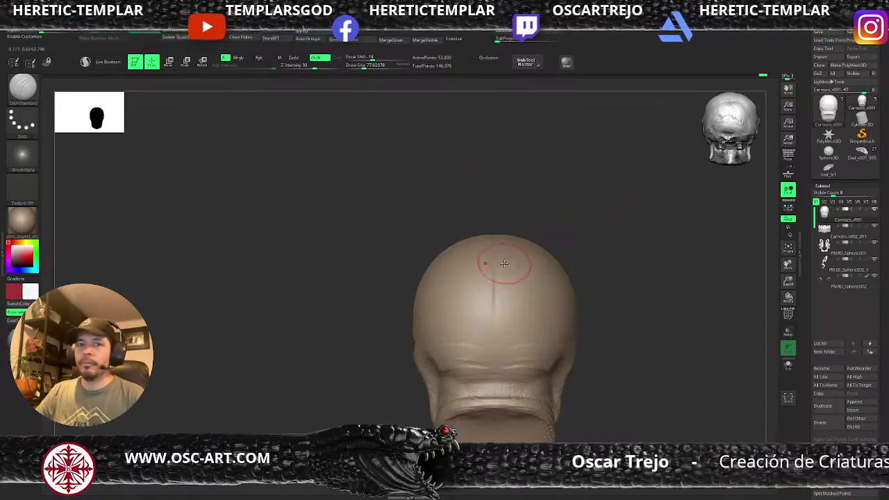
mouse_move(563, 236)
left_mouse_down("ctrl")
mouse_move(537, 328)
mouse_move(502, 334)
mouse_move(476, 375)
left_mouse_up("ctrl")
left_click(597, 271, "ctrl")
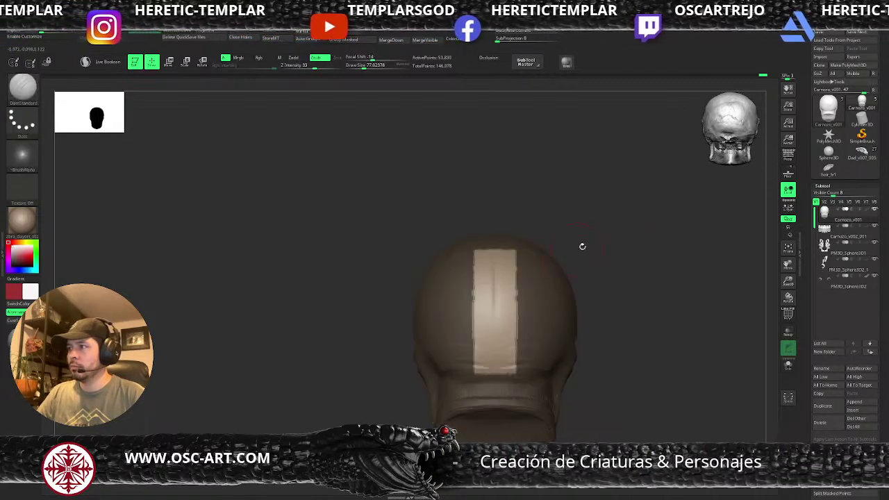
mouse_move(581, 246)
left_mouse_down()
mouse_move(660, 252)
mouse_move(675, 264)
mouse_move(569, 264)
left_mouse_up()
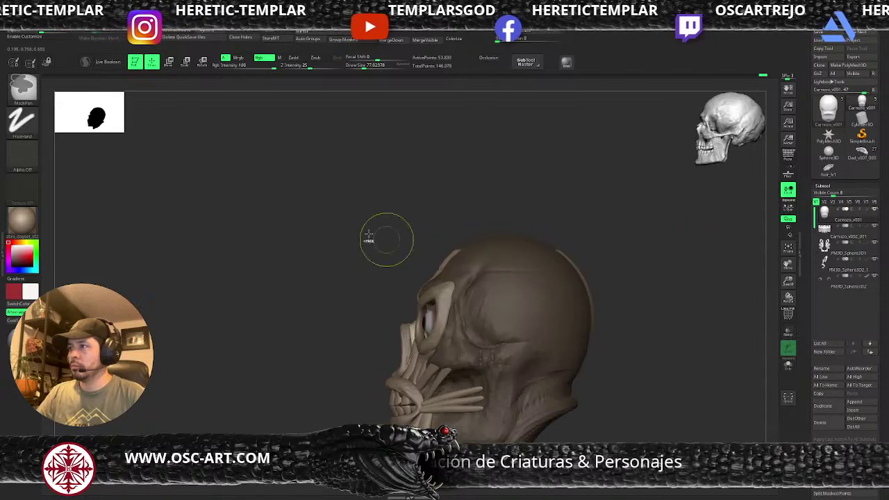
left_click_drag(331, 220, 486, 429, "ctrl")
left_click_drag(646, 288, 570, 283, "shift")
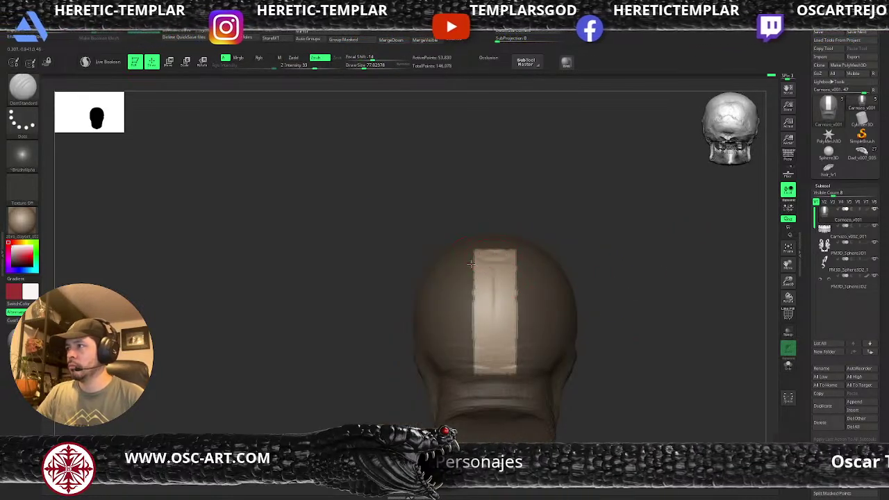
Step: Build up horizontal strokes across the unmasked strip with a ClayBuildup brush of about size 78
key("b")
key("c")
key("b")
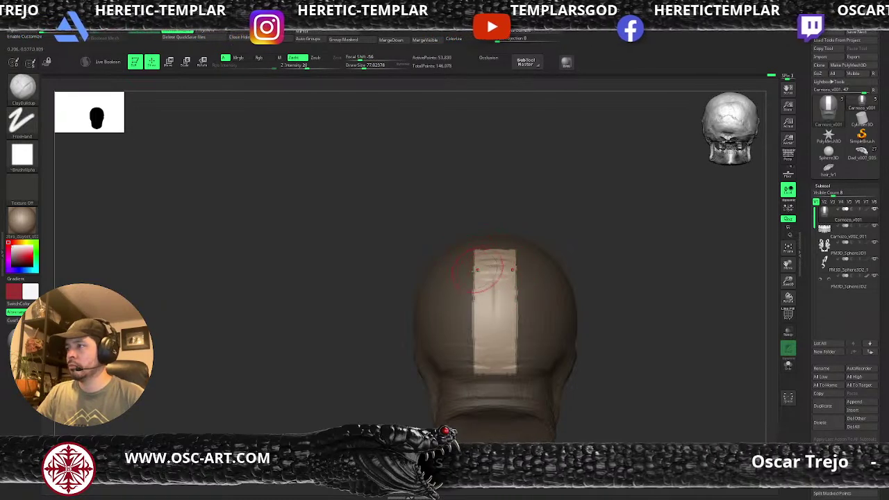
Step: Build up the unmasked strip on the back of the skull, clear the mask, and adjust the form with the Move brush
left_click_drag(495, 290, 496, 355)
left_click_drag(584, 352, 452, 392, "ctrl")
key("b")
key("m")
key("v")
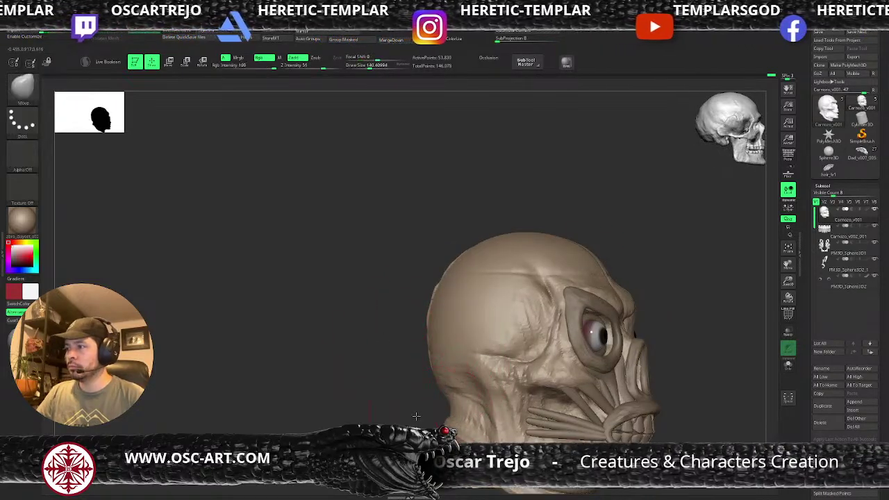
mouse_move(414, 418)
left_mouse_down()
mouse_move(444, 413)
mouse_move(427, 403)
left_mouse_up()
mouse_move(411, 412)
left_mouse_down()
mouse_move(385, 412)
mouse_move(435, 406)
mouse_move(417, 387)
left_mouse_up()
Step: Refine the neck surface just below the back of the skull with the ClayBuildup and DamStandard brushes
key("b")
key("c")
key("b")
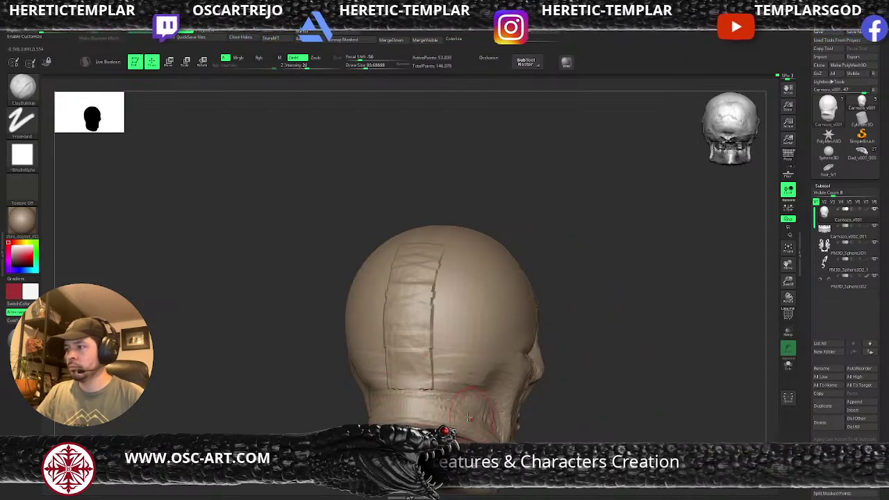
key("b")
key("d")
key("s")
left_click_drag(335, 407, 385, 416)
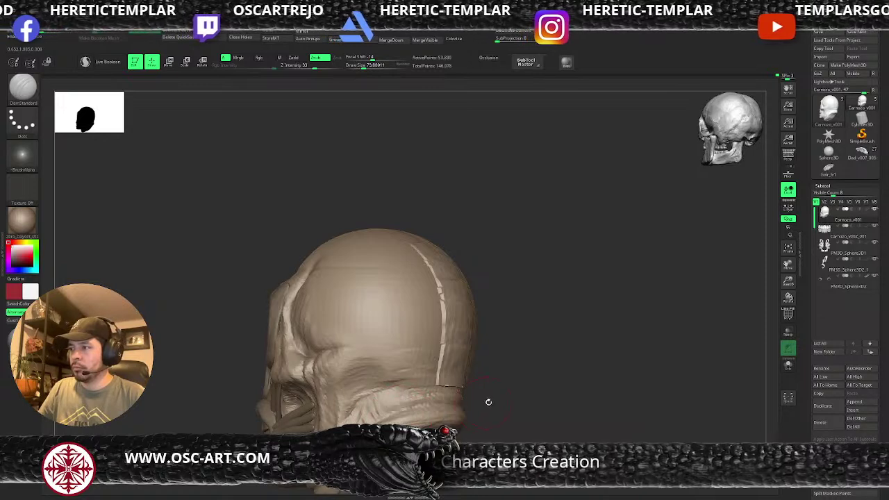
left_click_drag(489, 402, 438, 406)
mouse_move(400, 404)
left_mouse_down("shift")
mouse_move(447, 410)
mouse_move(417, 408)
mouse_move(477, 401)
left_mouse_up("shift")
Step: Carve deep fold lines across the back and side of the neck with the Slash3 brush at a draw size of about 49
key("b")
key("s")
key("l")
key("s")
mouse_move(397, 404)
left_mouse_down()
mouse_move(476, 394)
mouse_move(459, 389)
left_mouse_up()
mouse_move(538, 393)
left_mouse_down()
mouse_move(507, 407)
mouse_move(480, 400)
mouse_move(490, 375)
mouse_move(422, 394)
left_mouse_up()
key("s")
key("s")
left_click(442, 382)
mouse_move(468, 363)
left_mouse_down()
mouse_move(410, 409)
mouse_move(422, 385)
left_mouse_up()
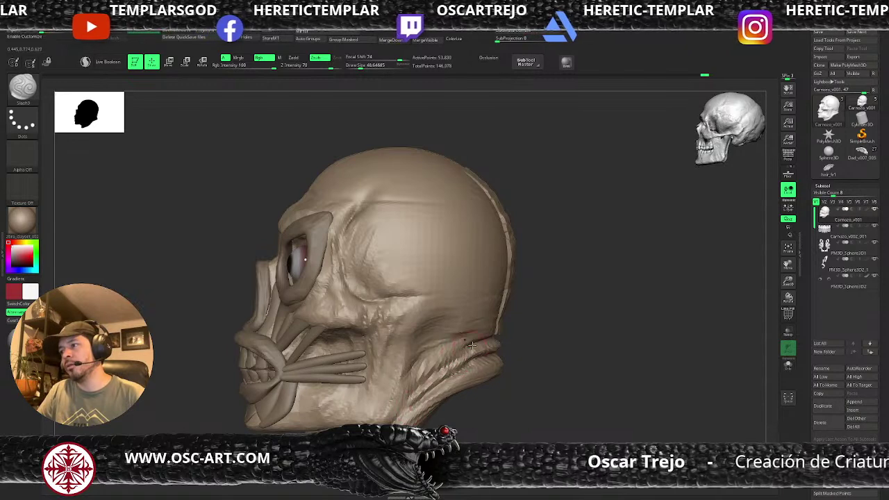
mouse_move(469, 347)
left_mouse_down()
mouse_move(425, 382)
mouse_move(399, 376)
mouse_move(432, 357)
mouse_move(400, 366)
left_mouse_up()
mouse_move(465, 330)
left_mouse_down()
mouse_move(419, 353)
mouse_move(424, 343)
left_mouse_up()
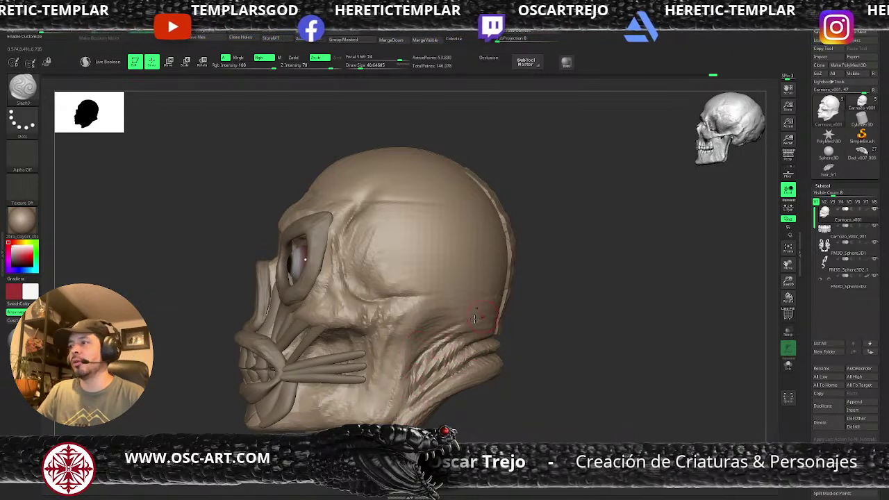
mouse_move(534, 335)
left_mouse_down()
mouse_move(521, 339)
mouse_move(493, 389)
mouse_move(485, 365)
left_mouse_up()
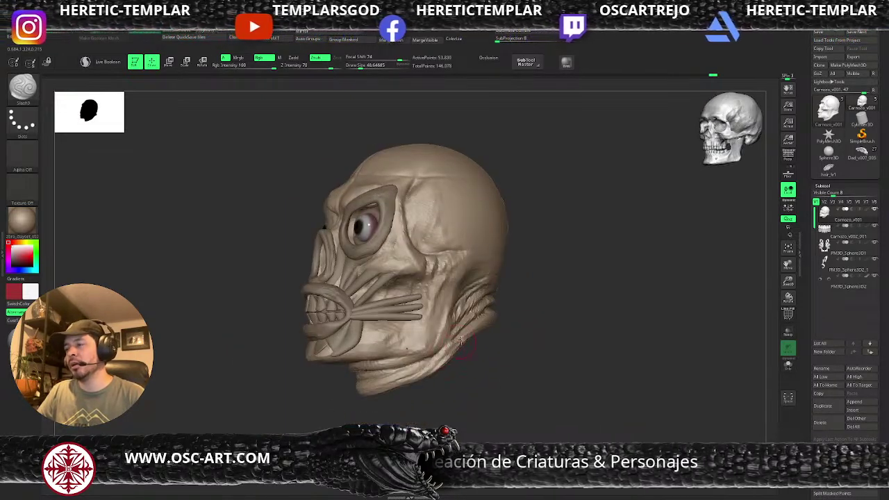
Step: Carve further Slash3 grooves along the front of the neck beneath the jaw
mouse_move(340, 406)
left_mouse_down()
mouse_move(389, 384)
mouse_move(370, 381)
mouse_move(426, 359)
left_mouse_up()
left_click_drag(357, 370, 389, 370)
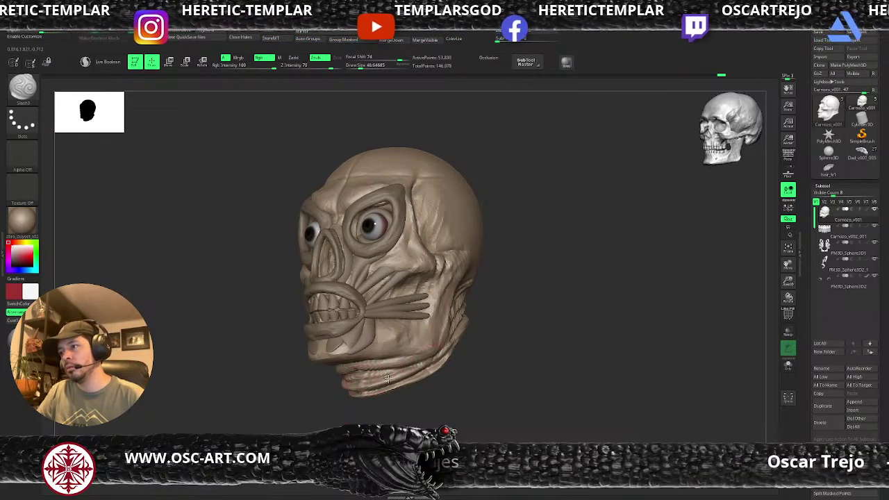
mouse_move(464, 375)
right_mouse_down()
mouse_move(443, 397)
mouse_move(417, 387)
right_mouse_up()
Step: Build up the lower jaw from the chin to the jaw corner with ClayBuildup, using draw sizes of about 46 and 97
key("s")
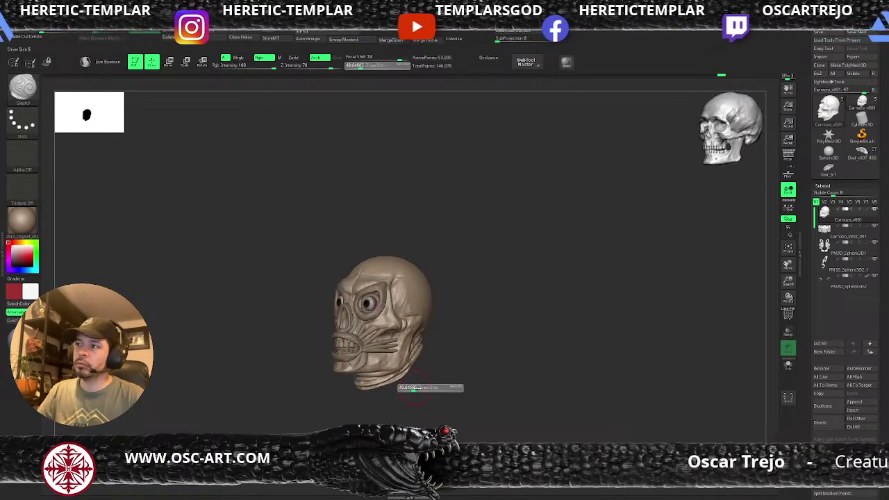
mouse_move(456, 355)
right_mouse_down("ctrl")
mouse_move(480, 396)
mouse_move(438, 375)
right_mouse_up("ctrl")
key("b")
key("c")
key("b")
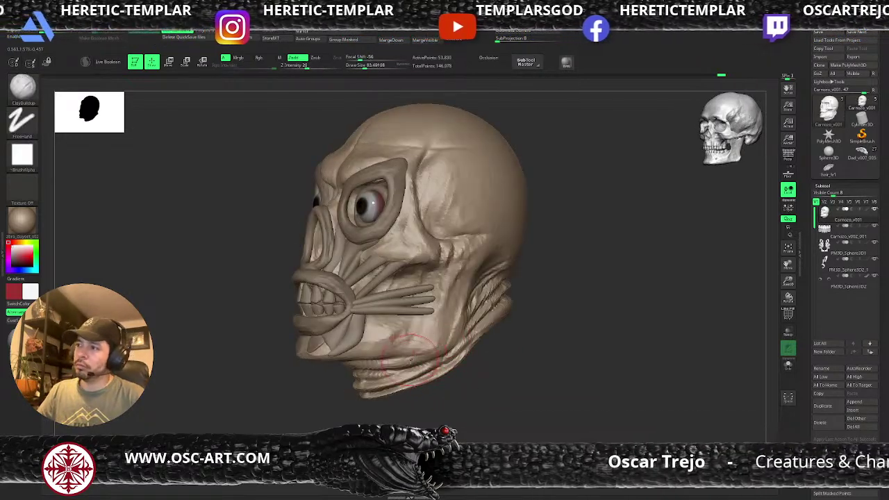
mouse_move(411, 360)
left_mouse_down()
mouse_move(407, 352)
mouse_move(453, 339)
left_mouse_up()
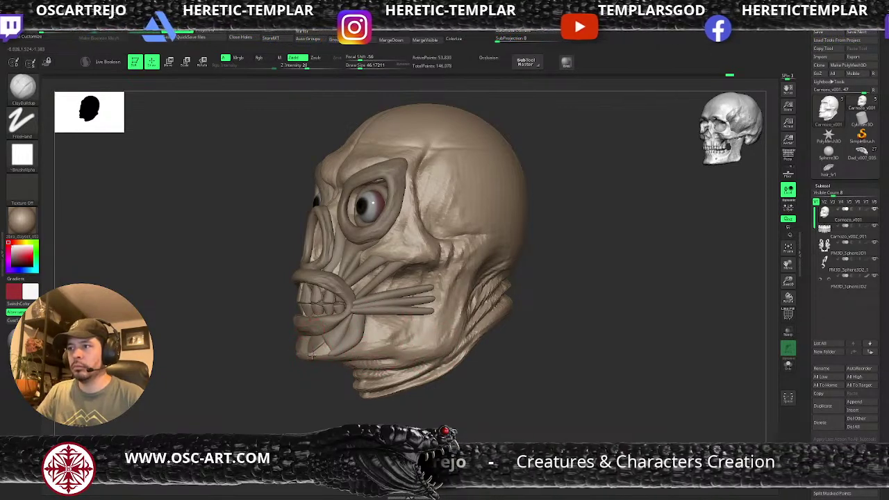
key("s")
left_click_drag(334, 350, 377, 347)
key("s")
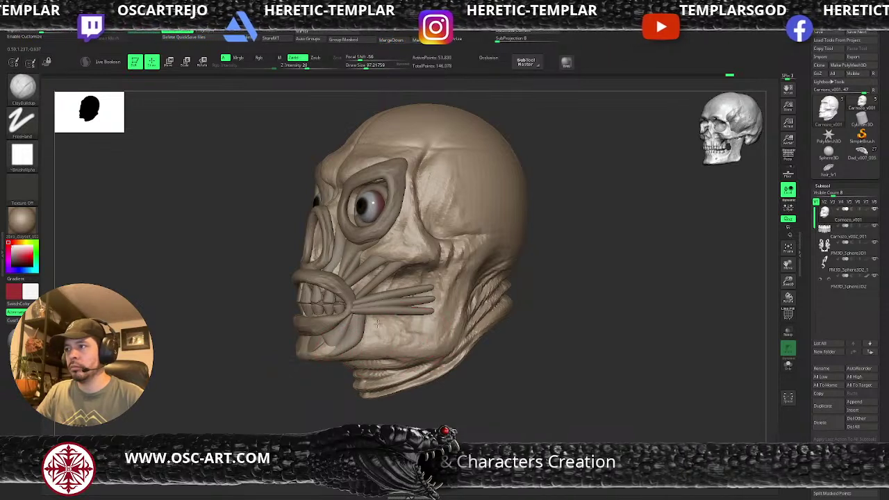
Step: Build up the area between the brows and the lower forehead with ClayBuildup, enlarging the brush from about 51 to 107
mouse_move(569, 297)
left_mouse_down("alt")
mouse_move(560, 322)
mouse_move(521, 272)
mouse_move(522, 332)
left_mouse_up("alt")
mouse_move(522, 332)
left_mouse_down()
mouse_move(526, 315)
mouse_move(511, 301)
mouse_move(445, 309)
left_mouse_up()
key("s")
left_click_drag(345, 295, 338, 295)
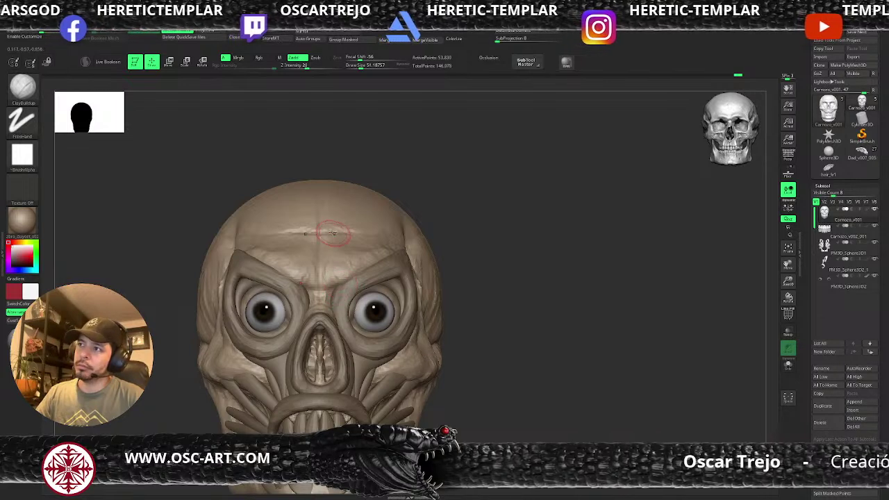
key("s")
left_click_drag(329, 234, 335, 235)
key("]")
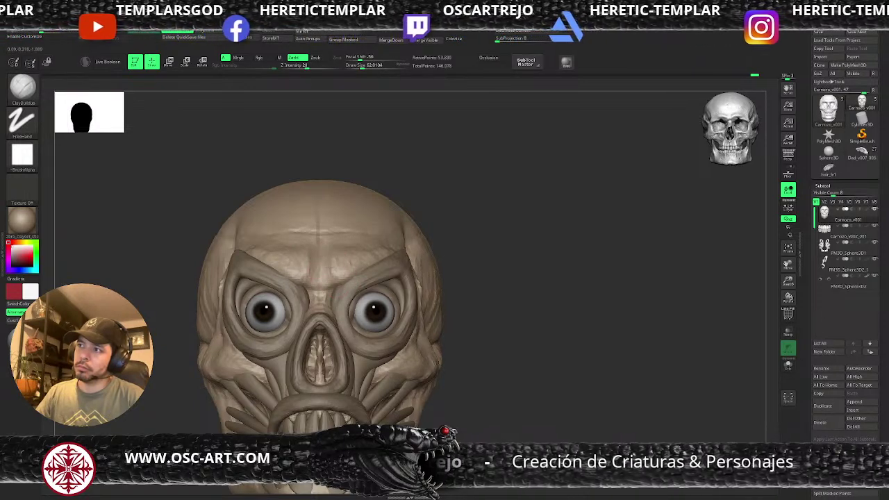
key("]")
key("]")
key("]")
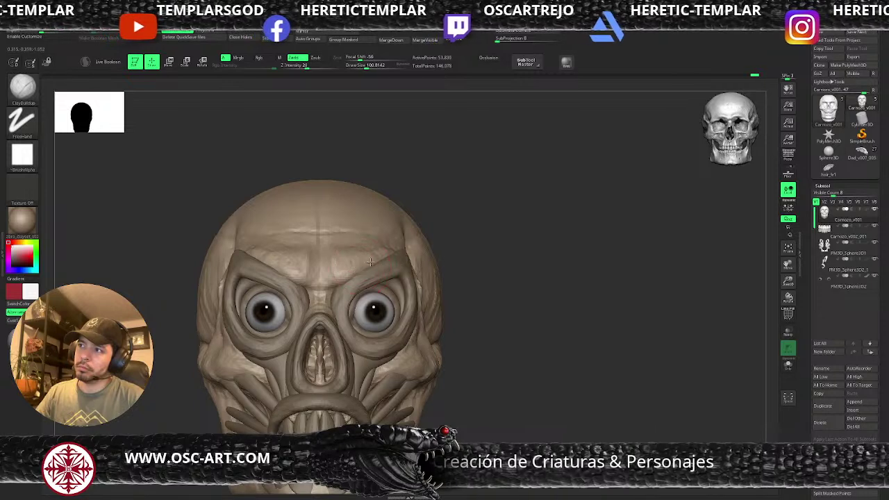
Step: Add ClayBuildup strokes across the upper forehead, varying the draw size for broad and finer muscle forms
key("bracketleft")
key("bracketleft")
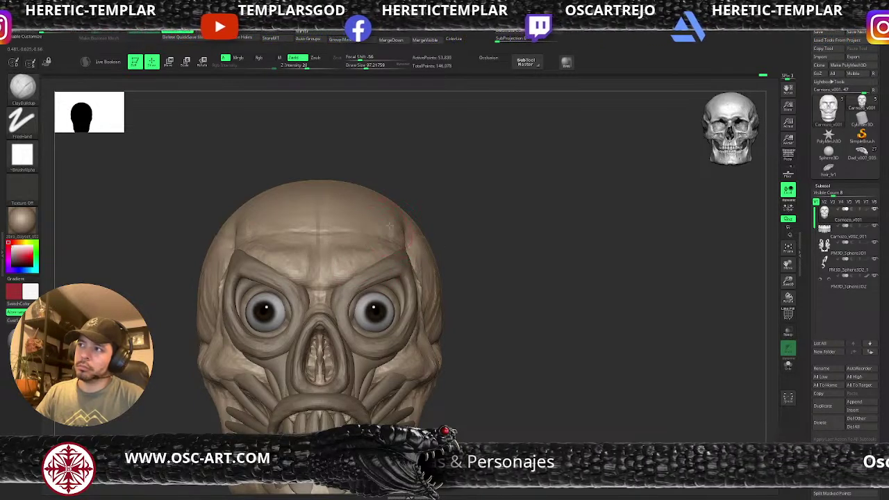
key("bracketright")
key("bracketright")
key("bracketright")
key("bracketright")
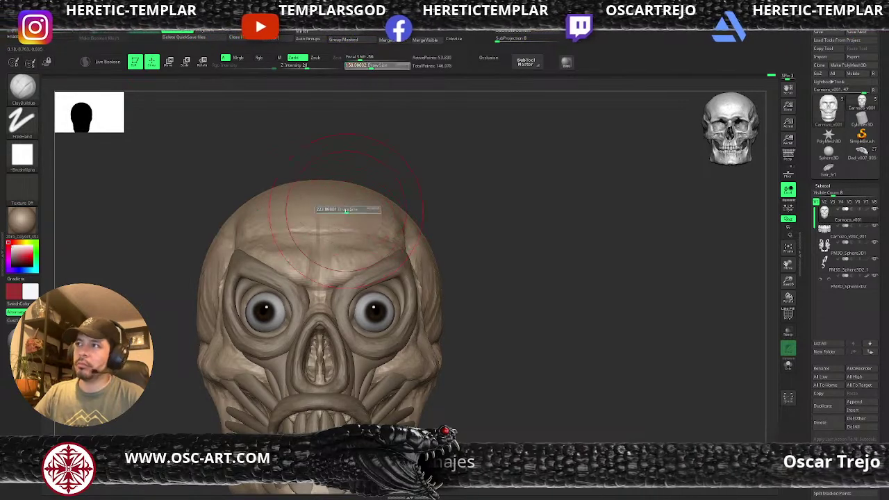
key("s")
left_click_drag(351, 205, 342, 206)
key("s")
key("bracketleft")
key("bracketleft")
key("bracketleft")
key("bracketleft")
key("bracketleft")
key("bracketleft")
key("bracketleft")
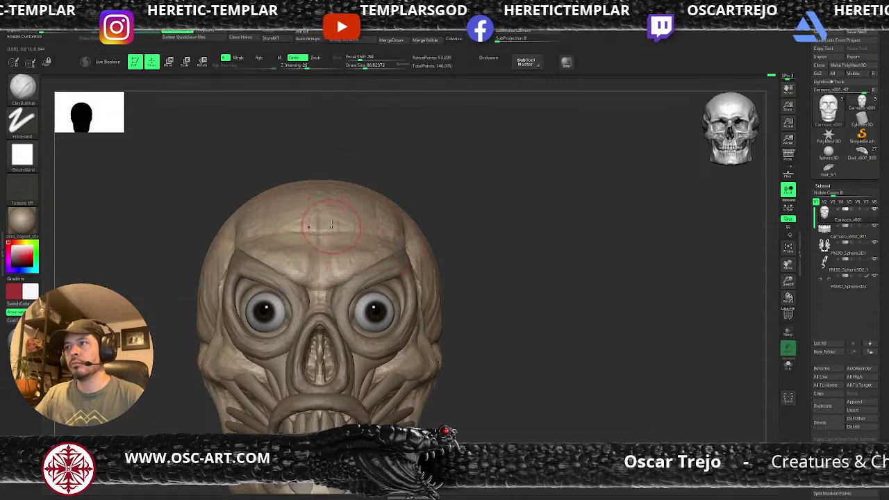
Step: Sculpt the side of the forehead and the temple ridge behind the brow with ClayBuildup strokes
left_click_drag(457, 221, 371, 205, "alt")
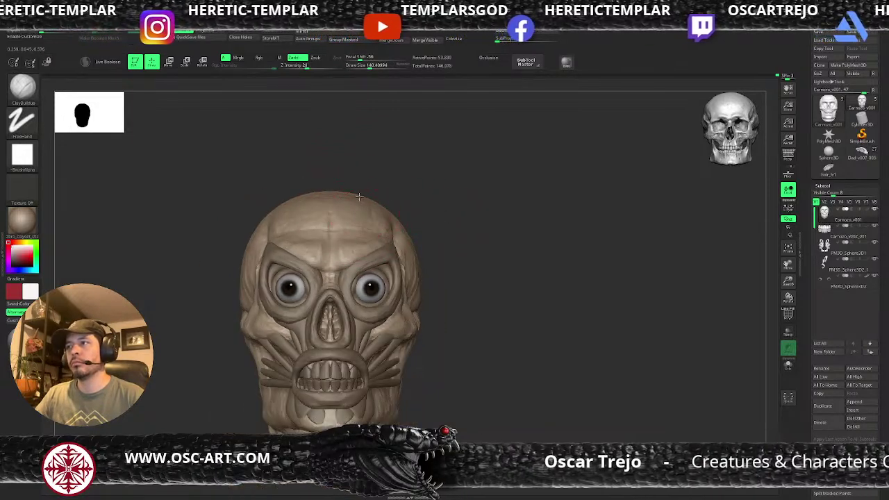
left_click_drag(441, 199, 407, 196)
key("bracketright")
key("bracketright")
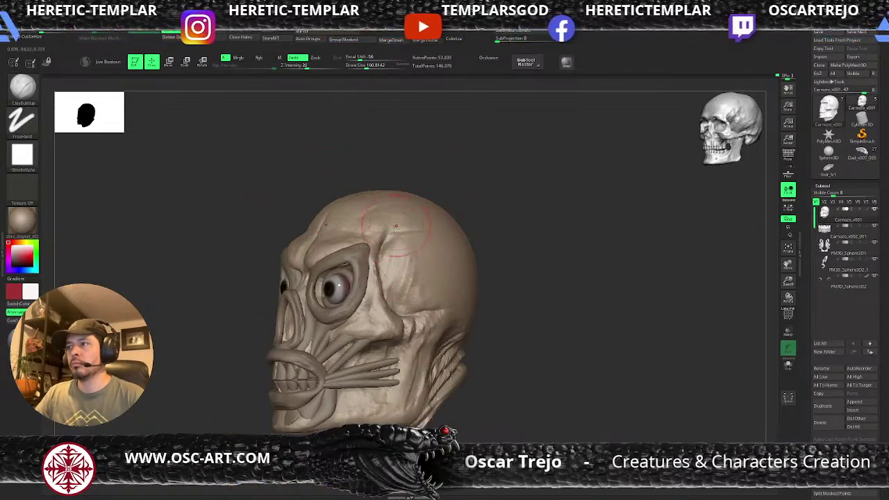
key("bracketleft")
key("bracketleft")
key("bracketleft")
key("bracketleft")
key("bracketleft")
key("bracketleft")
key("bracketleft")
key("bracketleft")
key("bracketleft")
left_click_drag(380, 242, 376, 273)
Step: Refine the temple and cheekbone area beside the eye with ClayBuildup at a draw size of about 76
mouse_move(473, 266)
right_mouse_down("ctrl")
mouse_move(480, 243)
mouse_move(468, 268)
mouse_move(546, 277)
mouse_move(506, 269)
right_mouse_up("ctrl")
key("s")
mouse_move(400, 341)
left_mouse_down()
mouse_move(421, 326)
mouse_move(422, 287)
mouse_move(428, 326)
mouse_move(409, 325)
mouse_move(421, 320)
left_mouse_up()
key("s")
key("s")
key("s")
right_click_drag(565, 301, 545, 274, "ctrl")
right_click_drag(545, 275, 533, 328, "shift")
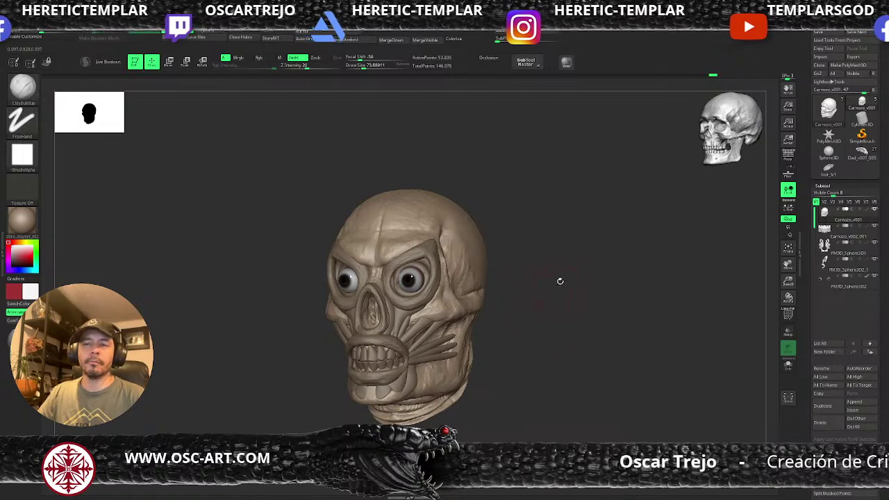
mouse_move(560, 280)
right_mouse_down()
mouse_move(571, 288)
mouse_move(559, 294)
right_mouse_up()
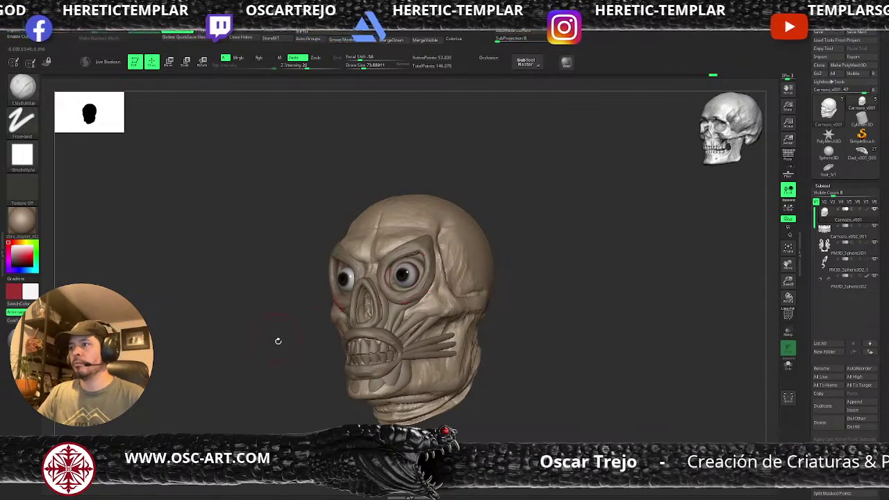
right_click_drag(277, 341, 284, 368)
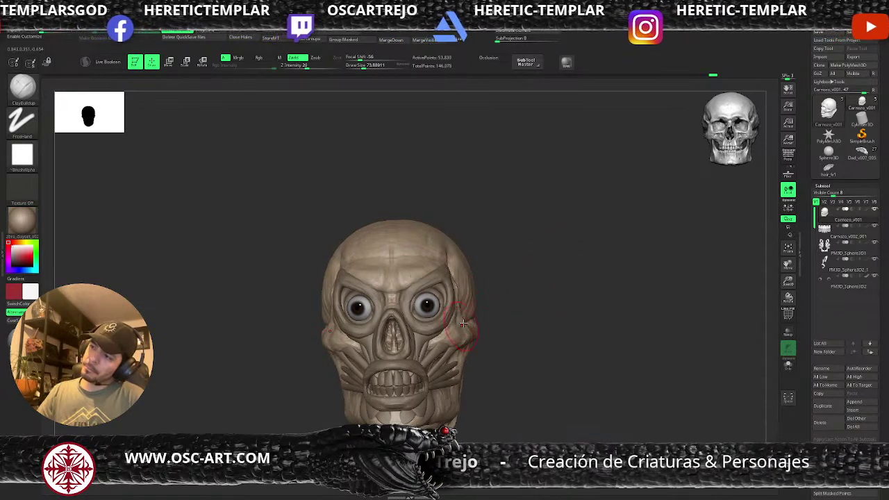
right_click_drag(463, 323, 501, 288)
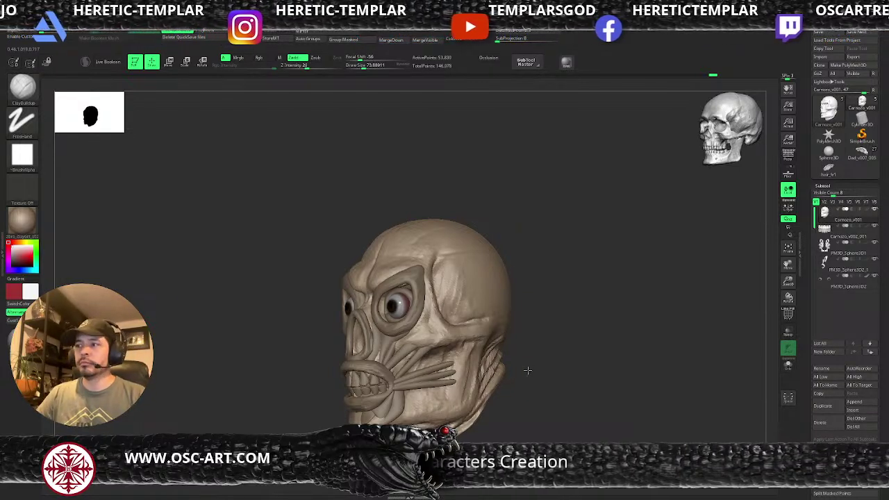
Step: Select the cheek muscle subtool PM3D_Sphere3D1 and insert a rounded primitive over the rear jaw with the IMM Primitives brush
left_click_drag(527, 370, 491, 373)
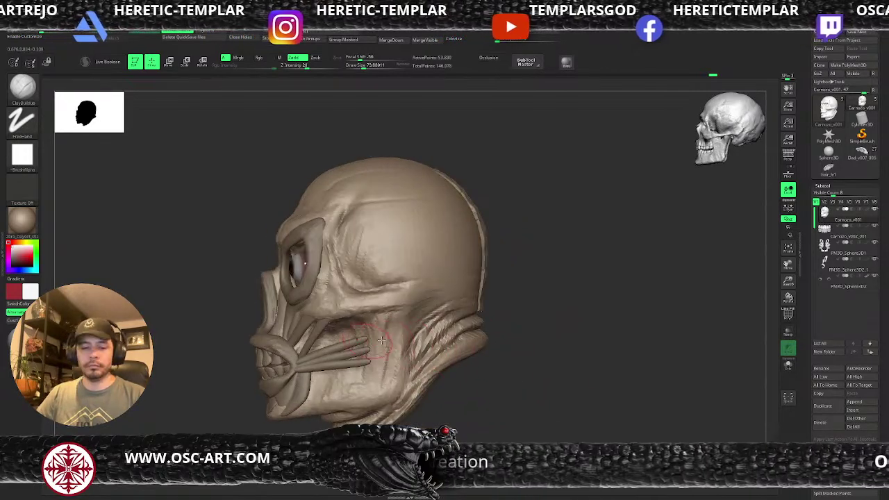
key("b")
key("m")
key("v")
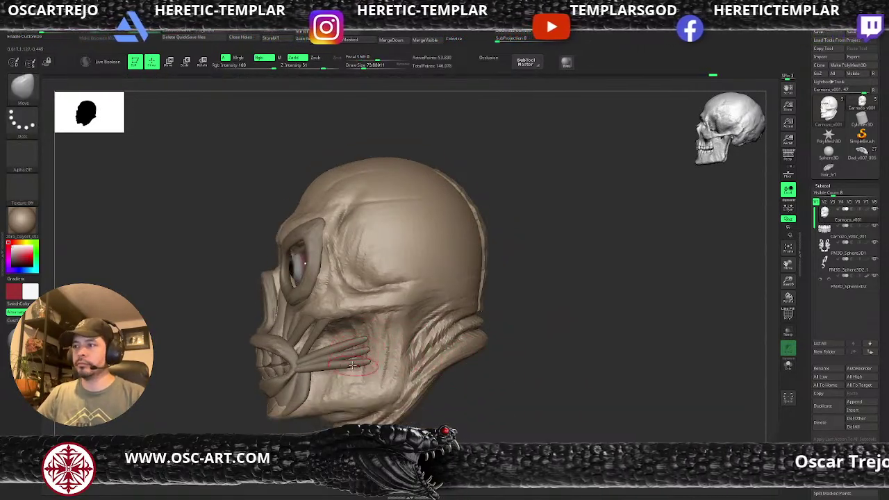
left_click(348, 357, "alt")
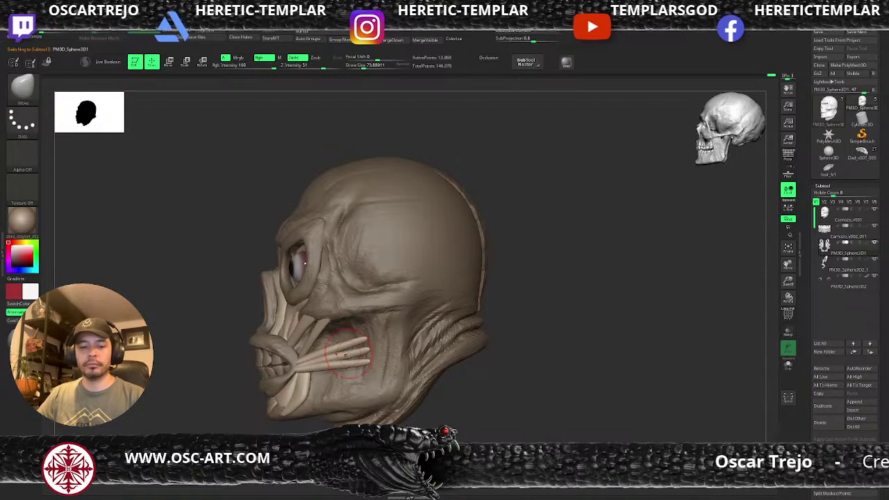
key("b")
key("i")
key("p")
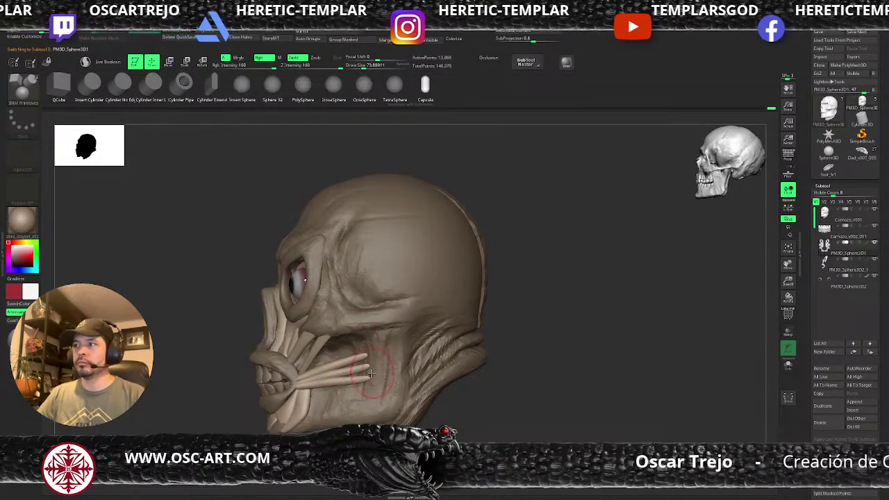
left_click_drag(375, 381, 381, 404)
Step: Reshape the inserted form into an elongated jaw muscle running from the cheekbone to the jaw angle with a large Move brush
key("b")
key("m")
key("v")
mouse_move(431, 395)
left_mouse_down()
mouse_move(489, 383)
mouse_move(510, 330)
left_mouse_up()
key("s")
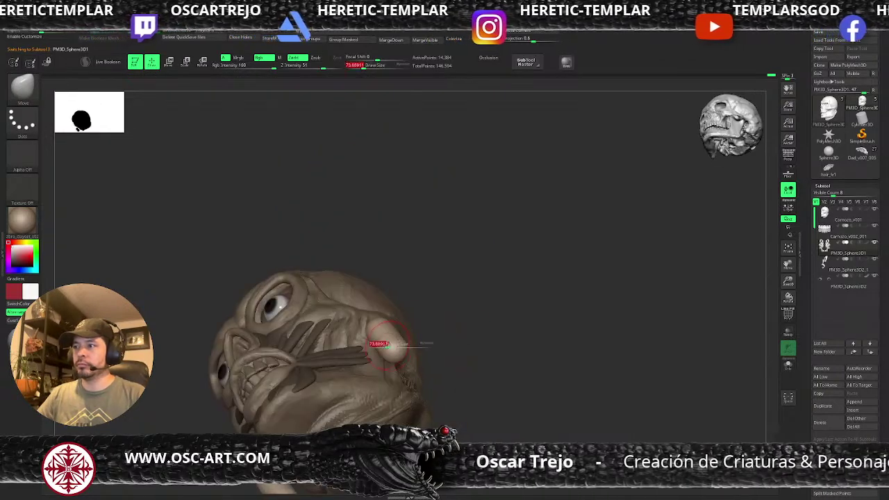
left_click_drag(387, 343, 400, 336)
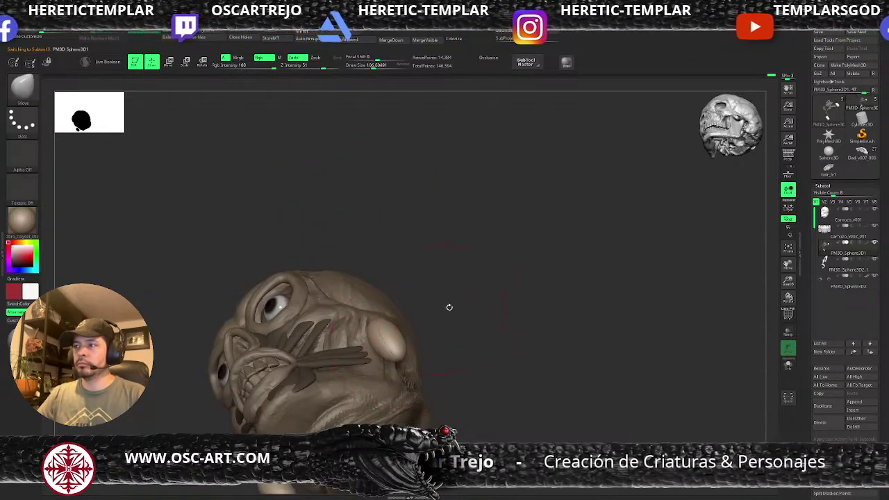
mouse_move(449, 308)
left_mouse_down("shift")
mouse_move(420, 333)
mouse_move(429, 371)
mouse_move(447, 296)
mouse_move(373, 349)
mouse_move(362, 394)
mouse_move(419, 383)
mouse_move(393, 375)
left_mouse_up("shift")
key("w")
key("q")
Step: Build up and smooth the surface of the new jaw muscle with the ClayBuildup brush
key("b")
key("c")
key("b")
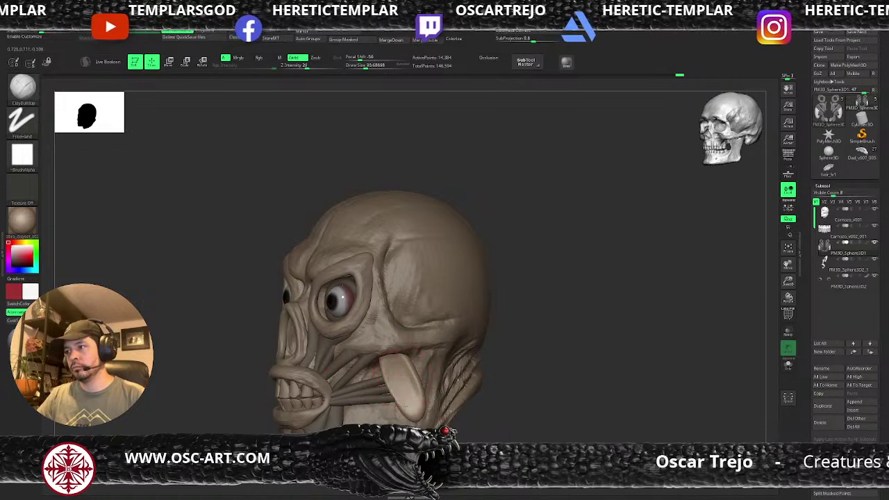
left_click_drag(496, 412, 539, 407)
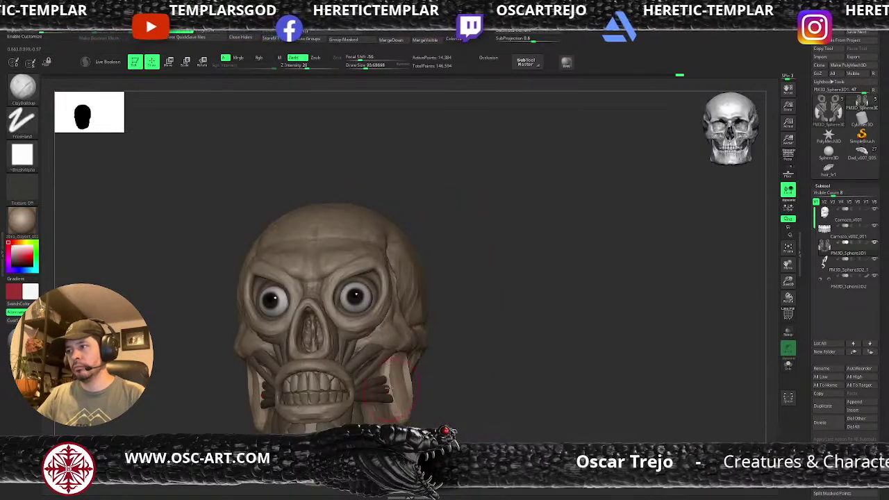
key("]")
left_click_drag(423, 384, 401, 388, "shift")
Step: Shift the new jaw muscles sideways along one axis with the move gizmo
key("w")
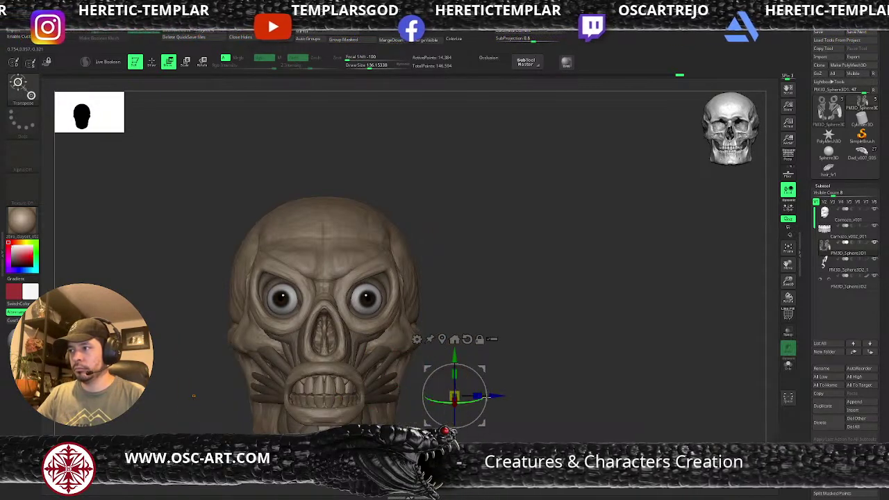
left_click_drag(488, 397, 505, 398)
key("q")
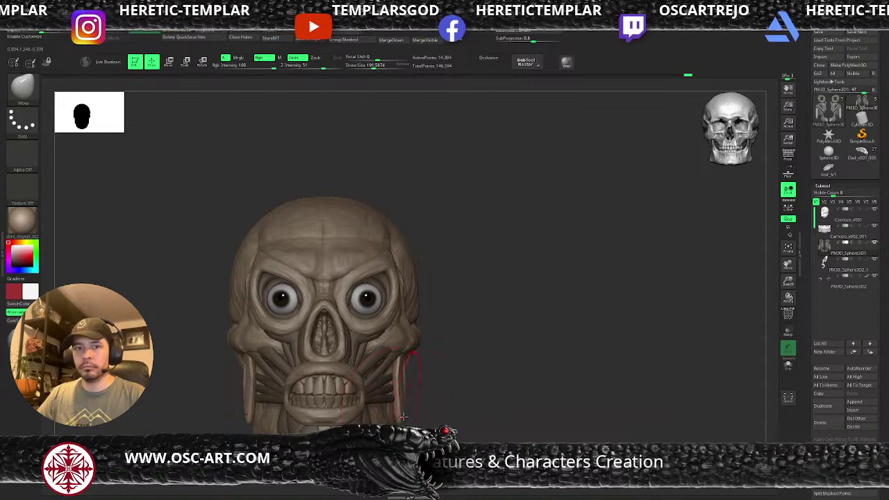
Step: Reshape the jaw muscles with the Move brush, widening their rear edge towards the jaw angle
left_click_drag(405, 418, 401, 418)
left_click_drag(486, 409, 416, 411)
key("bracketleft")
key("bracketleft")
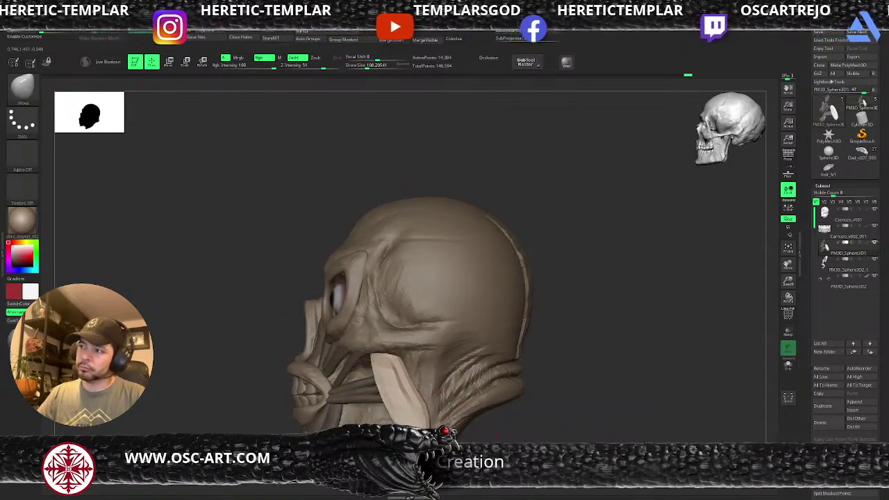
right_click_drag(438, 425, 433, 423)
left_click_drag(424, 402, 472, 399)
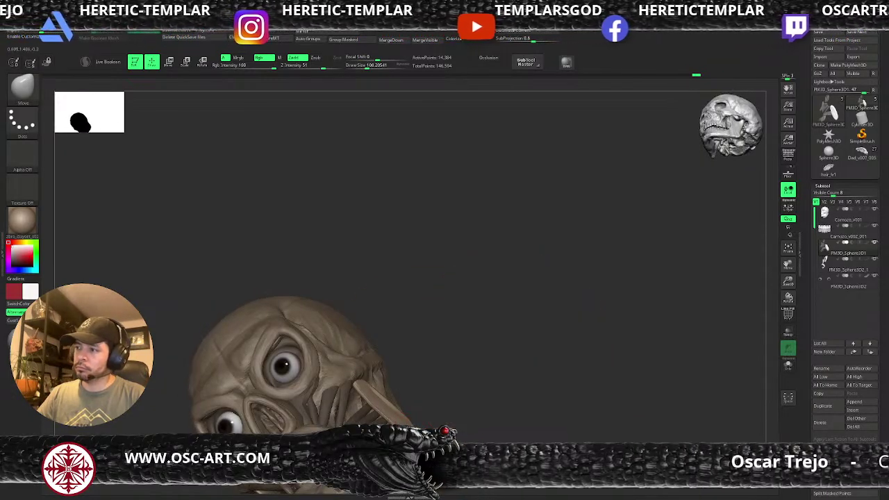
left_click_drag(367, 66, 362, 65)
mouse_move(527, 392)
left_mouse_down()
mouse_move(483, 432)
mouse_move(507, 434)
left_mouse_up()
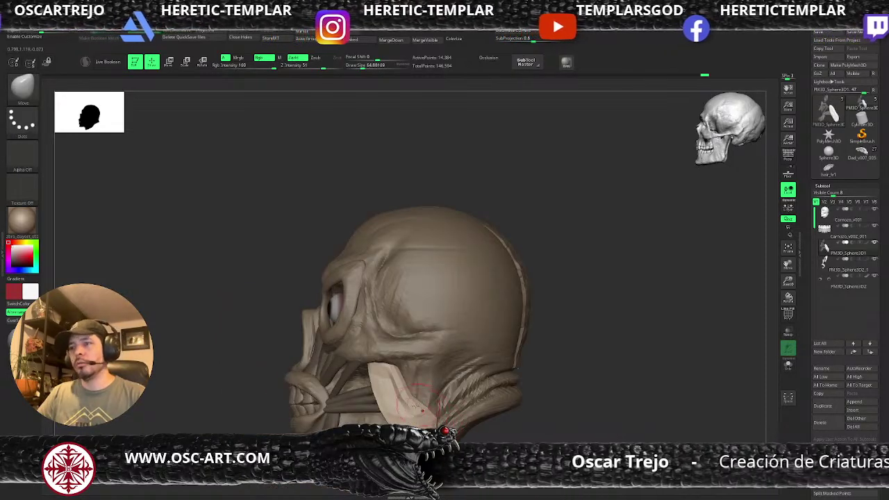
key("bracketright")
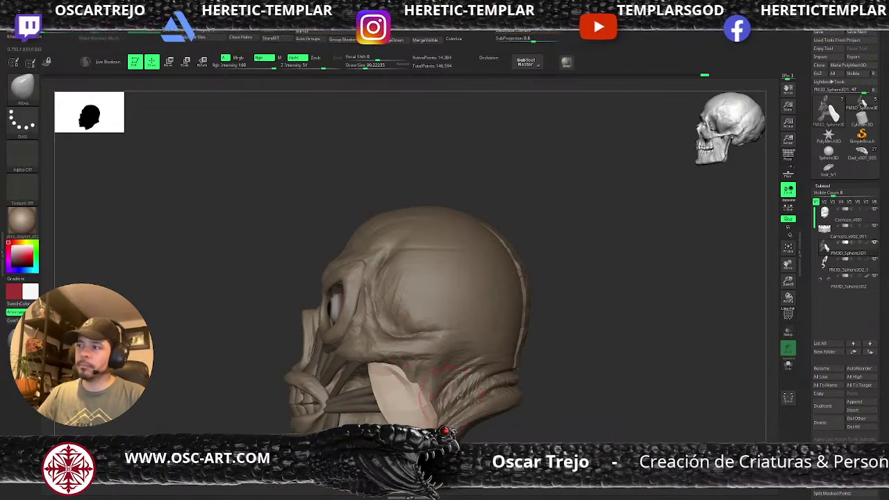
left_click_drag(507, 434, 517, 386)
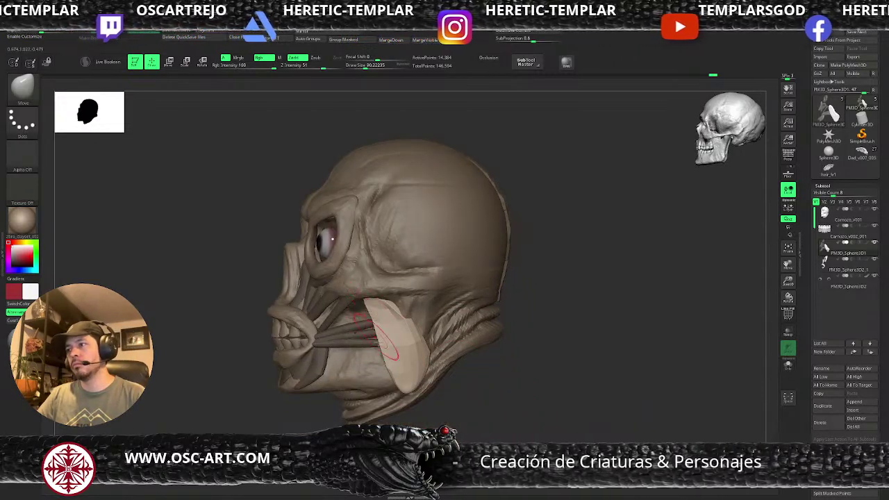
Step: Adjust the jaw muscles' underside and front profile against the jaw with a resized Move brush
right_click_drag(388, 347, 409, 387)
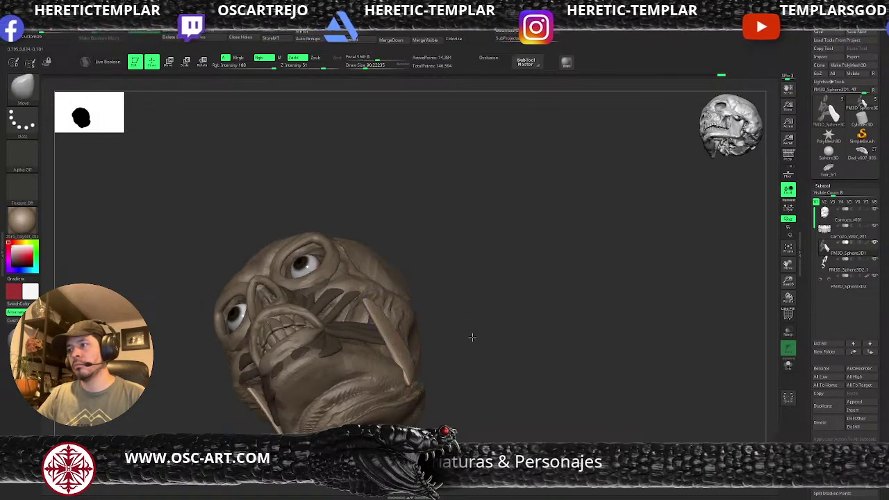
right_click_drag(472, 335, 422, 368)
key("s")
right_click_drag(310, 409, 337, 378)
key("s")
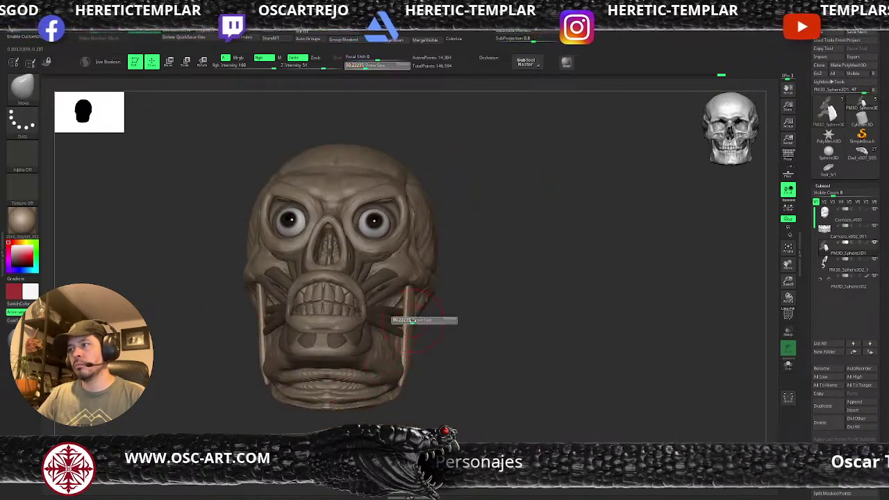
left_click(415, 320)
mouse_move(425, 324)
right_mouse_down()
mouse_move(419, 333)
mouse_move(438, 323)
right_mouse_up()
left_click(449, 313, "alt")
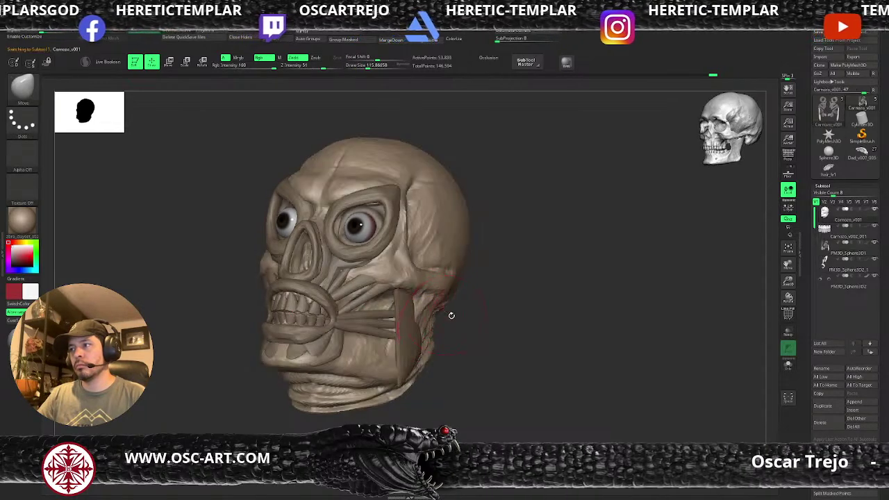
key("b")
key("s")
key("t")
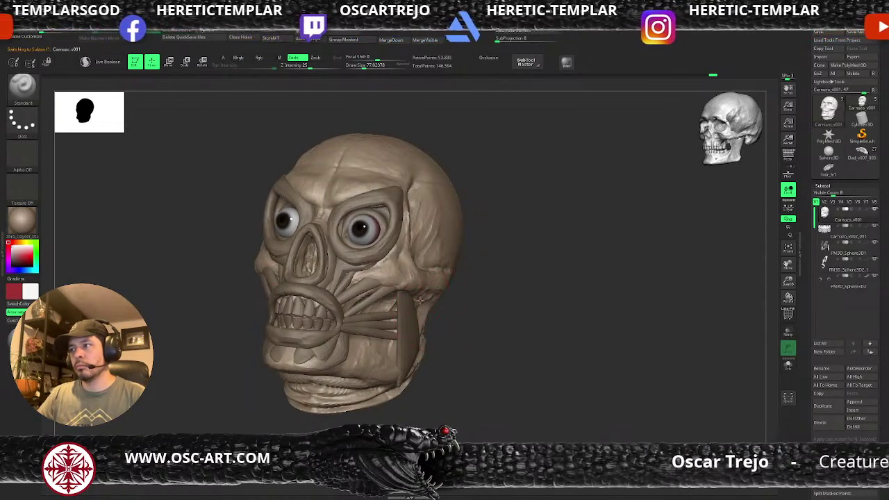
mouse_move(444, 299)
right_mouse_down()
mouse_move(488, 331)
mouse_move(463, 337)
mouse_move(469, 330)
mouse_move(461, 329)
mouse_move(460, 384)
mouse_move(416, 349)
right_mouse_up()
Step: Select the muscle subtool PM3D_Sphere3D1 and refine the lower end of the jaw muscles with a smaller Move brush
left_click(432, 345, "alt")
key("b")
key("m")
key("v")
key("[")
right_click_drag(436, 383, 441, 359)
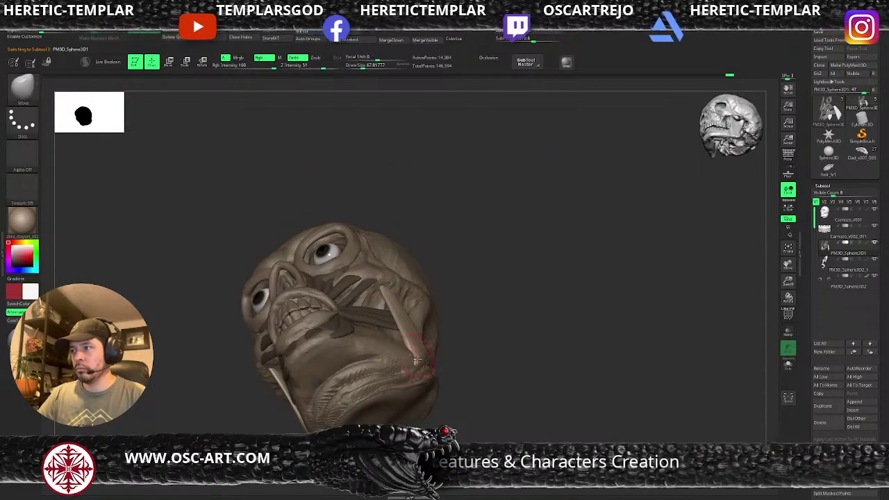
right_click_drag(477, 332, 488, 362)
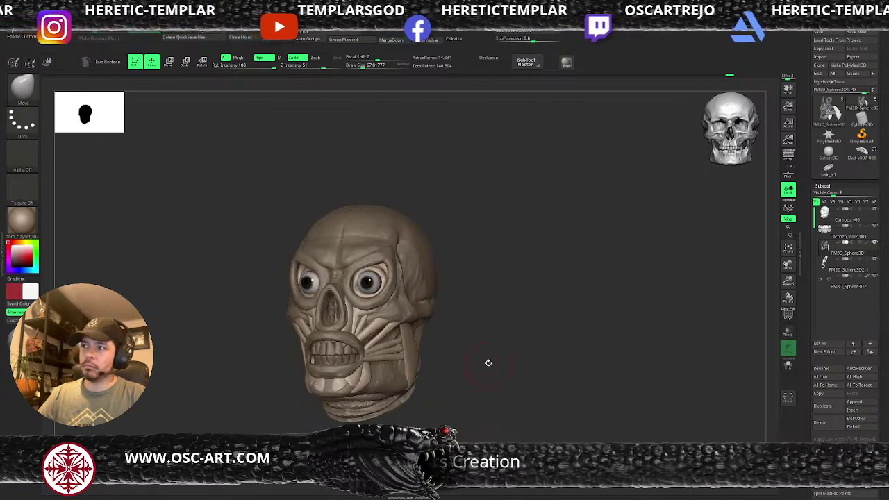
Step: Insert a sphere beside the temple with the Insert Sphere mesh of the IMM Primitives brush
right_click_drag(498, 298, 475, 308, "alt")
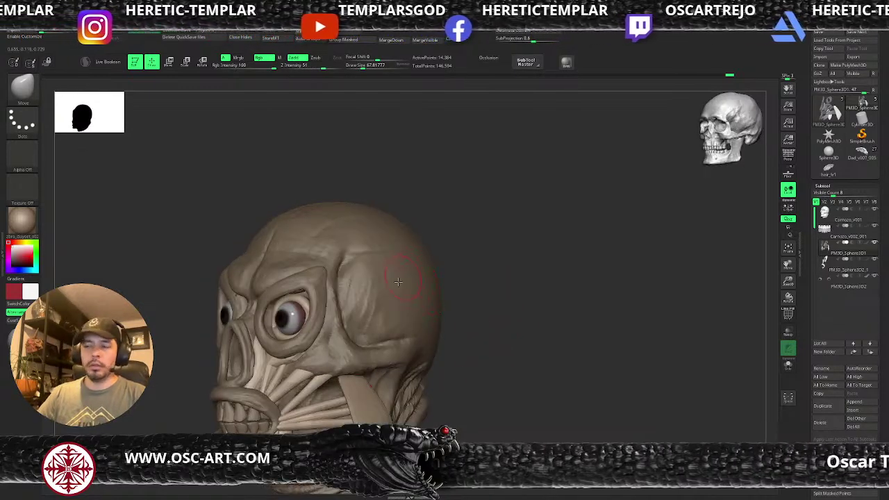
left_click_drag(374, 307, 378, 306)
key("b")
key("i")
key("p")
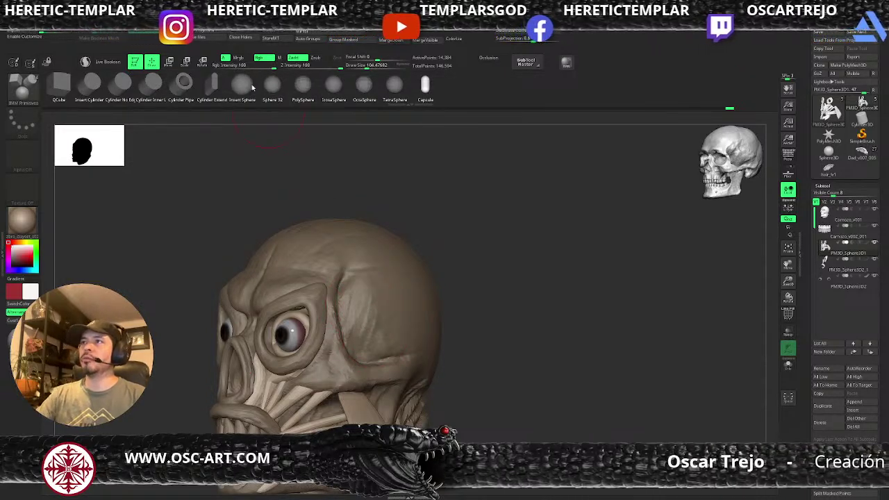
left_click(246, 86)
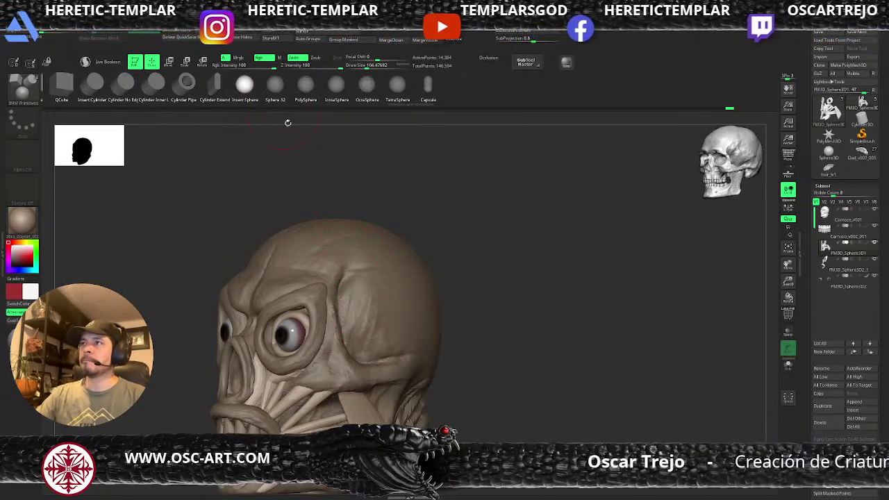
left_click_drag(379, 327, 494, 317)
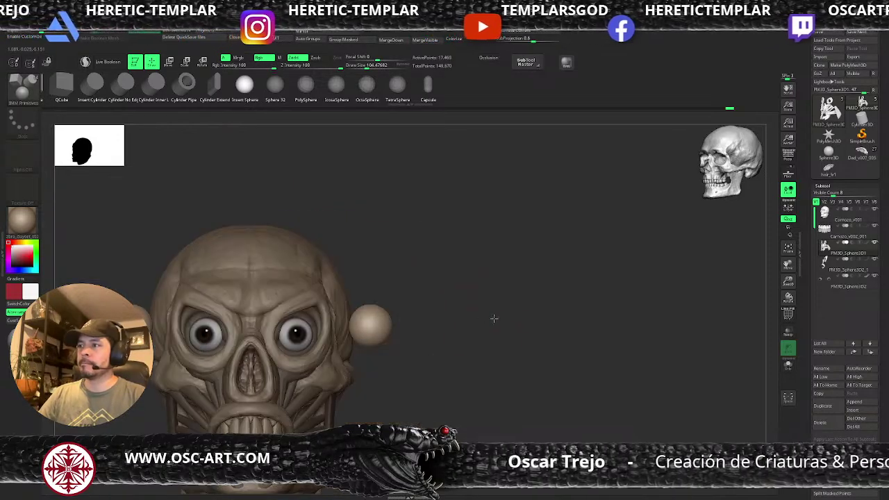
Step: Push the inserted spheres into the temples and flatten them against the skull with the Move brush
key("b")
key("m")
key("v")
left_click_drag(360, 322, 348, 343)
left_click_drag(417, 337, 349, 366)
left_click_drag(353, 307, 333, 285)
key("]")
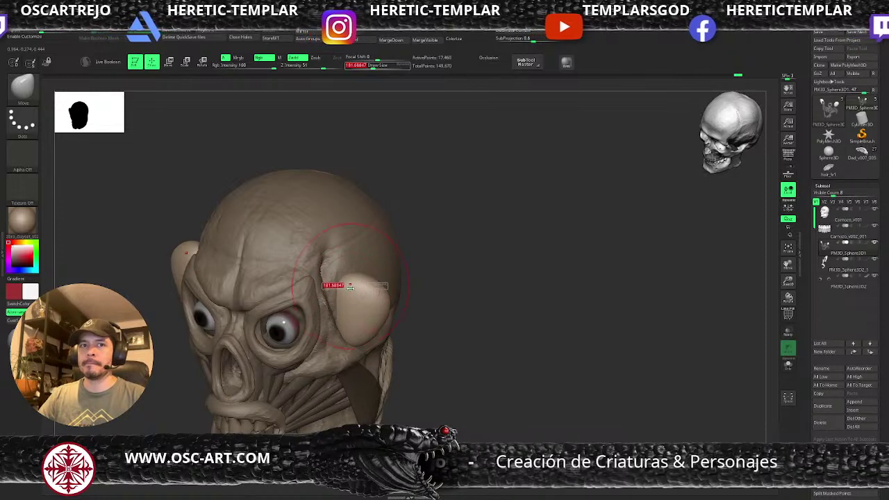
Step: Spread the flattened sphere around the temple hollow behind the eye socket with the Move brush
left_click_drag(486, 292, 373, 296)
right_click_drag(372, 296, 469, 290)
left_click_drag(525, 308, 548, 303)
right_click_drag(555, 299, 575, 268)
key("[")
left_click_drag(530, 335, 520, 336)
right_click_drag(520, 336, 518, 281)
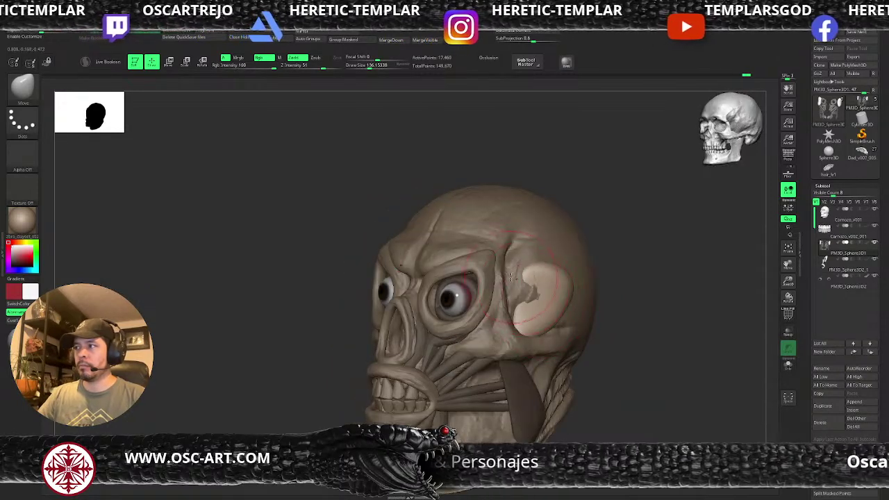
left_click_drag(519, 281, 515, 273)
mouse_move(627, 276)
right_mouse_down()
mouse_move(623, 264)
mouse_move(486, 294)
right_mouse_up()
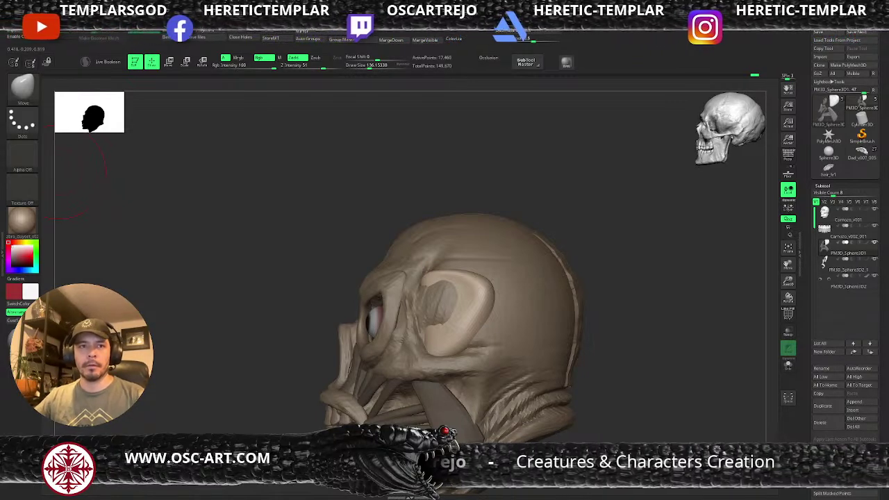
Step: Extend the temple muscle backwards and upwards and press it closer to the skull with a larger Move brush
left_click_drag(76, 173, 563, 352)
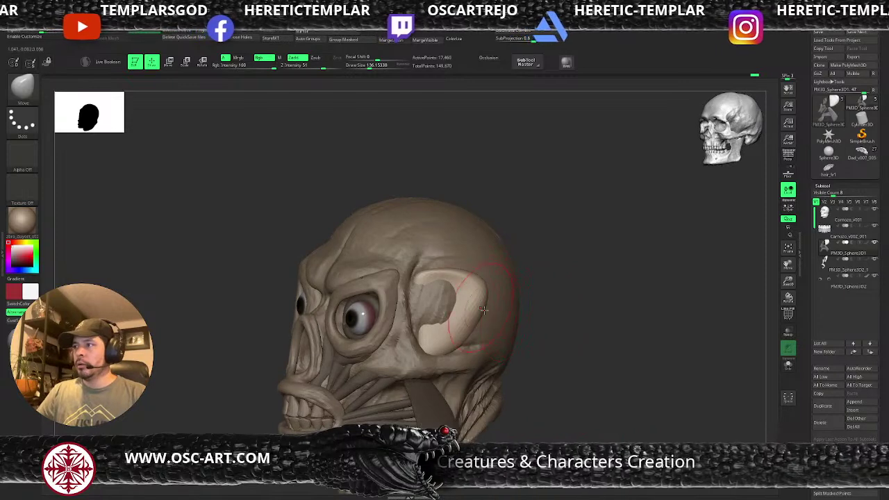
mouse_move(549, 322)
left_mouse_down()
mouse_move(486, 316)
mouse_move(501, 303)
mouse_move(515, 312)
mouse_move(486, 312)
mouse_move(484, 291)
left_mouse_up()
left_click_drag(364, 327, 451, 321)
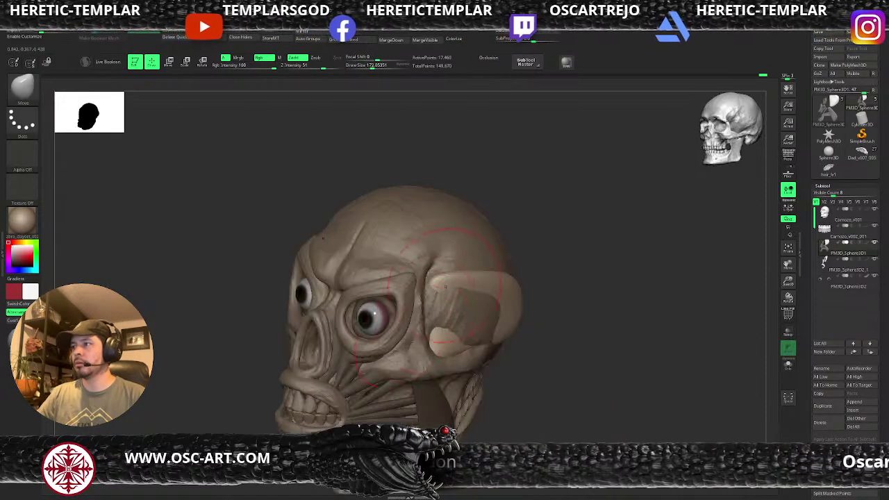
left_click_drag(464, 284, 444, 271)
left_click_drag(522, 289, 562, 304)
mouse_move(437, 307)
left_mouse_down()
mouse_move(448, 312)
mouse_move(440, 292)
mouse_move(465, 279)
mouse_move(396, 283)
mouse_move(432, 300)
mouse_move(425, 309)
mouse_move(486, 316)
left_mouse_up()
right_click_drag(508, 310, 561, 325)
mouse_move(481, 317)
left_mouse_down()
mouse_move(465, 312)
mouse_move(475, 277)
left_mouse_up()
right_click_drag(479, 283, 528, 293, "shift")
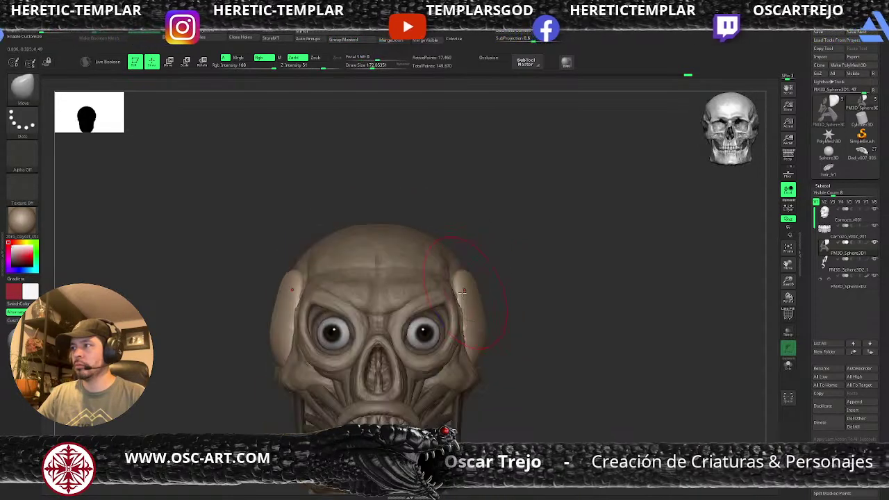
left_click_drag(464, 295, 450, 277)
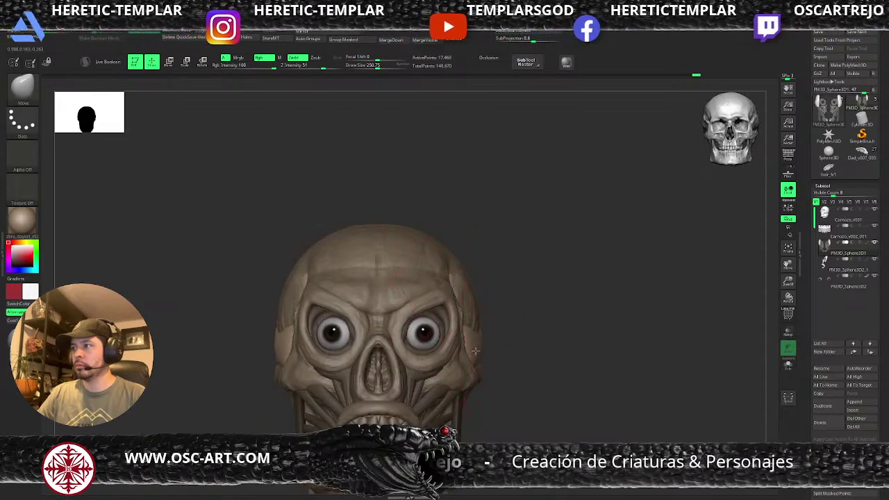
Step: Select the head subtool, rework the temple surface under the muscle with ClayBuildup and smooth the muscle's upper border
left_click(474, 305, "alt")
key("s")
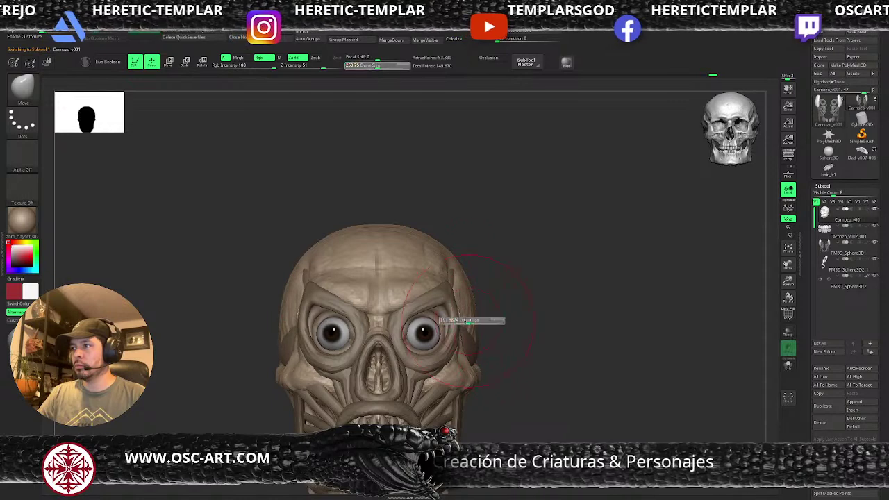
left_click_drag(467, 320, 463, 320)
right_click_drag(527, 294, 448, 300)
key("b")
key("c")
key("b")
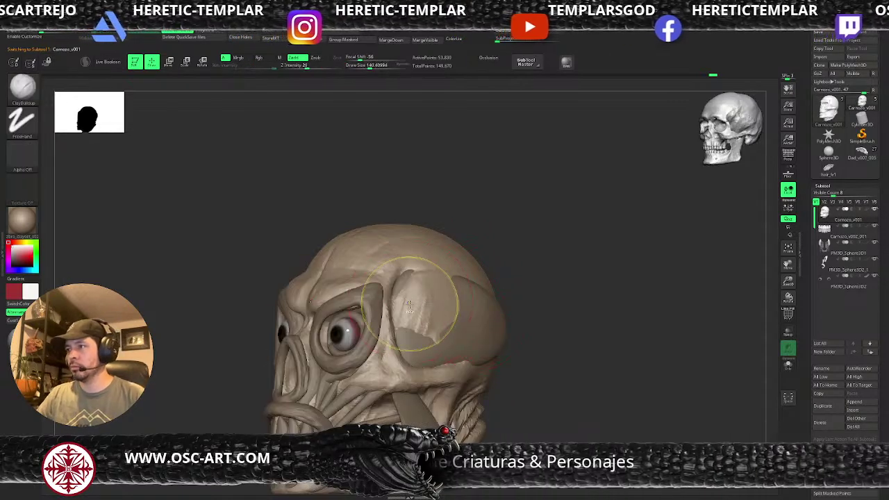
key("ctrl+z")
key("s")
left_click_drag(411, 312, 405, 334)
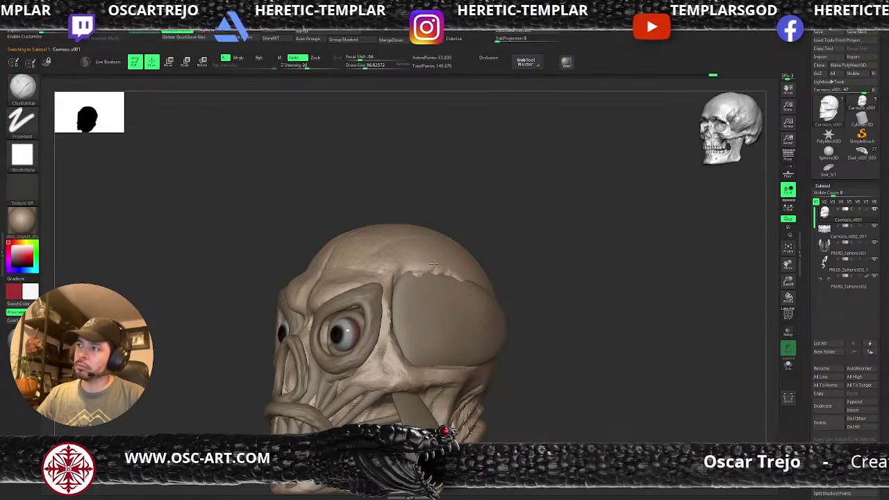
left_click_drag(434, 264, 471, 283, "shift")
mouse_move(511, 282)
right_mouse_down()
mouse_move(547, 274)
mouse_move(580, 290)
right_mouse_up()
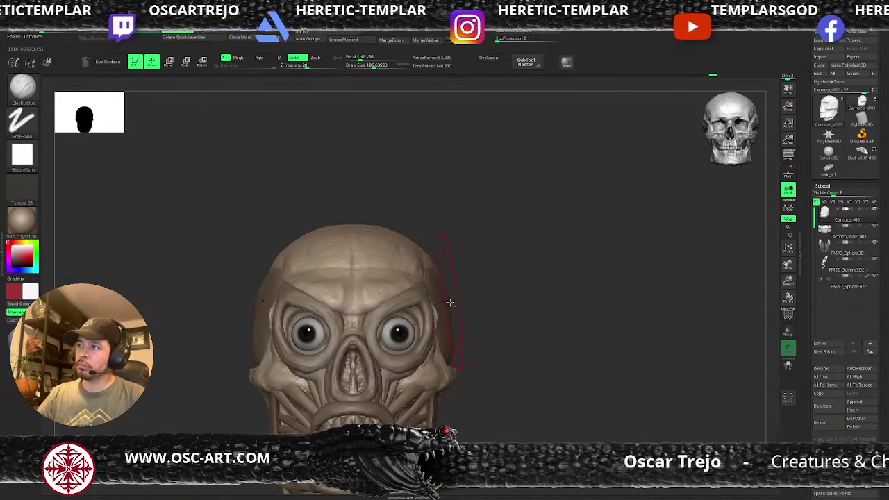
Step: Select the temple muscle subtool PM3D_Sphere3D1, adjust its profile with Move and add the first fibre strokes with ClayBuildup
left_click(450, 303, "alt")
key("b")
key("m")
key("v")
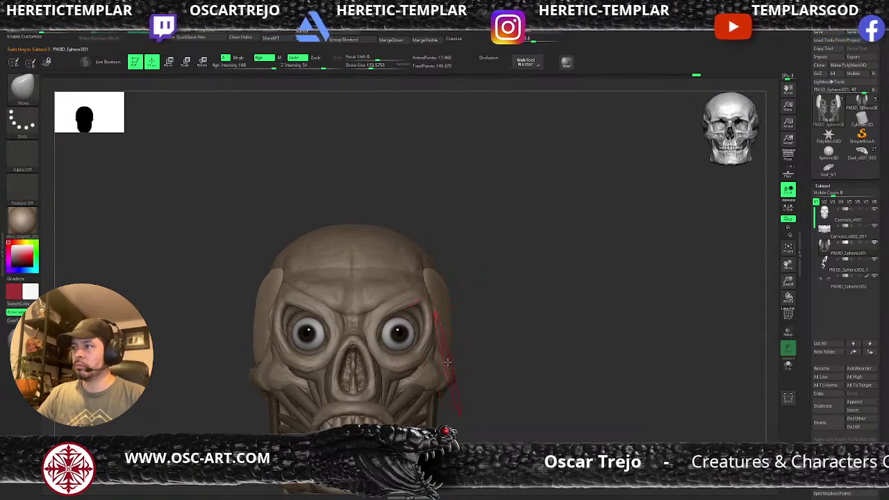
right_click_drag(448, 362, 447, 297)
key("b")
key("c")
key("b")
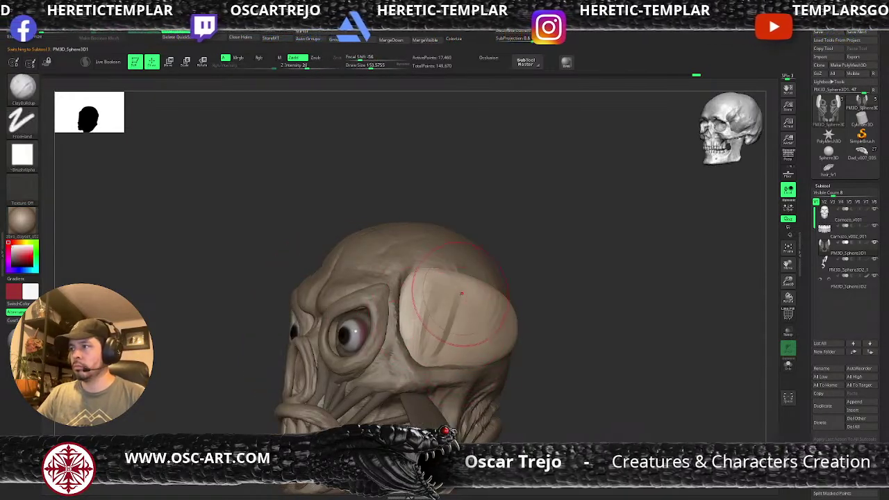
Step: Carve fibre grooves across the temple muscle with DamStandard, running from its rear down towards the cheekbone
key("b")
key("d")
key("s")
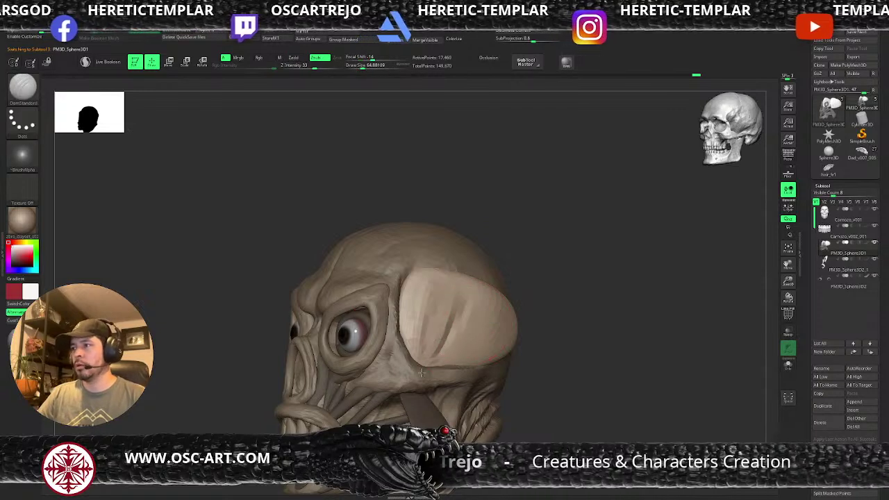
key("bracketright")
mouse_move(471, 310)
left_mouse_down()
mouse_move(434, 357)
mouse_move(450, 361)
left_mouse_up()
left_click_drag(495, 331, 464, 363)
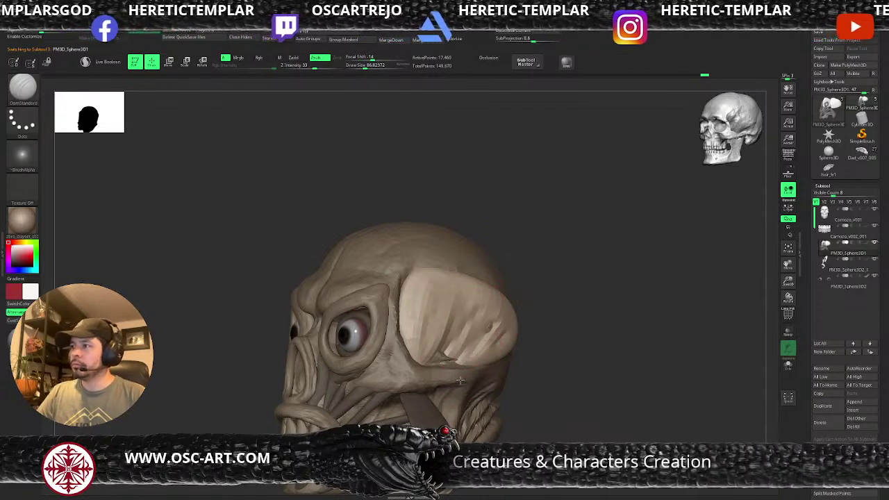
Step: Reshape the lower and rear edges of the temple muscle with the Move brush
key("b")
key("m")
key("v")
mouse_move(563, 331)
left_mouse_down()
mouse_move(479, 338)
mouse_move(444, 365)
mouse_move(474, 360)
mouse_move(456, 365)
left_mouse_up()
left_click_drag(615, 344, 559, 338)
mouse_move(496, 337)
left_mouse_down()
mouse_move(508, 338)
mouse_move(515, 324)
mouse_move(494, 278)
mouse_move(476, 270)
mouse_move(484, 294)
left_mouse_up()
Step: Build up fanning muscle fibres over the temple muscle and blend its upper rear edge with ClayBuildup
key("b")
key("c")
key("b")
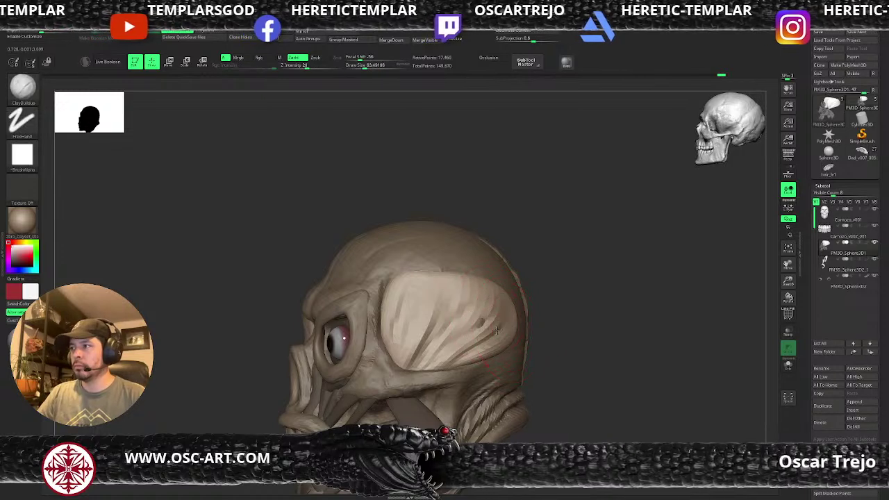
mouse_move(474, 298)
left_mouse_down()
mouse_move(453, 264)
mouse_move(512, 311)
mouse_move(516, 330)
left_mouse_up()
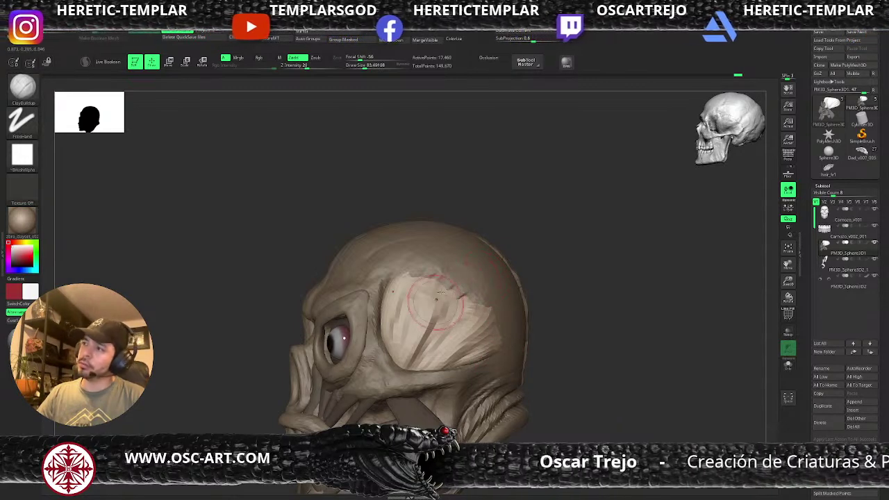
mouse_move(436, 300)
left_mouse_down()
mouse_move(417, 303)
mouse_move(444, 330)
mouse_move(491, 319)
left_mouse_up()
Step: Slim the temple muscles' outer profile in front view with the Move brush
right_click_drag(491, 320, 528, 311)
mouse_move(527, 311)
right_mouse_down("ctrl")
mouse_move(557, 304)
mouse_move(543, 299)
mouse_move(525, 341)
right_mouse_up("ctrl")
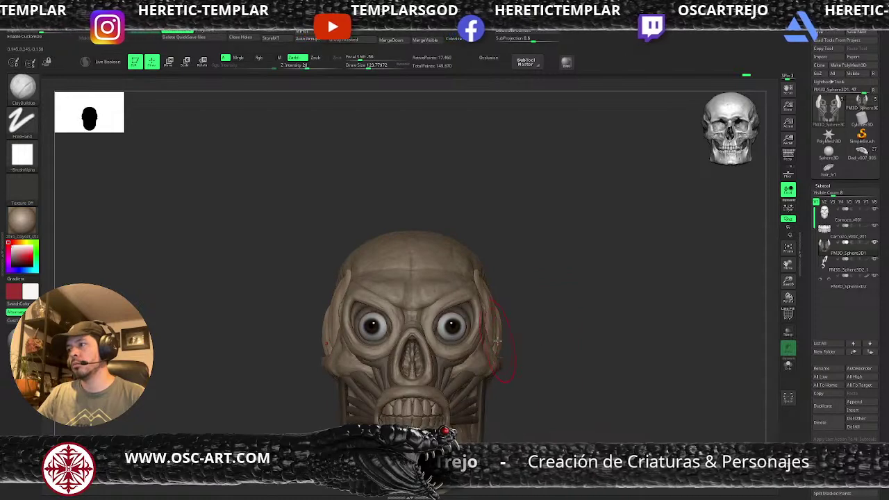
key("b")
key("m")
key("v")
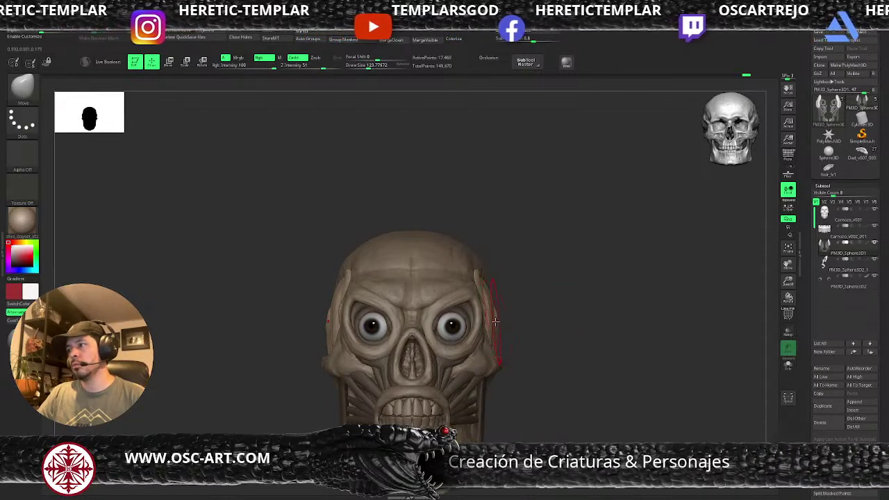
right_click_drag(516, 330, 543, 319, "ctrl")
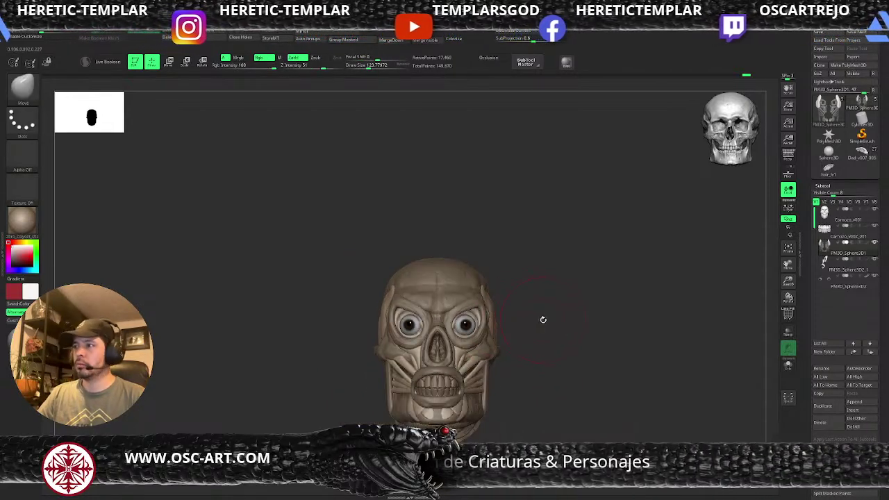
Step: Build up the upper front edge of the temple muscle with a smaller ClayBuildup brush
mouse_move(532, 255)
right_mouse_down()
mouse_move(503, 281)
mouse_move(519, 292)
mouse_move(479, 303)
mouse_move(502, 311)
mouse_move(499, 304)
right_mouse_up()
key("b")
key("c")
key("b")
key("s")
left_click_drag(486, 321, 480, 321)
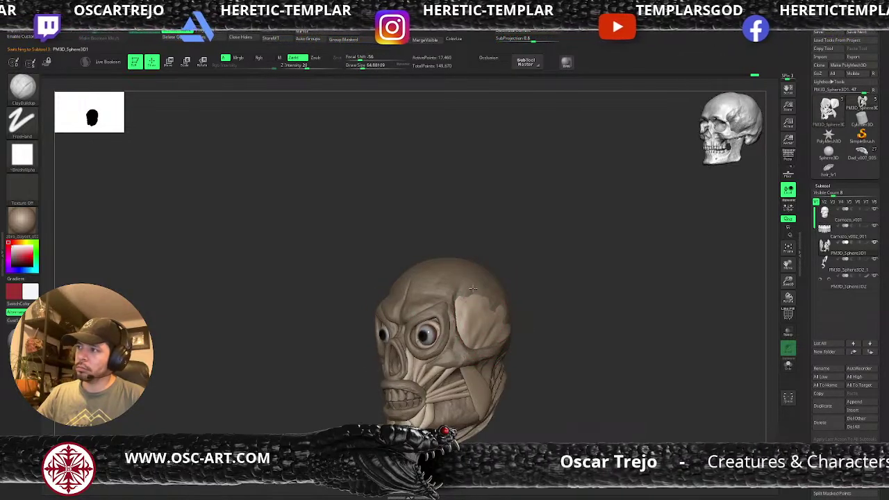
Step: Adjust how the temple muscle sits against the skull with the Move brush and fill out its surface with ClayBuildup
mouse_move(478, 310)
right_mouse_down()
mouse_move(527, 280)
mouse_move(504, 313)
mouse_move(515, 323)
mouse_move(499, 315)
right_mouse_up()
key("b")
key("m")
key("v")
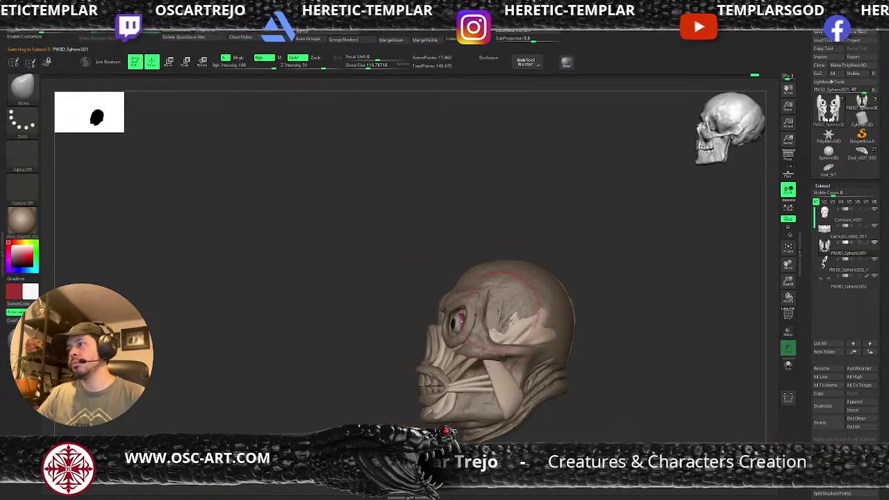
key("b")
key("c")
key("b")
key("[")
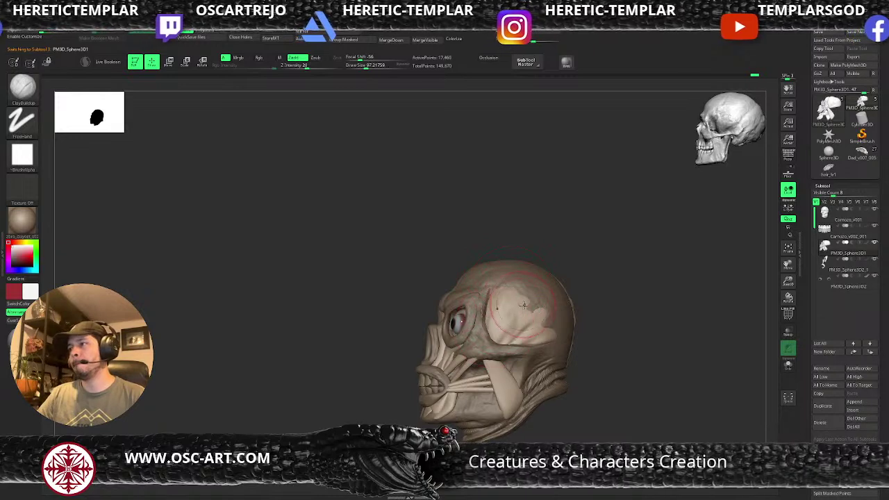
left_click_drag(528, 305, 546, 282)
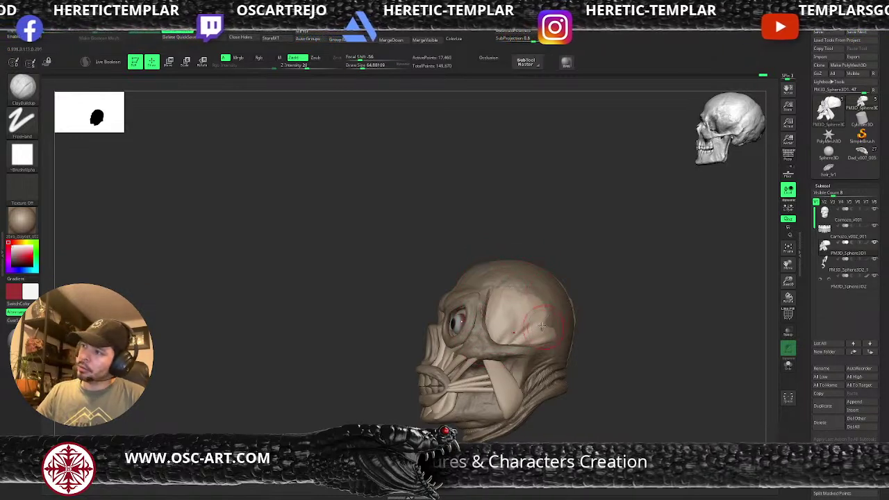
left_click_drag(587, 307, 550, 343)
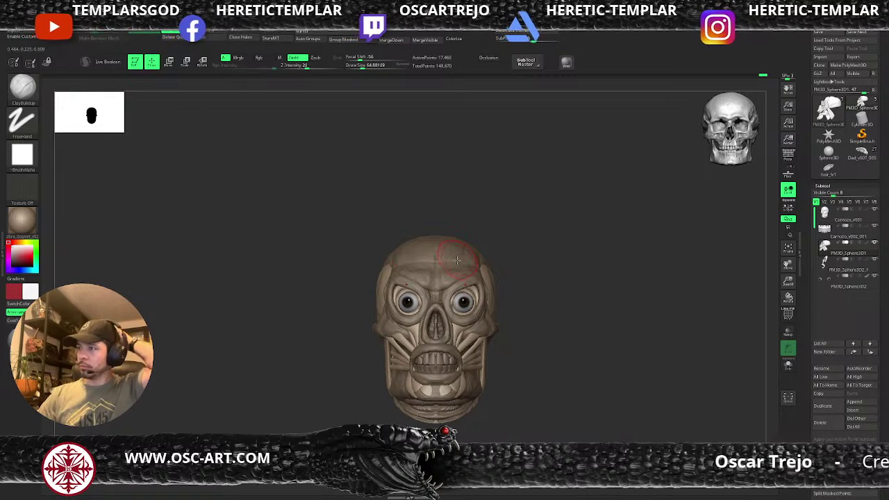
Step: Reshape the head mesh around the underside and rear of the neck with the Move brush
mouse_move(520, 257)
left_mouse_down()
mouse_move(553, 300)
mouse_move(530, 278)
mouse_move(536, 300)
mouse_move(522, 302)
left_mouse_up()
left_click(368, 331, "alt")
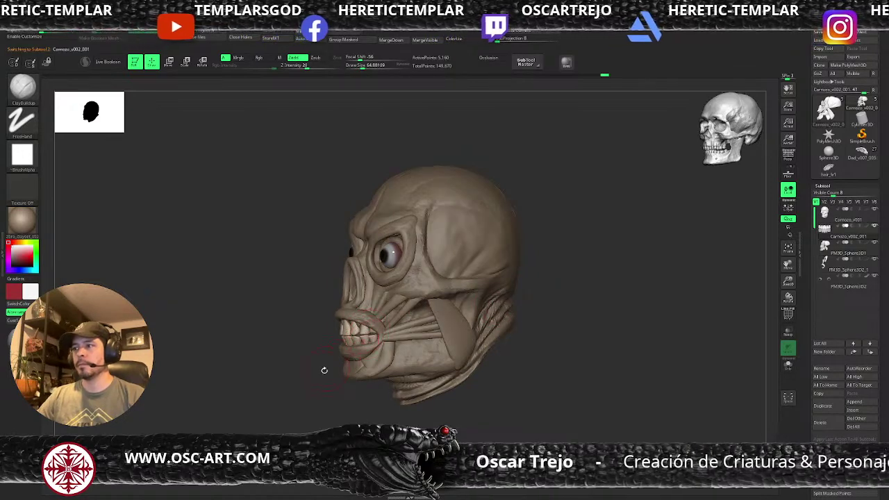
left_click_drag(323, 370, 389, 305)
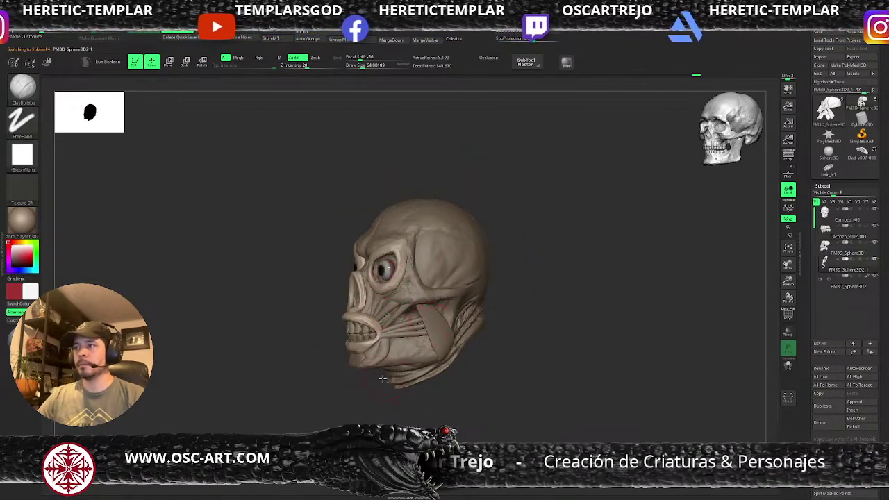
left_click_drag(333, 379, 430, 332)
key("b")
key("m")
key("v")
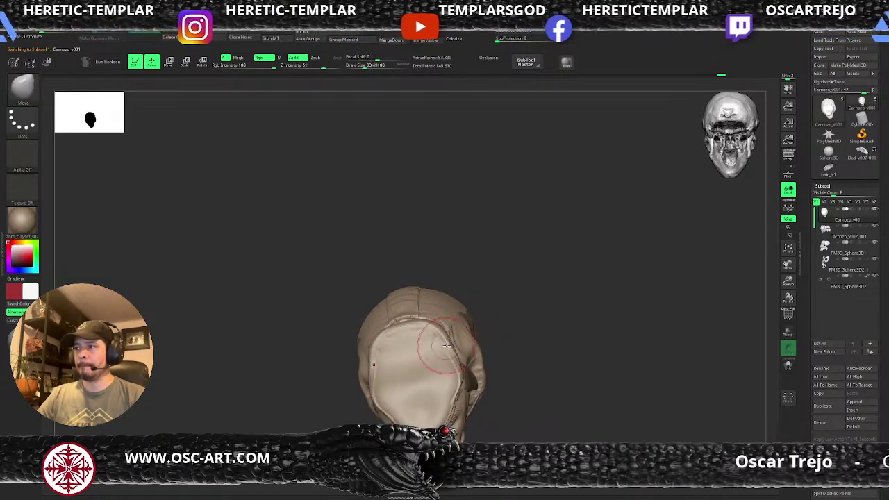
left_click_drag(496, 331, 428, 341)
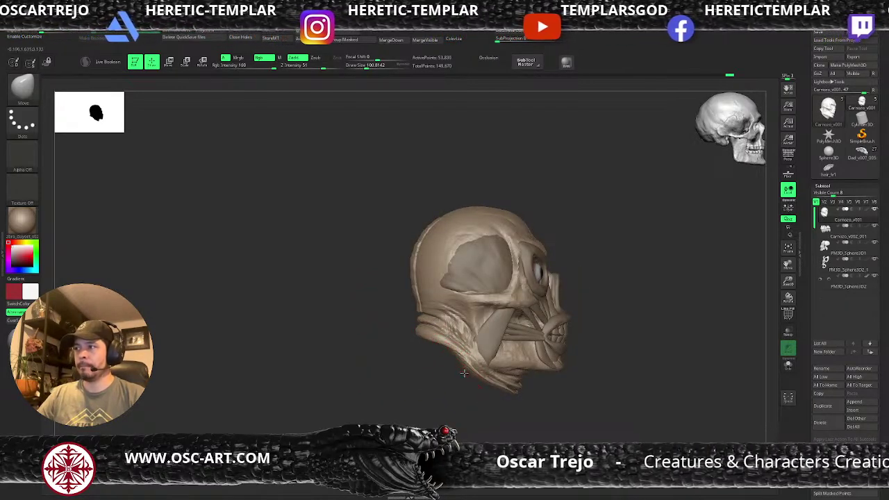
Step: Refine the neck area behind the jaw muscle and carve its grooves with DamStandard
key("b")
key("c")
key("b")
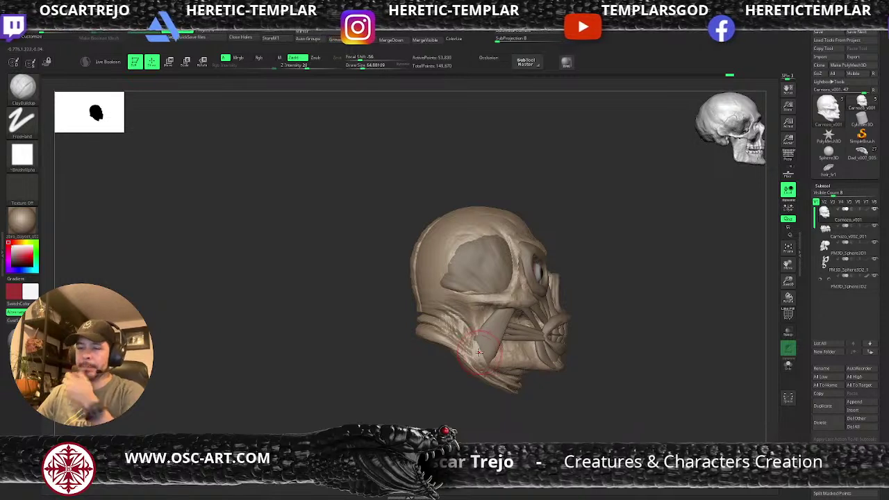
key("b")
key("m")
key("t")
key("b")
key("d")
key("s")
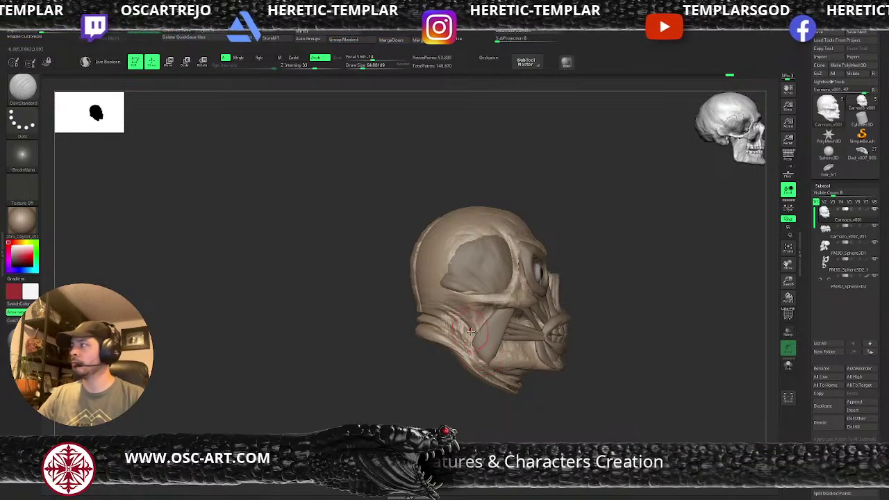
key("s")
left_click_drag(477, 353, 472, 353)
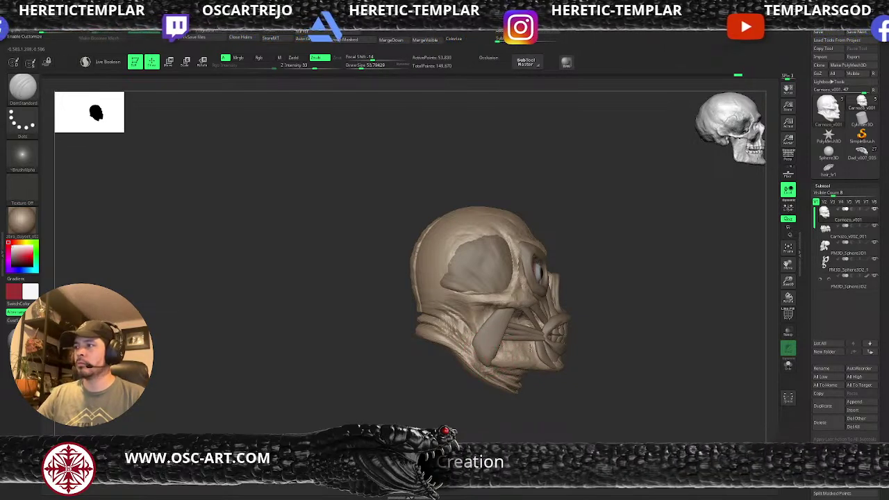
Step: Adjust the skull with the Move brush and build up the bony rim between eye socket and temple with ClayBuildup
left_click_drag(594, 342, 512, 337)
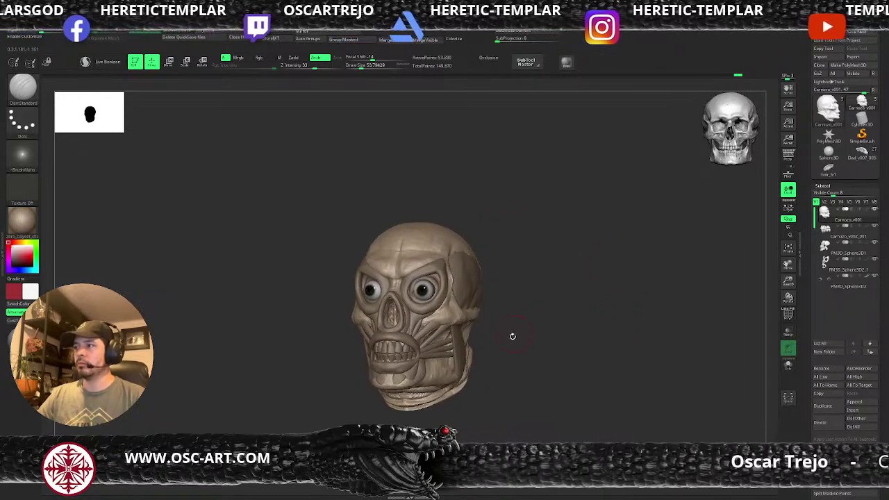
key("b")
key("m")
key("v")
mouse_move(467, 386)
left_mouse_down()
mouse_move(535, 339)
mouse_move(521, 298)
mouse_move(515, 334)
mouse_move(494, 305)
mouse_move(405, 292)
left_mouse_up()
key("s")
key("b")
key("c")
key("b")
key("s")
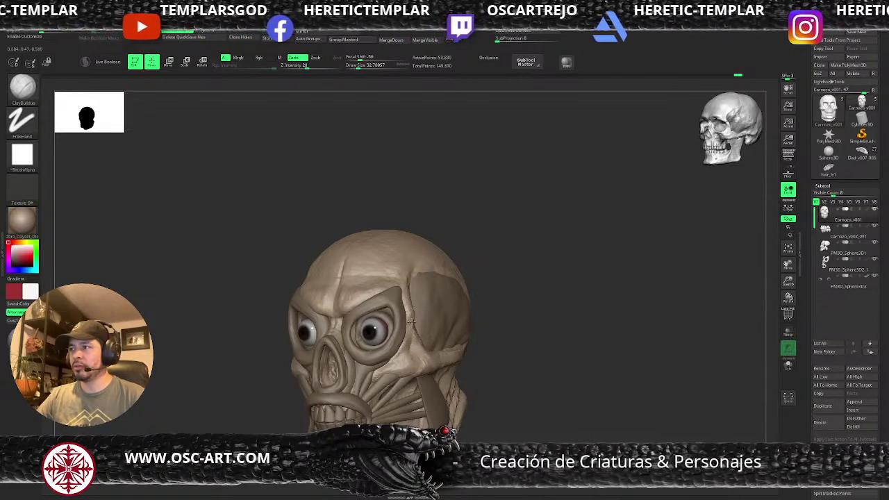
Step: Reshape the outer eye-socket rim and upper cheekbone in front view with the Move brush
left_click_drag(541, 302, 554, 304, "shift")
key("b")
key("m")
key("v")
key("s")
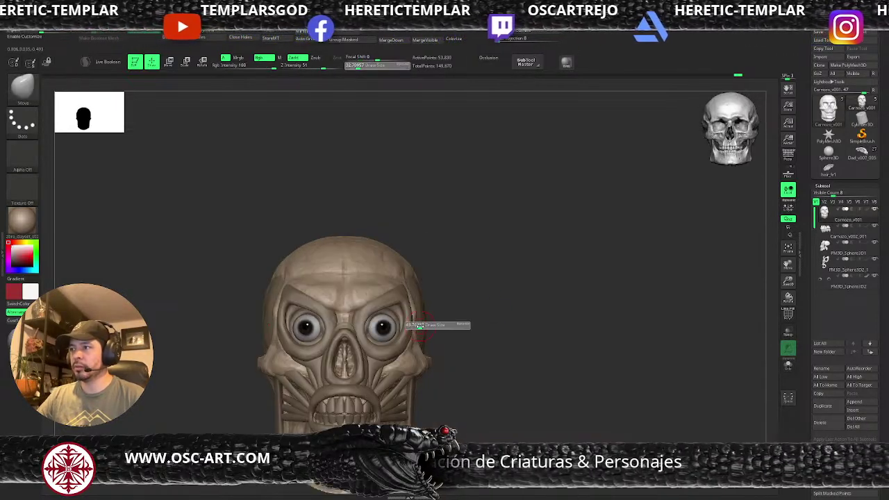
key("s")
left_click_drag(412, 327, 413, 327)
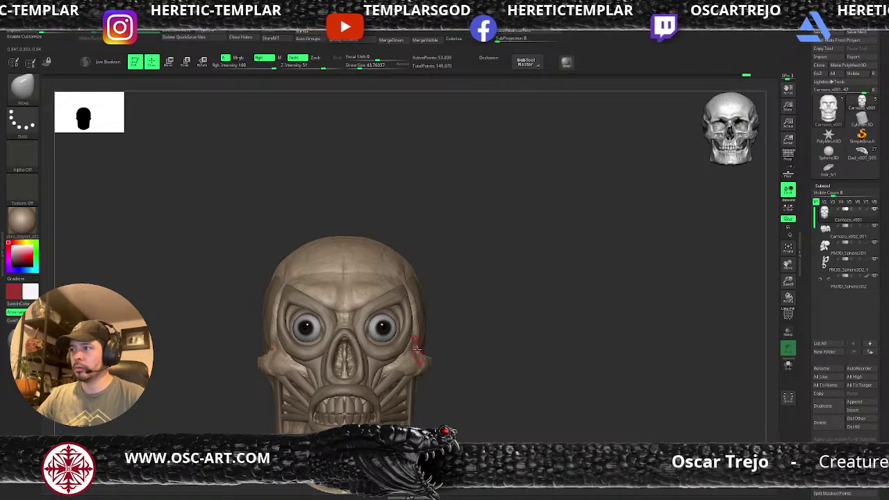
Step: Refine the cheekbone beside the eye socket with ClayBuildup and DamStandard
key("b")
key("c")
key("b")
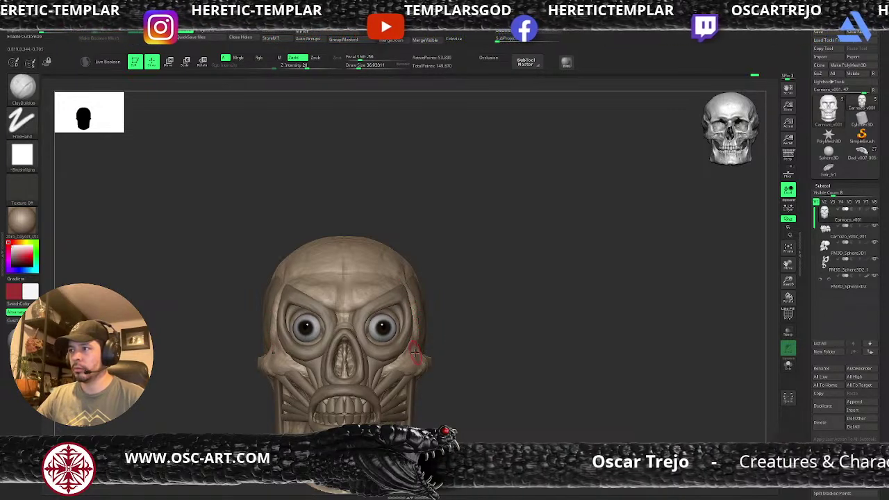
key("b")
key("d")
key("s")
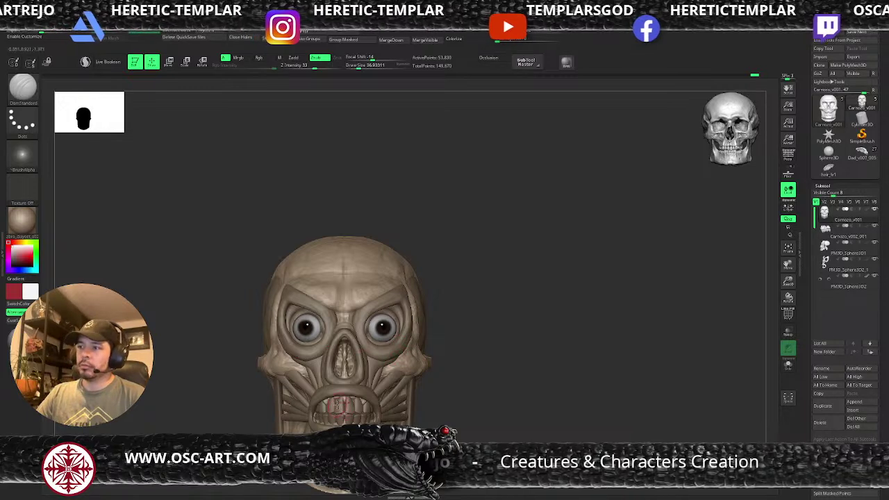
Step: Shape the gum area above the upper teeth with small ClayBuildup and Move brushes
key("b")
key("c")
key("b")
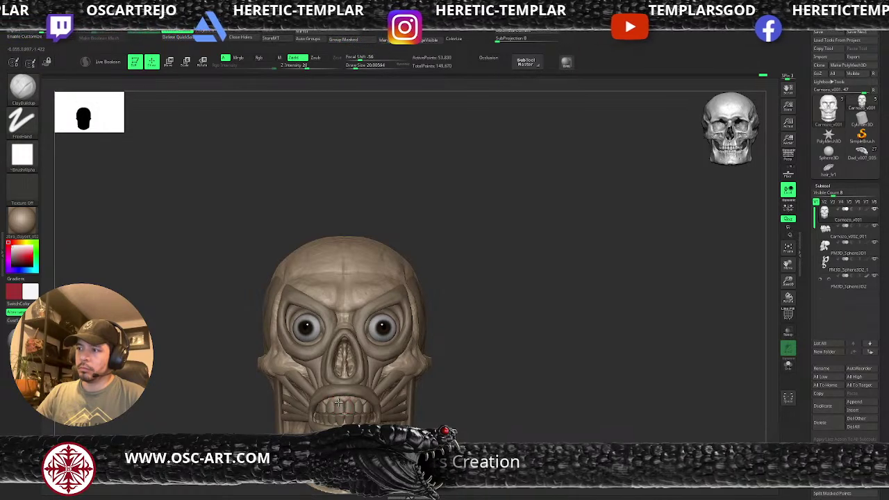
key("b")
key("m")
key("v")
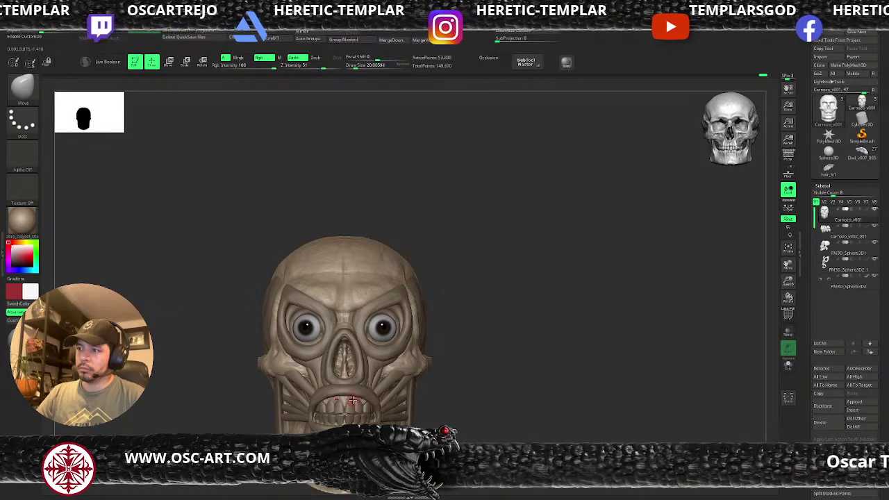
key("b")
key("c")
key("b")
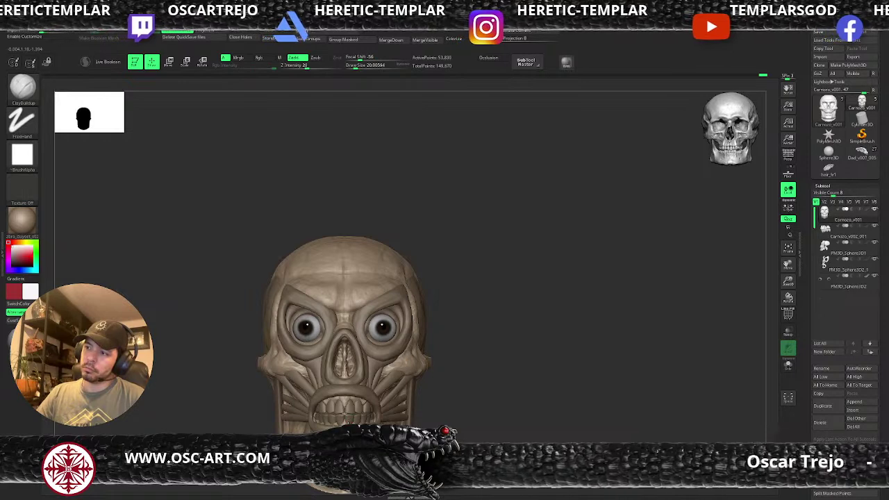
Step: Carve fibre grooves into the muscle rings around the mouth, nose and eyes with DamStandard
right_click_drag(370, 420, 405, 420)
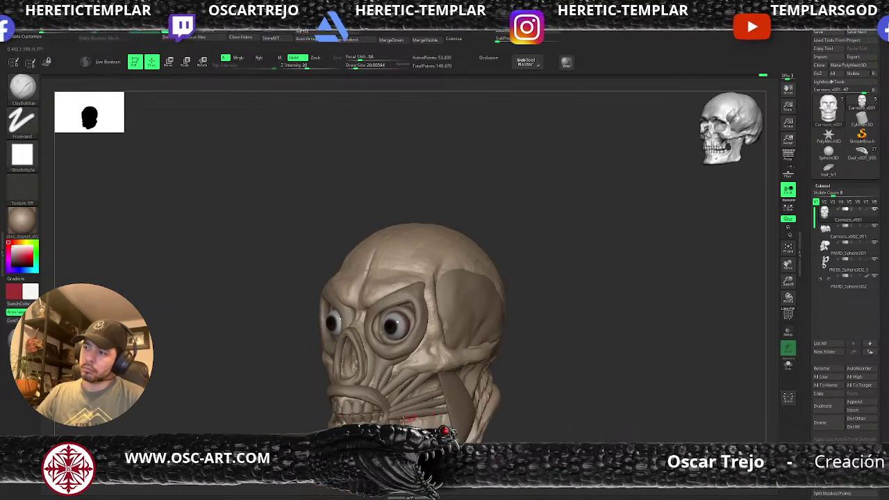
right_click_drag(314, 429, 349, 382)
left_click(364, 397, "alt")
key("b")
key("d")
key("s")
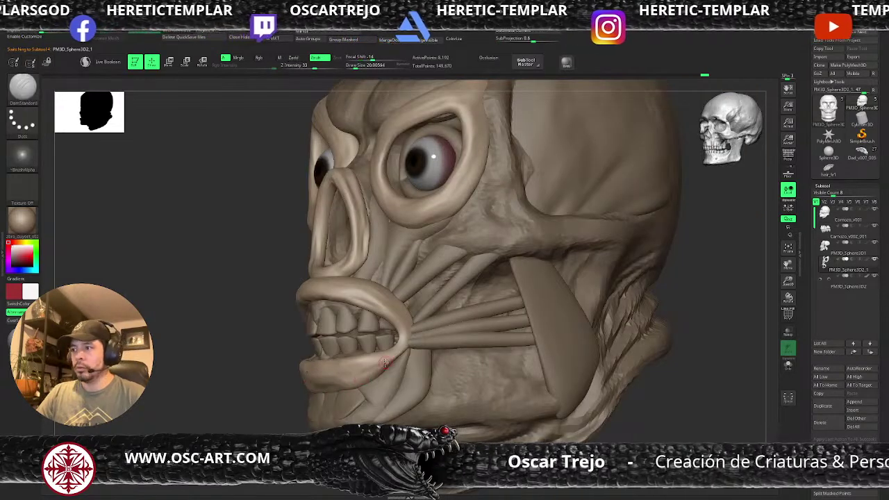
key("]")
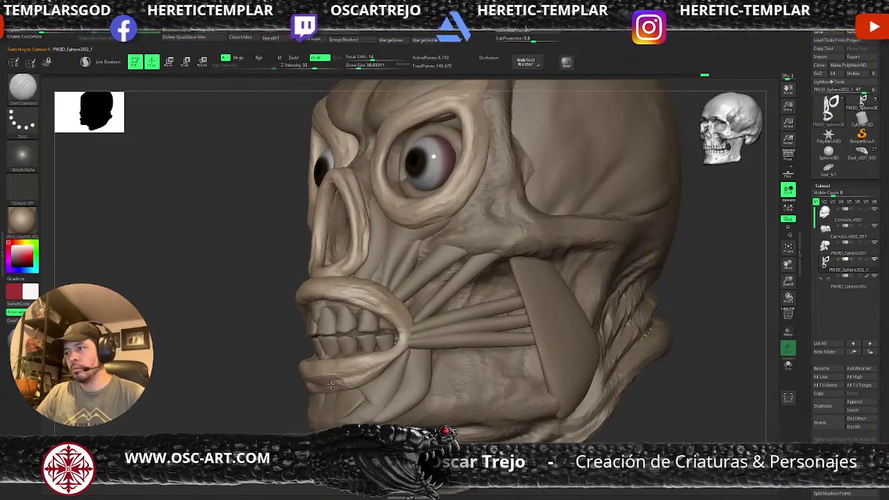
left_click_drag(391, 359, 353, 381)
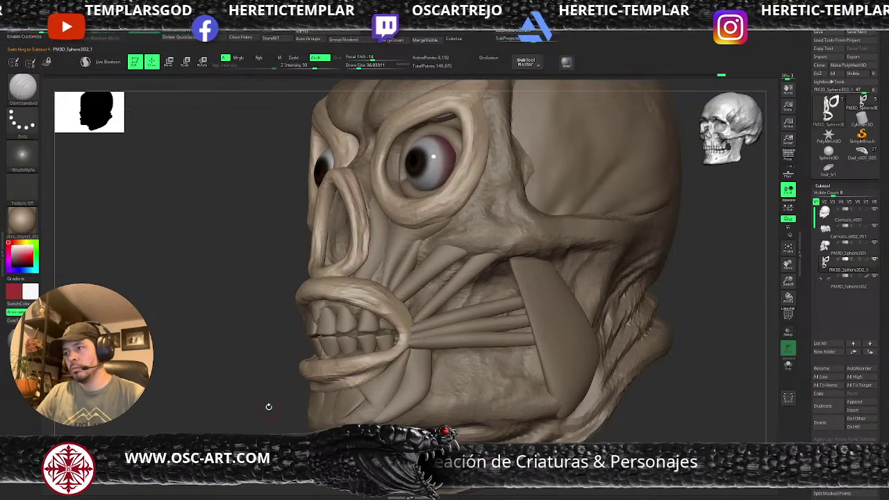
left_click_drag(268, 407, 284, 398)
Step: Turn on Occlusion and switch the head's material to the lighter Son_of_Makeroom MatCap
left_click_drag(471, 347, 446, 329, "alt")
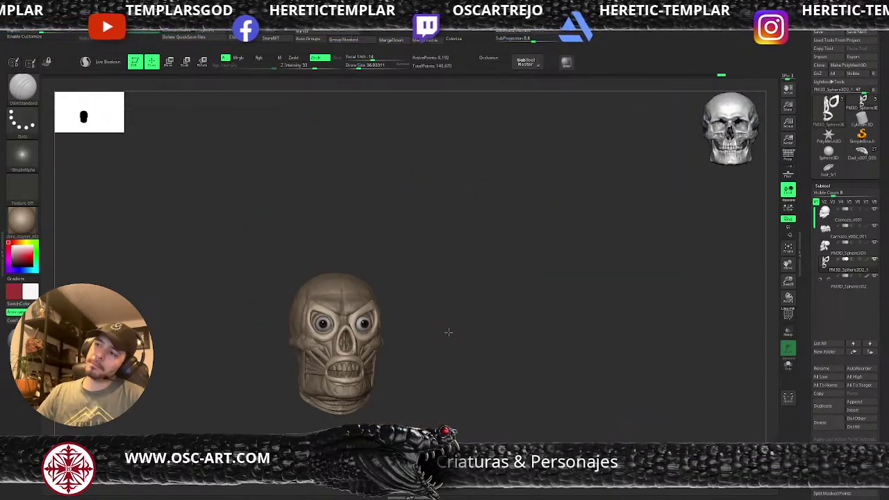
left_click(339, 300, "alt")
left_click_drag(422, 286, 465, 293)
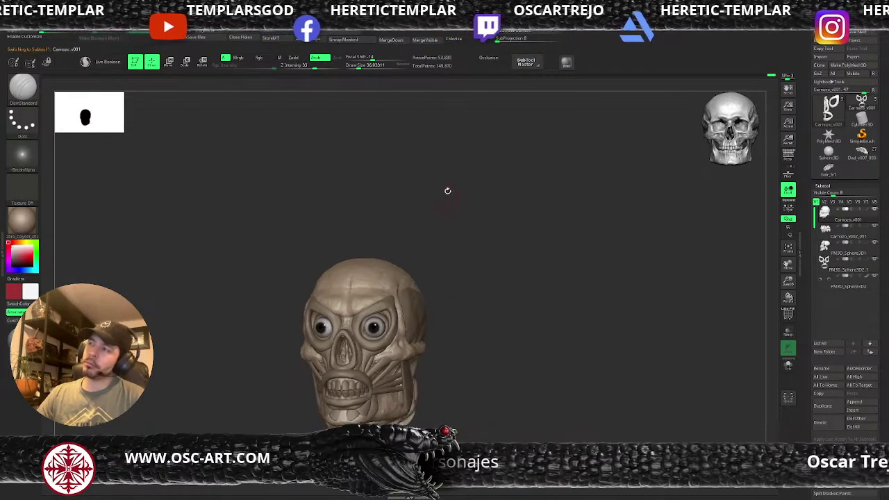
left_click(489, 58)
left_click_drag(474, 190, 168, 238)
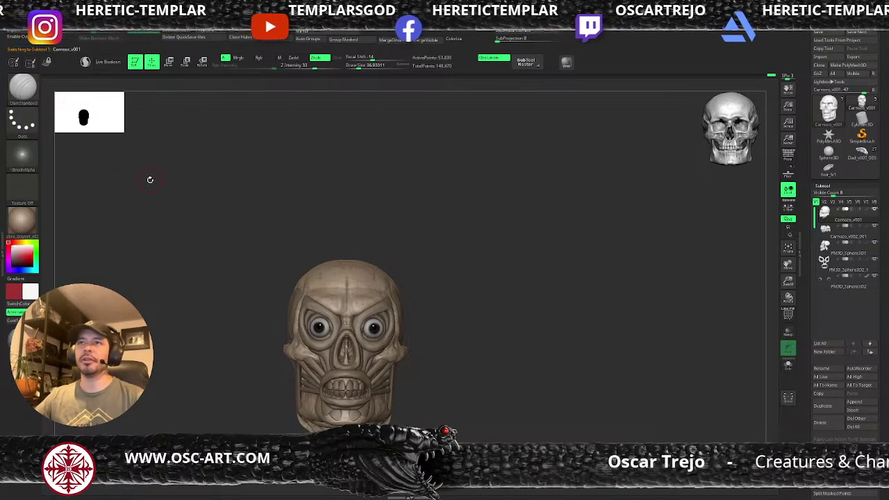
left_click(23, 221)
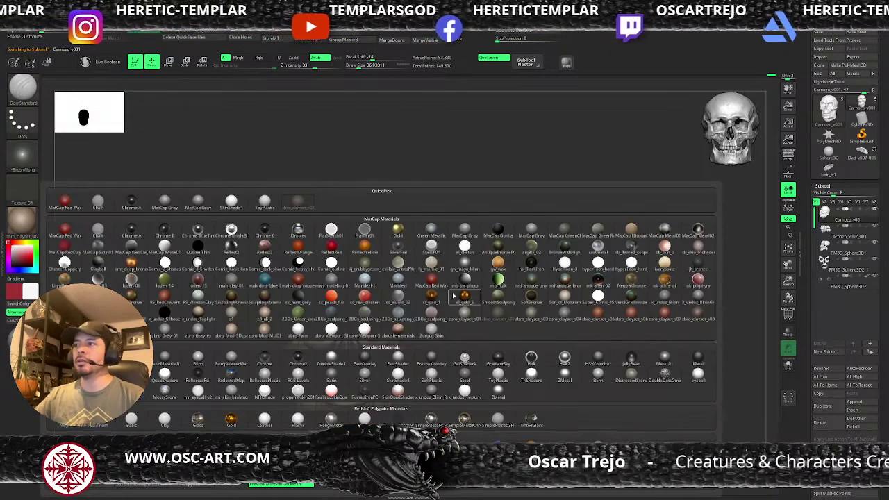
left_click(559, 300)
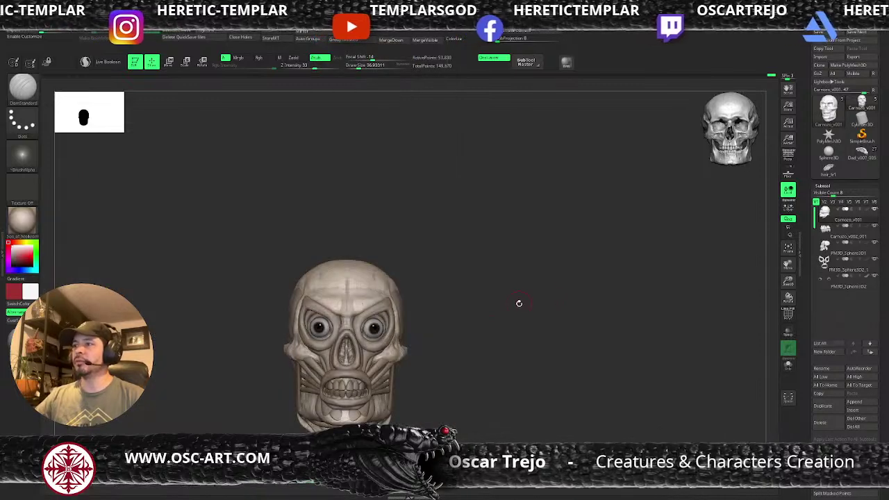
mouse_move(519, 303)
left_mouse_down()
mouse_move(500, 301)
mouse_move(518, 289)
left_mouse_up()
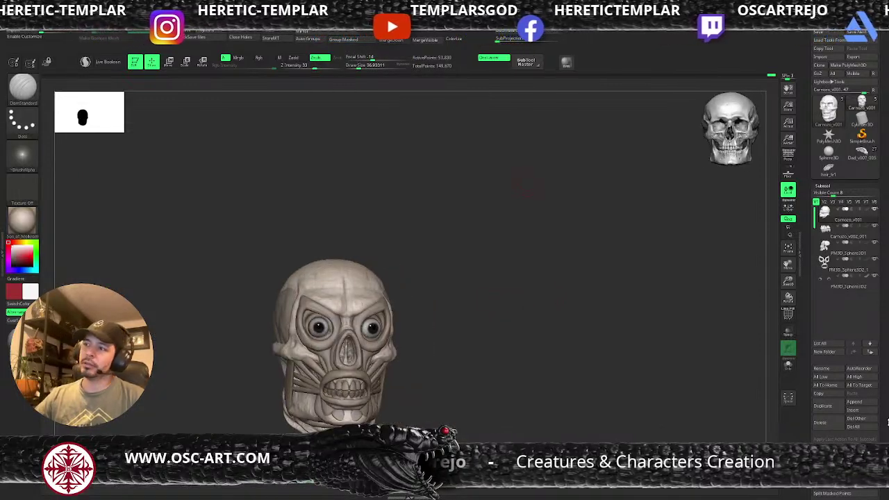
left_click_drag(397, 281, 366, 276)
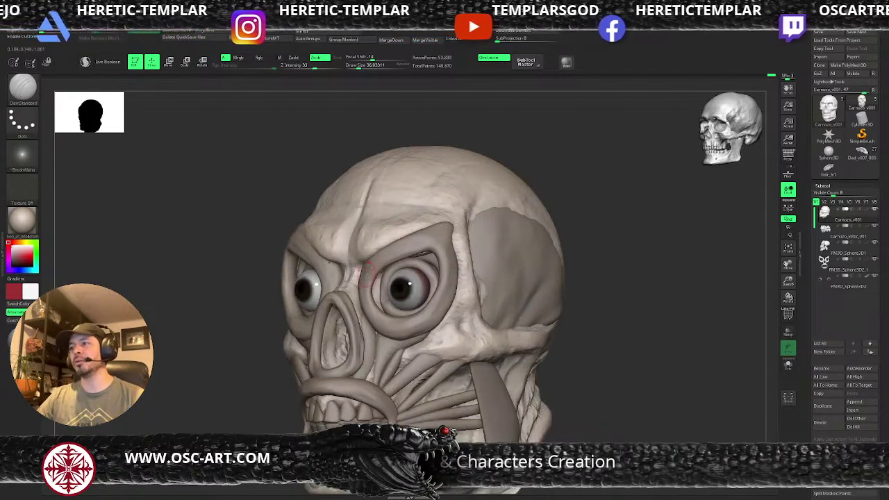
Step: Reshape the inner edge of the muscle ring around the eyes with the Move Topological brush
left_click(368, 291, "alt")
left_click_drag(570, 261, 472, 223)
key("s")
left_click_drag(369, 287, 377, 287)
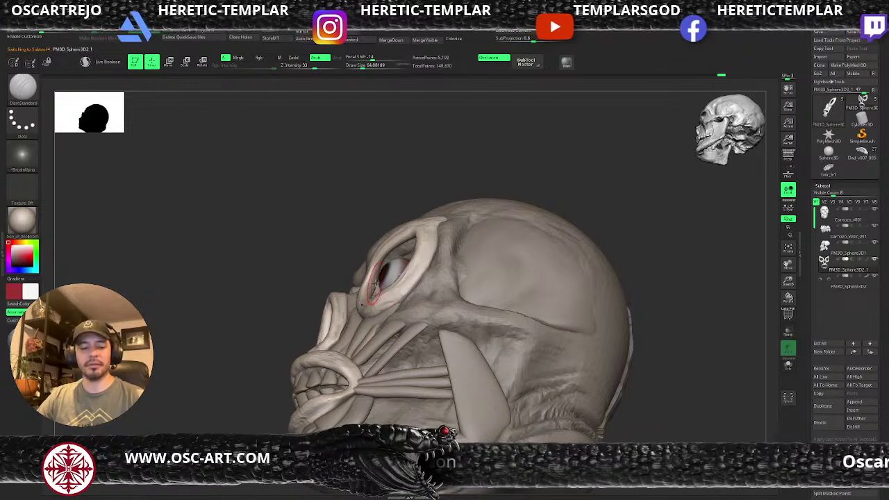
key("b")
key("m")
key("t")
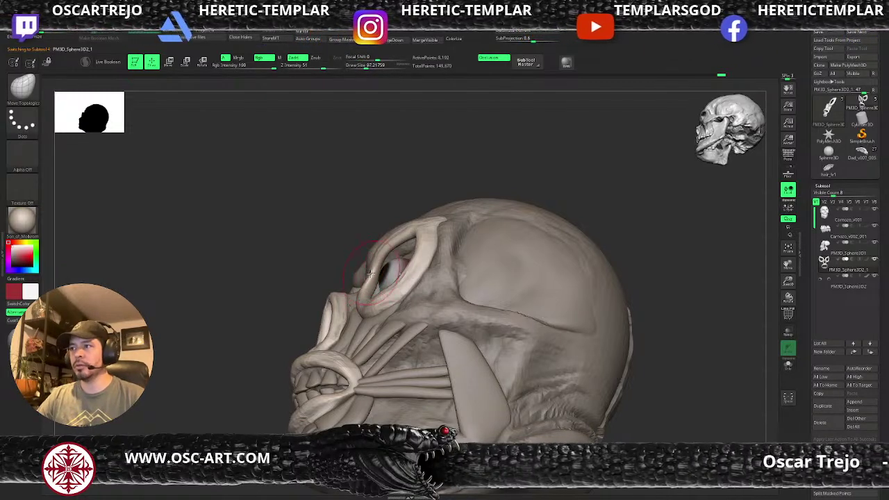
left_click_drag(266, 291, 381, 292)
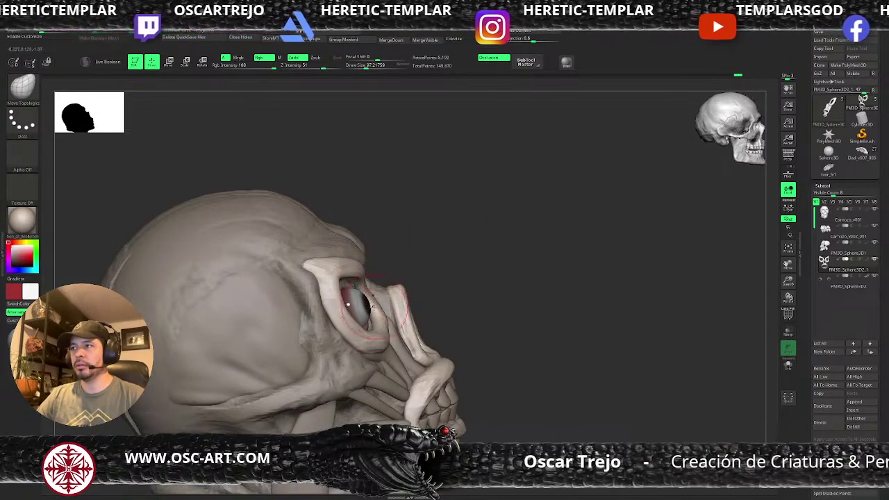
left_click_drag(497, 252, 443, 293, "shift")
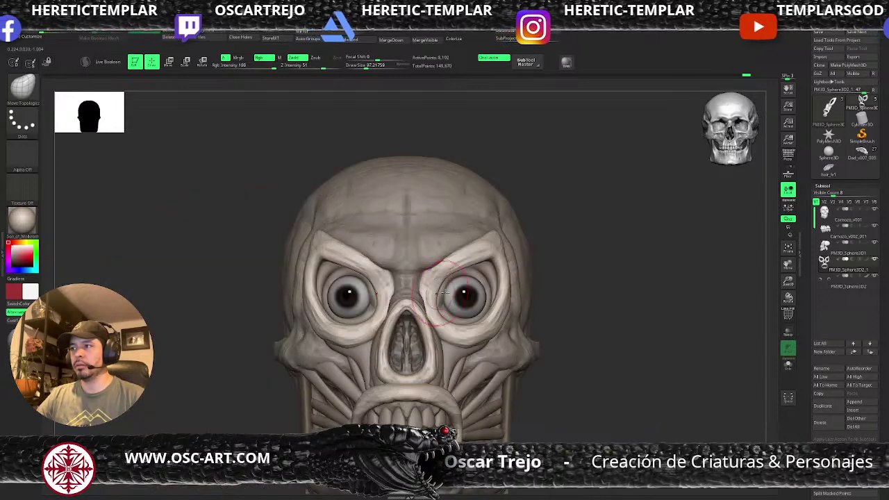
left_click_drag(560, 267, 545, 247, "alt")
left_click_drag(545, 247, 471, 272)
mouse_move(301, 328)
left_mouse_down("alt")
mouse_move(285, 318)
mouse_move(311, 320)
mouse_move(438, 282)
mouse_move(444, 260)
mouse_move(302, 317)
mouse_move(304, 336)
mouse_move(322, 331)
left_mouse_up("alt")
Step: Smooth away the carved strip lines running down the back of the skull mesh
left_click(385, 280, "alt")
left_click_drag(516, 294, 411, 312)
key("b")
key("d")
key("s")
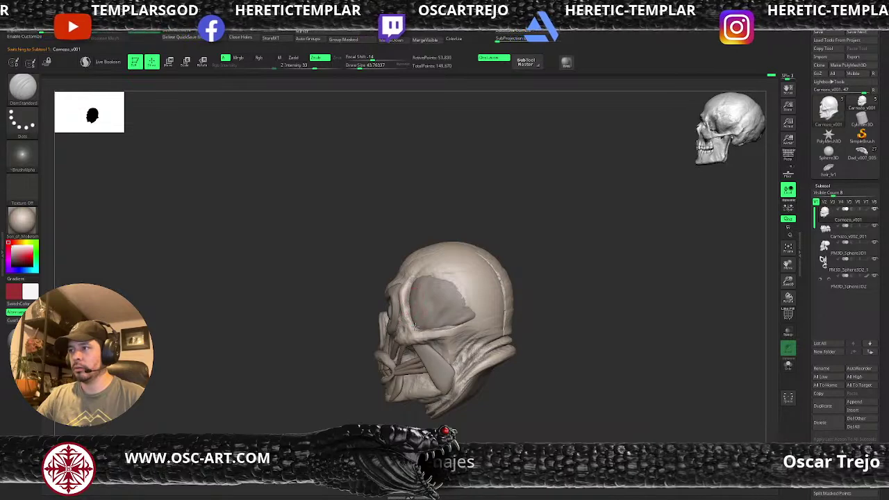
left_click_drag(553, 304, 575, 272)
key("b")
key("c")
key("b")
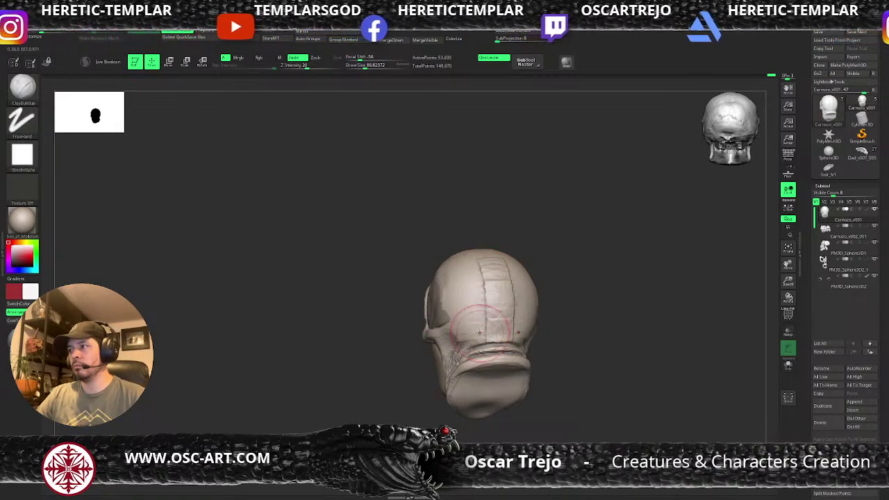
mouse_move(487, 287)
left_mouse_down("shift")
mouse_move(489, 274)
mouse_move(465, 313)
mouse_move(489, 317)
left_mouse_up("shift")
left_click_drag(557, 296, 611, 294)
mouse_move(497, 249)
left_mouse_down()
mouse_move(540, 257)
mouse_move(532, 280)
mouse_move(551, 289)
mouse_move(524, 292)
mouse_move(532, 278)
mouse_move(568, 276)
mouse_move(472, 247)
left_mouse_up()
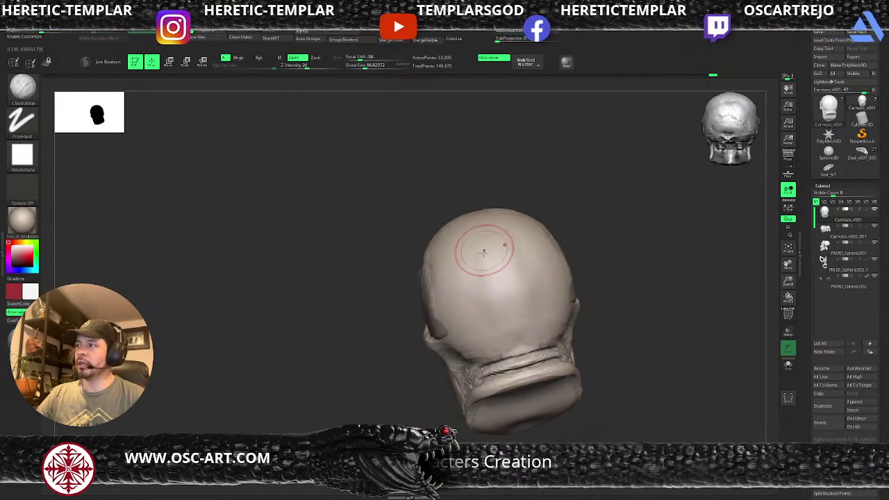
Step: Carve two mirrored columns of four stitch holes down the back of the skull with DamStandard
key("b")
key("d")
key("s")
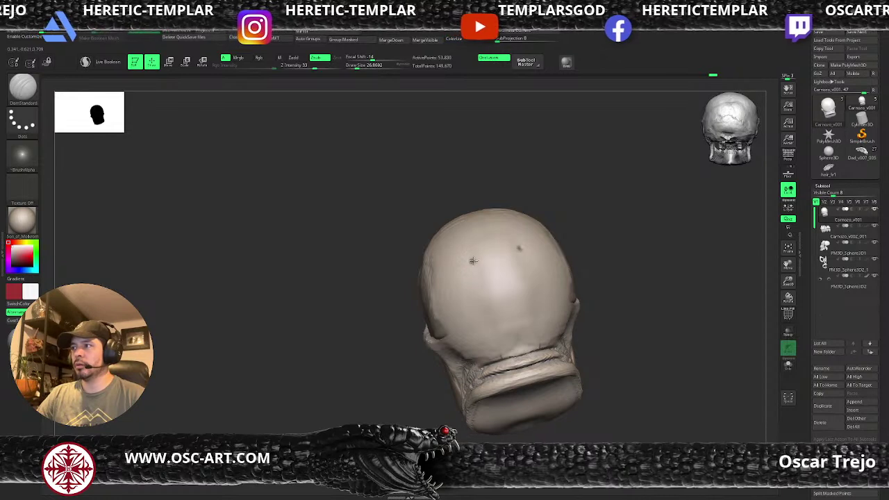
left_click_drag(471, 260, 474, 259)
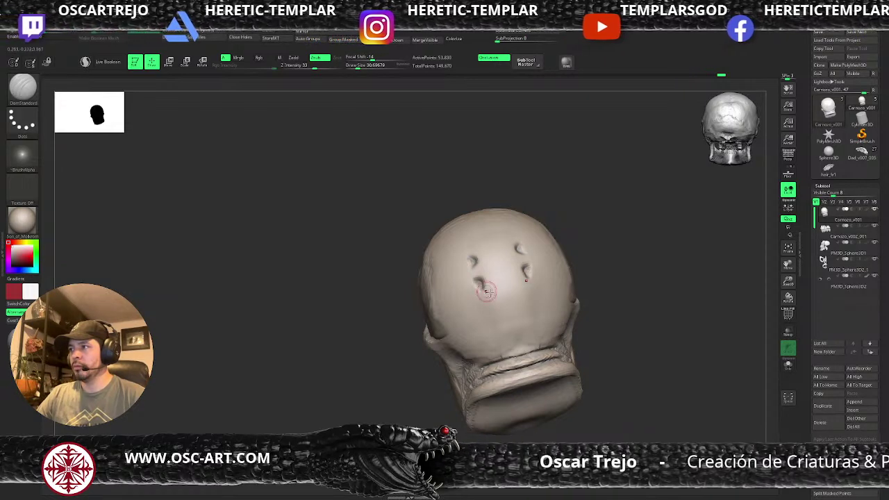
key("s")
left_click_drag(484, 307, 487, 308)
left_click(479, 303)
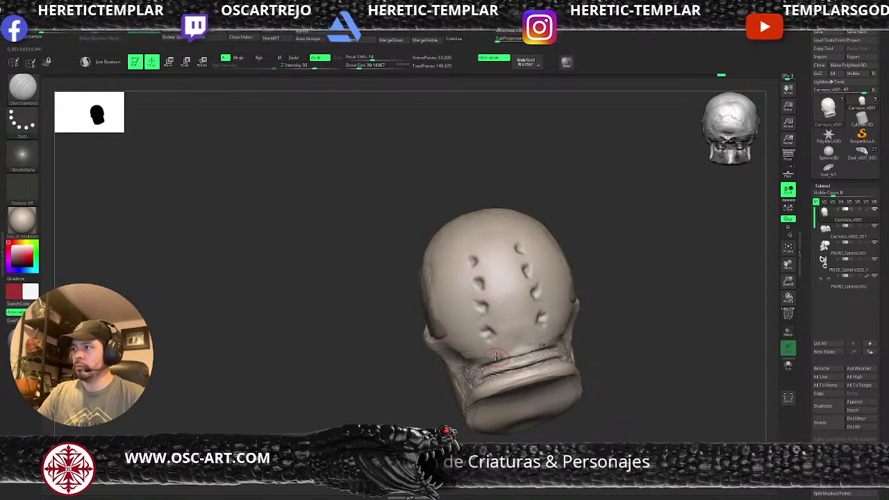
left_click_drag(495, 353, 495, 356)
key("ctrl+z")
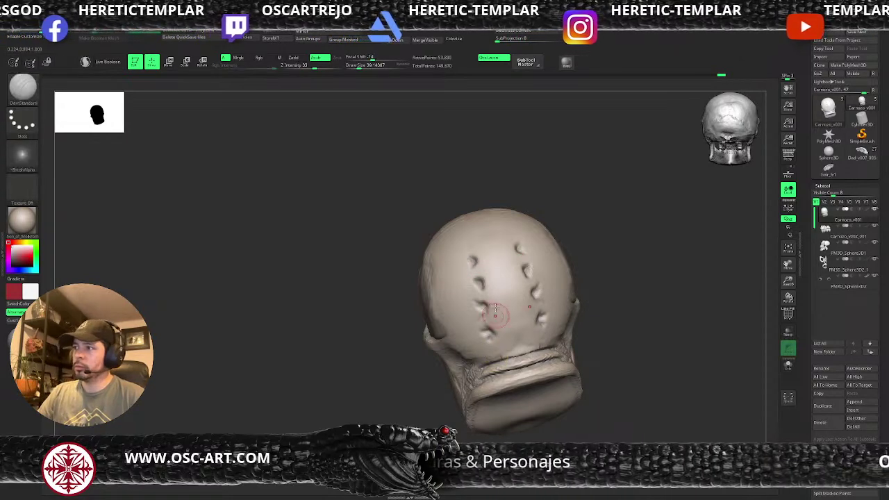
left_click_drag(587, 260, 599, 254, "shift")
mouse_move(577, 266)
right_mouse_down()
mouse_move(605, 252)
mouse_move(581, 274)
mouse_move(572, 302)
mouse_move(568, 241)
right_mouse_up()
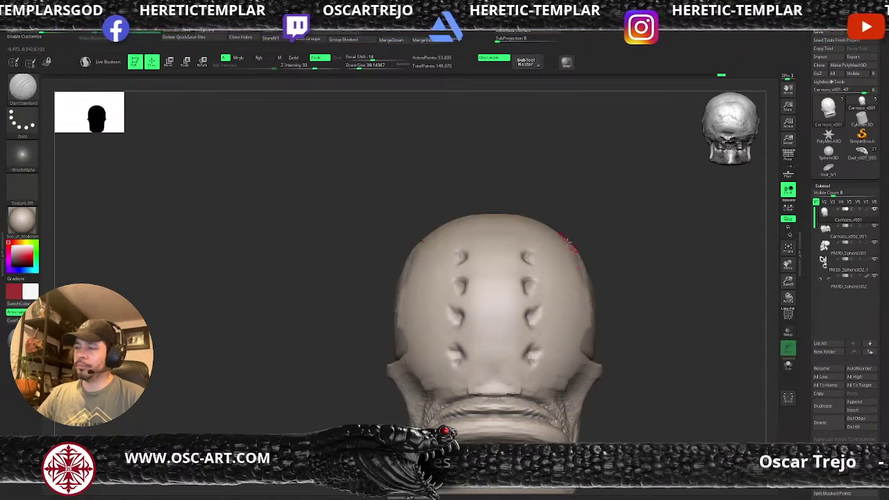
Step: Insert an IMM Primitives capsule between the top stitch holes and split it into its own subtool
left_click(407, 334, "alt")
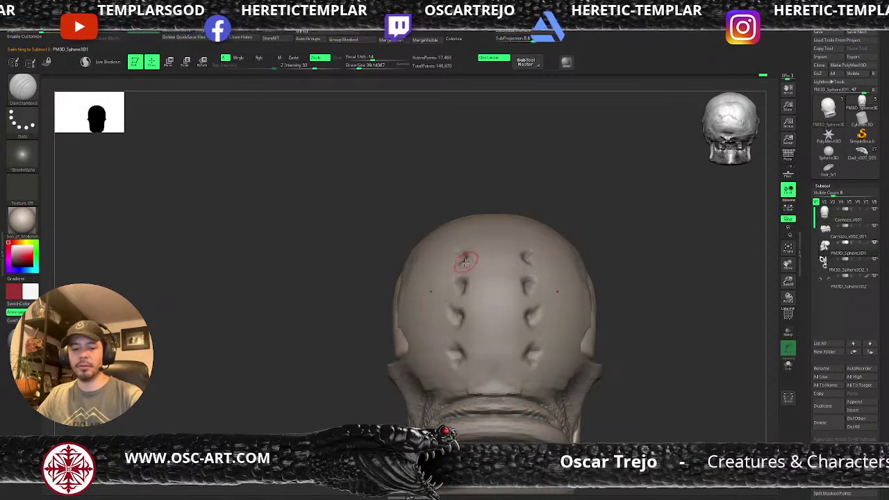
key("b")
key("i")
key("p")
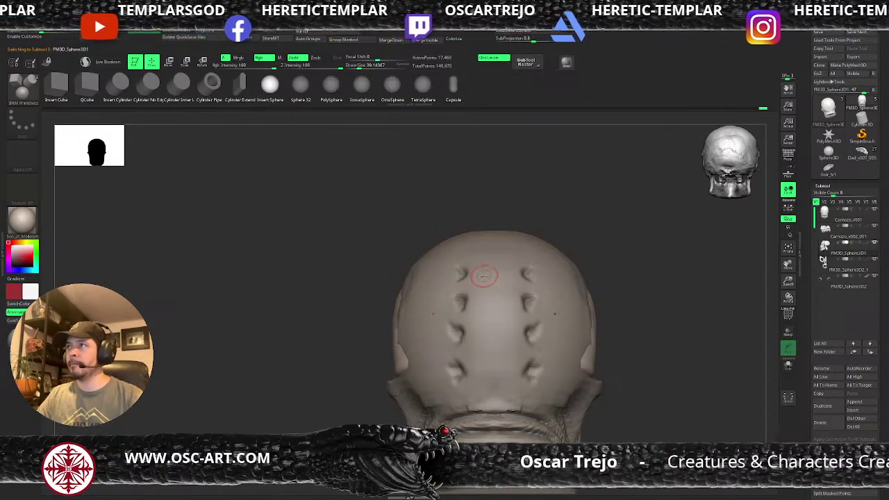
left_click(453, 84)
mouse_move(486, 295)
left_mouse_down()
mouse_move(497, 293)
mouse_move(494, 314)
left_mouse_up()
key("ctrl+z")
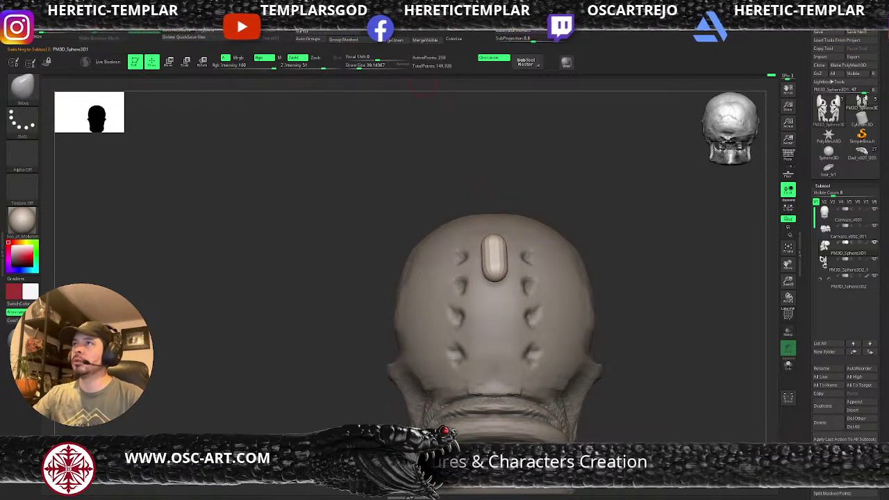
left_click(300, 33)
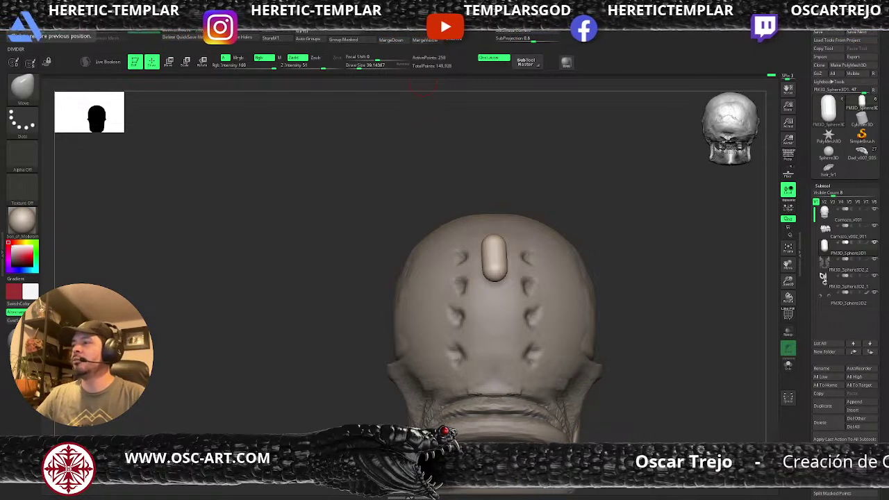
Step: Thin the capsule into a slender thread with a large Inflat brush and smoothing
key("s")
mouse_move(476, 263)
left_mouse_down()
mouse_move(494, 257)
mouse_move(490, 264)
left_mouse_up()
key("b")
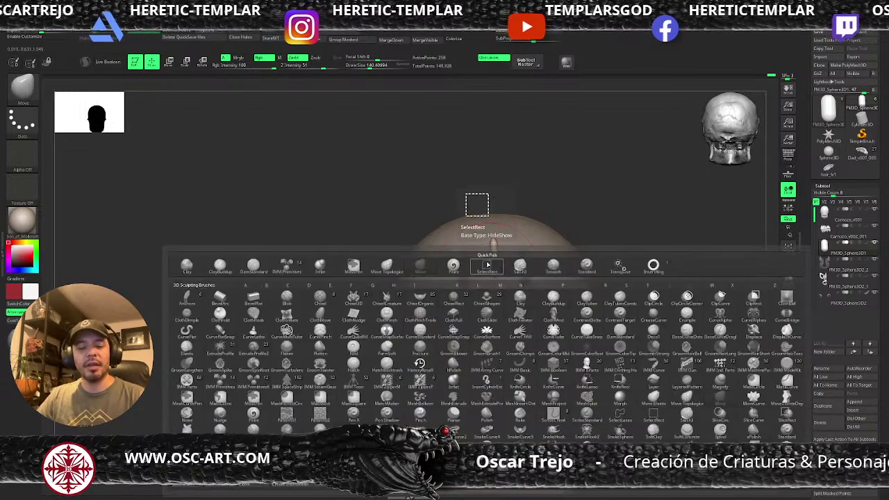
key("i")
key("n")
left_click_drag(491, 255, 493, 264)
right_click_drag(496, 262, 494, 270)
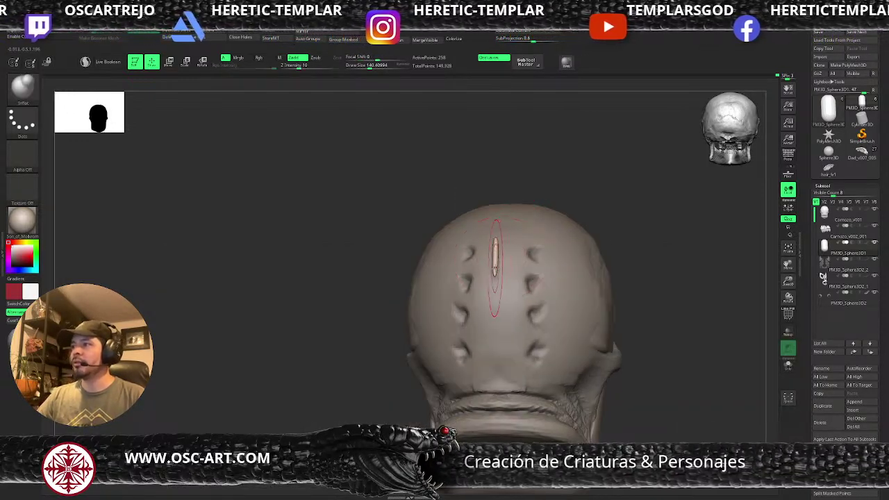
mouse_move(496, 250)
left_mouse_down("shift")
mouse_move(494, 261)
mouse_move(508, 259)
left_mouse_up("shift")
left_click_drag(623, 238, 603, 240, "shift")
Step: Centre and reset the gizmo on the thread, then tilt and stretch it diagonally between the top stitch holes
key("w")
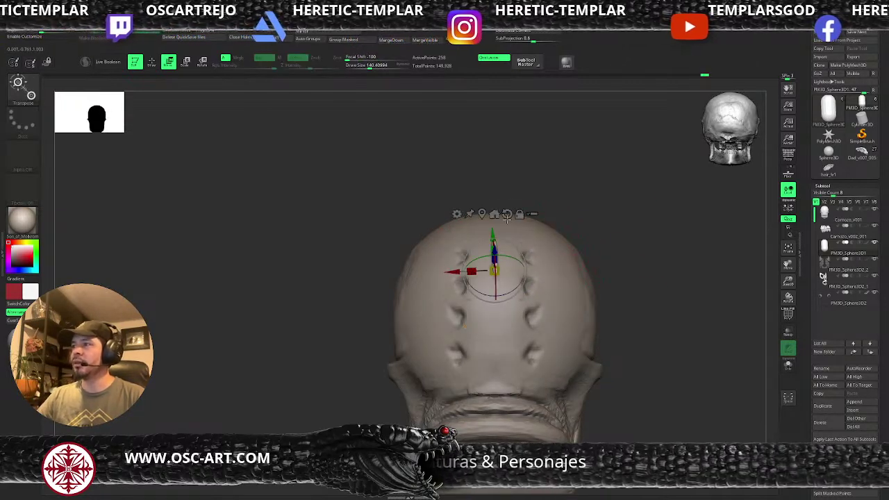
left_click(484, 214, "alt")
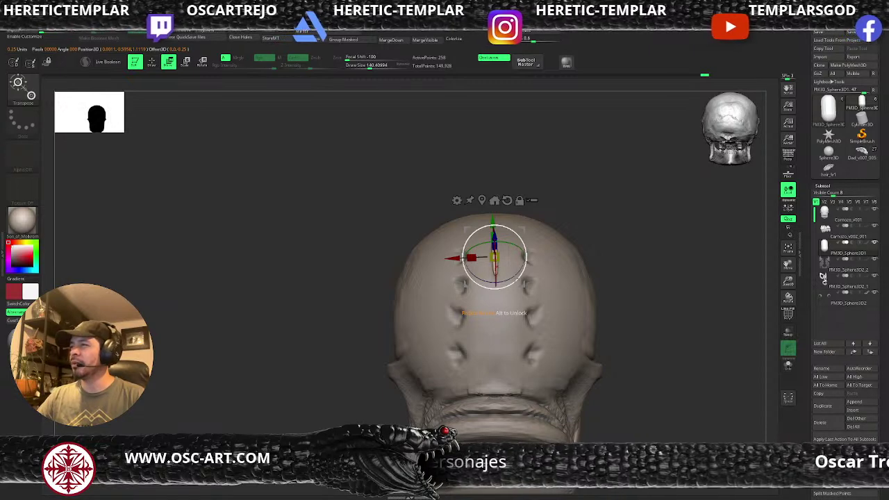
left_click_drag(512, 277, 514, 230)
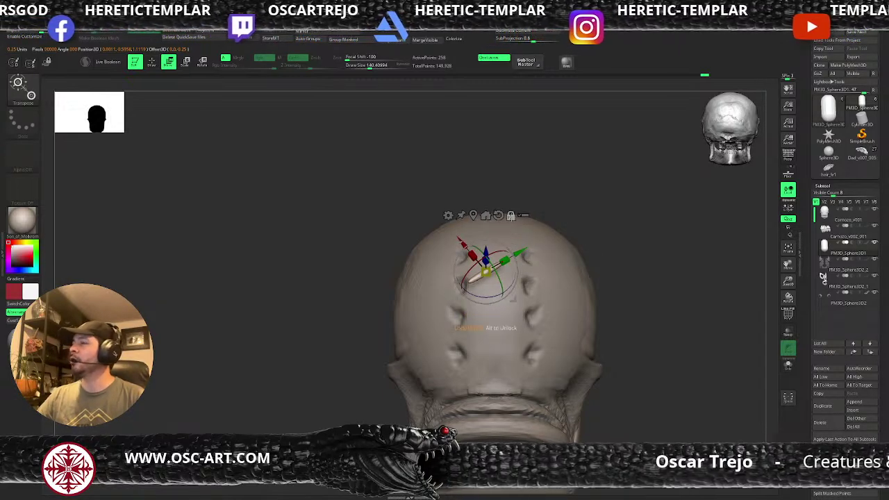
key("q")
Step: Bend the thread around the skull with the Move brush so its ends sink into the upper stitch holes
left_click_drag(648, 242, 542, 263)
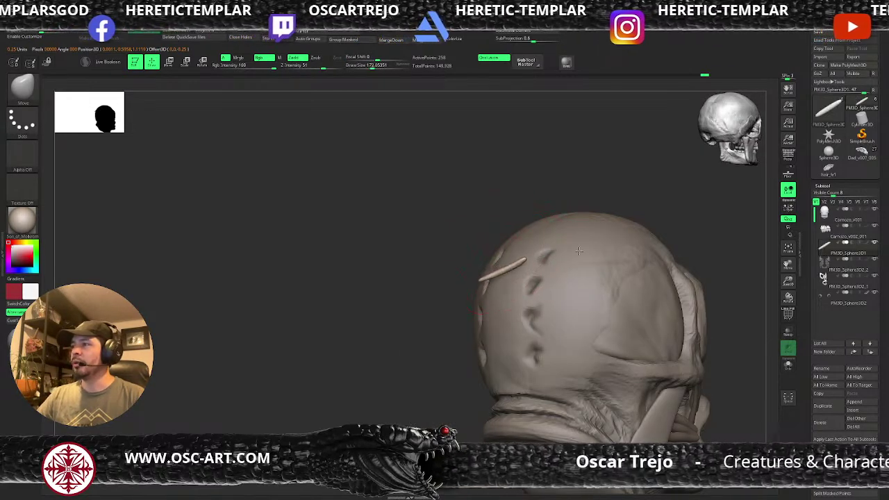
key("shift")
key("s")
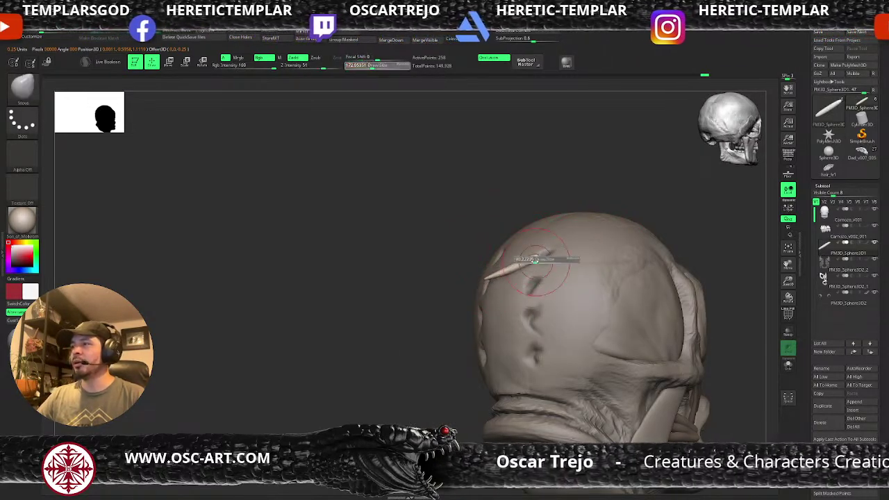
left_click(539, 260)
left_click_drag(539, 258, 547, 259)
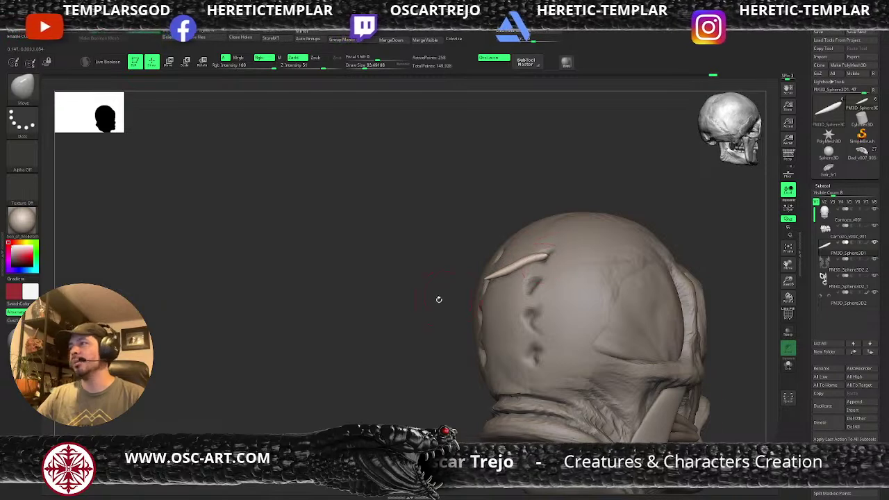
left_click_drag(438, 300, 458, 288)
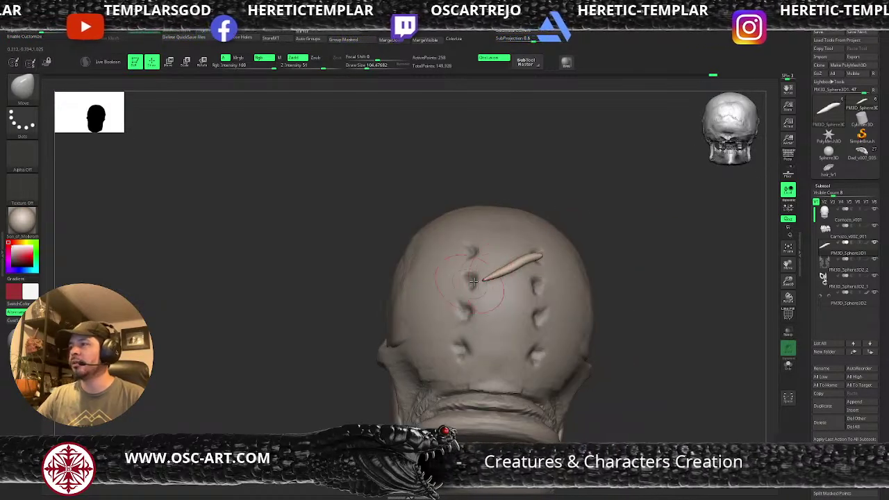
left_click_drag(380, 298, 520, 281)
left_click_drag(628, 286, 588, 320)
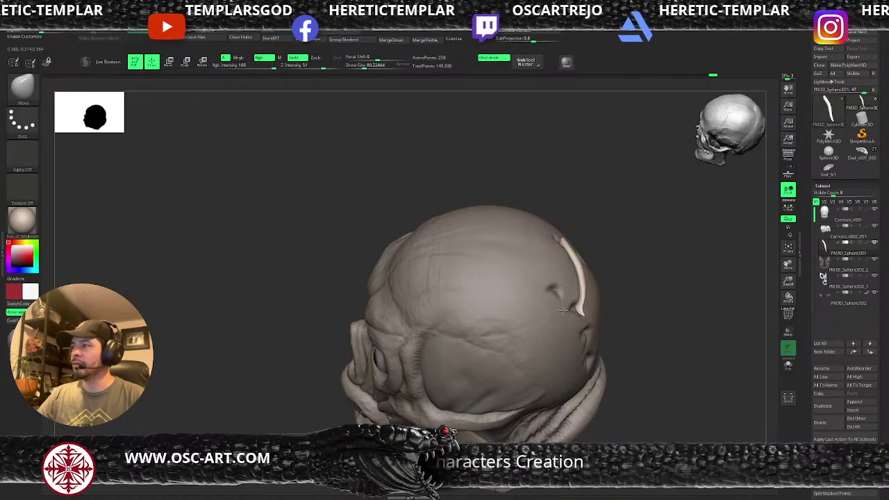
mouse_move(580, 311)
left_mouse_down()
mouse_move(559, 309)
mouse_move(582, 304)
mouse_move(575, 315)
left_mouse_up()
mouse_move(645, 284)
left_mouse_down()
mouse_move(604, 250)
mouse_move(592, 252)
mouse_move(597, 244)
left_mouse_up()
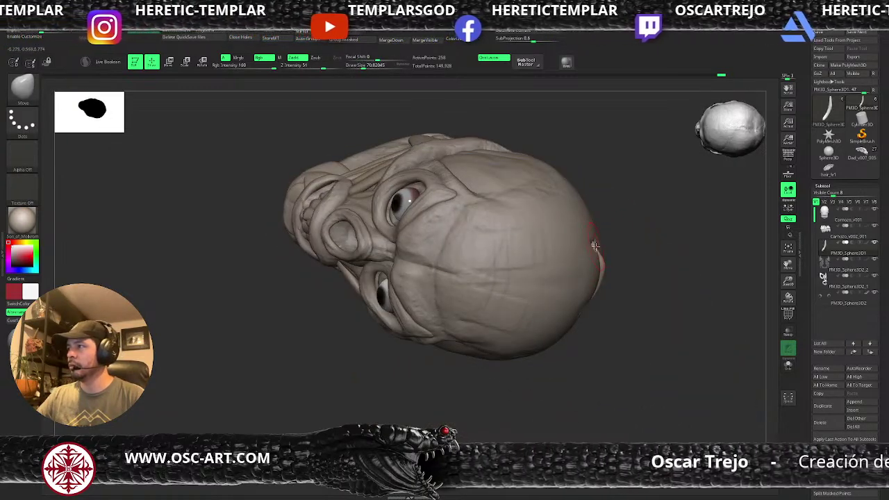
mouse_move(632, 260)
left_mouse_down()
mouse_move(645, 234)
mouse_move(657, 250)
mouse_move(543, 276)
mouse_move(539, 266)
mouse_move(564, 254)
left_mouse_up()
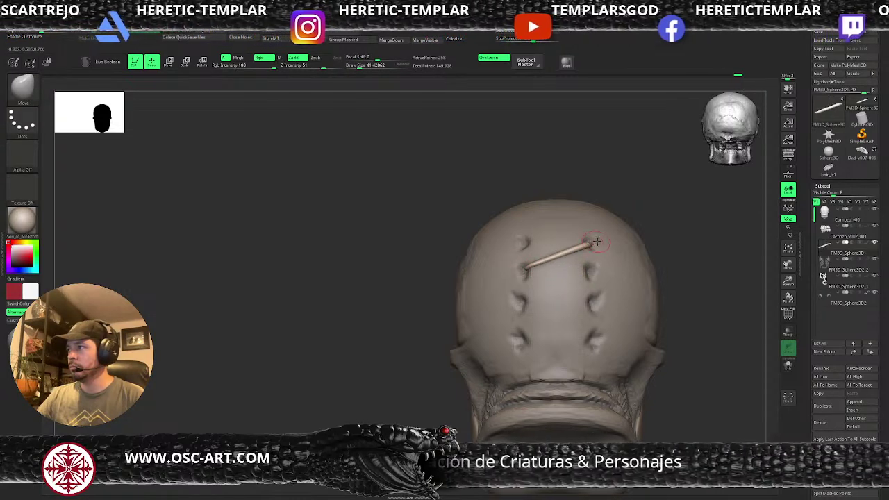
left_click_drag(692, 262, 635, 252, "alt")
Step: Duplicate the thread down to the next stitch holes and fit its ends into them with Move
key("w")
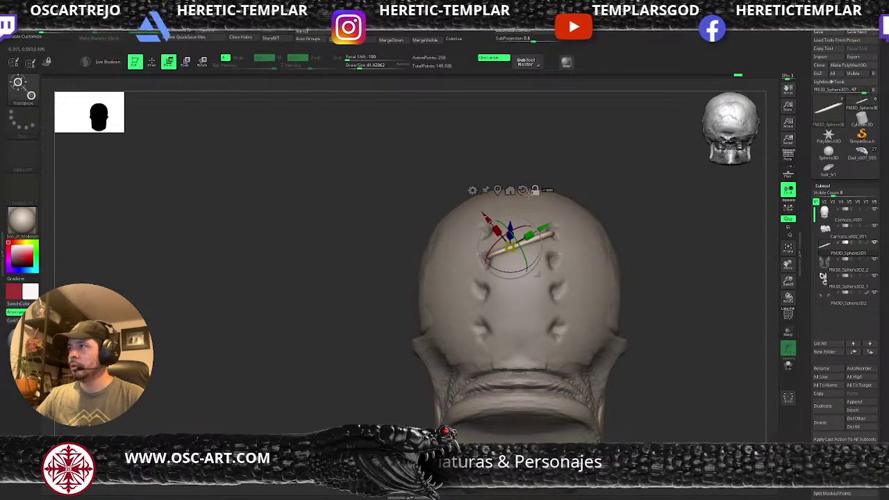
left_click(523, 190, "alt")
left_click_drag(510, 205, 510, 237, "ctrl")
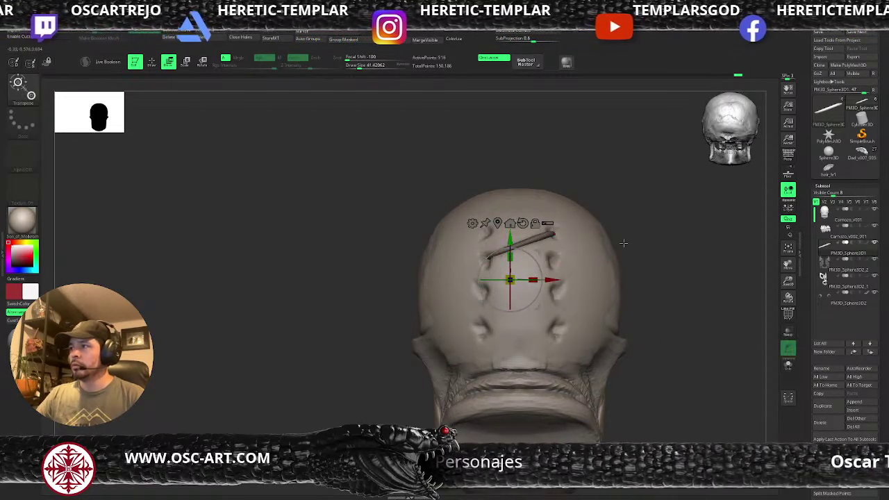
left_click_drag(627, 244, 694, 261)
mouse_move(561, 296)
left_mouse_down()
mouse_move(571, 303)
mouse_move(564, 309)
left_mouse_up()
key("q")
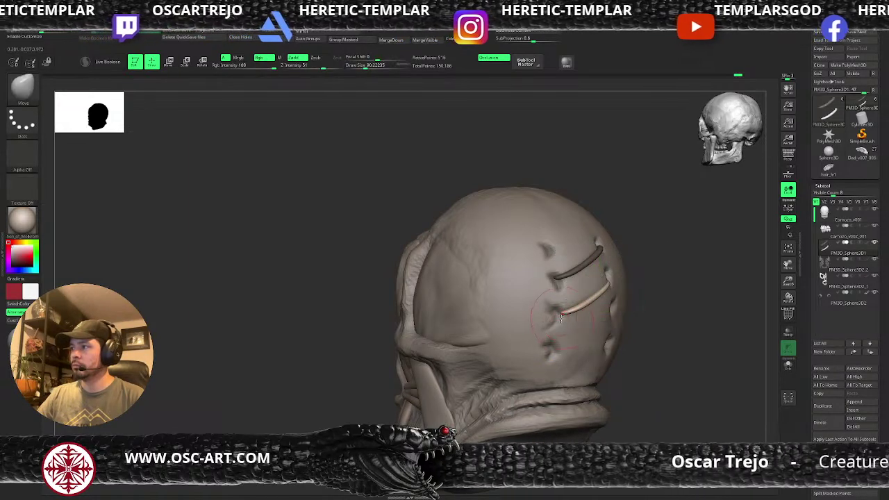
left_click_drag(665, 289, 619, 283)
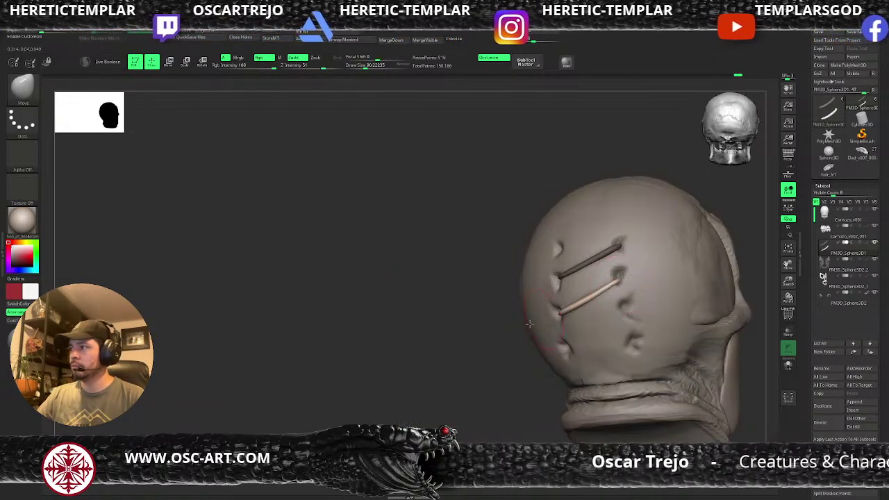
left_click_drag(503, 333, 523, 321, "shift")
Step: Duplicate the thread down to the third row of stitch holes and bend the copy against the skull with the Move brush
key("w")
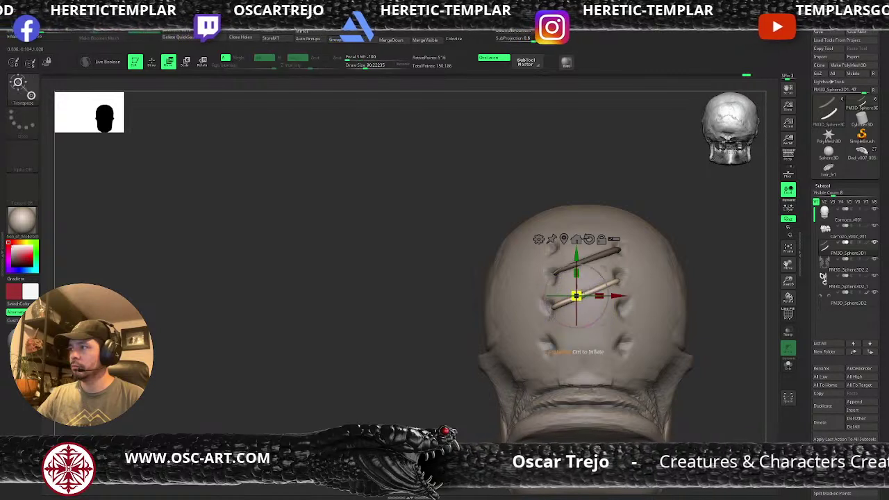
left_click_drag(576, 256, 576, 277, "ctrl")
left_click_drag(576, 292, 576, 290)
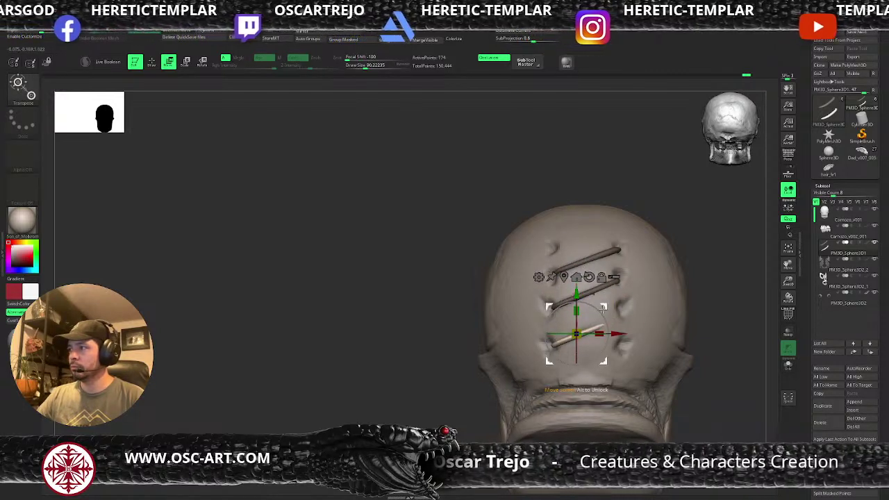
key("q")
left_click_drag(708, 318, 696, 254)
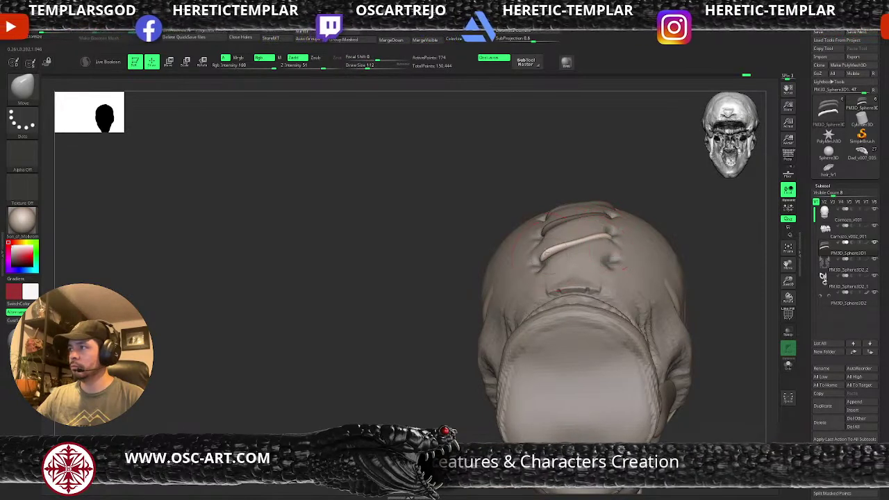
mouse_move(559, 252)
left_mouse_down()
mouse_move(547, 256)
mouse_move(576, 246)
left_mouse_up()
mouse_move(556, 236)
right_mouse_down()
mouse_move(595, 278)
mouse_move(638, 281)
right_mouse_up()
key("s")
left_click_drag(551, 266, 512, 273)
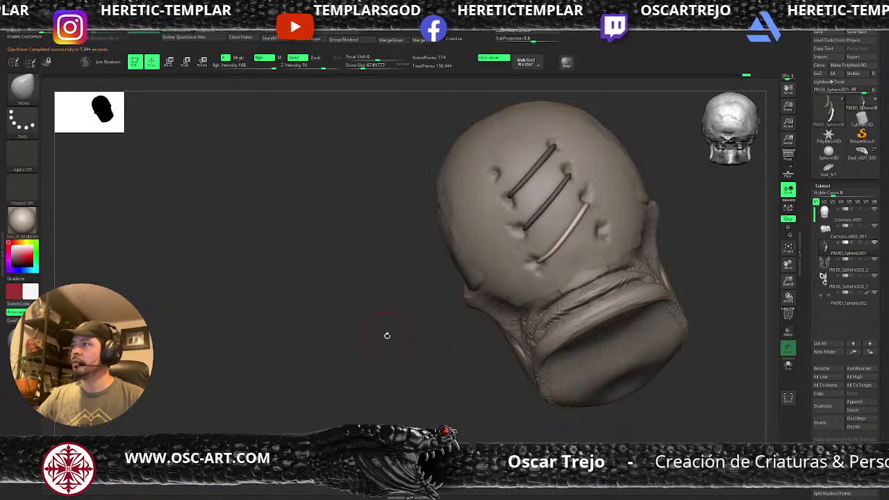
Step: Refine the lowest thread's ends in the rear view with resized Move brushes so they sit in their stitch holes
left_click_drag(386, 333, 467, 284, "shift")
key("s")
left_click(562, 264)
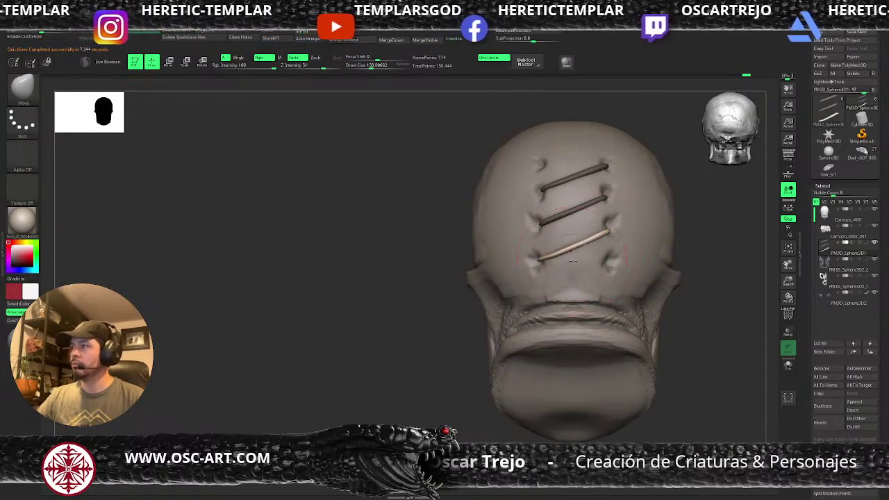
key("shift")
left_click_drag(585, 246, 568, 258, "shift")
key("s")
left_click(558, 261)
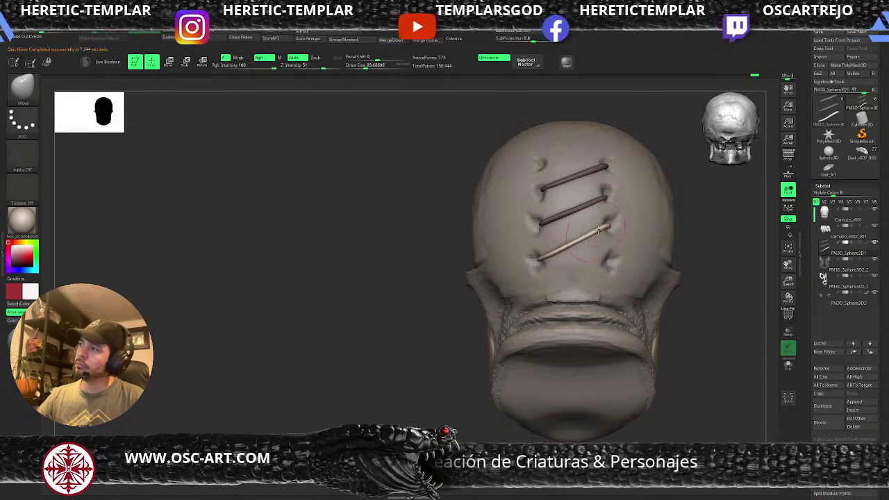
Step: Duplicate the lowest thread and tilt the copy towards a crossing direction above it
key("w")
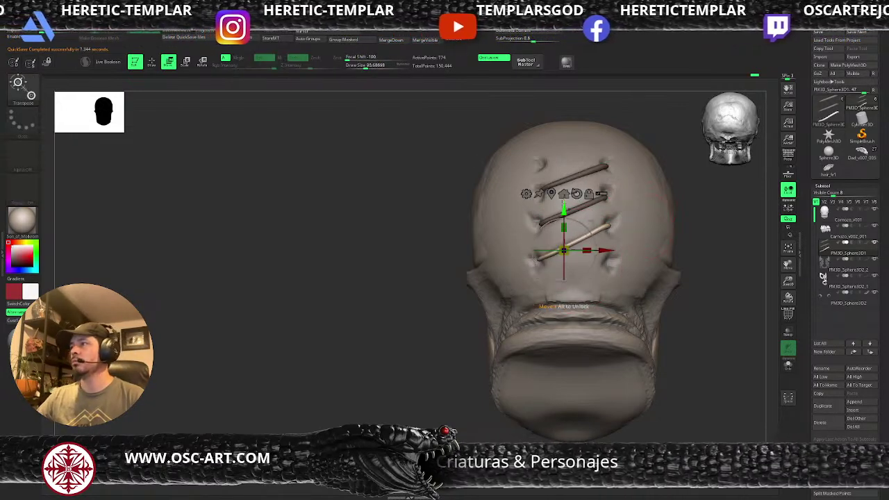
left_click_drag(578, 205, 598, 201, "ctrl")
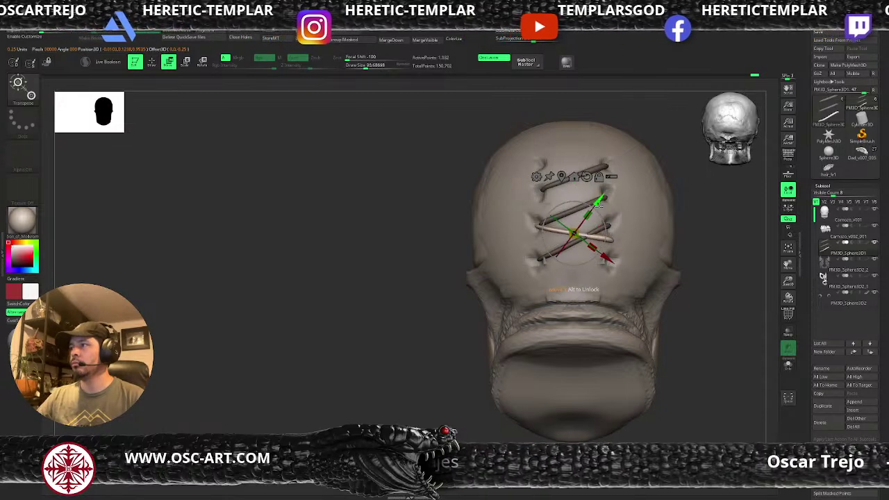
key("q")
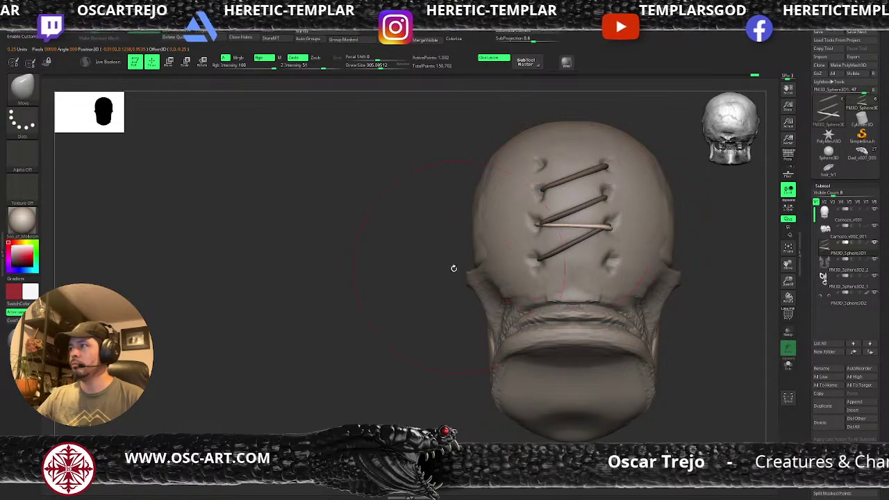
mouse_move(454, 268)
left_mouse_down()
mouse_move(545, 248)
mouse_move(611, 250)
mouse_move(578, 236)
mouse_move(598, 247)
left_mouse_up()
key("s")
Step: Redo the copy's rotation so it crosses the lowest thread, and fit its ends into the opposite stitch holes with Move
key("w")
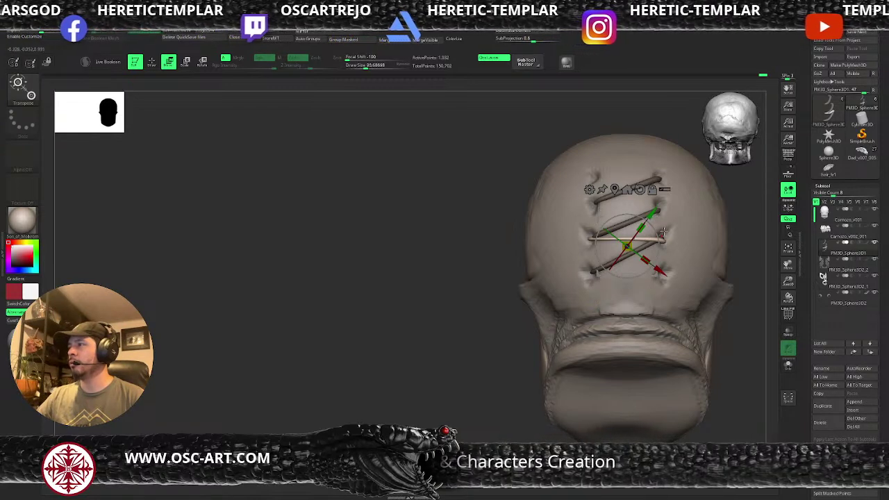
left_click_drag(660, 238, 660, 248)
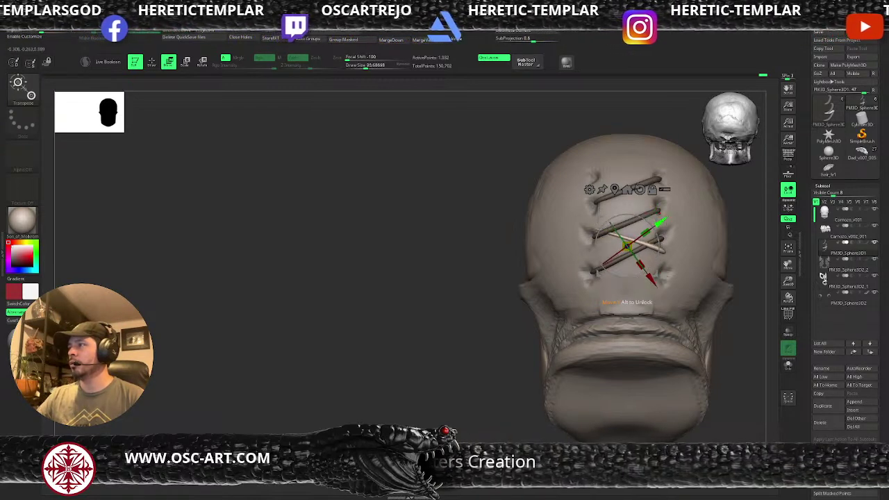
key("ctrl+z")
key("ctrl+z")
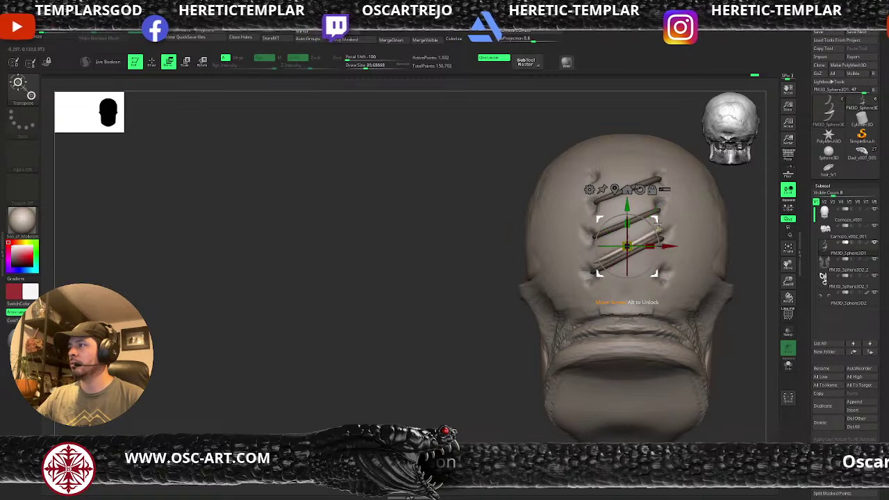
left_click_drag(659, 228, 660, 232)
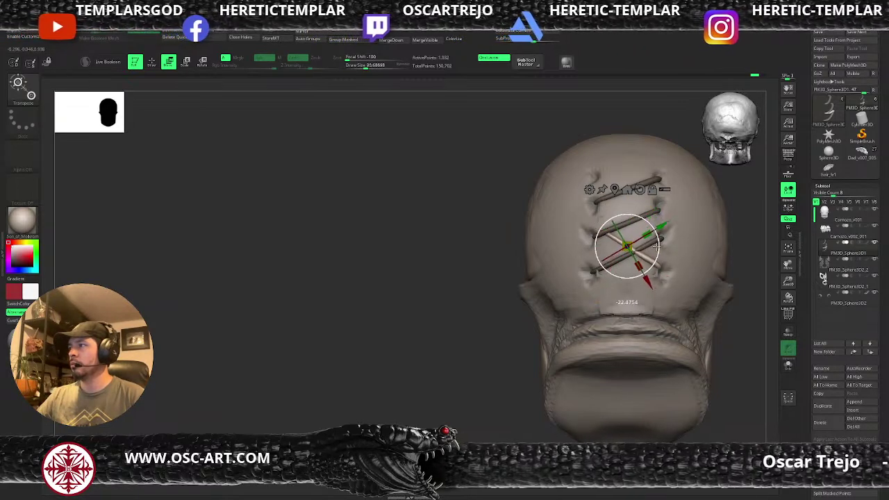
key("q")
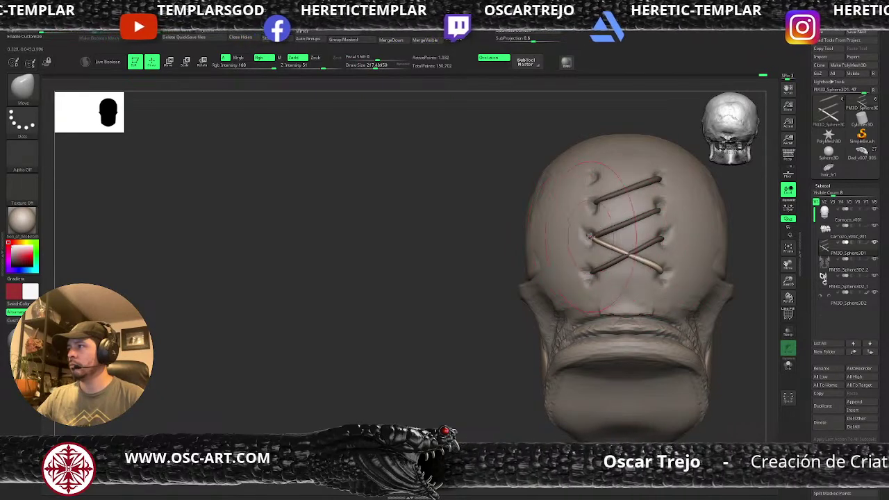
key("bracketleft")
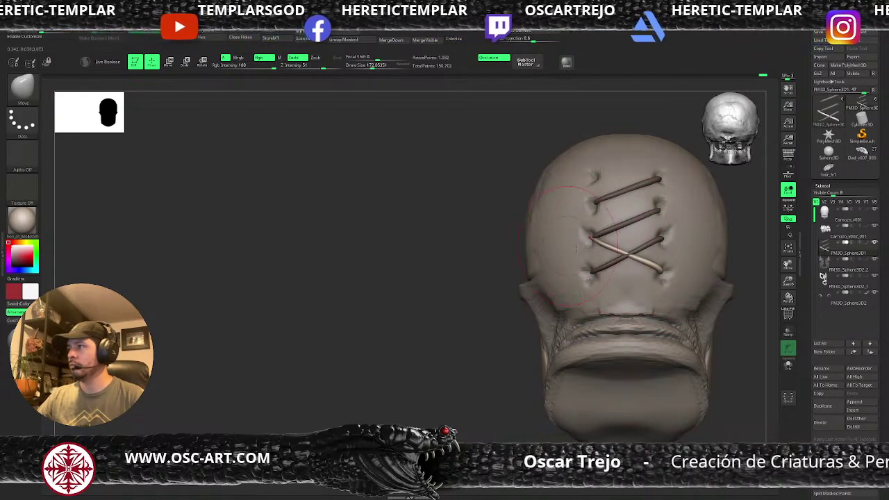
mouse_move(564, 280)
right_mouse_down()
mouse_move(639, 266)
mouse_move(706, 274)
mouse_move(683, 275)
right_mouse_up()
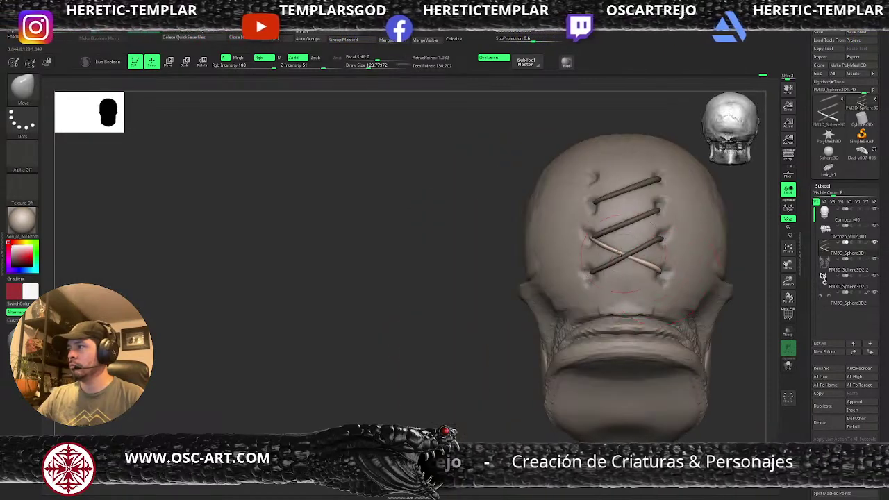
Step: Clear the mask from the threads and give each one its own polygroup with Auto Groups
key("w")
key("q")
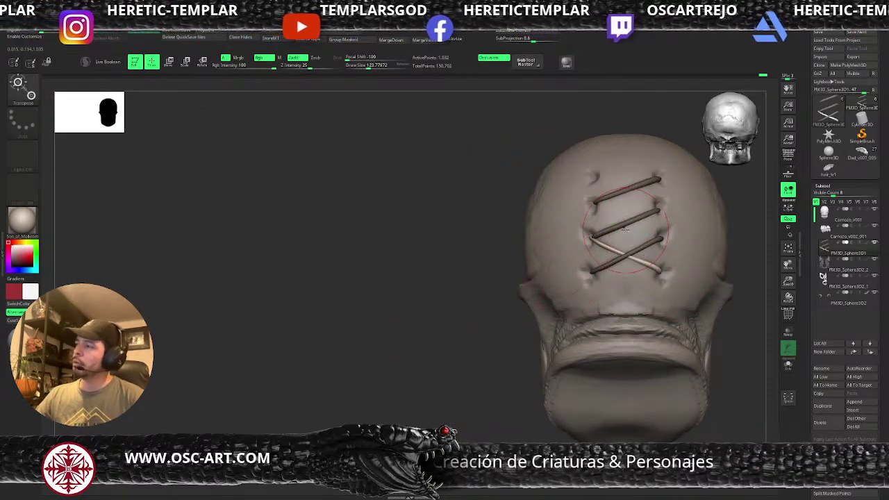
left_click_drag(484, 300, 494, 296, "ctrl")
key("w")
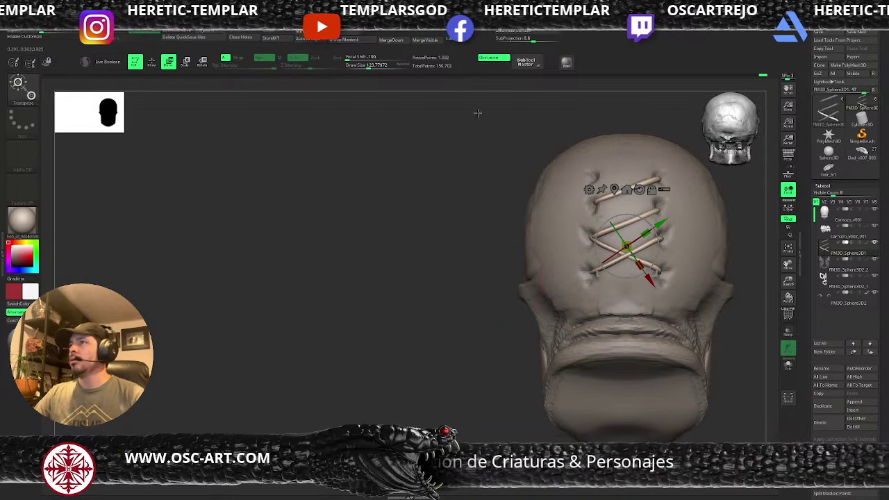
left_click(320, 40)
Step: Isolate the second thread from the top and mask all the other threads
key("q")
left_click(623, 223, "ctrl+shift")
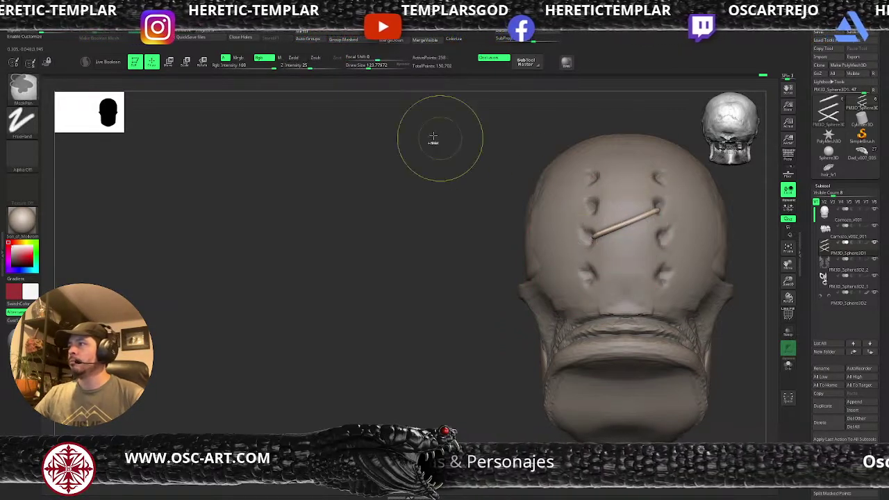
key("ctrl+shift+z")
key("ctrl+shift+z")
key("ctrl+shift+z")
key("w")
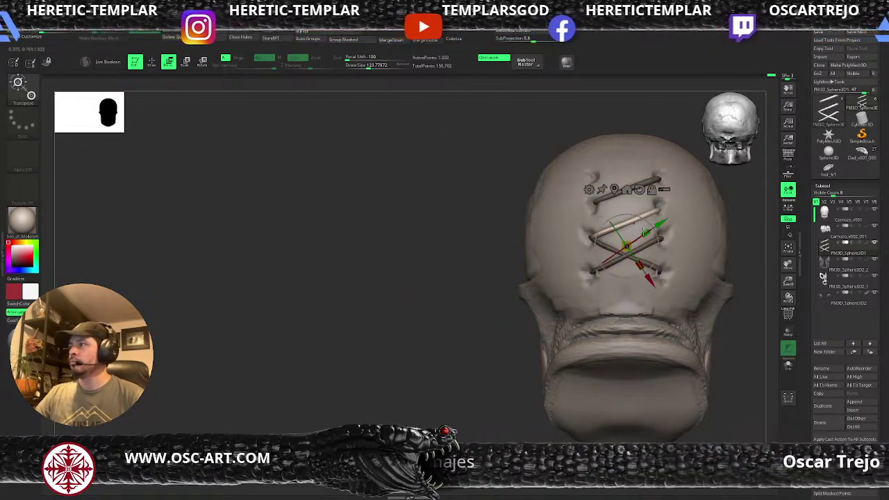
Step: Centre the gizmo on the second thread, duplicate it and rotate the copy into a crossing diagonal
left_click(614, 189)
left_click_drag(646, 200, 654, 231)
key("ctrl+z")
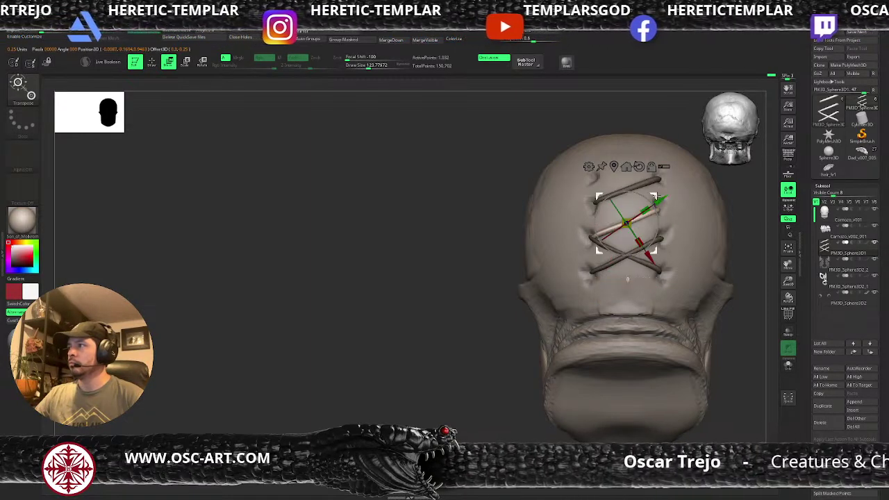
left_click_drag(654, 196, 653, 238, "ctrl")
key("q")
Step: Bend the new crossing thread around the skull with Move so both ends sink into the middle stitch holes
right_click_drag(535, 262, 564, 247)
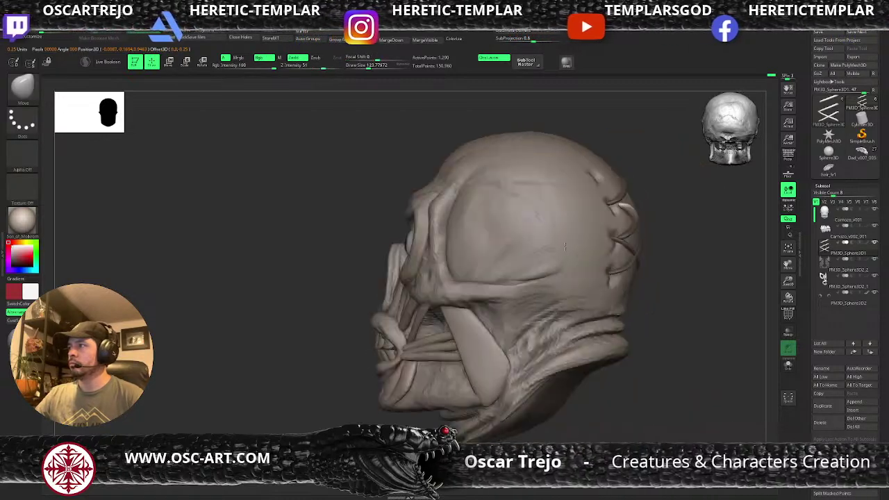
left_click_drag(564, 247, 606, 210)
left_click_drag(671, 220, 671, 195)
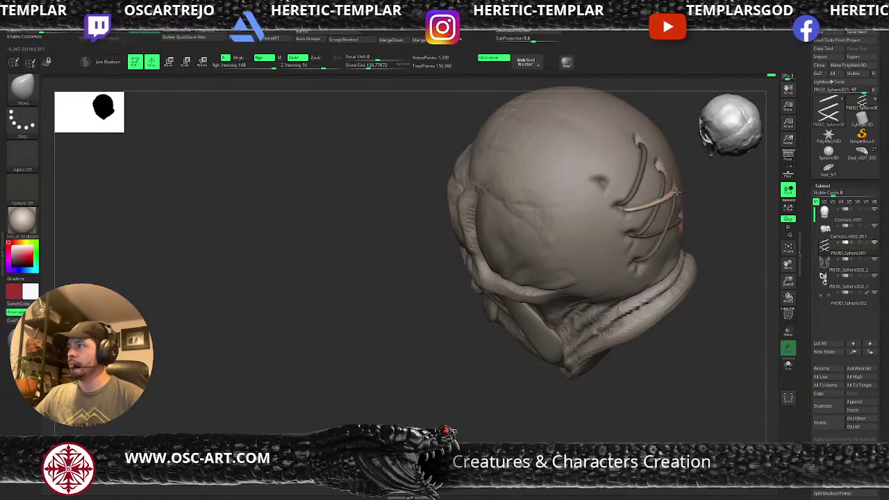
left_click_drag(718, 222, 501, 195)
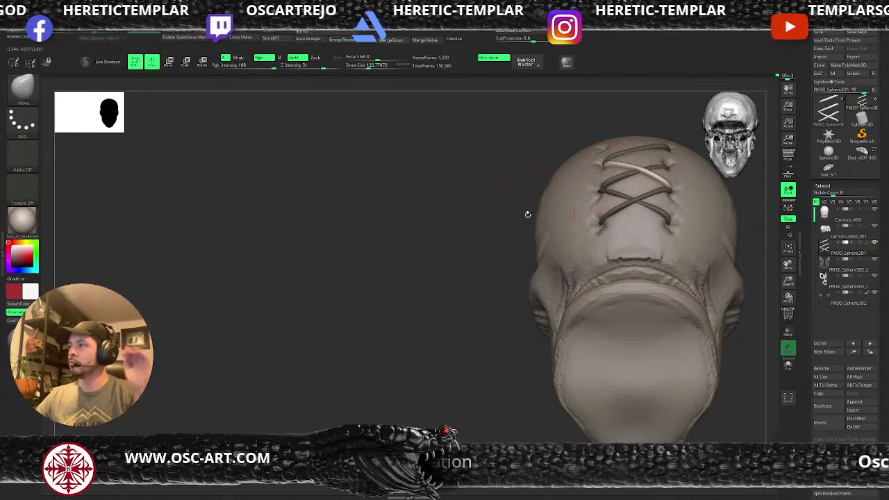
left_click_drag(519, 215, 479, 284)
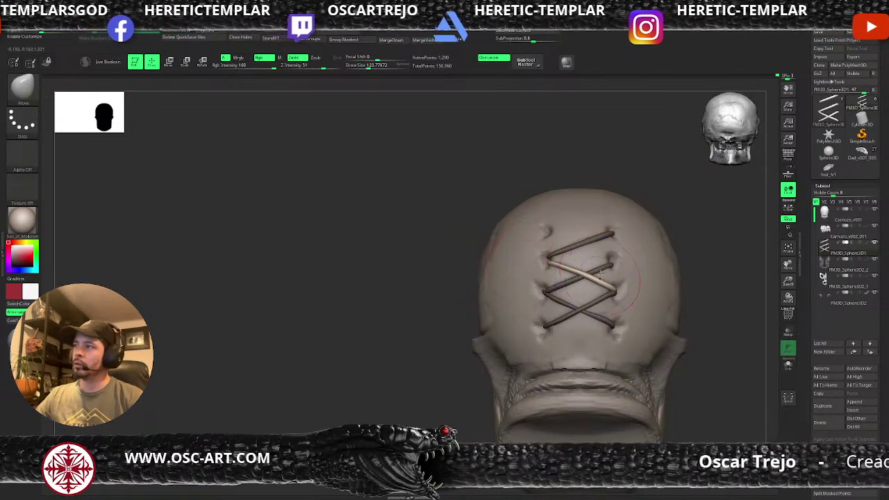
Step: Duplicate the crossing thread up to the top stitch holes and shift the copy in against the skull
key("w")
left_click_drag(607, 247, 605, 212, "ctrl")
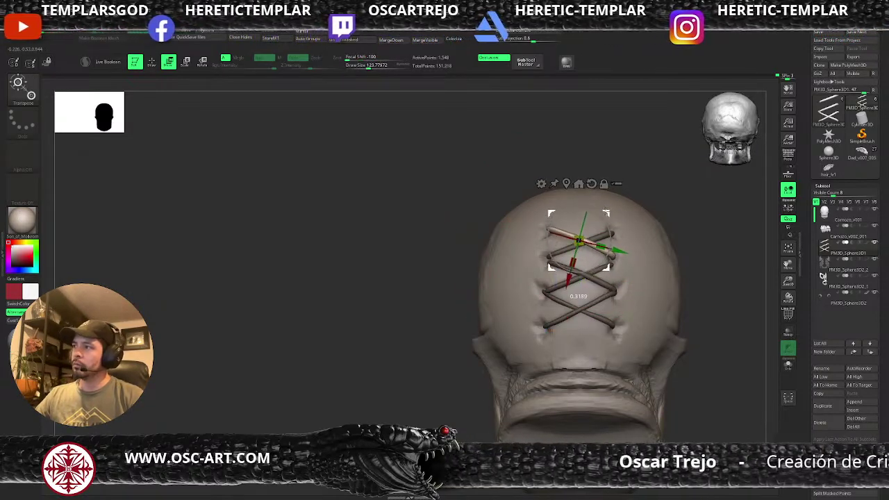
key("q")
left_click_drag(445, 277, 547, 243)
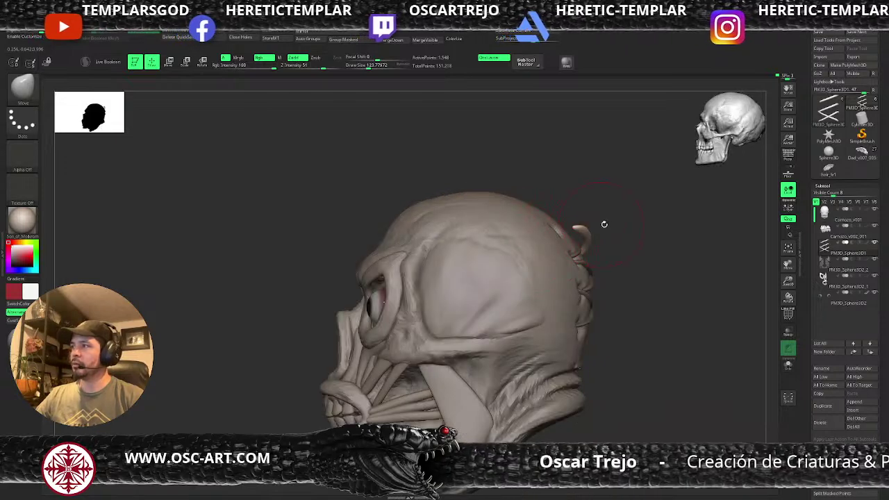
key("w")
left_click_drag(635, 235, 643, 289)
left_click_drag(609, 212, 602, 215)
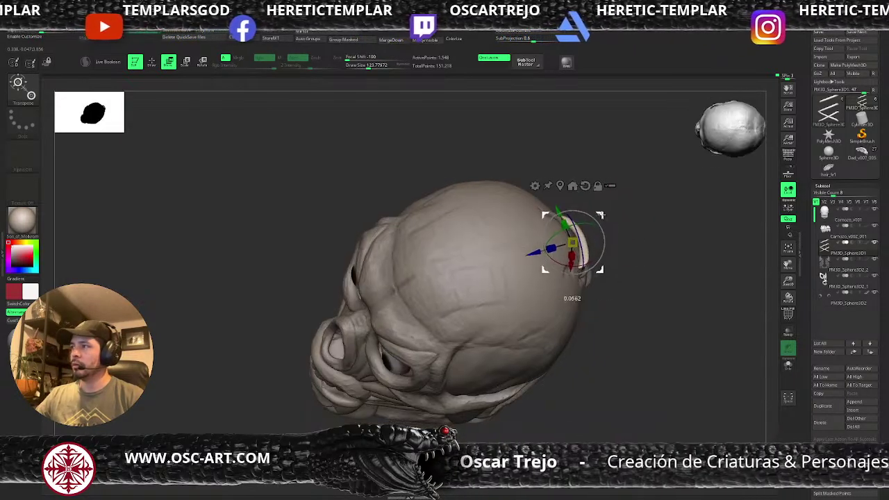
Step: Fit the top crossing thread's ends into the uppermost stitch holes with a smaller Move brush
key("q")
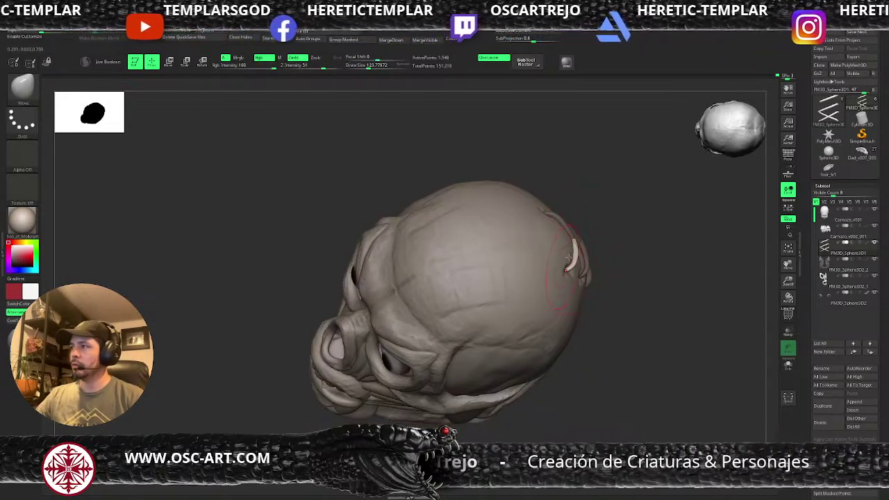
left_click_drag(611, 222, 595, 219)
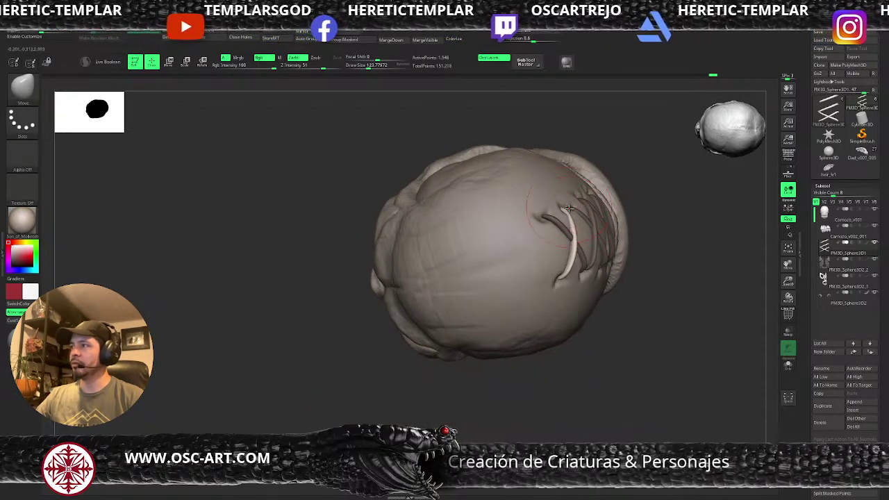
key("[")
left_click_drag(673, 261, 647, 242, "alt")
mouse_move(636, 298)
left_mouse_down()
mouse_move(648, 271)
mouse_move(646, 355)
mouse_move(633, 285)
mouse_move(605, 273)
mouse_move(527, 281)
mouse_move(538, 256)
left_mouse_up()
Step: Select the face muscle subtool and subdivide it three times, checking its polygroups in the polyframe display
left_click(567, 226, "alt")
left_click(585, 197, "alt")
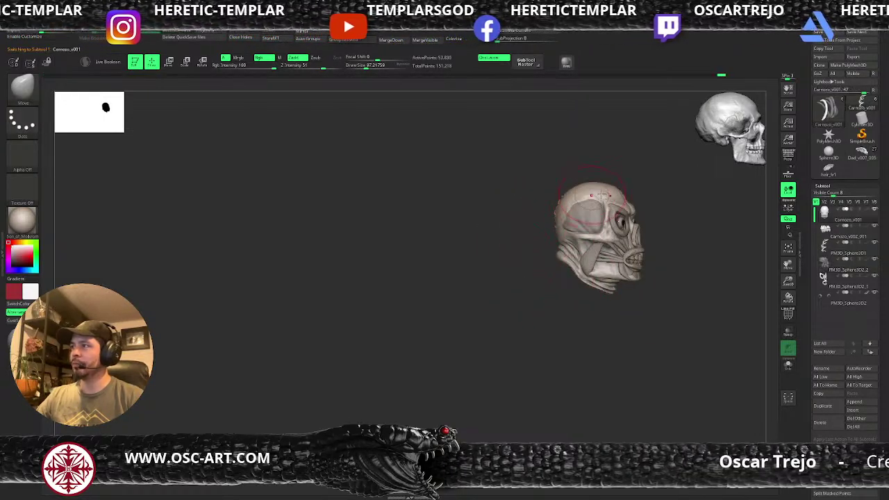
left_click_drag(660, 199, 382, 309)
left_click(566, 280, "alt")
mouse_move(658, 281)
left_mouse_down("alt")
mouse_move(631, 258)
mouse_move(634, 247)
mouse_move(634, 268)
left_mouse_up("alt")
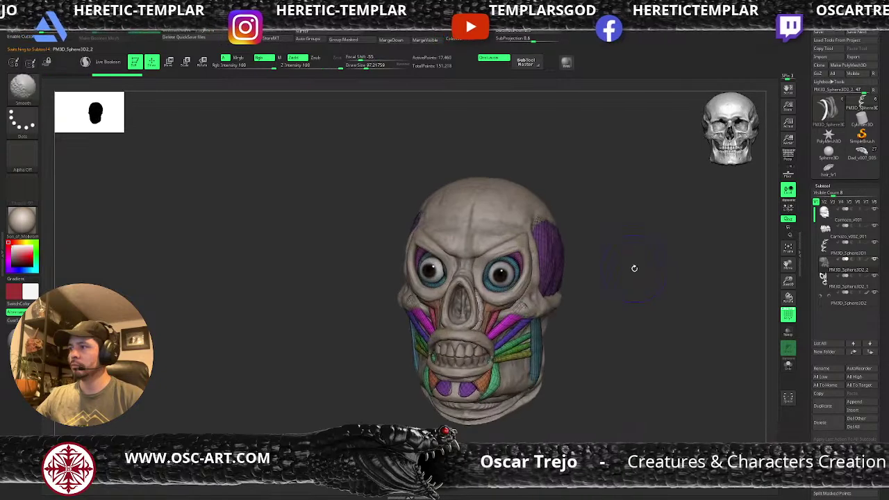
key("shift+f")
key("ctrl+d")
key("ctrl+d")
key("ctrl+d")
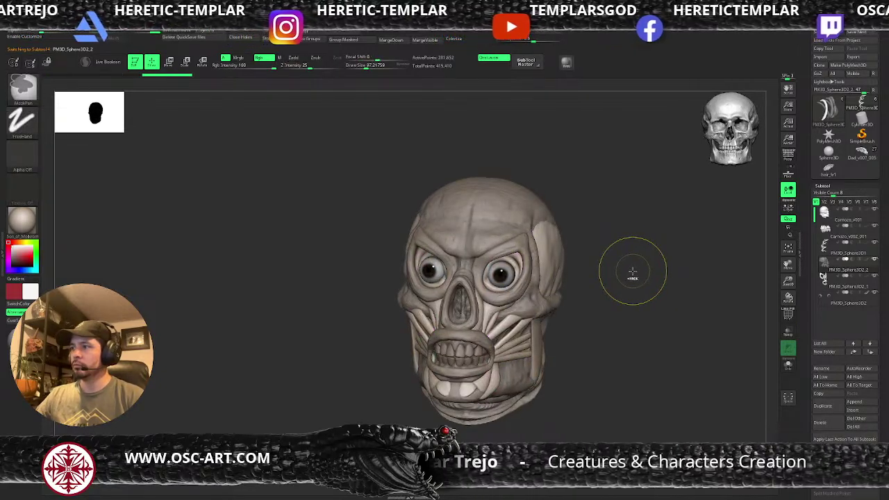
left_click_drag(633, 272, 611, 268, "shift")
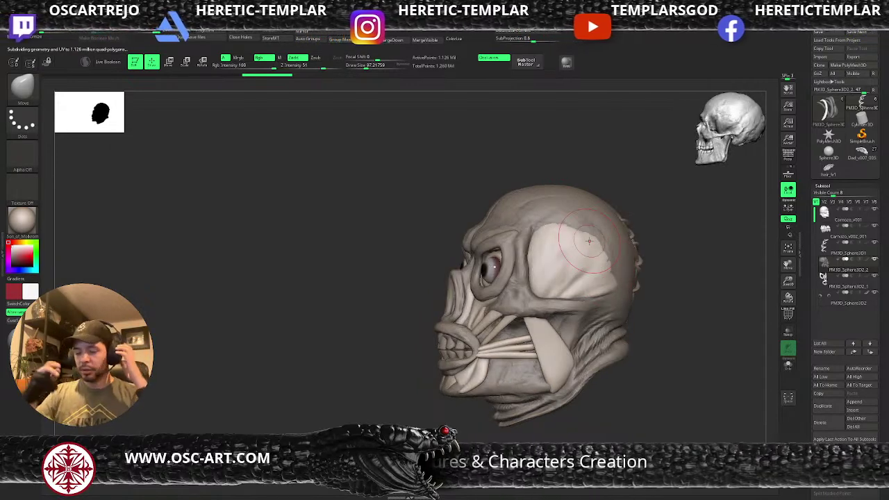
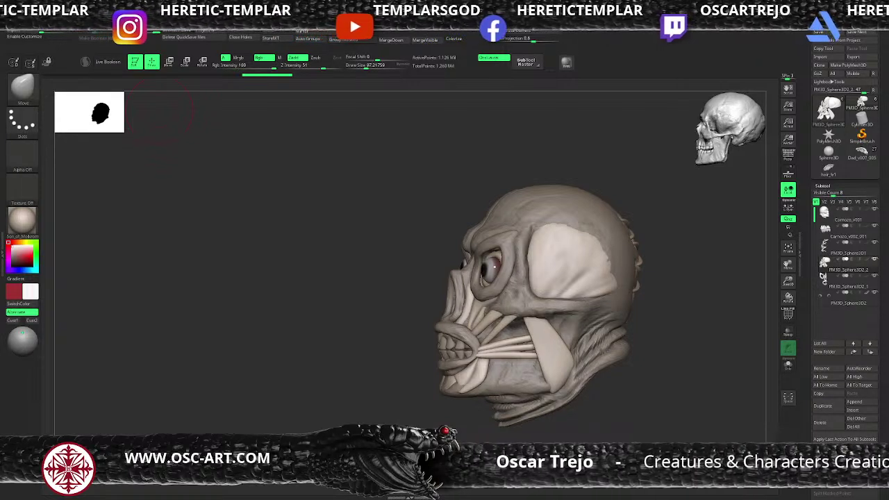
Step: Nudge the muscle around the eye with an enlarged Move Topological brush
left_click_drag(358, 273, 323, 324)
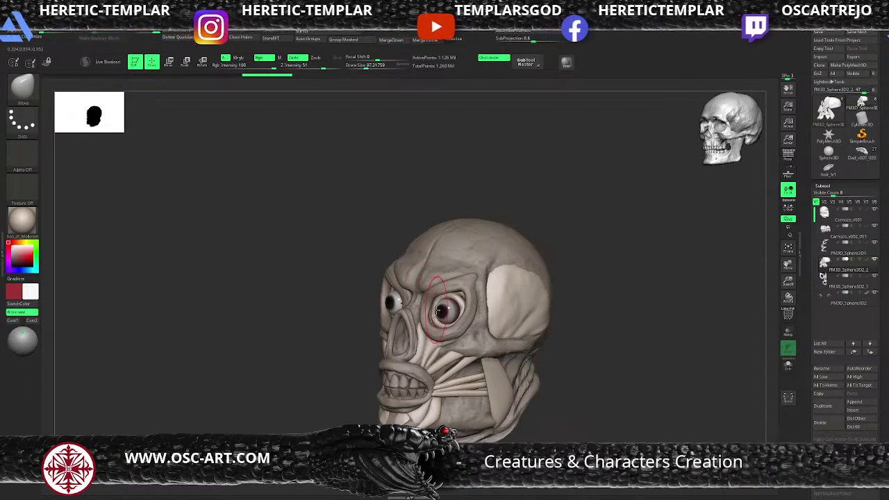
mouse_move(548, 302)
left_mouse_down()
mouse_move(601, 284)
mouse_move(565, 279)
mouse_move(569, 360)
left_mouse_up()
key("b")
key("m")
key("t")
key("]")
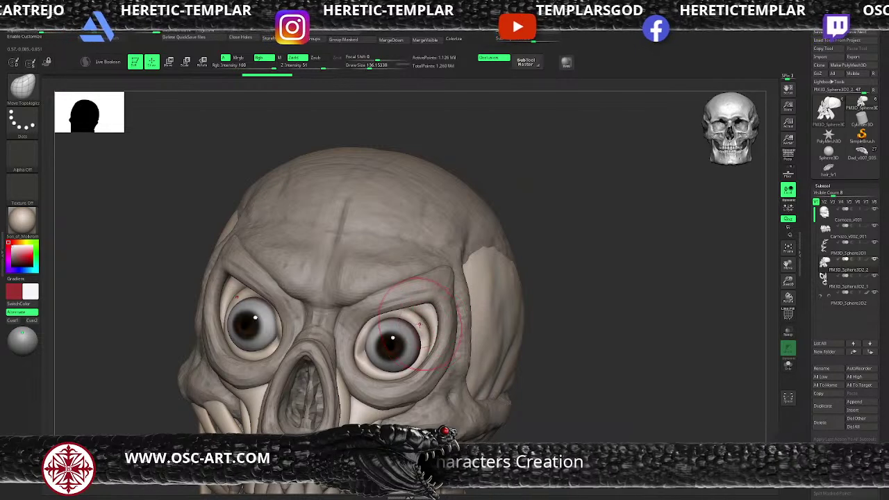
left_click_drag(421, 327, 424, 327)
Step: Check the temple muscle's polygroup in the polyframe display and cut a first groove along its front edge
mouse_move(552, 287)
left_mouse_down("alt")
mouse_move(525, 288)
mouse_move(534, 294)
mouse_move(524, 304)
mouse_move(509, 256)
left_mouse_up("alt")
left_click_drag(575, 266, 591, 268)
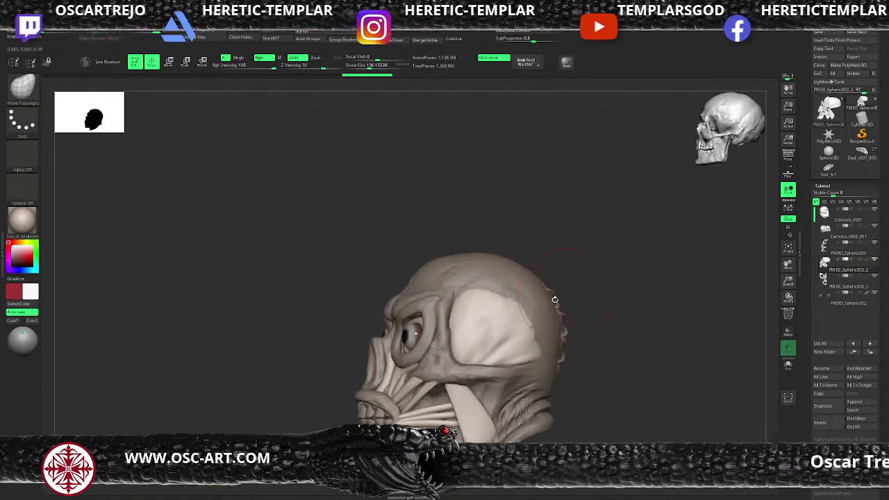
key("shift+f")
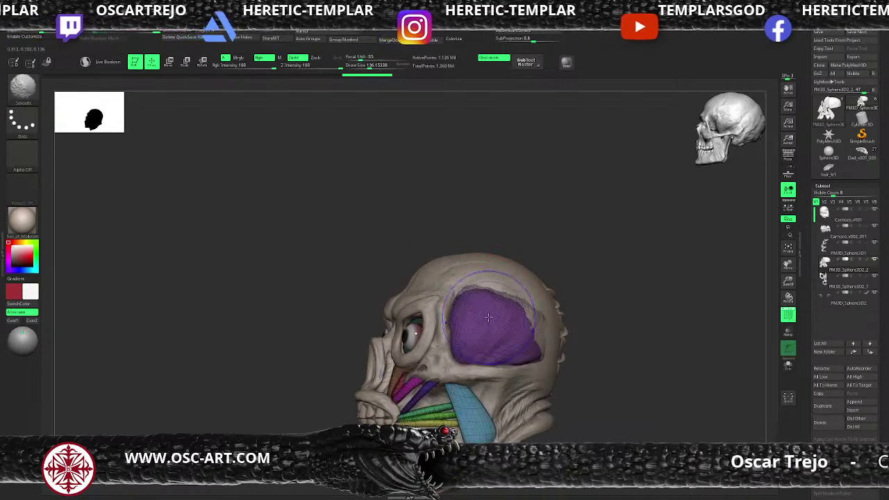
key("shift+f")
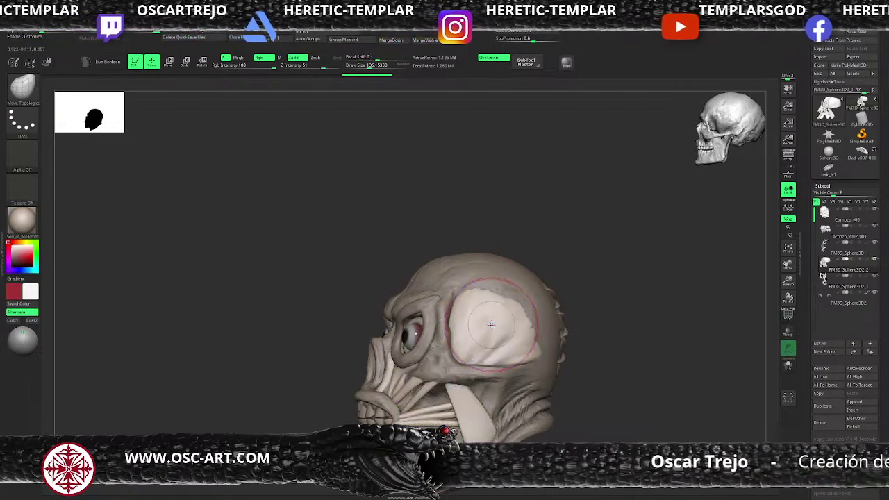
key("b")
key("c")
key("b")
key("s")
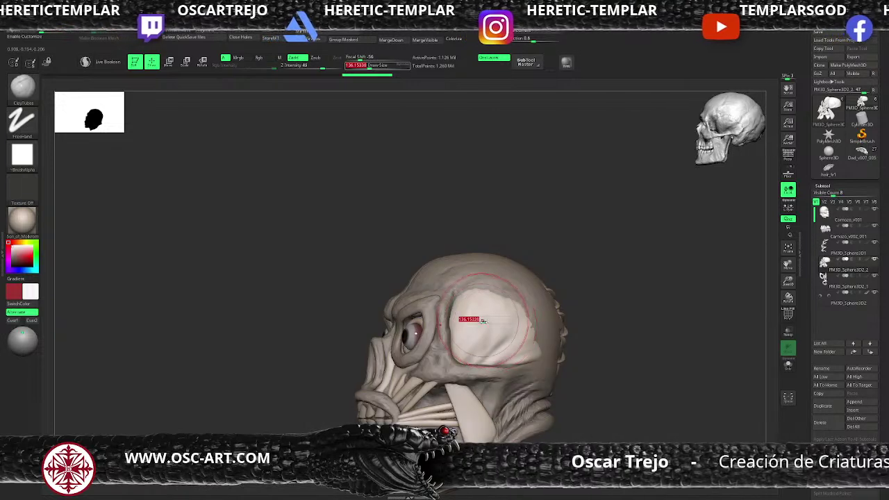
left_click(473, 321)
key("shift")
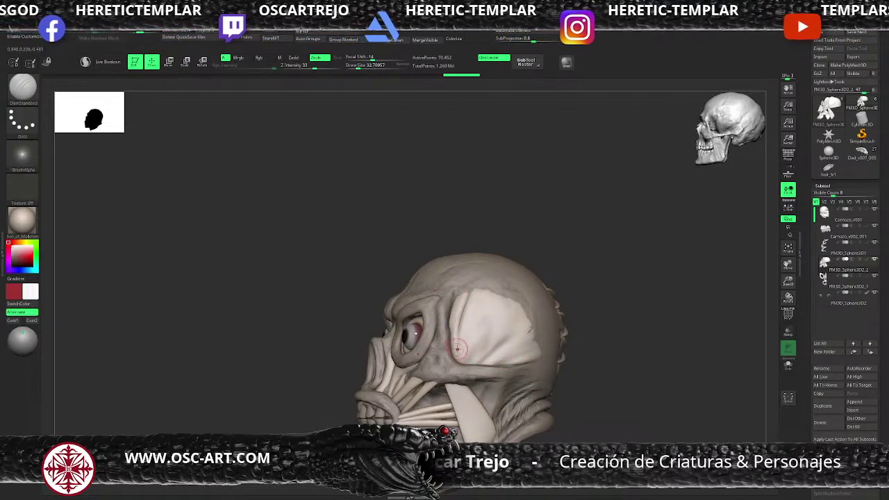
Step: Carve fibre grooves fanning across the temple muscle with DamStandard at a draw size of about 33
mouse_move(485, 287)
left_mouse_down()
mouse_move(473, 321)
mouse_move(475, 341)
mouse_move(485, 335)
left_mouse_up()
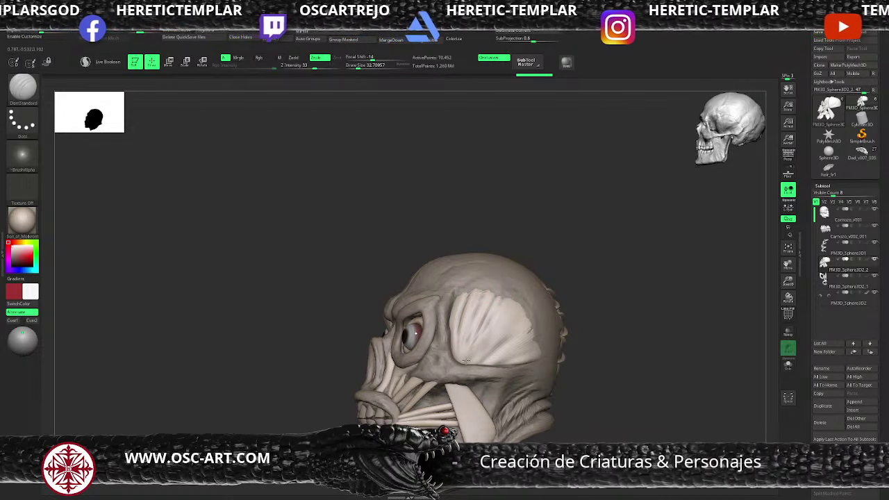
left_click_drag(515, 301, 482, 350)
left_click_drag(517, 321, 470, 361)
left_click_drag(537, 335, 480, 358)
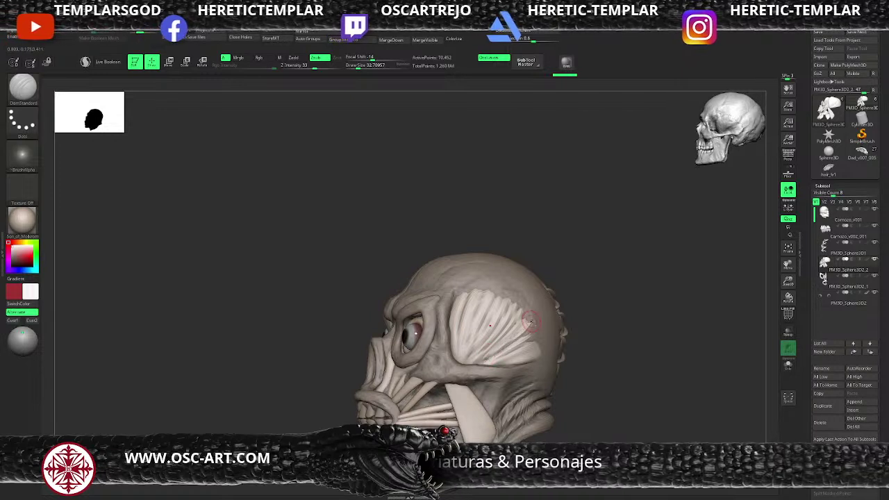
mouse_move(525, 325)
left_mouse_down()
mouse_move(473, 361)
mouse_move(502, 352)
mouse_move(494, 357)
left_mouse_up()
left_click_drag(546, 343, 494, 364)
mouse_move(510, 296)
left_mouse_down()
mouse_move(479, 347)
mouse_move(469, 347)
left_mouse_up()
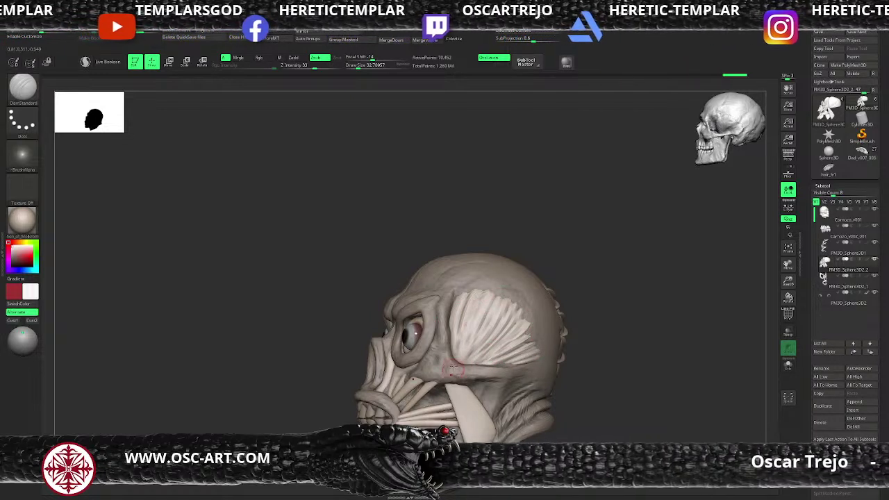
left_click_drag(476, 293, 466, 351)
Step: Subdivide the face muscles once more and cut finer fibre lines into the temple muscle
key("ctrl+d")
left_click_drag(528, 323, 482, 338)
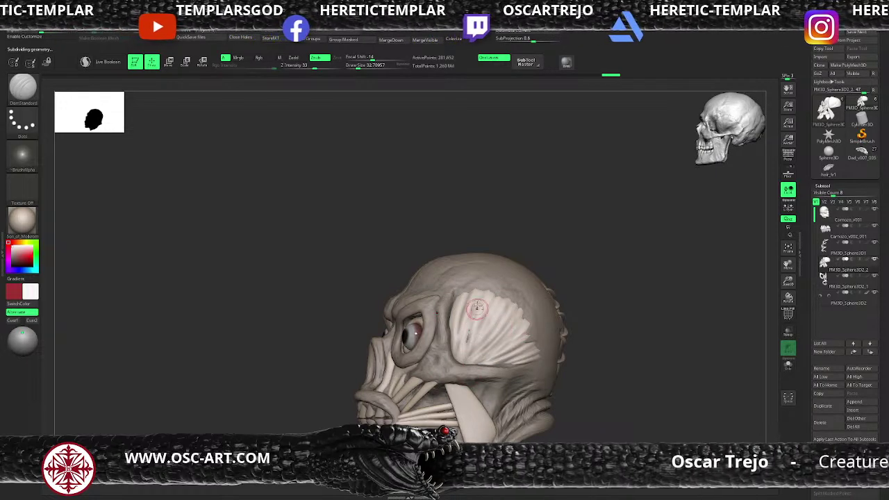
left_click_drag(483, 292, 460, 377)
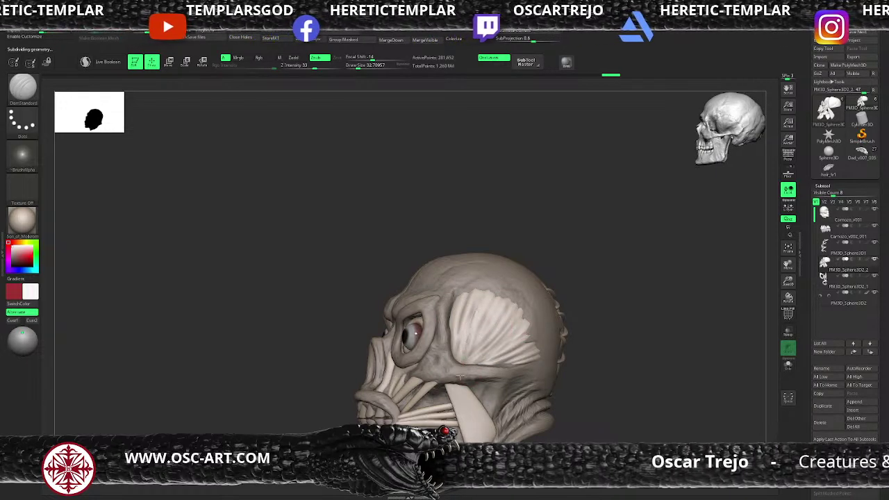
left_click(496, 362, "alt")
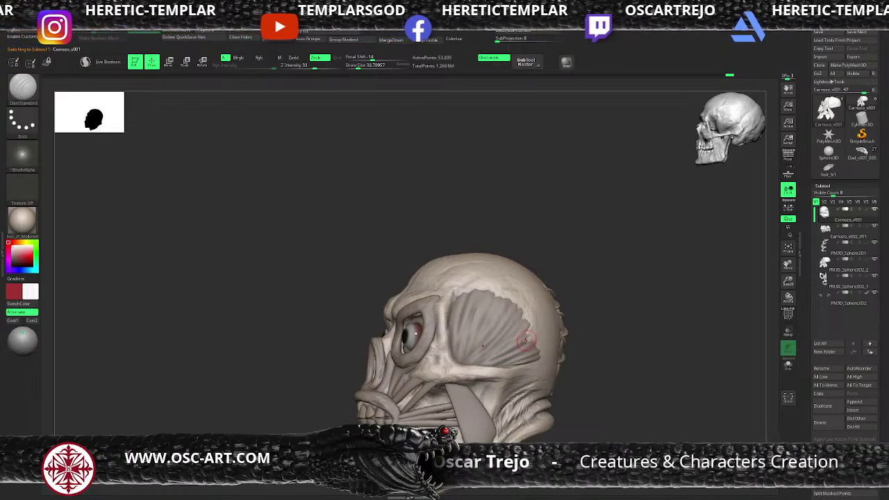
key("b")
key("s")
key("t")
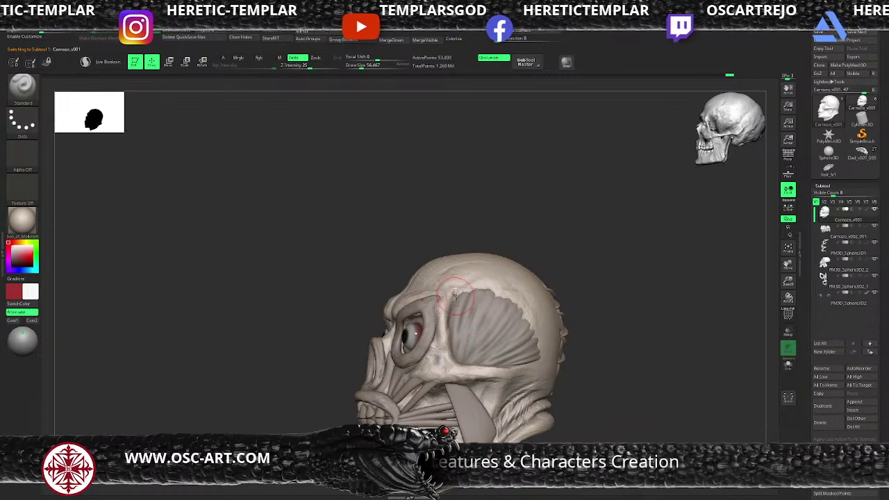
Step: Reselect the face muscle subtool and carve fibres into the upper cheek muscles beside the nose with DamStandard
mouse_move(302, 333)
left_mouse_down("shift")
mouse_move(534, 292)
mouse_move(498, 315)
mouse_move(531, 333)
left_mouse_up("shift")
left_click(456, 336, "alt")
left_click(445, 355, "alt")
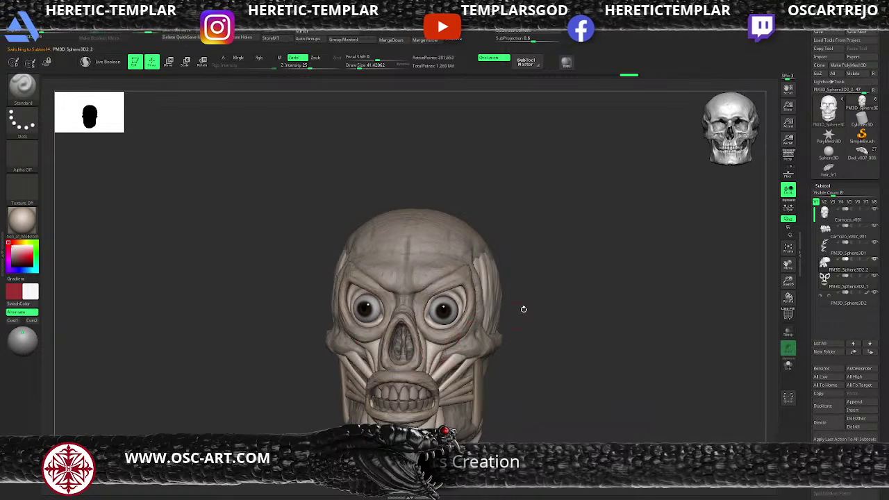
mouse_move(549, 320)
left_mouse_down("alt")
mouse_move(545, 338)
mouse_move(434, 313)
left_mouse_up("alt")
key("d")
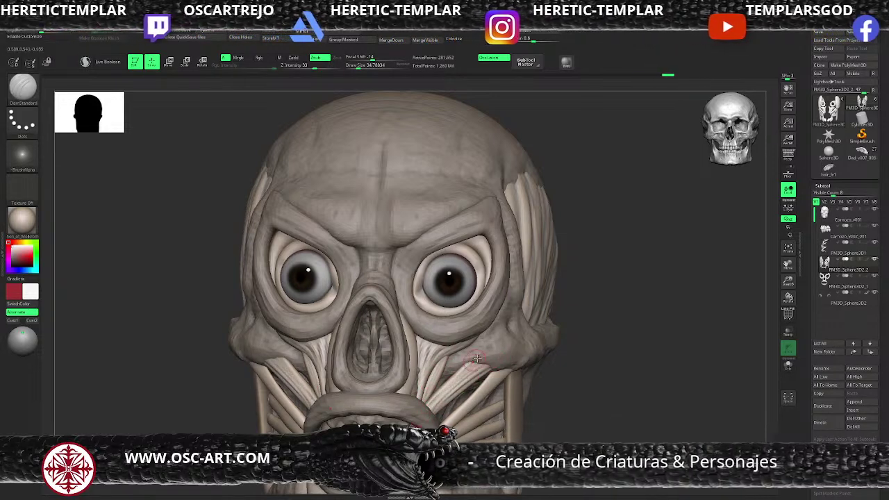
left_click_drag(575, 367, 580, 330, "alt")
left_click_drag(642, 245, 564, 319)
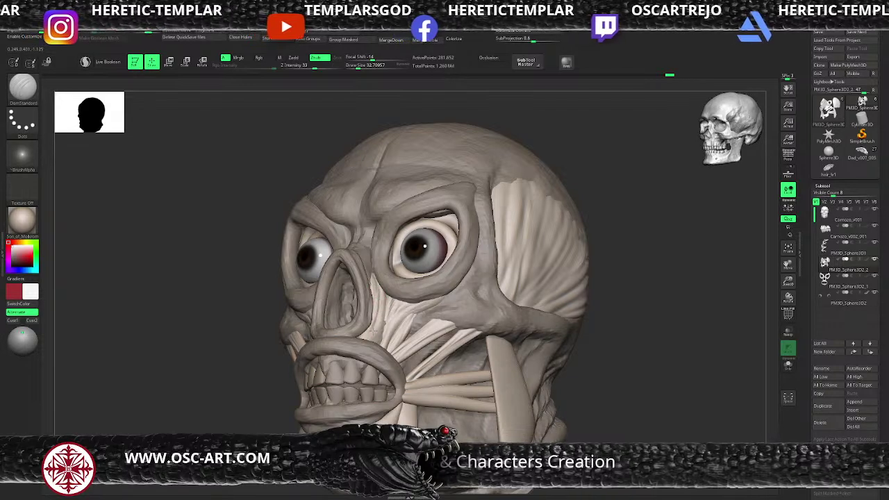
Step: Set up ClayBuildup at a draw size of about 41 for the cheek muscles around the mouth
mouse_move(596, 295)
left_mouse_down()
mouse_move(608, 300)
mouse_move(565, 309)
left_mouse_up()
key("s")
left_click_drag(474, 311, 481, 311)
key("b")
key("c")
key("b")
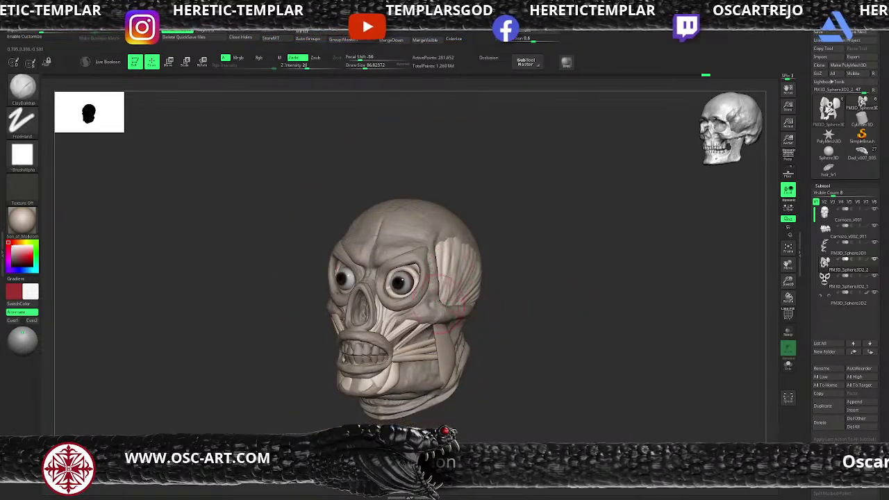
left_click_drag(479, 298, 492, 299, "shift")
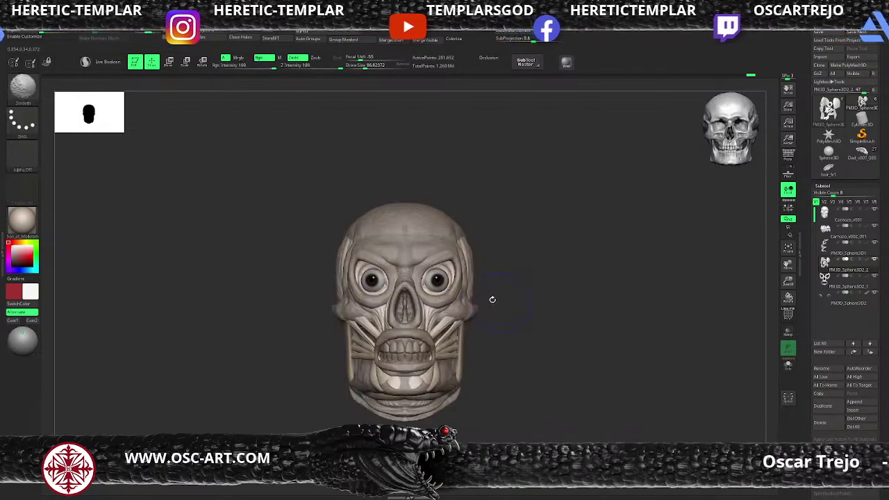
key("f")
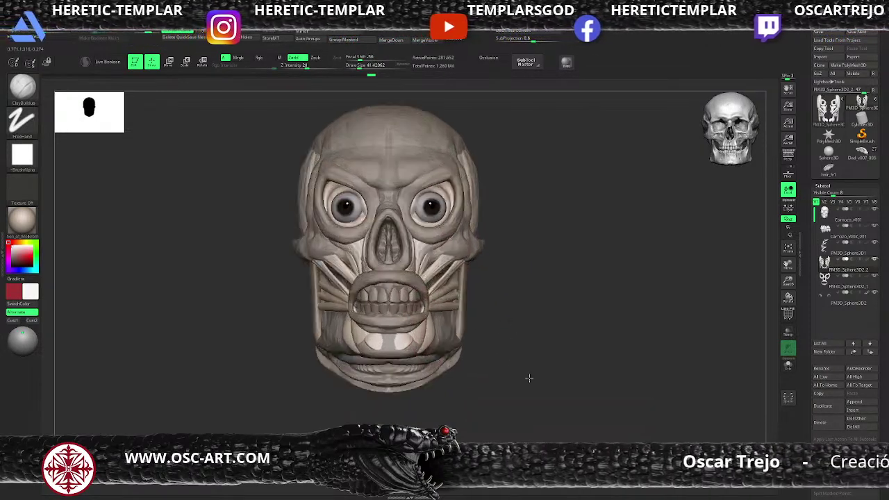
left_click_drag(529, 377, 563, 270, "alt")
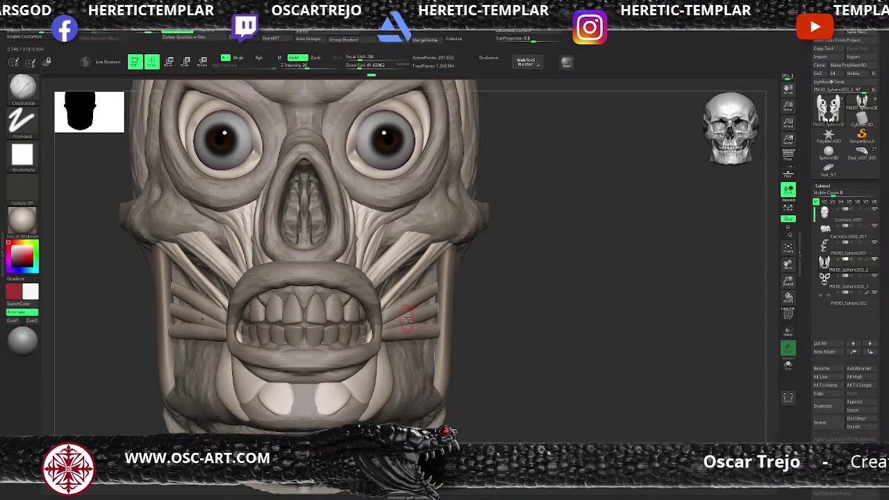
Step: Carve lengthwise fibre grooves along the strands between mouth corner and jaw muscle with DamStandard at a draw size of about 31
right_click_drag(420, 308, 357, 310)
key("b")
key("d")
key("s")
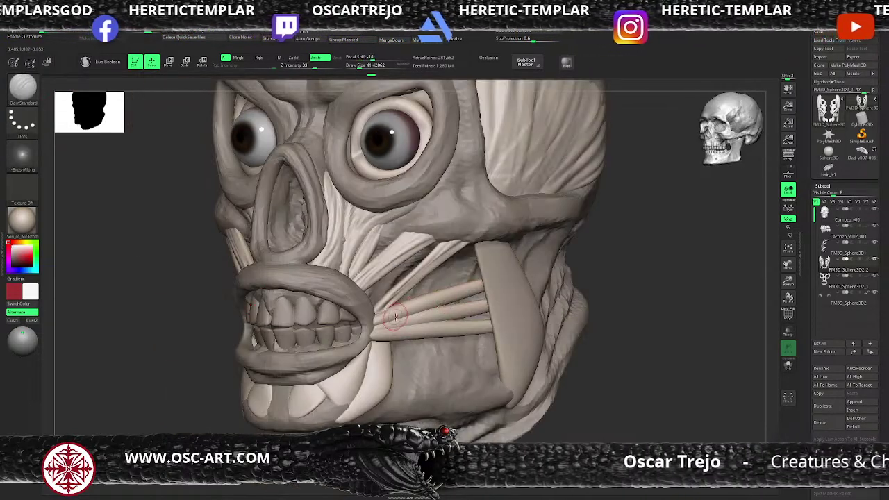
key("bracketleft")
mouse_move(386, 317)
left_mouse_down()
mouse_move(477, 284)
mouse_move(403, 315)
mouse_move(482, 293)
mouse_move(447, 293)
mouse_move(393, 324)
mouse_move(492, 305)
mouse_move(421, 318)
mouse_move(442, 313)
left_mouse_up()
left_click_drag(377, 341, 489, 330)
left_click_drag(421, 333, 490, 323)
left_click_drag(393, 334, 453, 329)
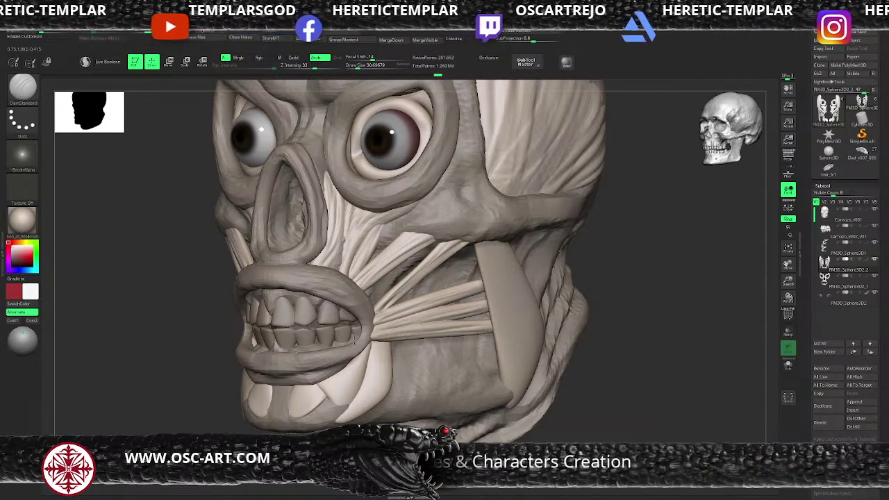
left_click_drag(370, 337, 479, 321)
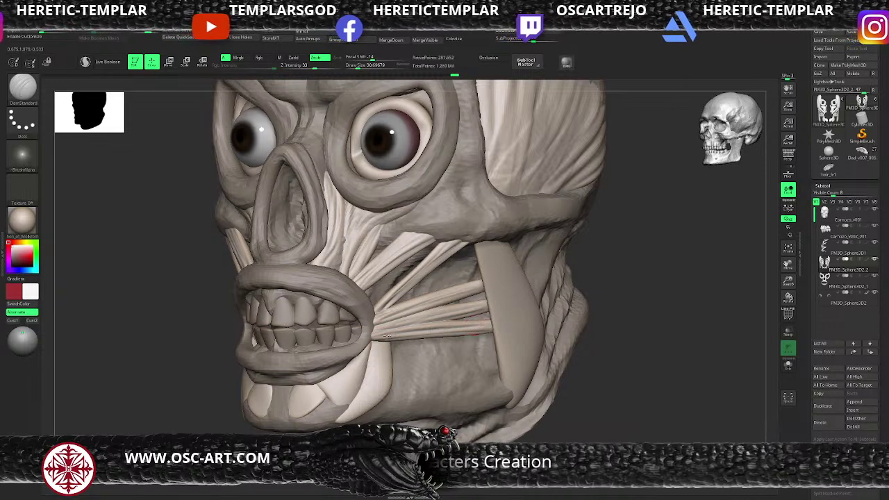
mouse_move(388, 327)
left_mouse_down()
mouse_move(375, 327)
mouse_move(448, 312)
left_mouse_up()
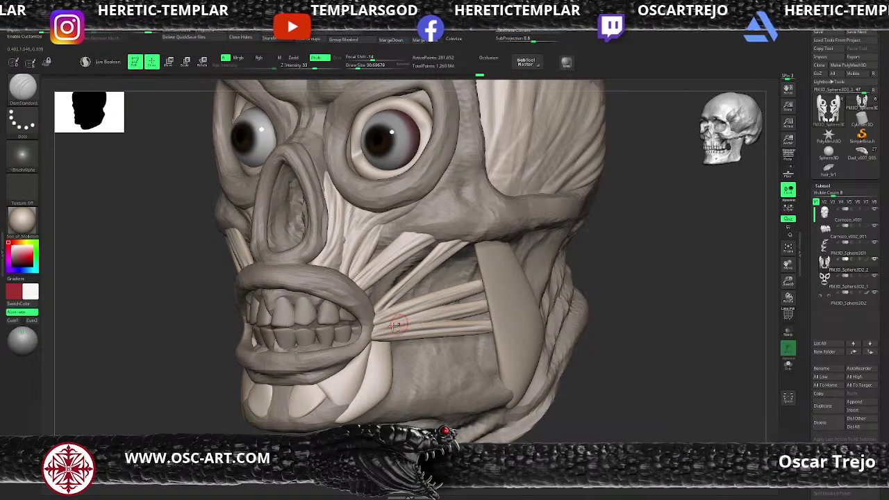
left_click_drag(394, 326, 479, 304)
Step: Refine the fibre lines on the diagonal cheek muscle running from the cheekbone down to the mouth corner
mouse_move(648, 280)
left_mouse_down()
mouse_move(582, 265)
mouse_move(553, 285)
left_mouse_up()
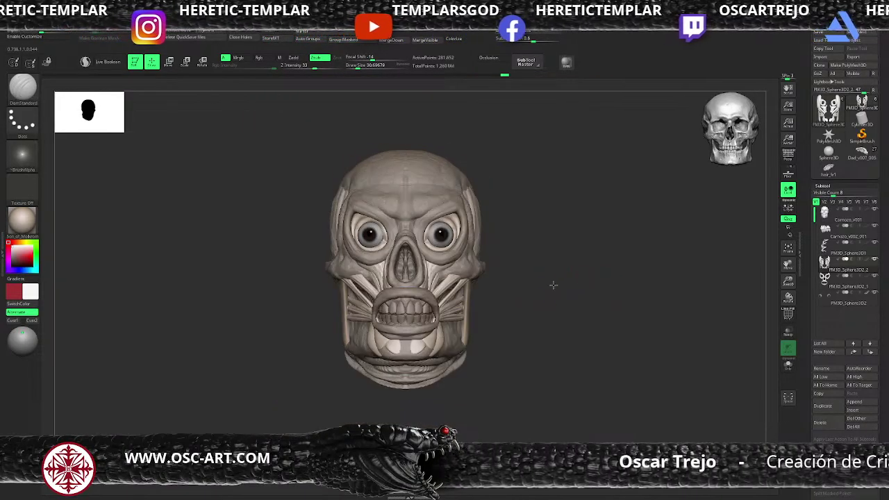
left_click_drag(535, 244, 488, 385, "alt")
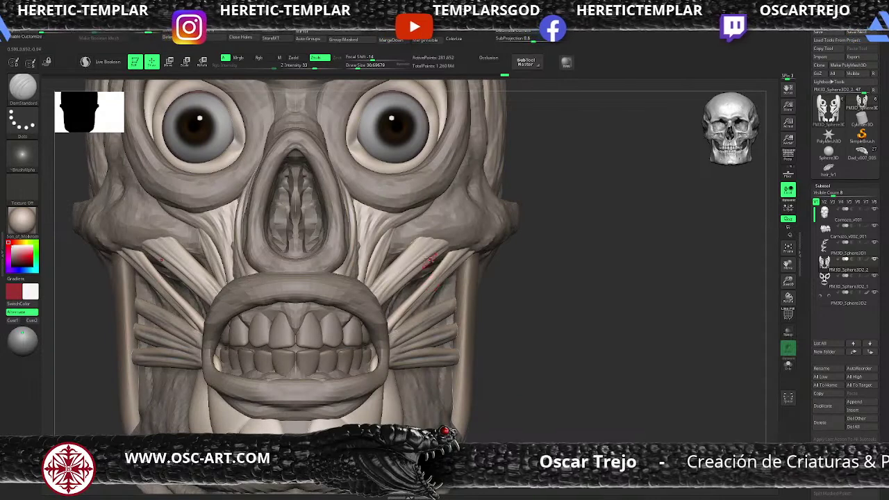
mouse_move(446, 237)
left_mouse_down()
mouse_move(416, 263)
mouse_move(433, 252)
mouse_move(415, 255)
mouse_move(434, 222)
mouse_move(406, 258)
left_mouse_up()
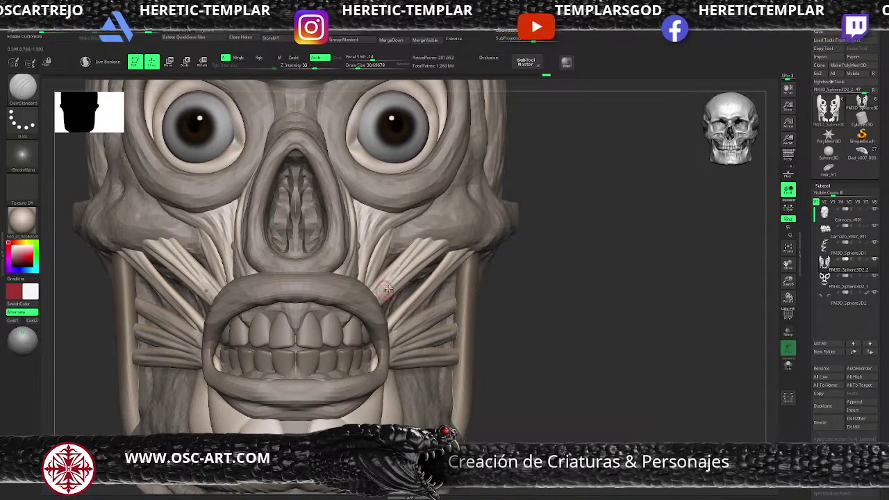
left_click_drag(497, 271, 432, 233, "alt")
left_click_drag(508, 238, 472, 228)
left_click_drag(471, 227, 497, 291, "alt")
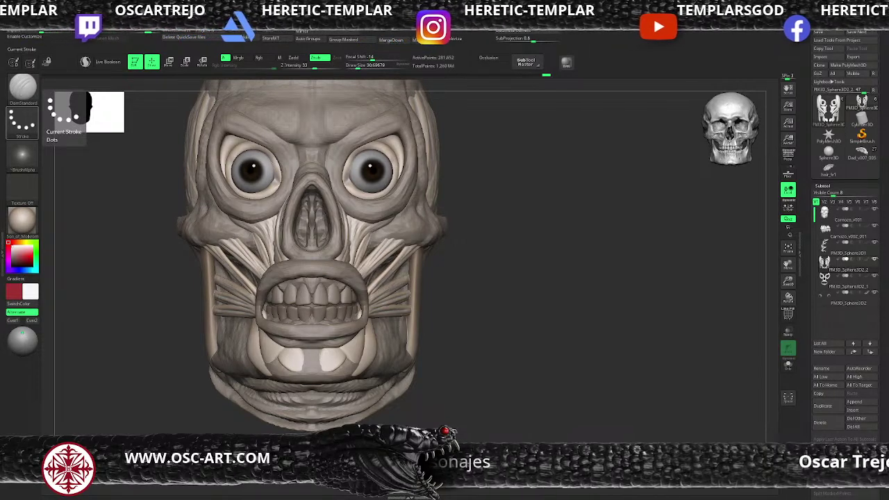
Step: Groove the inner chin muscle below the mouth corner with DamStandard at a draw size of about 33
mouse_move(590, 403)
left_mouse_down()
mouse_move(492, 415)
mouse_move(360, 395)
mouse_move(349, 369)
left_mouse_up()
key("s")
mouse_move(299, 408)
left_mouse_down()
mouse_move(288, 404)
mouse_move(301, 410)
mouse_move(298, 390)
mouse_move(309, 375)
left_mouse_up()
left_click_drag(324, 413, 325, 409)
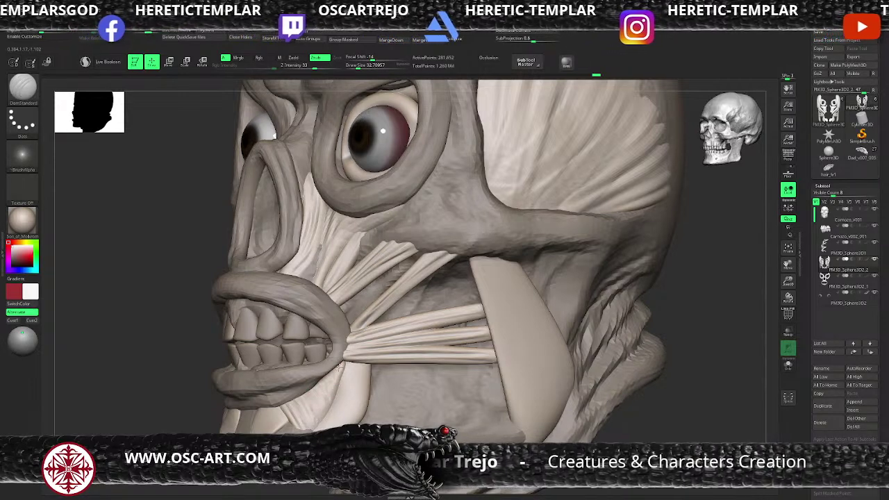
Step: Sculpt fibres on the outer chin muscle with ClayBuildup and DamStandard at a draw size of about 59
key("b")
key("c")
key("b")
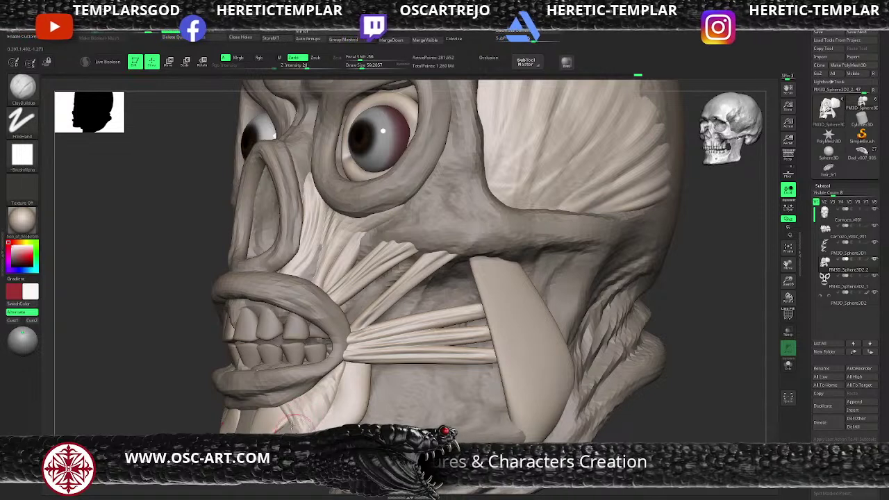
key("b")
key("d")
key("s")
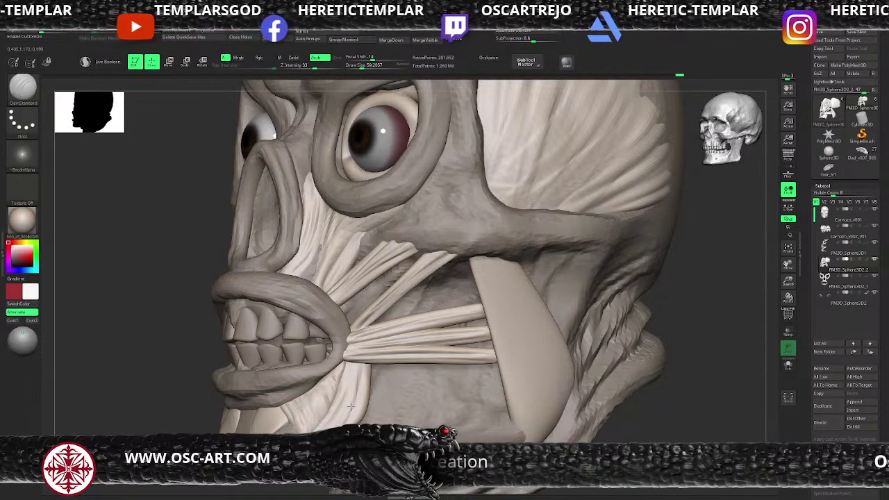
Step: Adjust the shape of the chin muscles below the mouth corner with the Move brush at a draw size of about 108
mouse_move(362, 397)
right_mouse_down()
mouse_move(227, 429)
mouse_move(316, 399)
right_mouse_up()
key("b")
key("m")
key("v")
key("s")
mouse_move(361, 383)
left_mouse_down()
mouse_move(370, 383)
mouse_move(356, 385)
left_mouse_up()
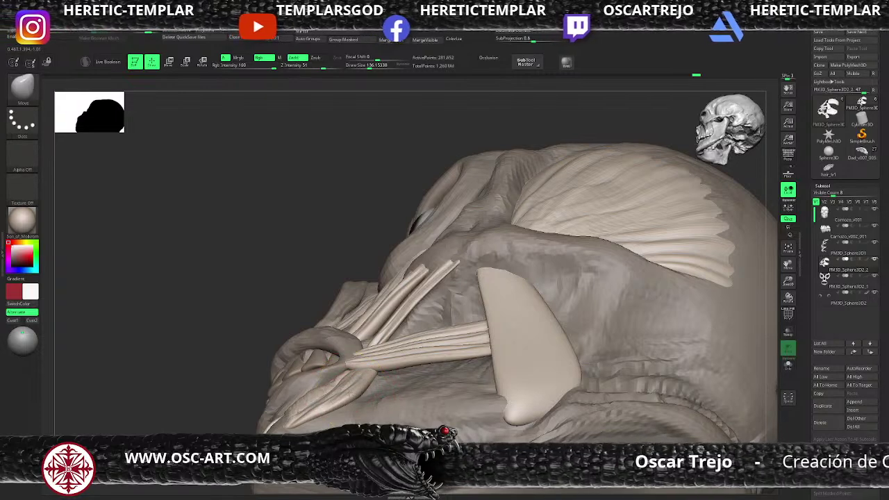
left_click_drag(236, 412, 295, 415)
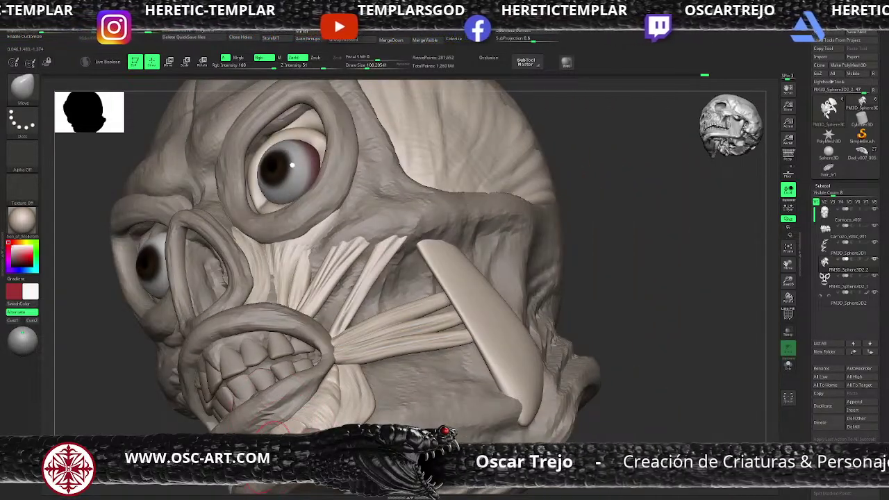
mouse_move(609, 359)
left_mouse_down()
mouse_move(611, 306)
mouse_move(488, 312)
mouse_move(514, 376)
left_mouse_up()
left_click_drag(224, 400, 476, 332)
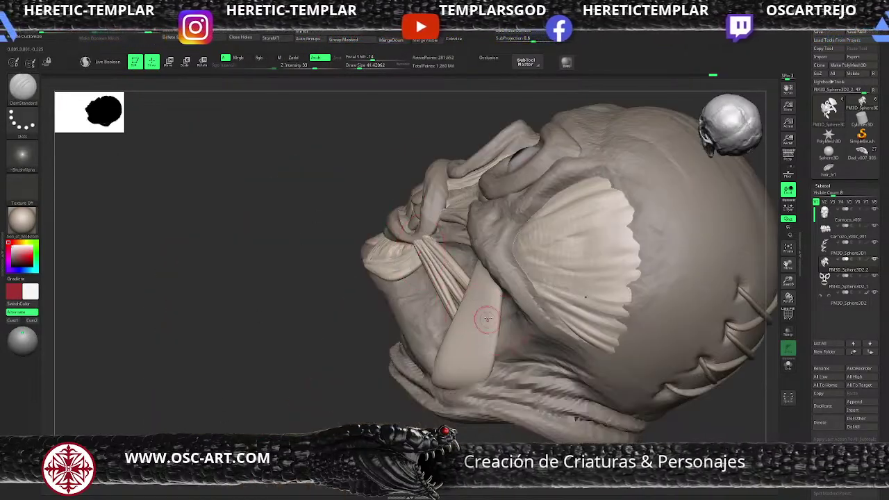
Step: Carve lengthwise fibres into the smooth jaw muscle below the cheekbone with DamStandard at a draw size of about 41
mouse_move(492, 271)
left_mouse_down()
mouse_move(473, 366)
mouse_move(479, 332)
mouse_move(457, 343)
left_mouse_up()
left_click_drag(471, 305, 451, 351)
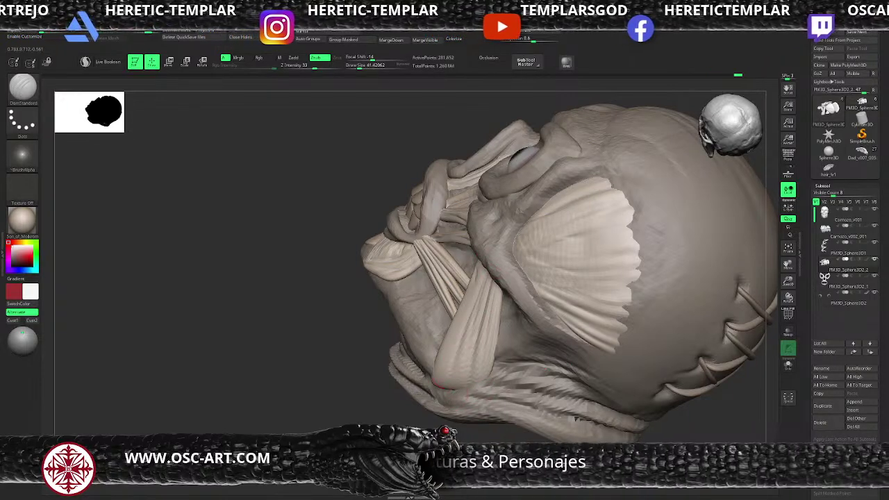
left_click_drag(472, 285, 450, 362)
right_click_drag(331, 382, 302, 338, "ctrl")
left_click_drag(303, 337, 347, 370)
left_click_drag(543, 271, 517, 307, "alt")
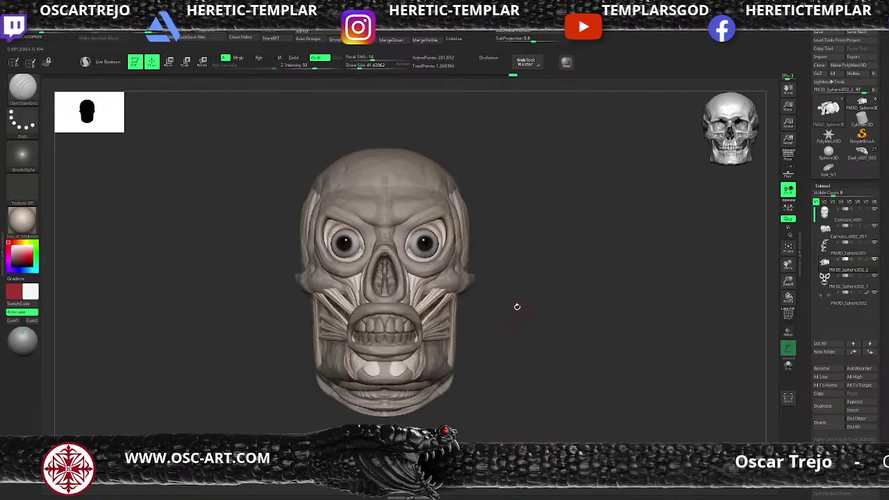
Step: Load the DemoSoldier.ZTL tool from LightBox and frame the whole figure
key("comma")
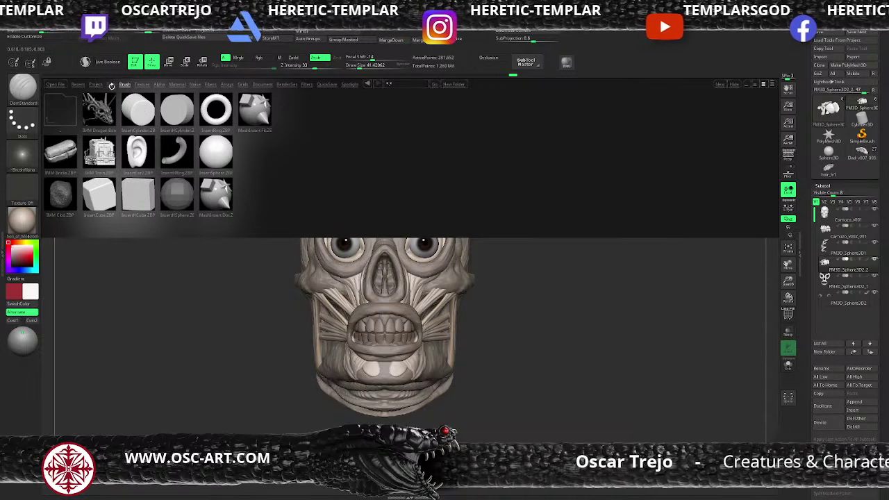
left_click(111, 84)
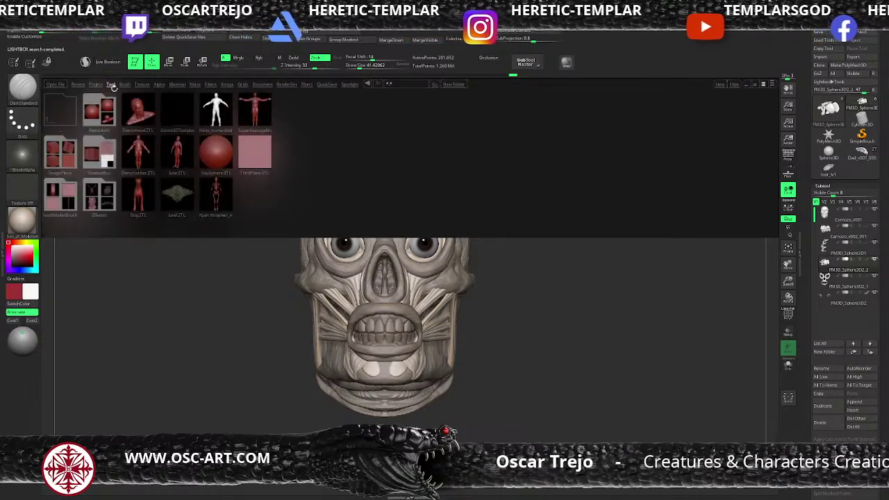
double_click(140, 153)
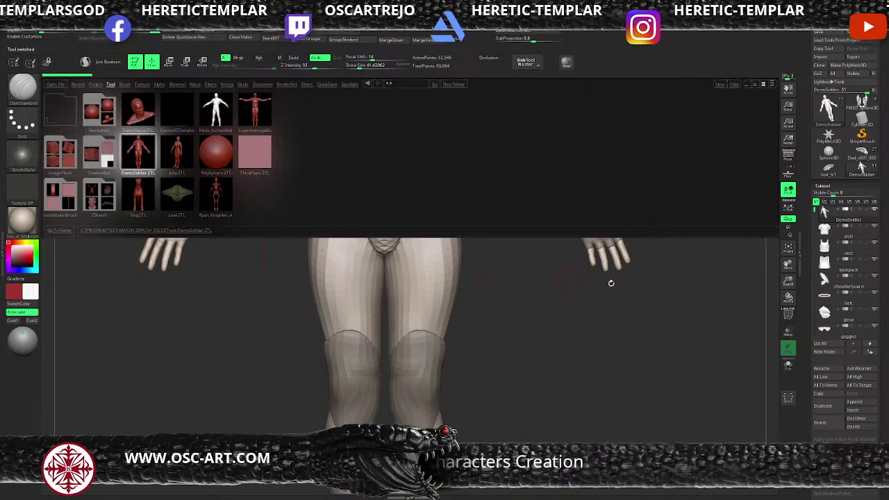
key("f")
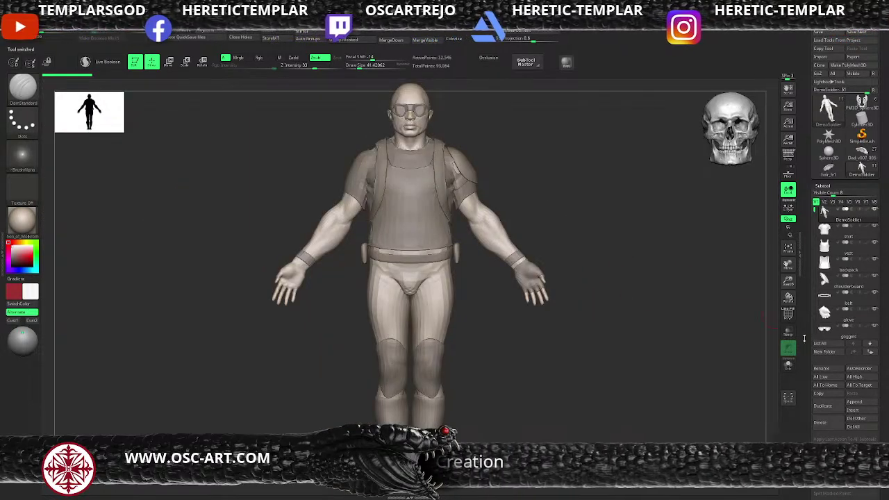
Step: Switch back to the creature head tool and frame it
left_click(833, 169)
left_click(848, 165)
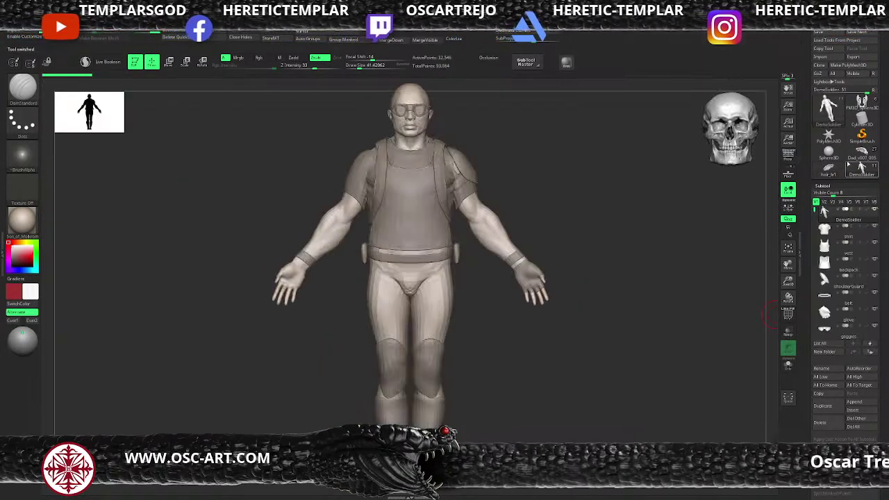
left_click(861, 151)
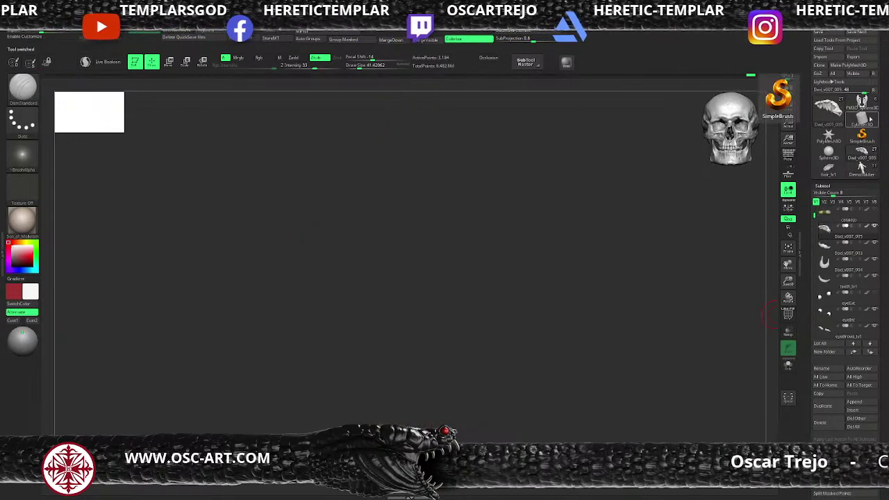
left_click(866, 113)
key("f")
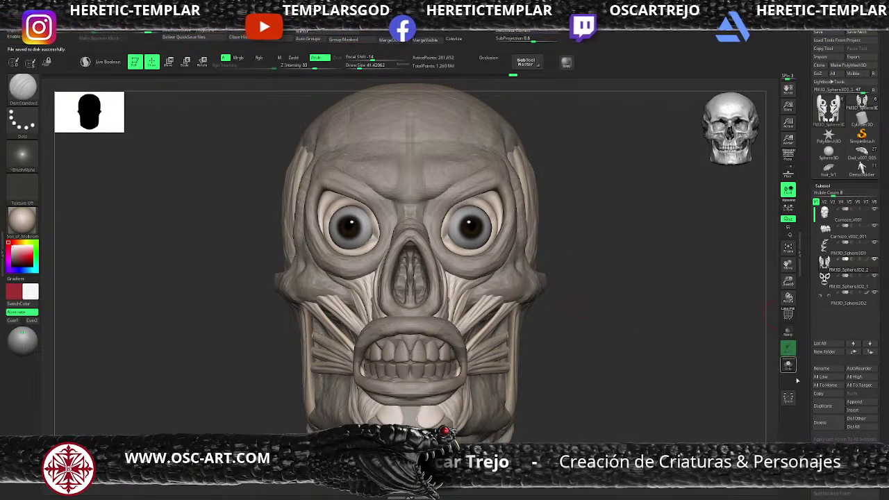
Step: Append the DemoSoldier body to the creature head as a subtool and frame both
left_click(853, 410)
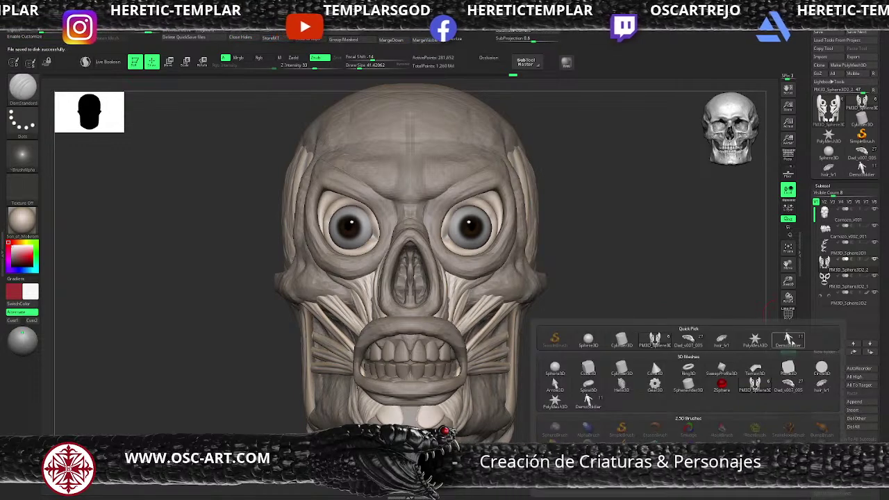
left_click(660, 332)
key("f")
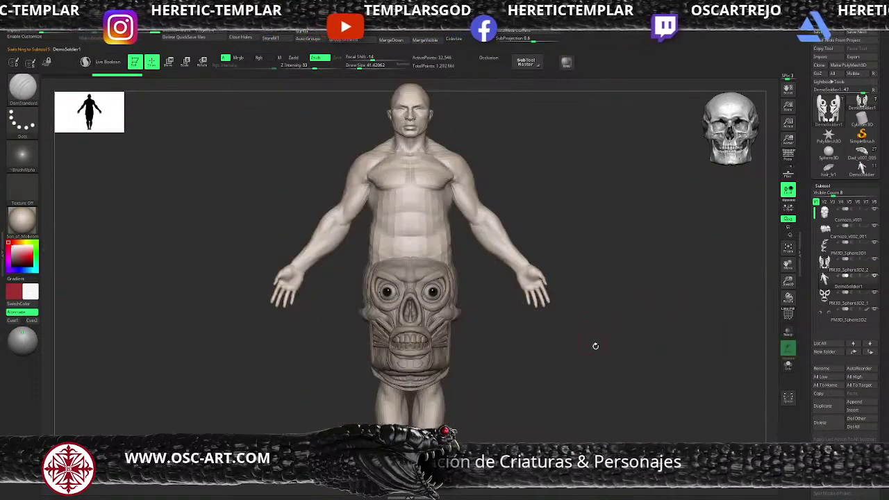
Step: Move and scale the soldier body until its head lines up with the creature's head
left_click_drag(595, 346, 500, 282, "alt")
key("w")
left_click_drag(411, 243, 413, 332)
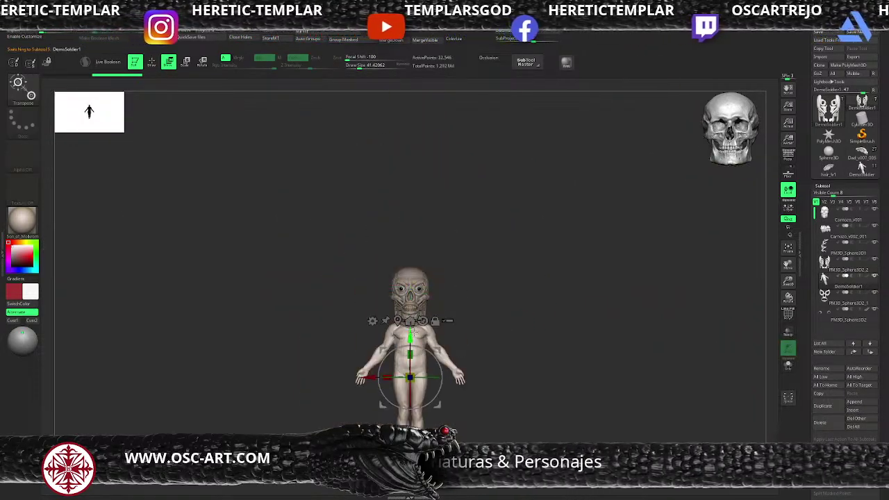
left_click_drag(413, 374, 410, 395)
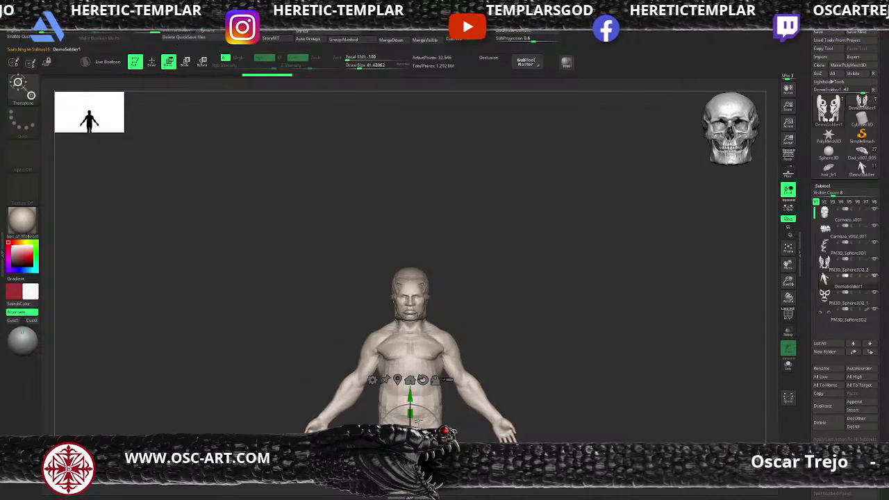
left_click_drag(554, 350, 452, 381, "shift")
left_click_drag(412, 421, 425, 421)
left_click_drag(572, 340, 591, 338, "shift")
right_click_drag(591, 337, 579, 347, "ctrl")
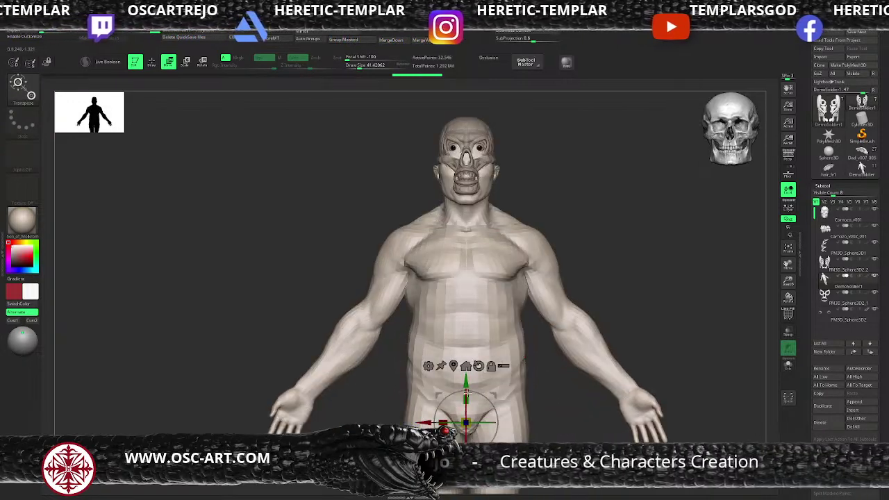
Step: Reposition the body's transform pivot to the upper chest and scale the body to fit more closely inside the creature's head
left_click(491, 366)
left_click_drag(466, 384, 472, 186)
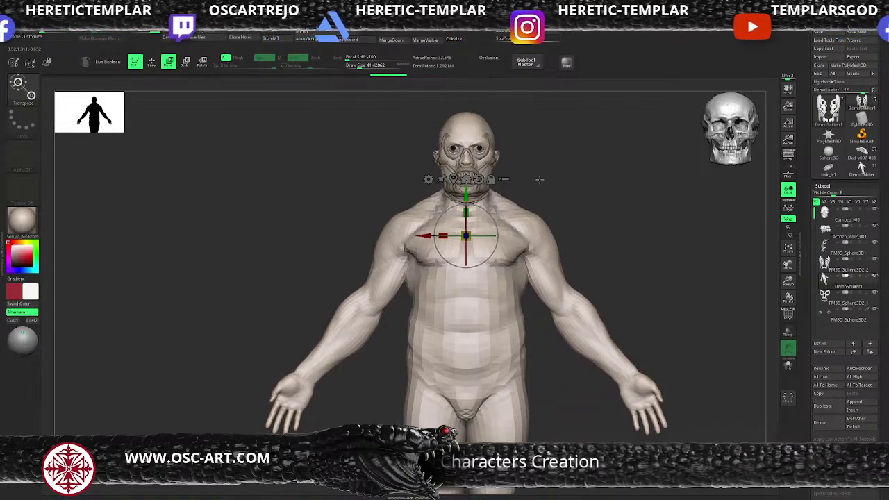
left_click_drag(587, 199, 545, 207)
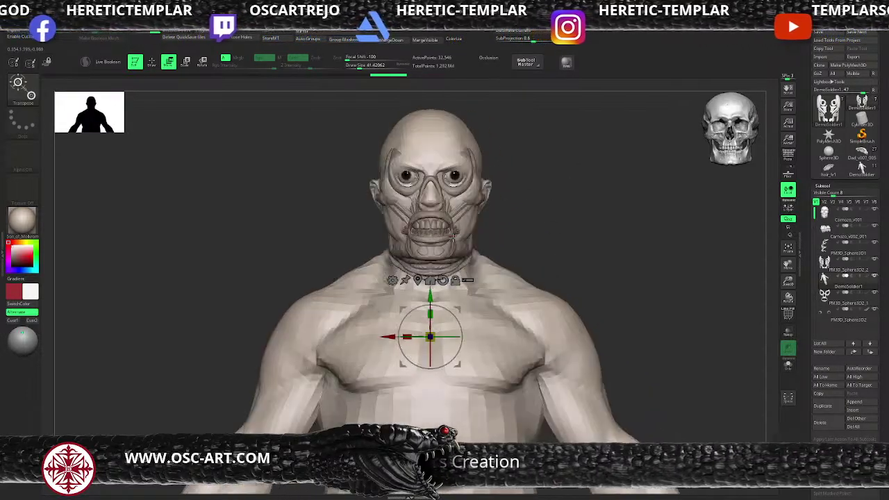
key("shift+f")
key("q")
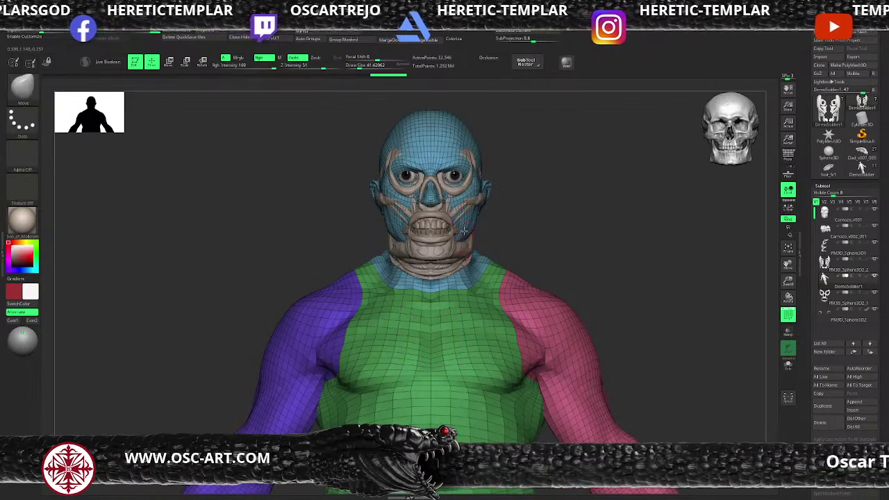
key("w")
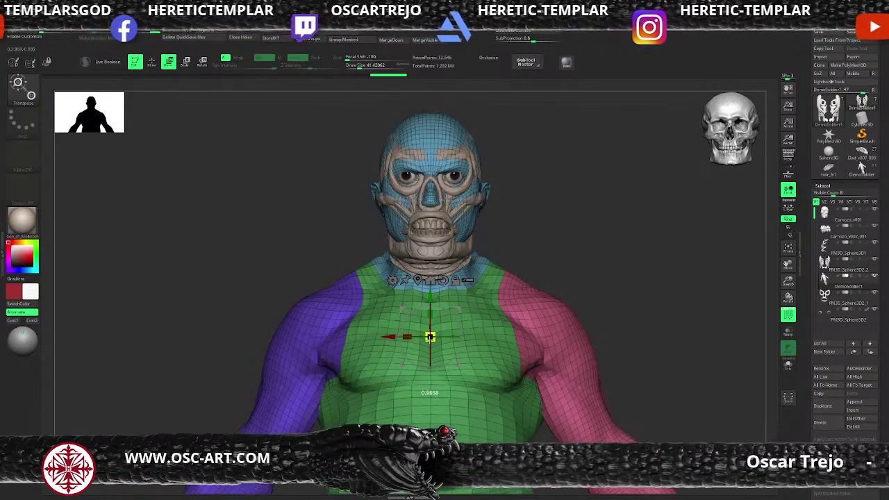
key("q")
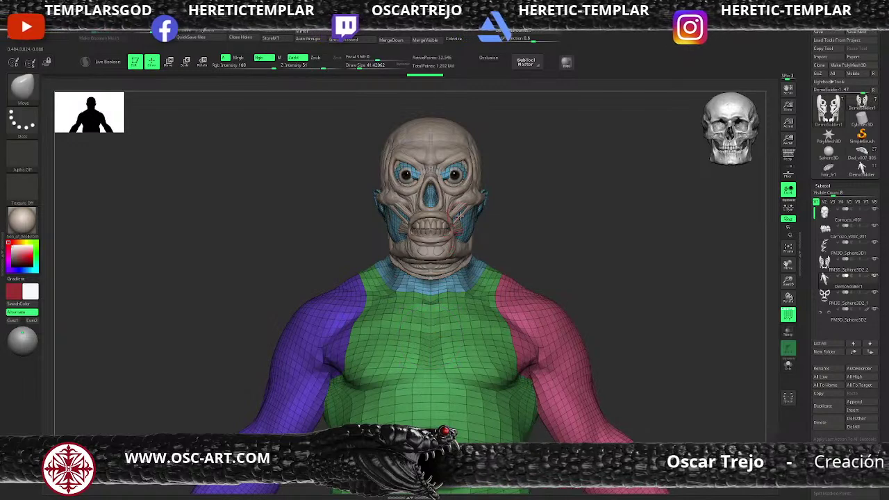
key("shift+f")
Step: Fine-tune the body's placement around the creature's head and neck with the transform gizmo
mouse_move(484, 204)
left_mouse_down()
mouse_move(520, 208)
mouse_move(514, 216)
left_mouse_up()
key("w")
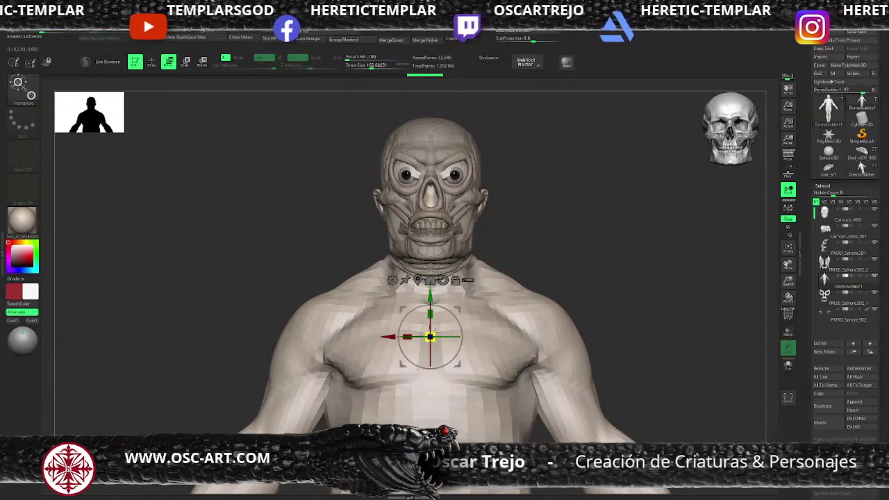
key("q")
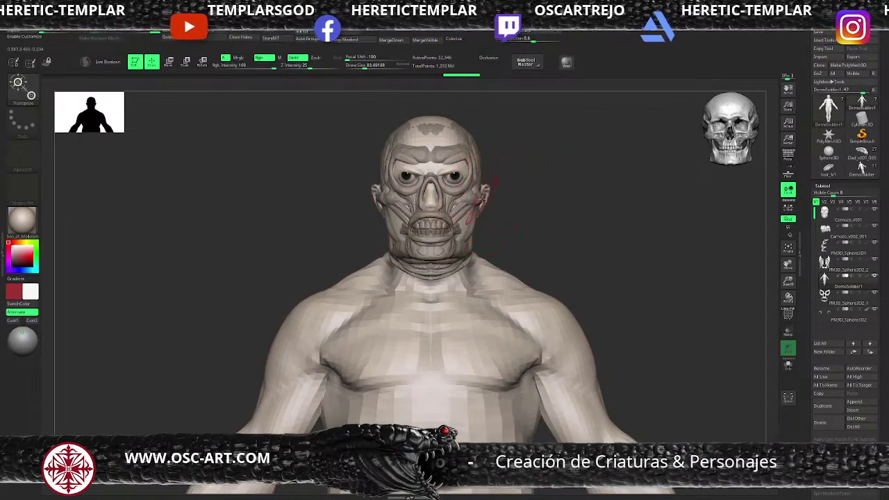
key("s")
left_click_drag(460, 175, 466, 174)
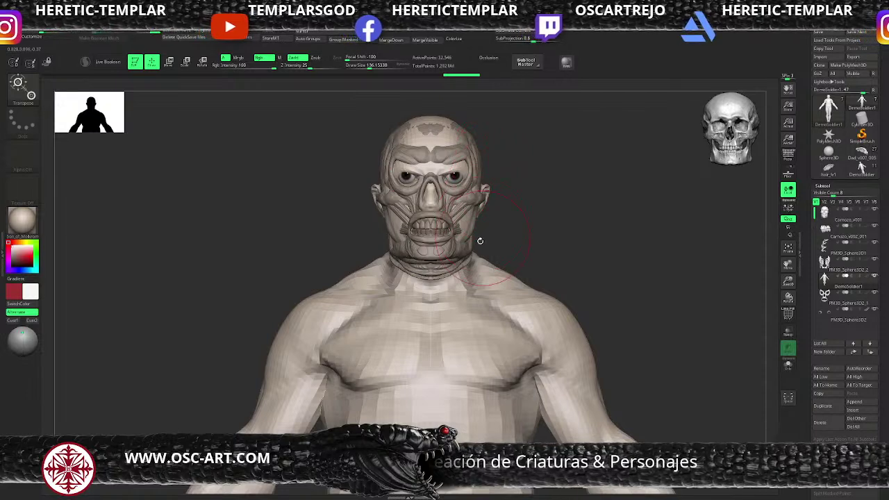
key("w")
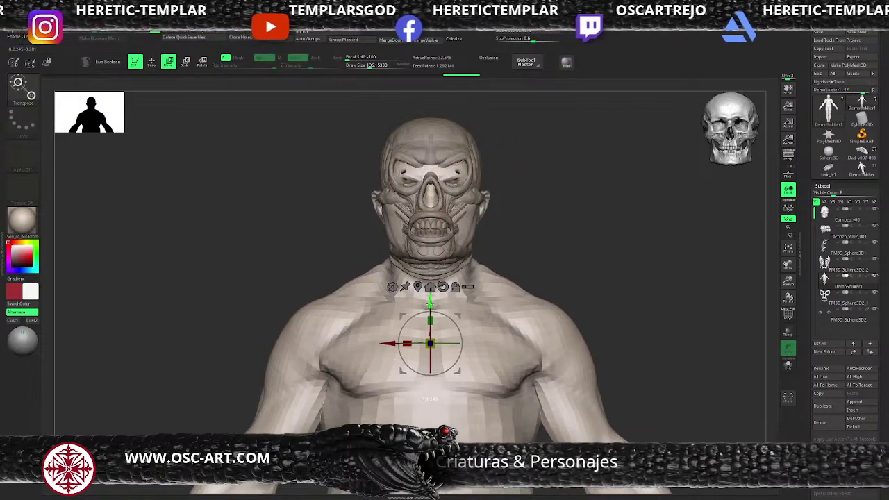
left_click_drag(549, 228, 549, 229)
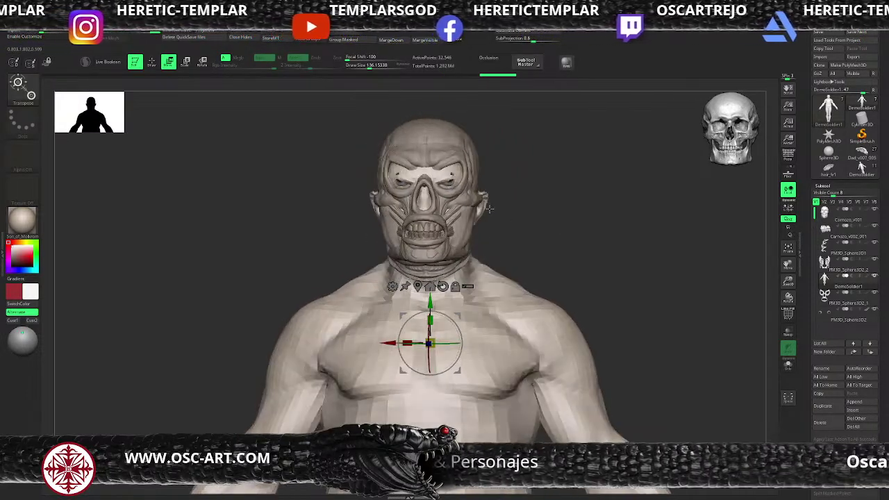
Step: Adjust the sides of the body's head to sit within the creature's face with the Move brush
key("q")
mouse_move(486, 205)
left_mouse_down()
mouse_move(514, 210)
mouse_move(482, 202)
left_mouse_up()
key("bracketleft")
left_click_drag(504, 163, 444, 170)
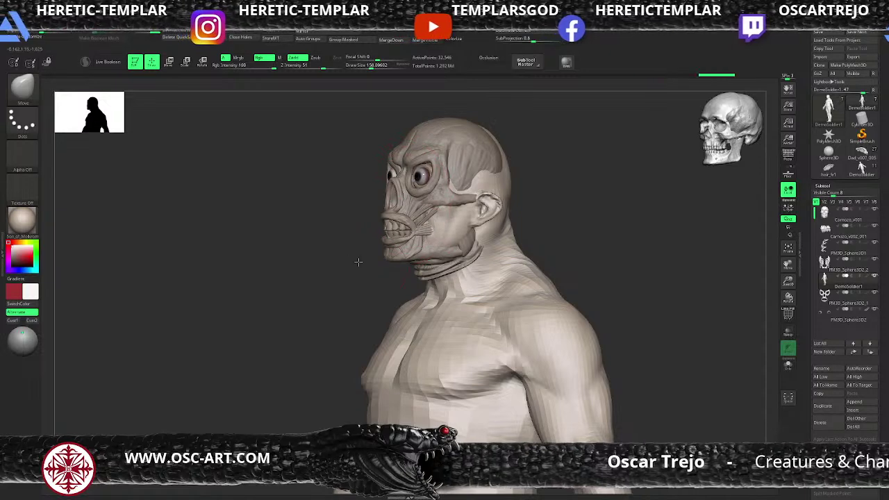
left_click_drag(357, 257, 389, 250)
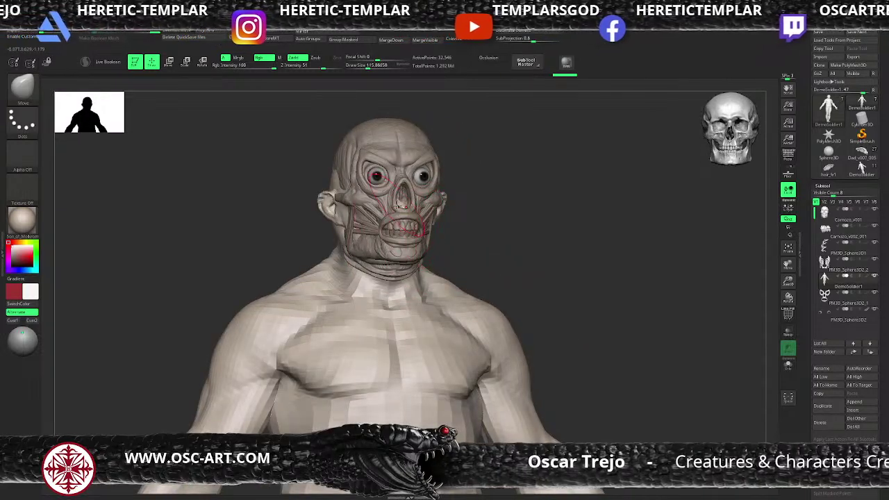
left_click_drag(488, 193, 458, 208)
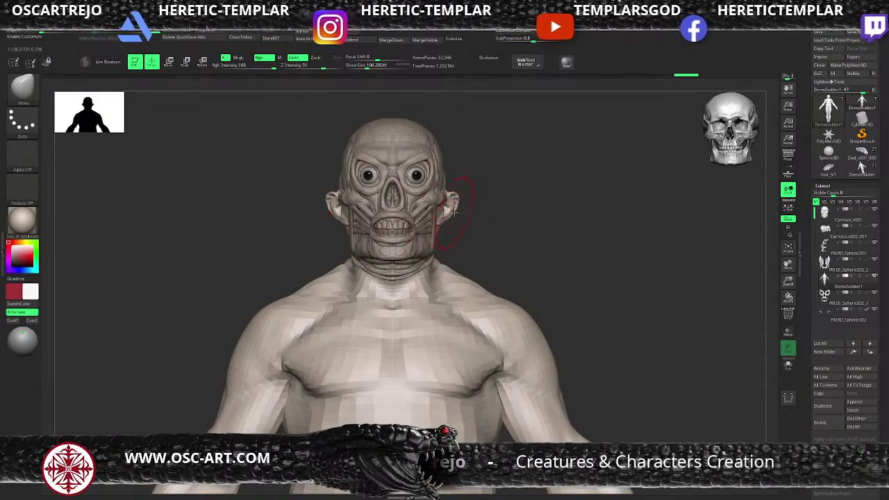
Step: Push the body's protruding ears inward beneath the creature's skull with the Move brush
key("s")
left_click(454, 207)
left_click_drag(456, 207, 410, 207)
key("s")
left_click(443, 209)
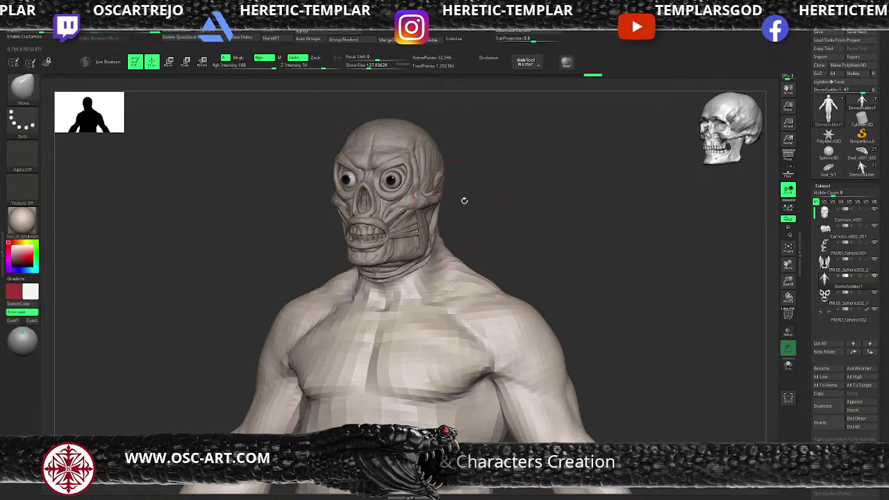
left_click_drag(464, 201, 416, 179)
left_click_drag(487, 194, 479, 236)
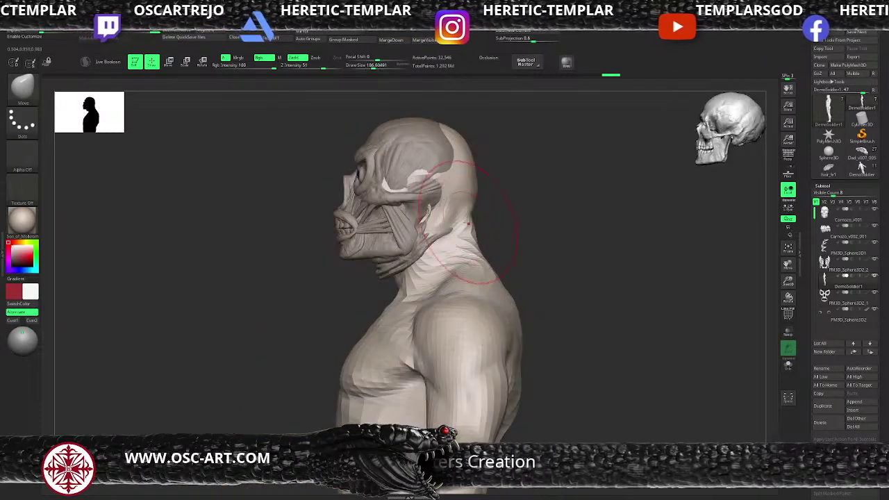
Step: Nudge the body's position and reshape the back of its head to fit under the skull with the Move brush
key("w")
left_click_drag(475, 315, 468, 317)
key("q")
left_click_drag(444, 204, 437, 238)
key("ctrl+z")
left_click_drag(470, 185, 448, 197)
right_click_drag(447, 199, 482, 204)
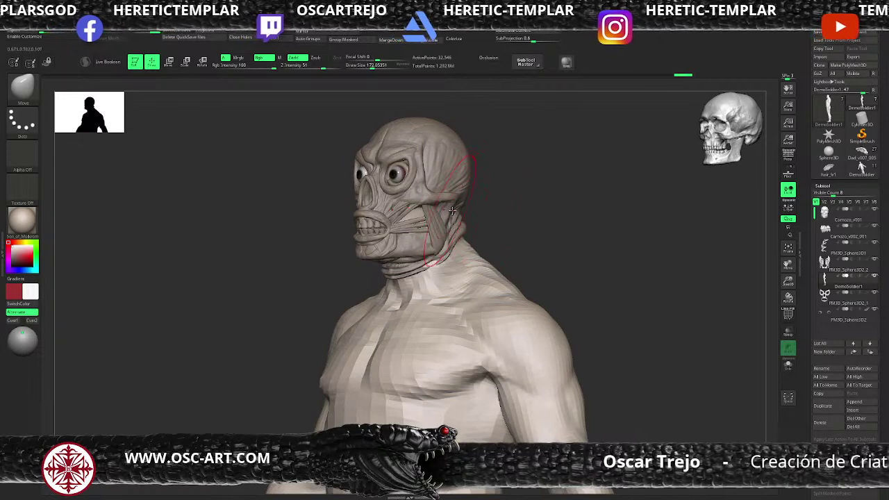
Step: Refine the body's lower head and neck sides beneath the creature's jaw with the Move brush at a draw size of about 149
right_click_drag(425, 208, 450, 215, "shift")
key("s")
left_click_drag(450, 217, 445, 216)
left_click_drag(503, 205, 460, 281)
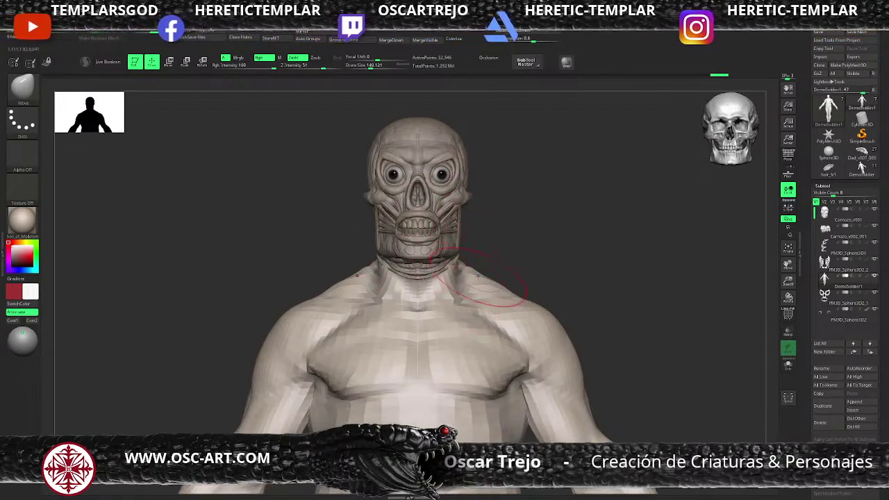
Step: Subdivide the soldier body twice to smooth its surface
key("shift+d")
key("d")
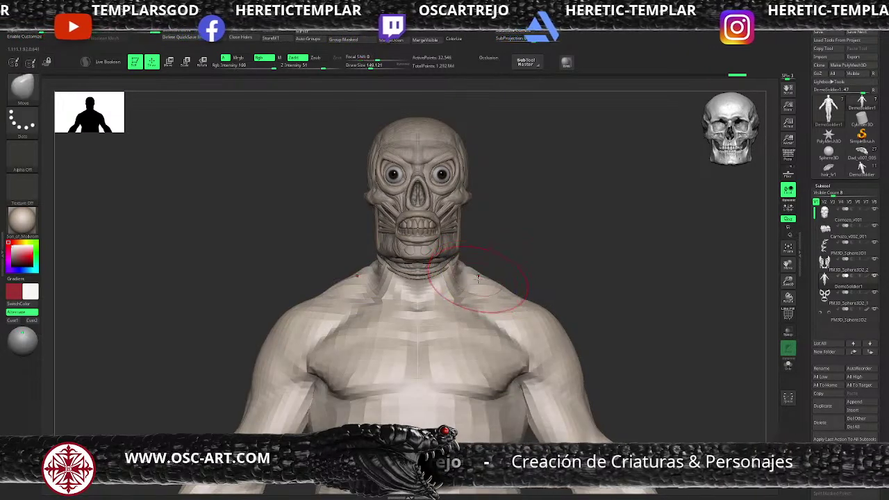
key("ctrl+d")
key("ctrl+d")
Step: Fit the join between the creature's jaw and the body's neck with the Move brush
left_click_drag(529, 206, 525, 248, "alt")
left_click(425, 216, "alt")
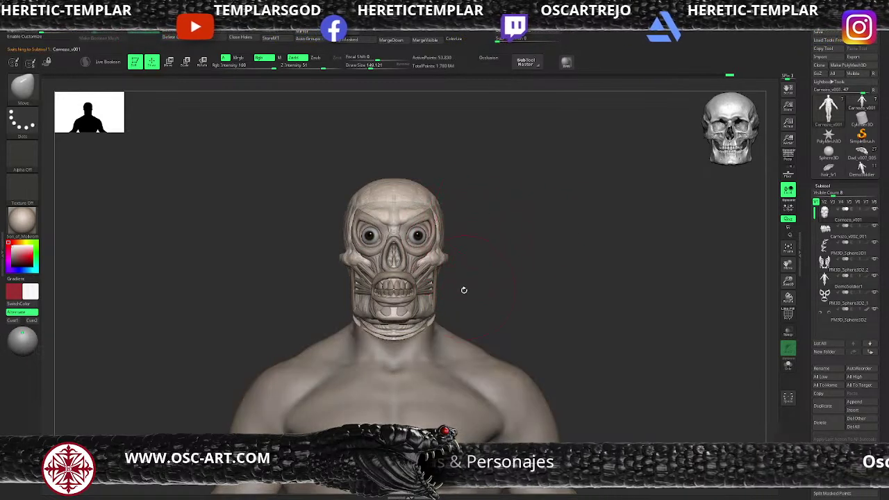
left_click_drag(463, 291, 507, 283)
left_click(377, 338, "alt")
key("s")
mouse_move(460, 315)
left_mouse_down()
mouse_move(422, 321)
mouse_move(409, 334)
left_mouse_up()
mouse_move(461, 315)
left_mouse_down()
mouse_move(440, 314)
mouse_move(477, 297)
mouse_move(466, 307)
left_mouse_up()
Step: Reshape the head's skin folds at the nape and neck sides with the Move brush at a draw size of about 116 to 124
left_click_drag(513, 275, 456, 302, "alt")
left_click(478, 277, "alt")
key("shift")
key("s")
key("s")
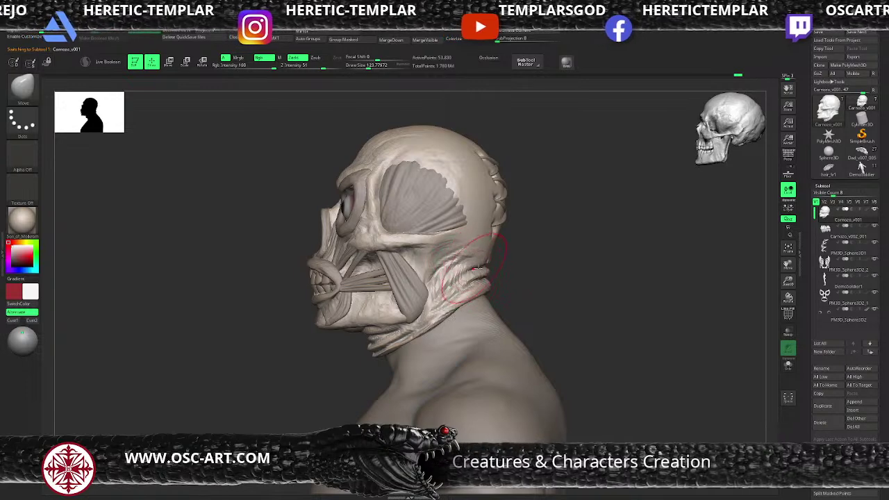
left_click_drag(577, 275, 490, 265)
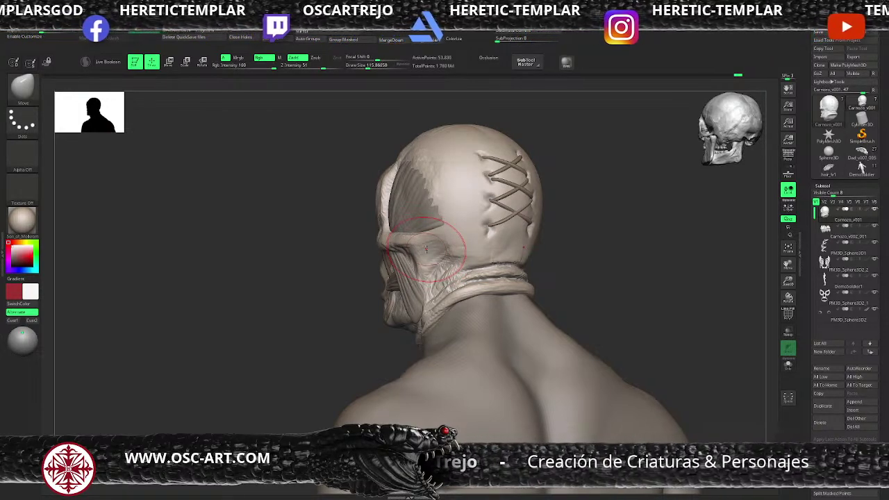
left_click_drag(548, 261, 495, 268)
Step: Build up the surface behind the cheekbone with the ClayBuildup brush at a draw size of about 119
key("s")
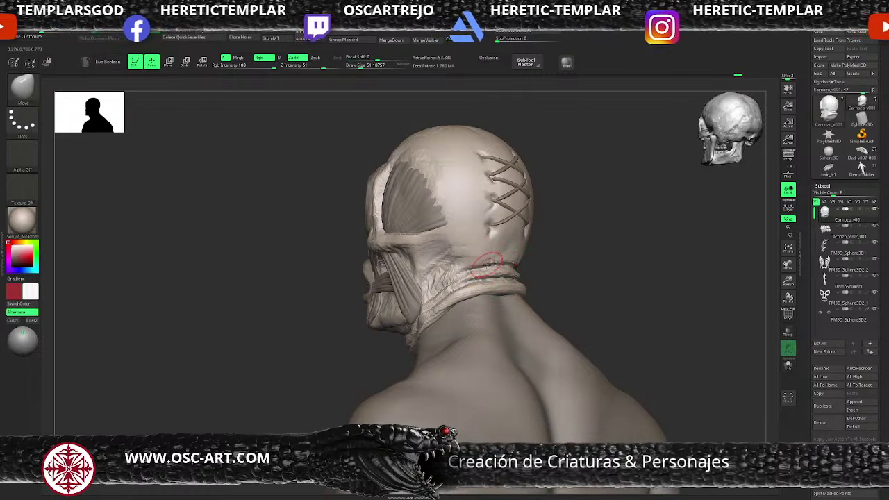
key("b")
key("c")
key("b")
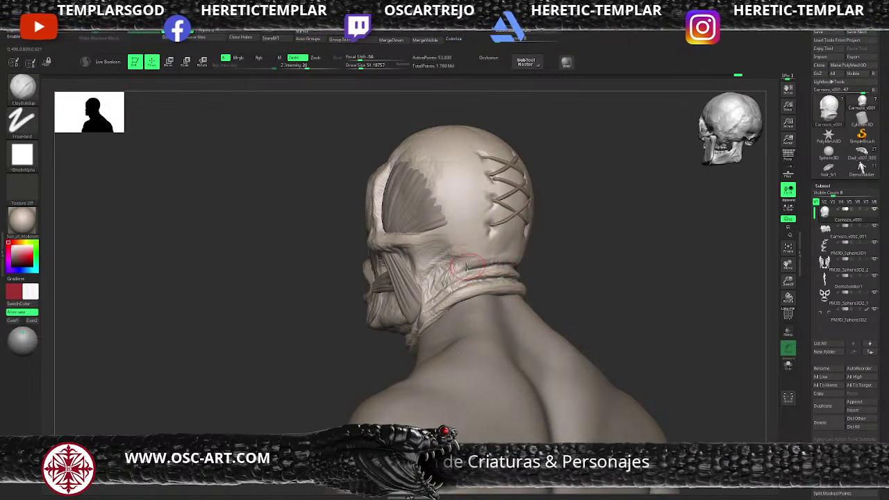
key("s")
left_click_drag(459, 256, 441, 245)
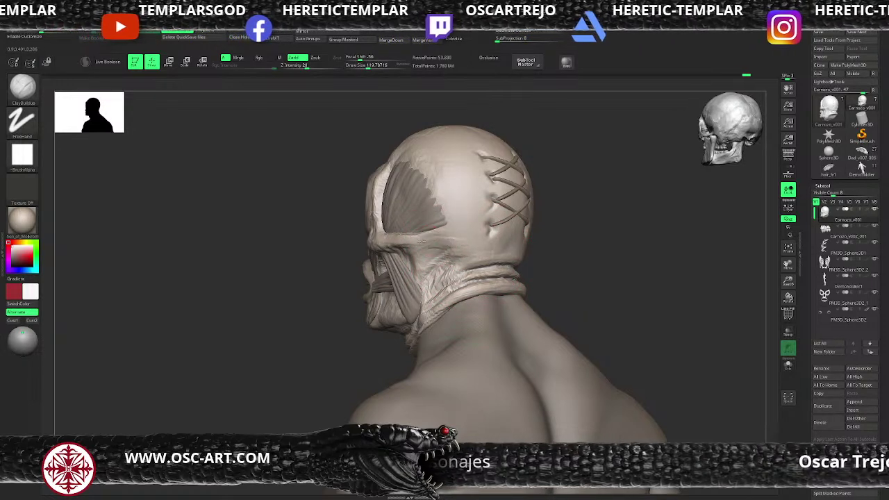
Step: Refine the ridge behind the cheekbone with the Standard brush at a draw size of about 41
key("b")
key("s")
key("t")
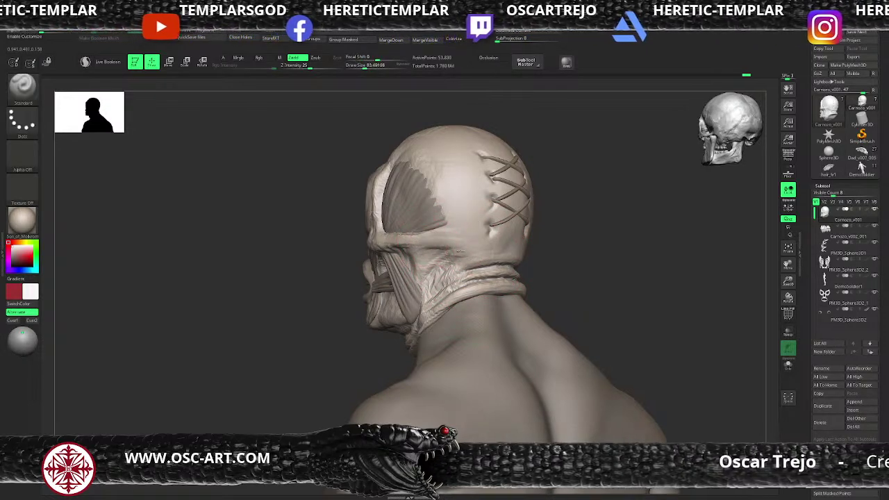
key("s")
left_click_drag(445, 248, 427, 246)
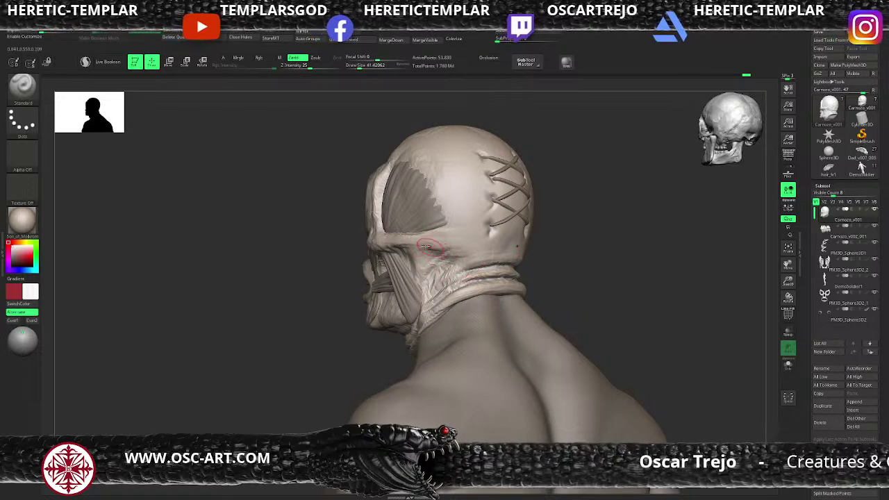
Step: Pull the head's neck folds into shape at the nape and below the chin with the Move brush
left_click_drag(333, 275, 347, 256, "alt")
mouse_move(483, 237)
left_mouse_down()
mouse_move(493, 246)
mouse_move(488, 241)
mouse_move(493, 296)
mouse_move(468, 284)
mouse_move(426, 297)
mouse_move(450, 292)
mouse_move(434, 294)
left_mouse_up()
key("b")
key("m")
key("v")
key("s")
key("s")
left_click_drag(468, 294, 465, 294)
mouse_move(473, 294)
left_mouse_down()
mouse_move(504, 303)
mouse_move(457, 316)
mouse_move(500, 298)
mouse_move(525, 305)
mouse_move(523, 269)
mouse_move(496, 300)
left_mouse_up()
key("s")
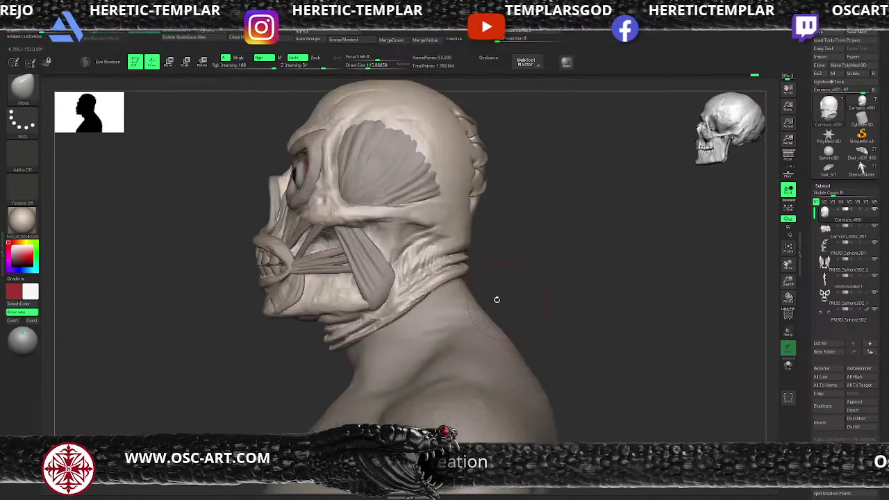
key("s")
left_click_drag(329, 347, 334, 353)
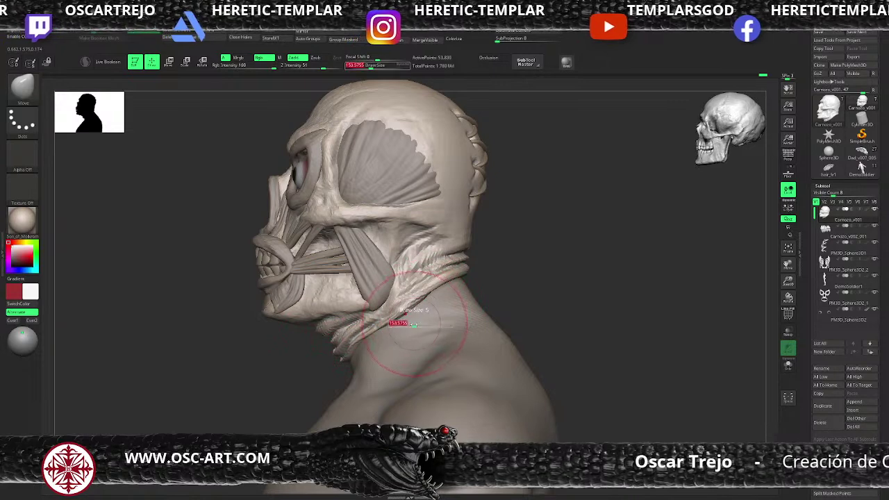
Step: Carve creases behind the jaw and above the neck folds with the DamStandard brush at a draw size of about 49
key("b")
key("d")
key("s")
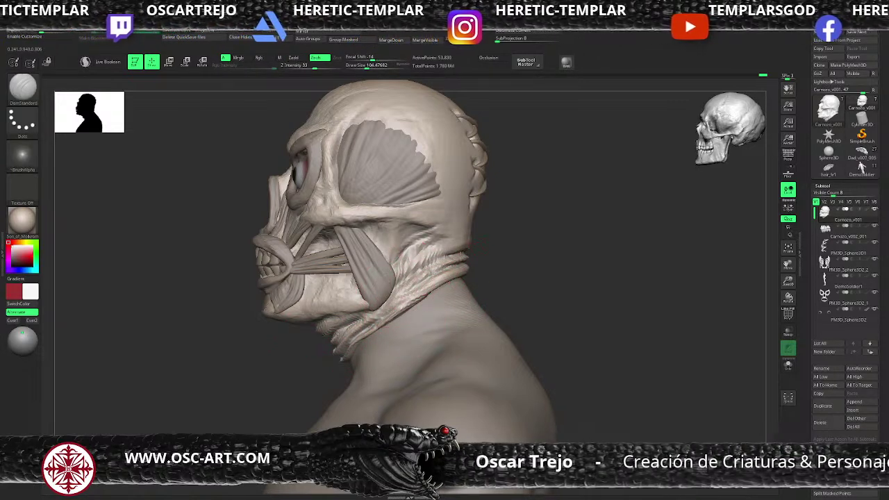
key("s")
left_click_drag(458, 249, 438, 249)
left_click_drag(514, 247, 452, 245)
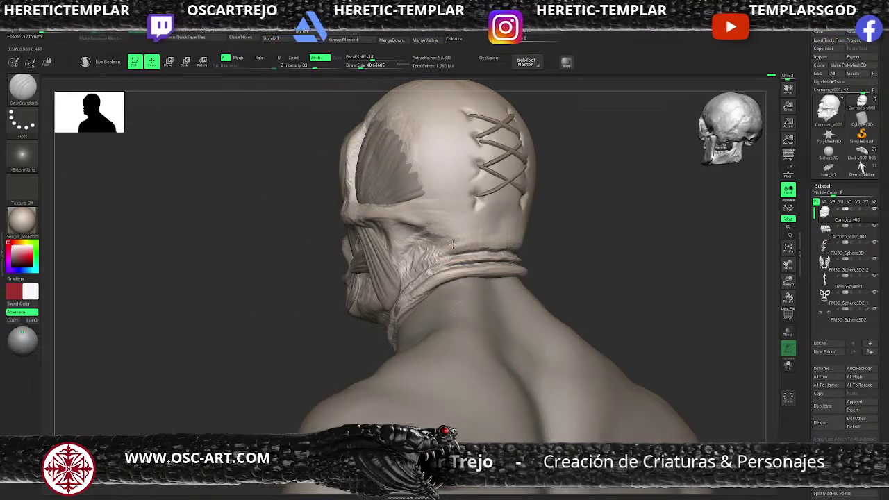
right_click_drag(420, 256, 411, 258)
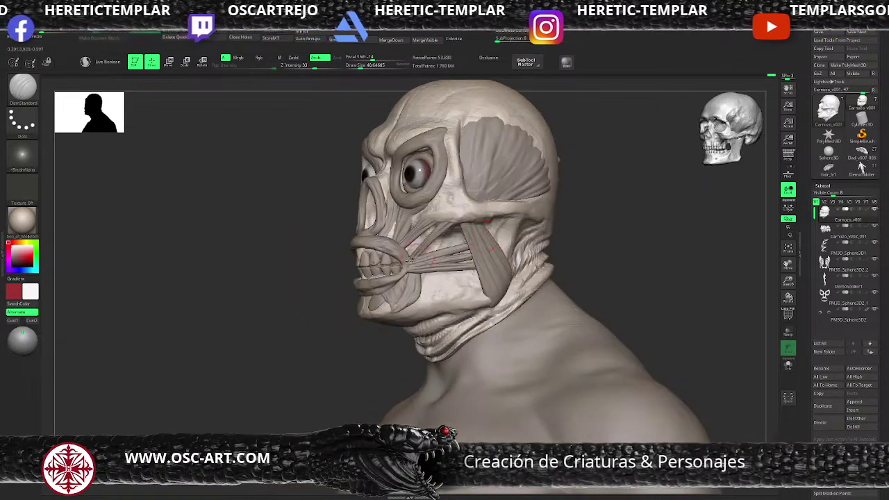
Step: Refine the fit between the body's neck and the head's lower skin folds with the Move brush
right_click_drag(629, 246, 562, 271, "ctrl")
left_click(557, 283, "alt")
mouse_move(603, 248)
right_mouse_down()
mouse_move(613, 226)
mouse_move(569, 268)
mouse_move(598, 309)
mouse_move(560, 244)
mouse_move(567, 246)
mouse_move(532, 274)
mouse_move(523, 321)
right_mouse_up()
key("b")
key("m")
key("v")
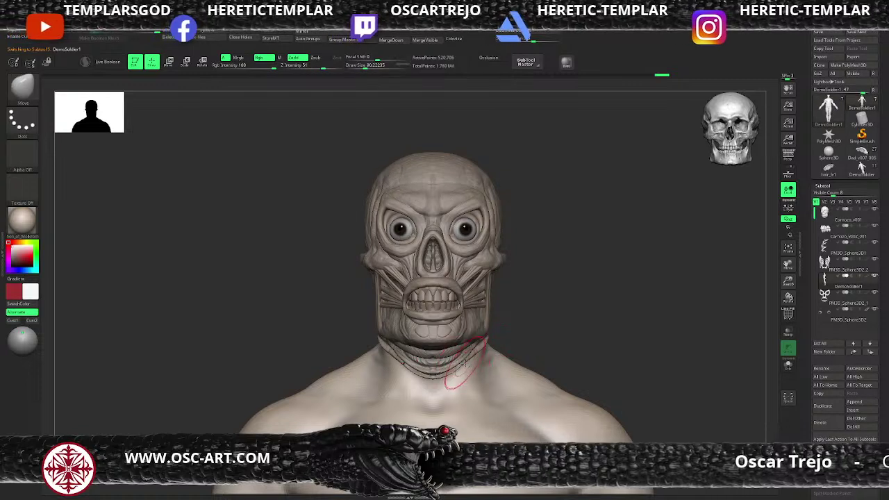
left_click(464, 363, "alt")
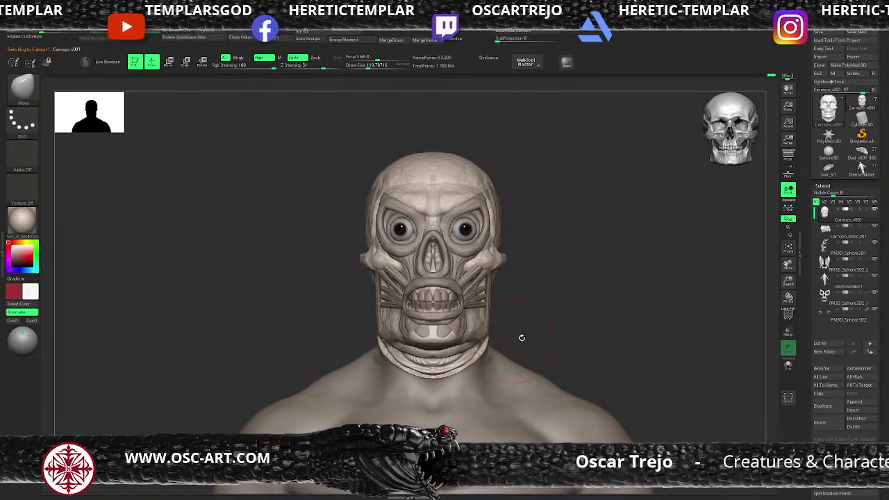
right_click_drag(522, 337, 498, 336)
right_click_drag(548, 307, 569, 273)
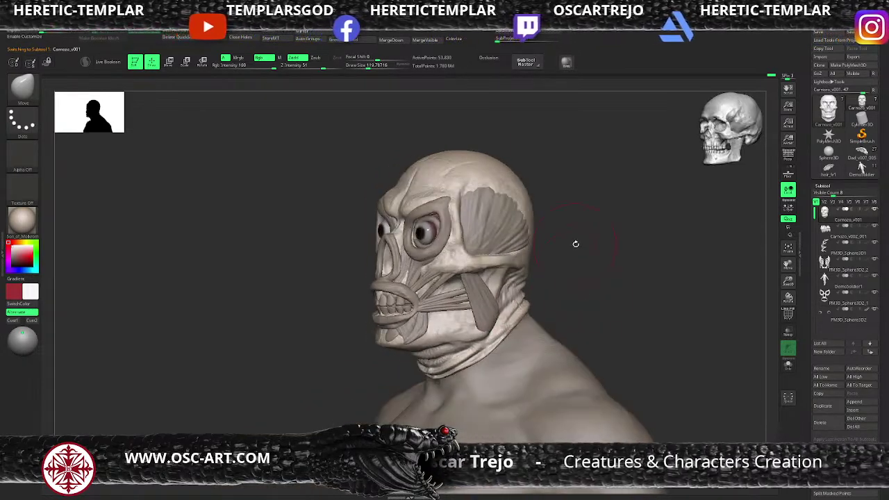
mouse_move(576, 244)
right_mouse_down()
mouse_move(581, 259)
mouse_move(555, 289)
mouse_move(593, 280)
mouse_move(579, 309)
mouse_move(544, 266)
mouse_move(564, 310)
mouse_move(568, 302)
mouse_move(557, 294)
mouse_move(491, 316)
right_mouse_up()
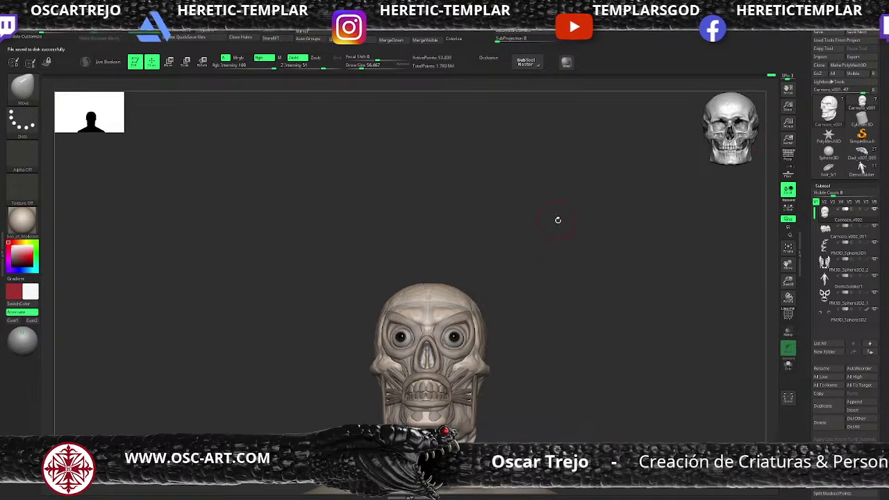
Step: Choose the Paint brush with dark red as the main colour and make the eyeballs the active subtool
mouse_move(557, 220)
left_mouse_down("alt")
mouse_move(532, 321)
mouse_move(479, 291)
left_mouse_up("alt")
key("b")
key("s")
key("t")
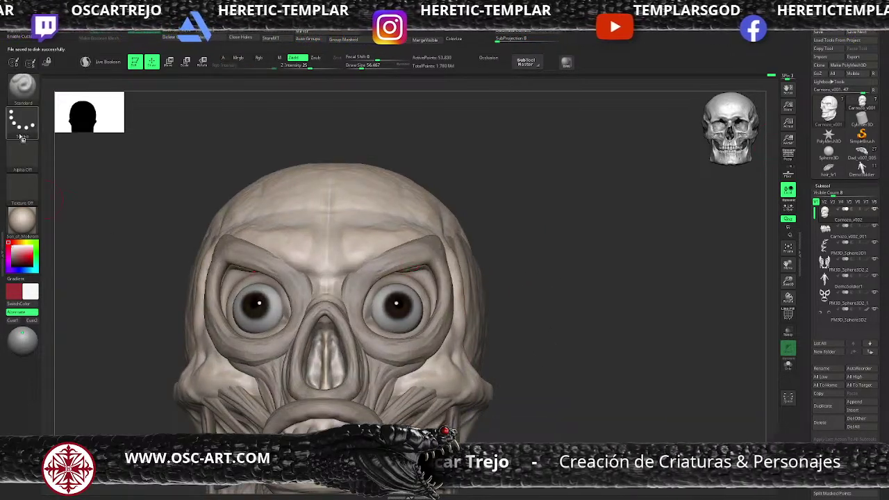
left_click(22, 155)
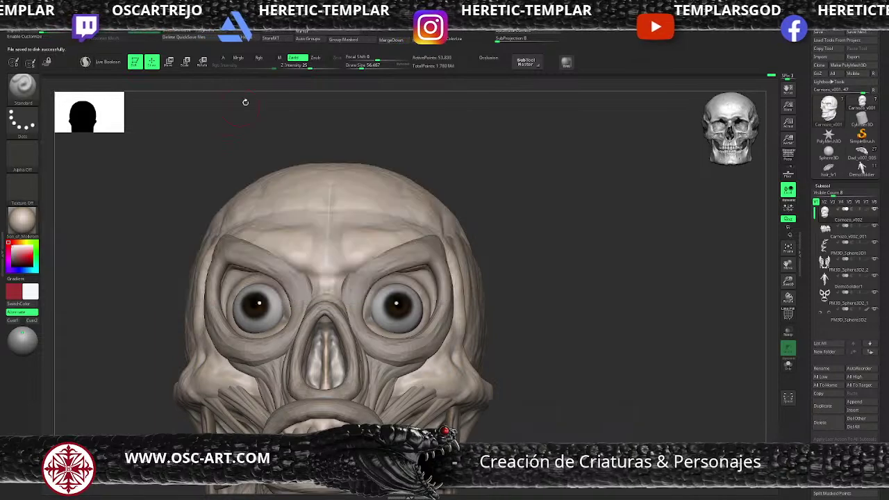
key("b")
key("p")
key("a")
key("v")
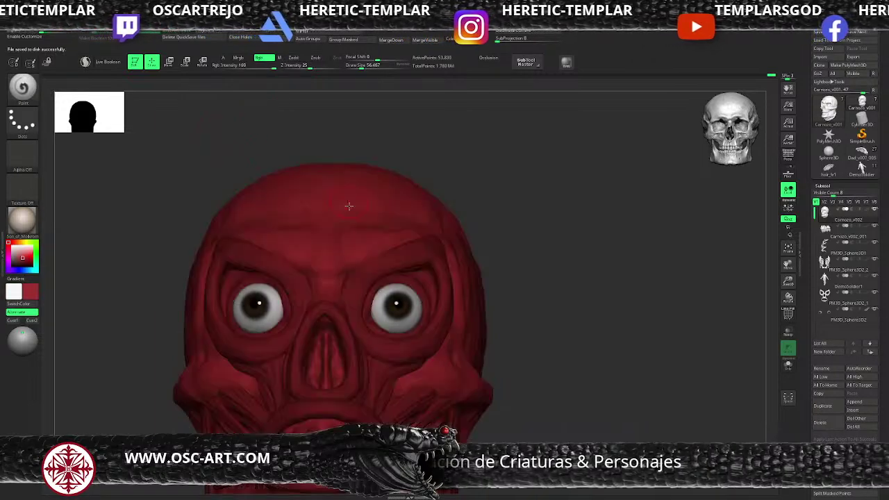
left_click(389, 310, "alt")
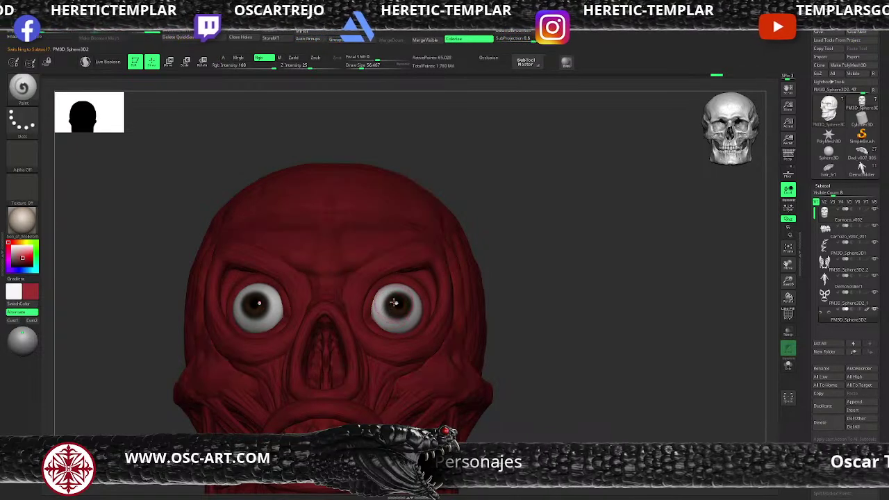
Step: Try painting the eyeballs red with Alpha 15, a ring-shaped alpha and a plain freehand stroke, undoing each test
left_click(29, 164)
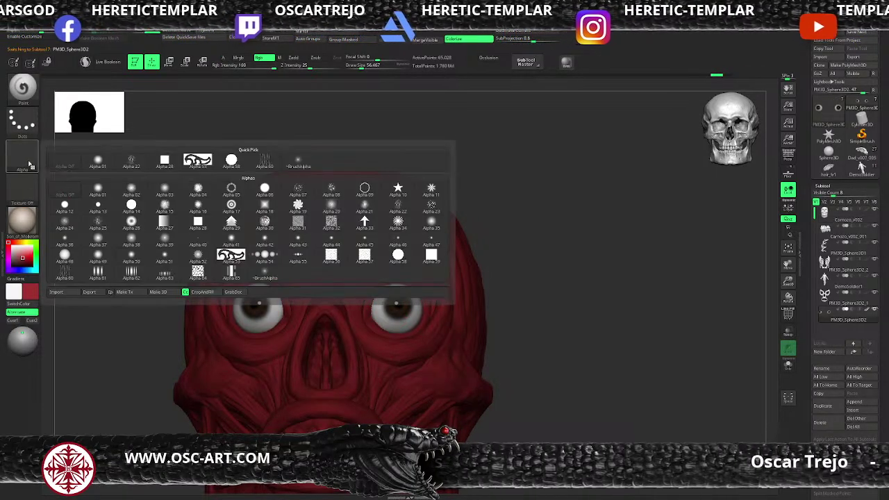
left_click(165, 206)
left_click_drag(386, 290, 385, 315)
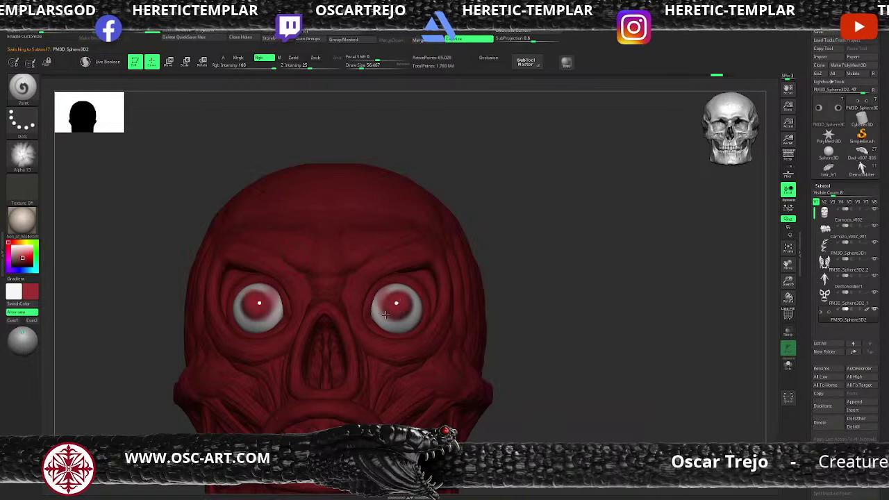
key("ctrl+z")
left_click(22, 156)
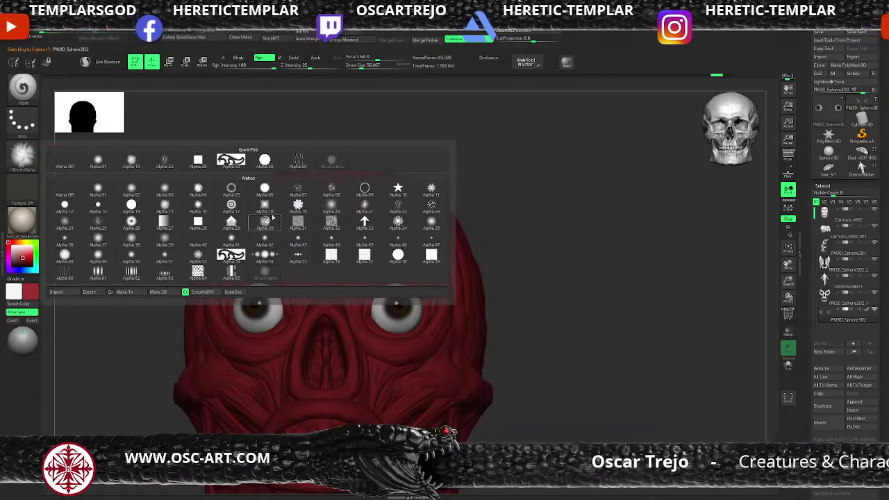
left_click(233, 191)
mouse_move(404, 304)
left_mouse_down()
mouse_move(389, 313)
mouse_move(409, 320)
mouse_move(410, 288)
mouse_move(419, 295)
left_mouse_up()
key("ctrl+z")
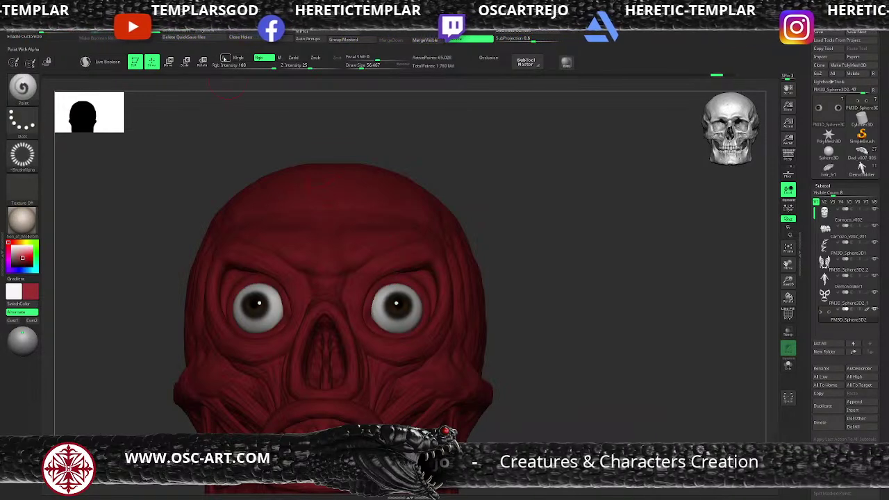
left_click_drag(377, 302, 386, 318)
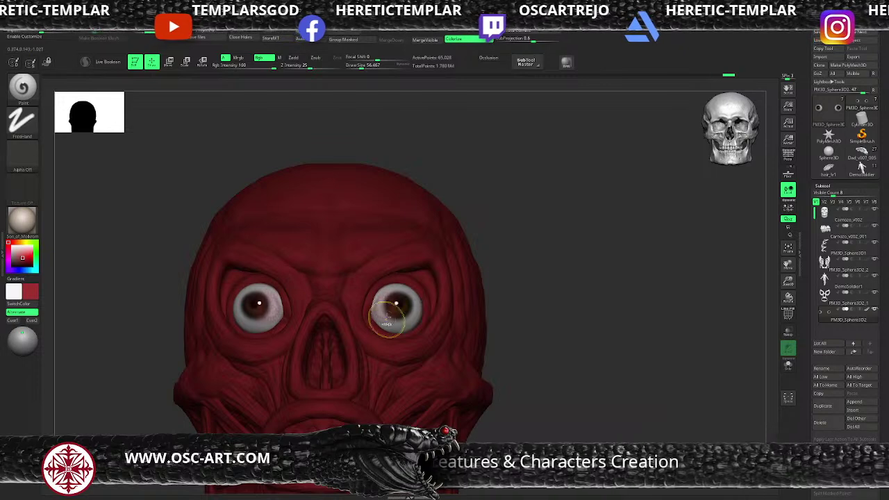
key("ctrl+z")
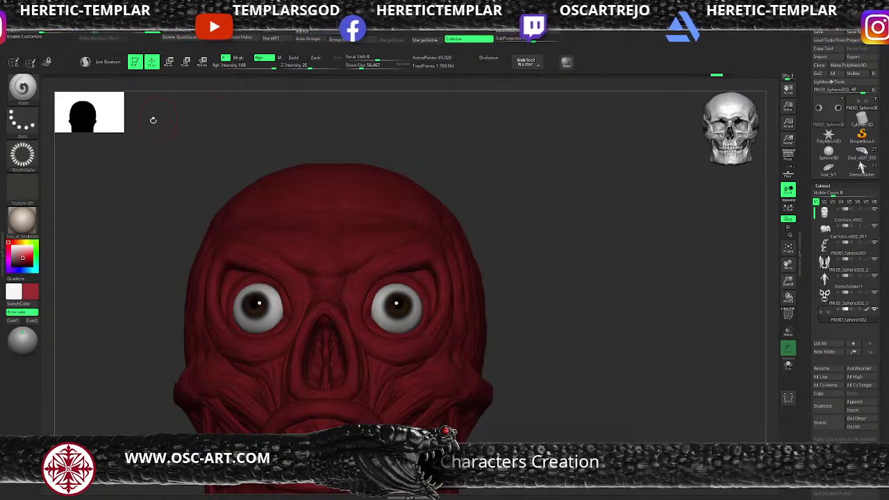
Step: Paint muted red veining on the outer sides of the eyeballs using the Paint brush with Alpha 22
left_click(28, 168)
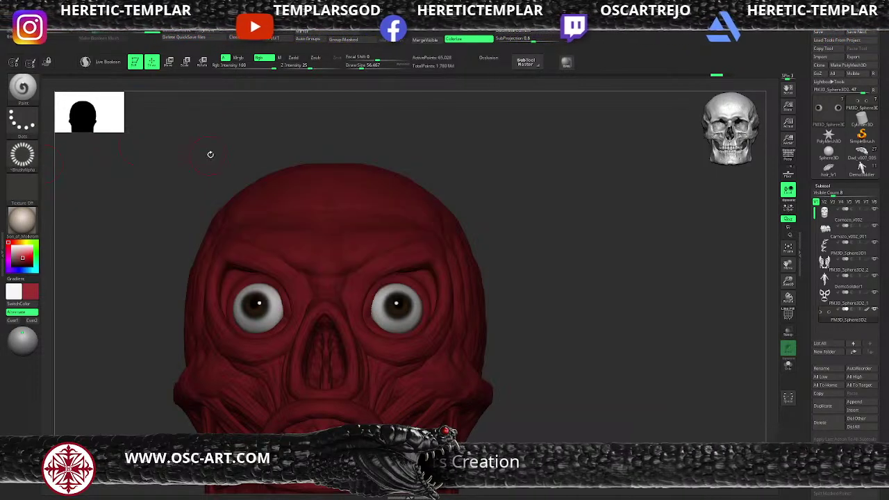
left_click(22, 156)
left_click(198, 161)
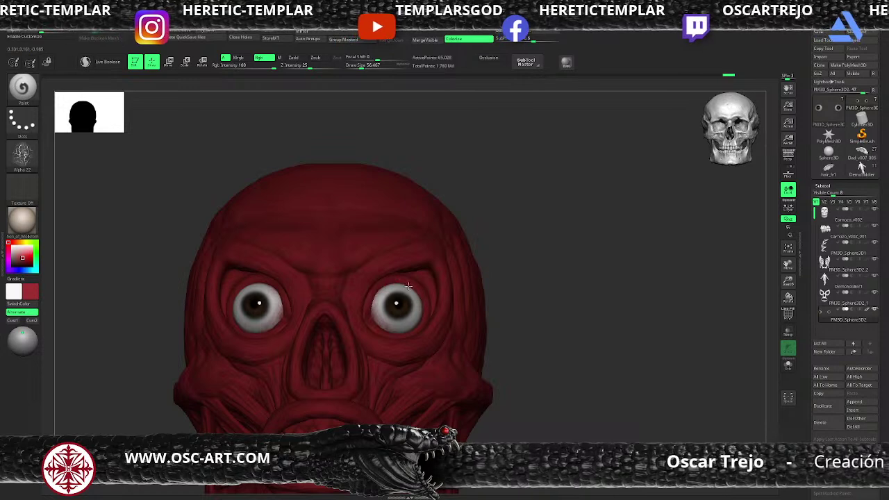
key("s")
right_click_drag(476, 289, 415, 294)
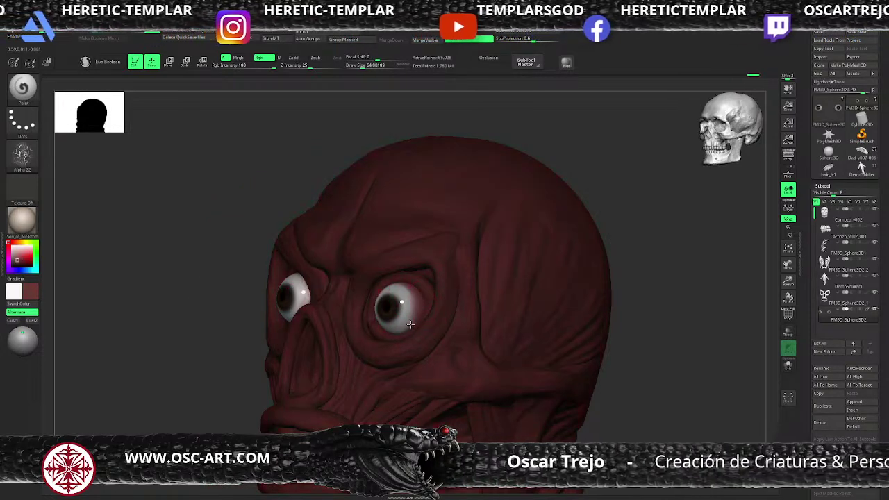
key("s")
left_click_drag(405, 302, 410, 302)
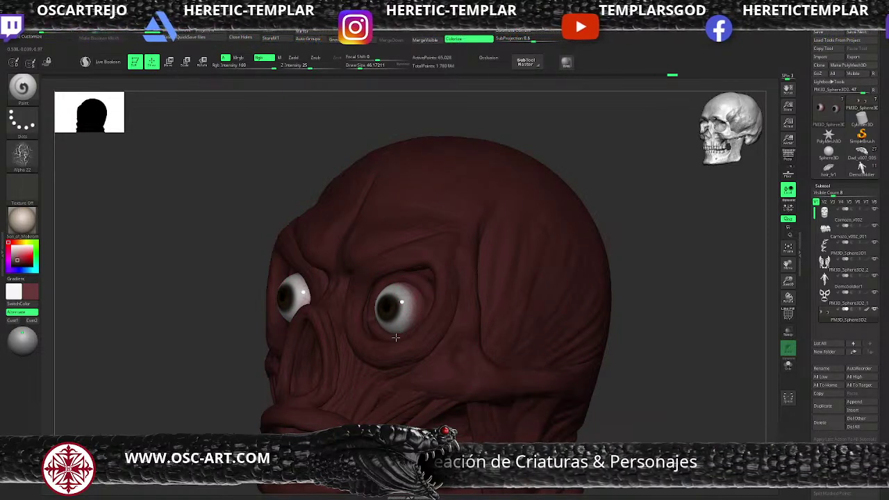
Step: Extend the faint red tint around the eyeballs from the front at a draw size of about 90
left_click_drag(212, 398, 405, 298)
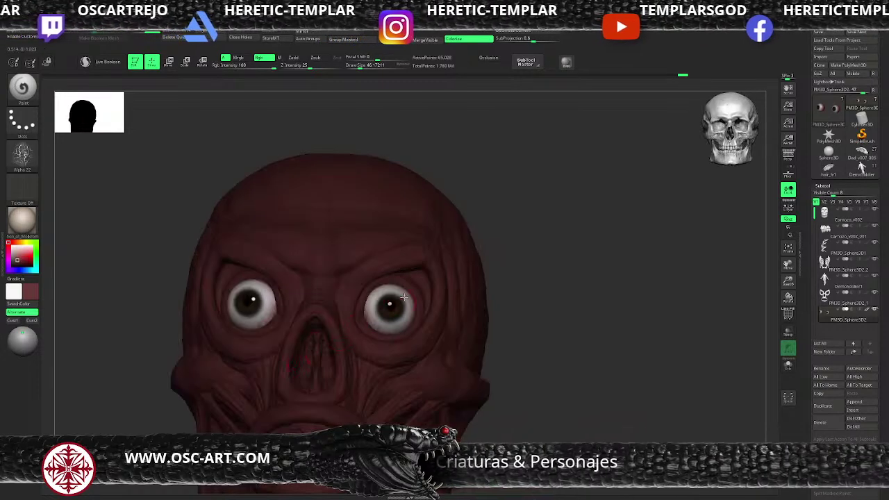
key("s")
left_click(382, 295)
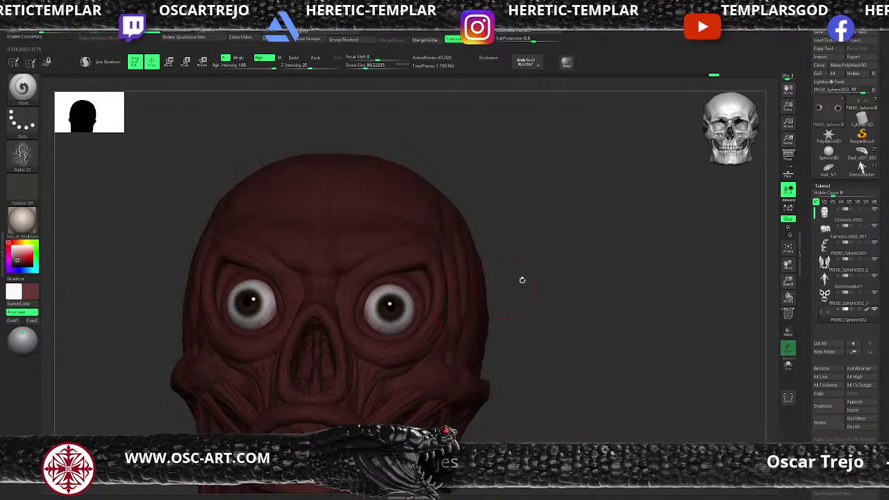
Step: Touch up the reddened outer sides of the eyeballs, alternating between dark red and a greyish pink sampled from the eye
mouse_move(522, 280)
left_mouse_down()
mouse_move(392, 298)
mouse_move(419, 288)
left_mouse_up()
key("v")
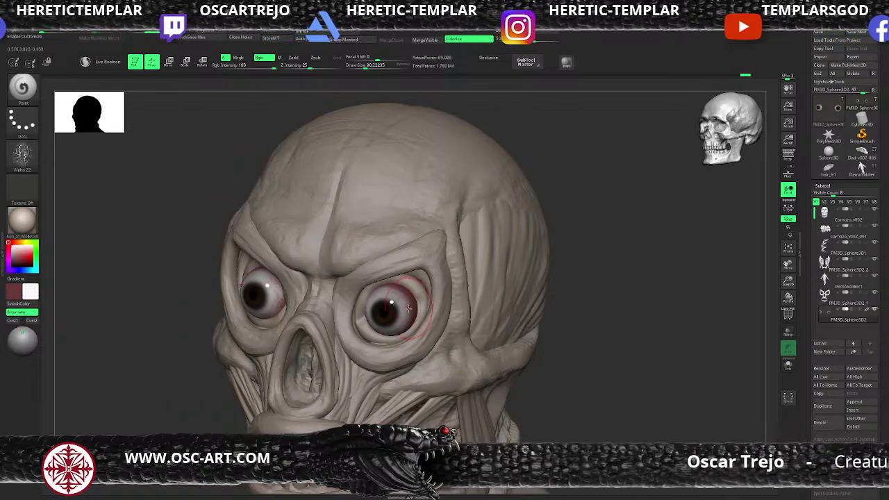
key("c")
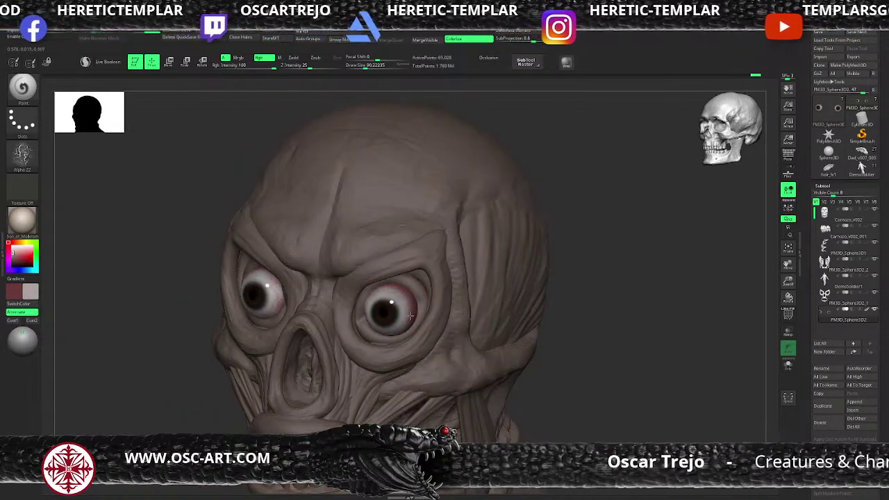
left_click_drag(173, 377, 303, 323)
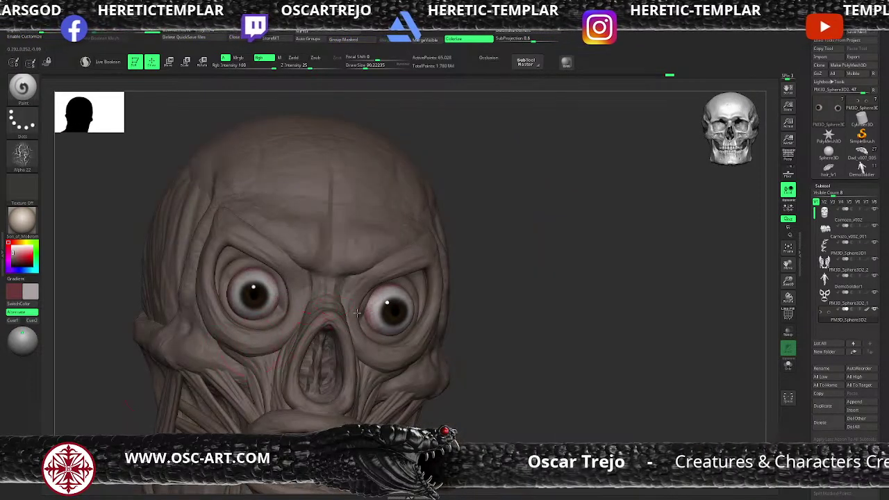
left_click_drag(520, 338, 415, 313)
key("v")
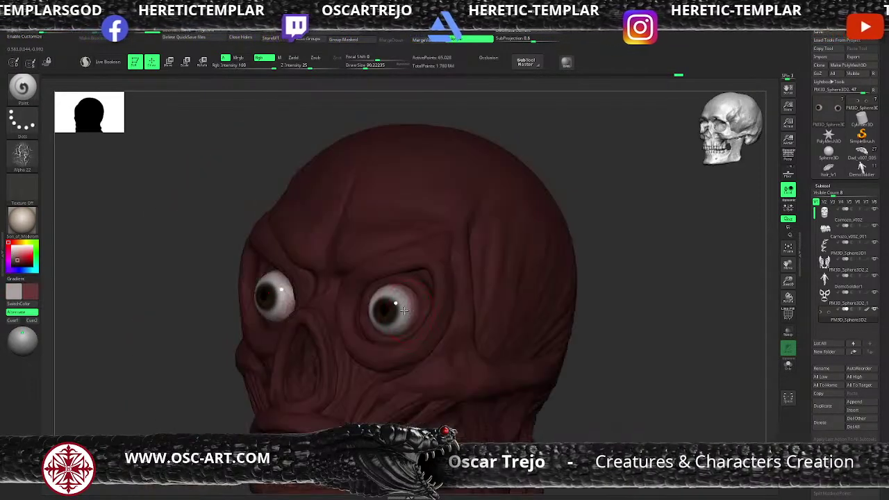
key("v")
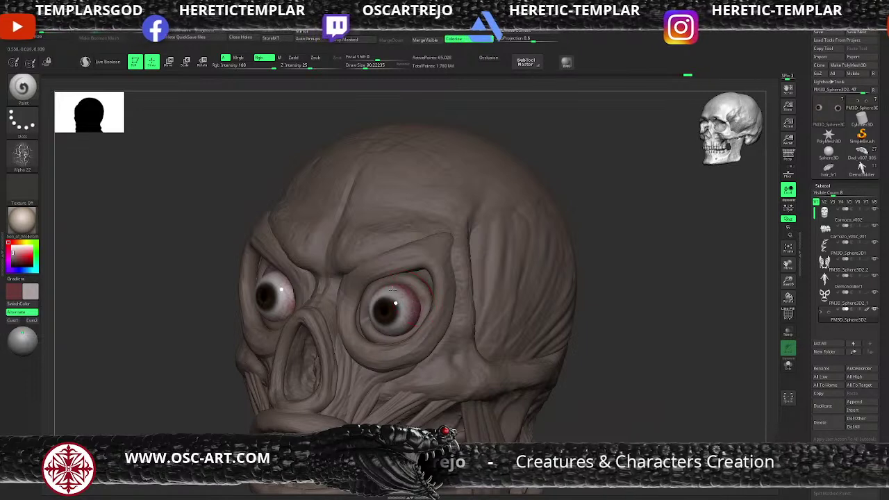
Step: Refine the reddish tint at the eyeballs' edges from the front, swapping between the dark red and pale colours
left_click_drag(613, 319, 444, 326, "alt")
key("v")
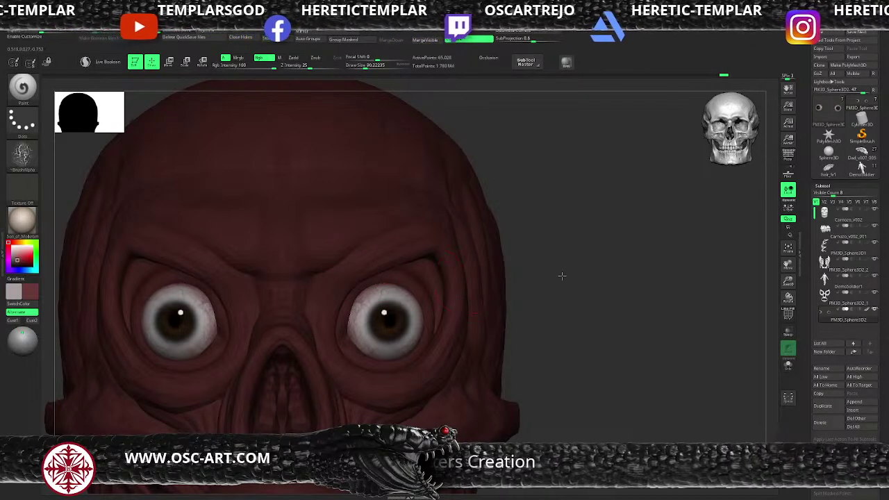
left_click_drag(562, 275, 462, 260, "alt")
key("v")
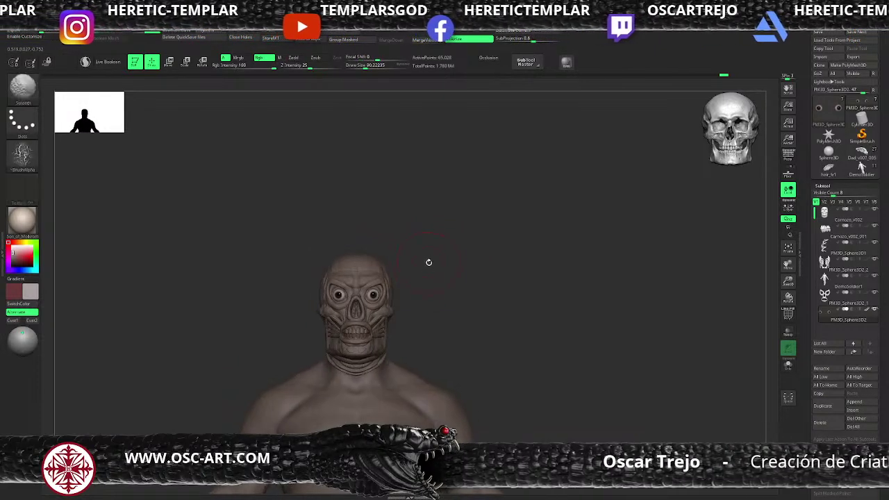
left_click_drag(456, 244, 461, 325, "alt")
Step: Make the skull the active subtool and switch to the Standard brush for sculpting
left_click(372, 271, "alt")
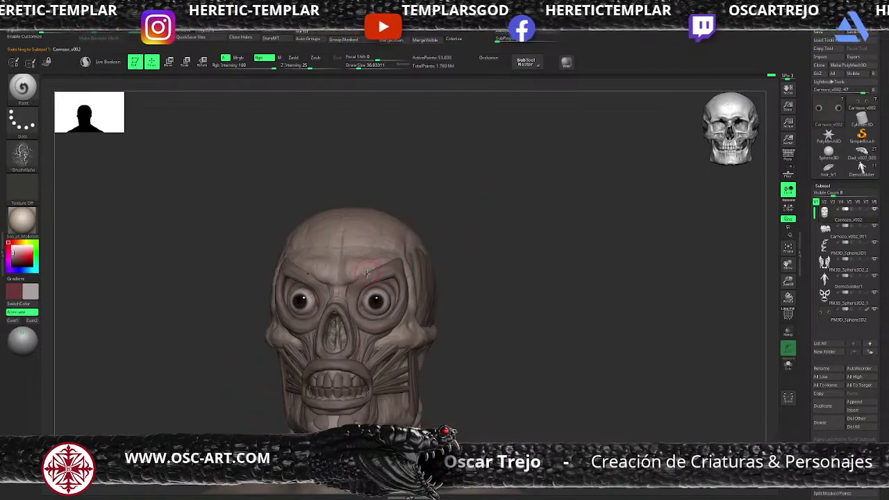
key("b")
key("s")
key("t")
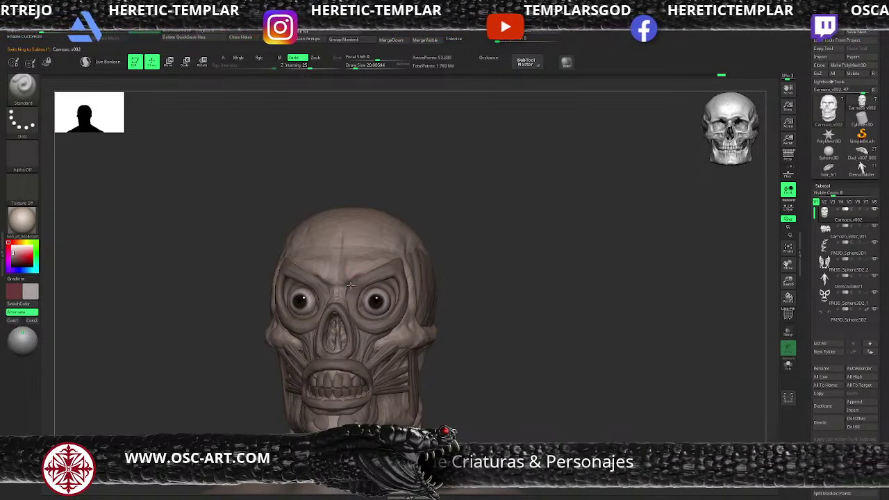
left_click_drag(476, 236, 372, 269)
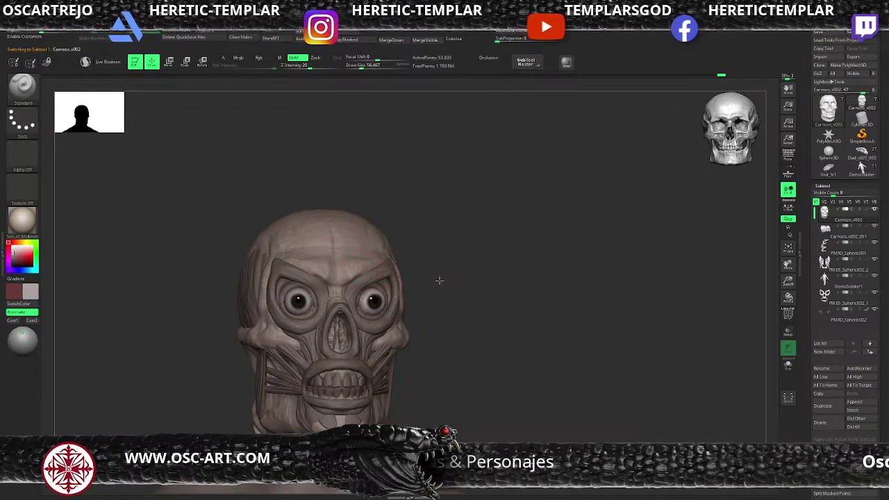
left_click_drag(439, 279, 397, 336, "shift")
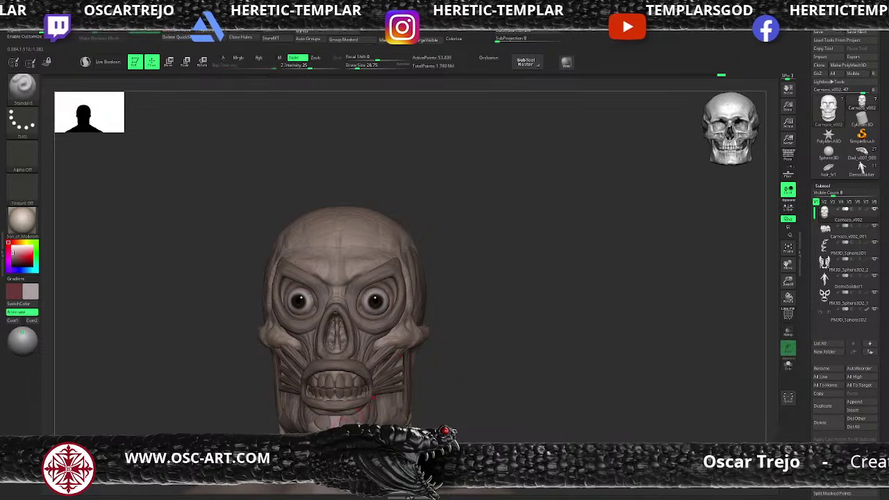
Step: Build up the chin pads on the face muscle subtool with the ClayBuildup brush and switch to DamStandard
mouse_move(493, 337)
left_mouse_down("alt")
mouse_move(496, 296)
mouse_move(445, 350)
mouse_move(444, 410)
left_mouse_up("alt")
key("b")
key("c")
key("b")
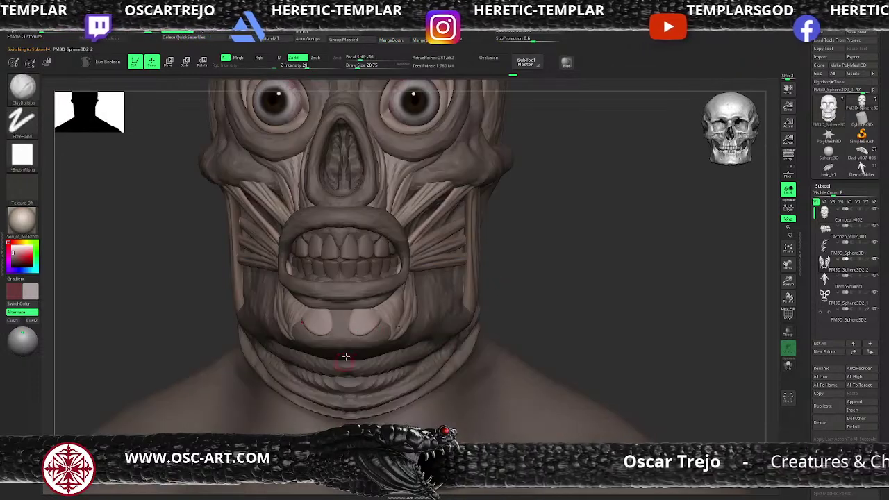
key("b")
key("s")
key("t")
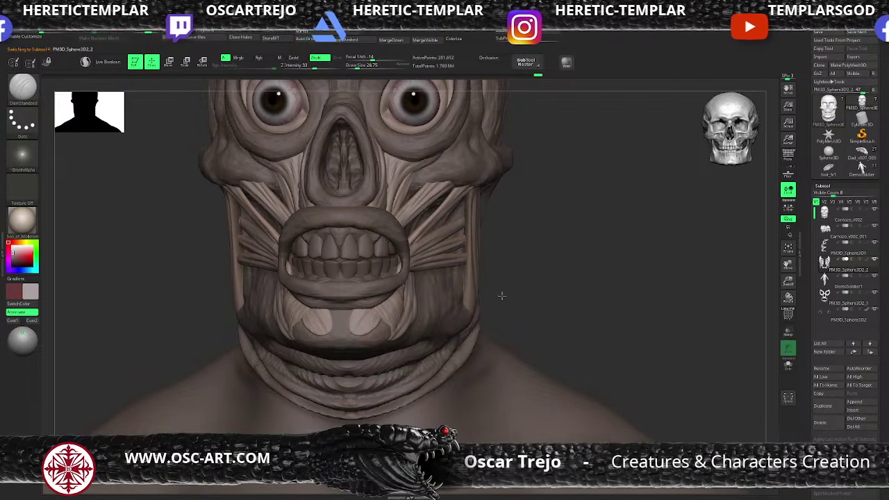
Step: Carve fibrous grooves and ragged edges into the chin muscles with the DamStandard brush at intensity 33
left_click_drag(502, 296, 417, 303)
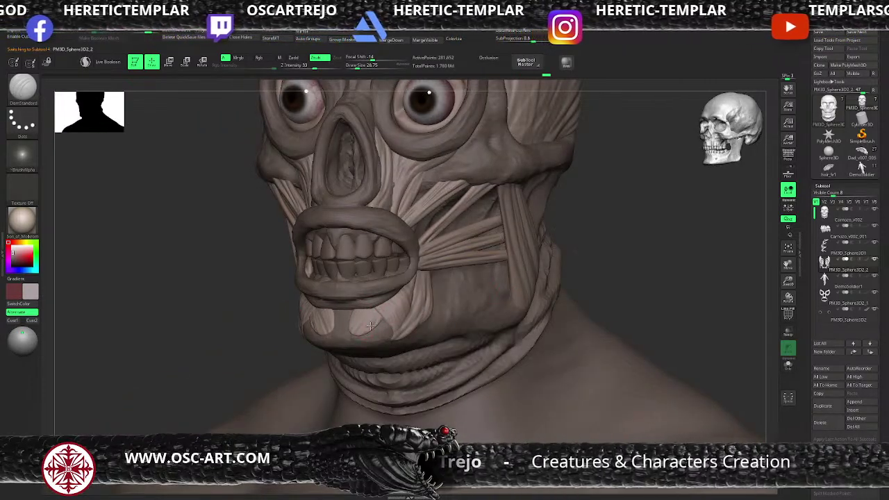
mouse_move(370, 325)
left_mouse_down()
mouse_move(339, 345)
mouse_move(350, 321)
mouse_move(334, 345)
left_mouse_up()
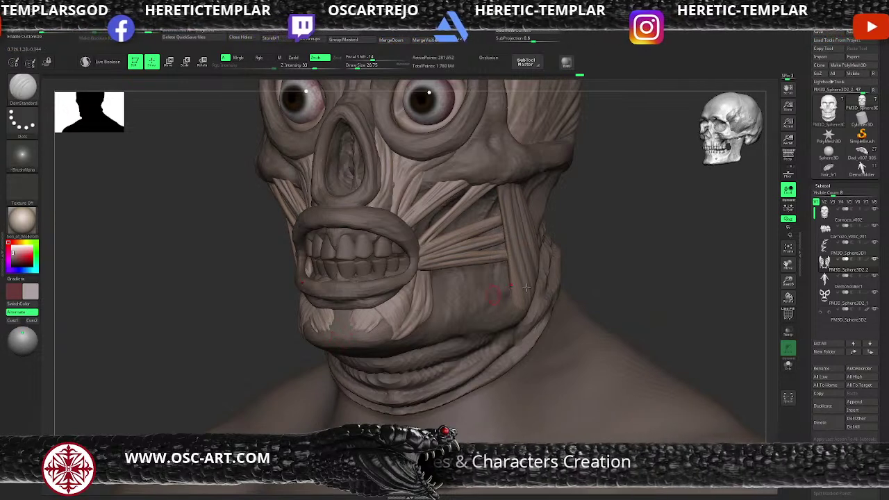
left_click_drag(628, 281, 544, 267, "alt")
left_click_drag(482, 281, 521, 410, "alt")
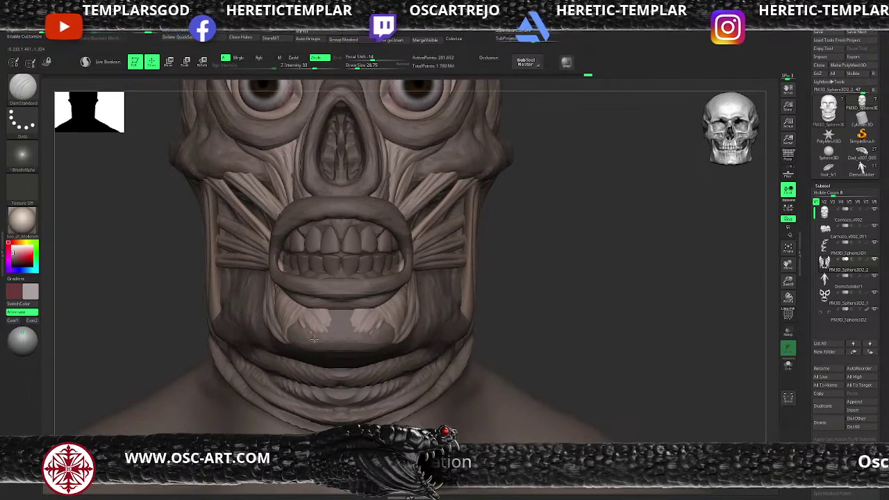
left_click_drag(312, 337, 368, 333)
mouse_move(504, 277)
left_mouse_down("alt")
mouse_move(462, 239)
mouse_move(465, 308)
mouse_move(483, 353)
left_mouse_up("alt")
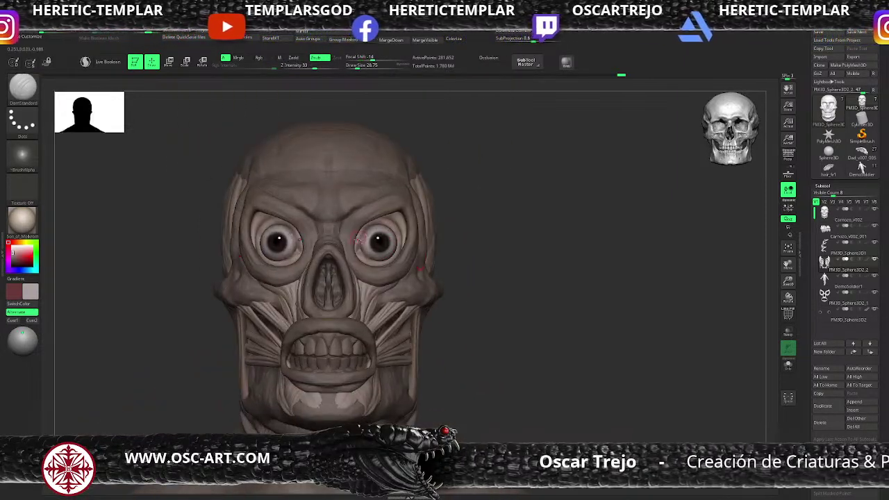
Step: Subdivide the ring muscles around the eyes, nose and mouth once and carve fibre grooves along them with DamStandard
left_click(353, 238, "alt")
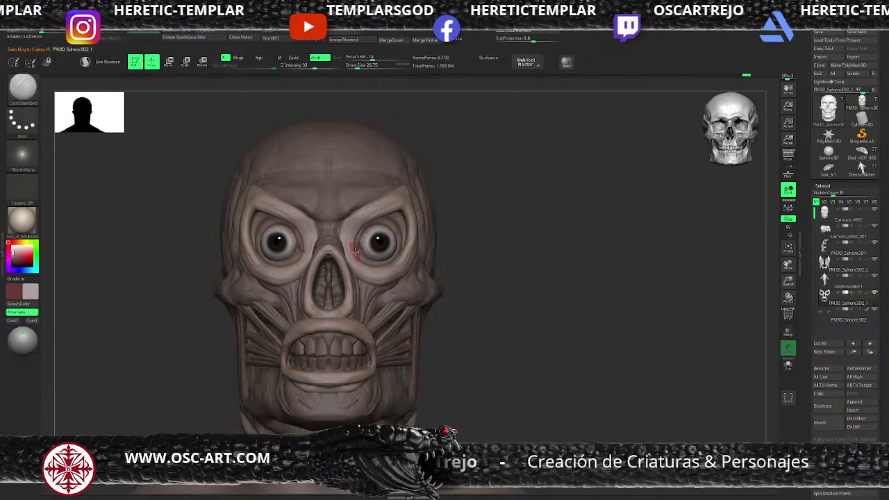
key("ctrl+d")
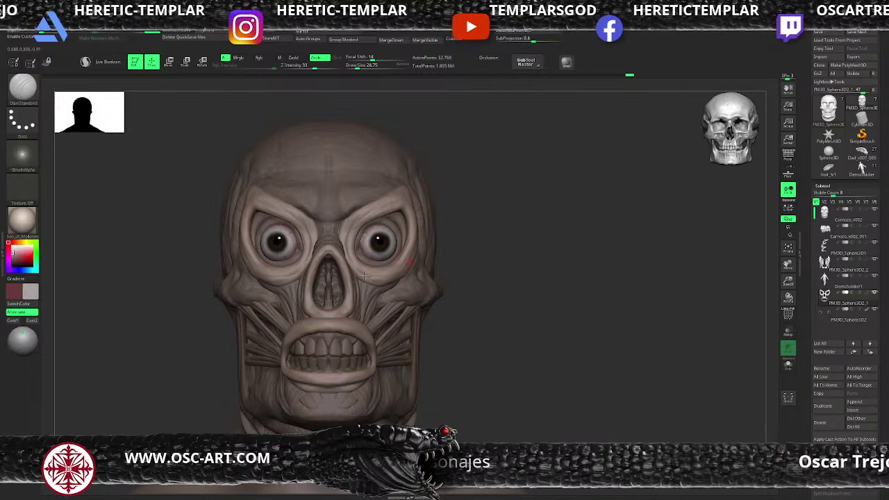
left_click_drag(504, 219, 420, 215)
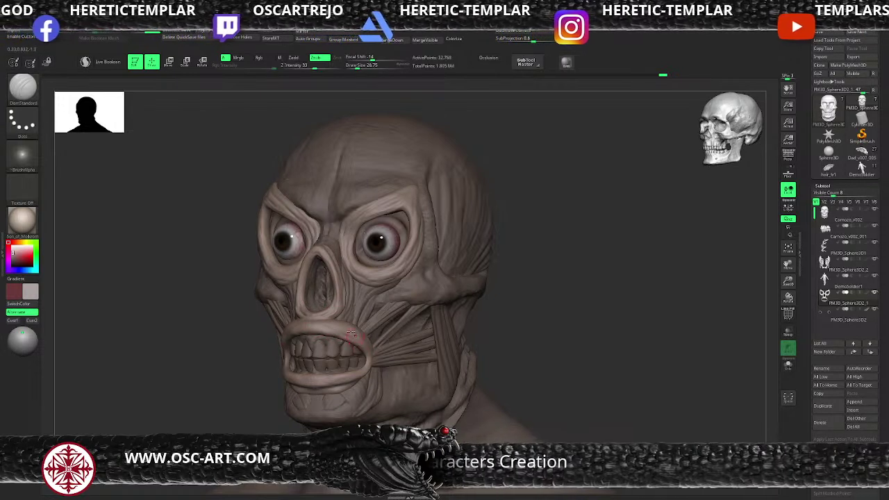
left_click_drag(213, 368, 302, 340)
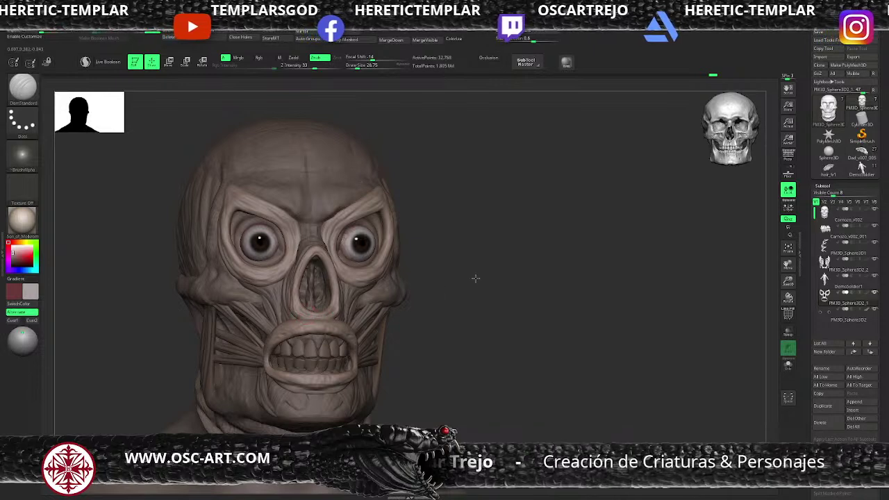
mouse_move(475, 279)
left_mouse_down("alt")
mouse_move(449, 223)
mouse_move(418, 298)
mouse_move(481, 285)
mouse_move(429, 254)
mouse_move(393, 313)
left_mouse_up("alt")
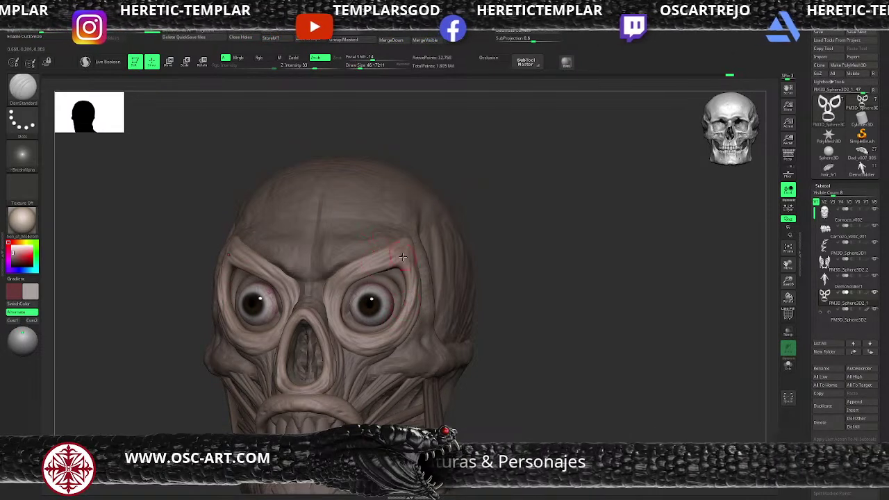
Step: Smooth the upper outer corner of the eye muscle and reshape it against the temple with the Move brush
mouse_move(403, 262)
left_mouse_down("shift")
mouse_move(387, 263)
mouse_move(411, 235)
left_mouse_up("shift")
key("b")
key("m")
key("v")
left_click_drag(492, 218, 434, 235)
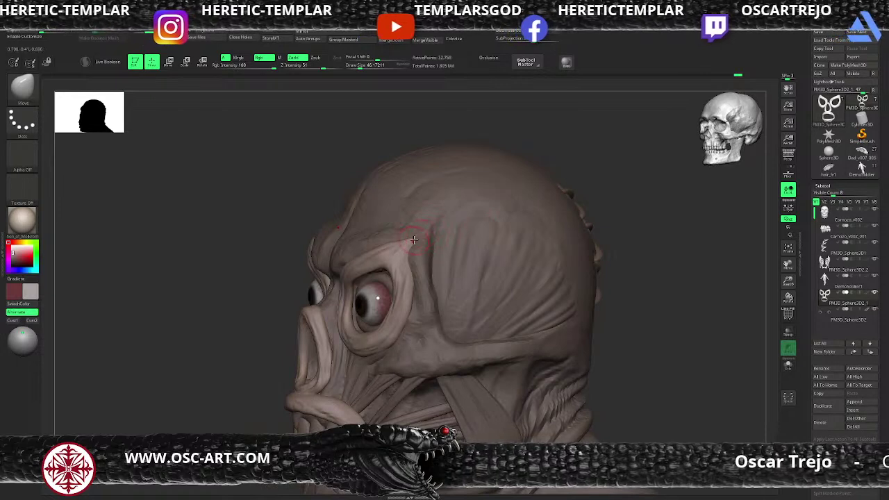
Step: Make the skull active and smooth the bone between the outer eye corner and the temple at a larger draw size
key("b")
key("d")
key("s")
left_click(413, 250, "alt")
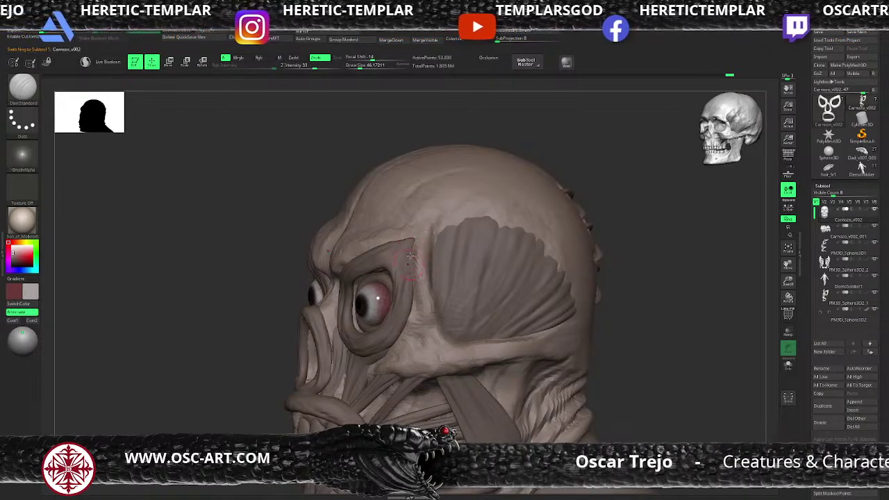
left_click_drag(261, 329, 375, 327)
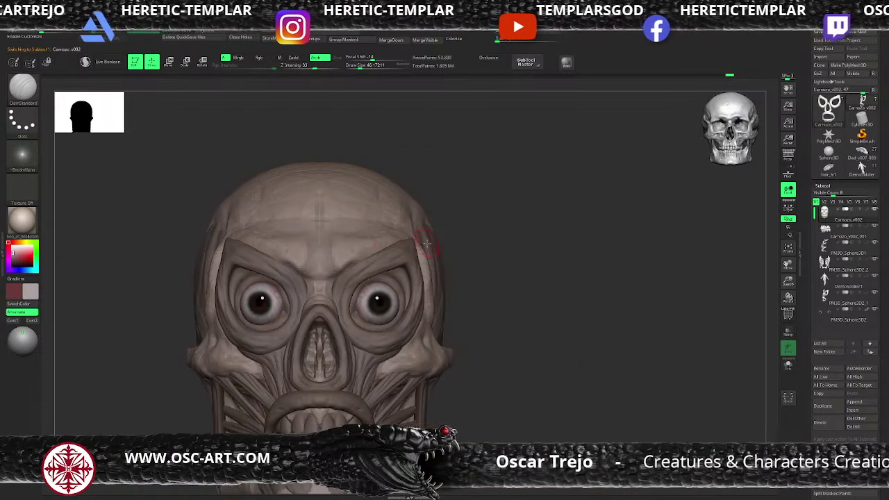
left_click_drag(423, 257, 417, 247, "shift")
key("s")
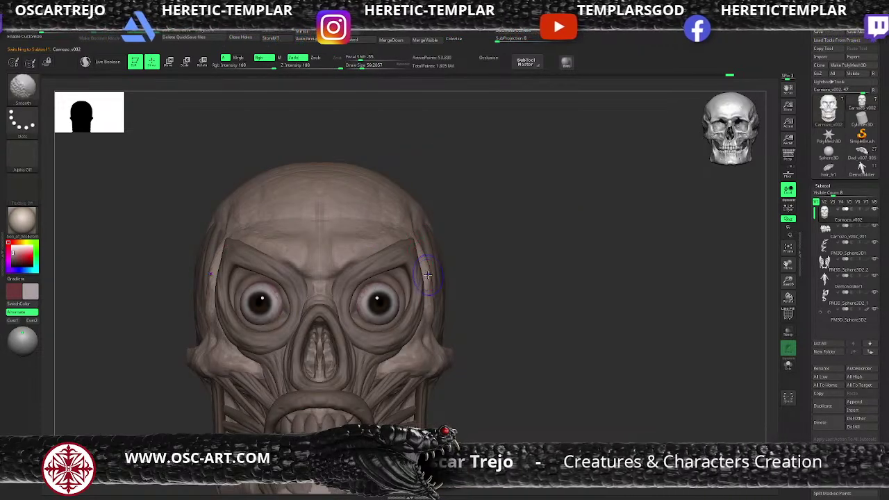
left_click_drag(430, 282, 426, 261, "shift")
Step: Return to the eye ring muscles and adjust their upper outer corners with the Move brush
left_click(418, 262, "alt")
key("b")
key("m")
key("v")
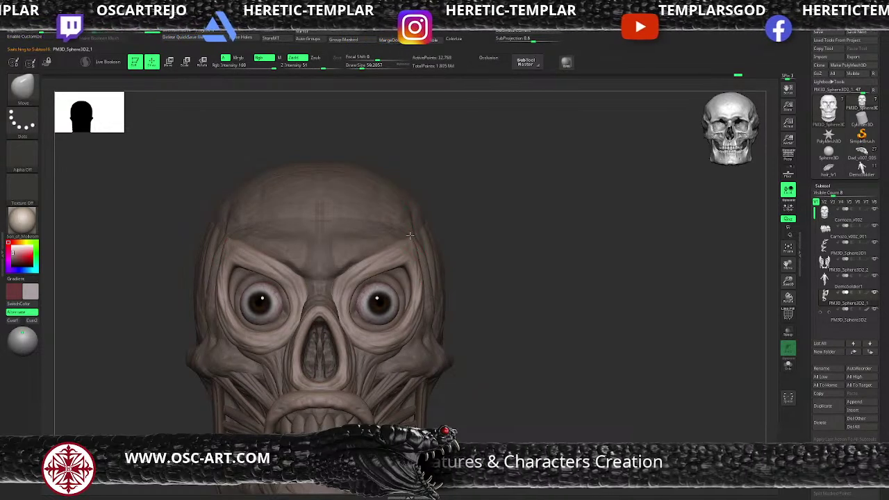
mouse_move(498, 219)
right_mouse_down("ctrl")
mouse_move(410, 214)
mouse_move(476, 220)
mouse_move(479, 264)
mouse_move(482, 240)
mouse_move(486, 248)
mouse_move(537, 215)
mouse_move(544, 227)
right_mouse_up("ctrl")
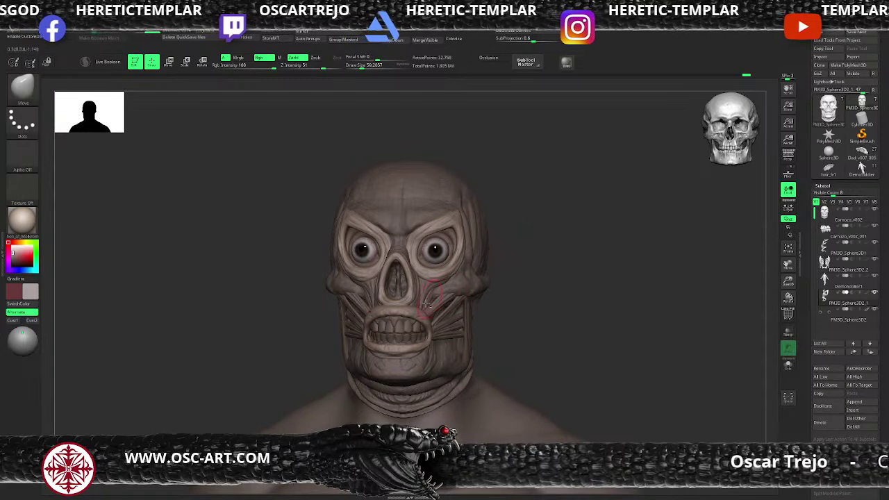
Step: Make the skull active and deepen the grooves around the upper teeth with DamStandard at a draw size of about 33
left_click(406, 319, "alt")
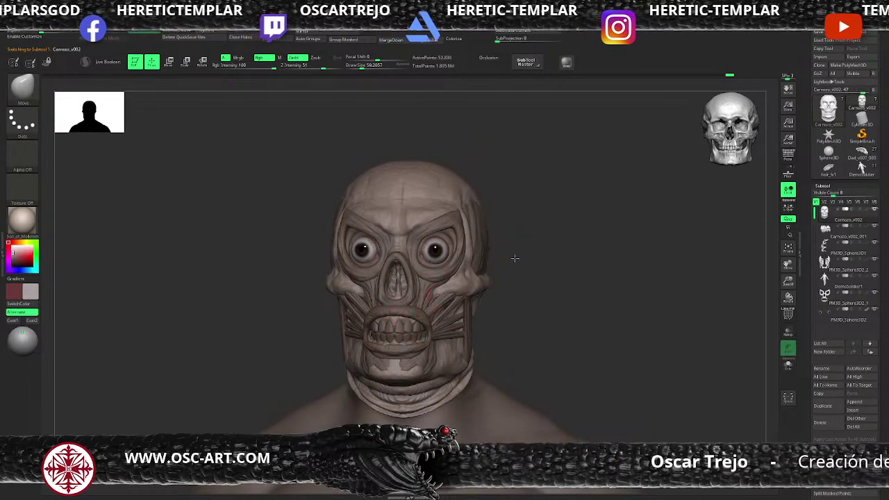
right_click_drag(514, 258, 515, 286, "ctrl")
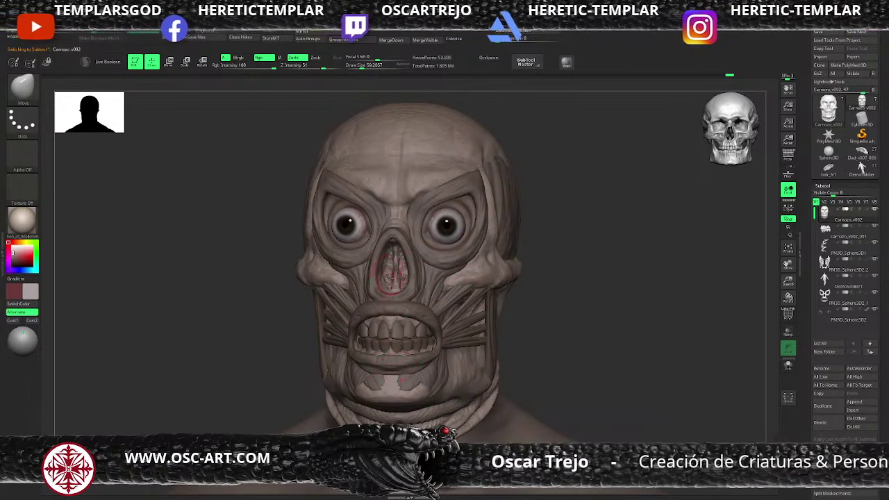
key("b")
key("d")
key("s")
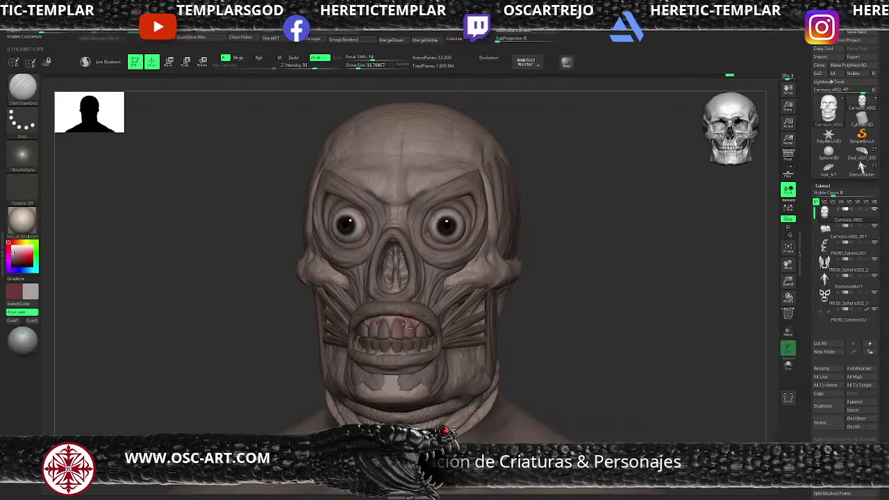
left_click_drag(414, 327, 409, 329)
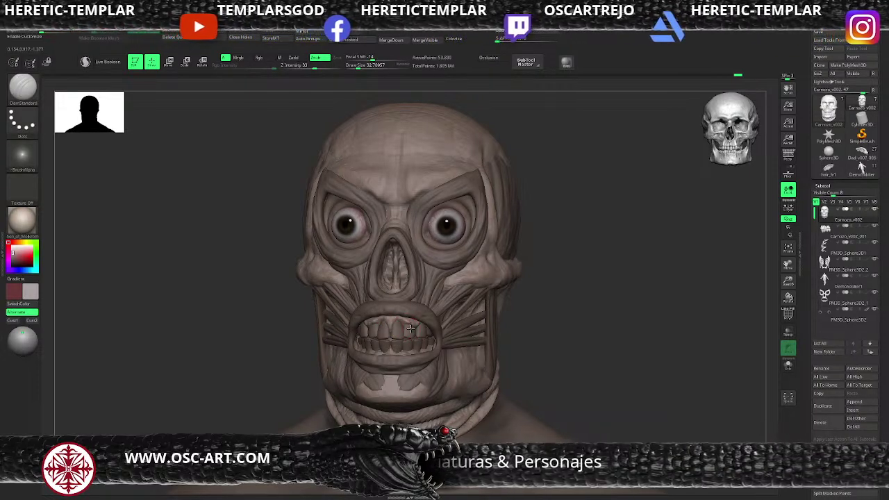
Step: Reshape the bone edge above the upper teeth with the Move brush at draw sizes from about 20 to 33
key("b")
key("m")
key("v")
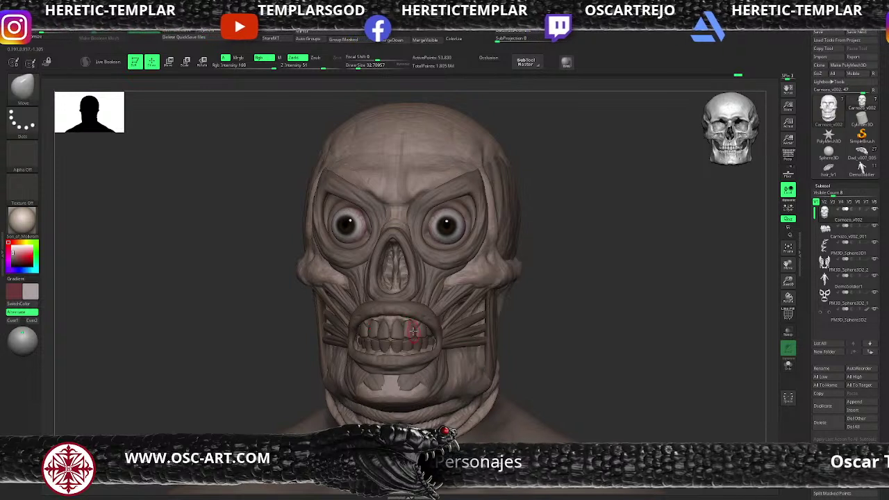
key("s")
left_click_drag(410, 327, 407, 328)
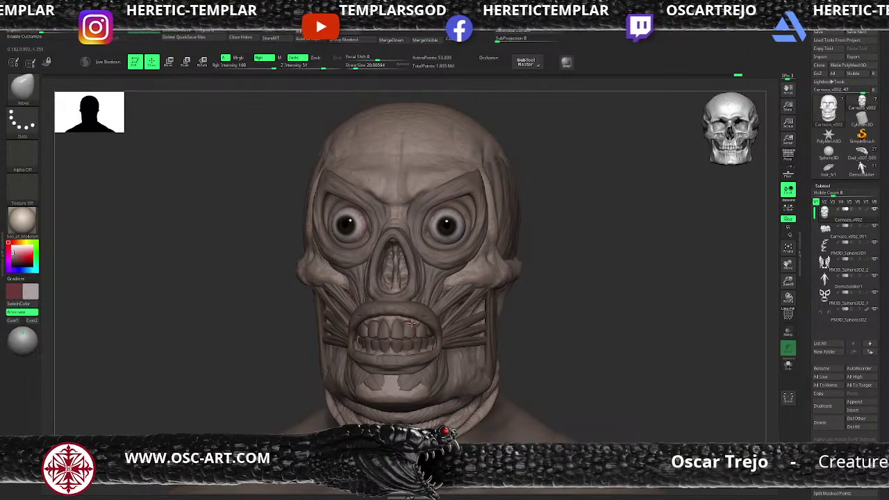
key("bracketright")
key("bracketright")
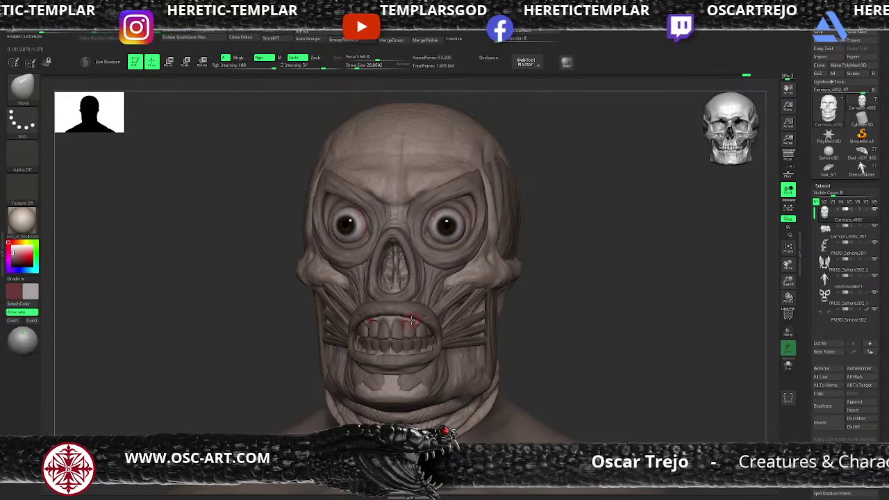
key("bracketright")
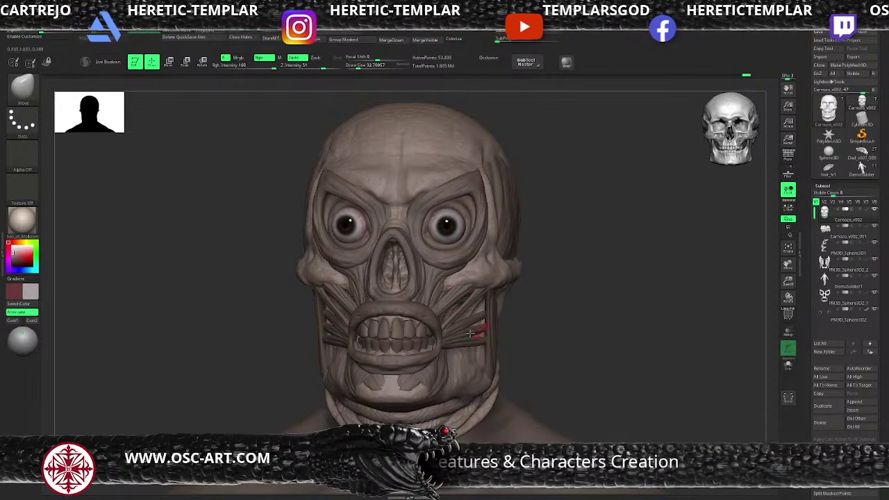
Step: Switch to DamStandard at a draw size of about 25 on the upper gum line and make the teeth active
key("b")
key("d")
key("s")
key("s")
left_click(400, 321)
left_click(399, 320, "alt")
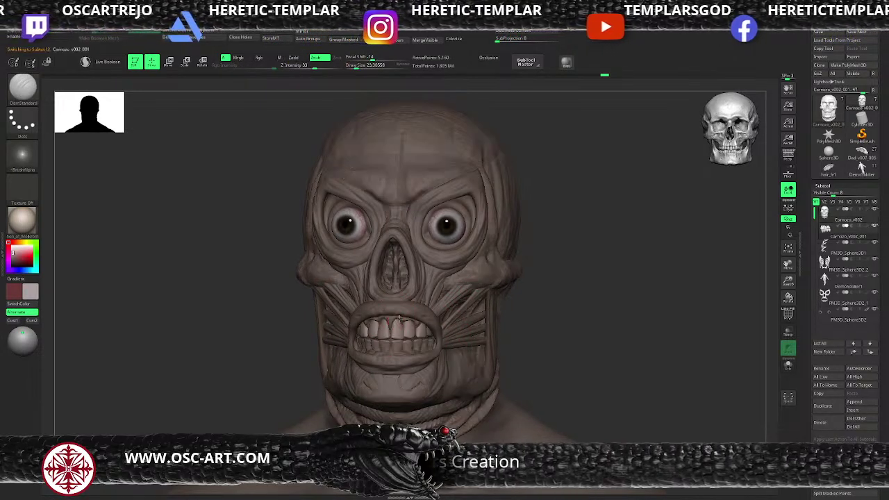
Step: Make the eye and mouth ring muscles active and enlarge the DamStandard draw size to about 57 around the mouth corner
left_click_drag(571, 310, 437, 269, "alt")
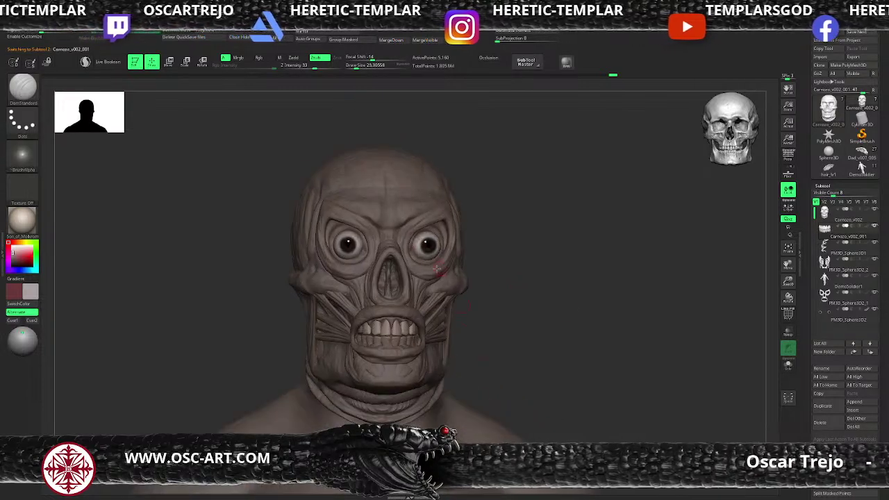
left_click(362, 316, "alt")
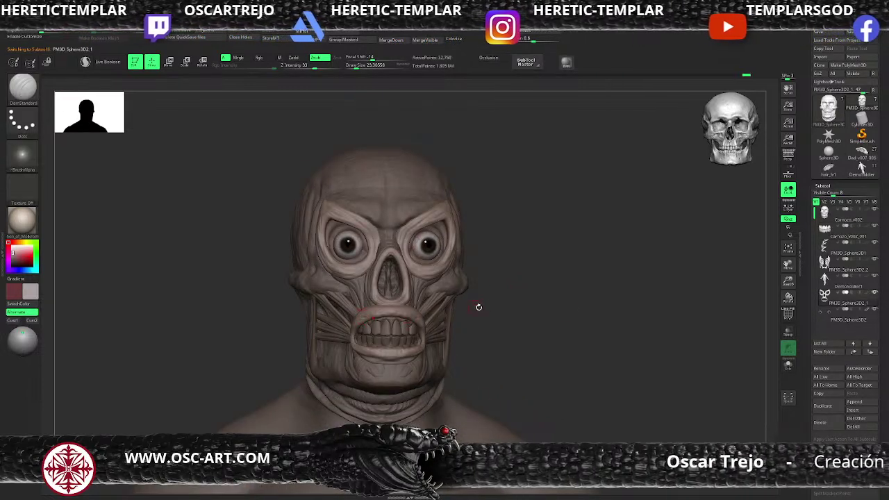
mouse_move(479, 307)
left_mouse_down()
mouse_move(506, 308)
mouse_move(304, 343)
left_mouse_up()
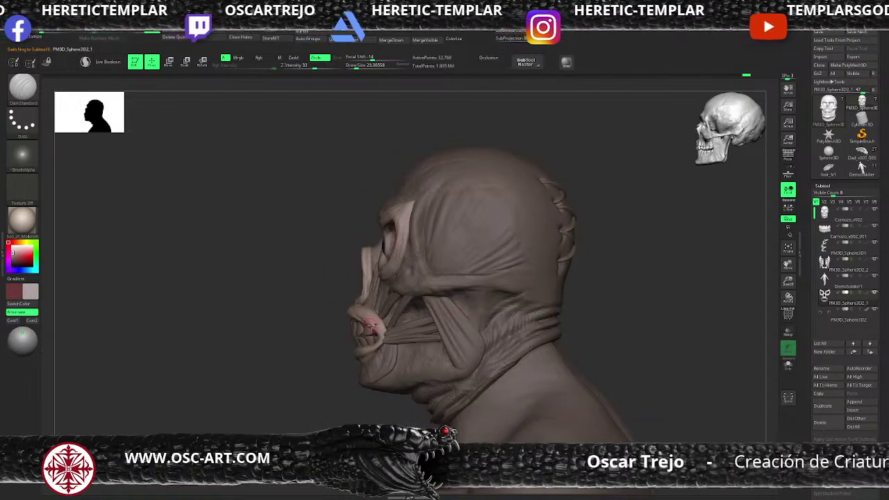
key("s")
left_click_drag(370, 315, 373, 316)
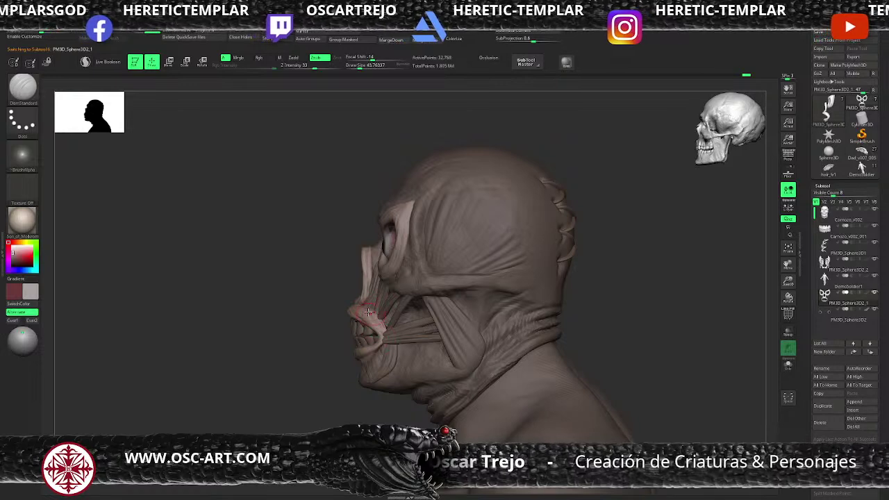
left_click_drag(291, 367, 445, 361)
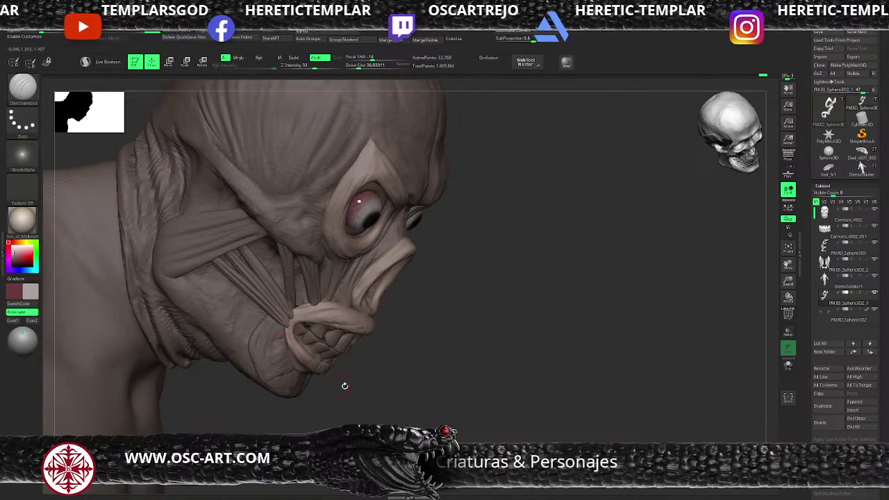
left_click_drag(412, 357, 462, 337, "alt")
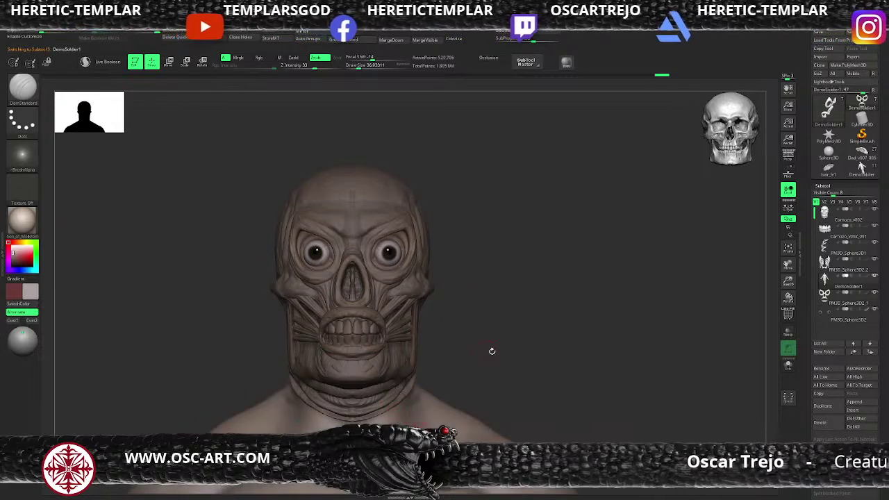
Step: Make the skull active and examine the head and shoulders from the front with the interface hidden
left_click_drag(492, 351, 456, 302, "alt")
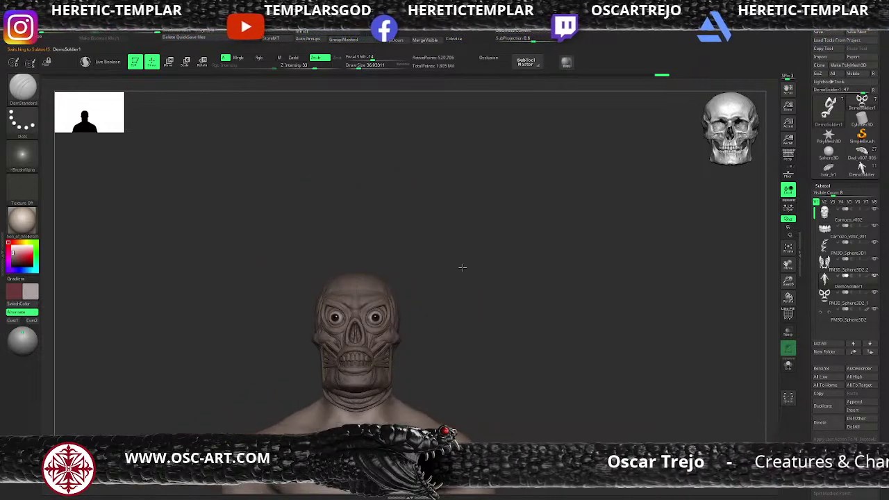
scroll(463, 264, "up", 3)
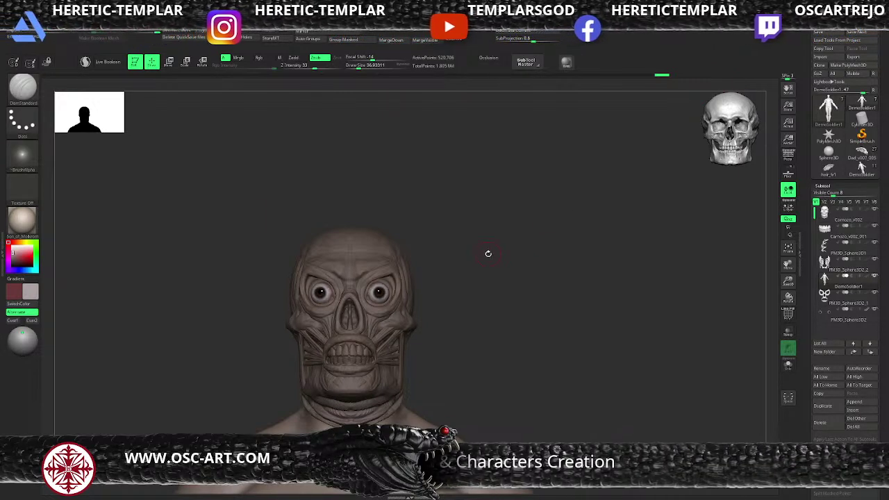
left_click_drag(486, 252, 507, 257)
left_click(469, 273, "alt")
key("Tab")
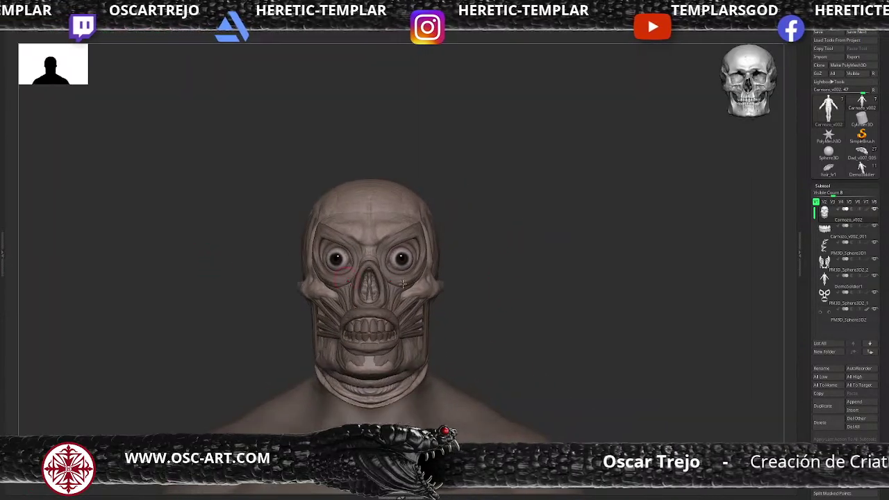
left_click_drag(531, 289, 549, 283)
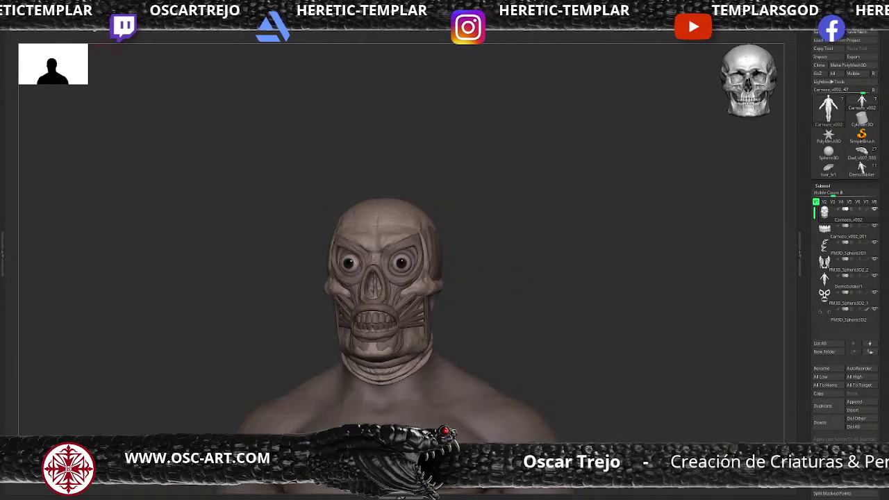
Step: Restore the interface and change the document background to a flat, lighter grey
mouse_move(74, 14)
mouse_move(85, 147)
left_mouse_down()
mouse_move(38, 88)
mouse_move(78, 147)
left_mouse_up()
key("Tab")
left_click(79, 147)
left_click(78, 147)
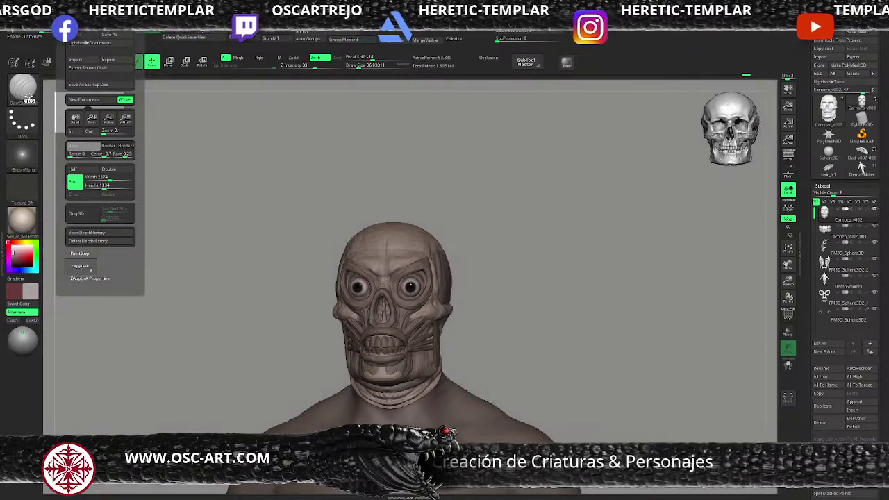
left_click_drag(479, 204, 577, 201)
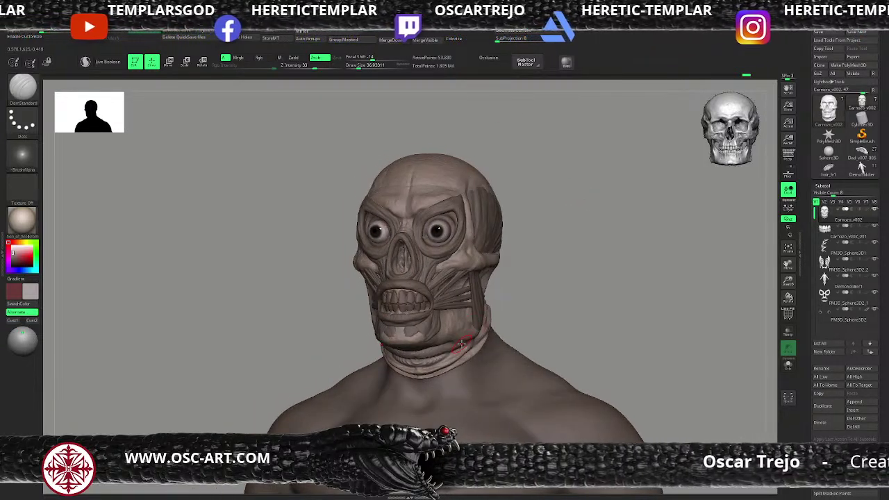
left_click_drag(550, 298, 543, 325)
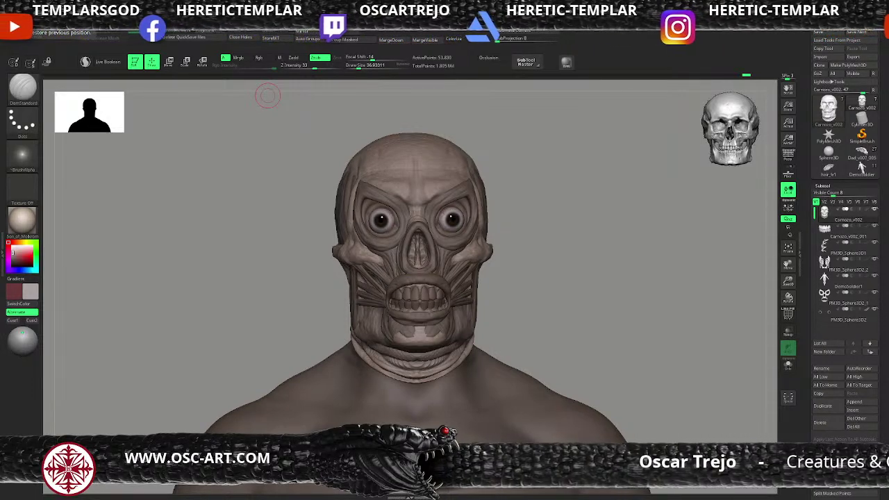
left_click_drag(623, 276, 612, 281)
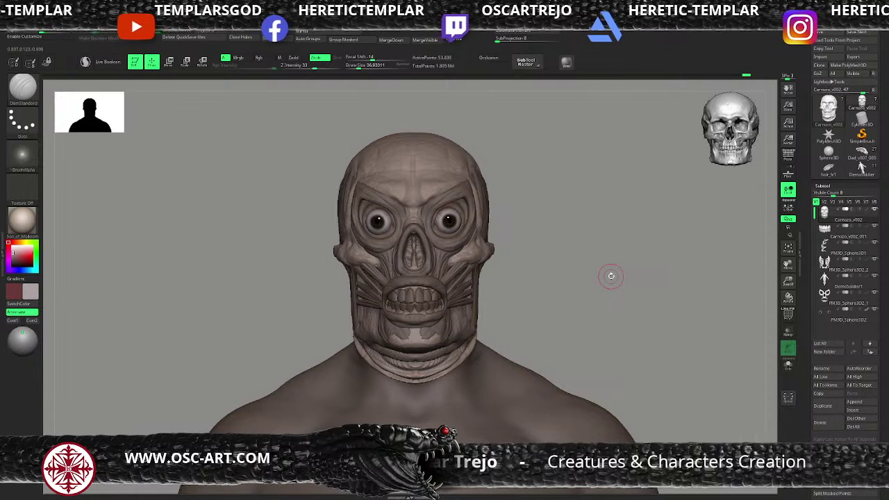
mouse_move(595, 282)
left_mouse_down()
mouse_move(567, 290)
mouse_move(567, 276)
left_mouse_up()
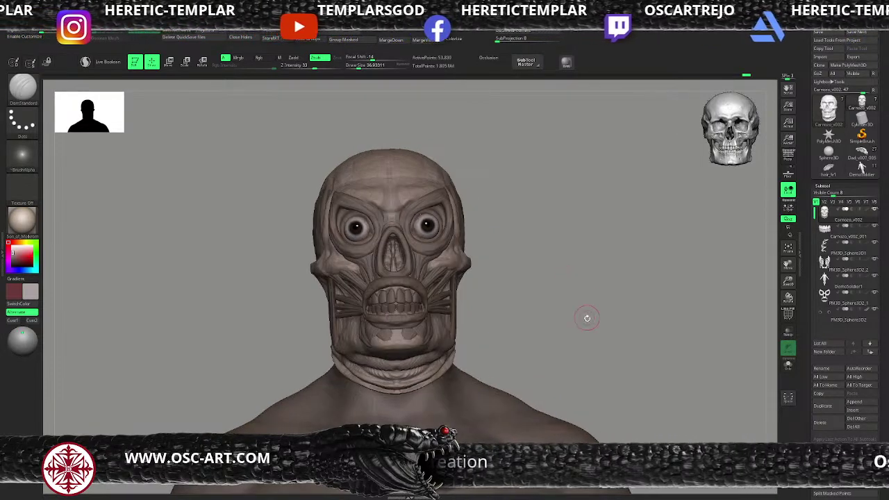
left_click_drag(634, 357, 648, 367)
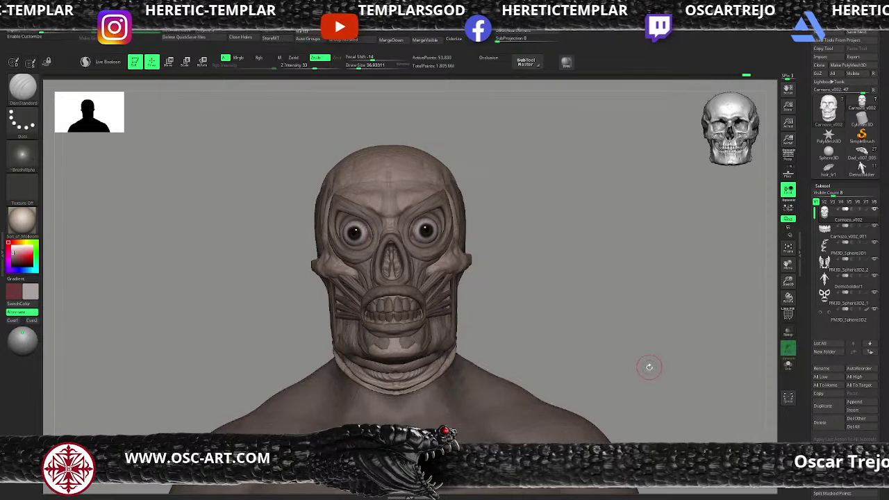